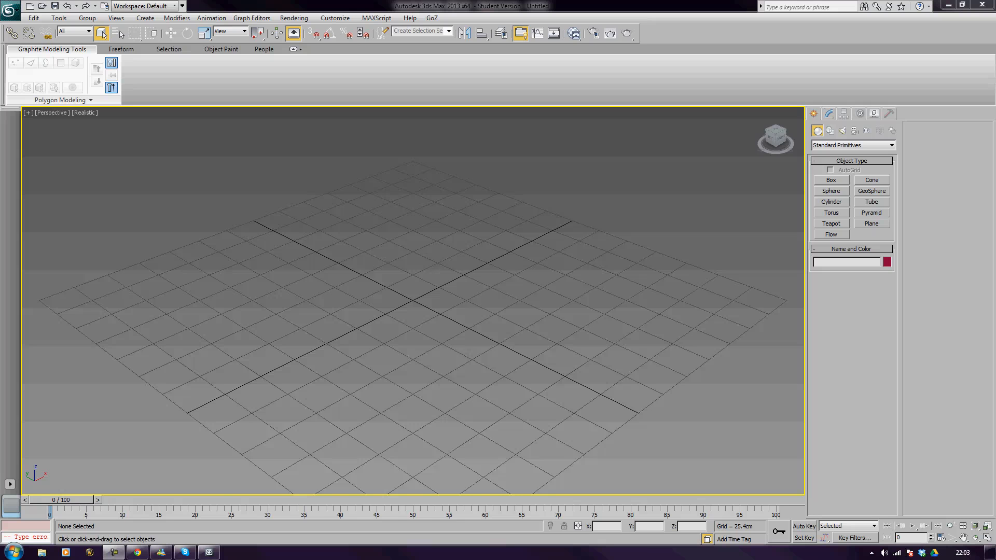
Step: Create a 355.6 × 355.6 cm plane covering the whole home grid, from corner to corner with grid-point snapping on
middle_drag(452, 298, 433, 333)
middle_drag(638, 335, 656, 293)
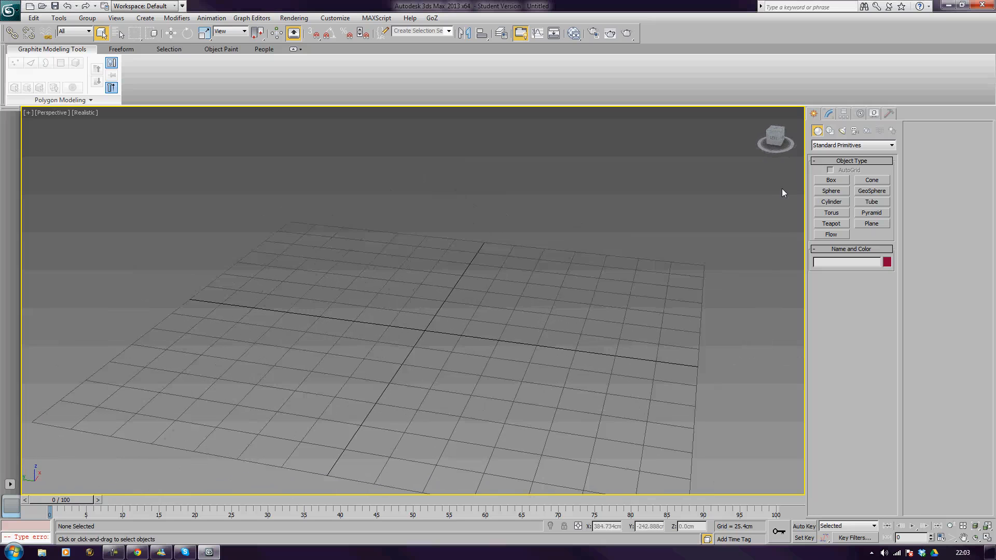
click(867, 224)
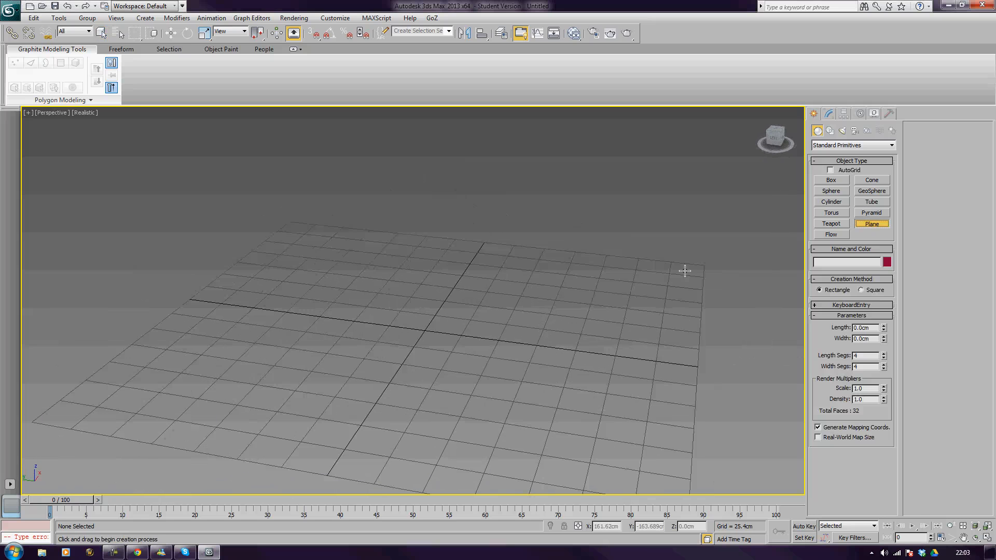
scroll(607, 301, down, 5)
key(s)
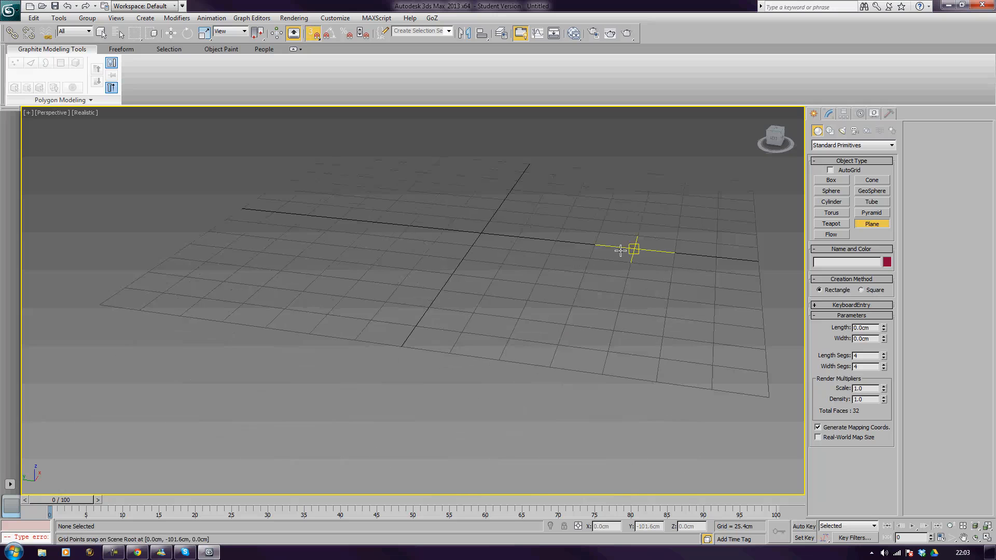
middle_drag(605, 253, 588, 275)
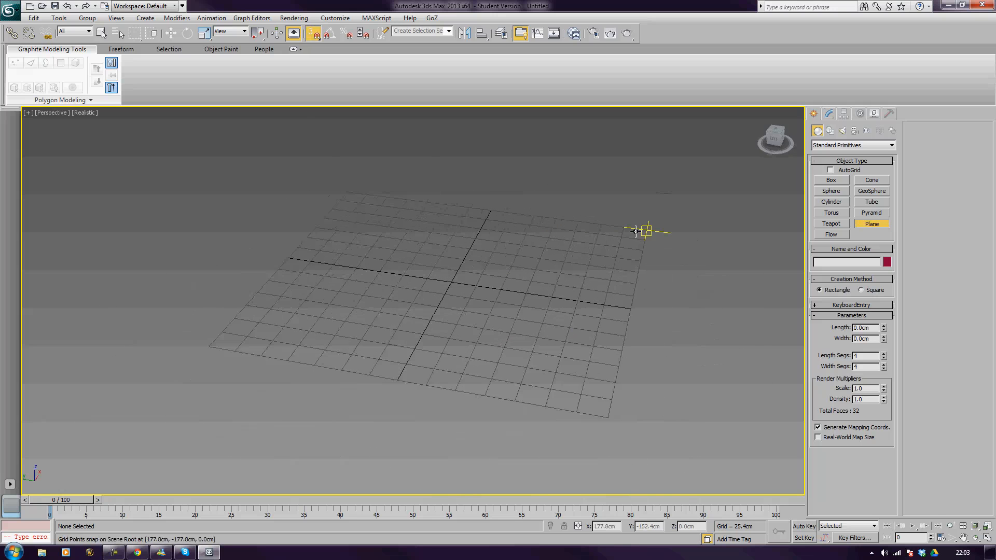
mouse_move(526, 260)
mouse_down()
mouse_move(234, 349)
mouse_move(212, 345)
mouse_up()
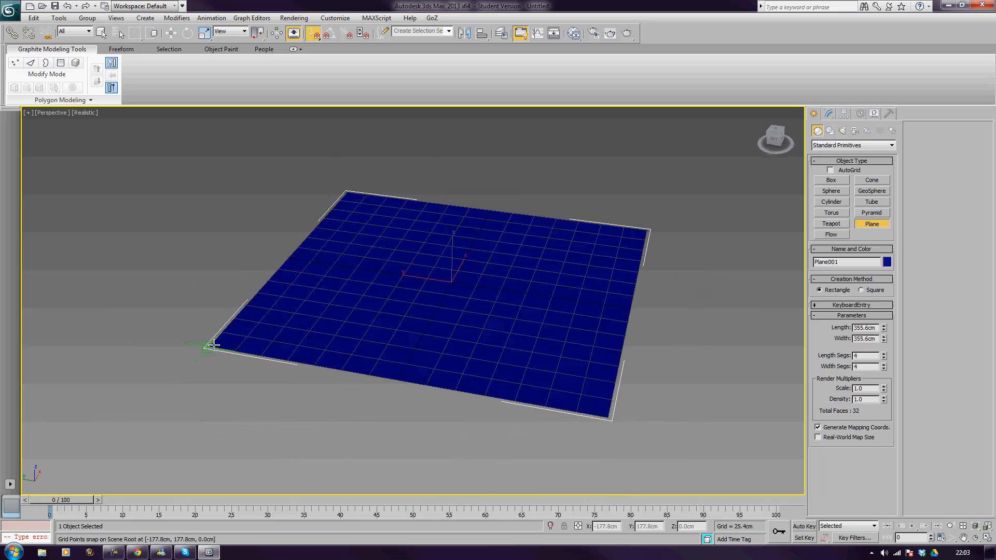
alt+middle_drag(566, 263, 547, 242)
right_click(547, 242)
alt+middle_drag(652, 164, 631, 204)
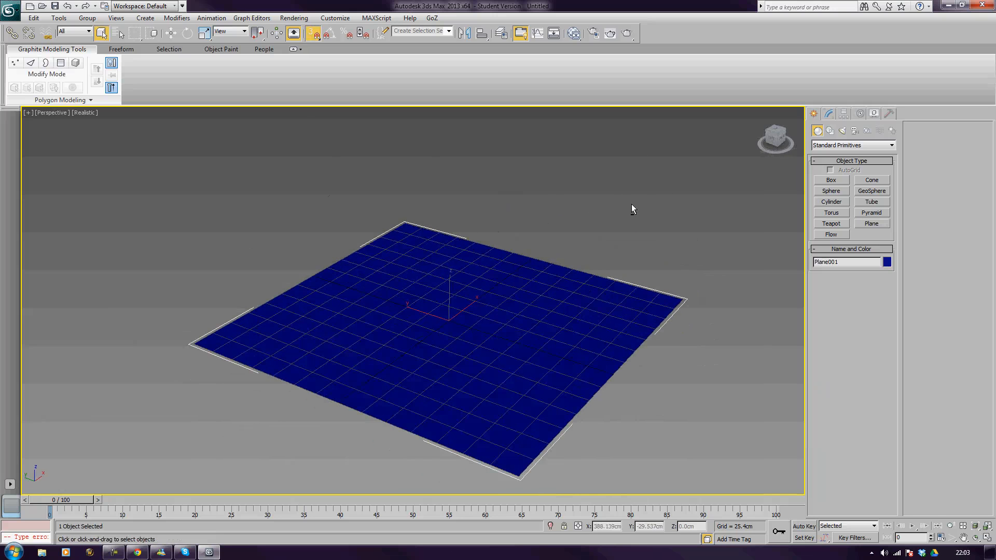
Step: Rename the plane as floor_01
click(829, 113)
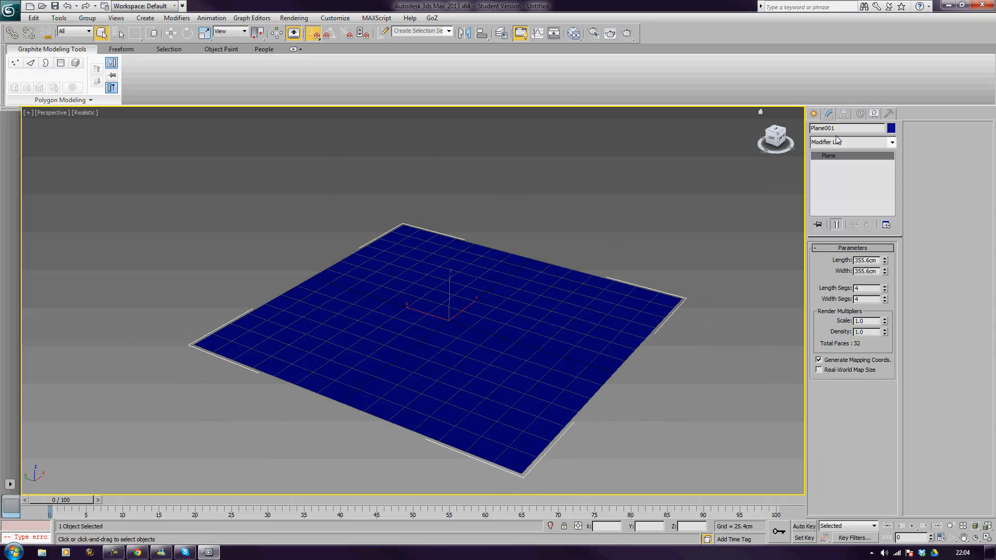
double_click(837, 128)
text(floor_)
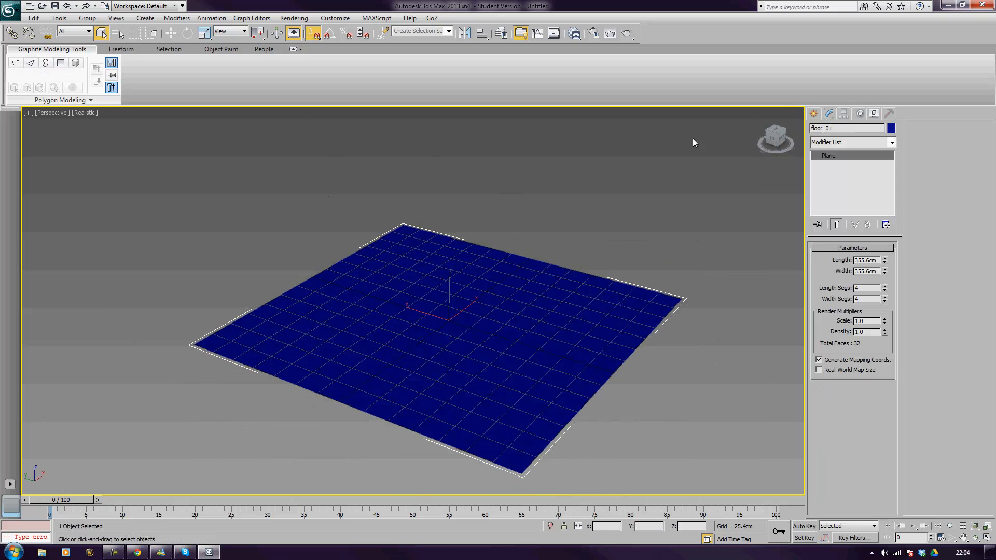
Step: Show edged faces in the Perspective view and hide the home grid
mouse_move(654, 246)
alt+middle_down()
mouse_move(626, 250)
mouse_move(628, 297)
mouse_move(589, 295)
alt+middle_up()
key(F4)
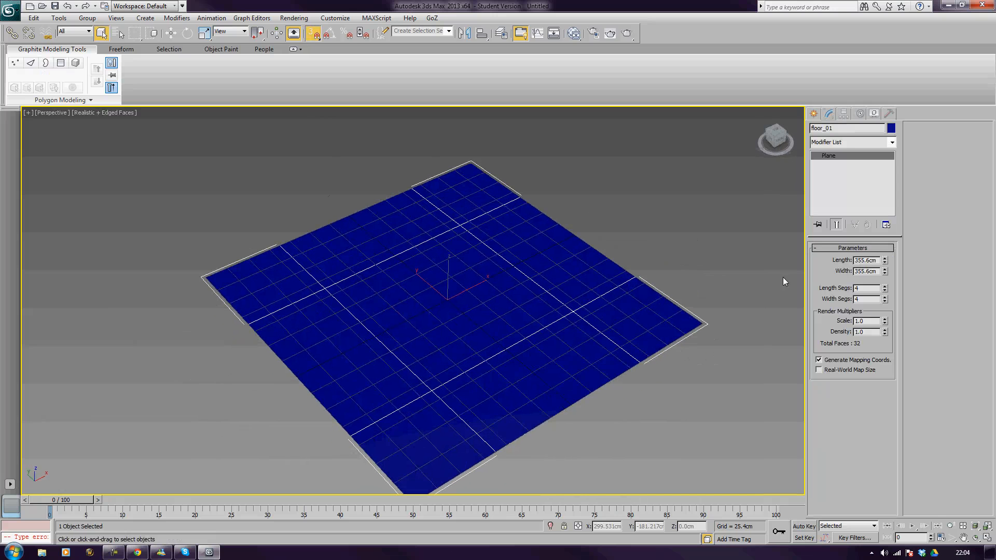
key(g)
alt+middle_drag(619, 296, 535, 296)
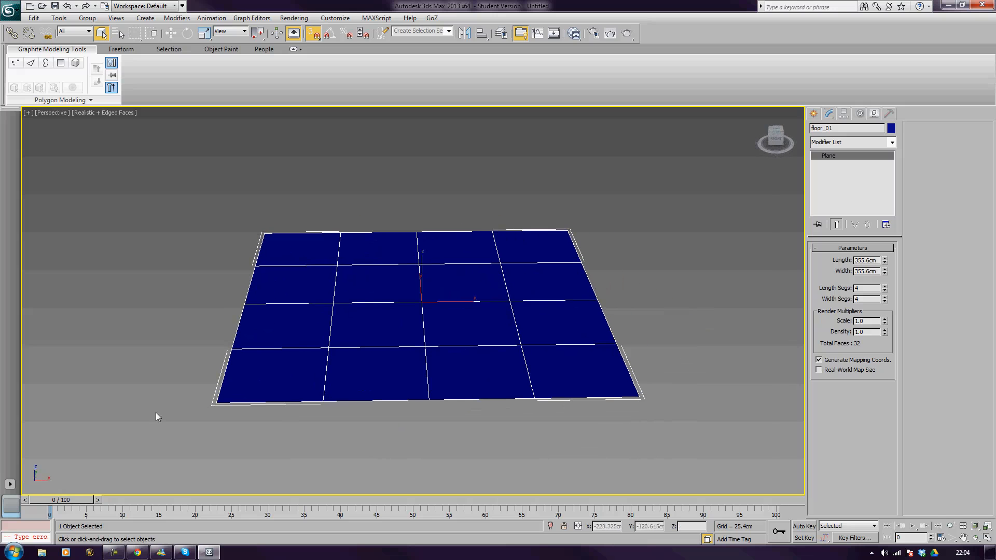
Step: Convert the floor plane to an Editable Poly
right_click(538, 333)
mouse_move(563, 426)
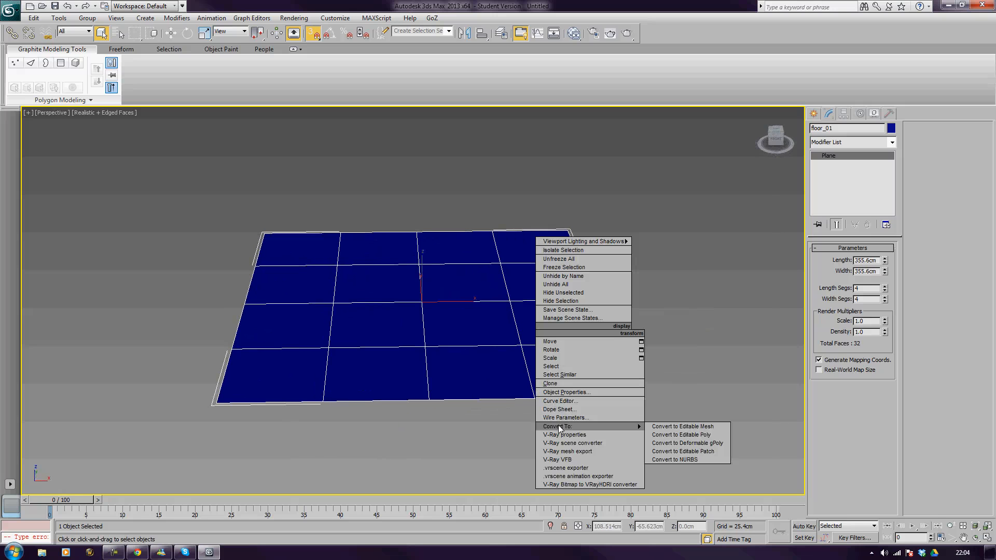
click(670, 435)
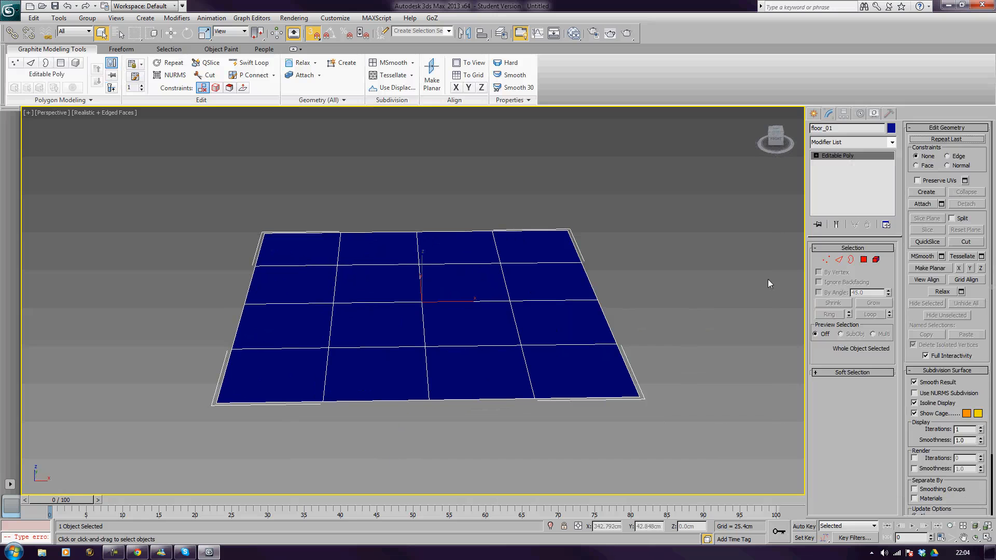
Step: Delete the eight polygons making up the left half of the floor
click(863, 259)
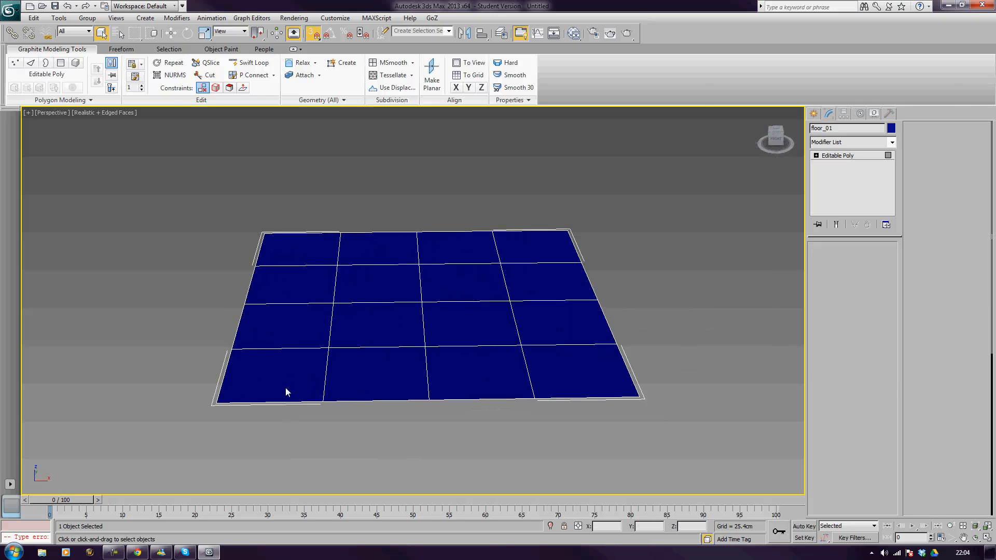
drag(138, 201, 366, 438)
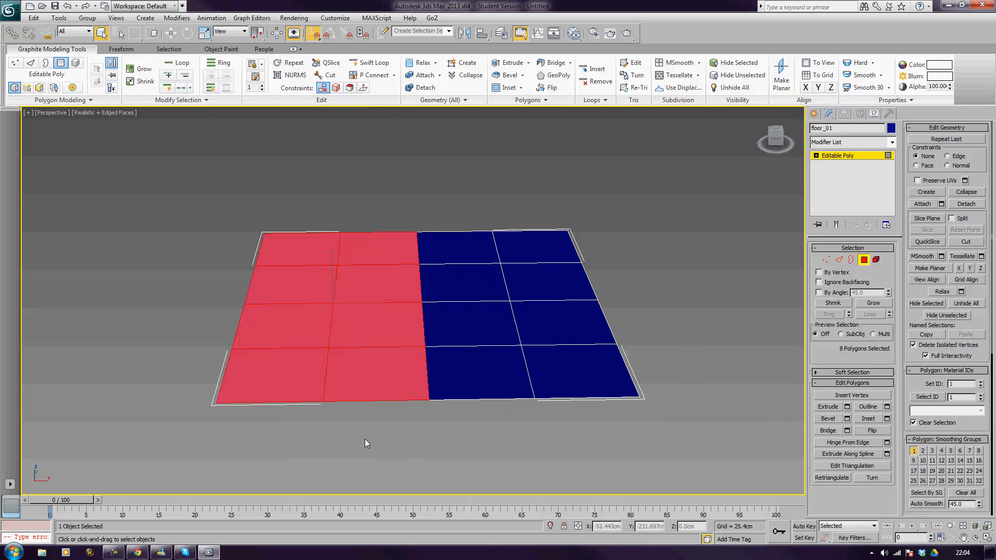
key(Delete)
Step: Delete the two front polygons and the rearmost polygon of the floor's right column, keeping one square as an alcove
alt+middle_drag(363, 437, 383, 439)
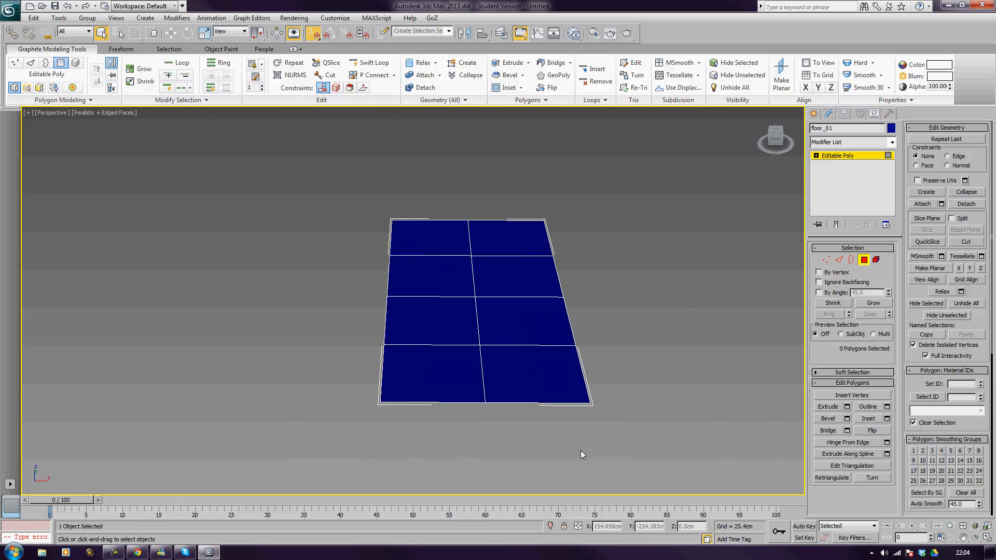
drag(540, 318, 537, 316)
key(Delete)
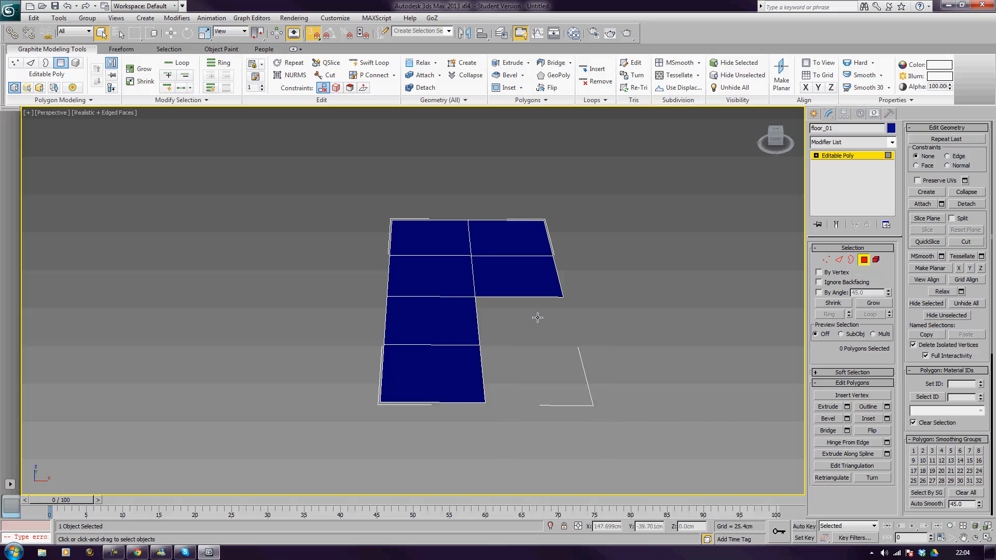
drag(568, 191, 521, 224)
key(Delete)
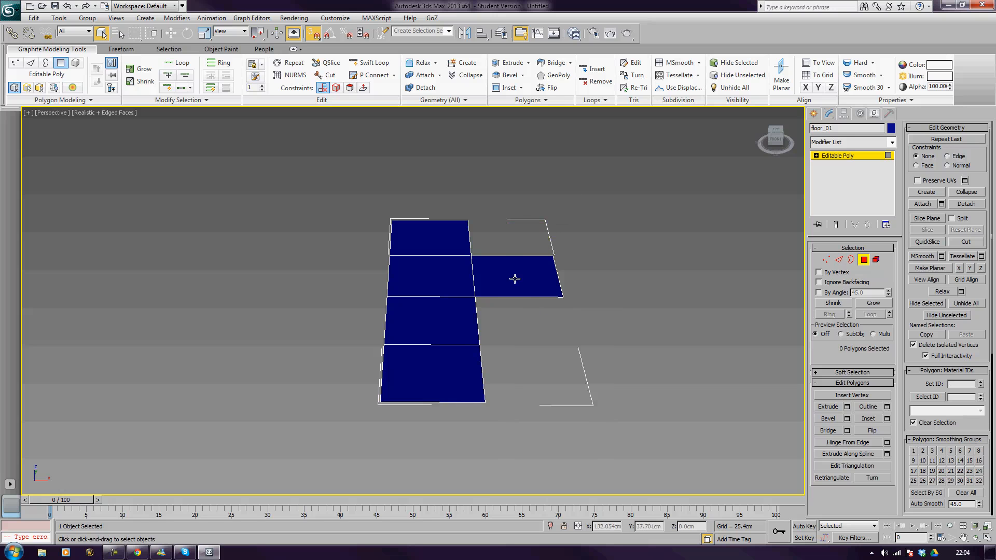
Step: Extrude the floor's three inner long edges and the alcove's two side edges upward, with snapping off, into walls about 163 cm high
alt+middle_drag(496, 303, 552, 332)
click(839, 260)
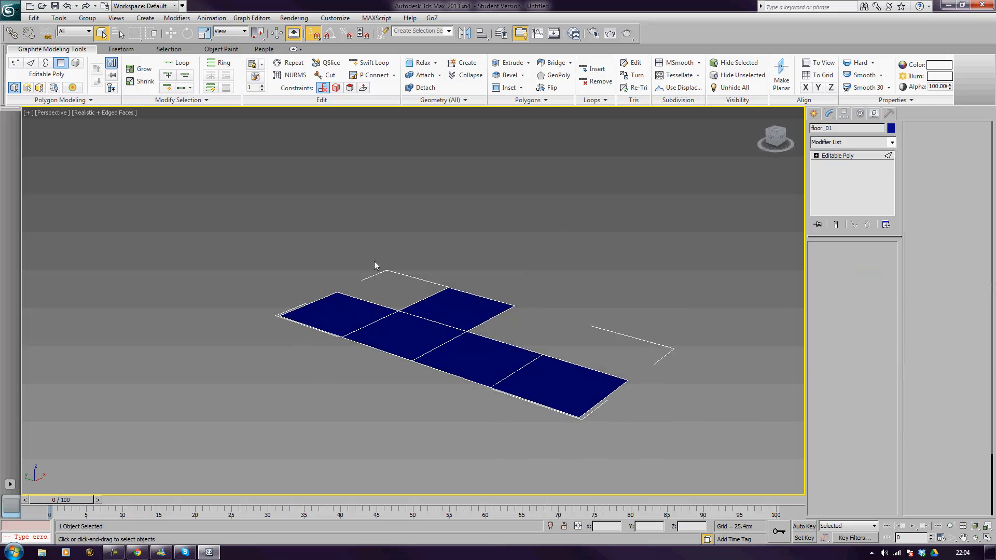
click(387, 307)
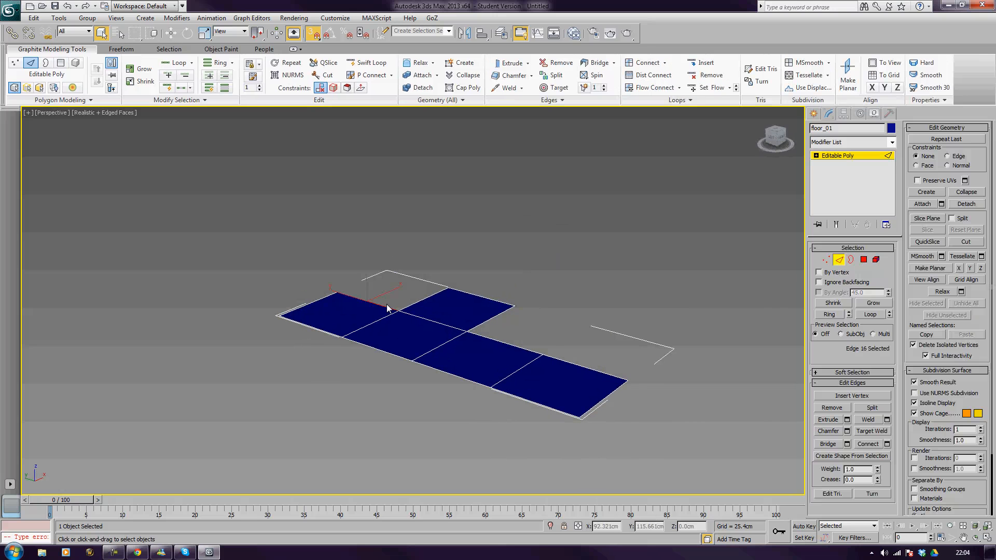
ctrl+click(425, 300)
ctrl+click(474, 327)
ctrl+click(483, 337)
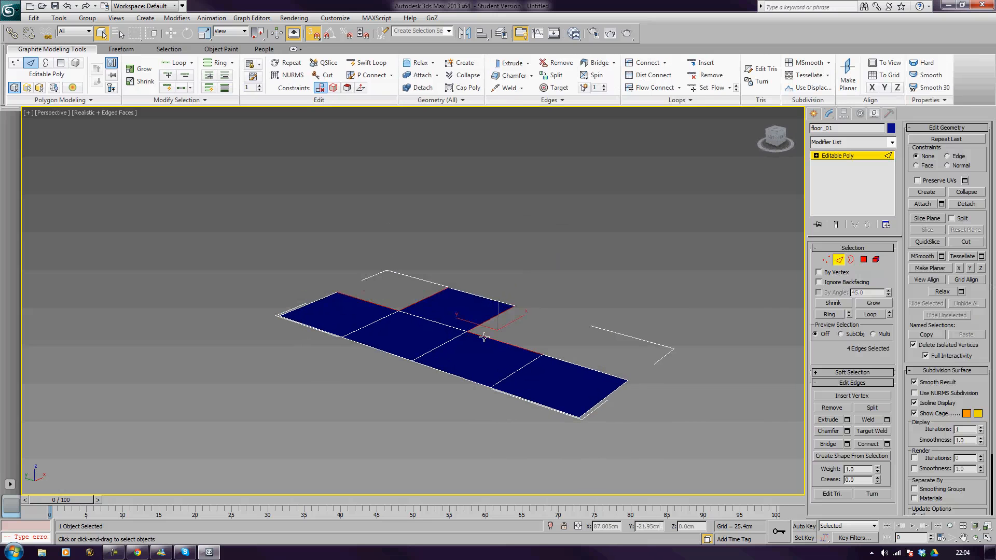
ctrl+click(561, 359)
alt+middle_drag(518, 367, 515, 359)
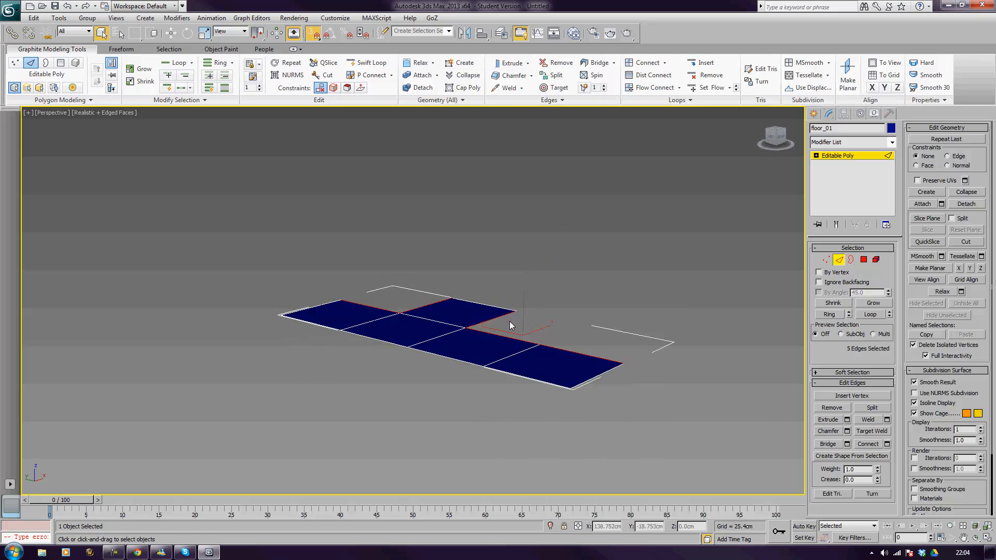
middle_drag(510, 322, 508, 361)
key(w)
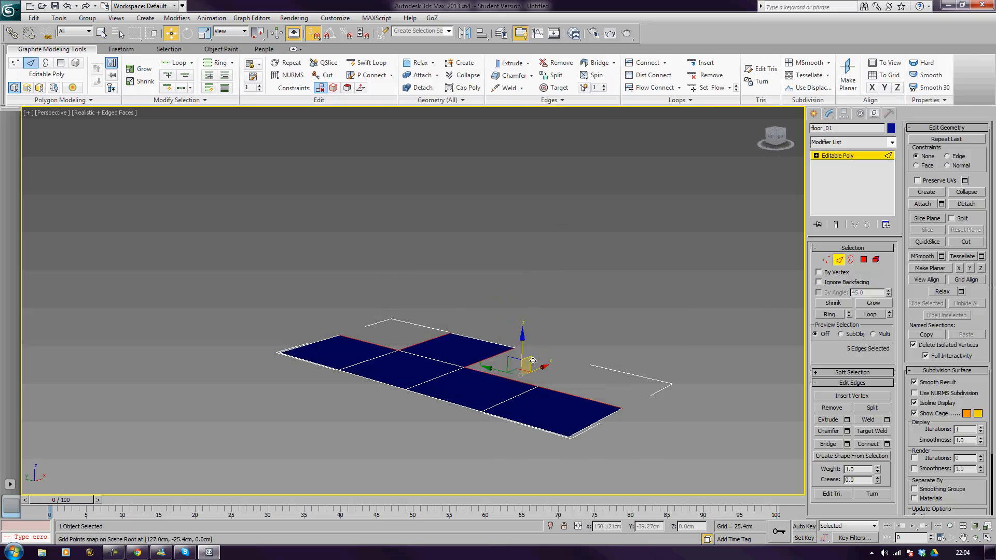
key(s)
shift+drag(524, 347, 527, 181)
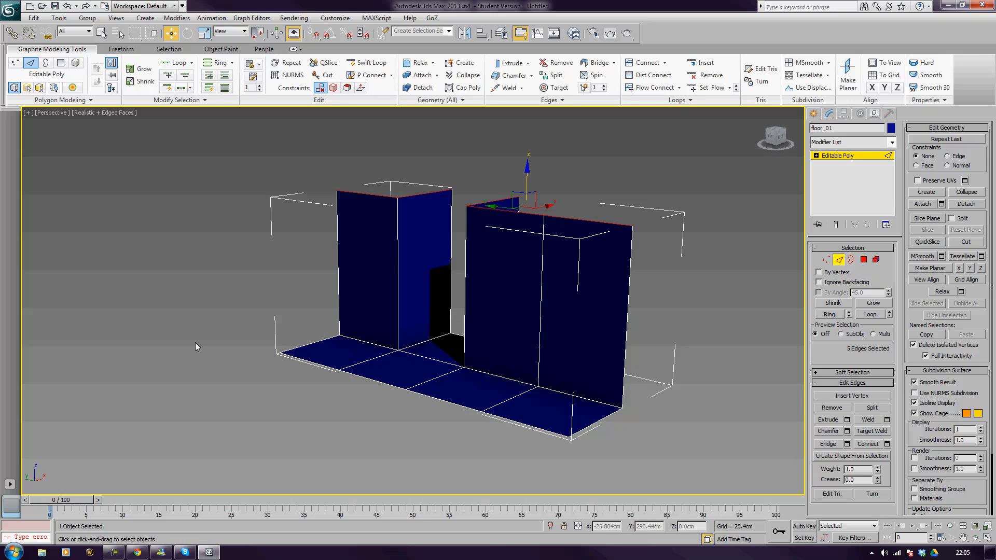
Step: Bridge the top edges of the alcove's two side walls to form its ceiling
alt+middle_drag(195, 342, 403, 383)
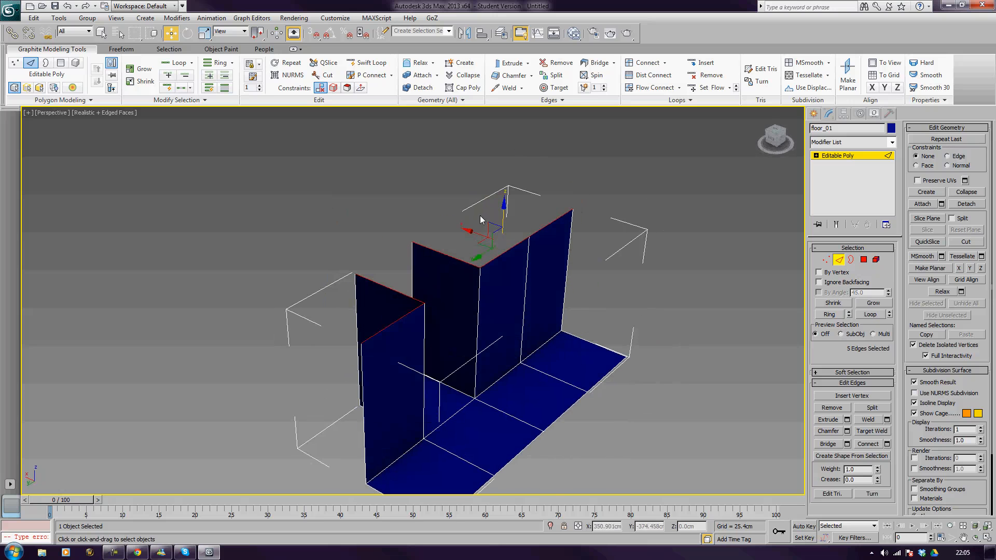
click(444, 266)
click(445, 256)
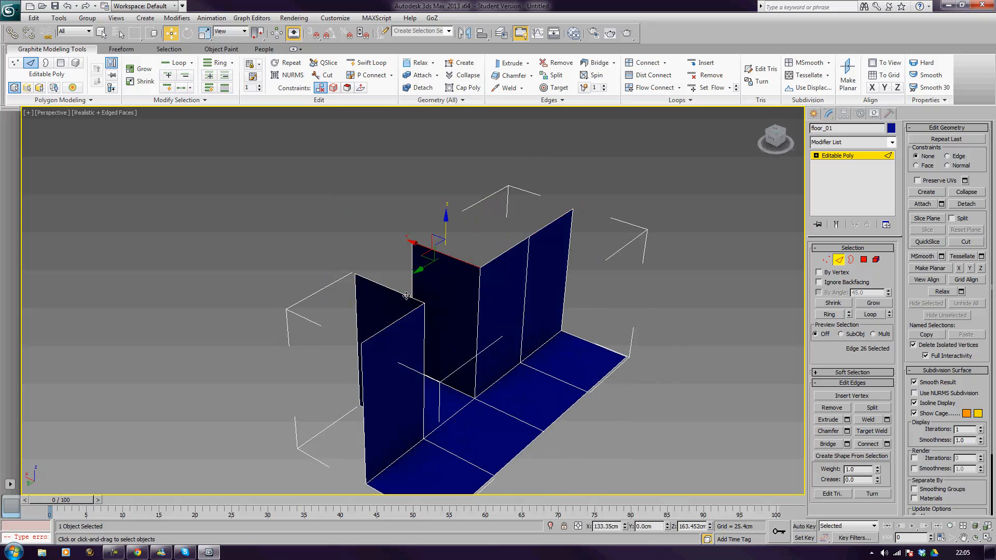
ctrl+click(406, 295)
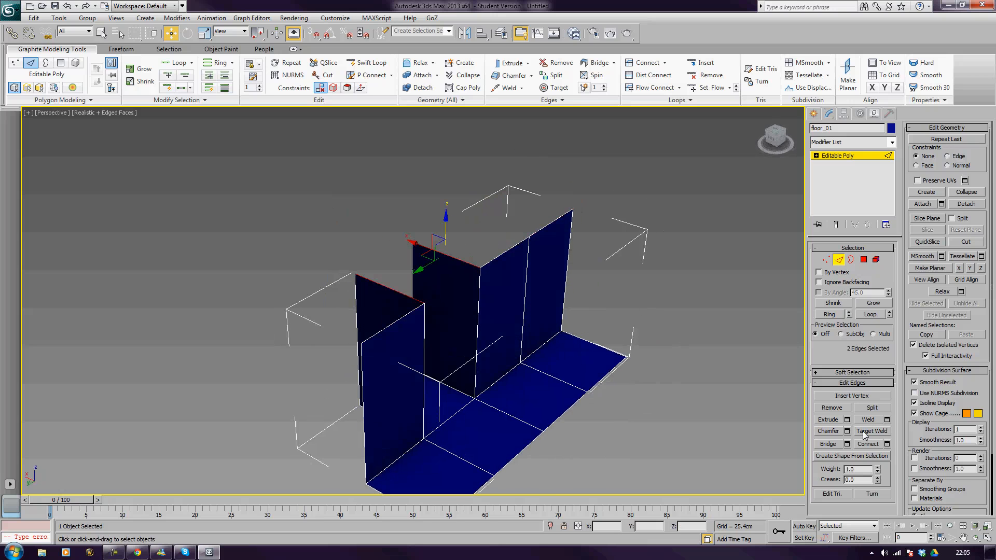
click(834, 443)
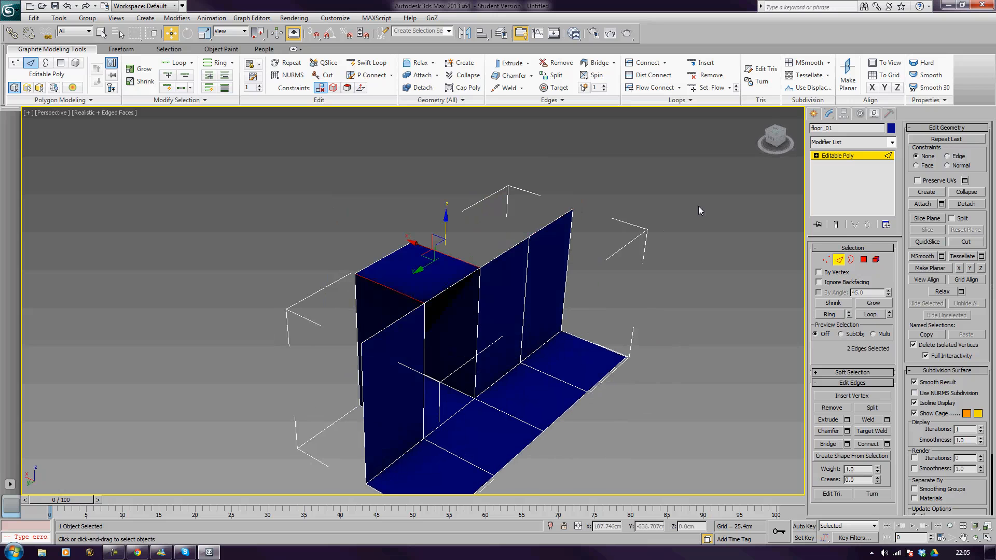
Step: Extend the four top edges along the front wall into a lintel, an outward ledge and an upright band above the doorway
click(550, 225)
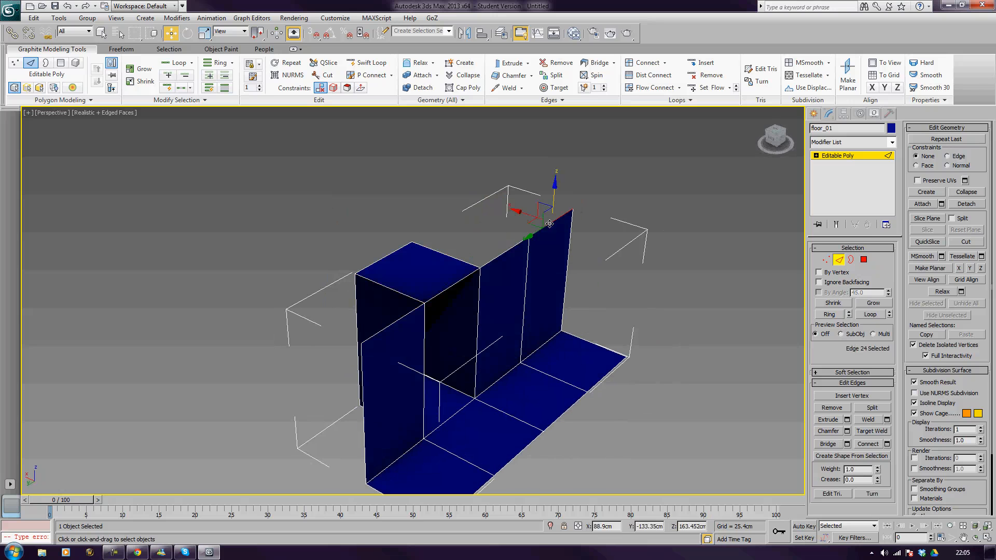
ctrl+click(510, 250)
ctrl+click(450, 288)
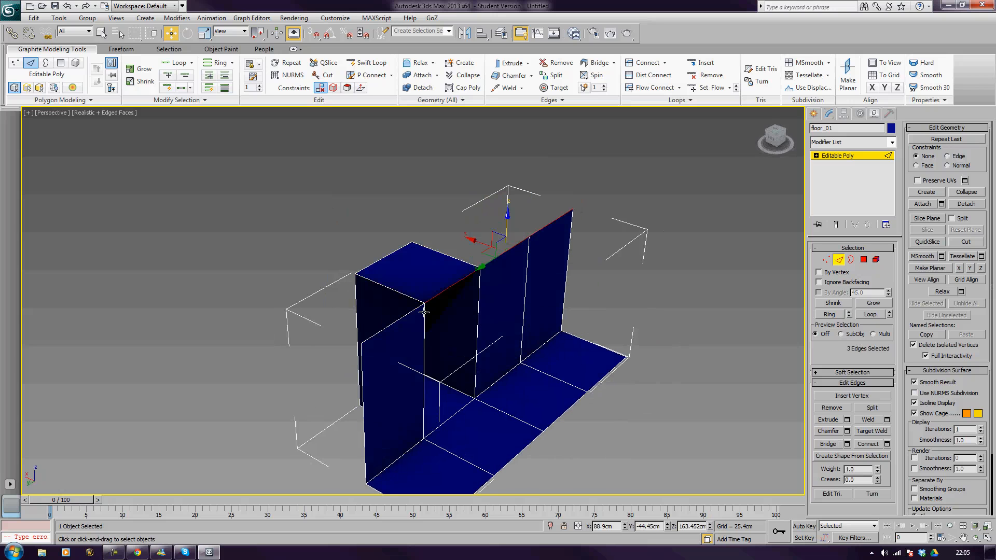
ctrl+click(415, 312)
alt+middle_drag(451, 305, 469, 254)
shift+drag(492, 248, 478, 166)
key(ctrl+z)
alt+middle_drag(423, 273, 533, 270)
alt+middle_drag(478, 236, 537, 277)
click(839, 260)
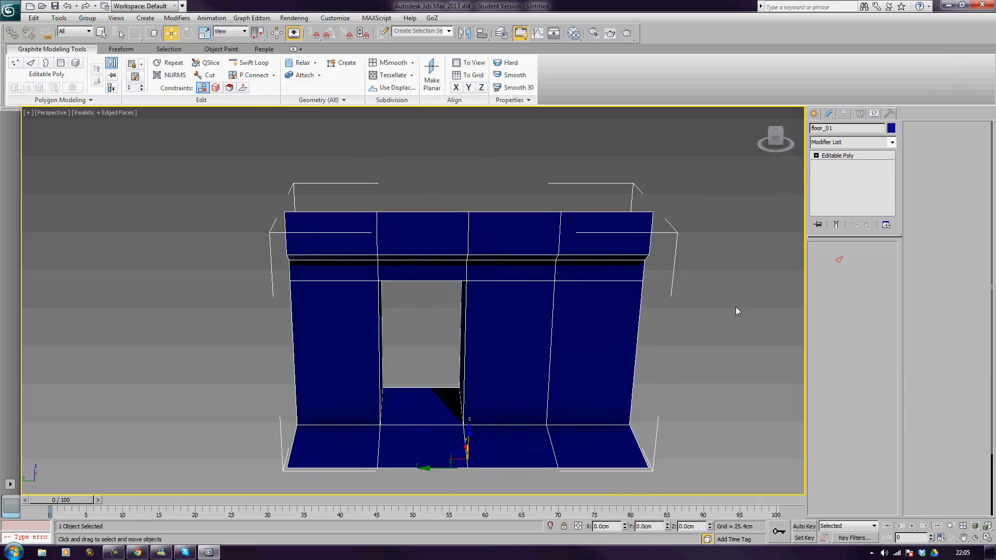
Step: Connect the horizontal edges of the wall's end section with a vertical edge line running from the upper band through the floor
alt+middle_drag(736, 309, 565, 289)
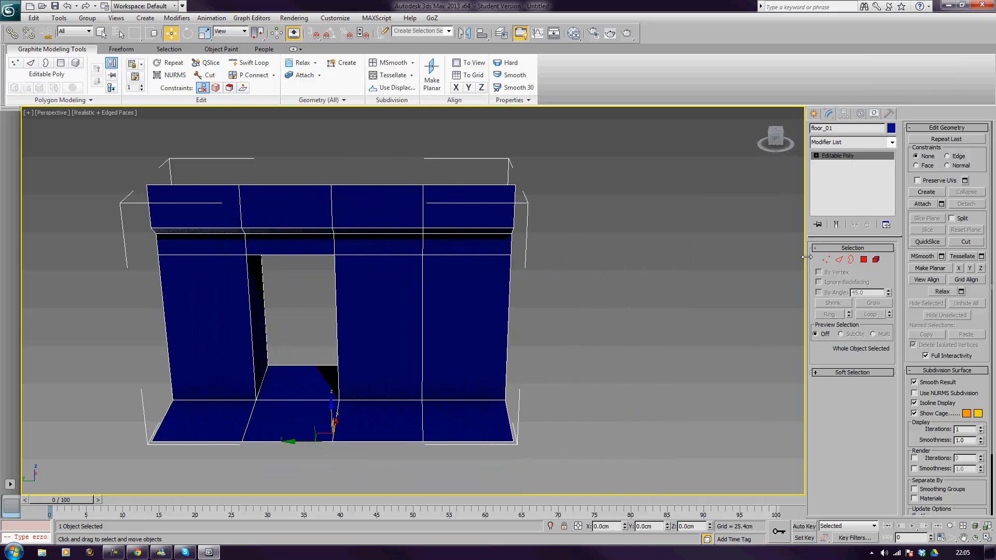
click(839, 260)
drag(465, 340, 463, 472)
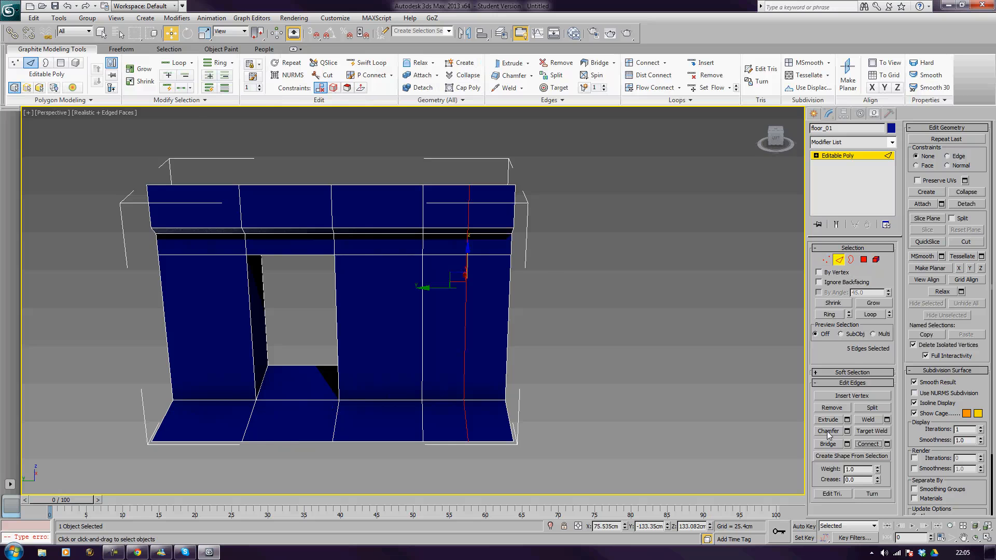
Step: Extrude the end polygon of the upper band outward, away from the wall, into a block above the floor
click(513, 262)
mouse_move(513, 262)
alt+middle_down()
mouse_move(527, 264)
mouse_move(503, 269)
alt+middle_up()
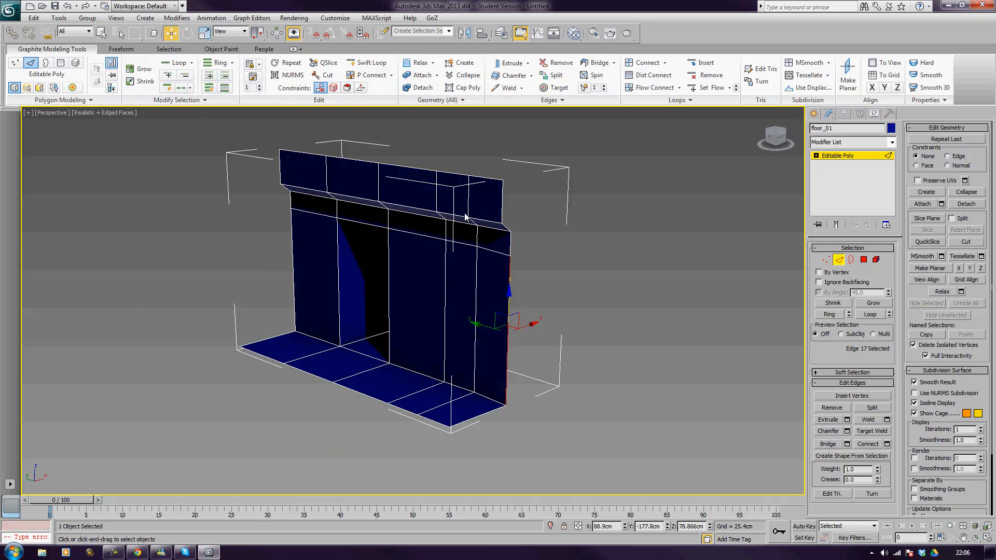
middle_drag(476, 205, 477, 263)
alt+middle_drag(477, 263, 548, 270)
middle_drag(504, 311, 512, 235)
mouse_move(512, 235)
alt+middle_down()
mouse_move(534, 235)
mouse_move(529, 245)
alt+middle_up()
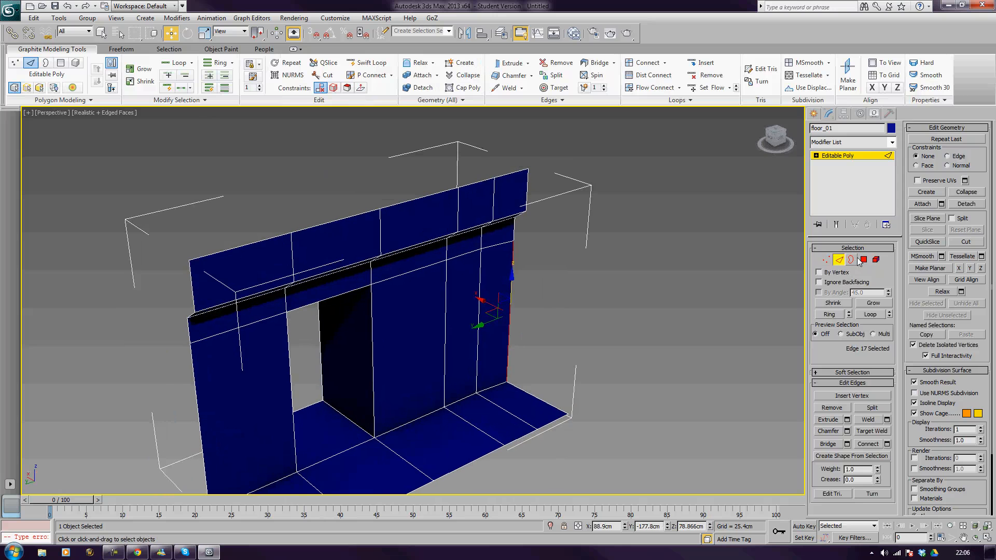
click(859, 259)
click(511, 195)
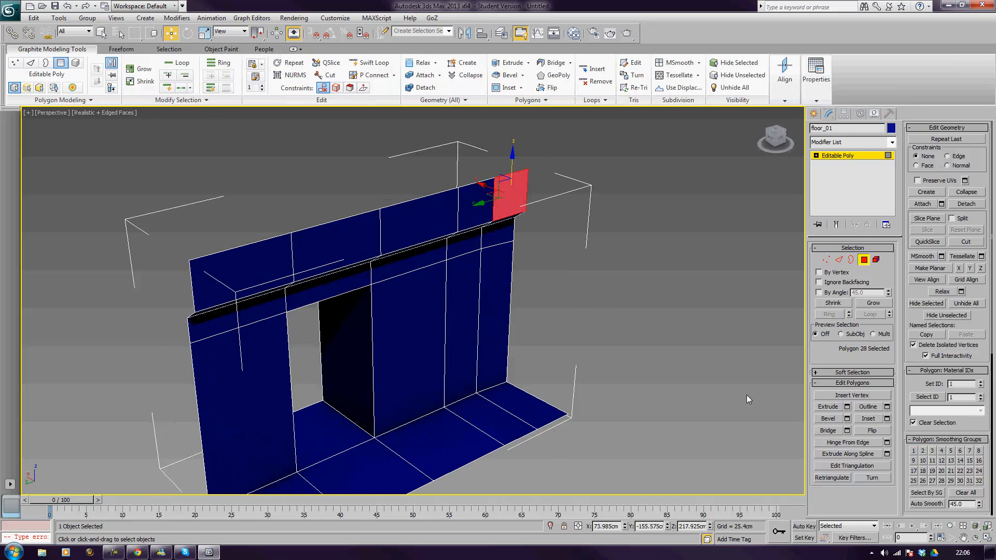
click(833, 407)
drag(512, 194, 513, 171)
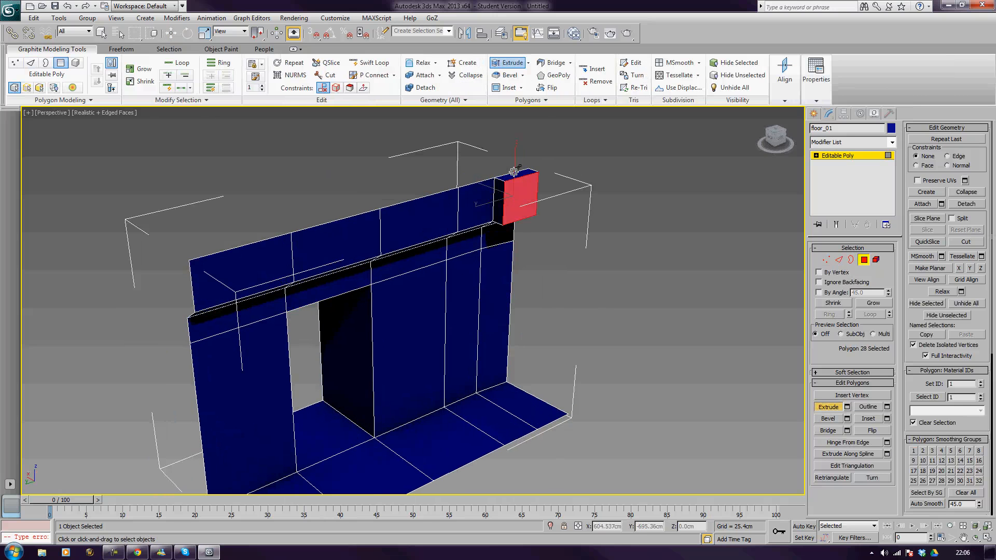
Step: Move the extruded block's front face along X, in top view, out to the floor's outer edge at about -0.1 cm
key(w)
key(t)
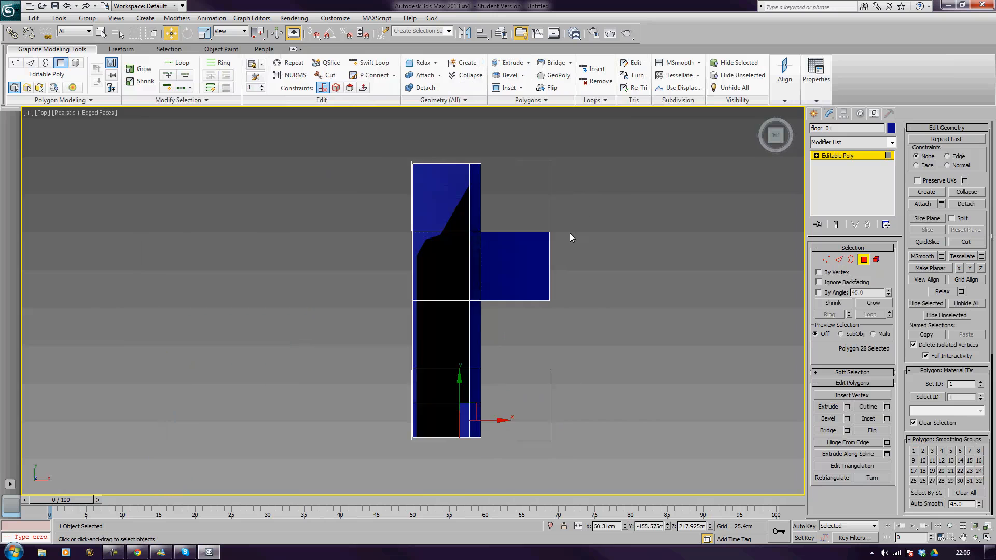
scroll(555, 236, up, 6)
scroll(493, 242, down, 3)
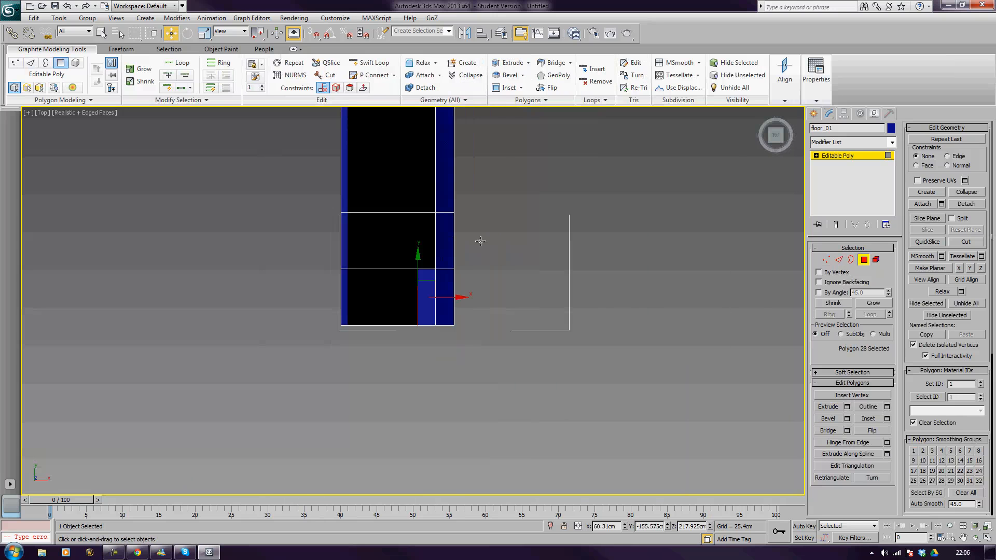
middle_drag(480, 240, 566, 341)
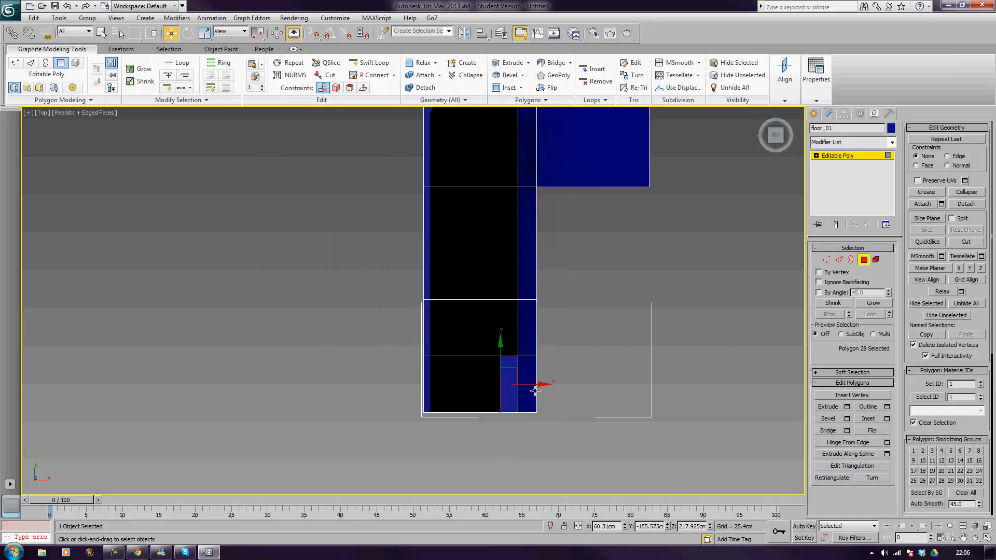
drag(540, 384, 463, 390)
key(p)
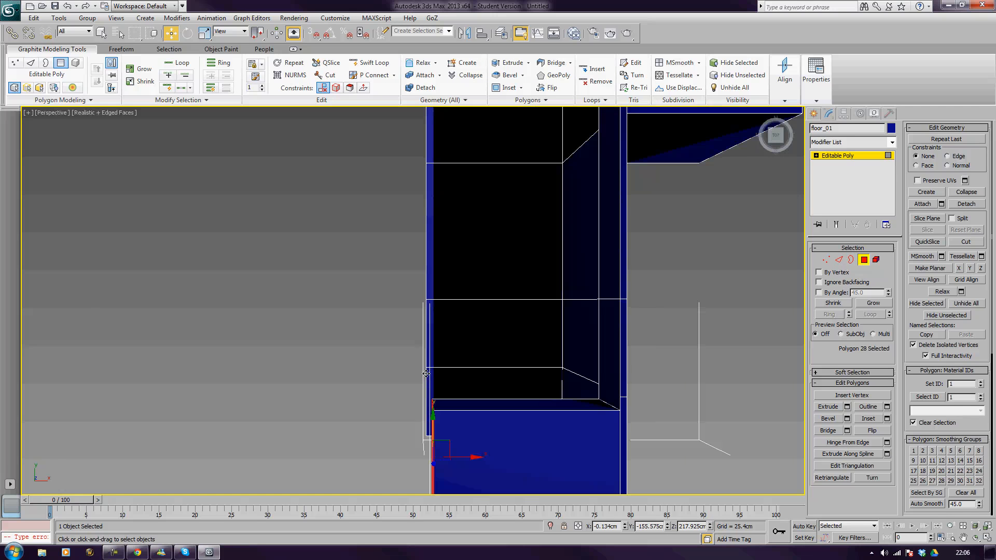
key(z)
alt+middle_drag(447, 390, 425, 320)
scroll(490, 321, down, 10)
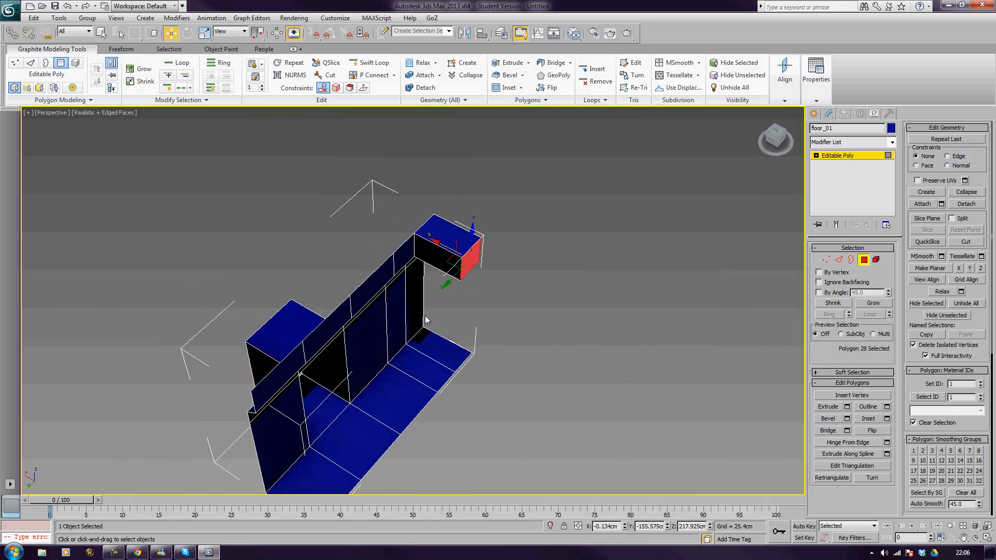
Step: Delete the top polygon of the block extruded from the upper band's end
click(451, 236)
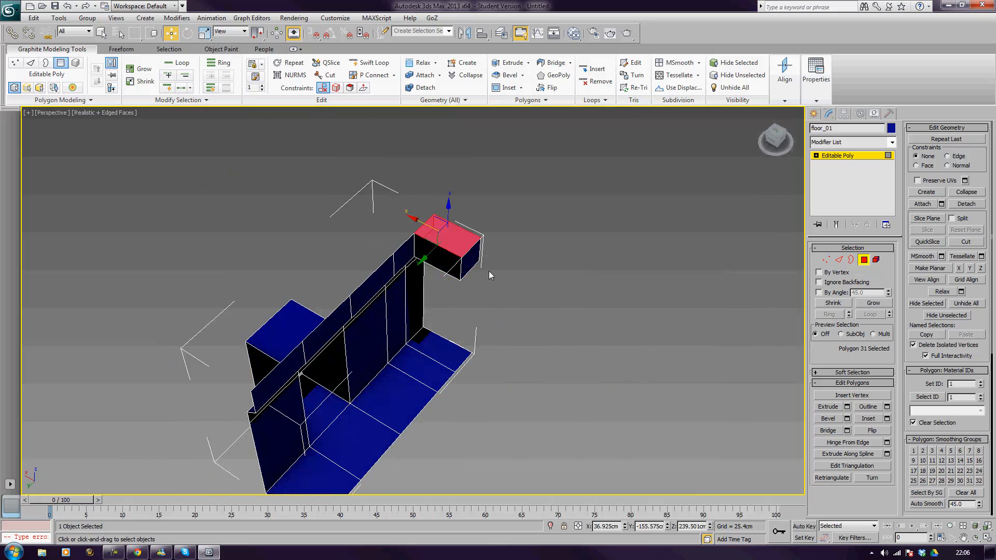
key(Delete)
middle_drag(404, 330, 421, 295)
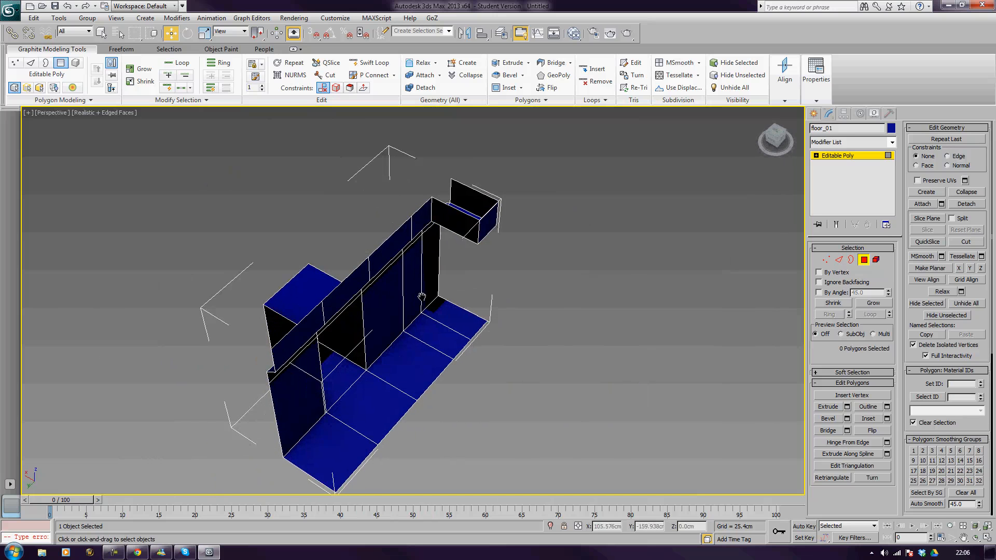
Step: Extend two separate top edges of the upper band into ceiling panels reaching the floor's outer edge
key(4)
key(2)
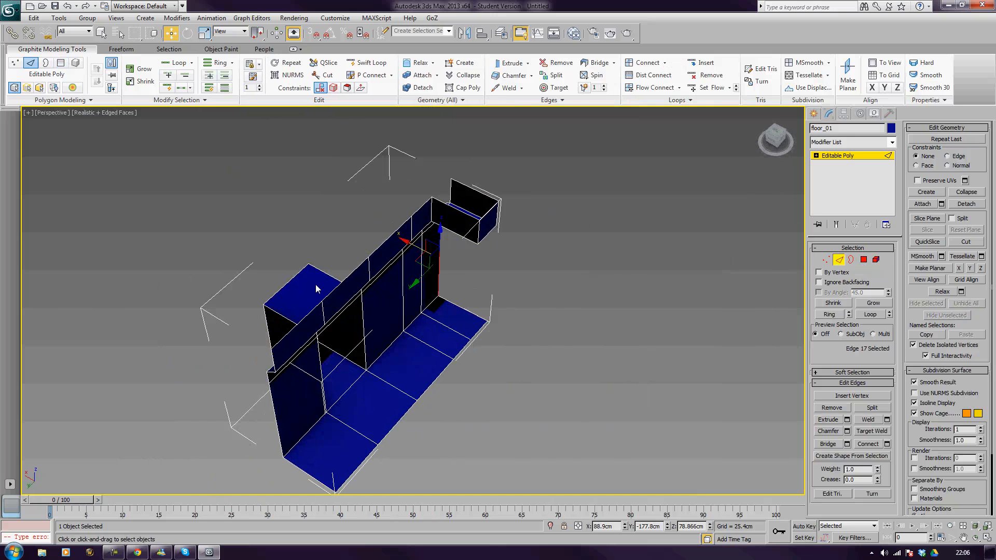
click(294, 324)
ctrl+click(379, 249)
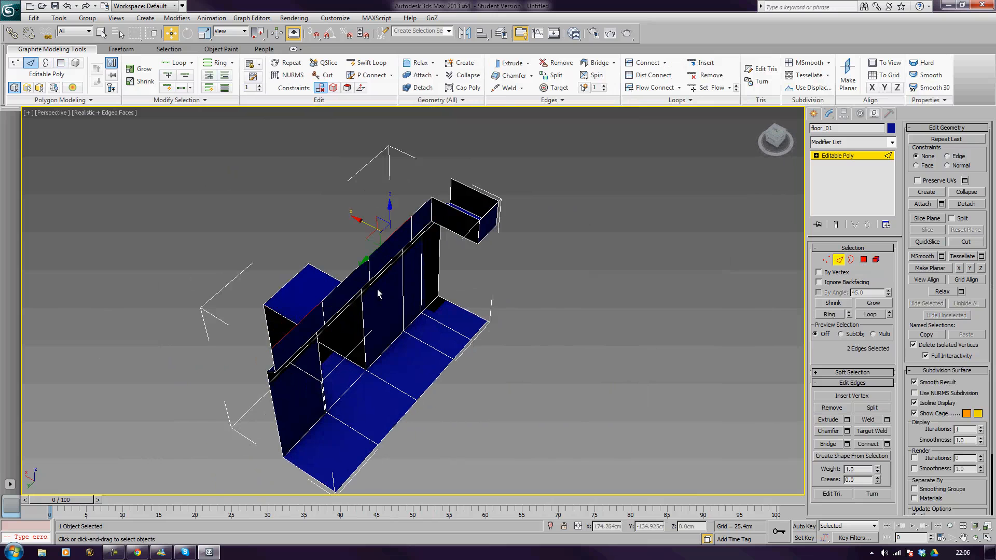
shift+drag(361, 238, 392, 247)
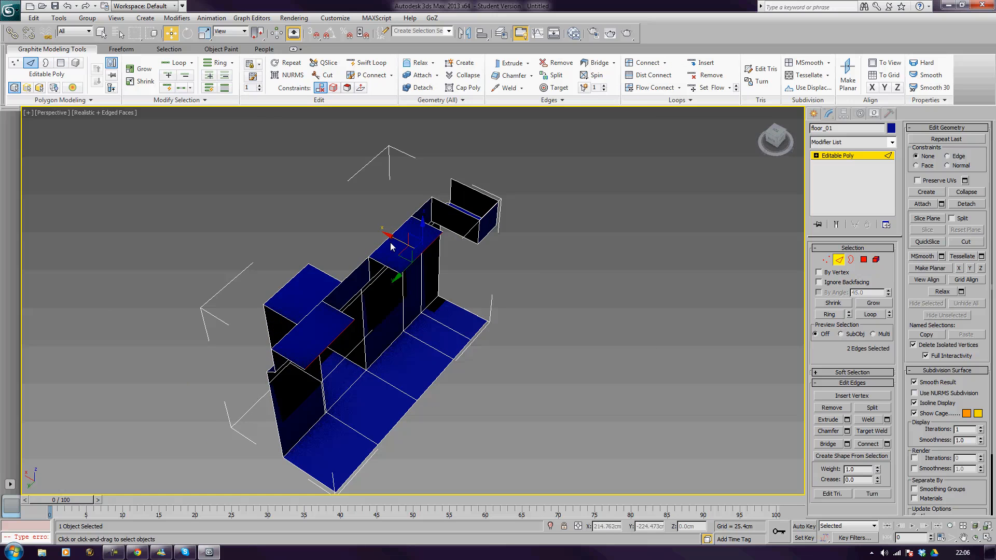
key(t)
middle_drag(407, 245, 416, 311)
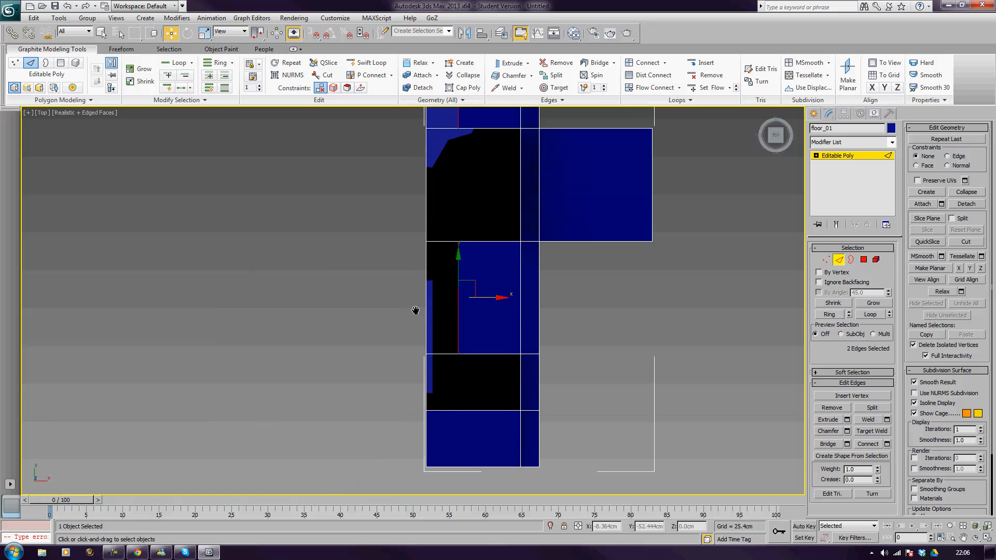
drag(489, 300, 457, 306)
drag(457, 307, 457, 306)
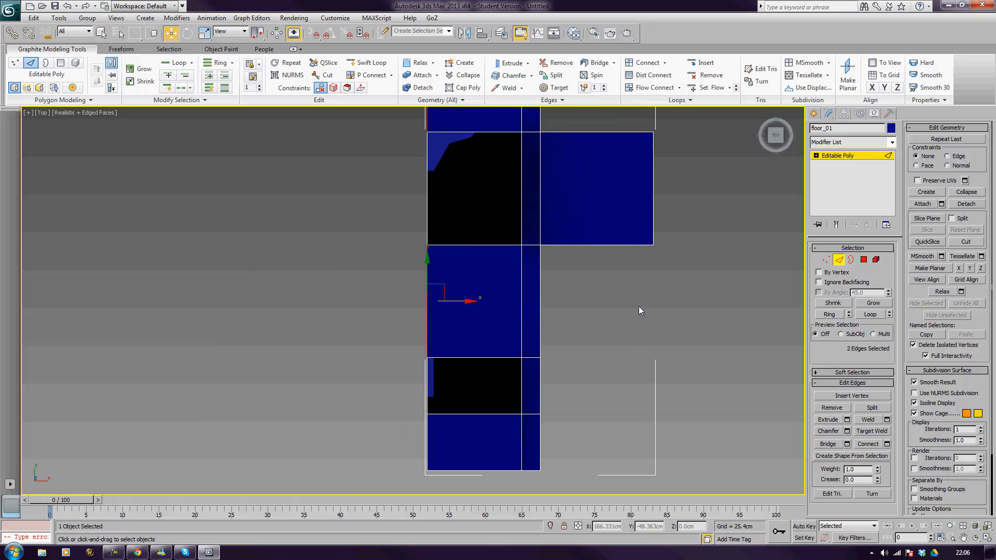
Step: Bridge the gaps between the two ceiling panels and beside the end block to make a continuous ceiling strip
key(p)
alt+middle_drag(448, 340, 525, 274)
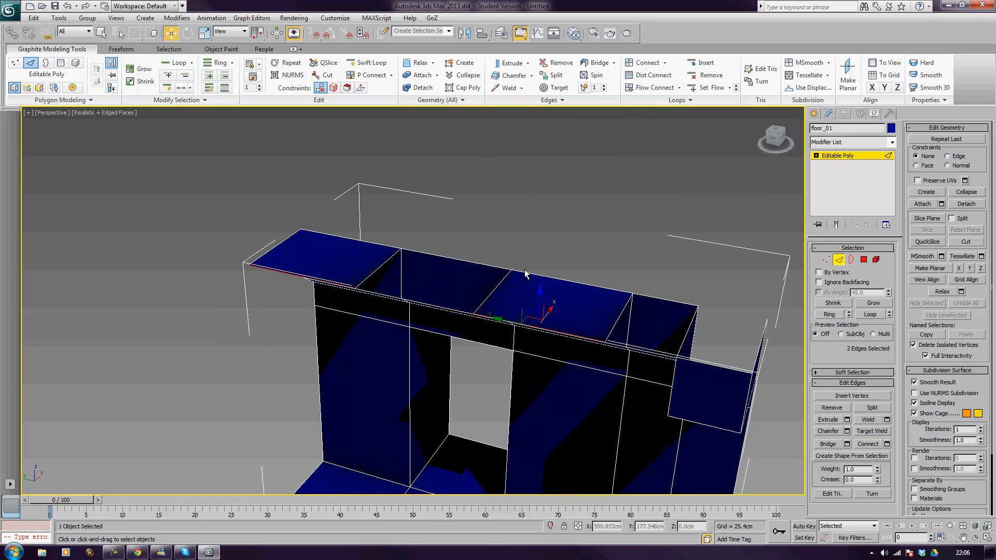
alt+middle_drag(609, 363, 679, 317)
alt+middle_drag(442, 281, 492, 294)
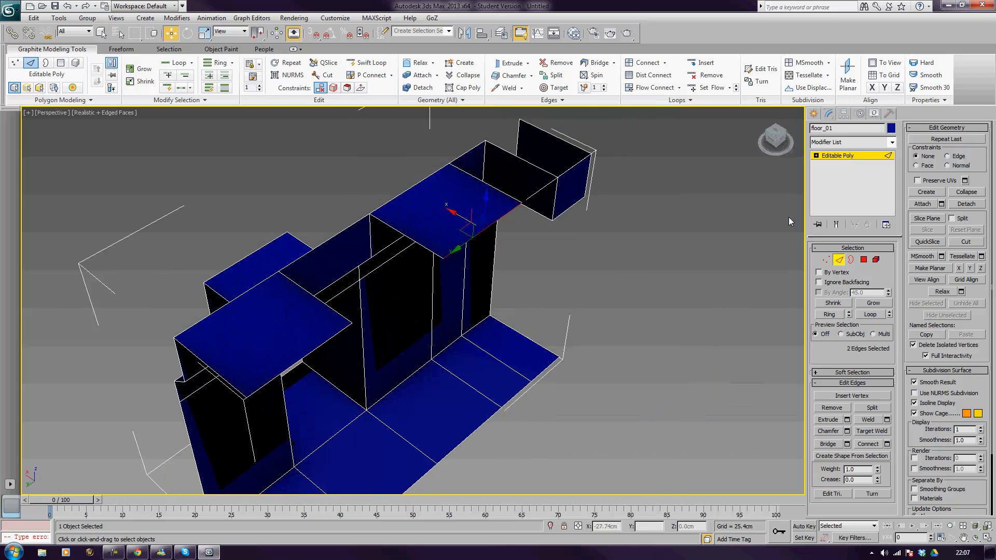
click(788, 217)
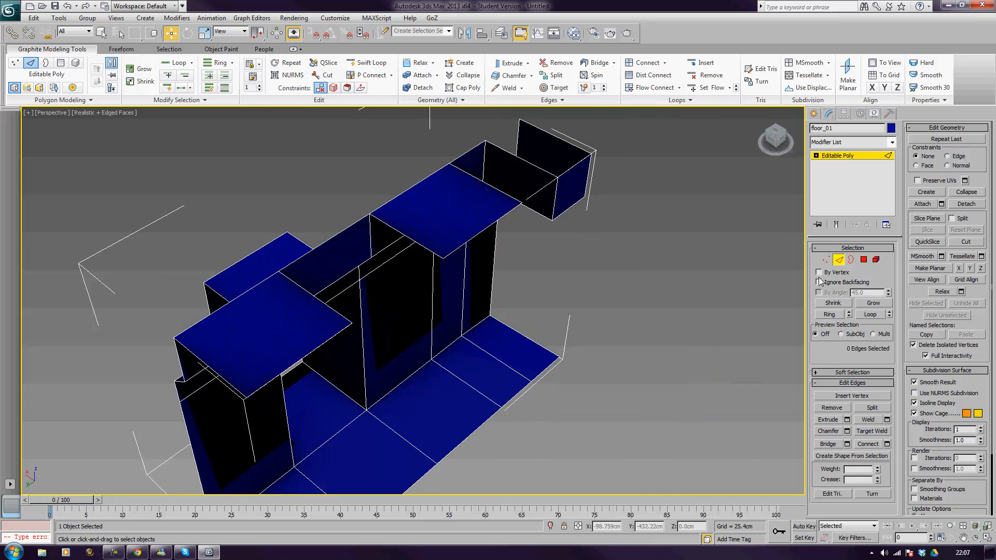
click(520, 158)
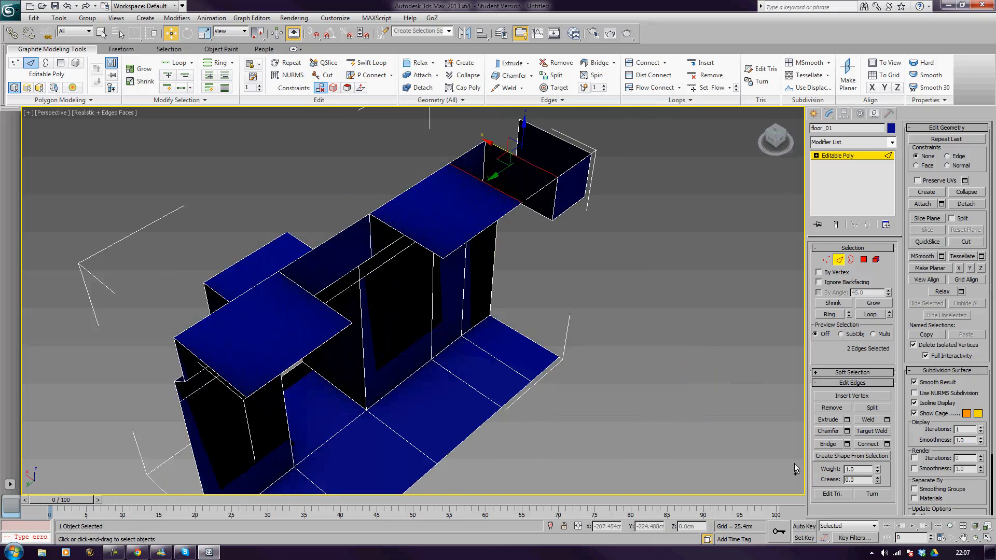
click(669, 381)
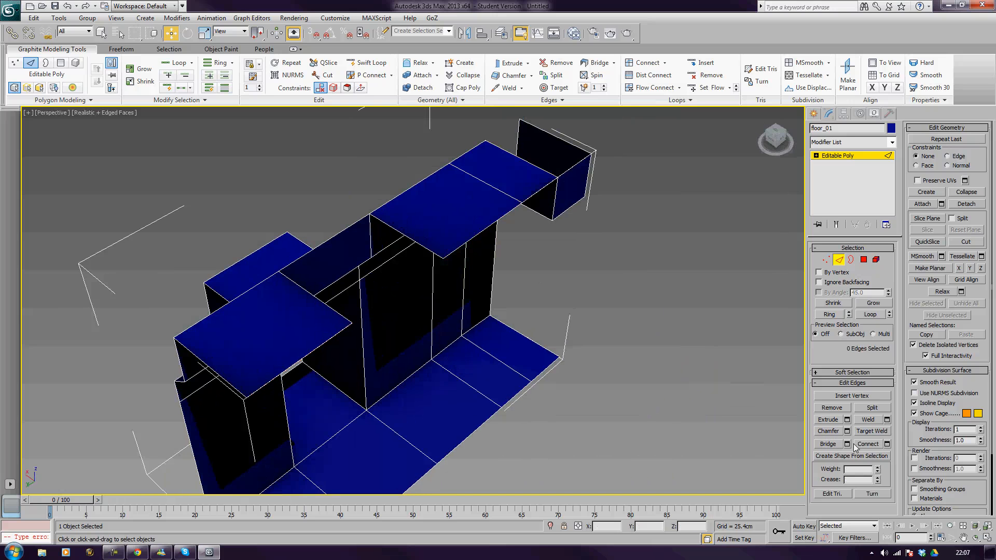
click(828, 444)
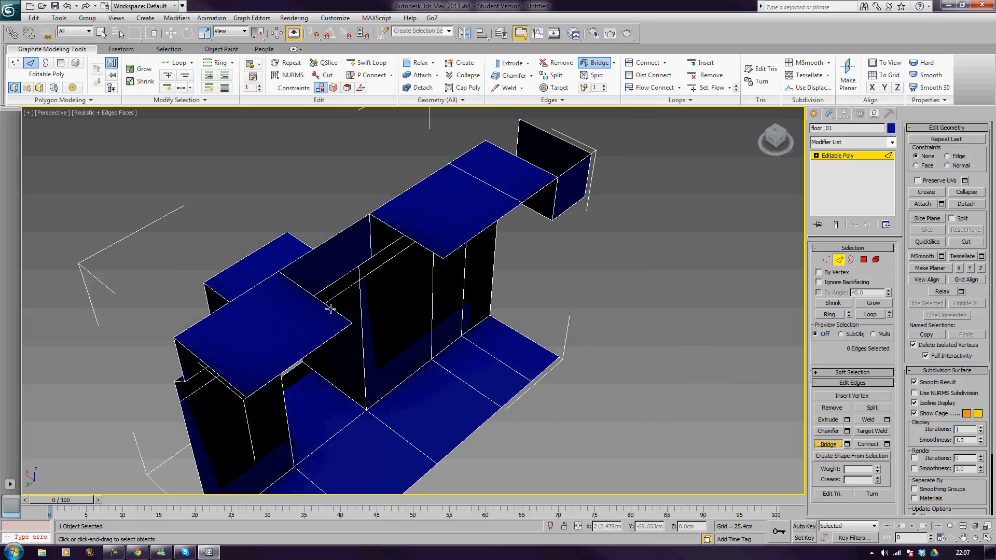
click(420, 247)
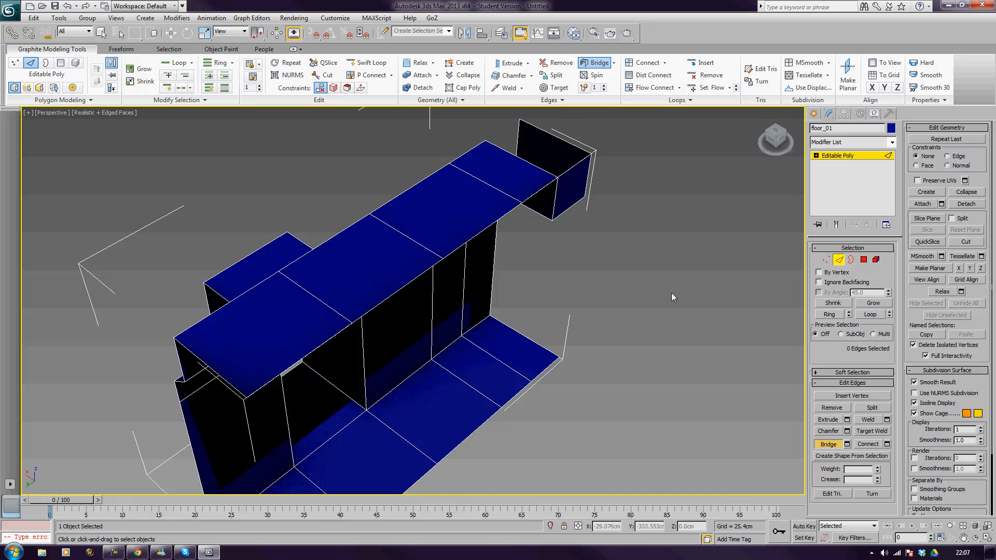
Step: Cap the four-edge open border at the back of the doorway alcove
alt+middle_drag(671, 293, 785, 256)
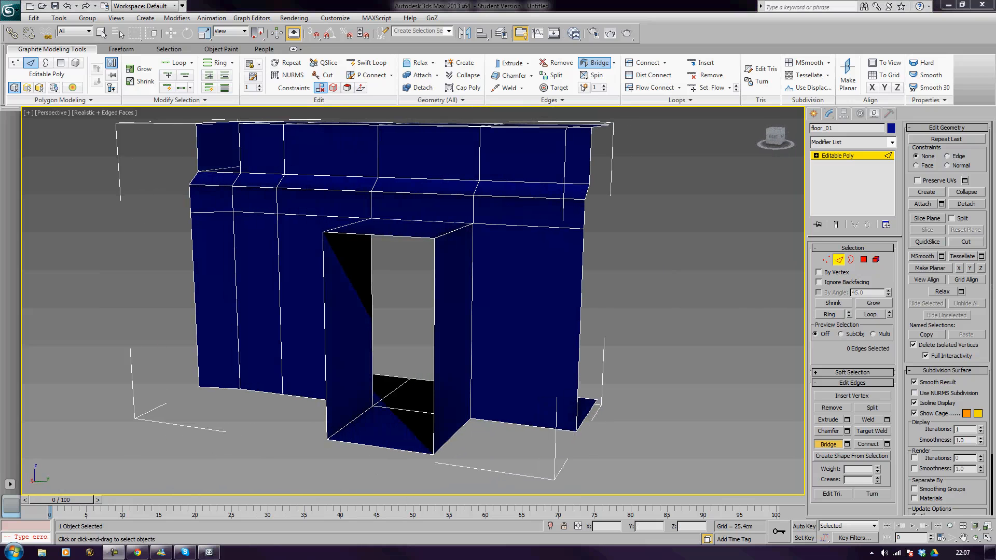
alt+middle_drag(630, 403, 633, 371)
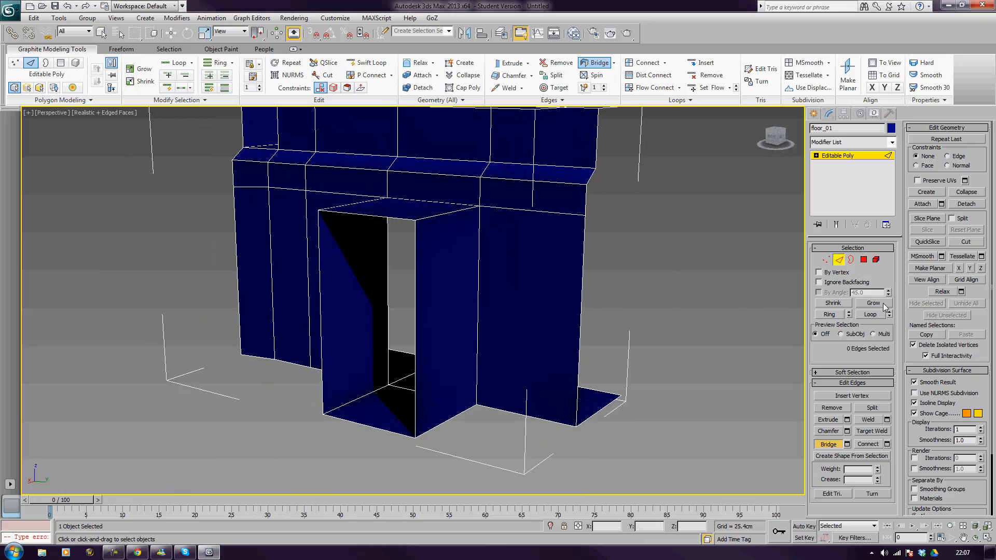
click(851, 260)
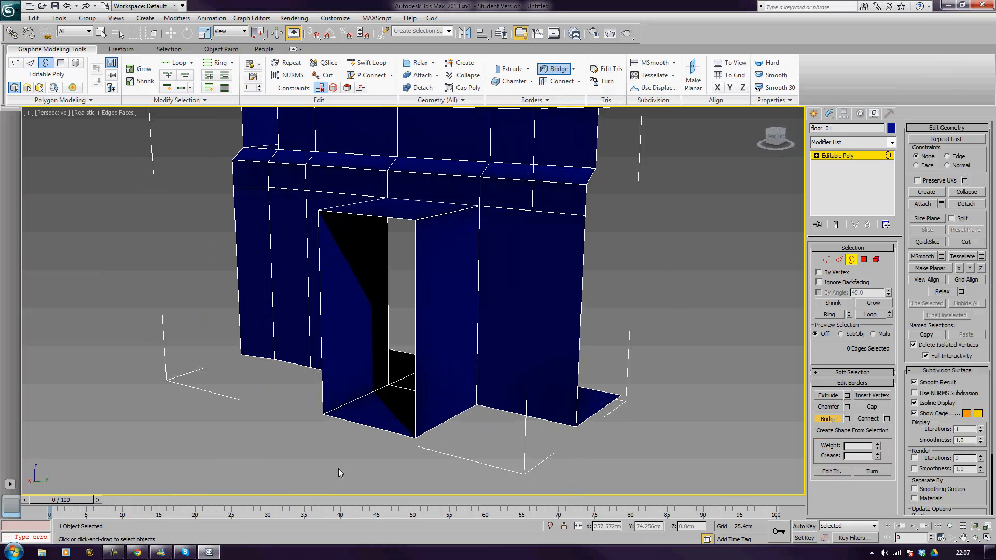
click(400, 435)
right_click(791, 486)
right_click(422, 437)
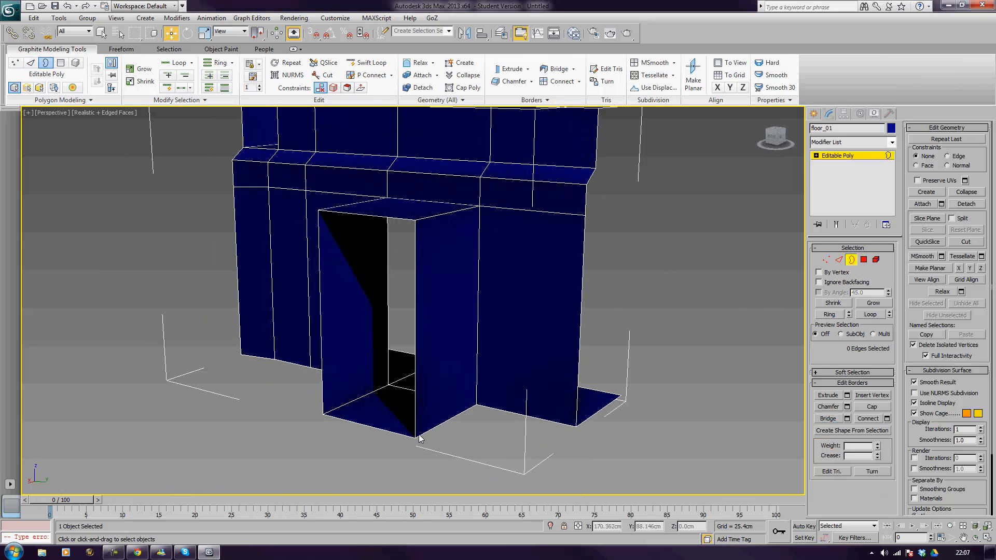
click(415, 434)
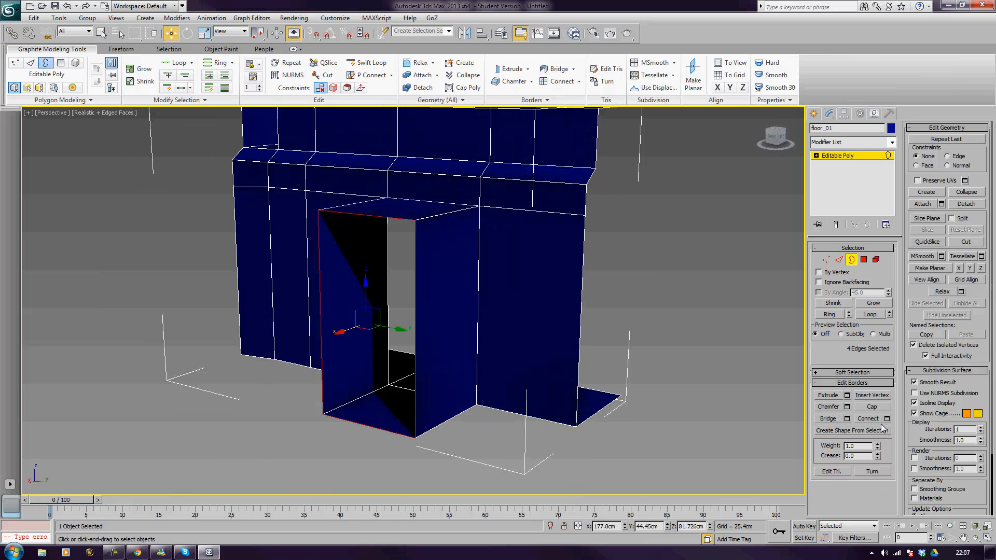
click(871, 407)
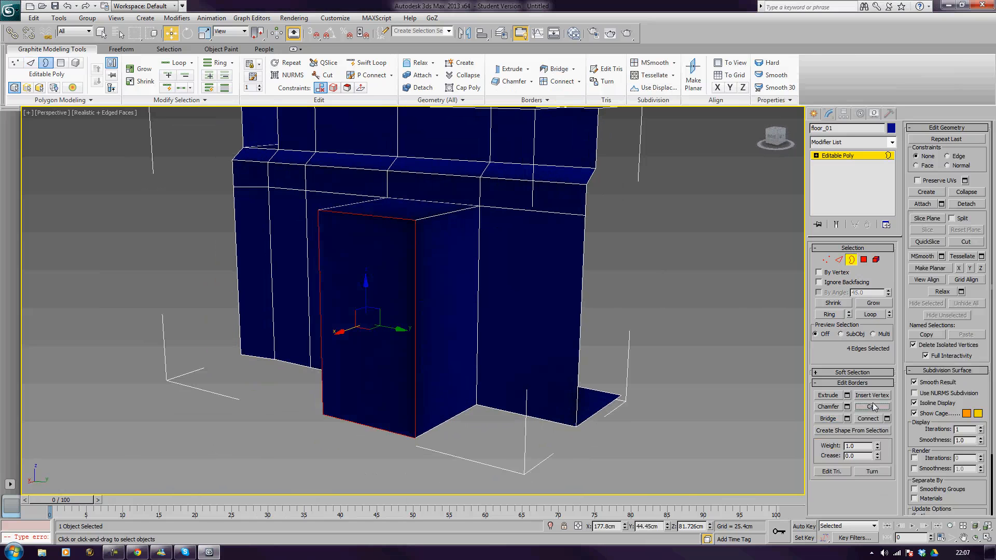
alt+middle_drag(802, 368, 582, 349)
scroll(641, 326, down, 3)
alt+middle_drag(519, 352, 569, 343)
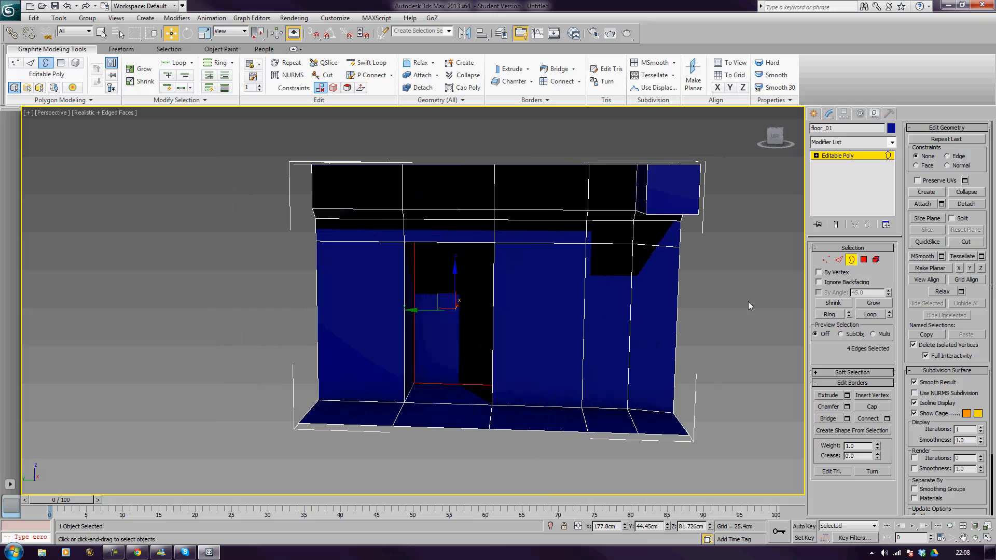
click(364, 62)
alt+middle_drag(154, 292, 179, 277)
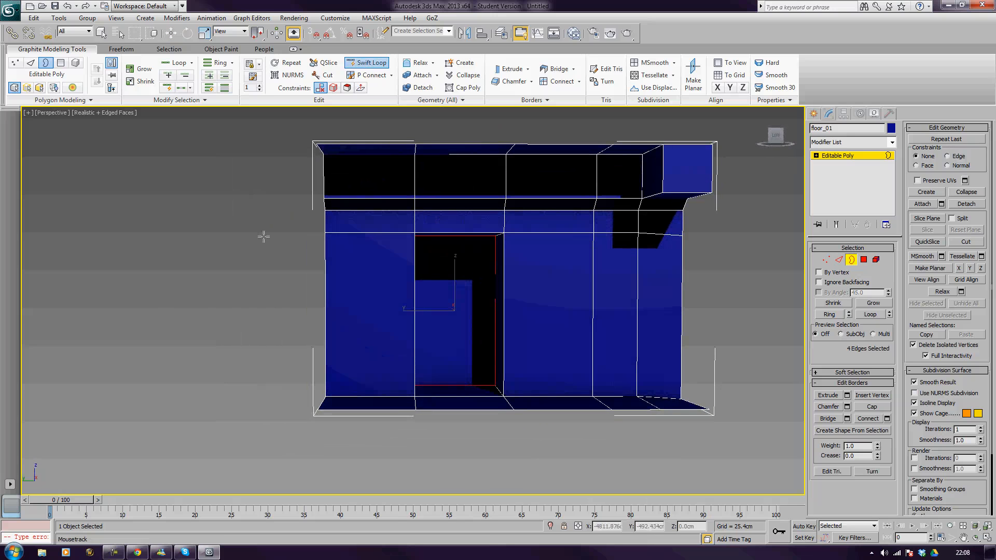
right_click(465, 254)
key(w)
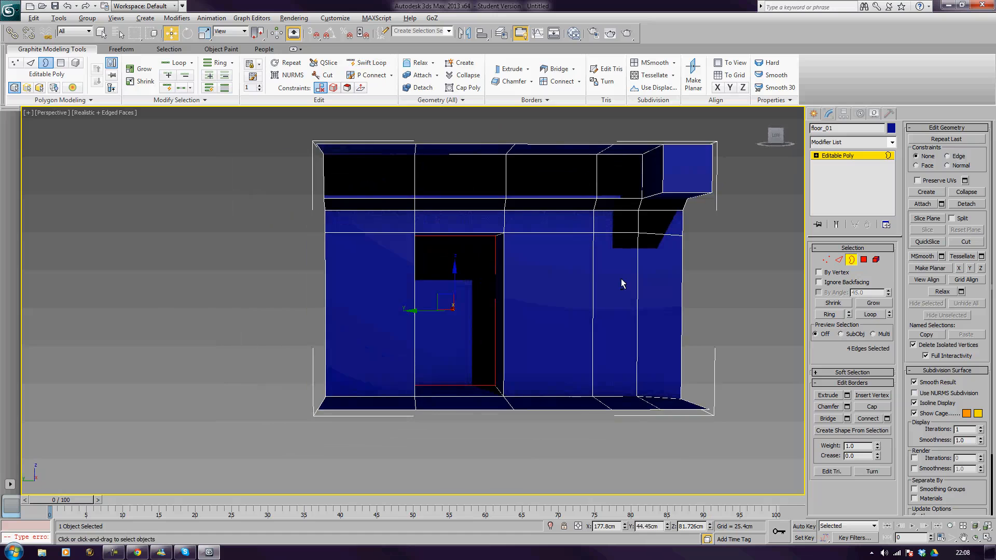
Step: Raise the wall's end corner vertex beneath the block until its sloping horizontal edge lines up with the doorway's top edge
alt+middle_drag(620, 282, 588, 275)
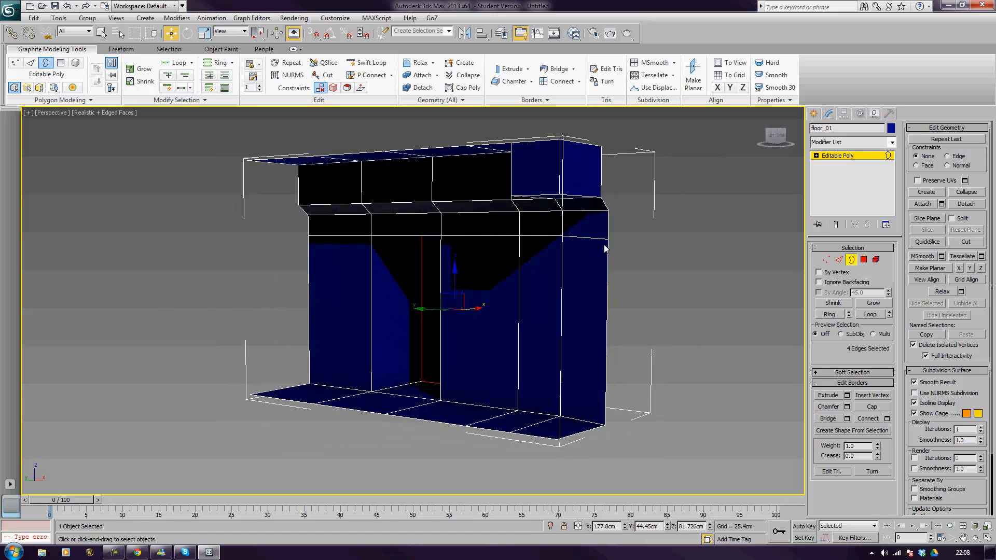
key(l)
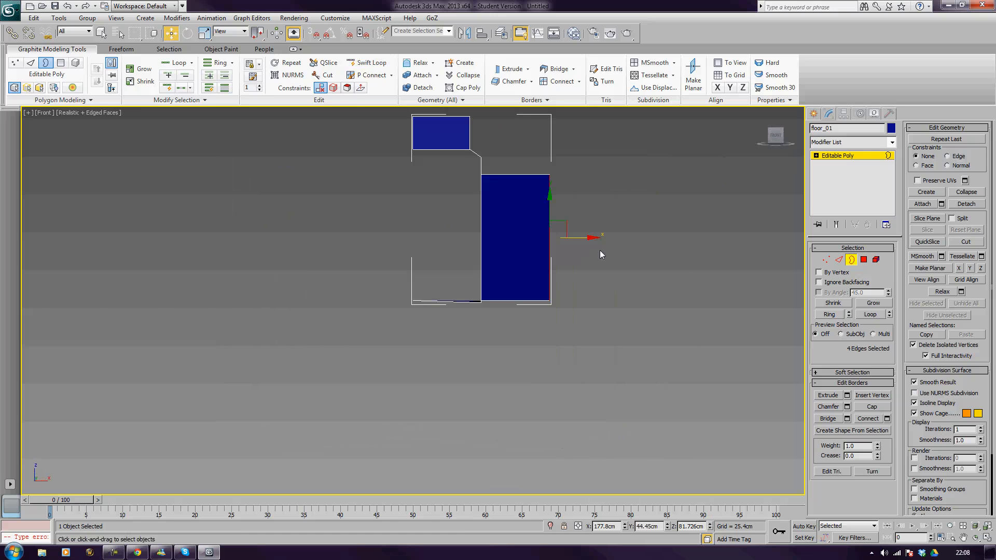
key(z)
middle_drag(602, 244, 414, 338)
click(826, 259)
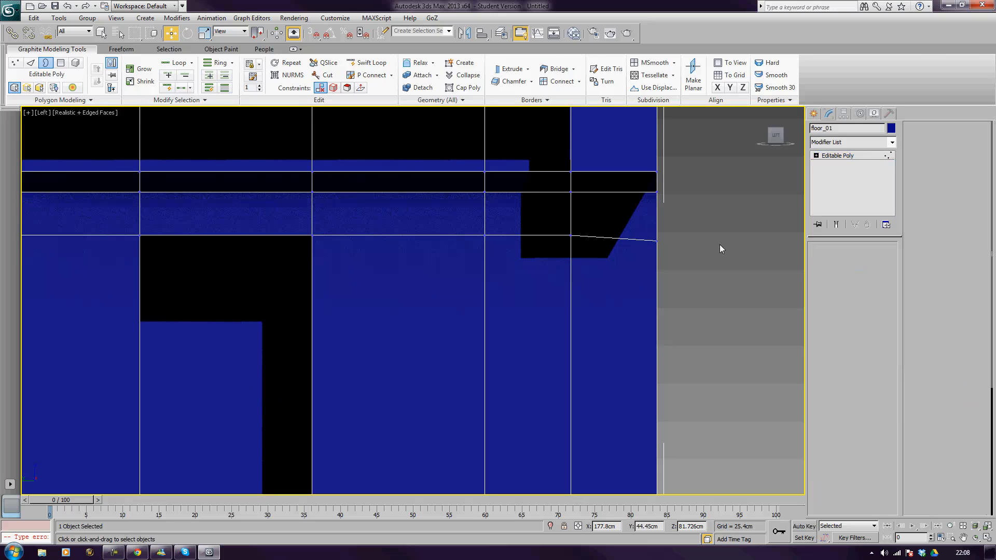
click(656, 240)
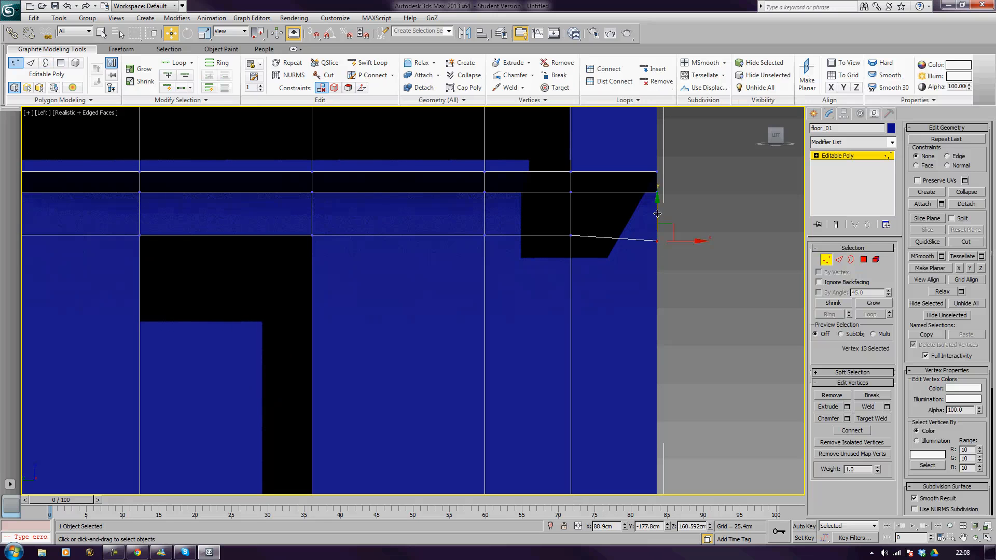
drag(657, 213, 655, 208)
middle_drag(600, 336, 667, 256)
key(bracketright)
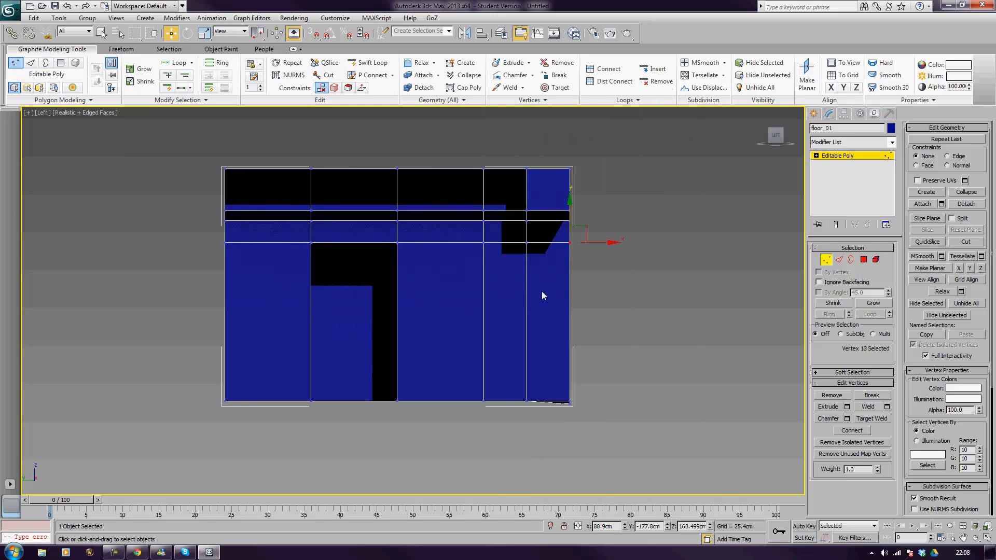
Step: Insert Swift Loop edges just above the doorway and close beside both of its vertical sides
middle_drag(541, 299, 575, 293)
key(p)
key(z)
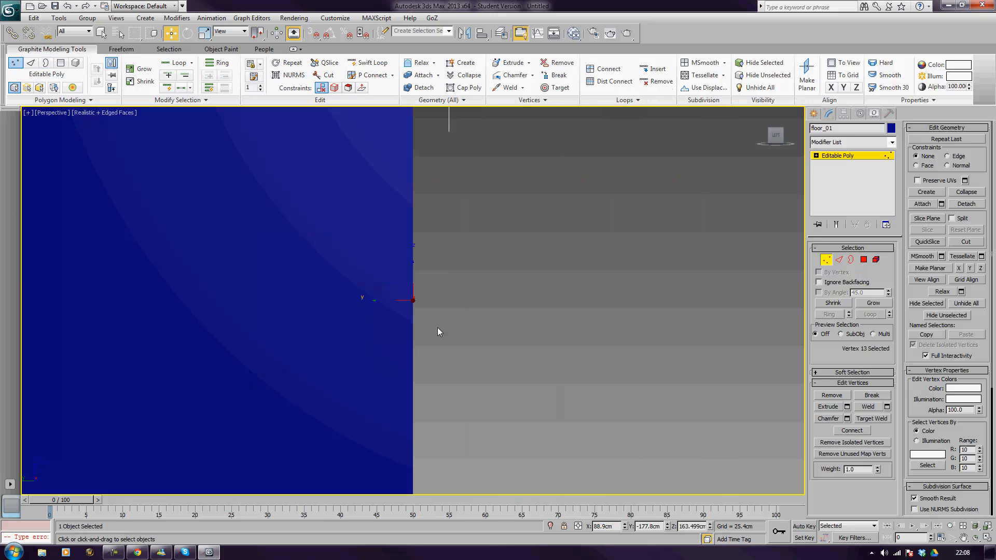
scroll(449, 297, down, 5)
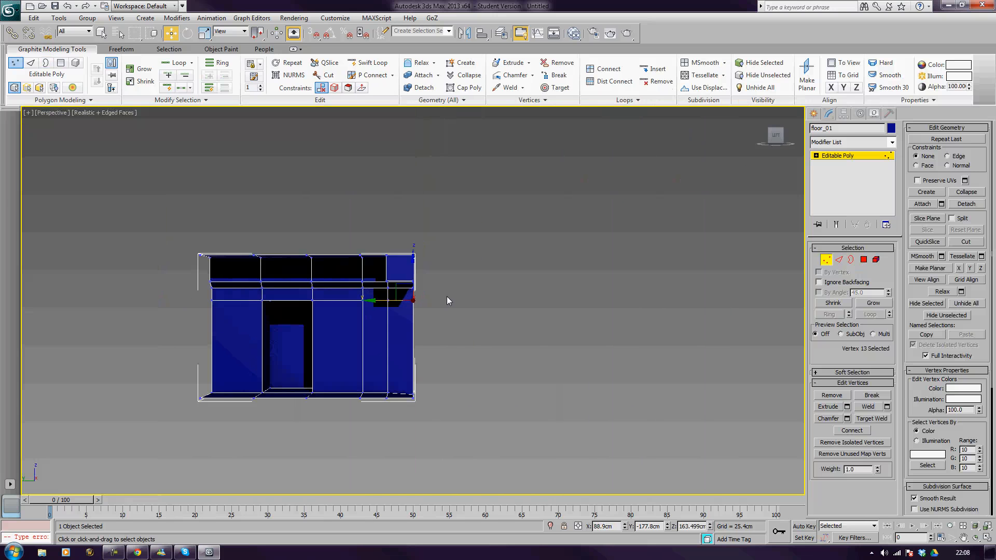
middle_drag(446, 297, 581, 260)
alt+middle_drag(530, 304, 555, 327)
scroll(559, 326, up, 4)
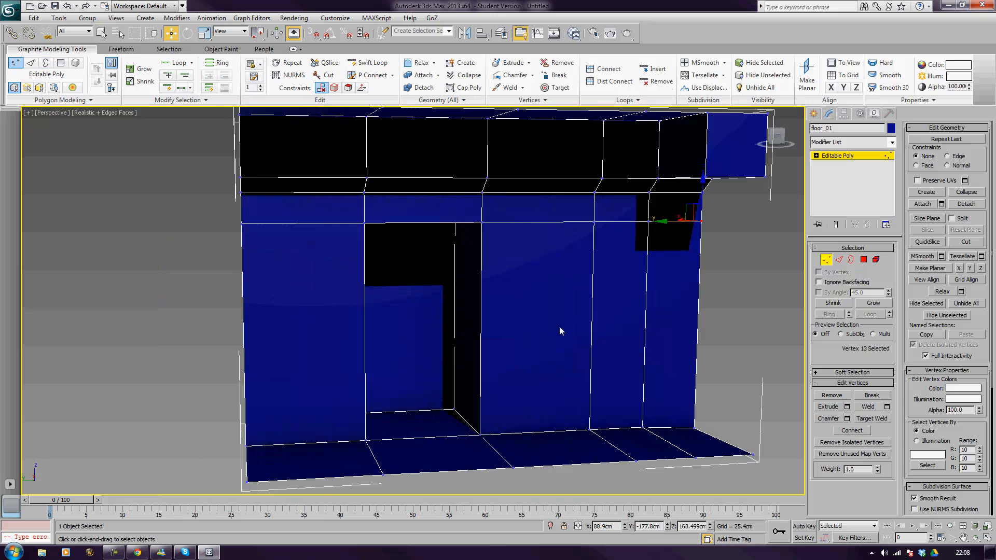
scroll(559, 331, down, 3)
click(826, 260)
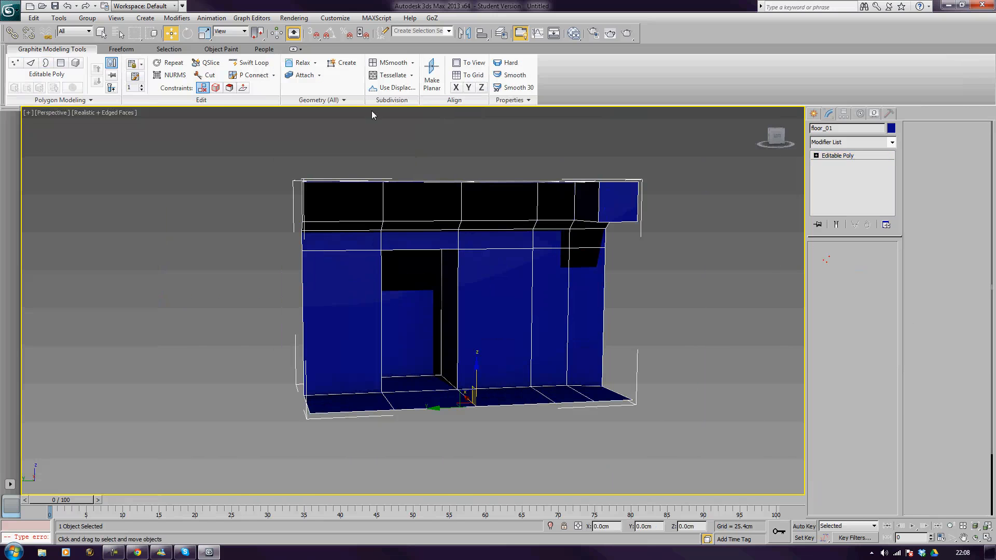
click(251, 62)
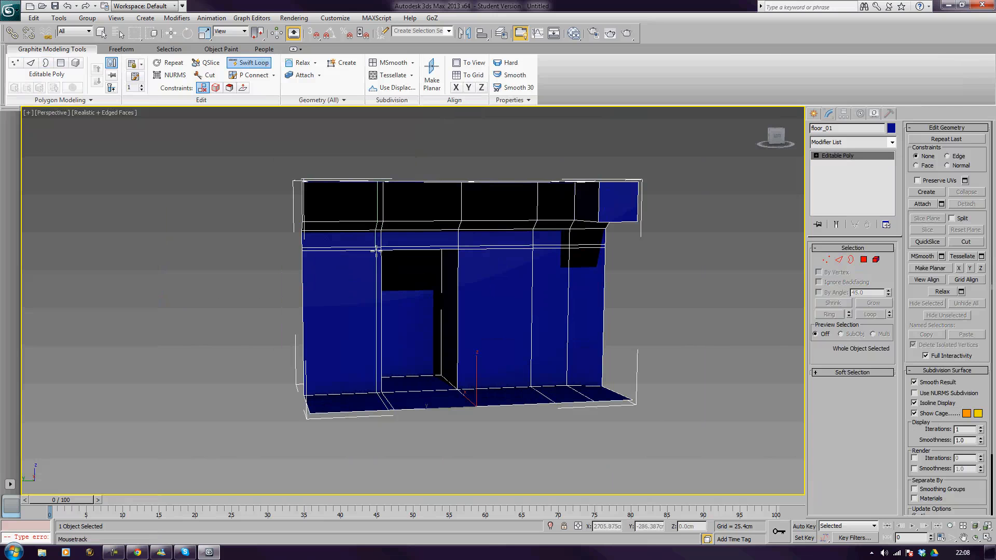
click(378, 250)
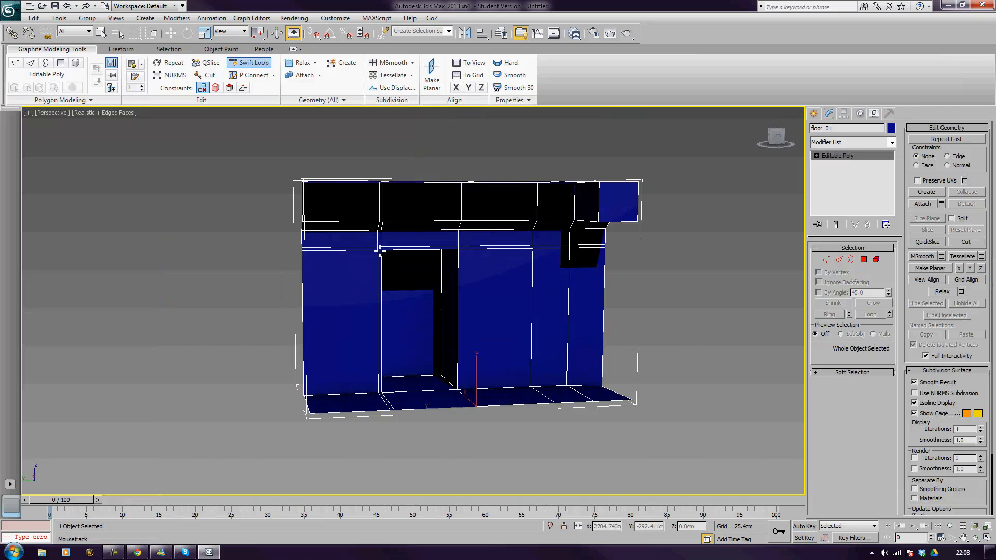
click(462, 251)
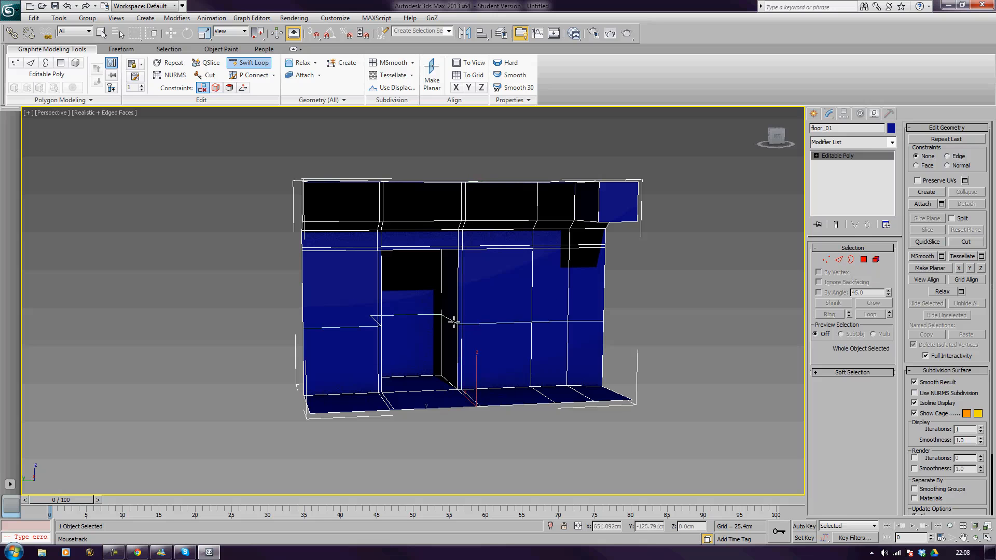
Step: Insert two closely spaced horizontal edge loops at about mid-height across the wall and through the doorway alcove
click(455, 326)
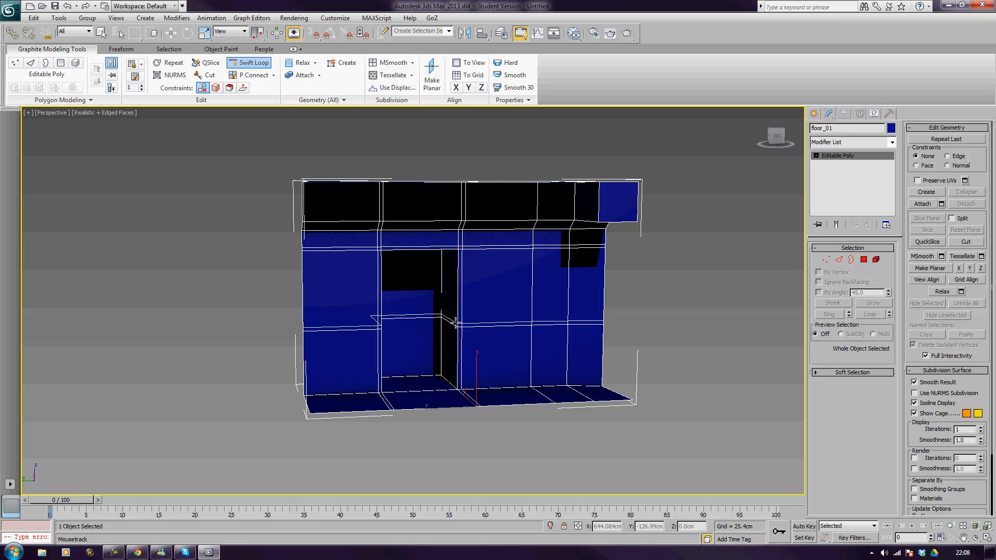
key(w)
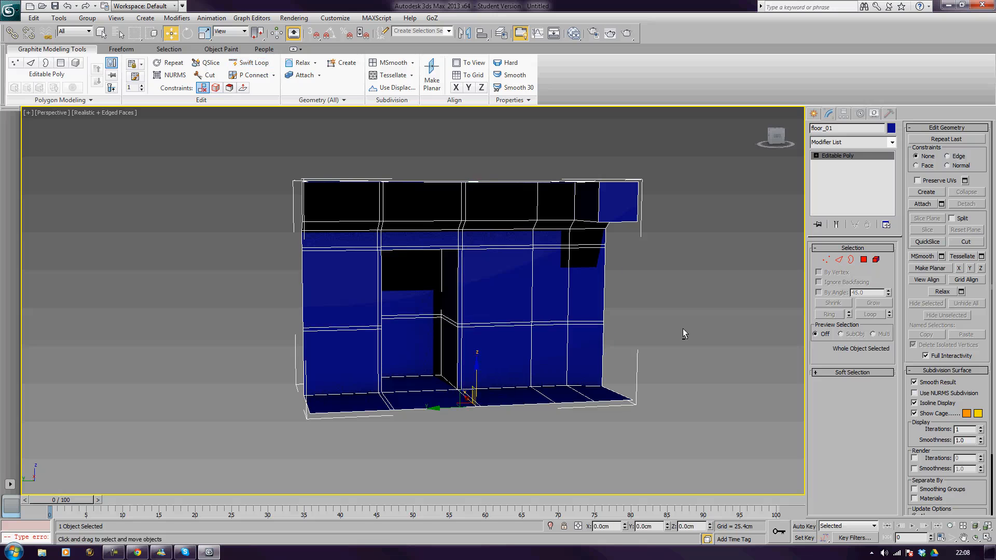
mouse_move(682, 329)
alt+middle_down()
mouse_move(594, 331)
mouse_move(630, 342)
mouse_move(665, 334)
alt+middle_up()
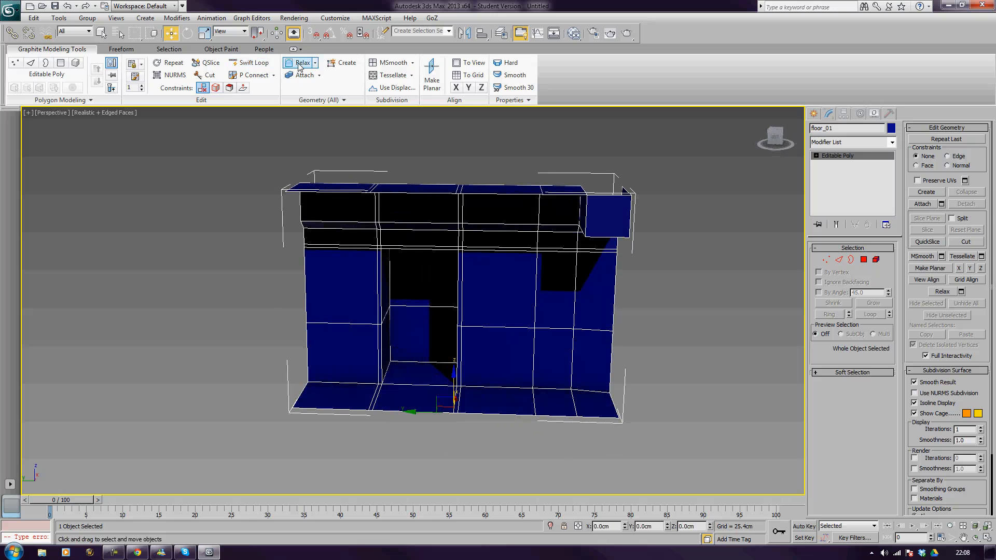
click(250, 62)
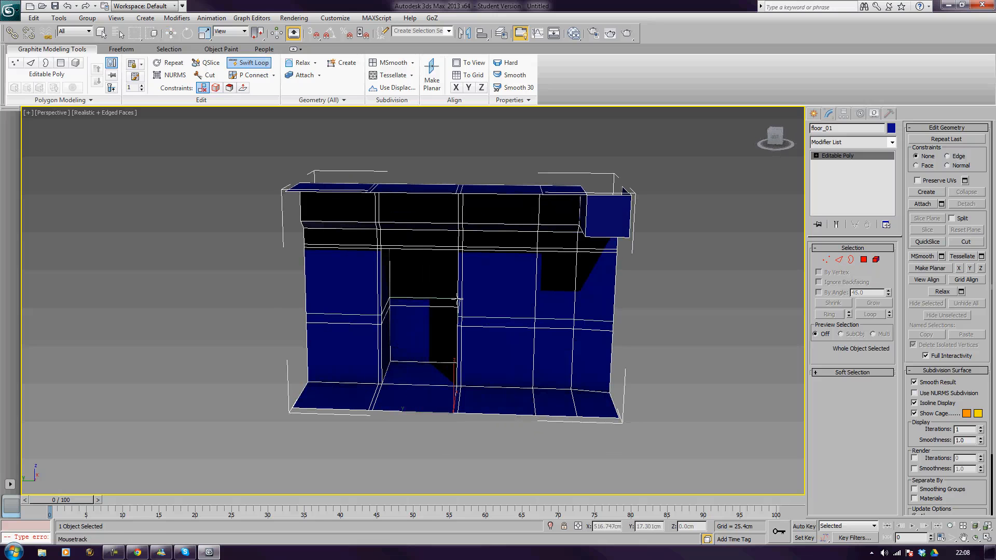
key(w)
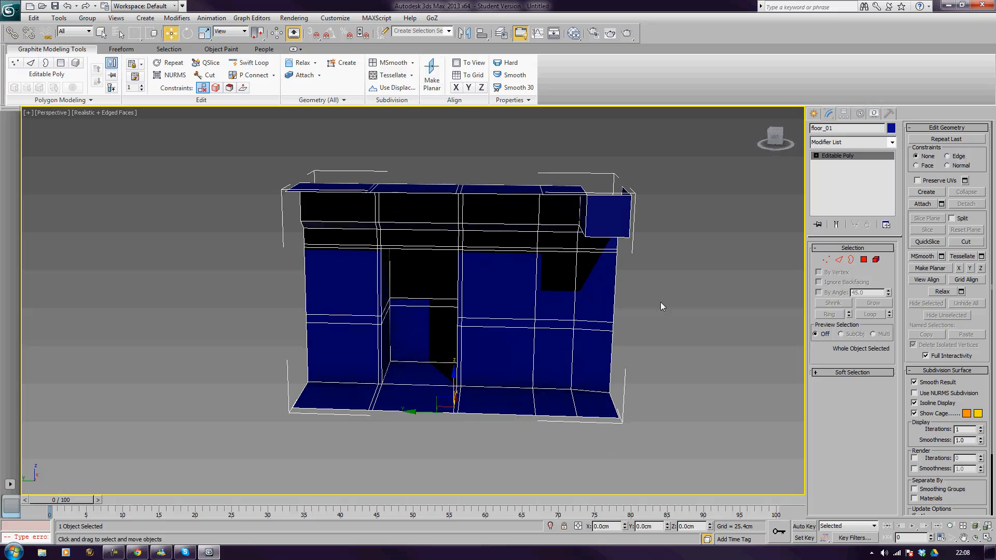
Step: Select the four polygons of the narrow mid-height strip on the block-end side of the wall, up to the doorway
alt+middle_drag(558, 287, 612, 285)
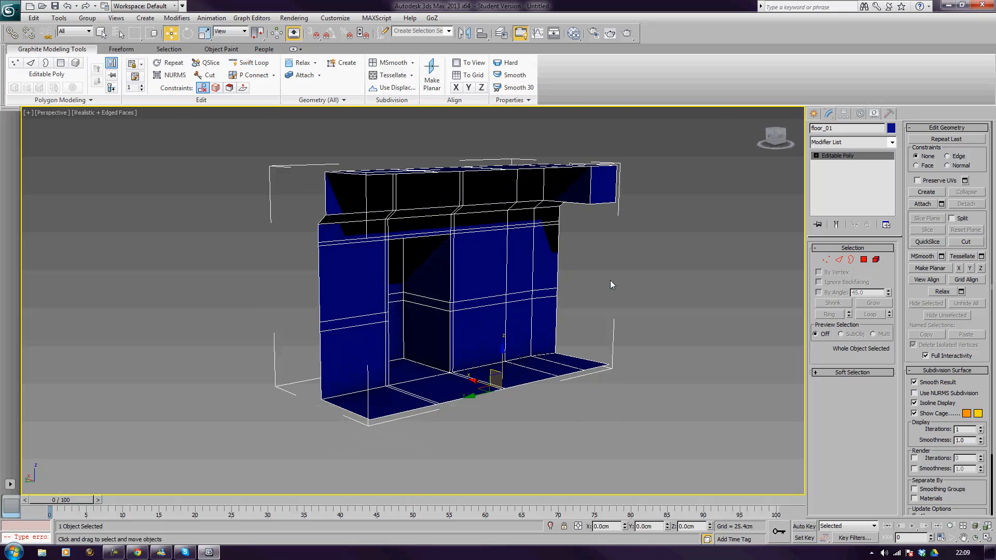
scroll(612, 285, up, 3)
click(863, 259)
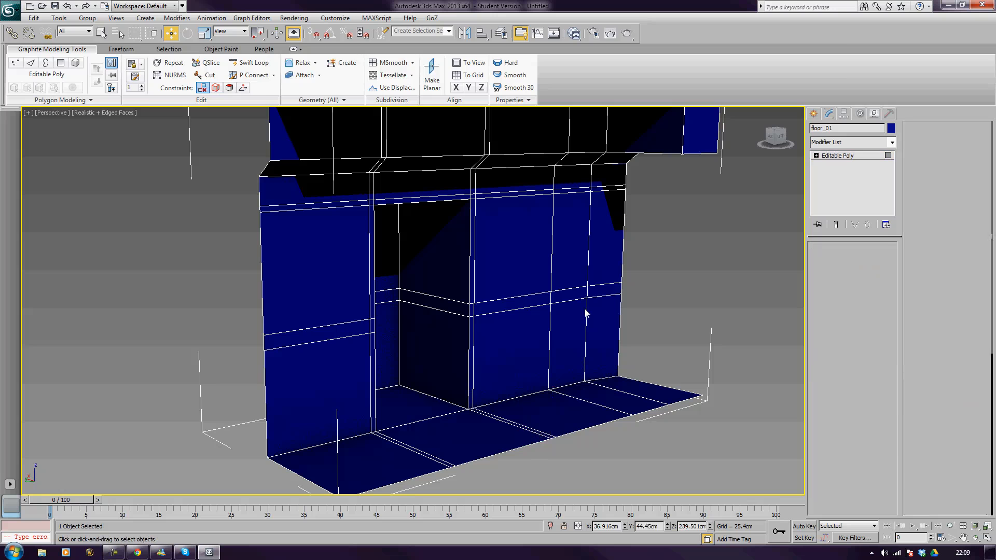
click(578, 292)
ctrl+click(573, 295)
ctrl+click(485, 309)
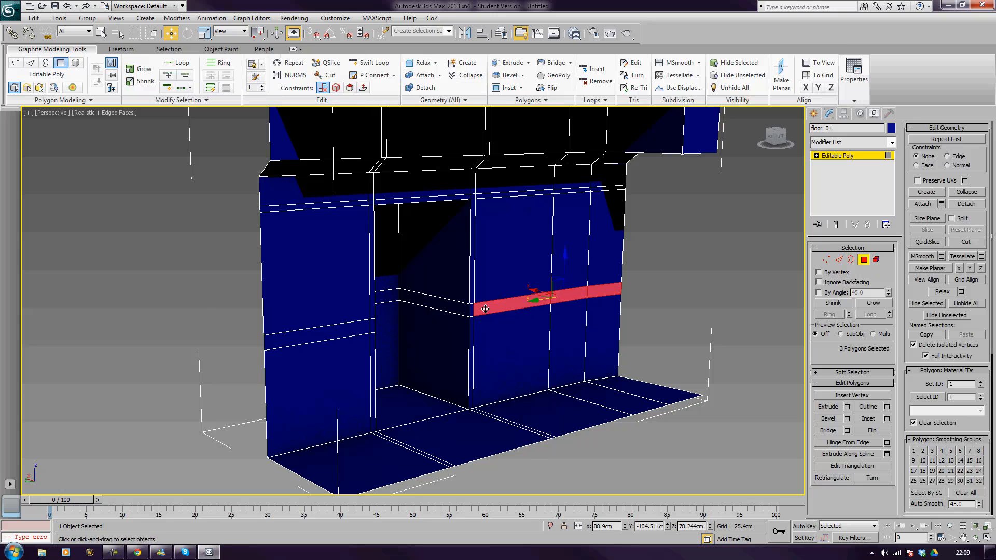
ctrl+click(471, 309)
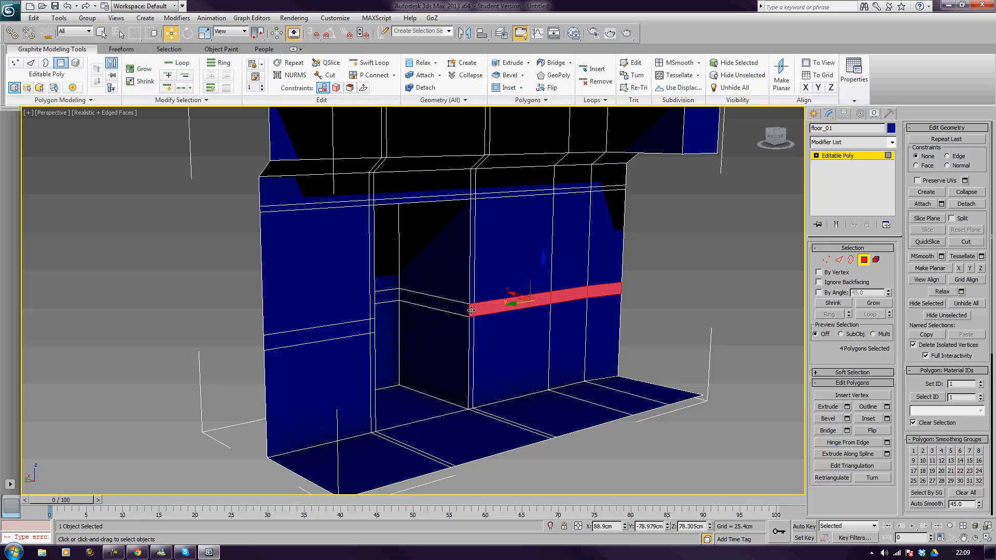
Step: Add the thin frame polygons above the doorway and down both of its sides to the strip selection
ctrl+click(482, 280)
alt+click(480, 245)
ctrl+click(472, 244)
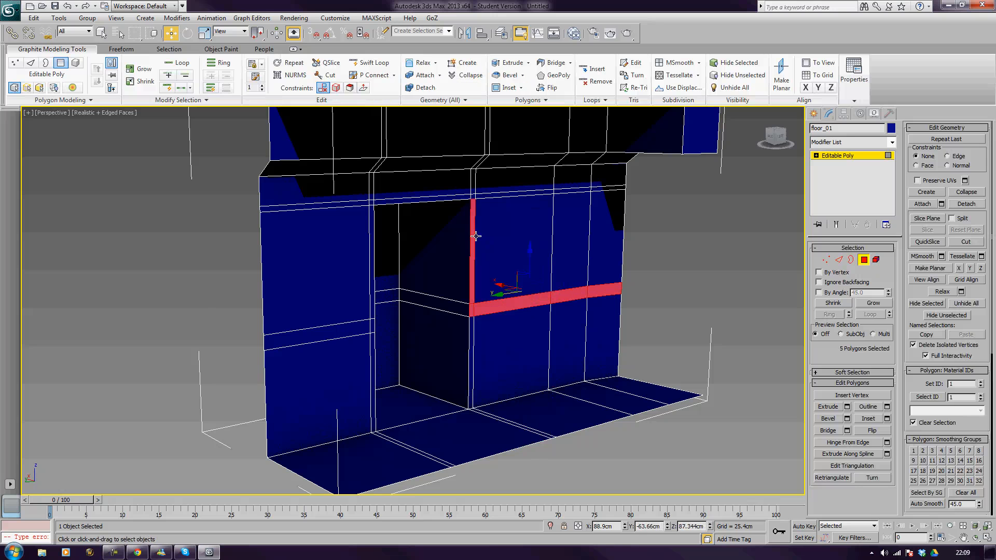
ctrl+click(472, 196)
ctrl+click(449, 198)
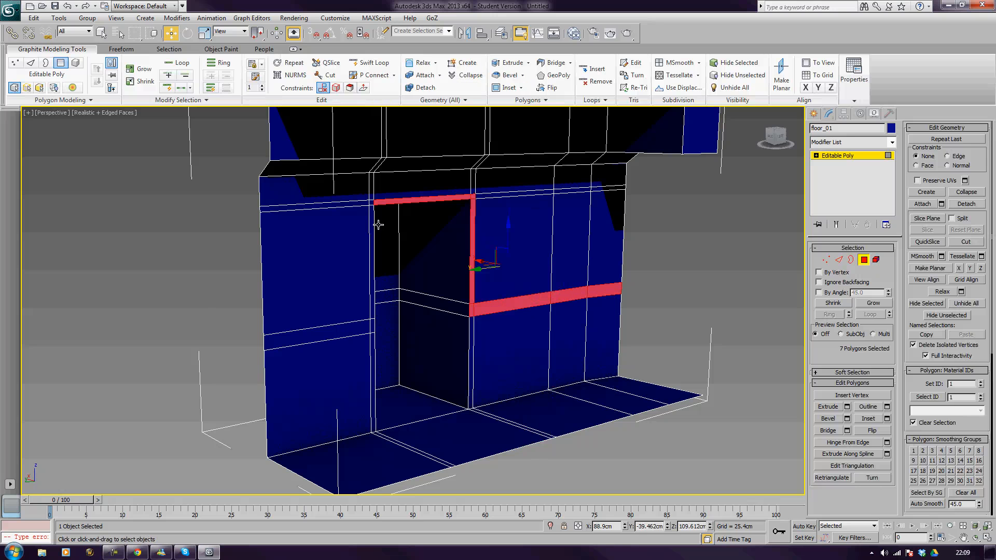
ctrl+click(372, 203)
ctrl+click(371, 226)
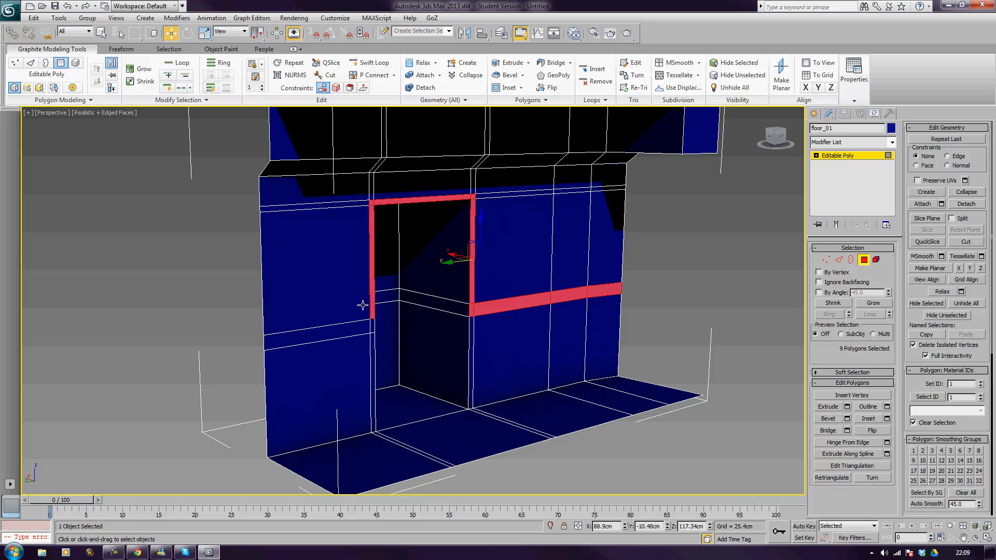
ctrl+click(372, 326)
ctrl+click(374, 351)
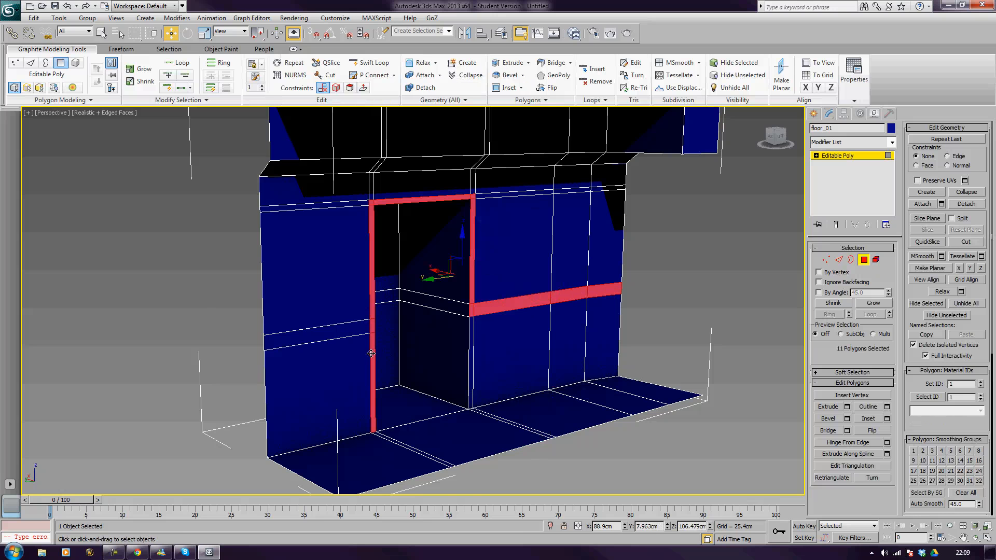
ctrl+click(471, 368)
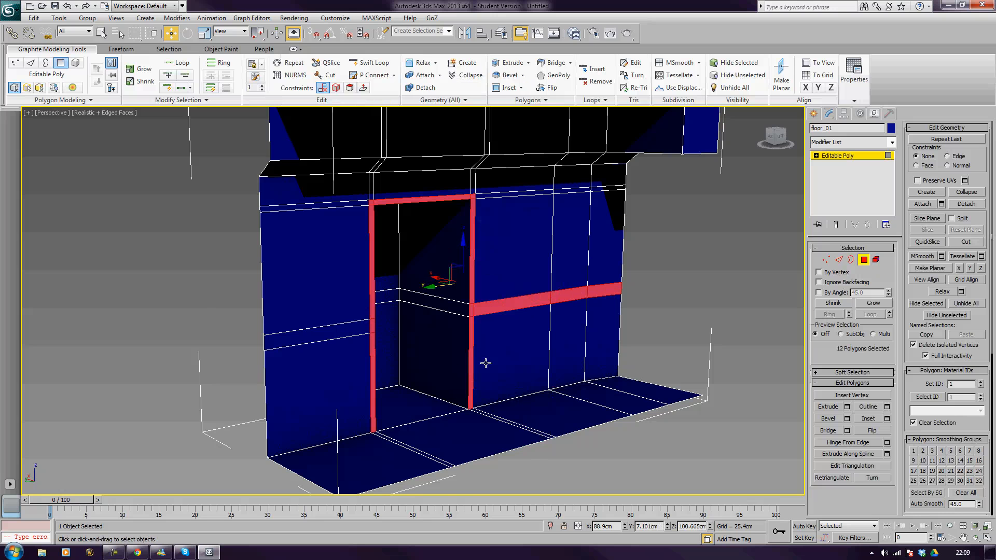
Step: Insert a lengthwise edge loop in the floor close to the base of the wall with Swift Loop
alt+middle_drag(499, 372, 528, 380)
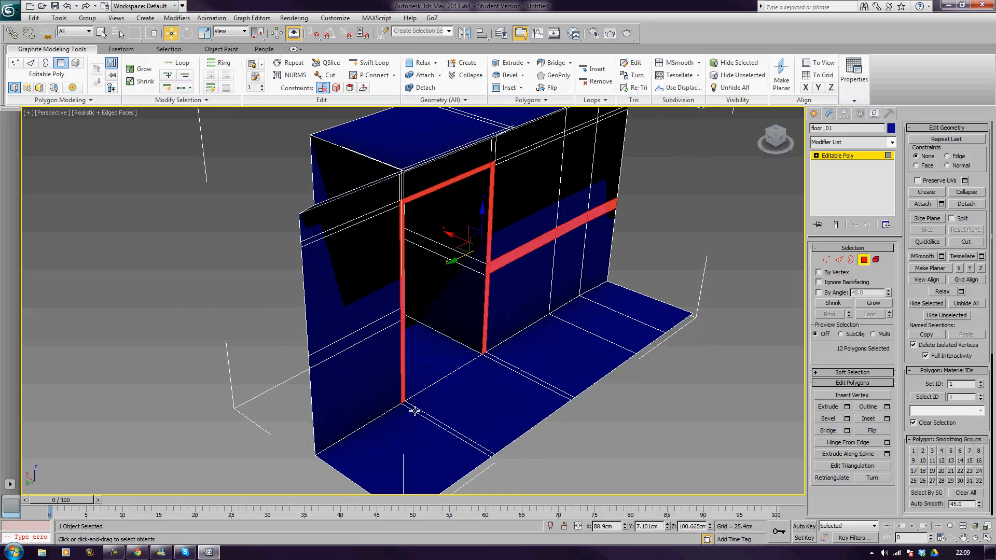
middle_drag(543, 400, 514, 377)
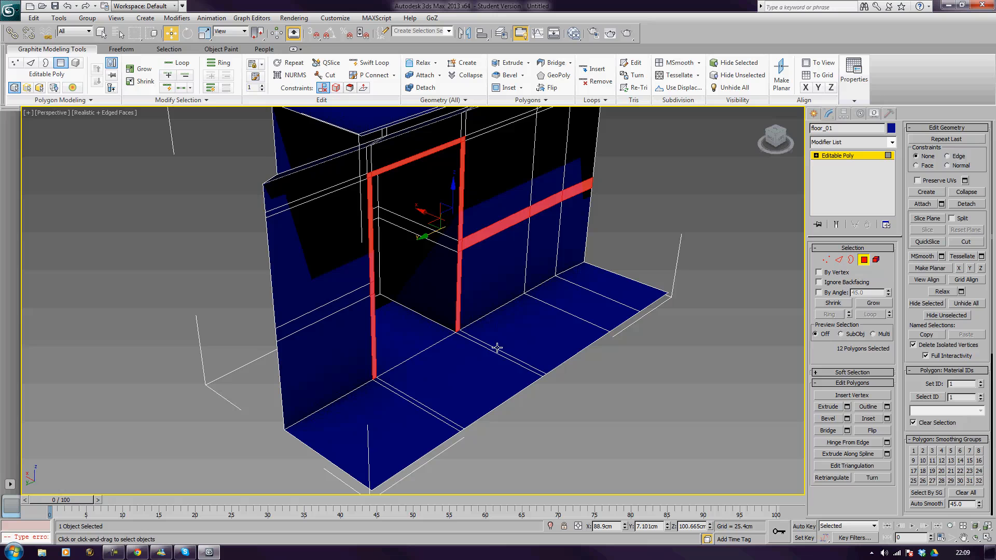
middle_drag(497, 347, 466, 354)
click(369, 62)
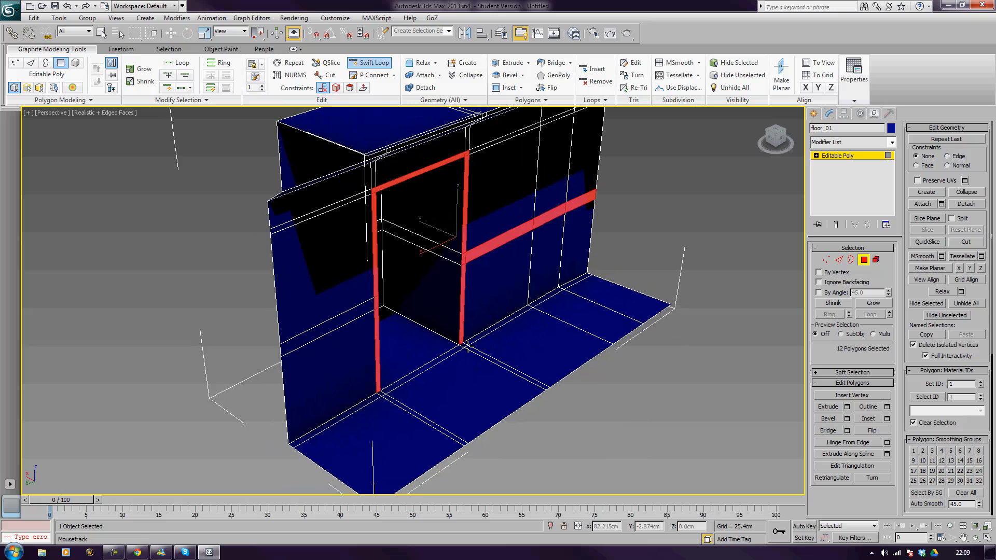
key(w)
Step: Extrude the selected doorway frame and mid-height strip polygons slightly outward as raised trim
alt+middle_drag(441, 345, 451, 309)
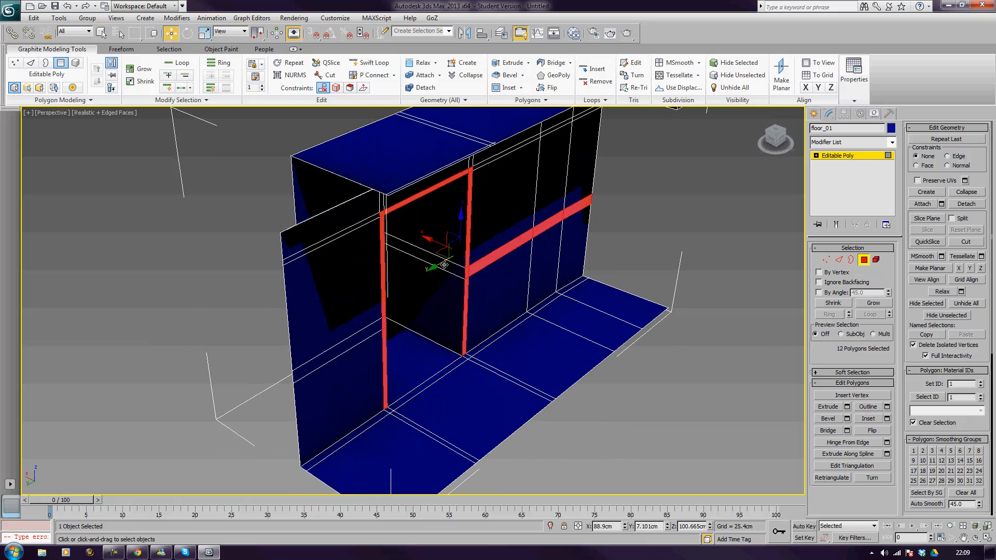
click(827, 406)
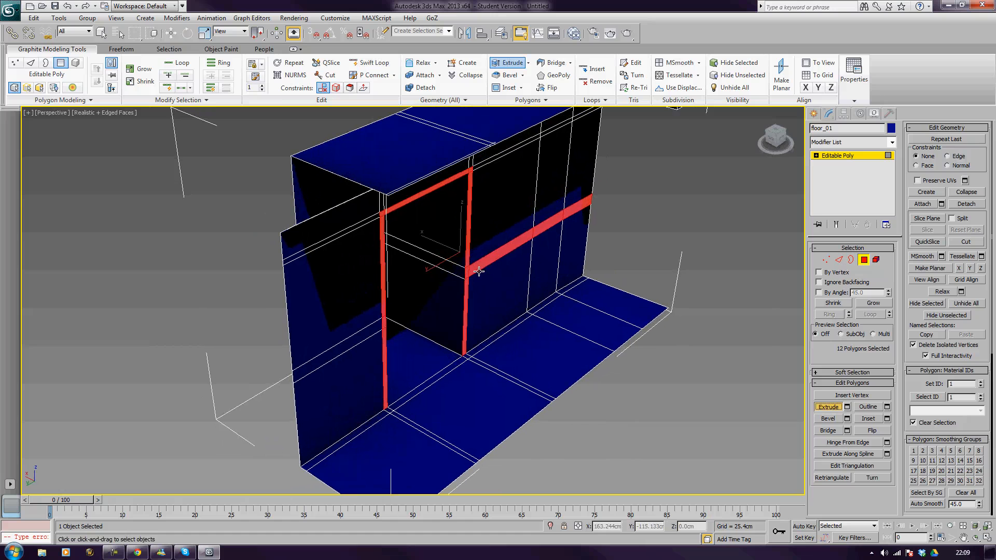
drag(475, 265, 479, 261)
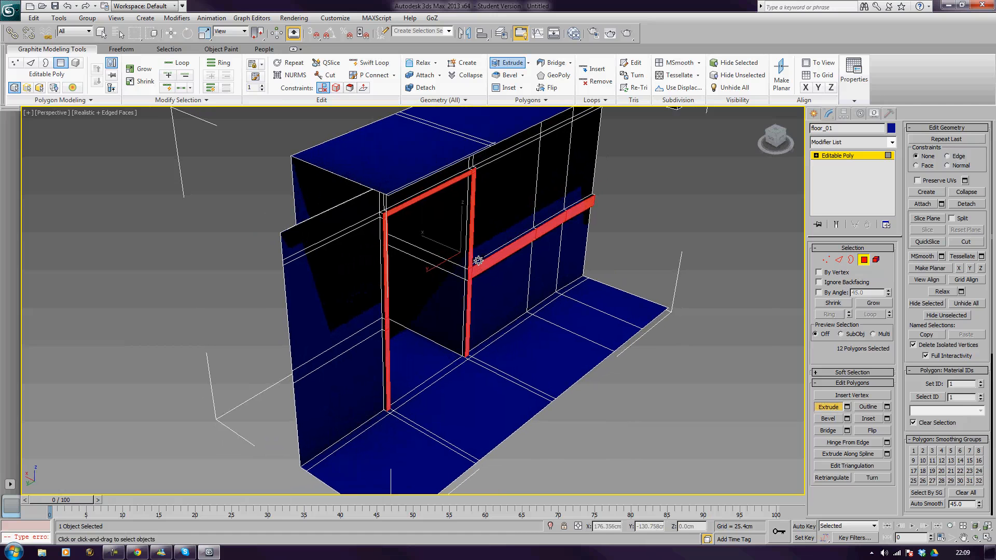
click(664, 430)
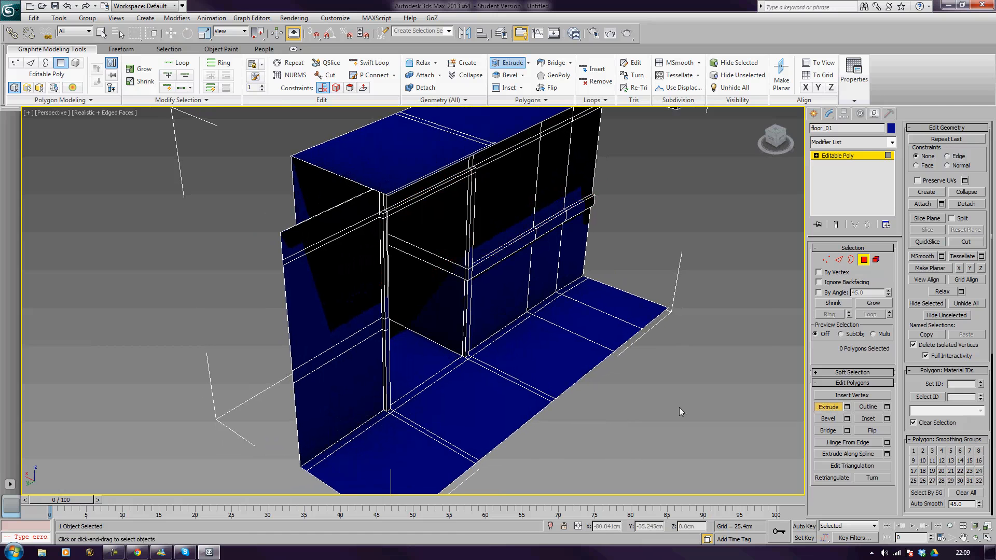
click(863, 259)
key(w)
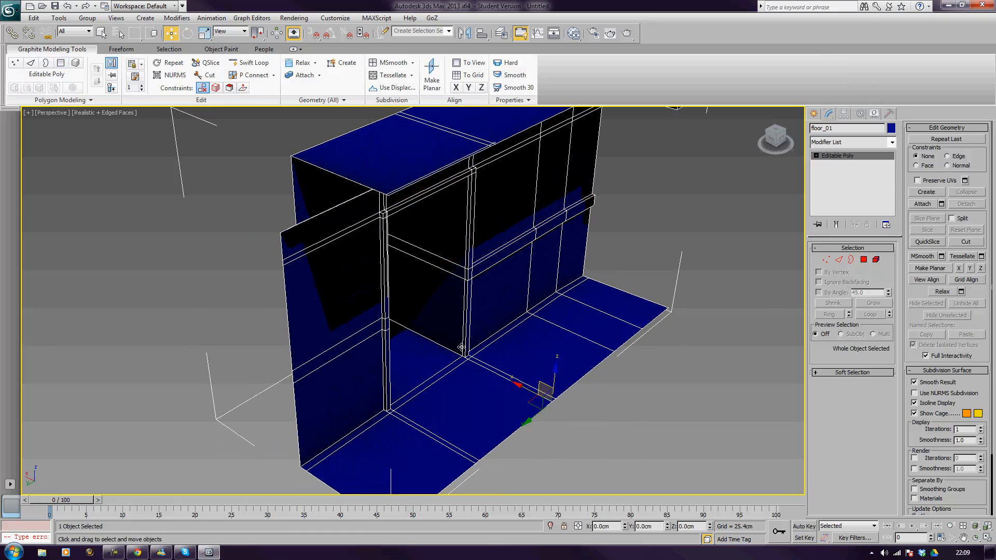
Step: Delete the two small floor polygons directly beneath the feet of the raised door frame
click(864, 259)
click(500, 385)
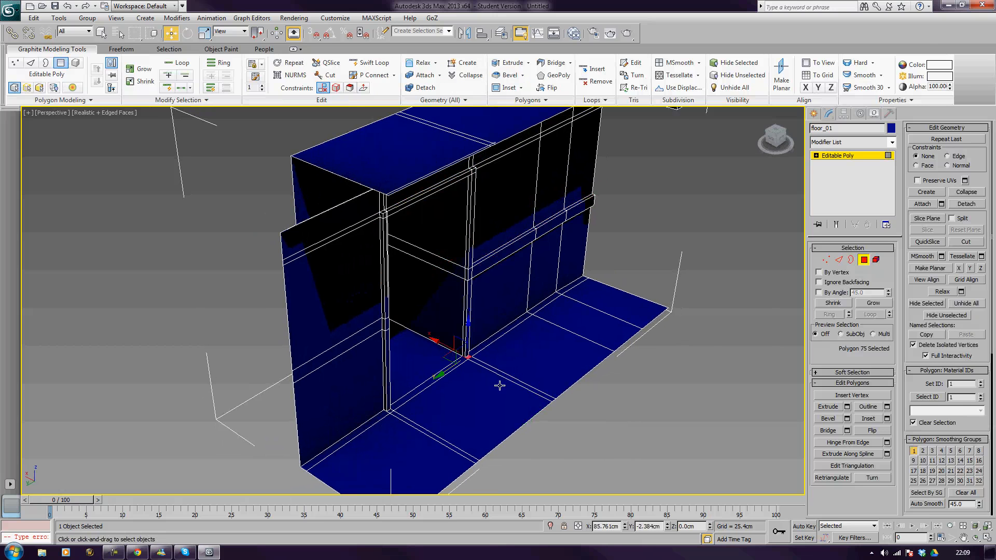
ctrl+click(390, 412)
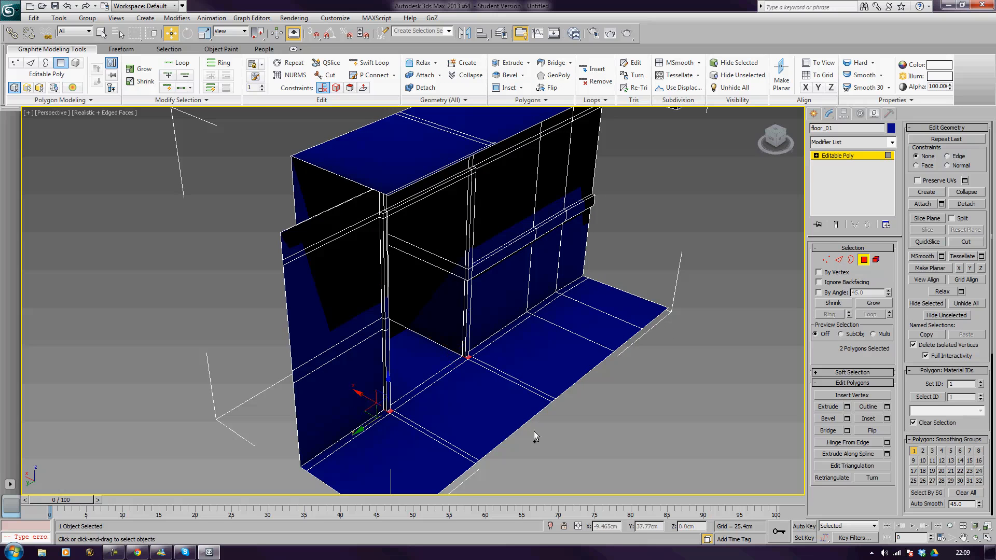
click(534, 431)
Step: Move the lengthwise floor edge loop slightly toward the wall to line up with the base of the raised door frame
scroll(524, 431, up, 5)
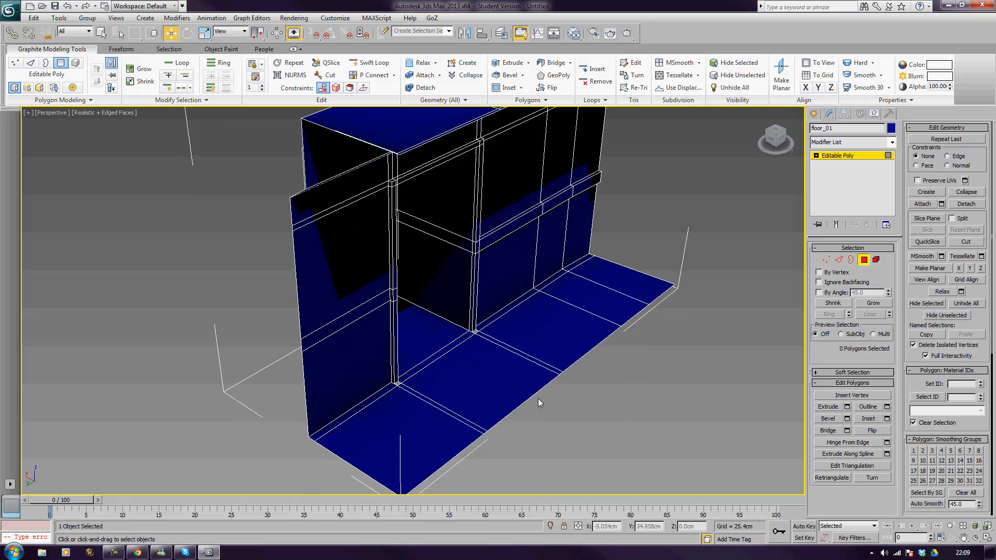
middle_drag(561, 397, 677, 241)
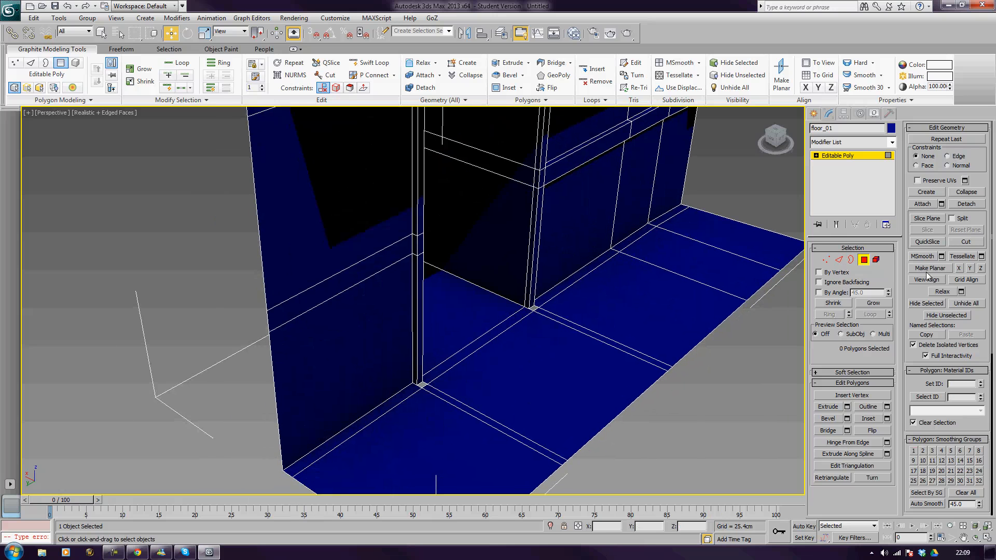
click(839, 261)
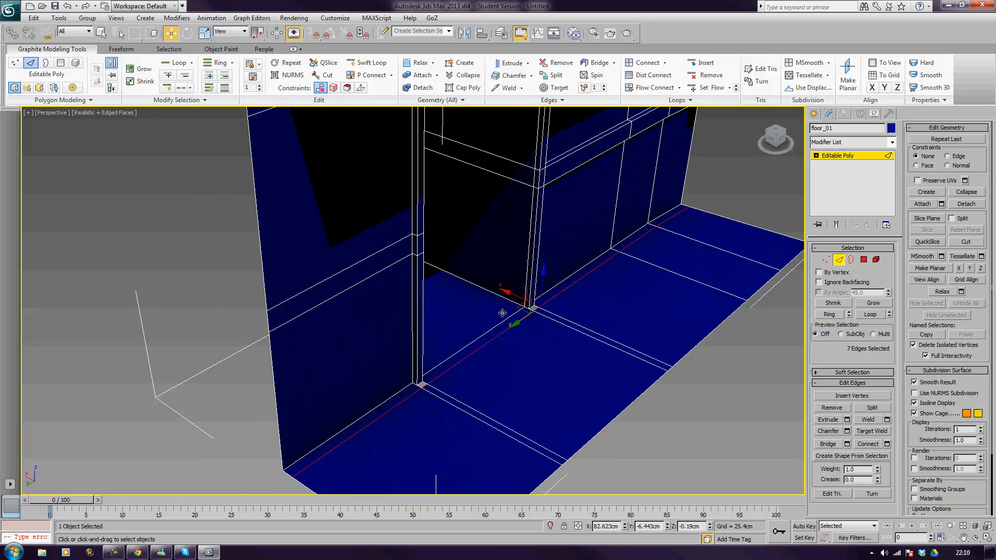
drag(510, 294, 506, 294)
Step: Delete the two small bottom cap polygons of the door frame's feet from the underside of the floor
alt+middle_drag(567, 366, 598, 338)
scroll(576, 312, up, 2)
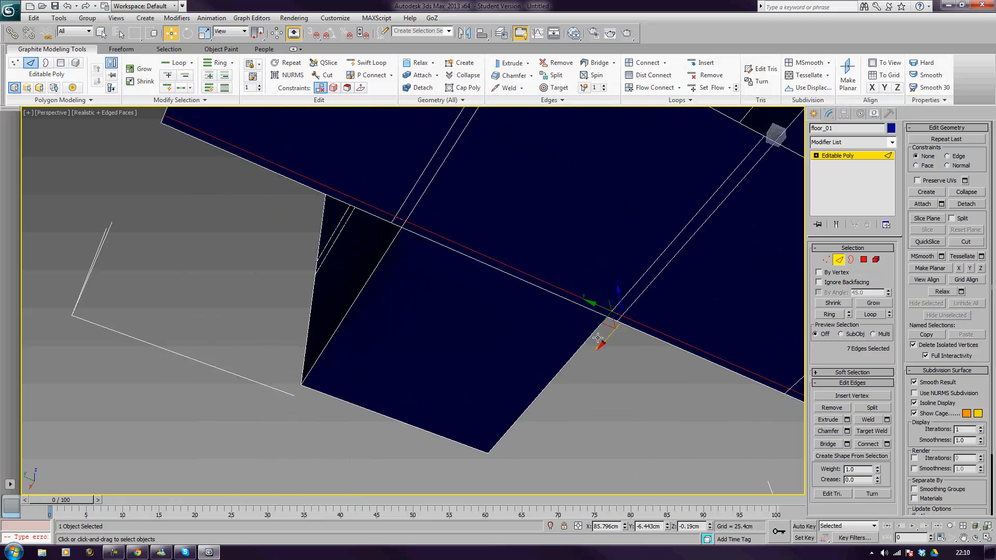
click(864, 259)
click(615, 316)
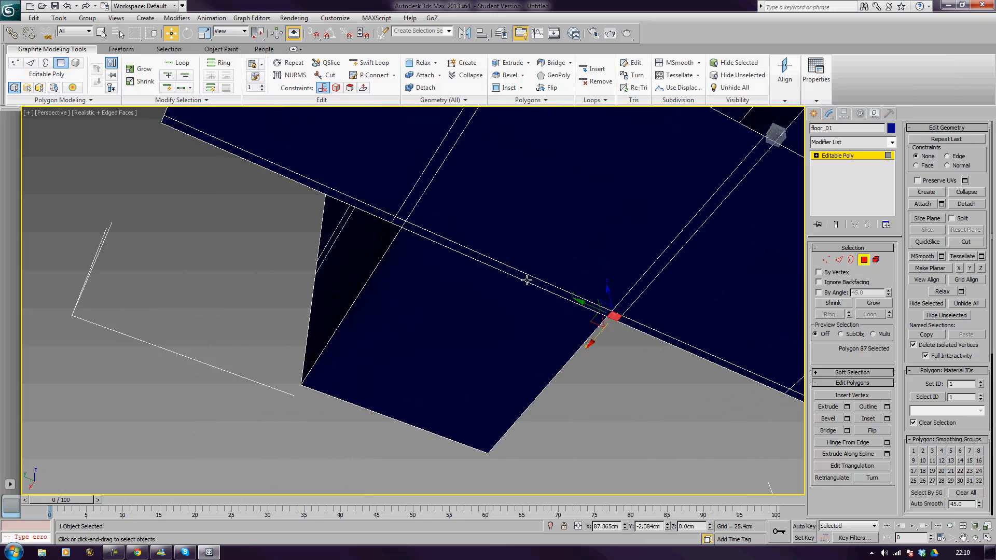
ctrl+click(400, 221)
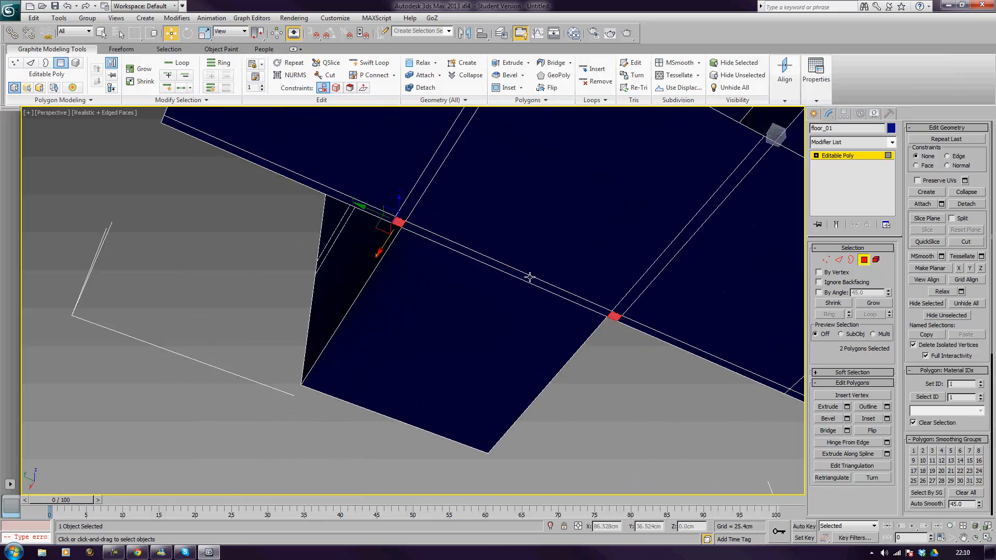
click(529, 277)
alt+middle_drag(489, 271, 552, 270)
middle_drag(633, 283, 557, 282)
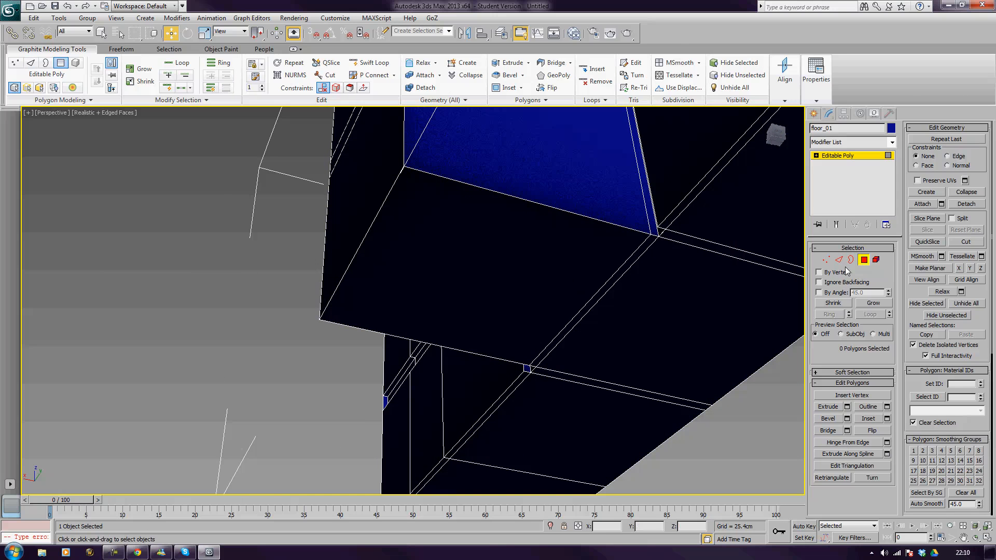
Step: Weld the overlapping vertices at both feet of the door frame with a 0.254 cm threshold, then clear the selection
click(827, 260)
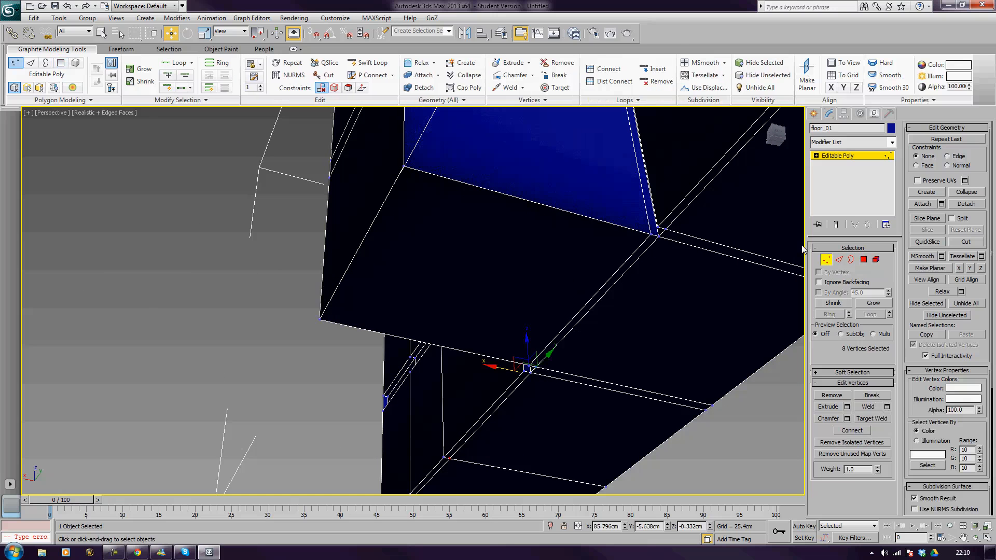
key(q)
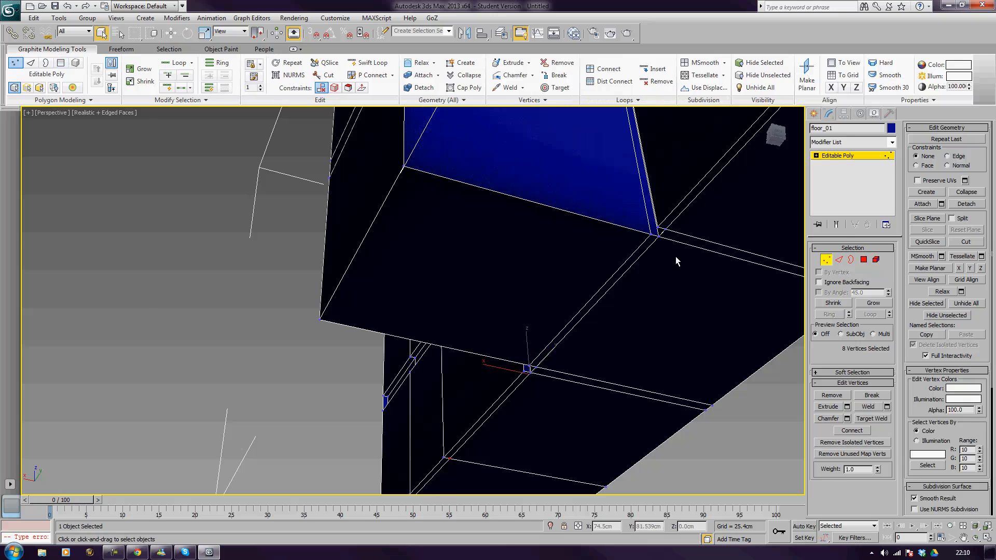
ctrl+drag(675, 256, 637, 224)
ctrl+drag(508, 357, 508, 357)
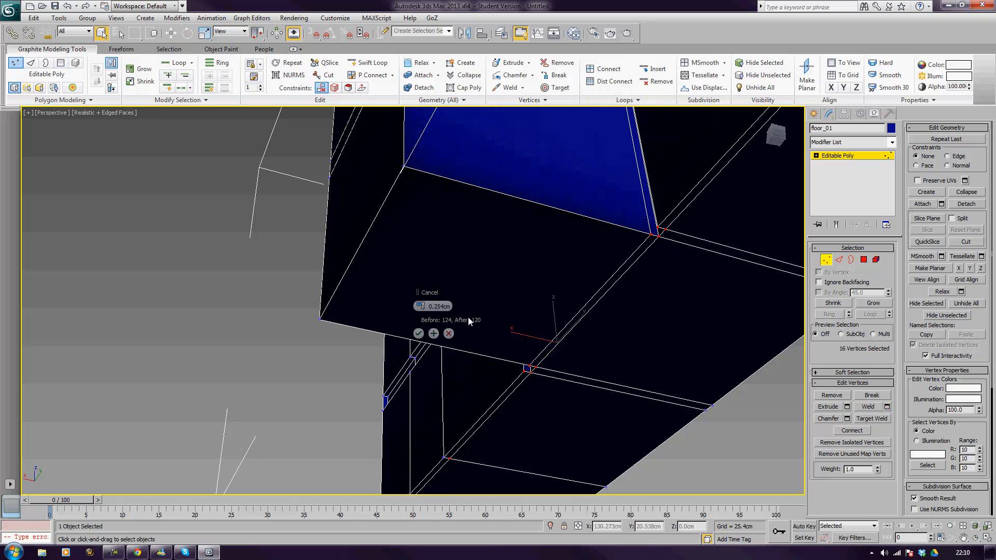
click(419, 332)
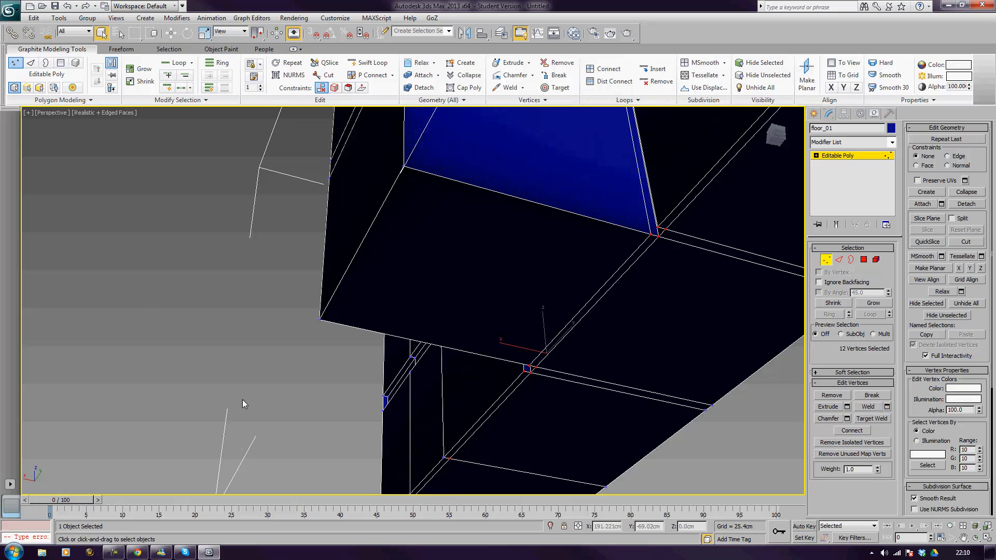
middle_drag(642, 306, 603, 290)
click(728, 436)
Step: Examine the whole wall section's shading from several angles with edged faces off and the object deselected
scroll(728, 434, down, 5)
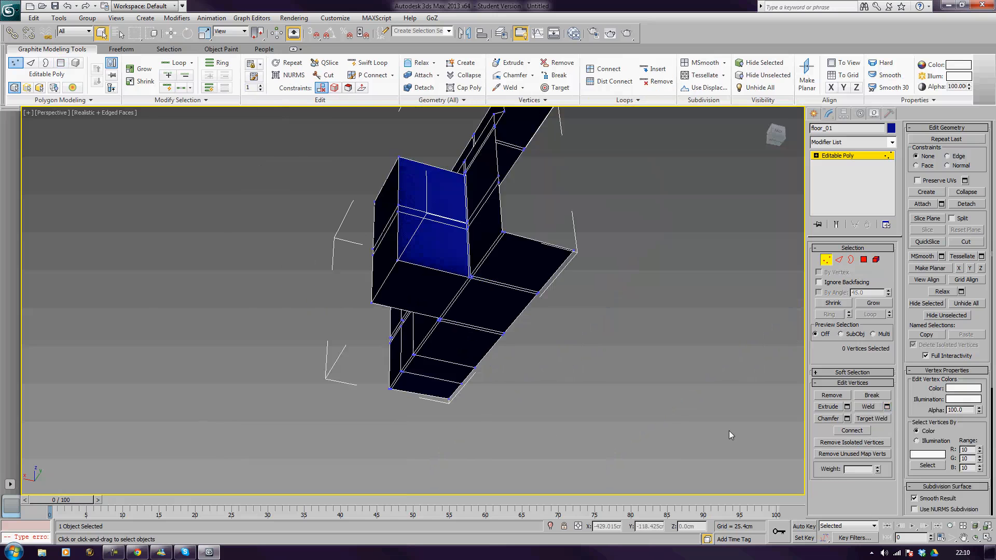
alt+middle_drag(729, 430, 556, 445)
key(F4)
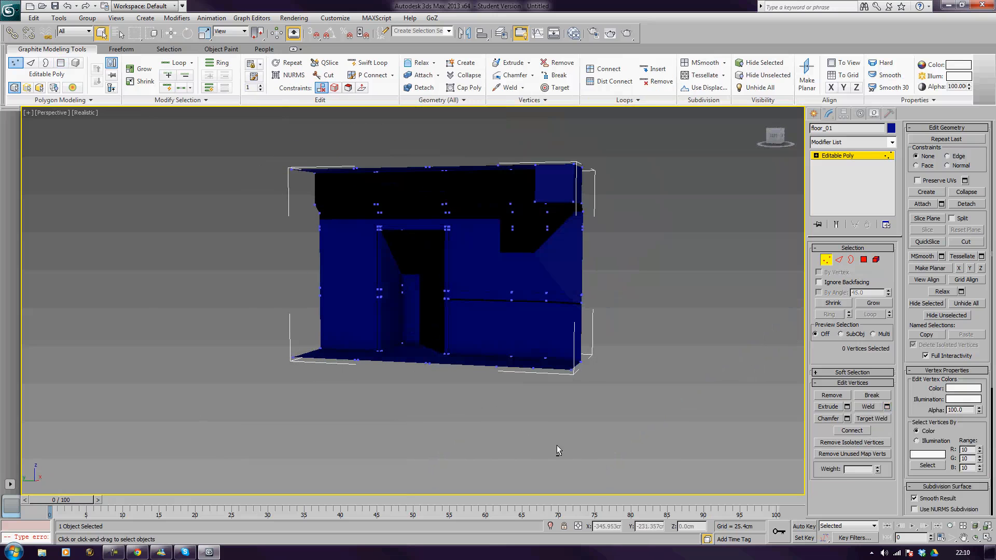
click(826, 259)
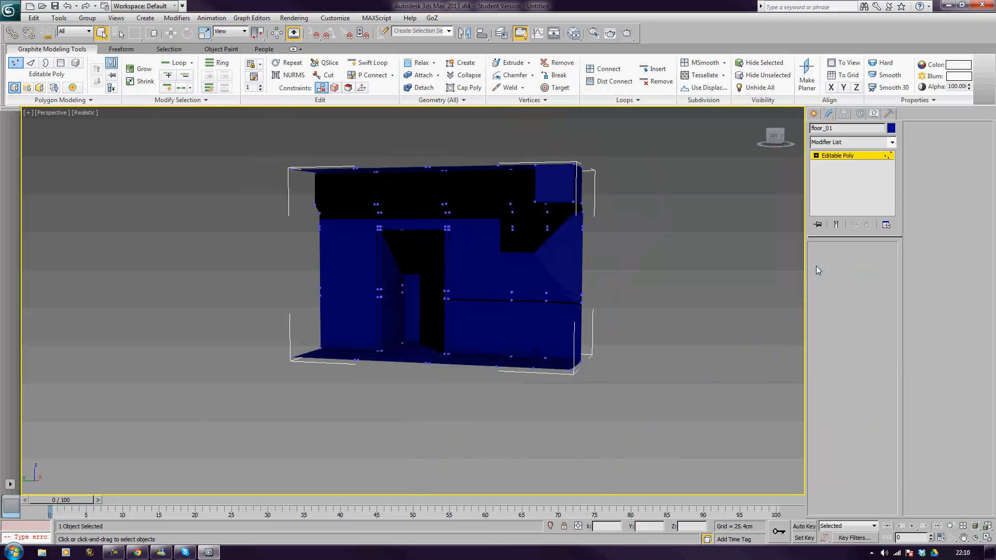
click(308, 443)
alt+middle_drag(308, 443, 379, 382)
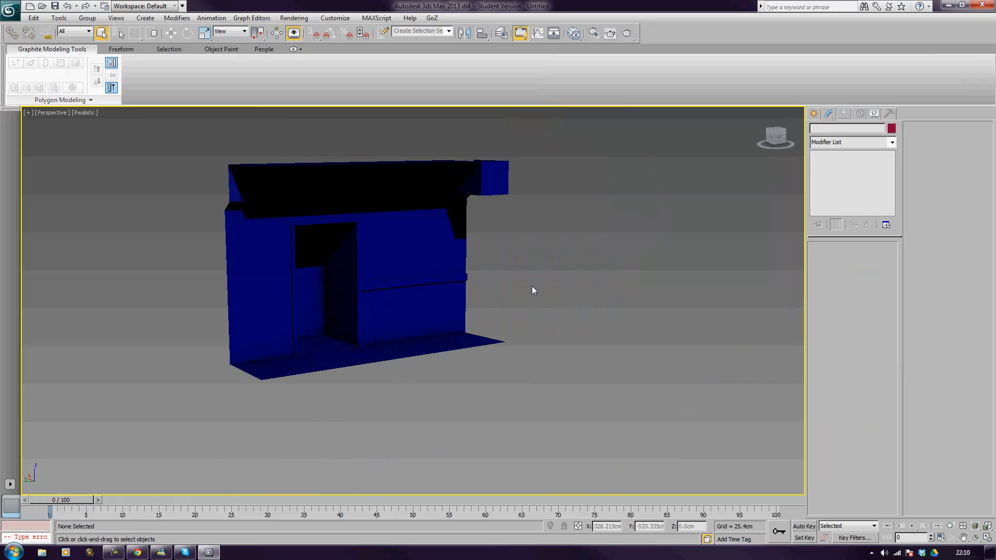
alt+middle_drag(412, 291, 474, 322)
key(F4)
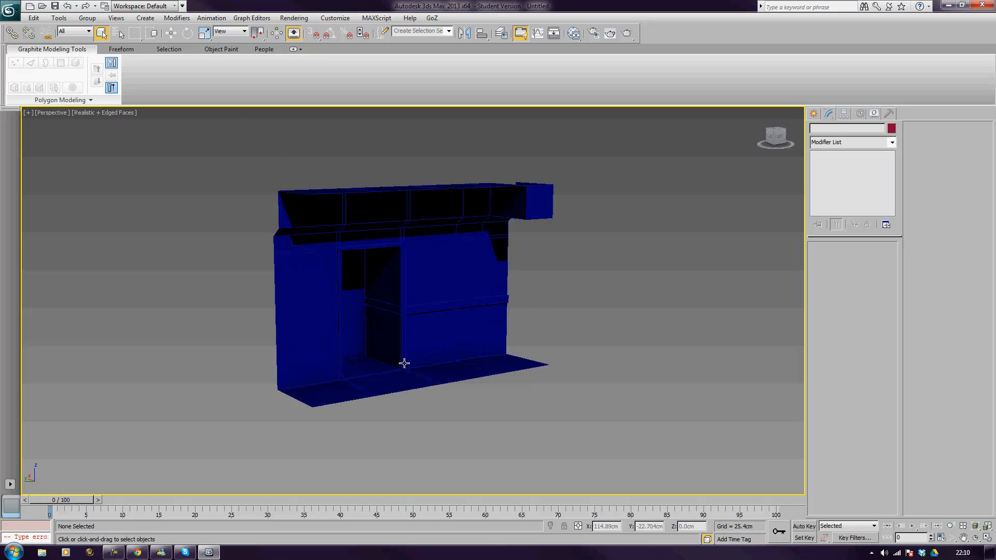
Step: Extrude the mid-height strip polygon on the narrow wall beside the doorway by 3.07 cm
scroll(456, 359, up, 5)
scroll(456, 359, up, 6)
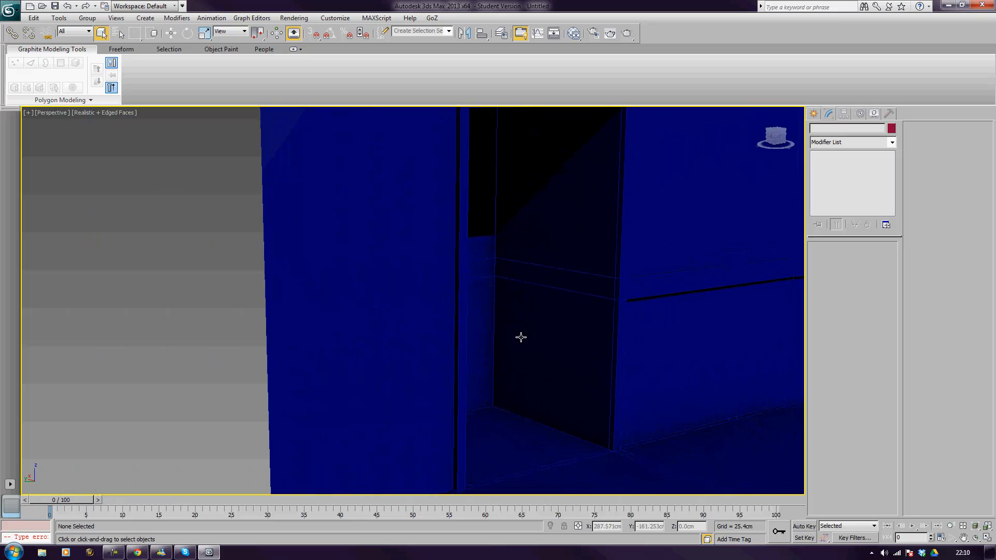
click(305, 319)
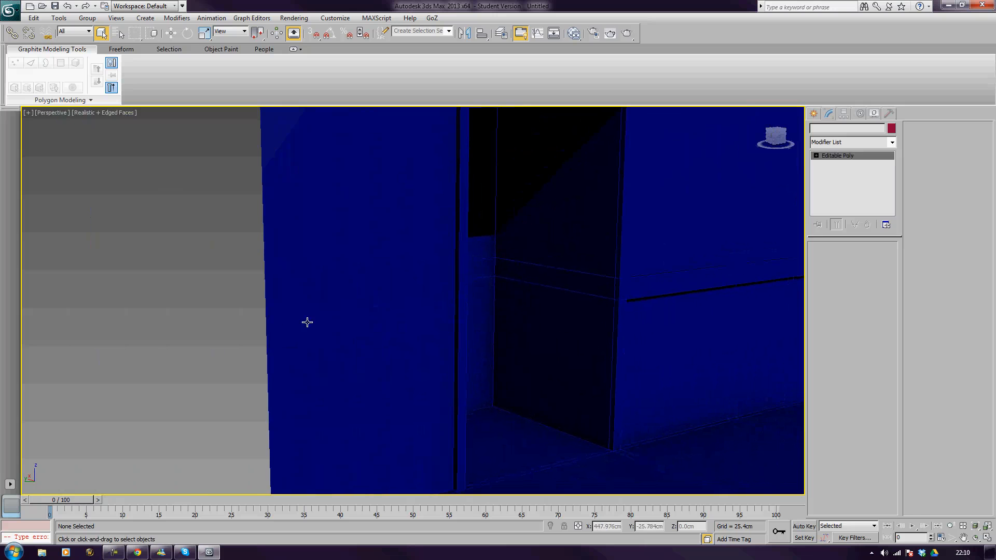
key(4)
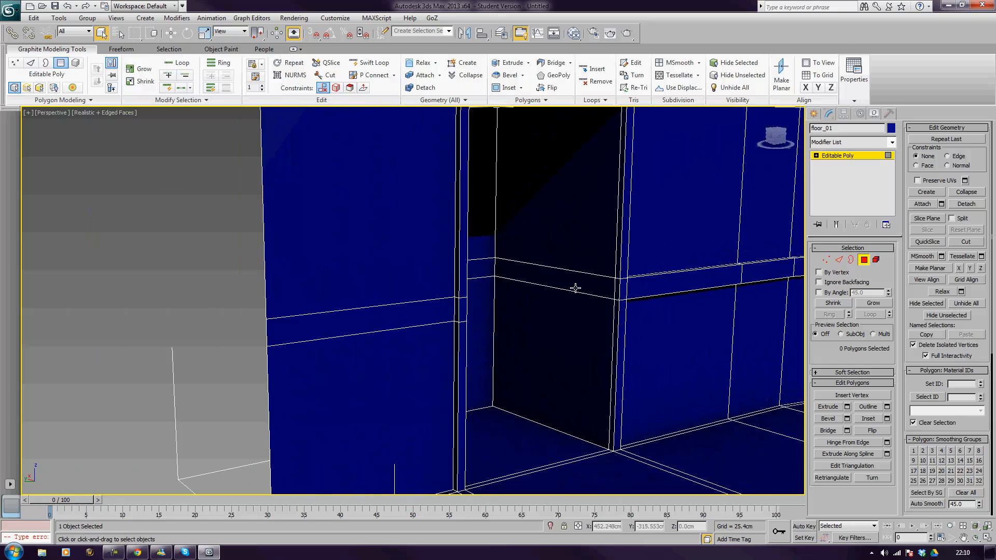
click(456, 310)
click(446, 311)
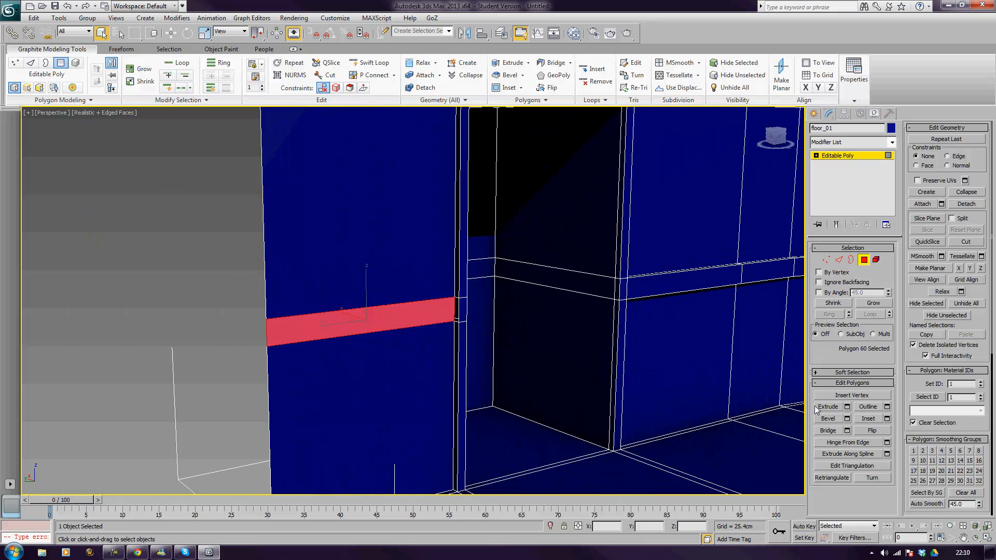
click(847, 406)
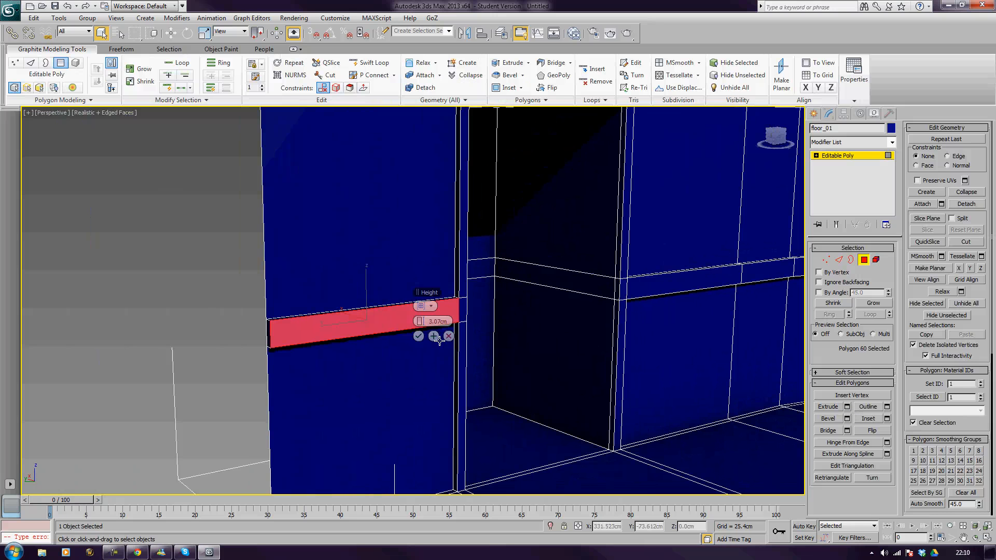
click(419, 336)
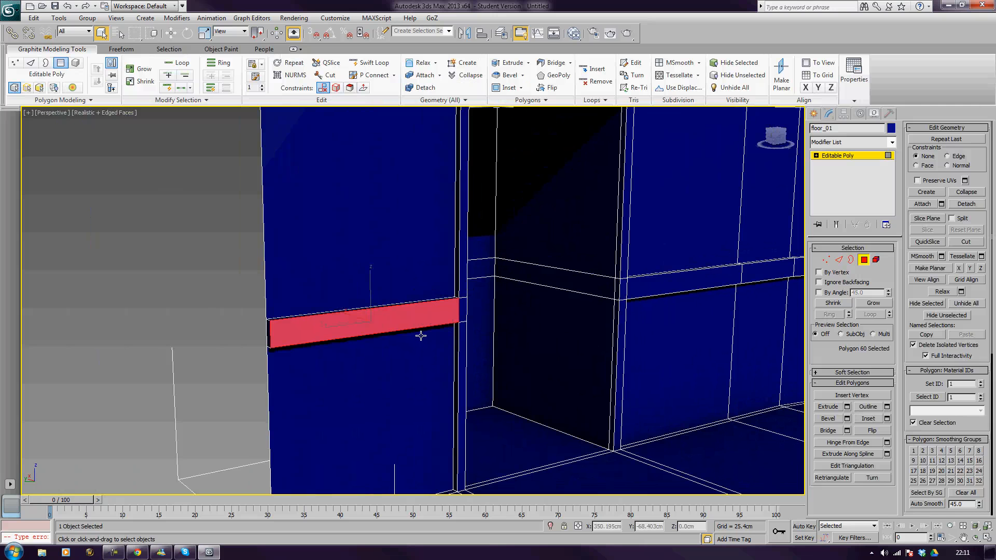
Step: Delete the hidden end cap polygon where the newly extruded trim meets the door frame
key(F3)
middle_drag(437, 337, 412, 335)
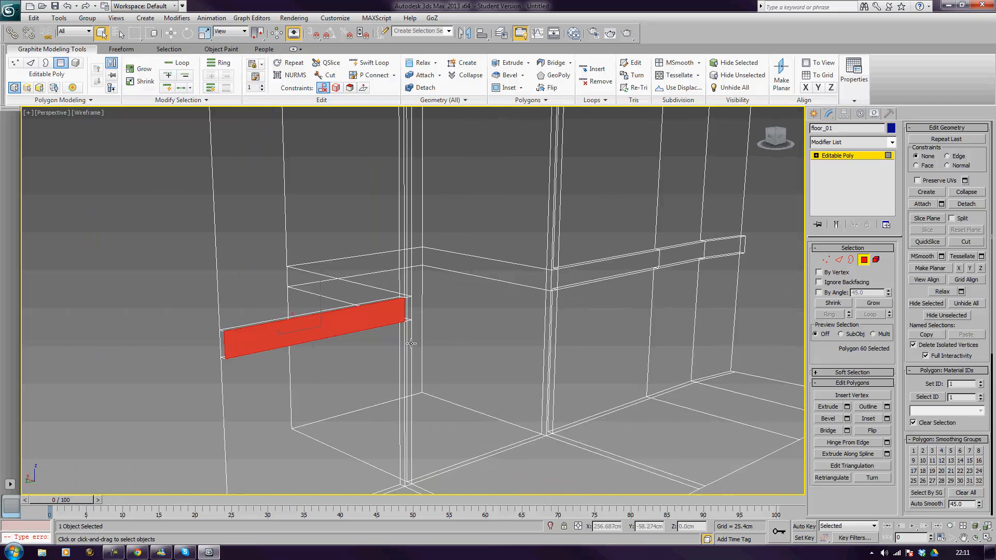
scroll(413, 335, up, 3)
scroll(413, 335, up, 2)
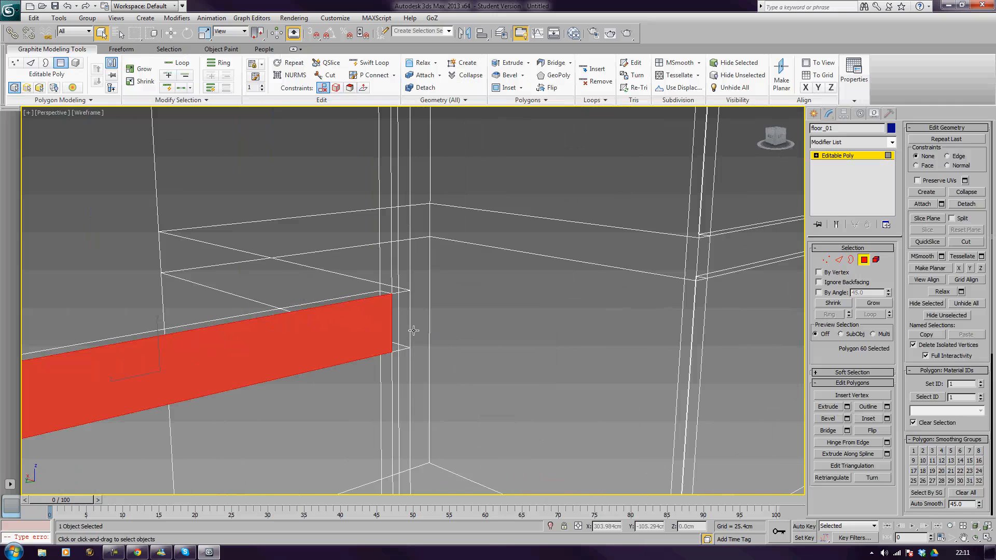
click(389, 317)
key(Delete)
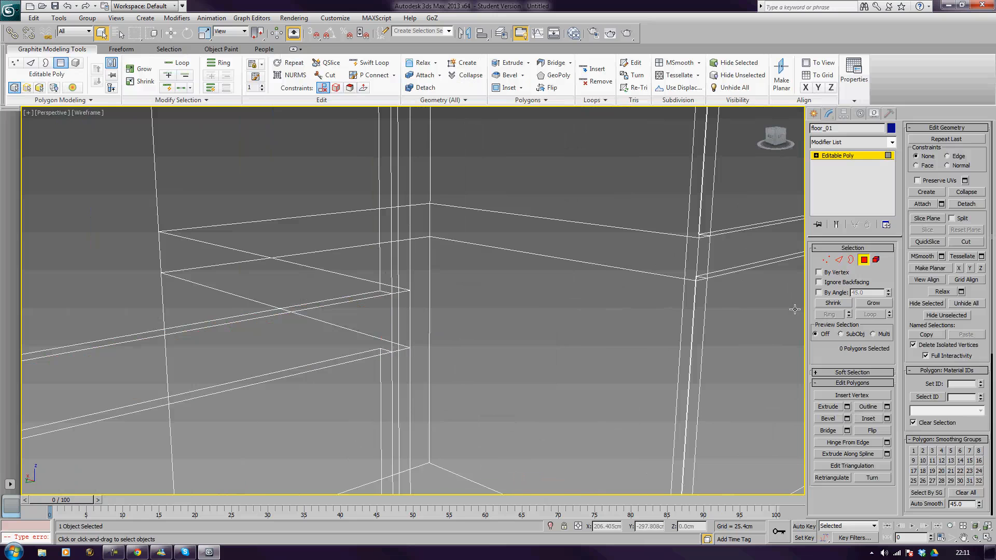
Step: Weld the ten vertices where the new mid-height trim joins the door frame
click(825, 259)
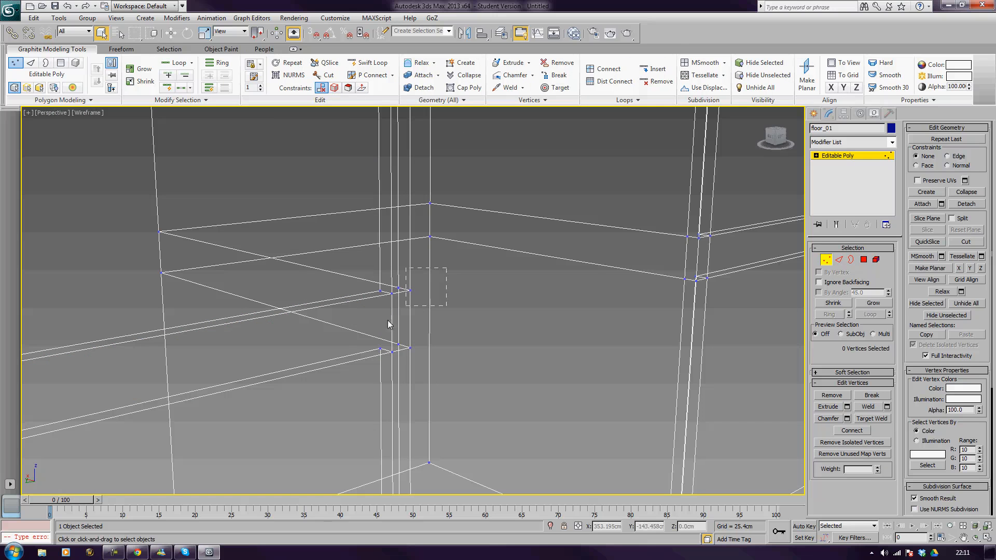
drag(389, 325, 356, 372)
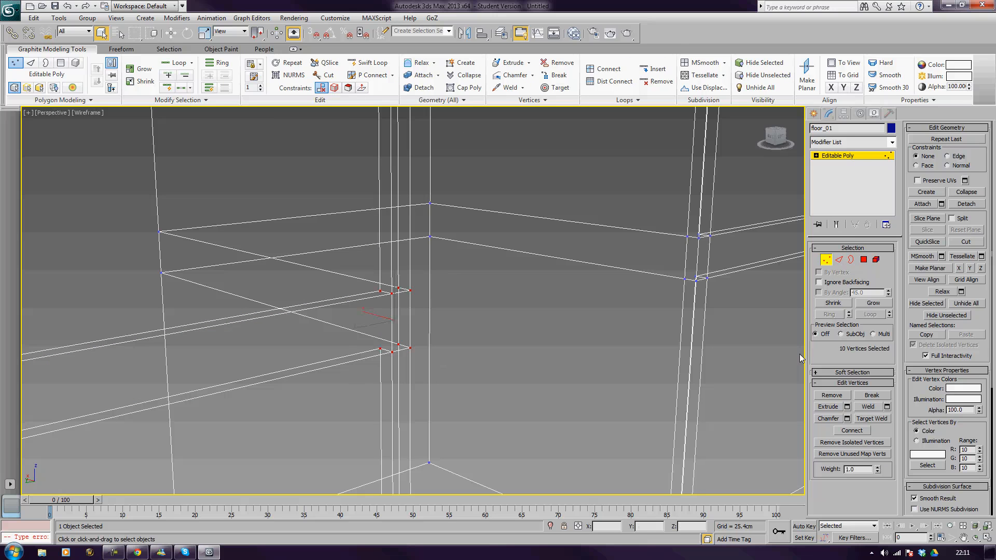
click(887, 407)
click(417, 333)
scroll(457, 331, down, 3)
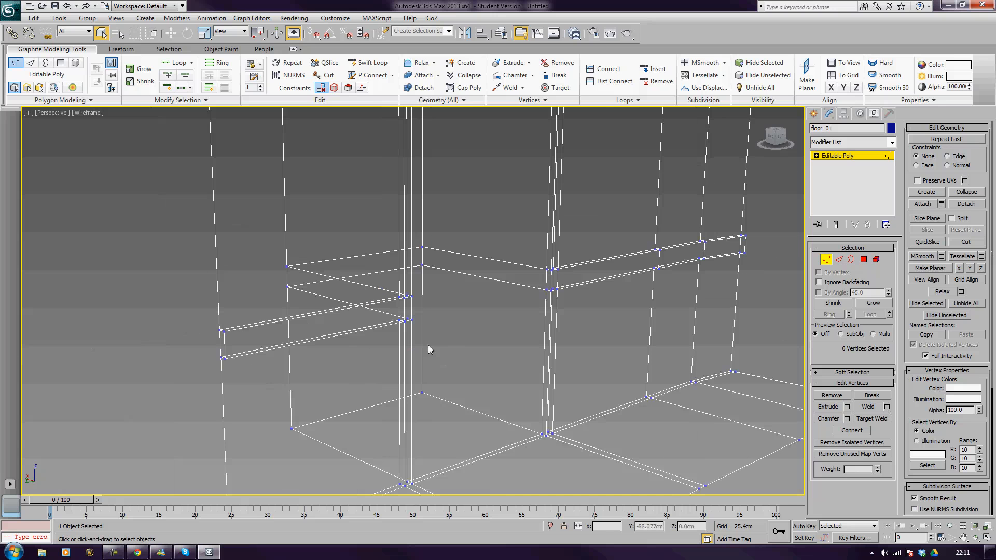
Step: Delete the outer end cap polygon of the new mid-height trim at the narrow wall's open end
middle_drag(428, 344, 539, 337)
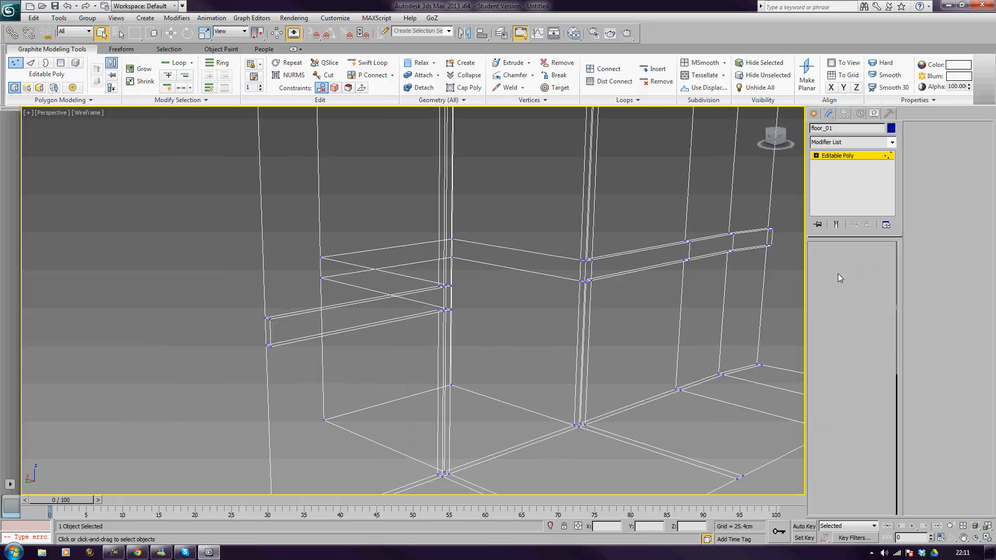
key(4)
key(F3)
click(268, 325)
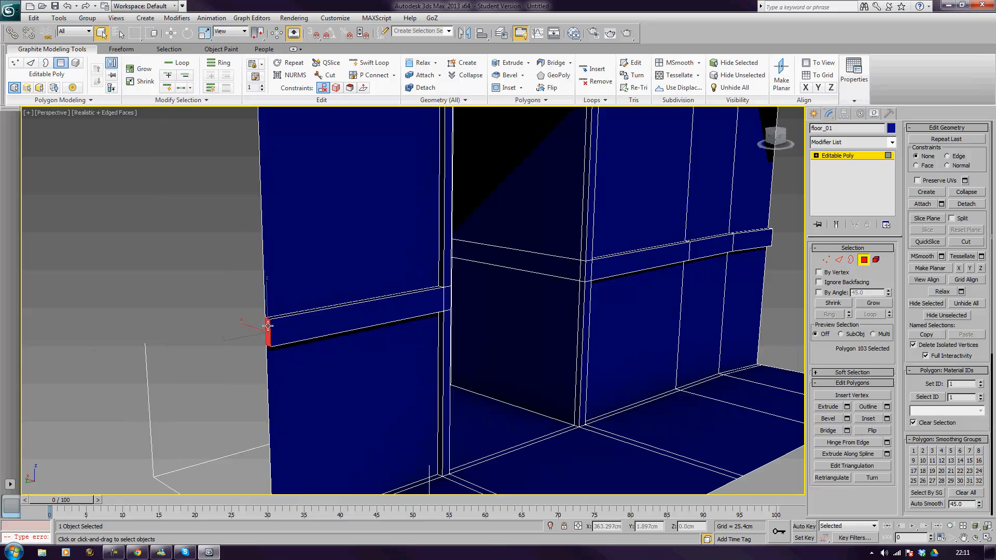
key(Delete)
Step: Delete the outer end cap polygon of the mid-height trim at the open end of the wide wall
middle_drag(406, 343, 316, 325)
scroll(321, 322, down, 4)
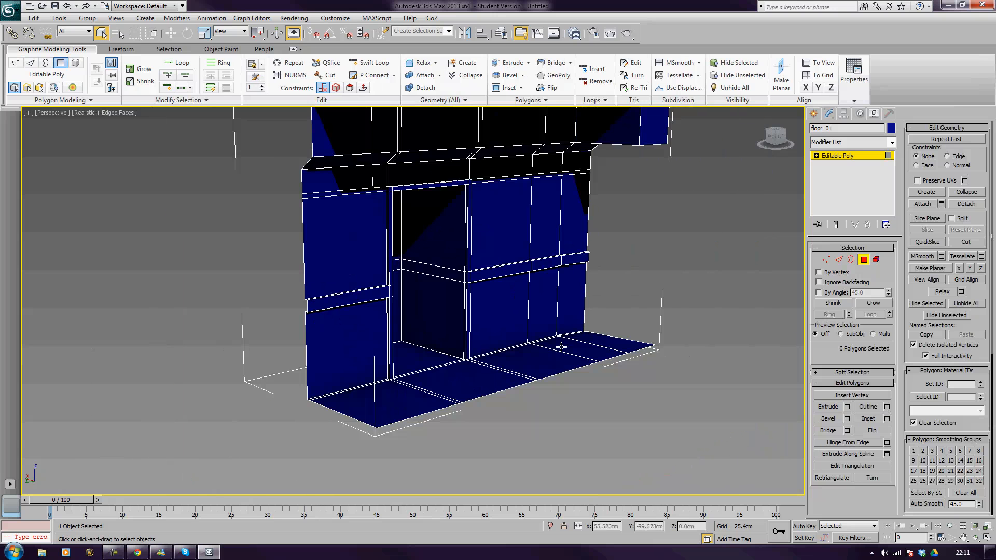
alt+middle_drag(561, 345, 457, 346)
middle_drag(587, 366, 557, 356)
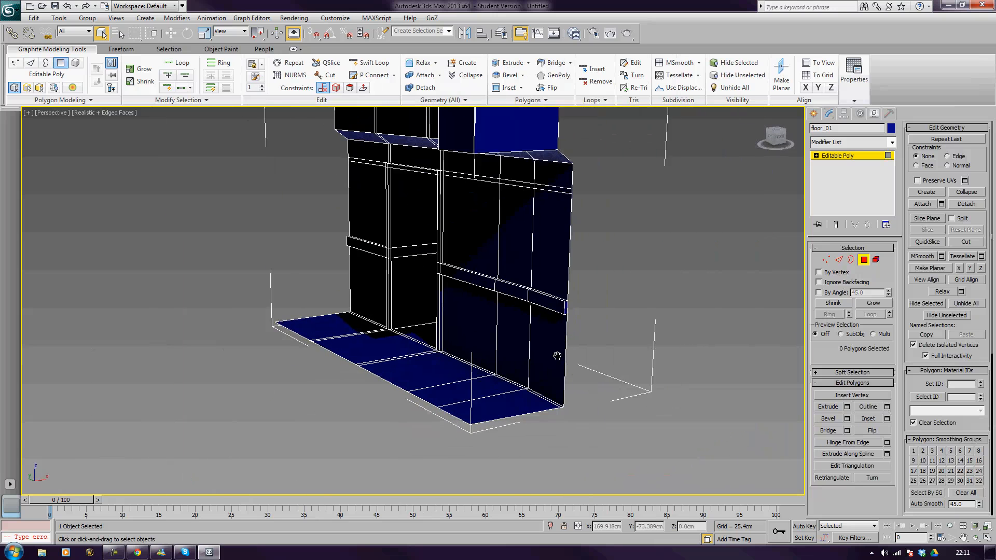
scroll(557, 355, up, 3)
click(644, 310)
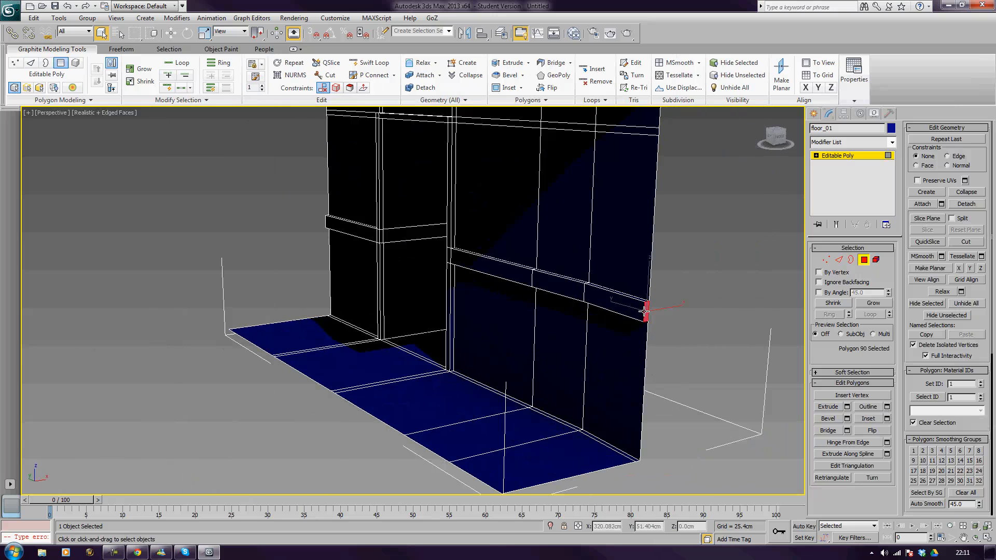
key(Delete)
Step: Examine the doorway, mid-height trim and upper band from several angles
alt+middle_drag(530, 339, 577, 351)
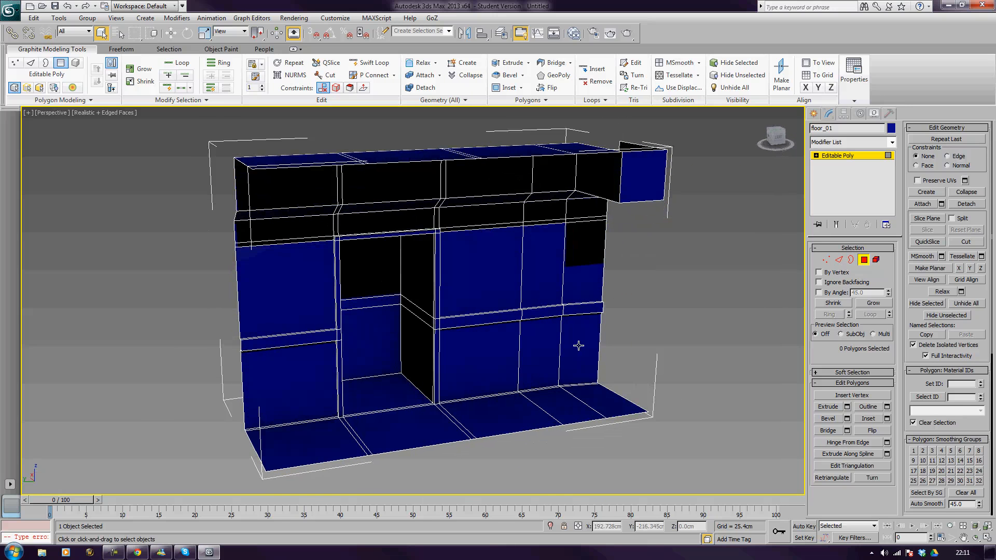
scroll(613, 328, up, 3)
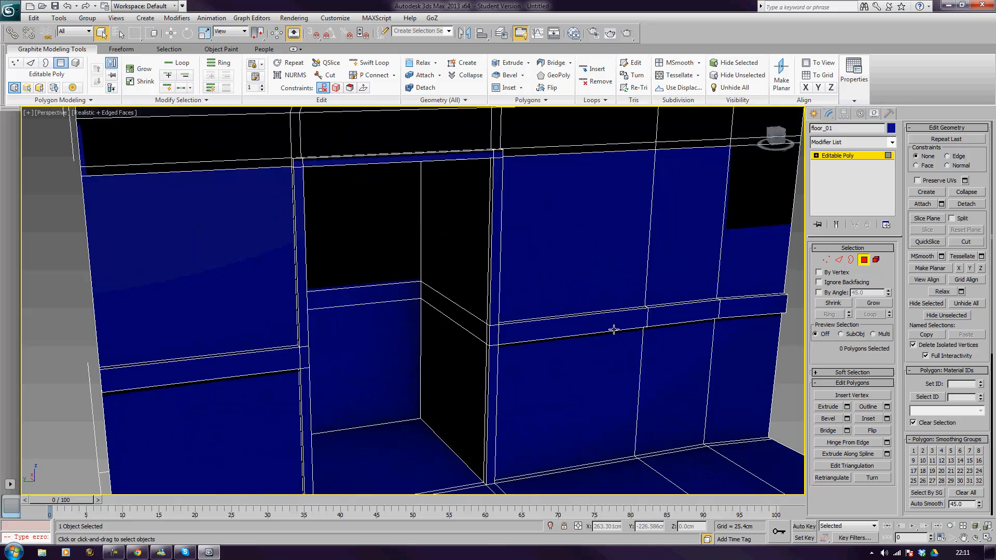
mouse_move(613, 328)
middle_down()
mouse_move(630, 352)
mouse_move(625, 339)
middle_up()
scroll(491, 283, up, 4)
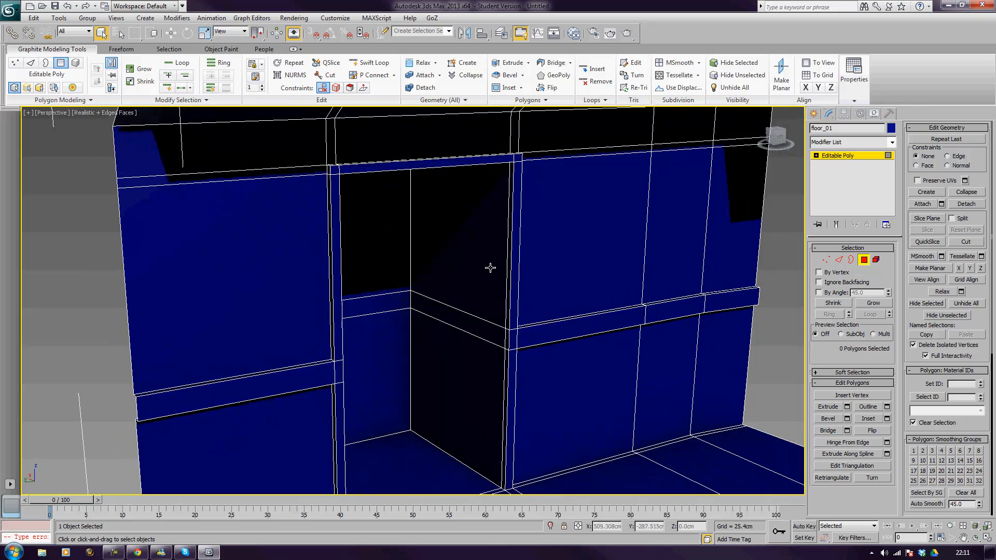
middle_drag(510, 260, 550, 333)
middle_drag(520, 300, 540, 365)
scroll(540, 366, down, 2)
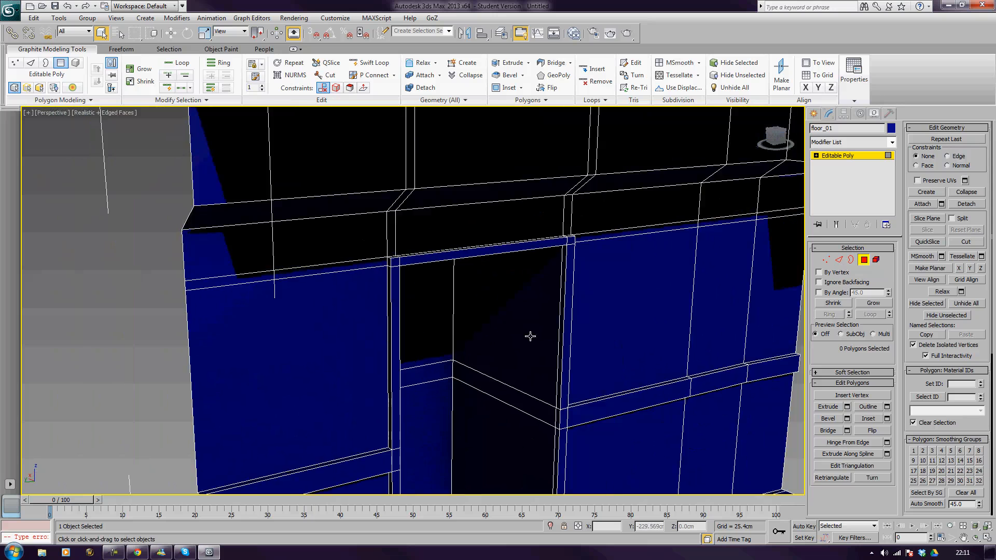
alt+middle_drag(485, 326, 594, 385)
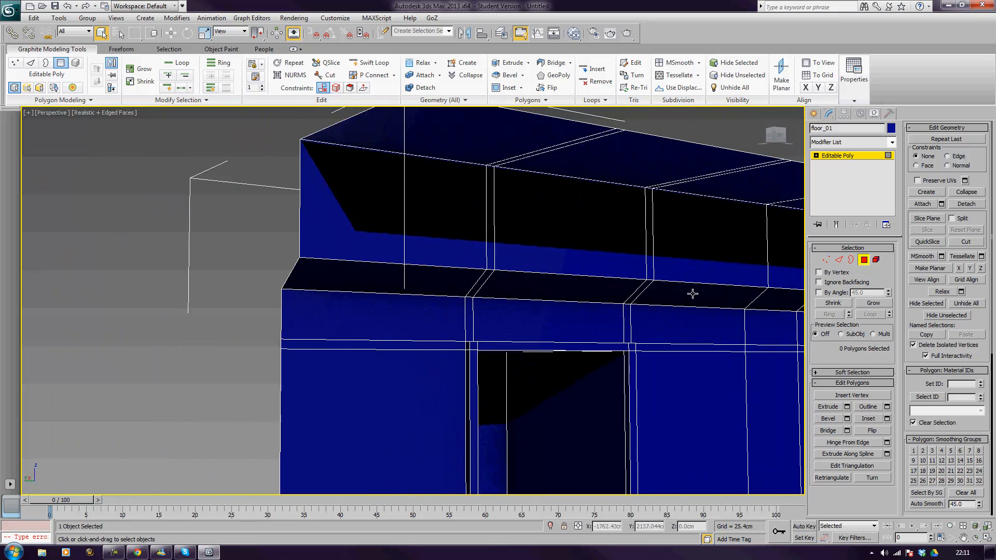
Step: Lower the six edges where the upper band meets the ceiling to a height of about 235.4 cm
middle_drag(692, 293, 667, 284)
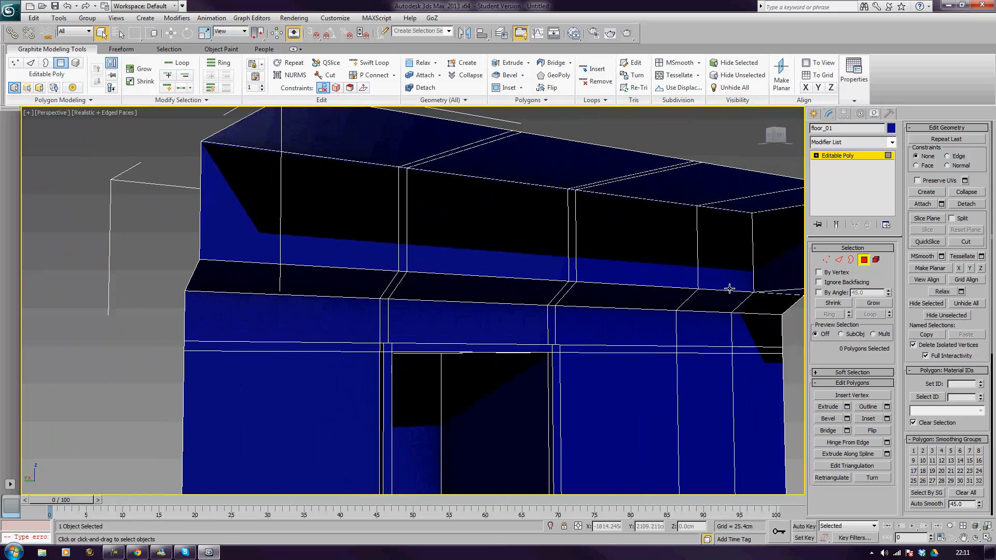
click(837, 260)
click(715, 208)
ctrl+click(649, 200)
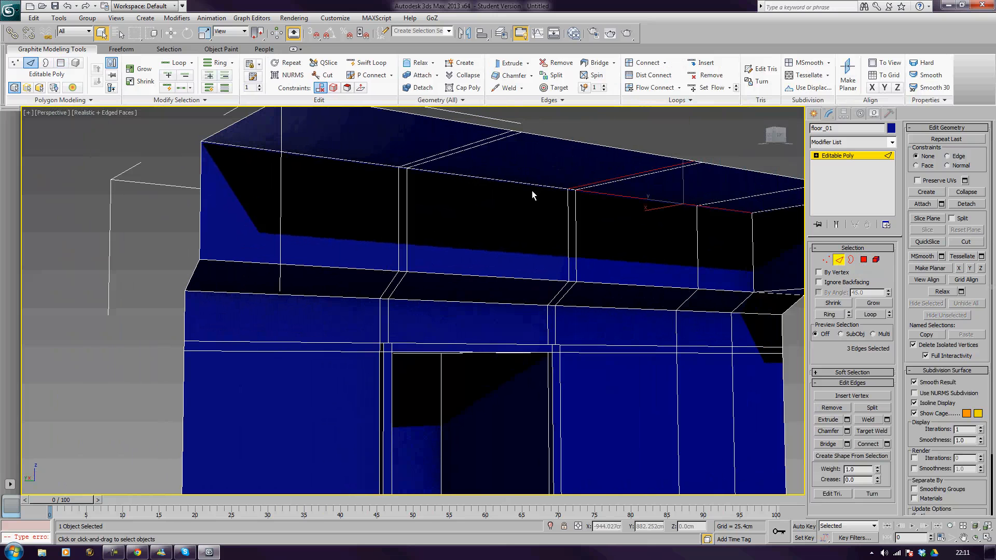
middle_drag(593, 233, 571, 223)
scroll(571, 224, up, 2)
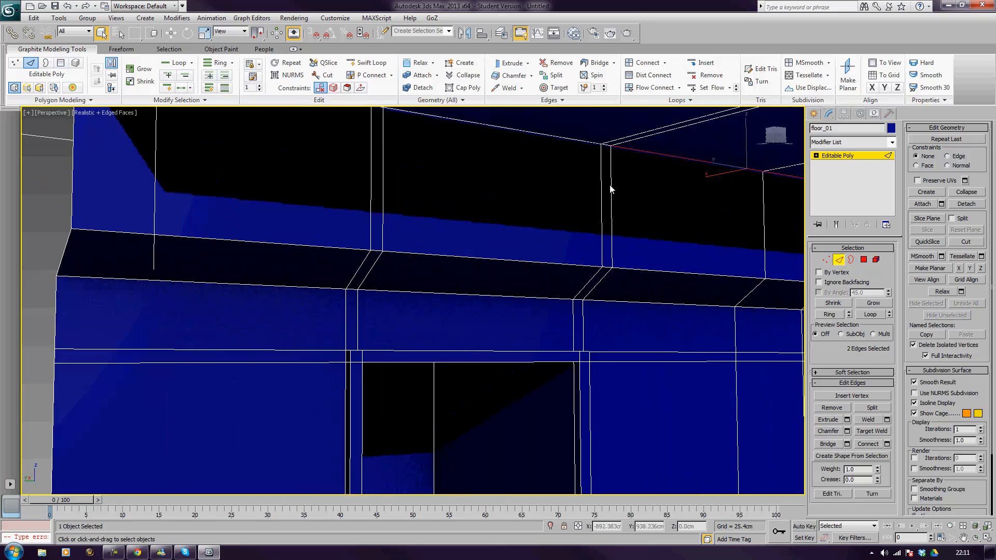
ctrl+click(574, 139)
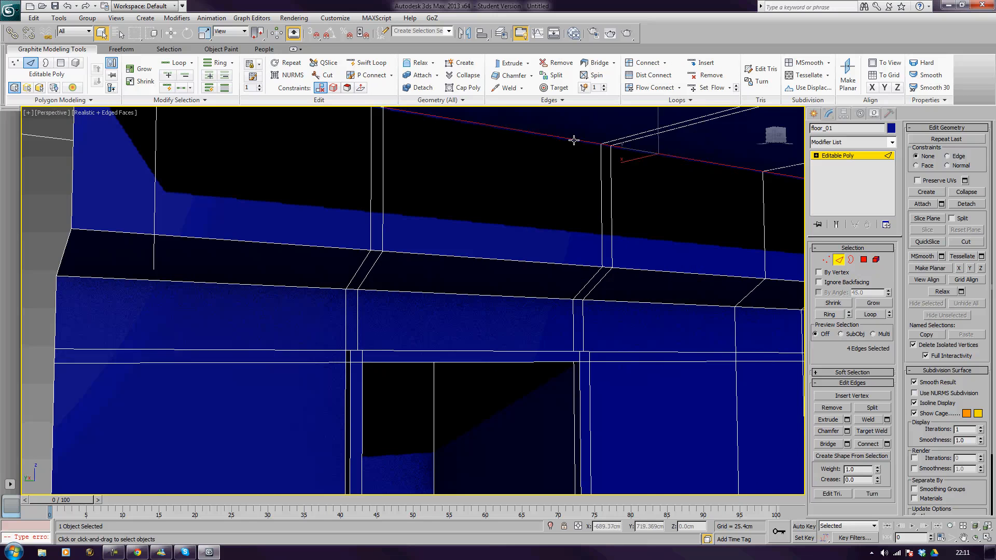
middle_drag(573, 139, 699, 243)
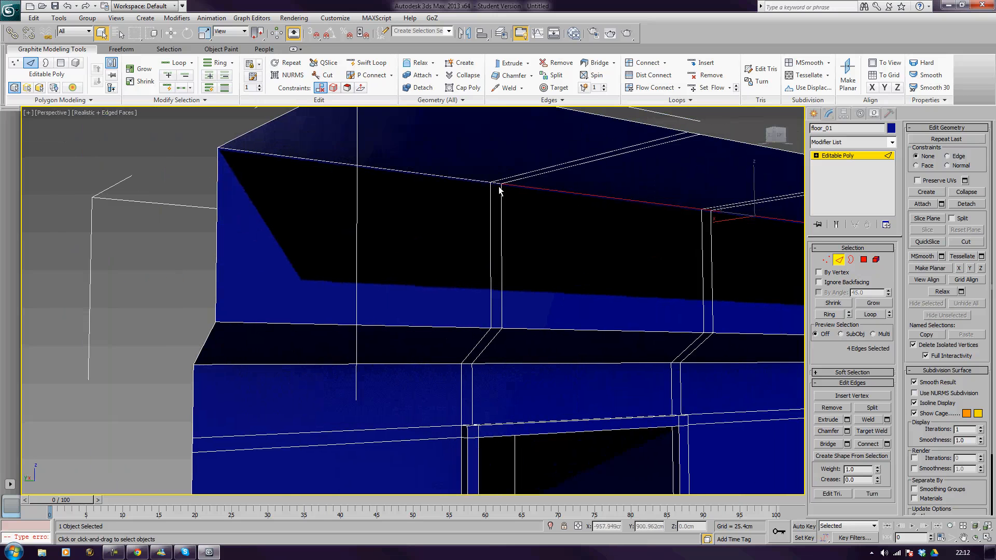
ctrl+click(469, 179)
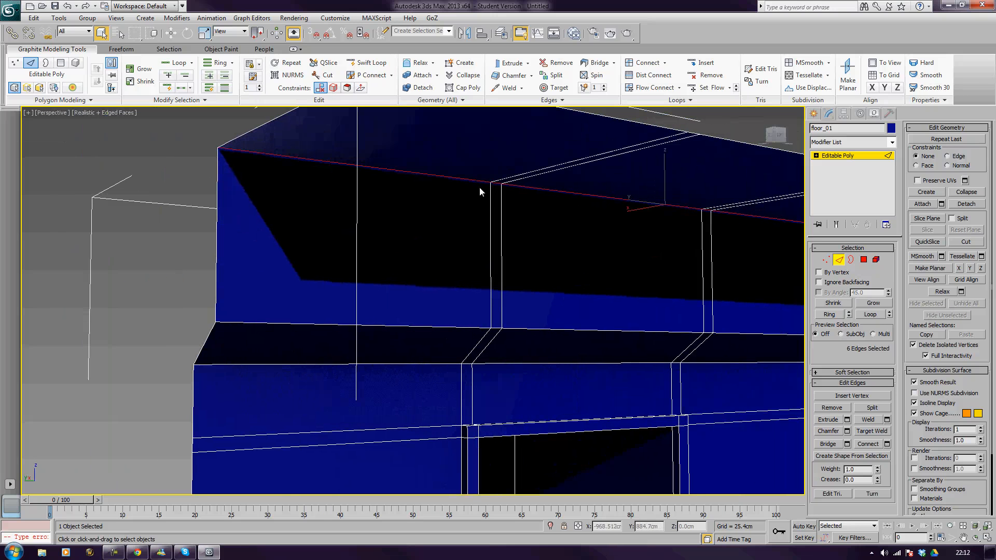
key(w)
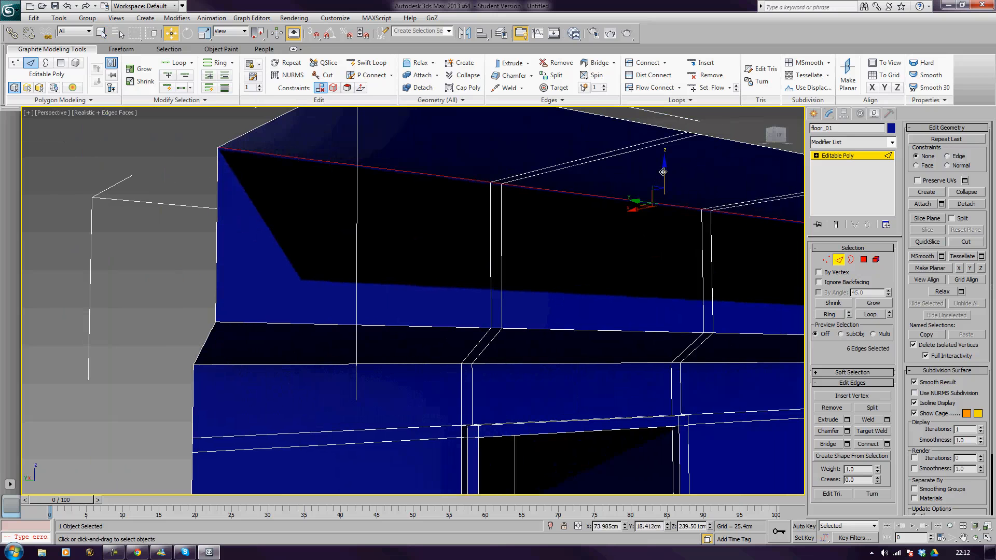
drag(663, 172, 653, 210)
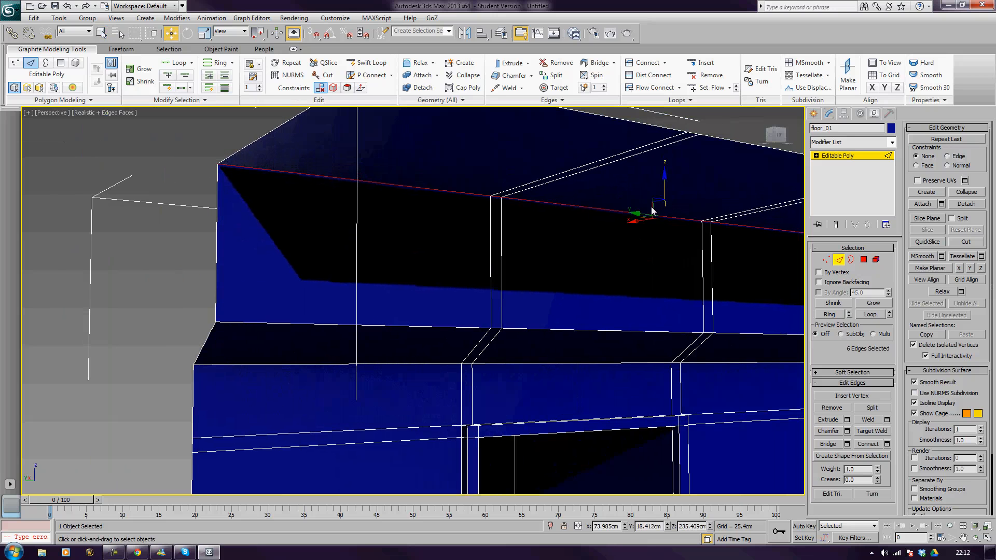
Step: Lower the three upper front edges of the door frame above the opening to a height of about 166.45 cm
middle_drag(648, 290, 656, 201)
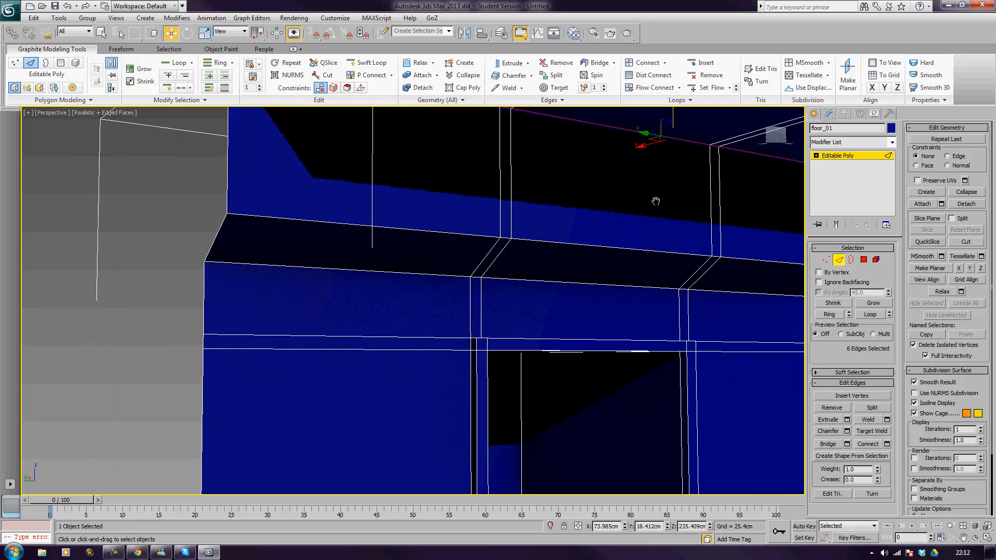
click(690, 344)
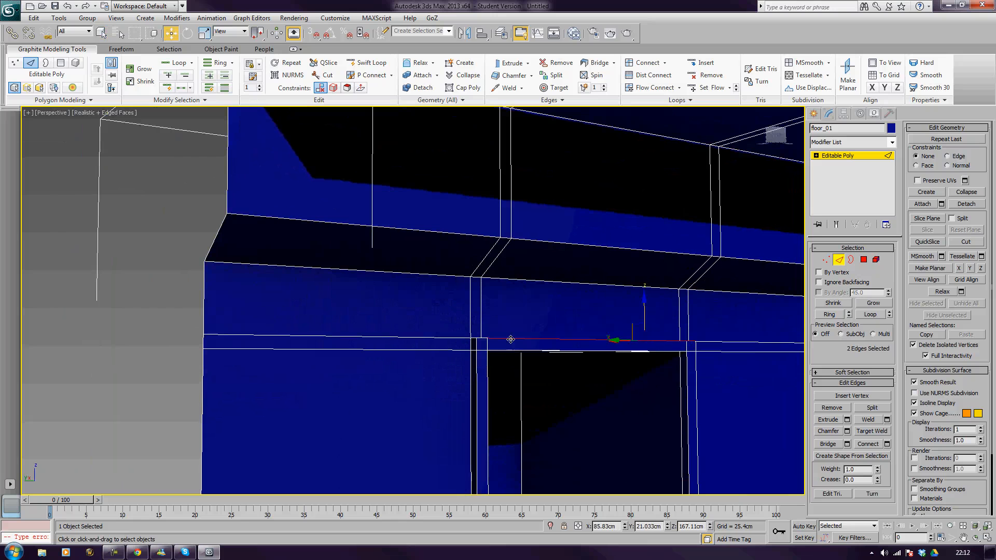
ctrl+click(480, 340)
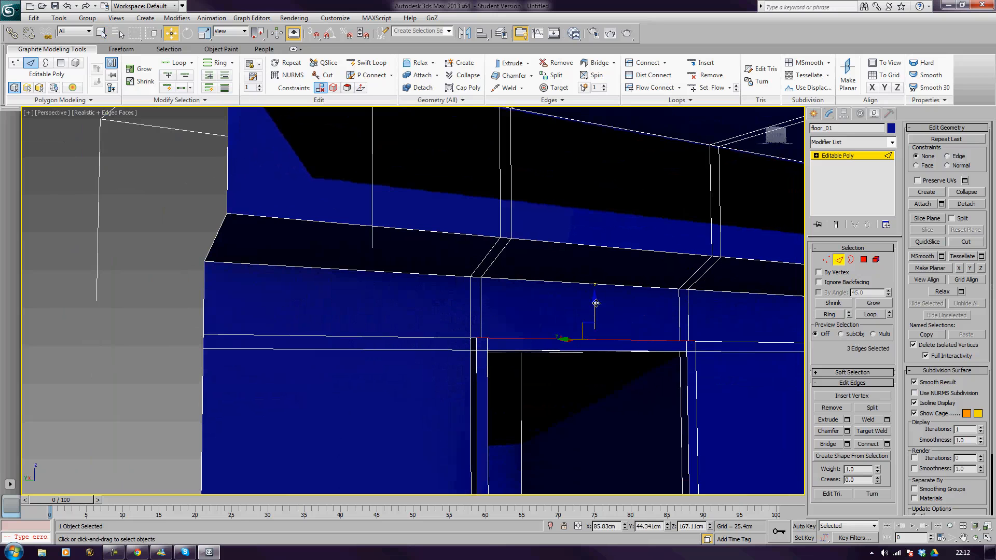
drag(596, 302, 597, 306)
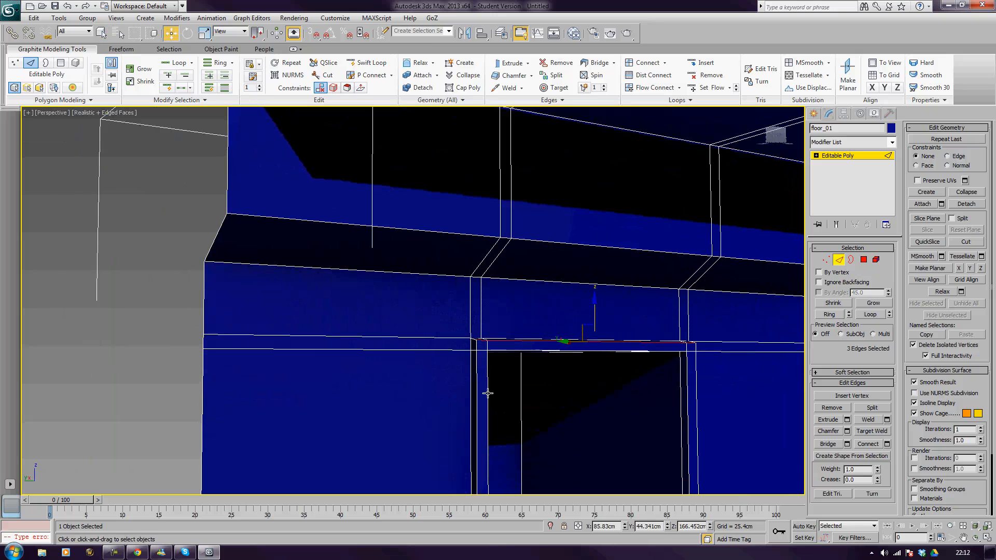
Step: Shift the three outer vertical front edges of the door frame beside the narrow wall slightly towards the opening to slant the frame's side
click(476, 345)
ctrl+click(476, 363)
middle_drag(489, 407, 509, 348)
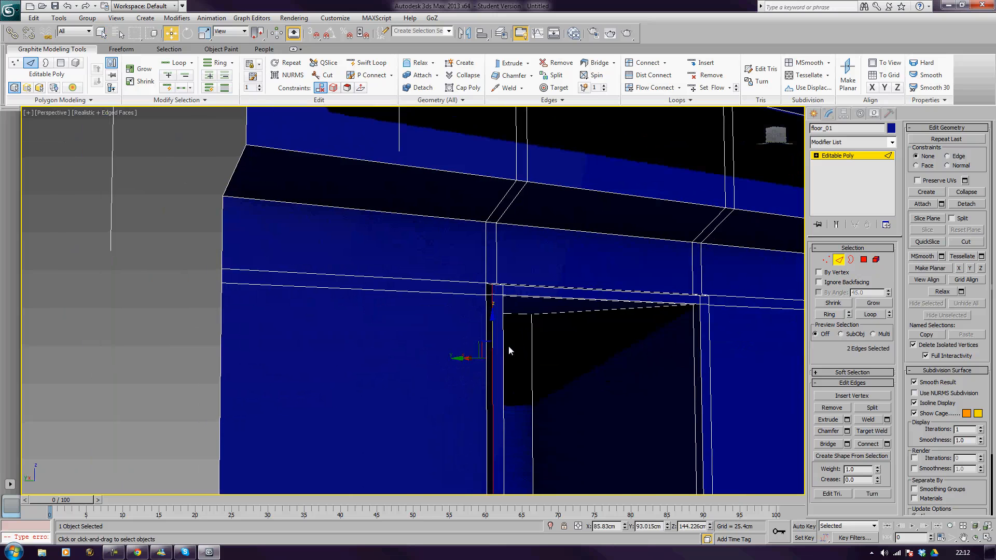
scroll(508, 352, down, 3)
middle_drag(506, 385, 524, 266)
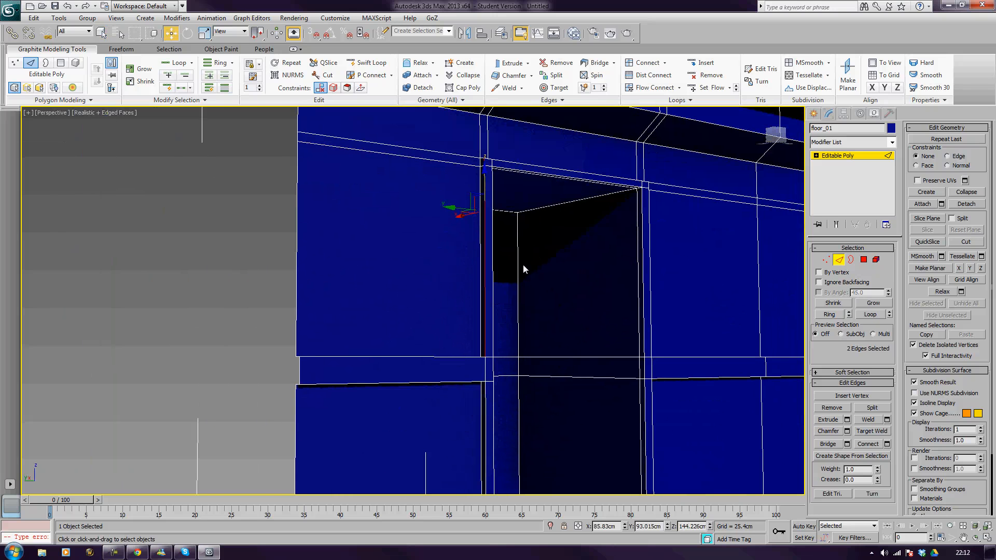
ctrl+click(485, 446)
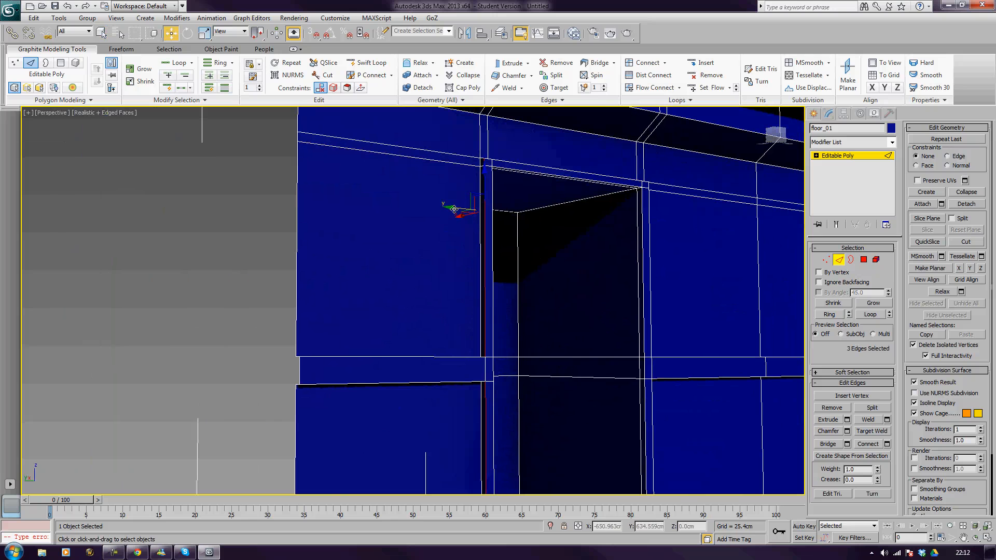
drag(455, 209, 456, 208)
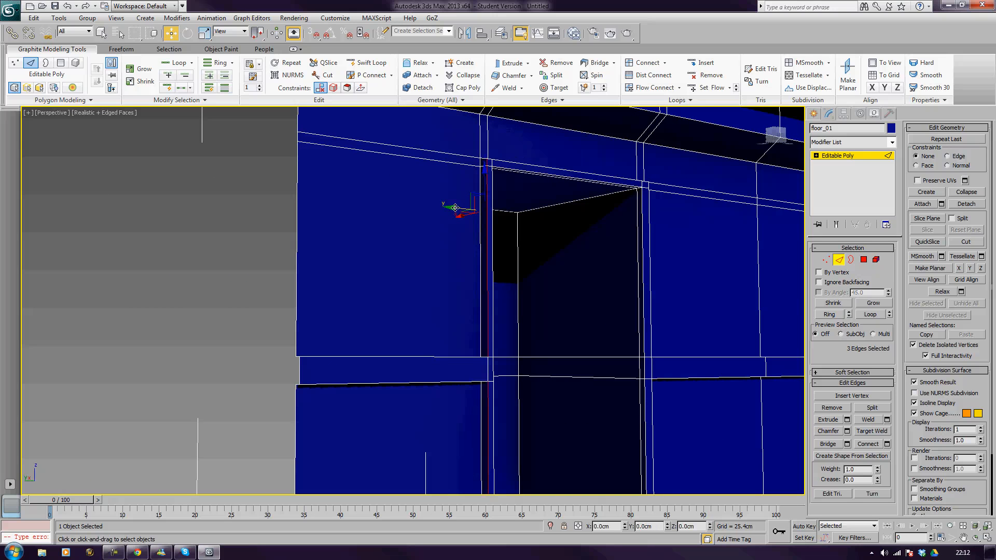
Step: Shift the three outer vertical front edges of the door frame beside the wide wall slightly towards the opening
middle_drag(638, 306, 566, 332)
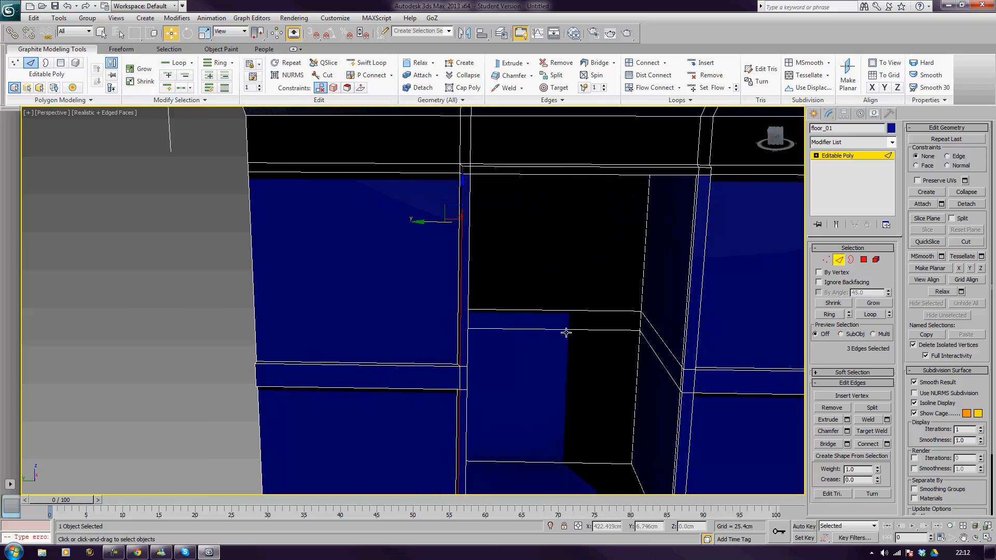
alt+middle_drag(701, 318, 598, 289)
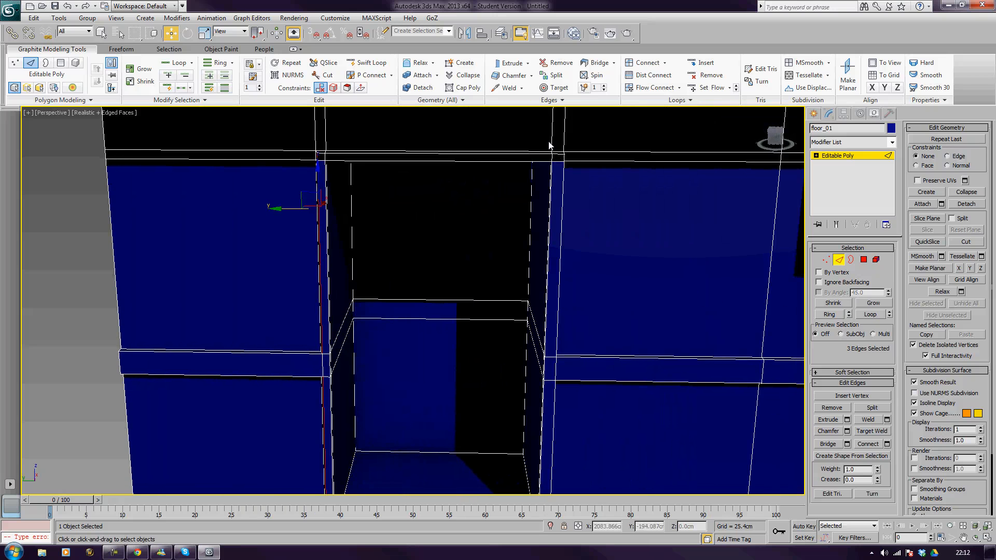
click(564, 157)
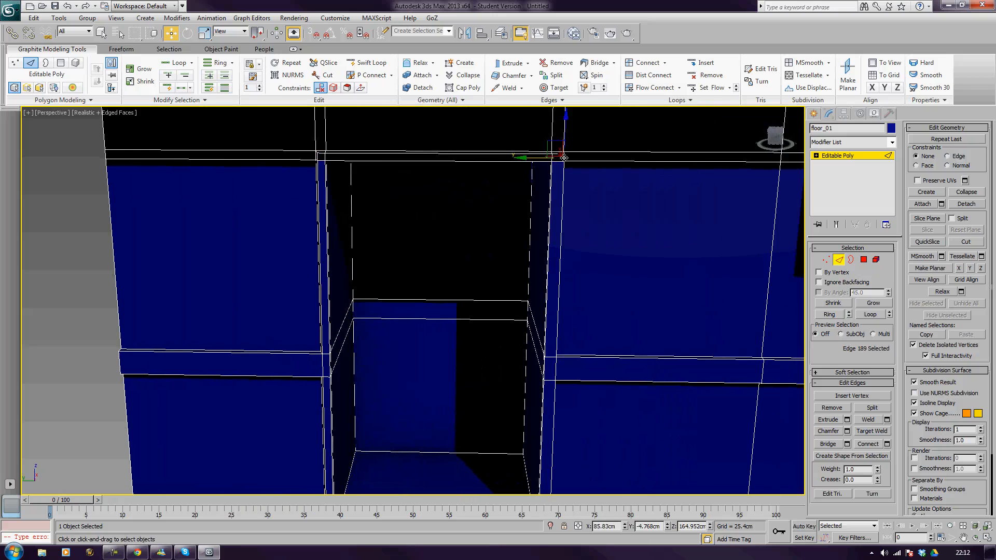
ctrl+click(562, 198)
middle_drag(604, 389, 603, 354)
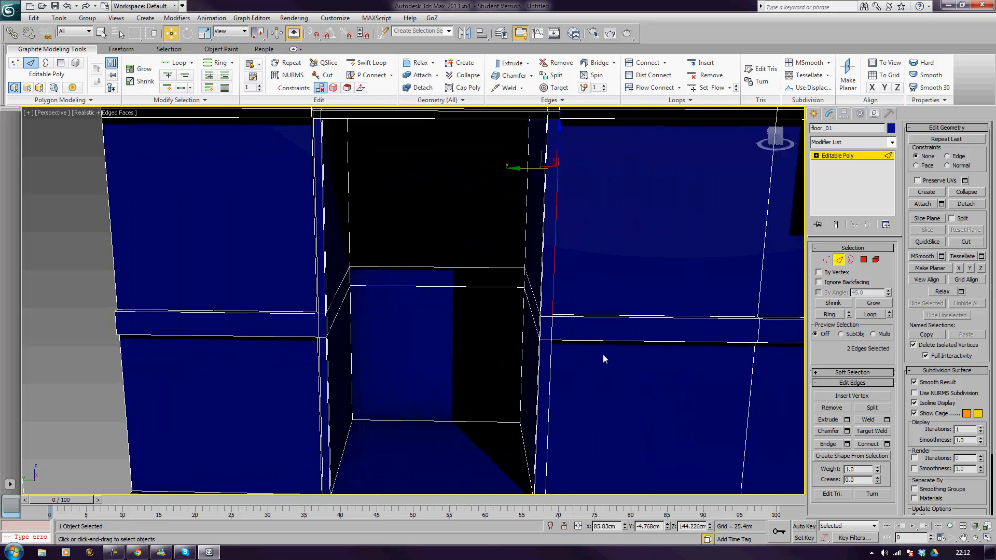
ctrl+click(548, 397)
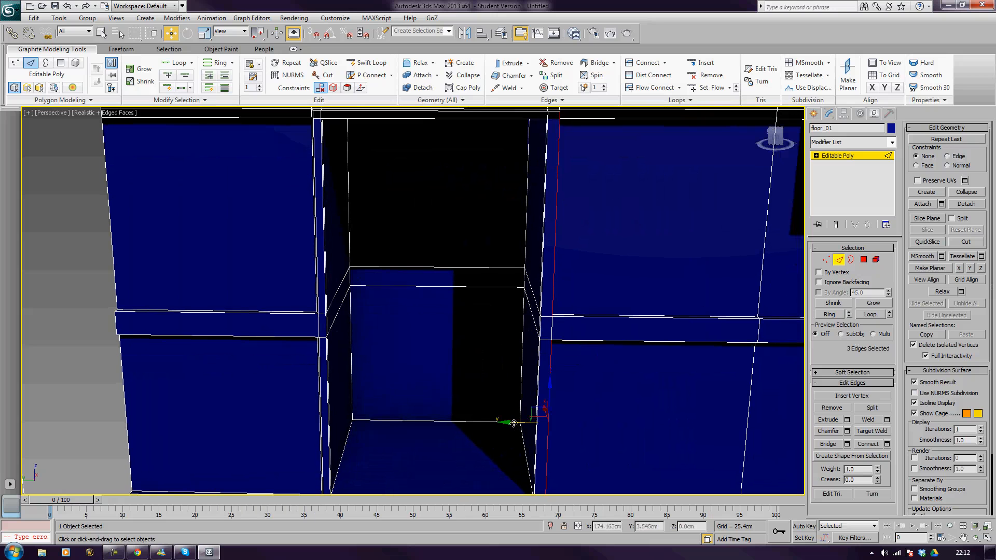
drag(513, 423, 505, 422)
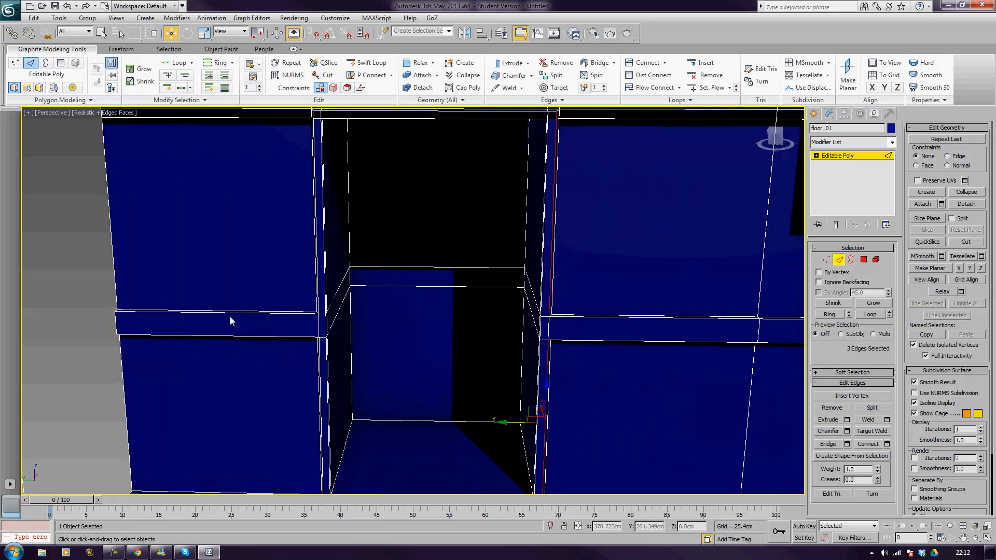
Step: Lower the four upper front edges of the mid-height trim on both walls slightly to slope its top
click(231, 314)
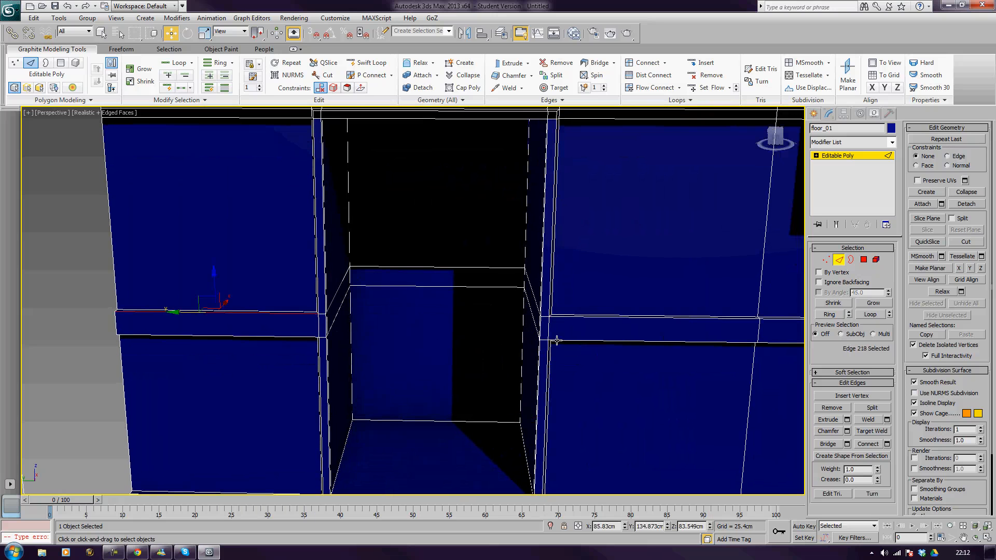
ctrl+click(773, 318)
ctrl+click(740, 318)
middle_drag(720, 319, 448, 300)
ctrl+click(637, 301)
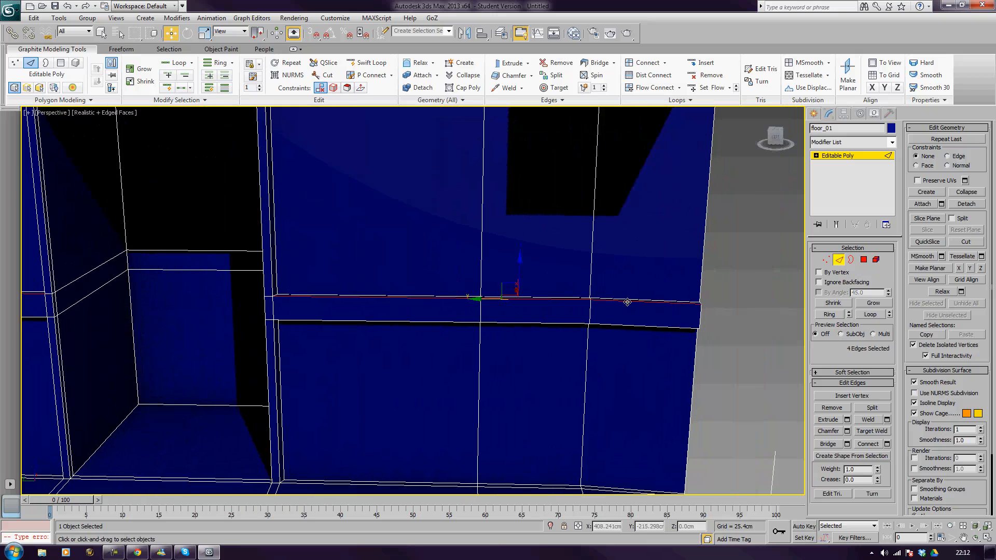
drag(519, 266, 518, 267)
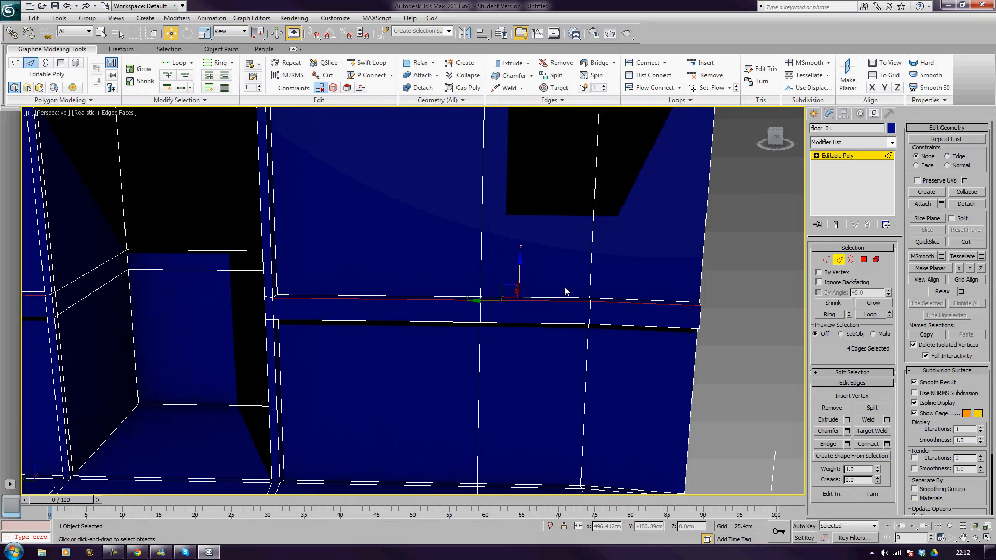
Step: Raise the four lower front edges of the mid-height trim on both walls slightly to slope its underside
click(597, 325)
ctrl+click(556, 323)
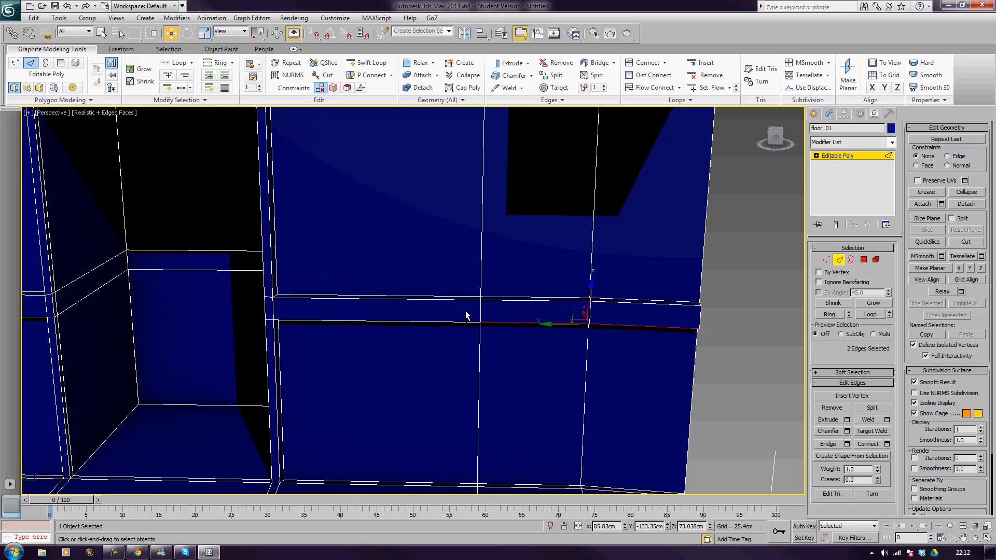
ctrl+click(446, 322)
middle_drag(491, 298, 703, 285)
ctrl+click(261, 300)
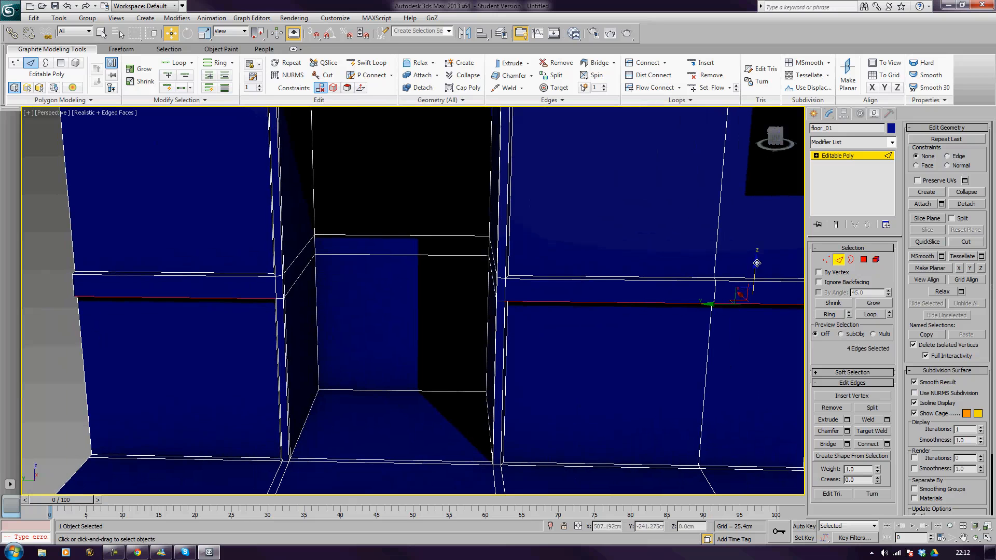
drag(757, 263, 757, 262)
click(746, 327)
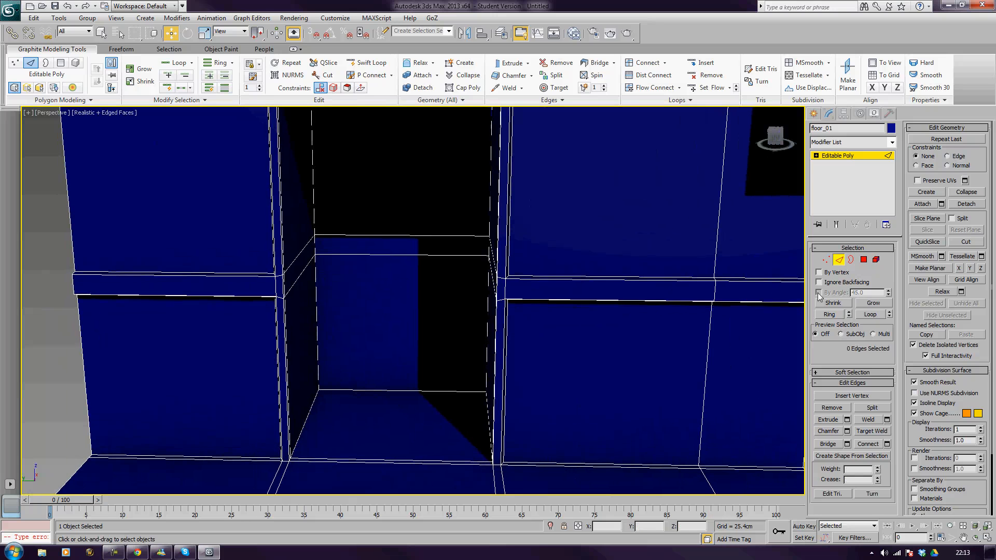
click(839, 259)
scroll(622, 283, down, 5)
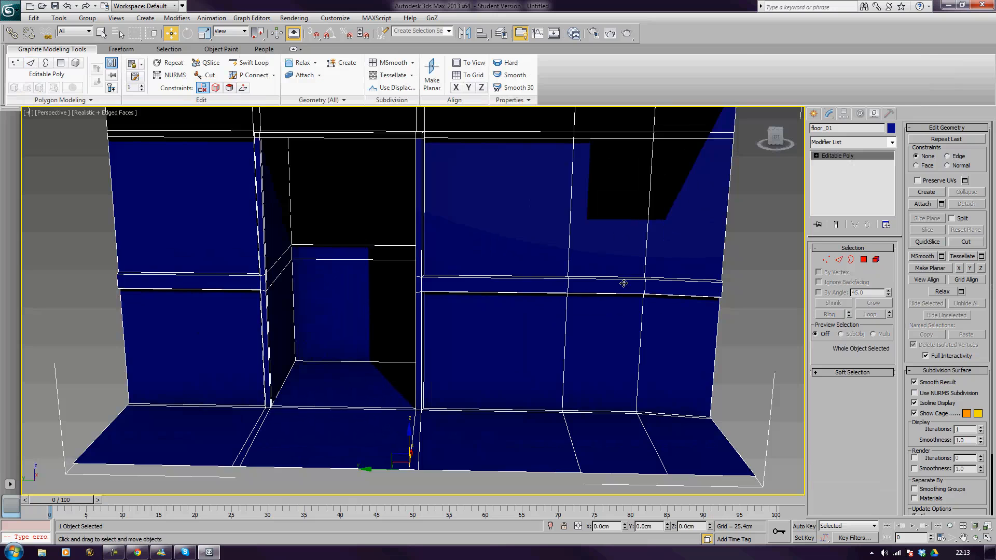
scroll(605, 297, down, 4)
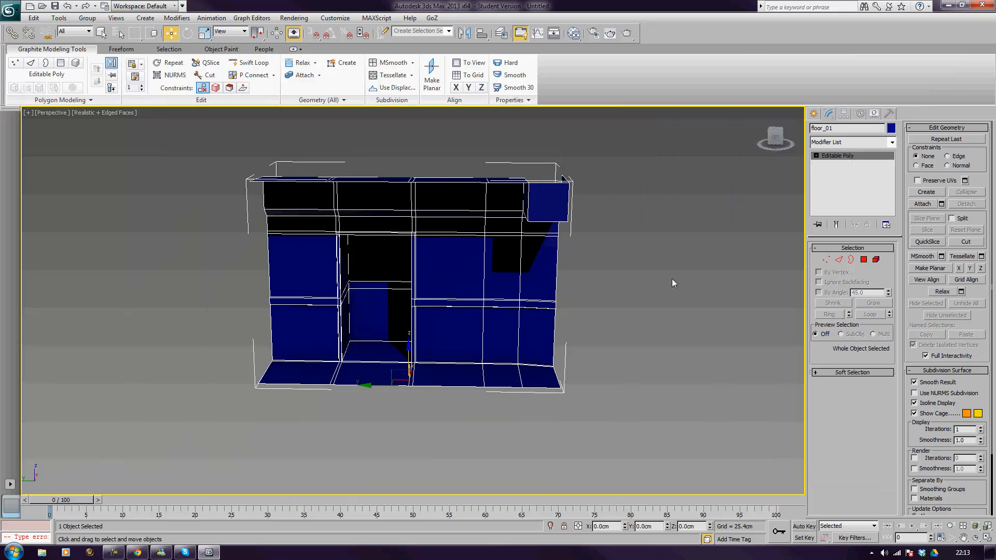
Step: Copy the whole section along Y by about 354.5 cm so the copy continues the wall end to end
alt+middle_drag(673, 282, 564, 339)
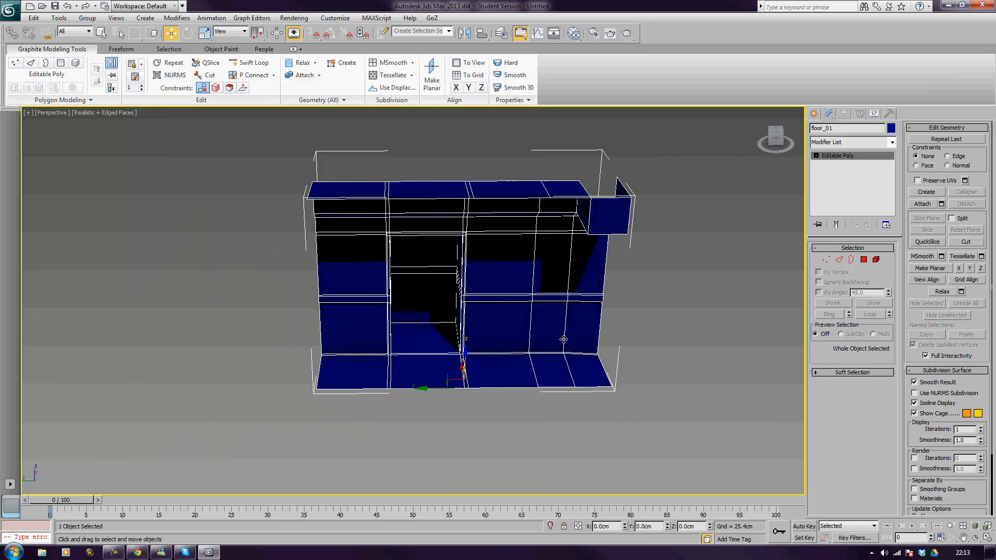
shift+drag(432, 389, 134, 419)
click(504, 322)
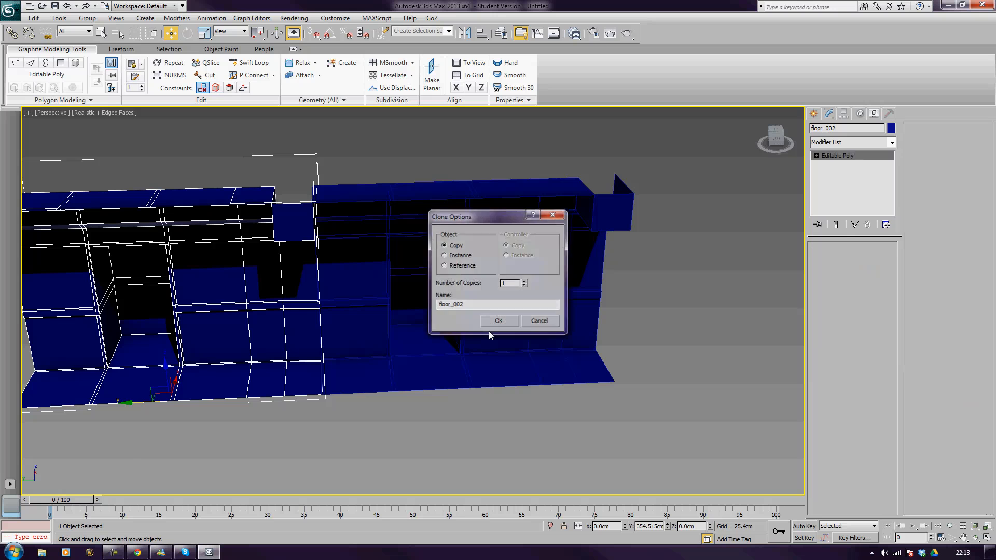
mouse_move(440, 378)
alt+middle_down()
mouse_move(431, 382)
mouse_move(377, 324)
mouse_move(434, 333)
mouse_move(471, 319)
mouse_move(400, 309)
alt+middle_up()
scroll(568, 322, down, 3)
scroll(568, 322, down, 2)
key(F4)
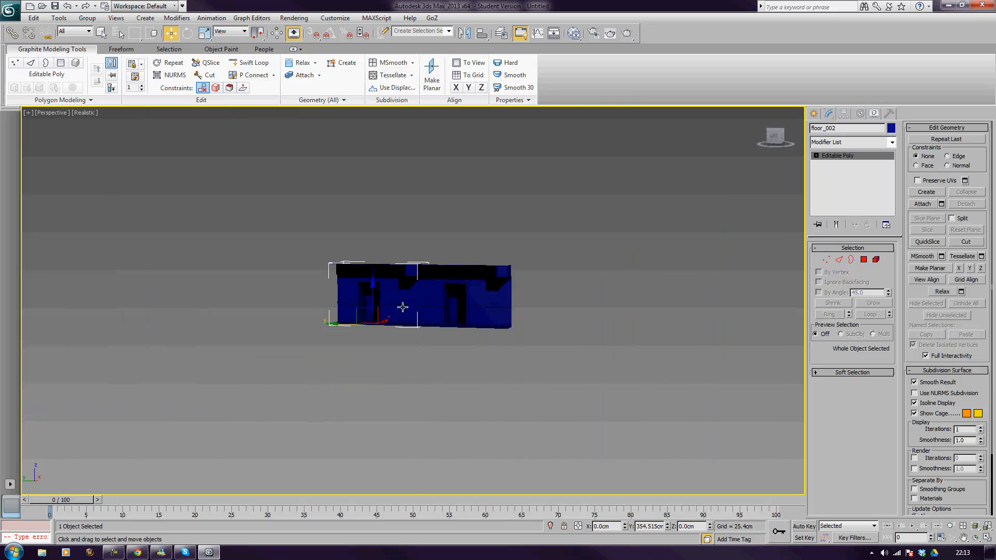
Step: Make rotated copies of both sections with angle snap on, and move them along X to about -174.5 cm, facing the originals
ctrl+click(430, 277)
alt+middle_drag(430, 277, 415, 362)
key(e)
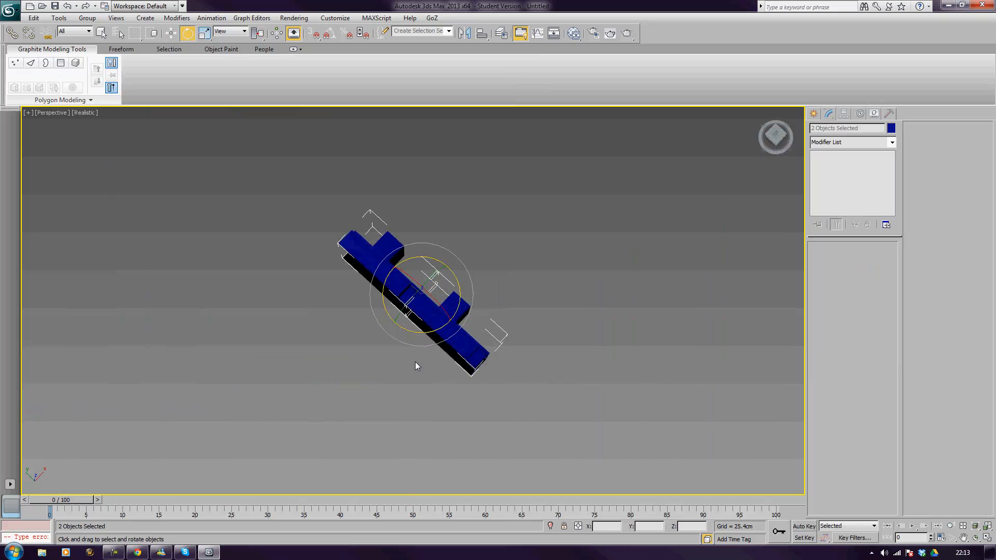
key(a)
mouse_move(419, 342)
shift+mouse_down()
mouse_move(419, 394)
mouse_move(411, 396)
mouse_move(423, 395)
shift+mouse_up()
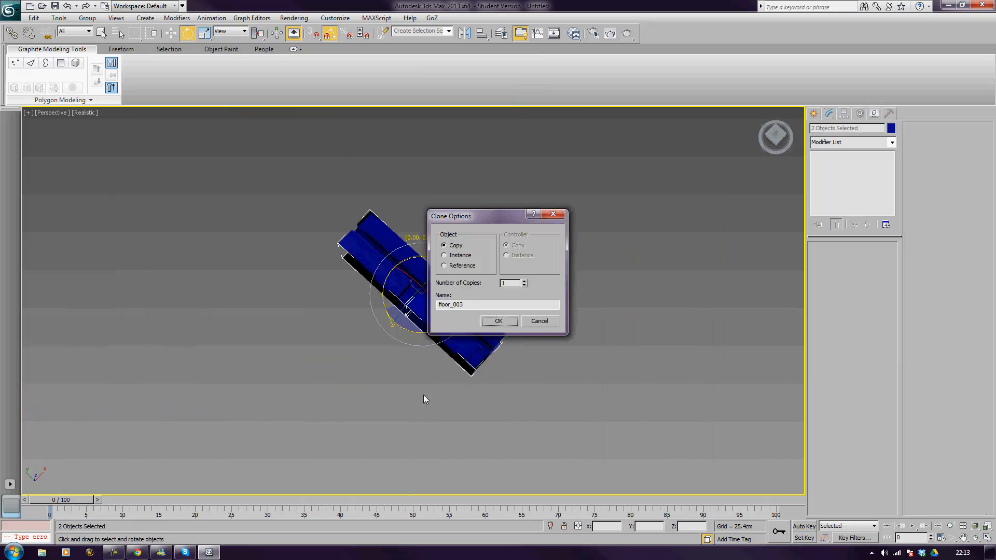
key(Return)
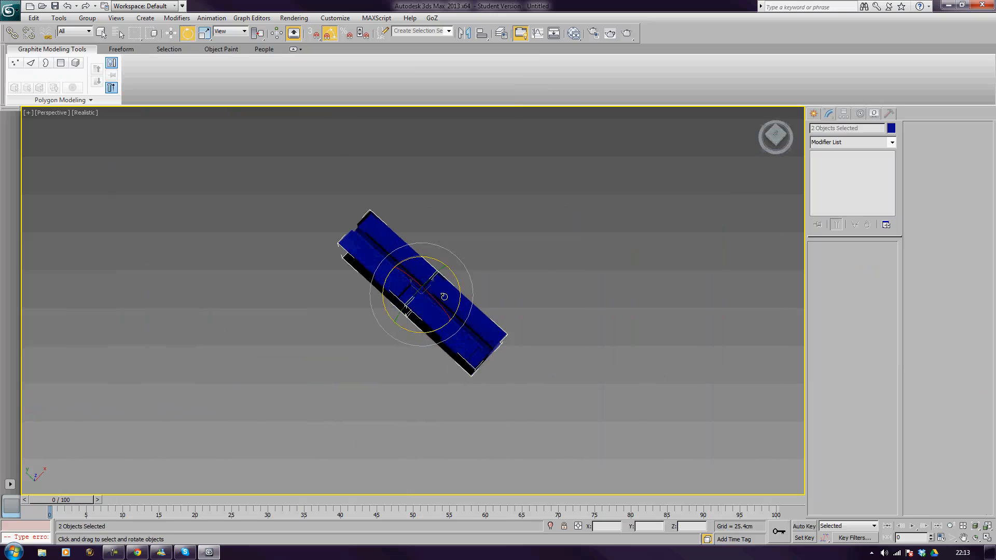
key(w)
mouse_move(445, 273)
mouse_down()
mouse_move(412, 331)
mouse_move(429, 318)
mouse_up()
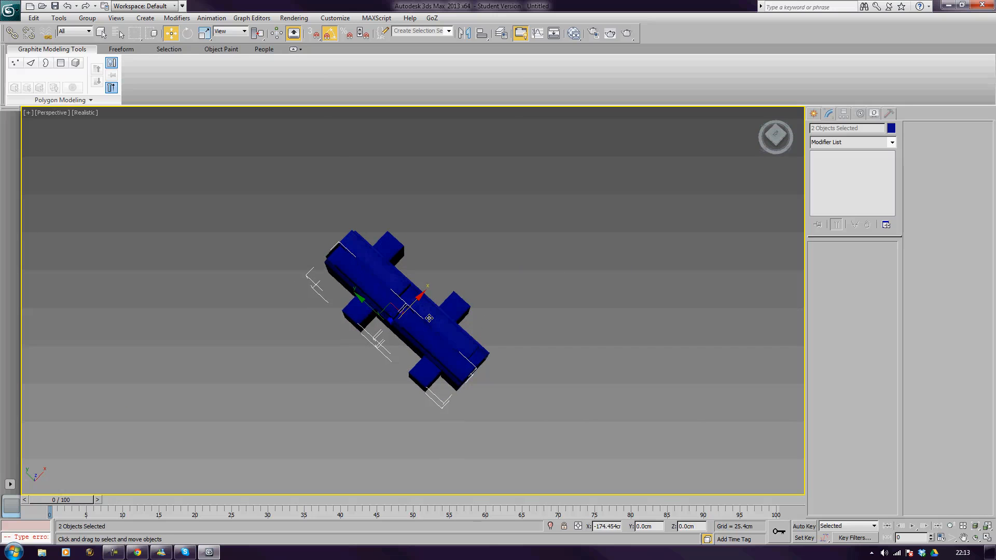
Step: Delete the two rotated copies on the opposite side of the corridor
click(582, 437)
mouse_move(578, 434)
alt+middle_down()
mouse_move(535, 334)
mouse_move(546, 361)
mouse_move(516, 334)
mouse_move(528, 348)
alt+middle_up()
scroll(534, 355, up, 4)
alt+middle_drag(548, 361, 595, 413)
click(502, 340)
ctrl+click(323, 295)
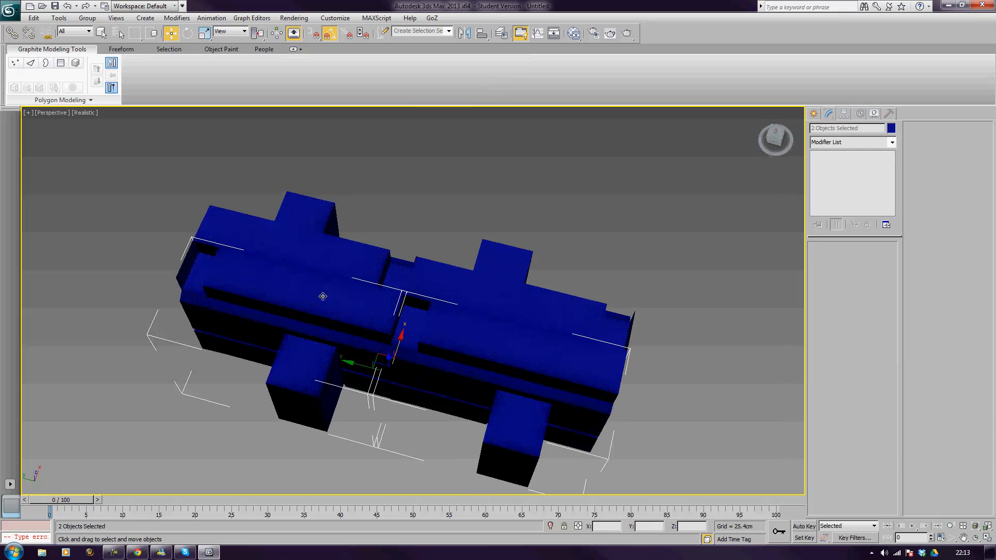
key(Delete)
Step: Mirror both sections on the X axis as copies and move them along X to about -177.1 cm to close the corridor
click(417, 278)
ctrl+click(350, 258)
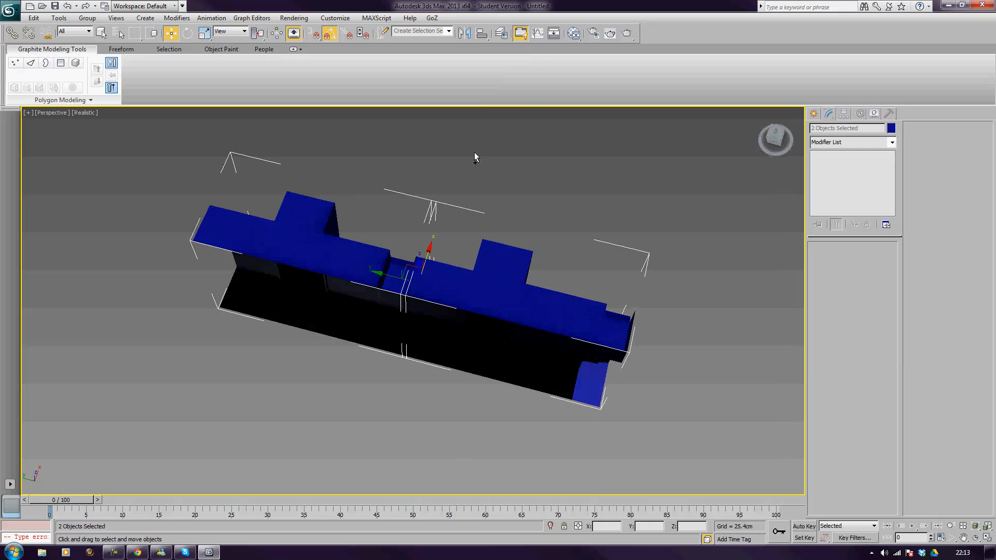
click(470, 34)
click(476, 292)
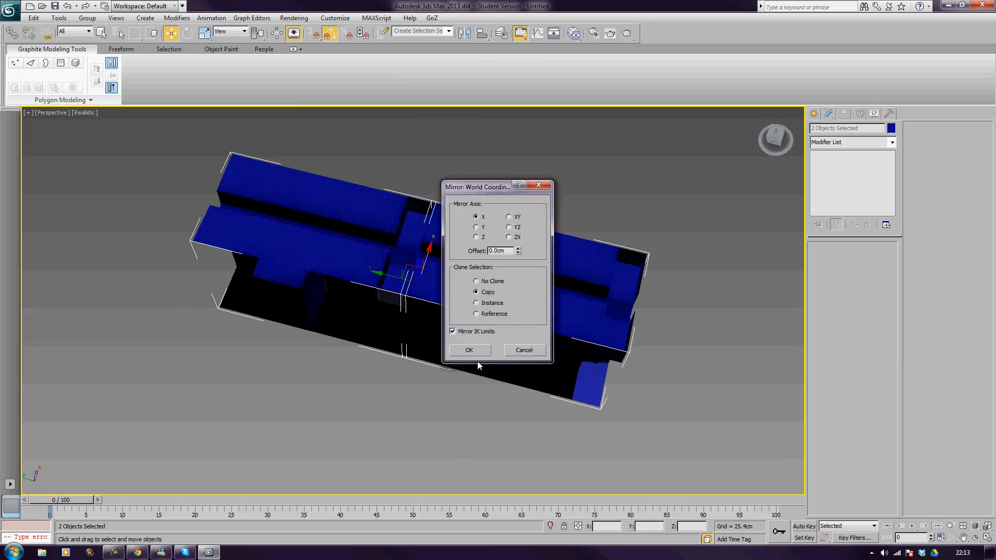
click(470, 349)
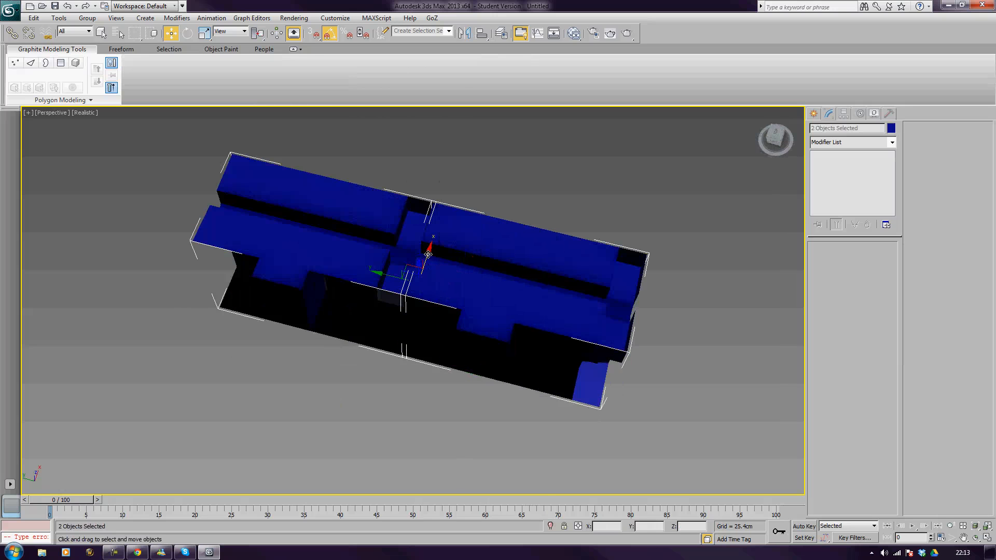
alt+middle_drag(437, 267, 414, 327)
drag(414, 326, 418, 351)
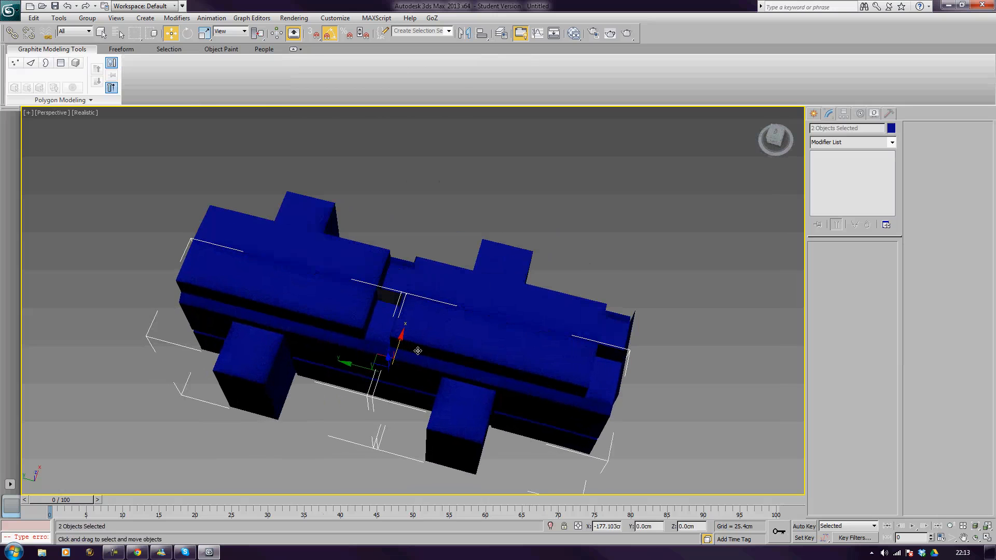
Step: Examine the assembled corridor from its open end and inside, with edged faces shown
click(732, 393)
alt+middle_drag(732, 393, 620, 326)
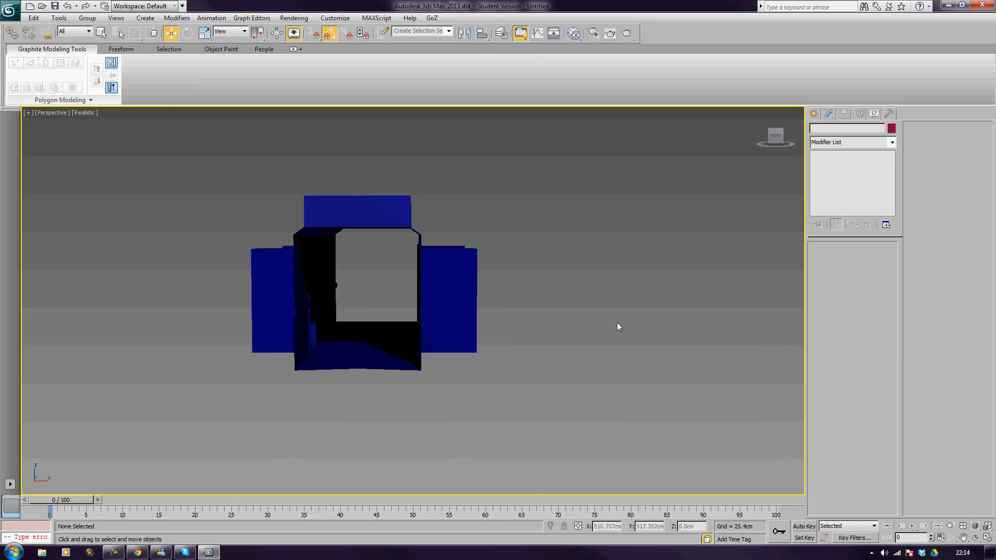
key(F4)
scroll(519, 331, up, 6)
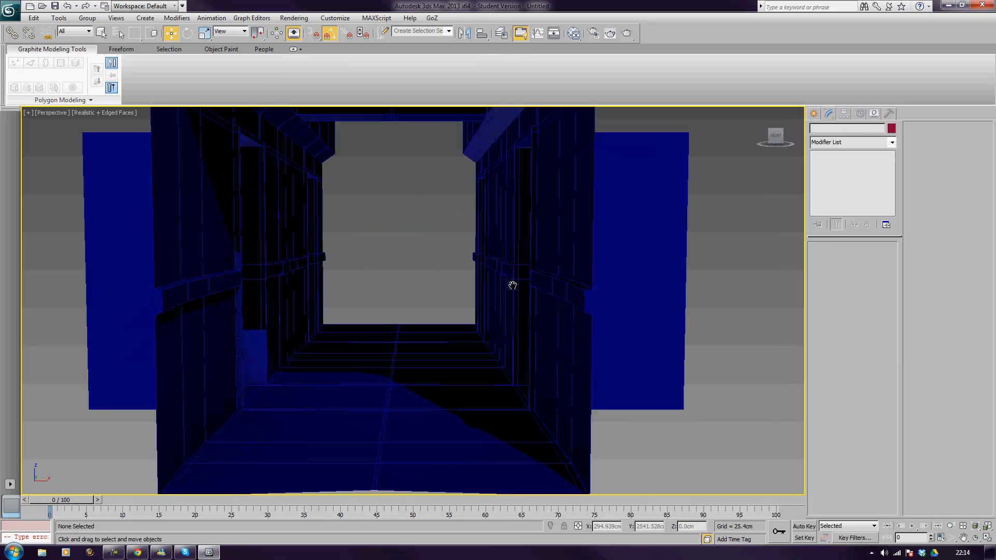
middle_drag(512, 285, 535, 336)
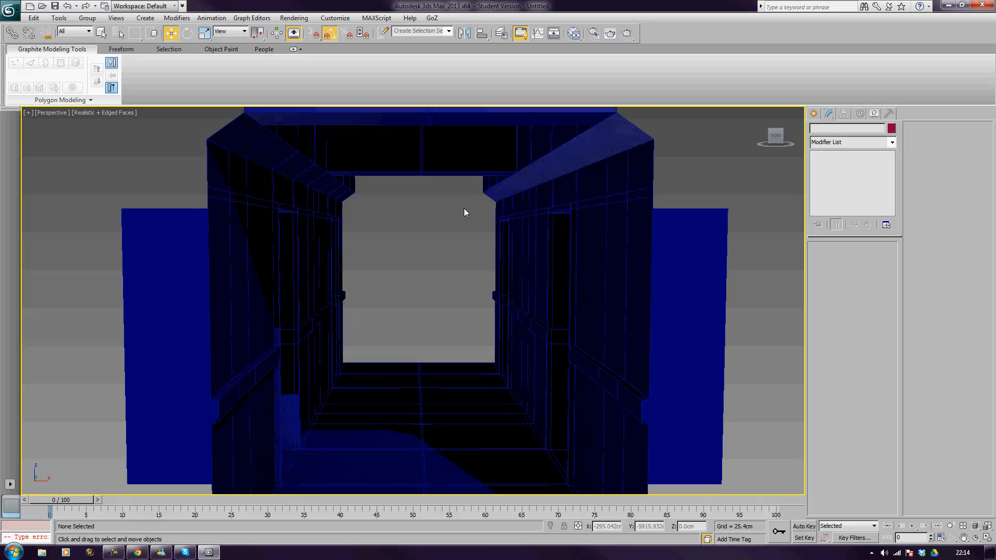
scroll(445, 208, down, 6)
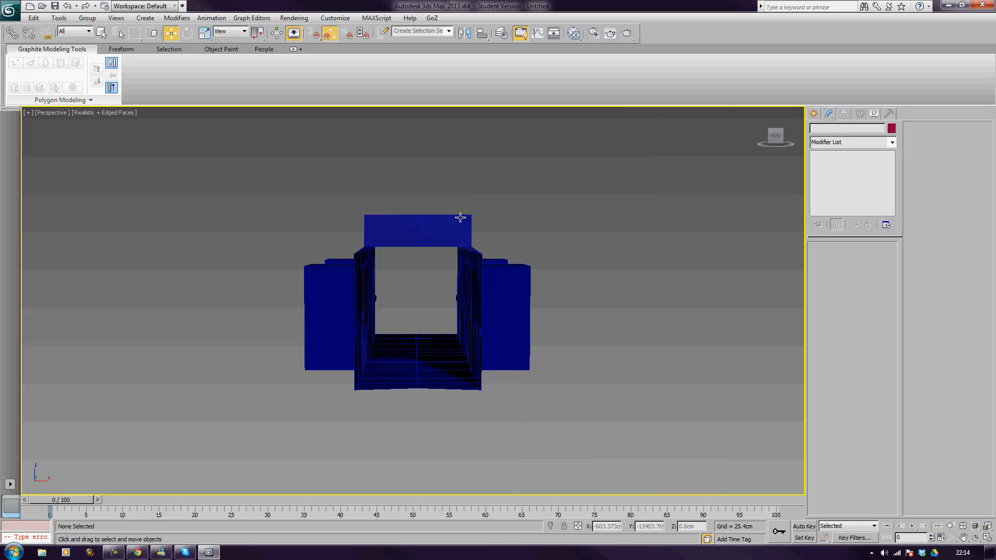
alt+middle_drag(480, 248, 478, 279)
Step: Delete the two mirrored sections and the end-to-end copy, keeping only the original section
drag(387, 364, 389, 369)
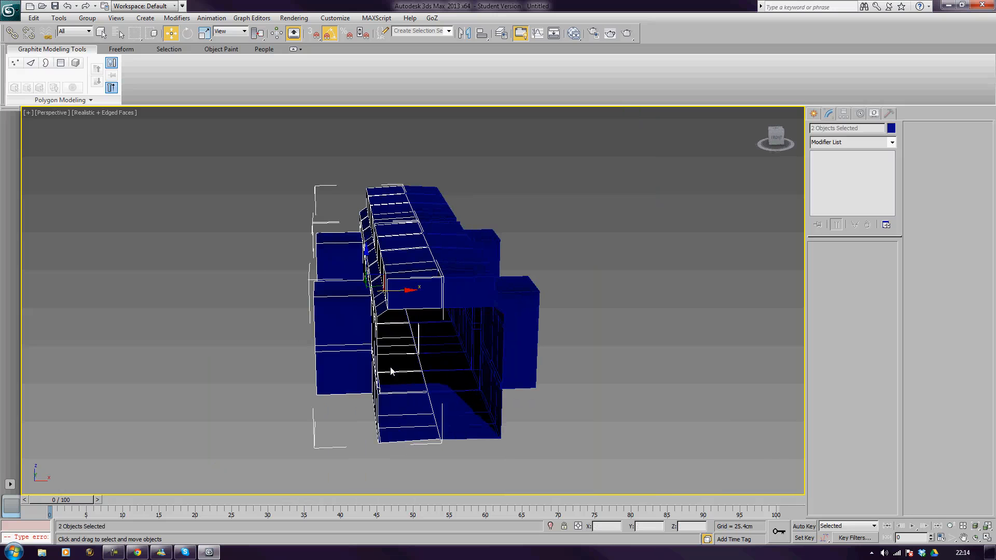
key(Delete)
alt+middle_drag(338, 272, 469, 288)
click(256, 231)
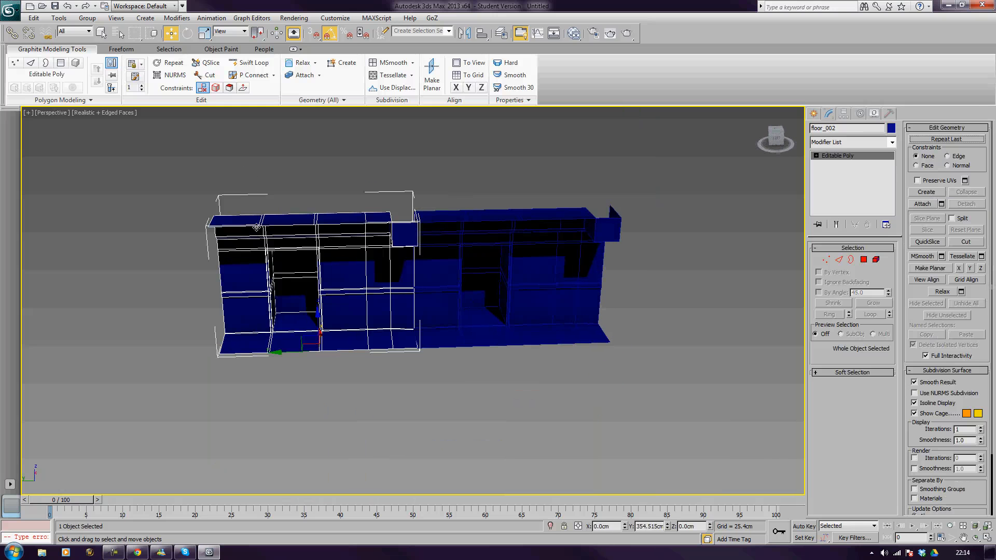
key(Delete)
Step: Delete the front-facing polygon of the small box protruding from the ceiling end above the wide wall
click(612, 221)
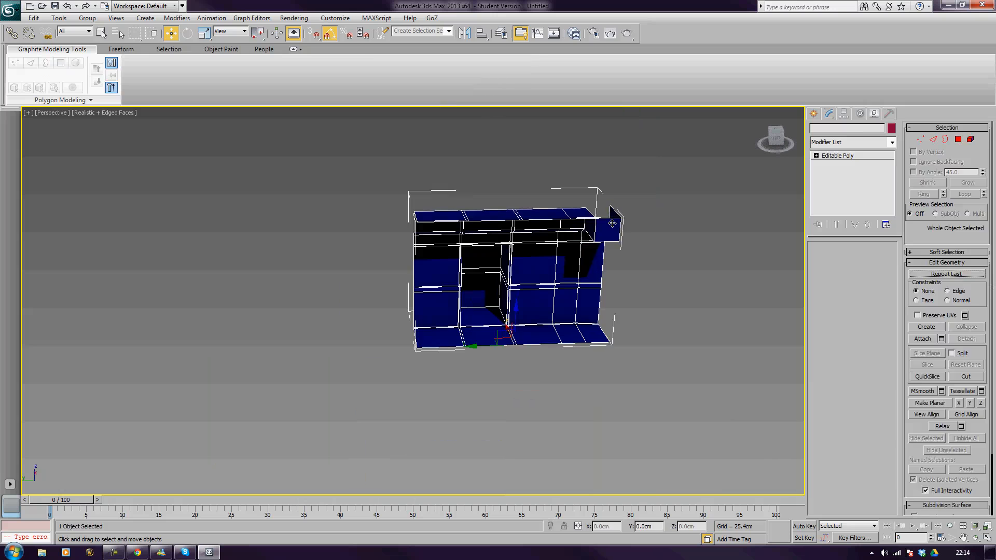
click(864, 261)
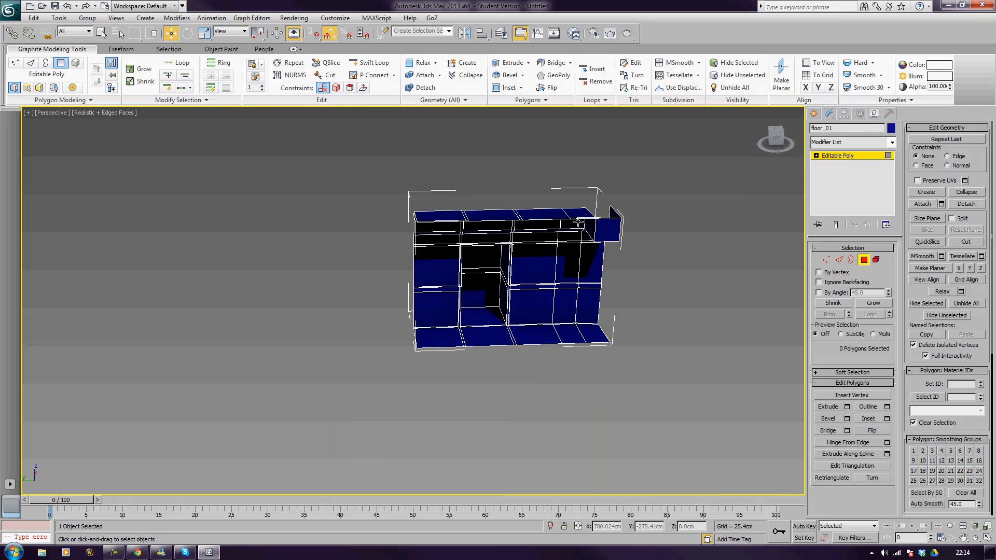
click(604, 233)
key(Delete)
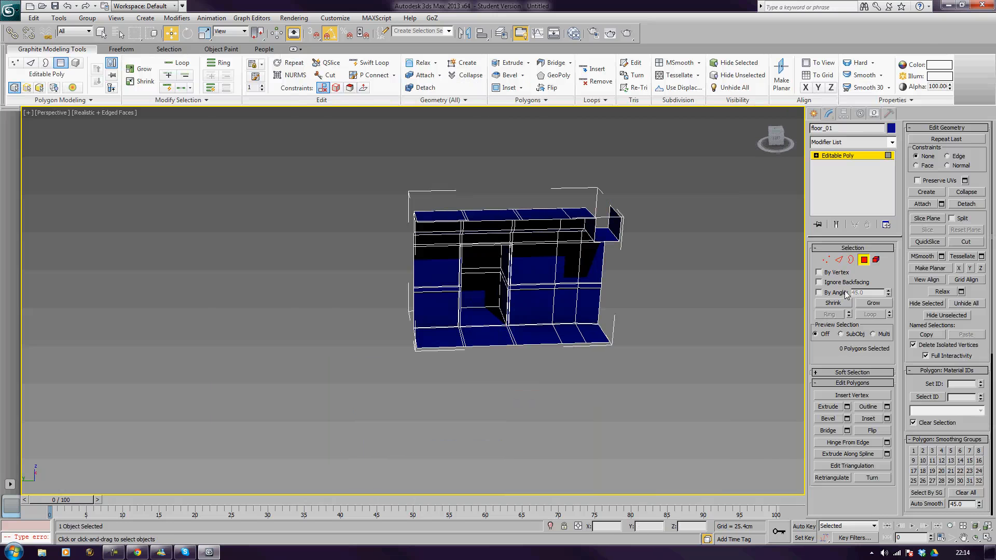
click(864, 260)
click(693, 304)
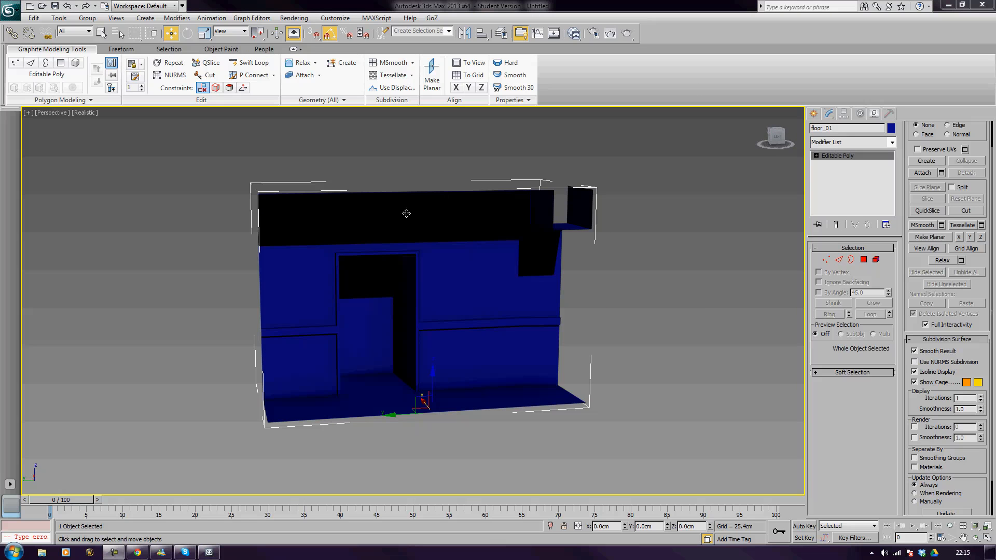
Step: Apply an Unwrap UVW modifier to the remaining wall and floor section
middle_drag(418, 263, 396, 282)
key(F4)
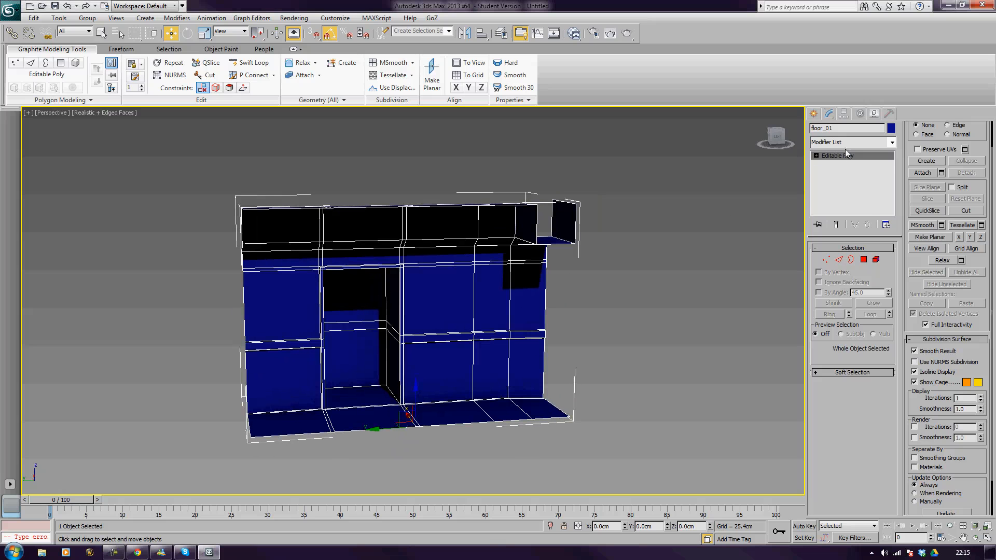
click(836, 142)
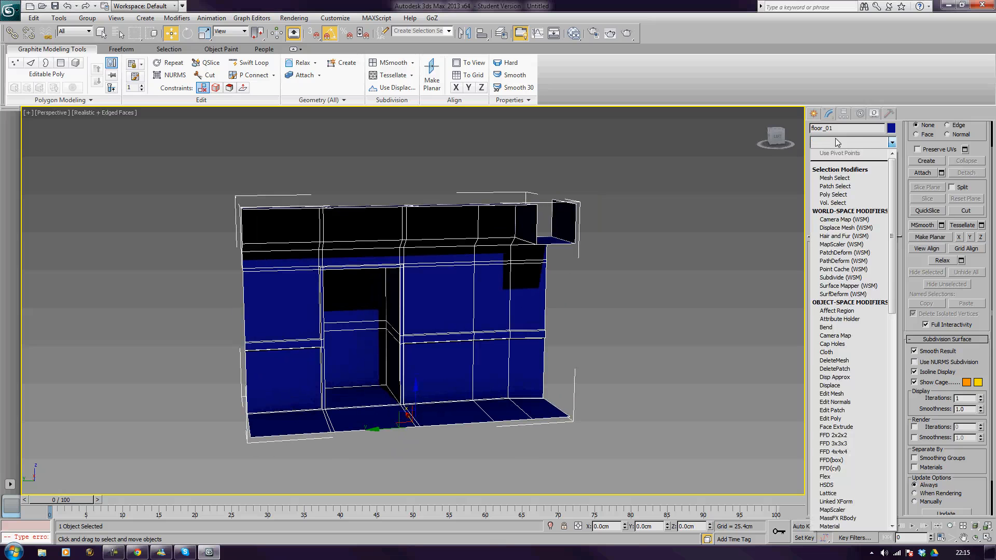
key(u)
key(Down)
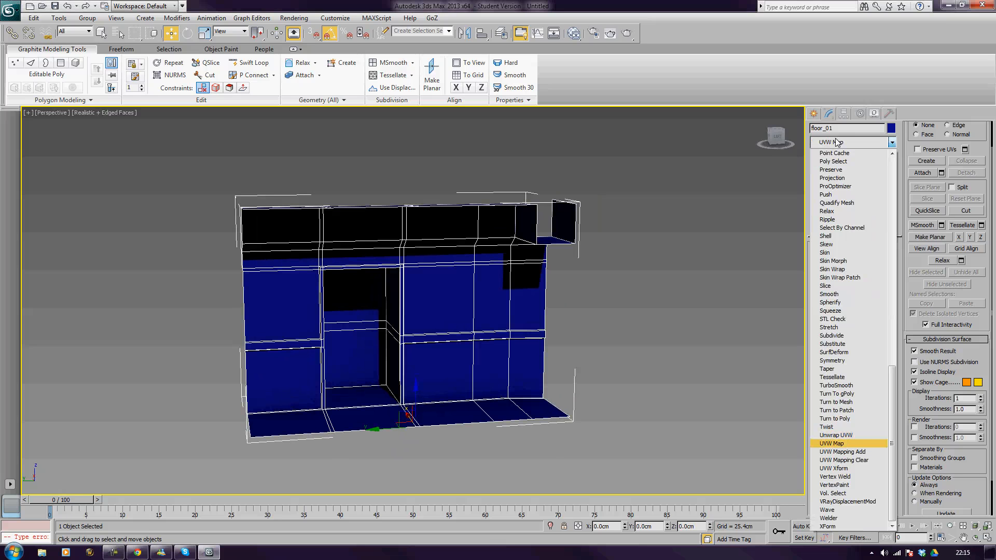
key(Up)
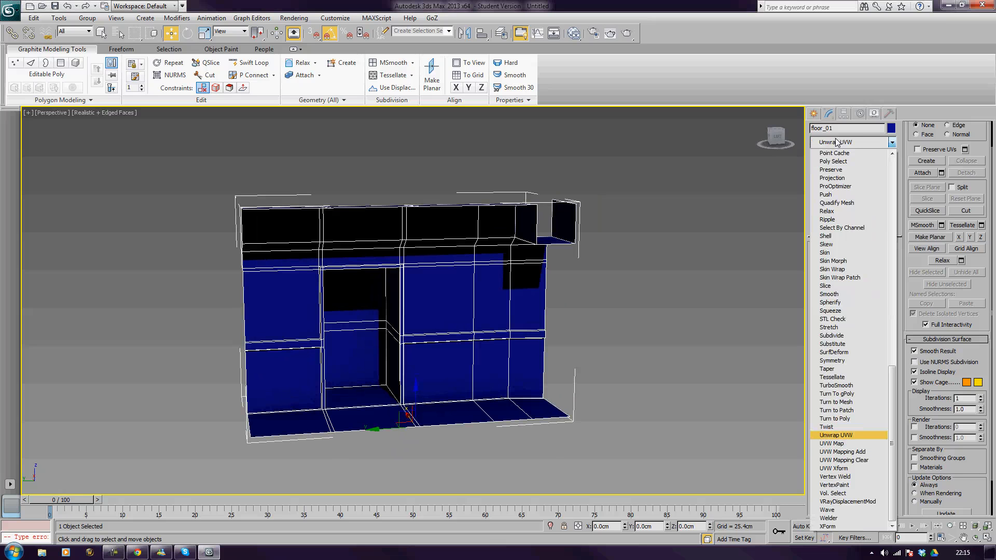
key(Return)
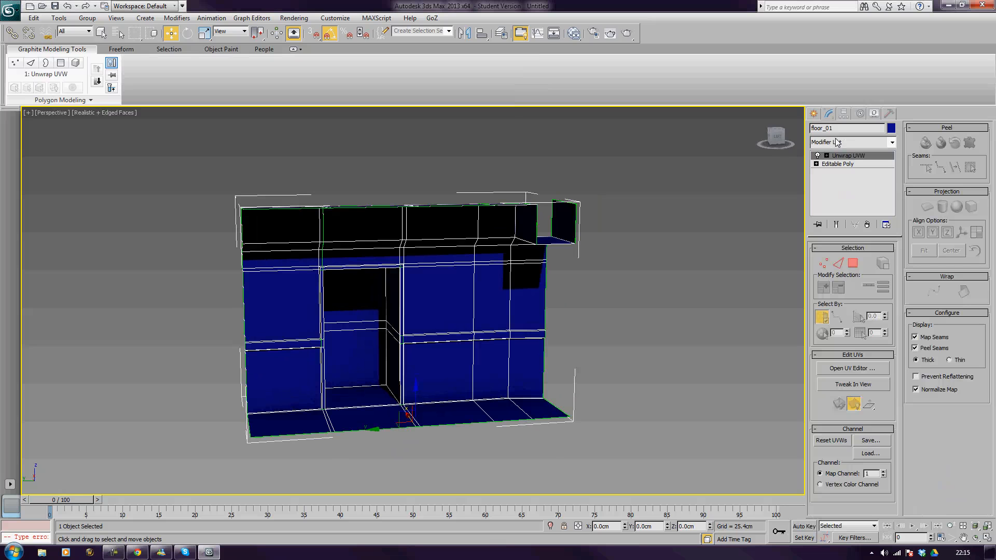
Step: Open the UV editor and place its window beside the model so both are in view
alt+middle_drag(567, 216, 530, 207)
middle_drag(577, 251, 304, 240)
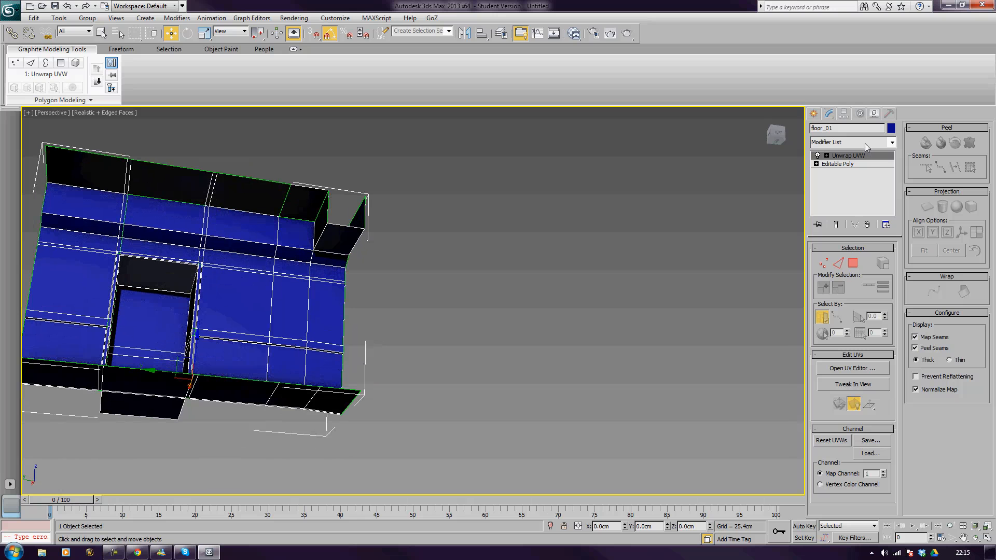
click(855, 370)
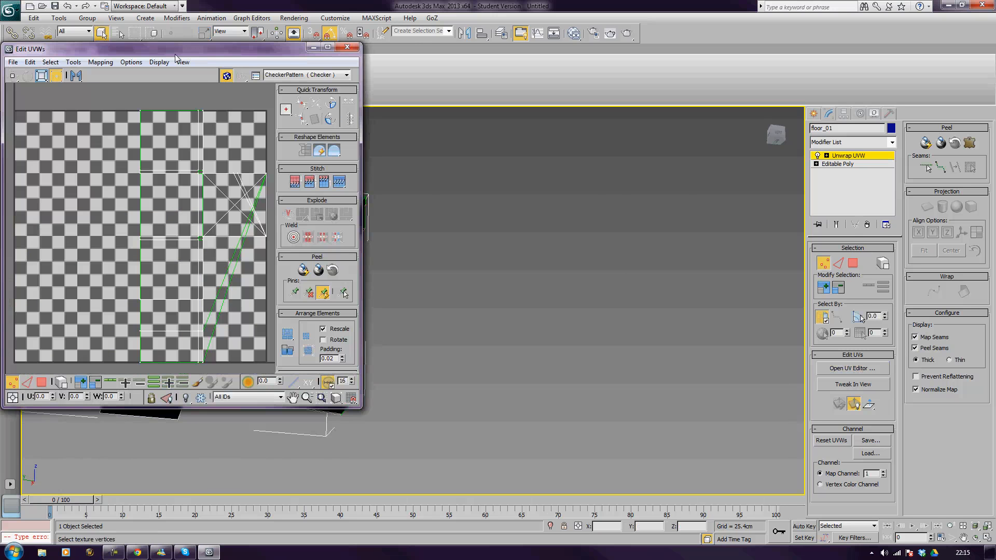
drag(176, 54, 619, 107)
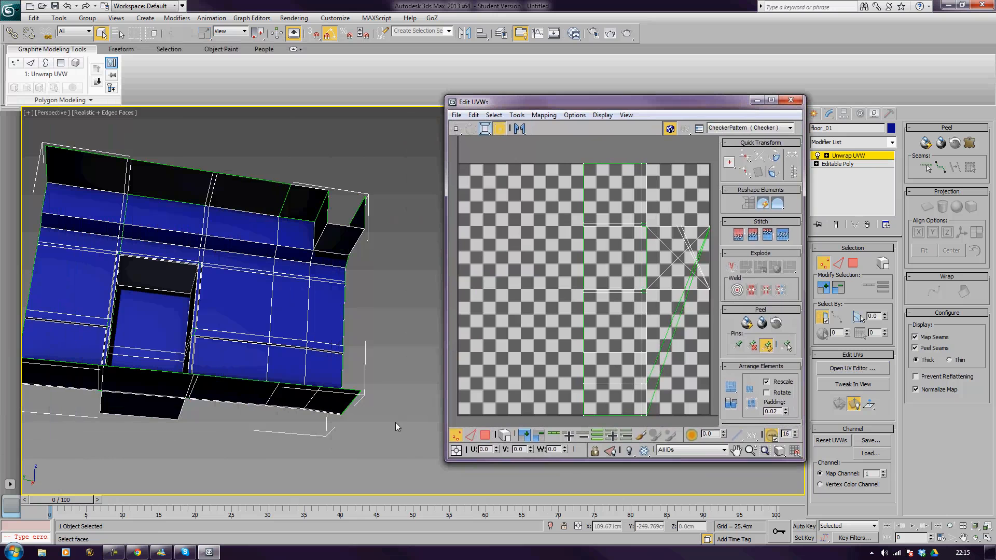
Step: Enlarge and reposition the UV editor window, and hide its checker background
drag(444, 461, 336, 514)
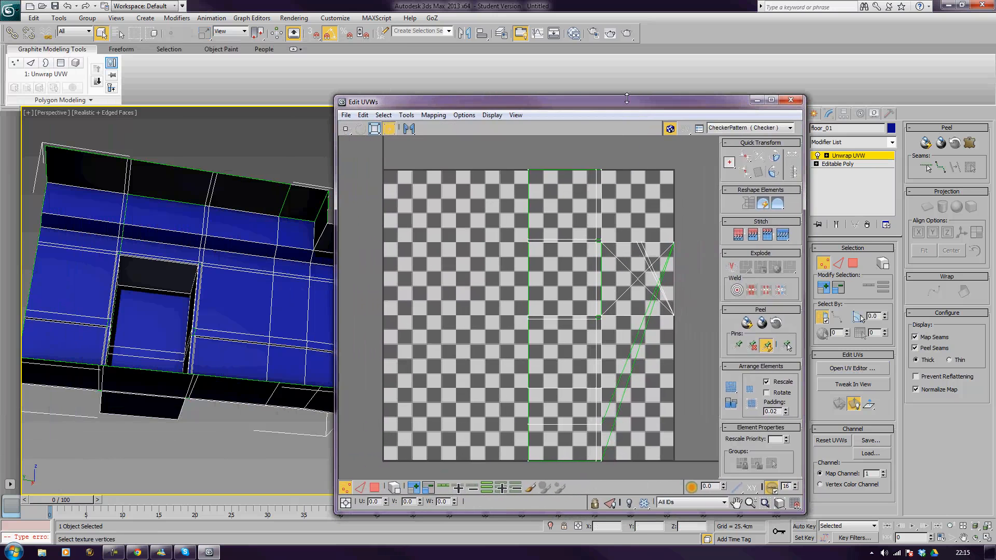
drag(627, 101, 646, 78)
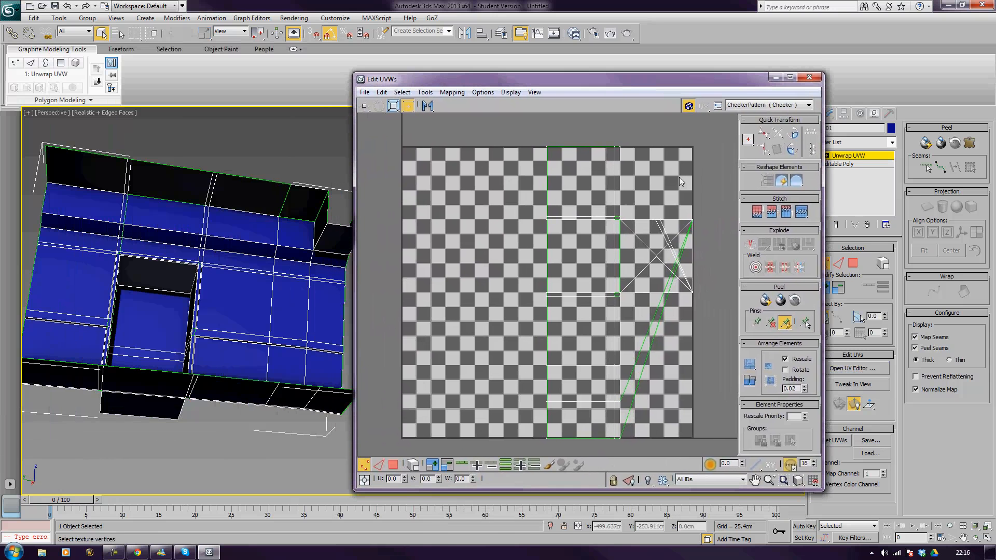
click(689, 106)
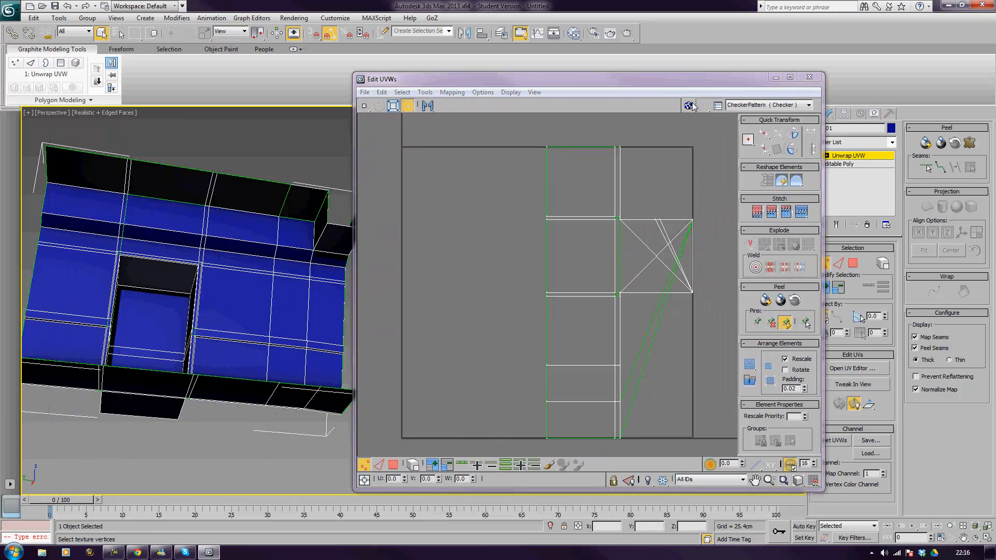
Step: Move all UVs of the section outside the UV square, clear of its right edge
middle_drag(663, 156, 649, 163)
scroll(649, 163, down, 2)
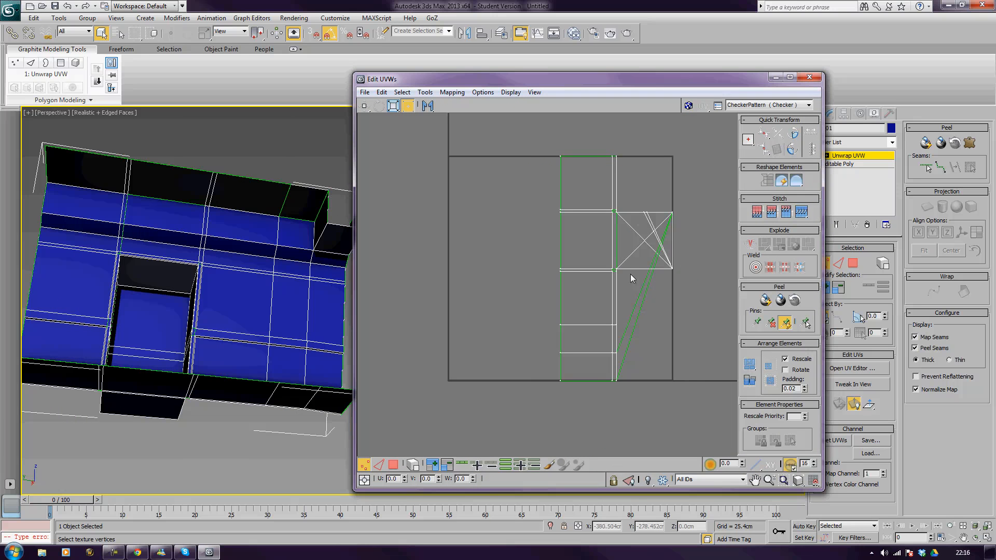
drag(531, 133, 691, 400)
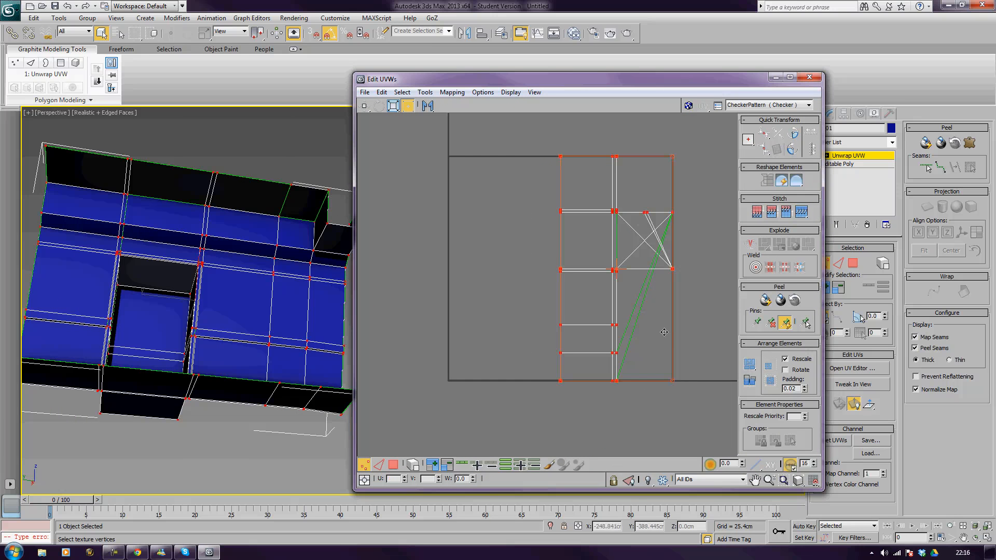
middle_drag(664, 332, 623, 375)
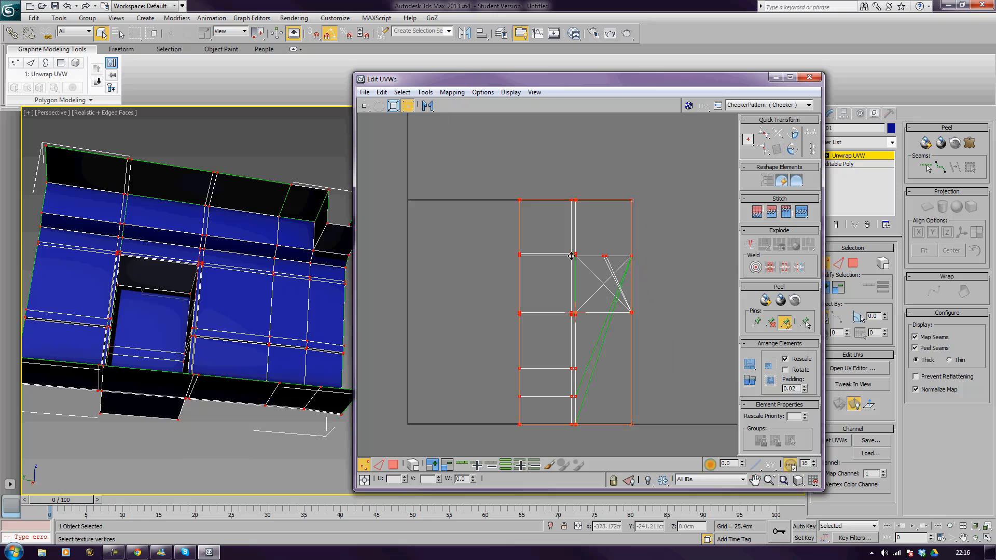
drag(571, 255, 702, 252)
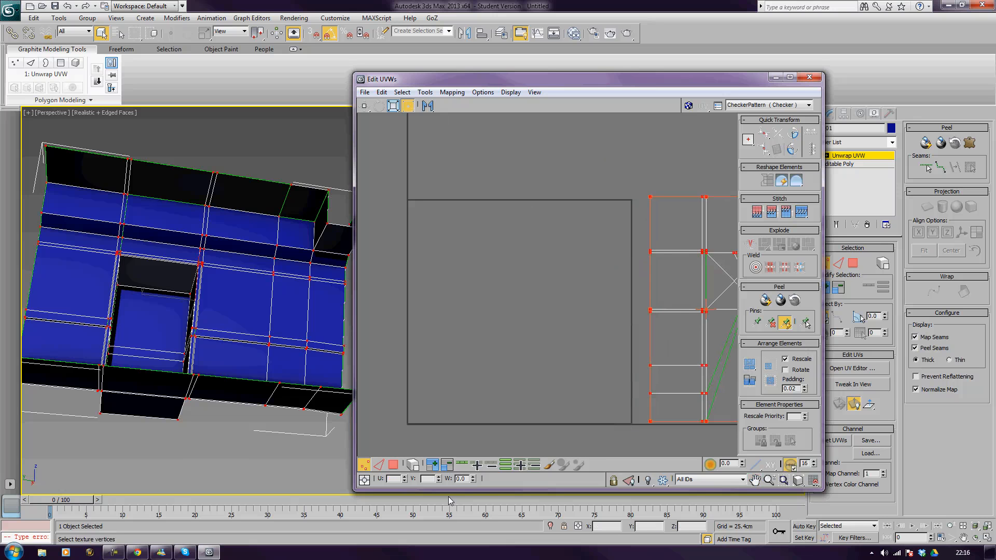
Step: Select all polygons of the long strip along the section's upper edge and apply a planar map to them
click(392, 465)
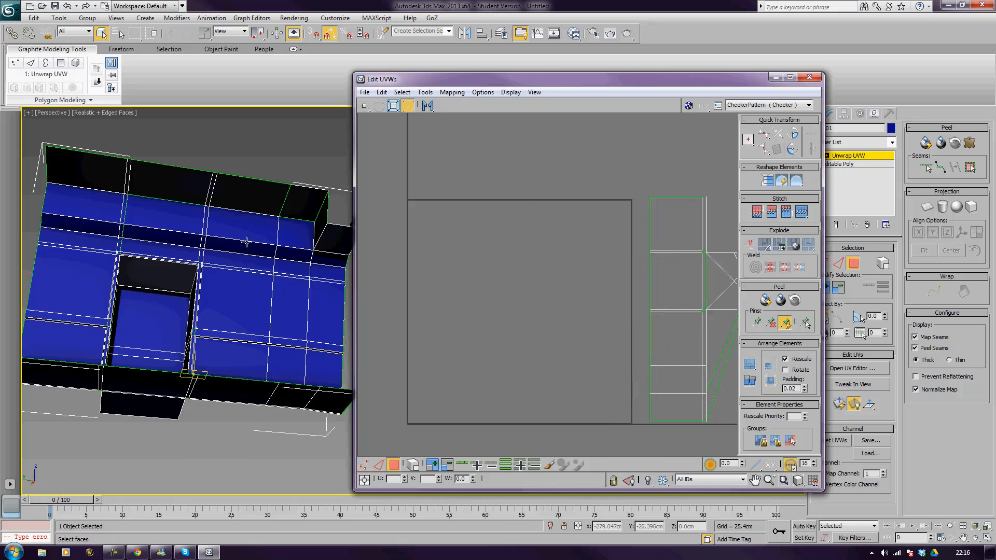
click(286, 200)
ctrl+click(219, 184)
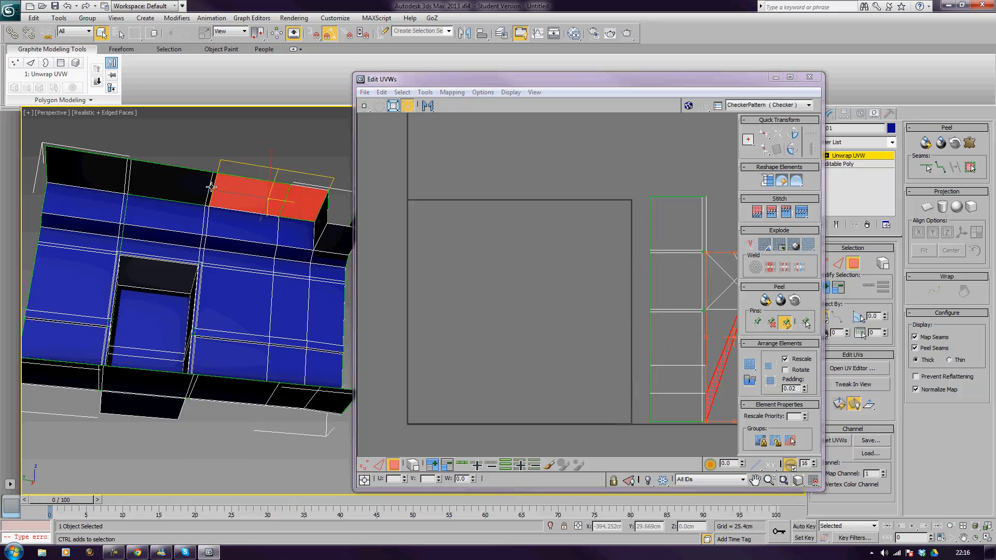
ctrl+click(131, 188)
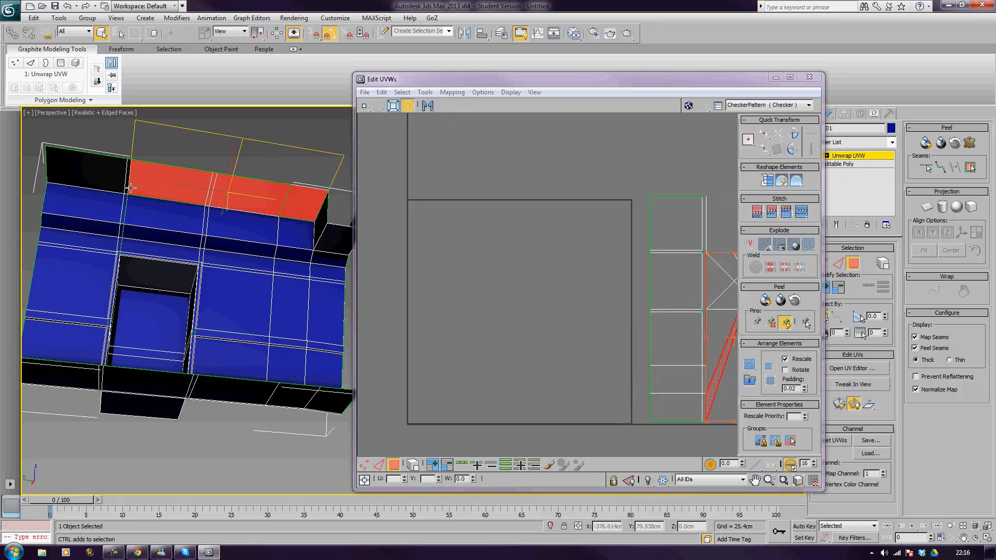
ctrl+click(104, 174)
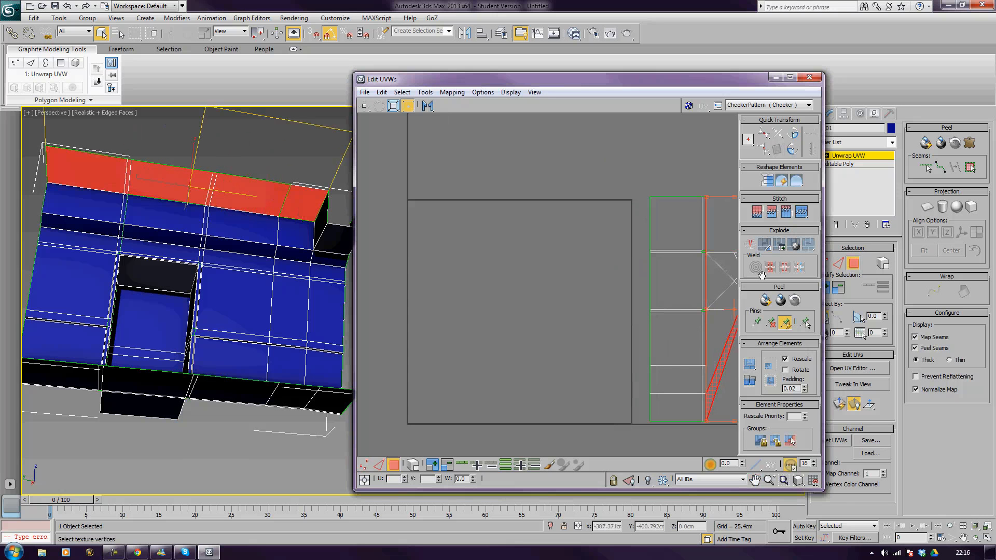
click(927, 207)
click(929, 208)
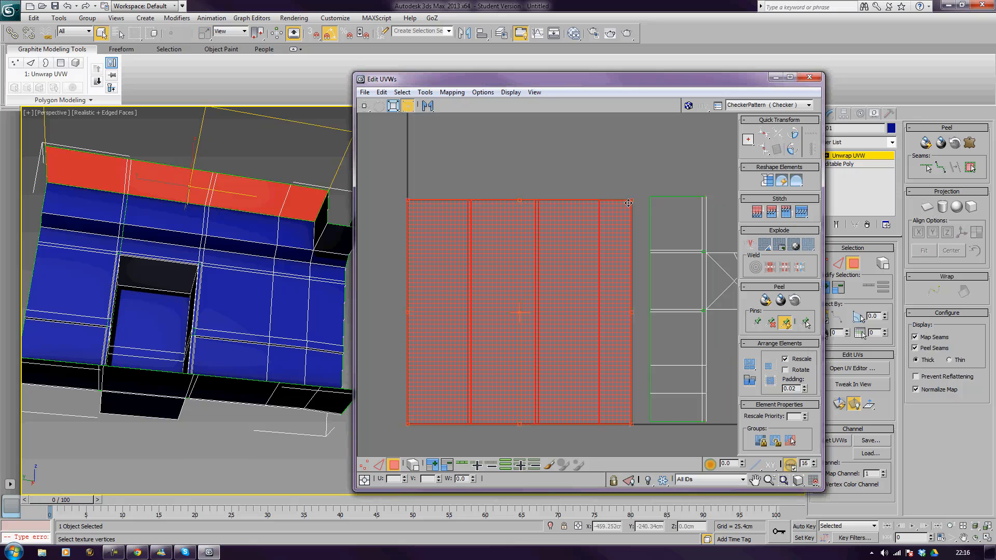
Step: Shrink the strip's UV island to its long, narrow proportions and place it in the UV square's upper-left corner
drag(628, 203, 579, 383)
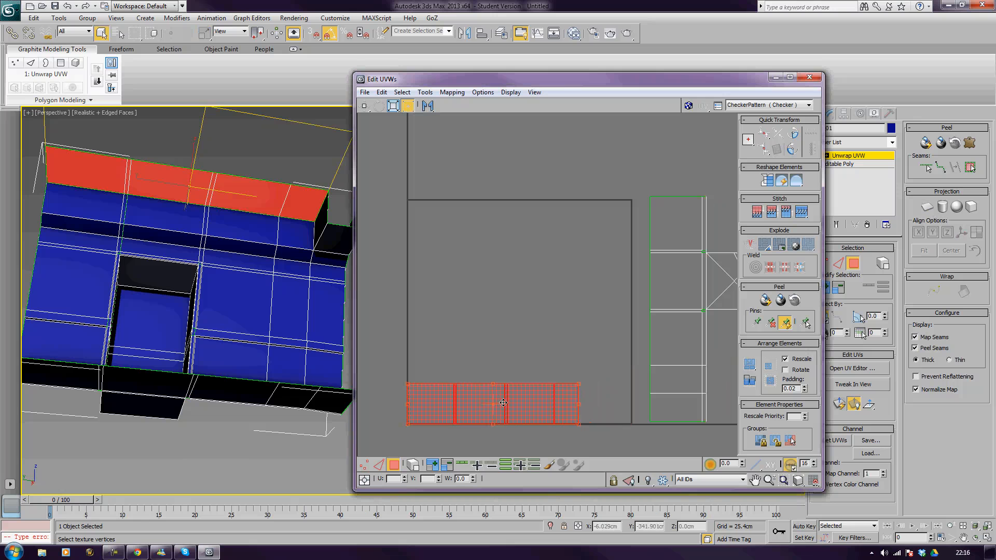
drag(503, 403, 504, 218)
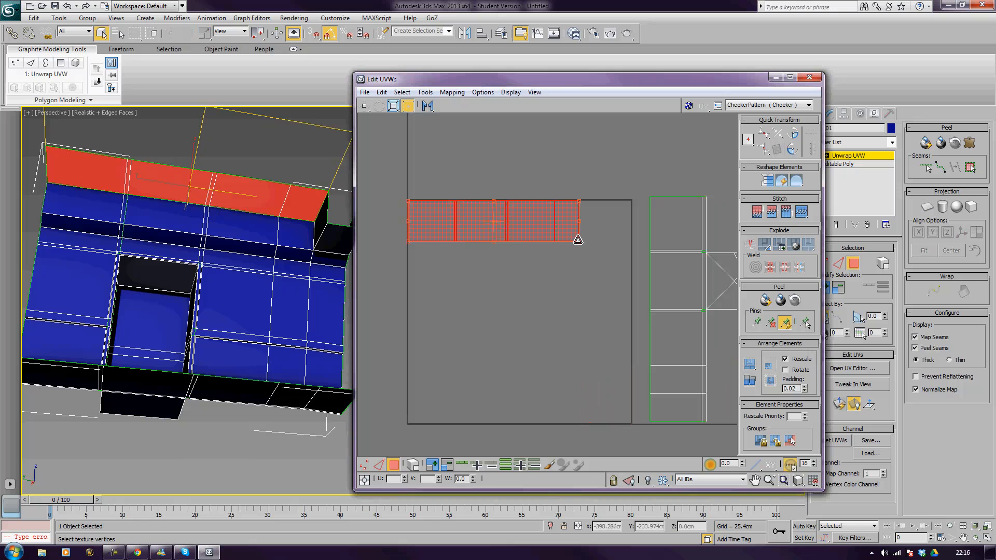
ctrl+drag(577, 239, 524, 230)
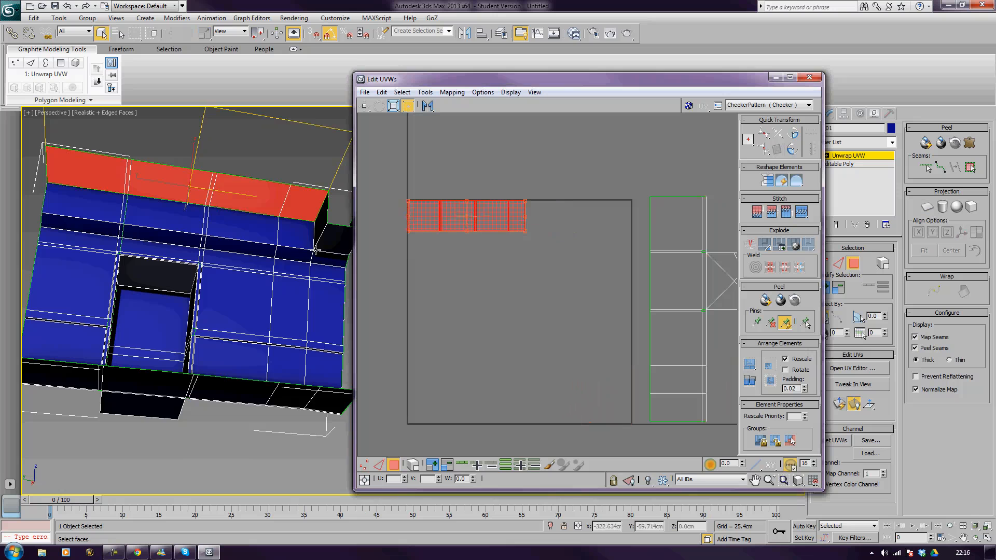
Step: Planar map the inner side and adjoining face of the small end box together, and scale their island to just over half size
middle_drag(300, 243, 274, 244)
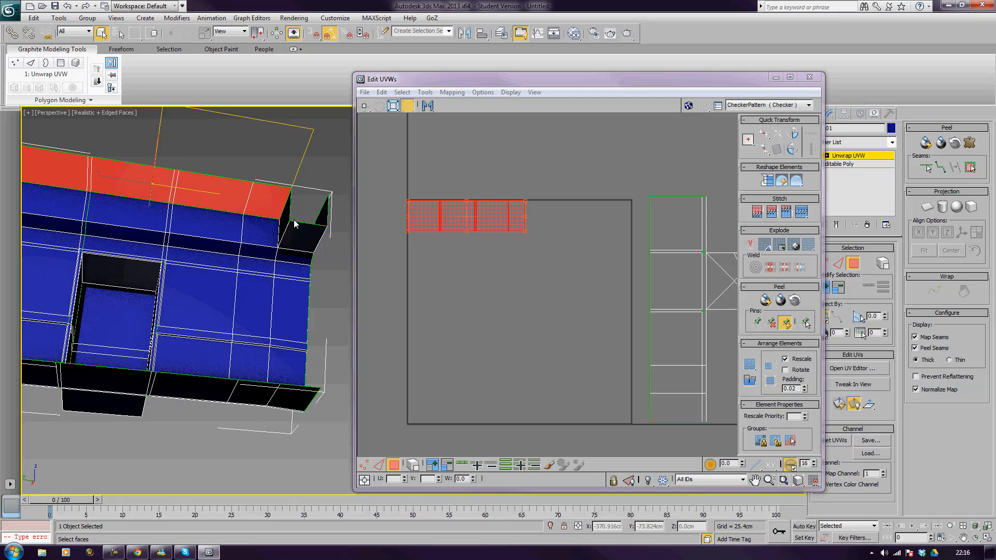
click(291, 228)
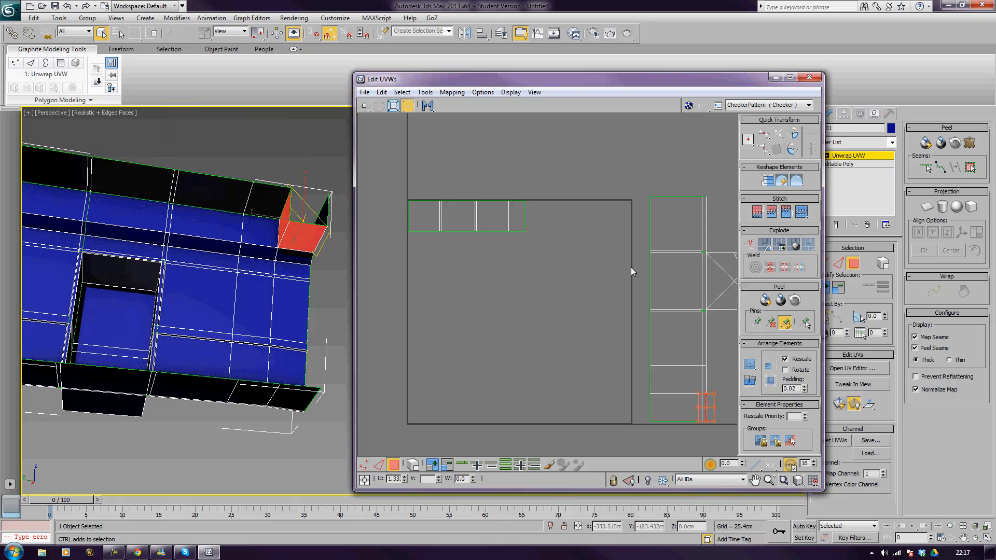
click(928, 208)
click(932, 211)
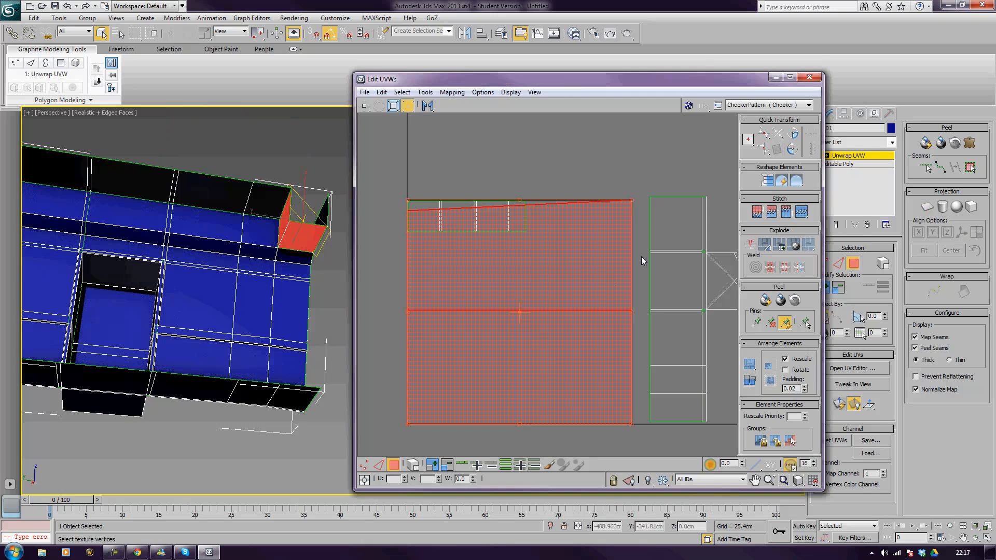
middle_drag(598, 290, 584, 309)
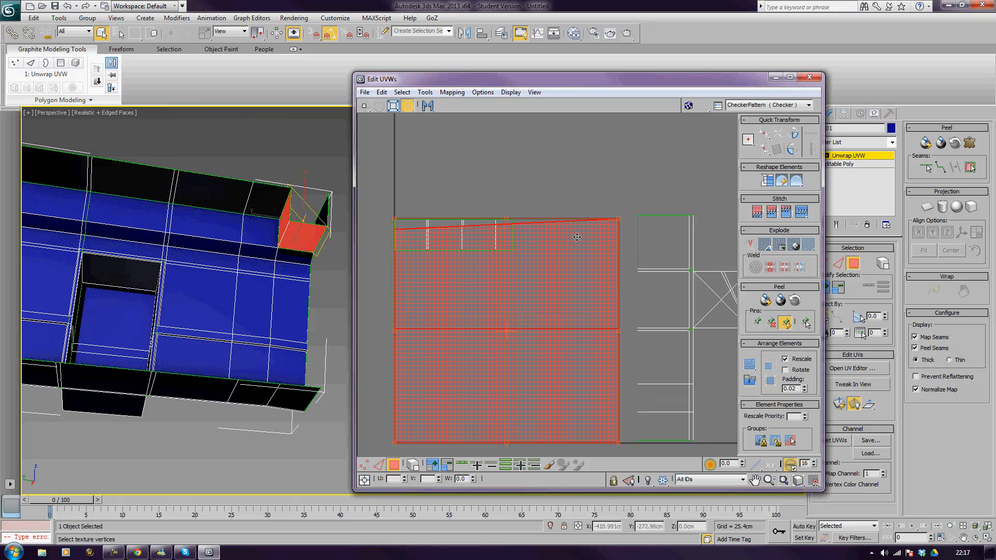
drag(619, 219, 522, 325)
Step: Planar map the outer end face of the small box, then shrink its island and place it beside the strip's island
alt+middle_drag(295, 305, 310, 216)
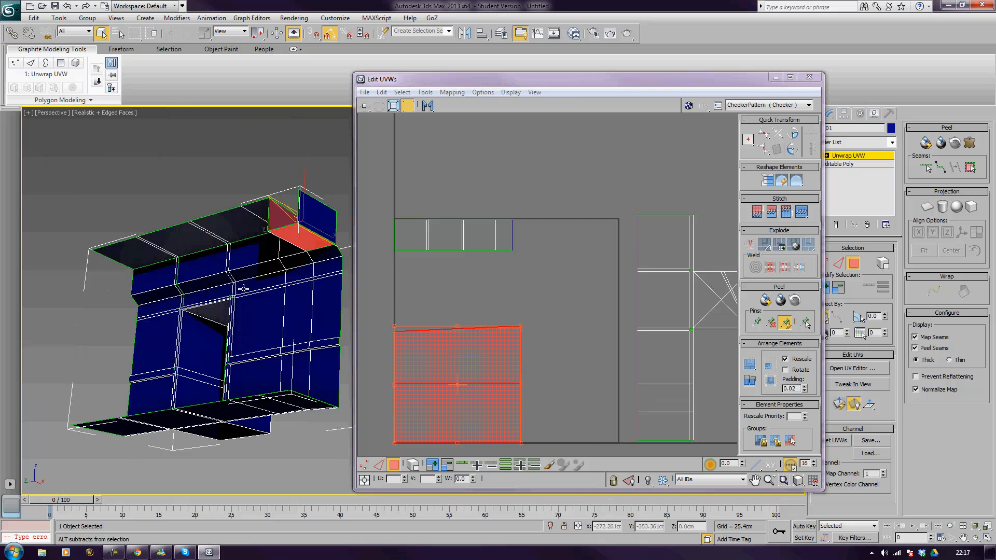
click(310, 215)
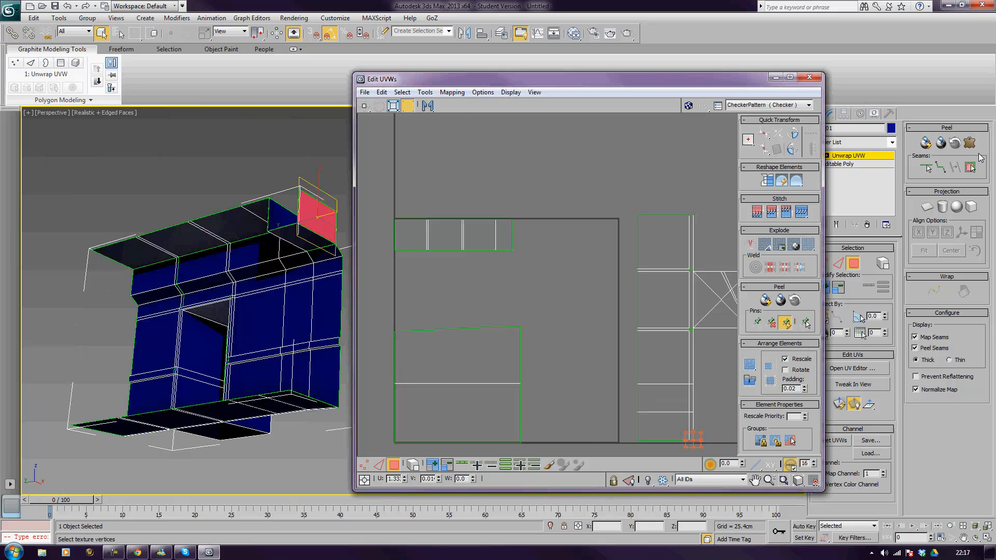
click(927, 206)
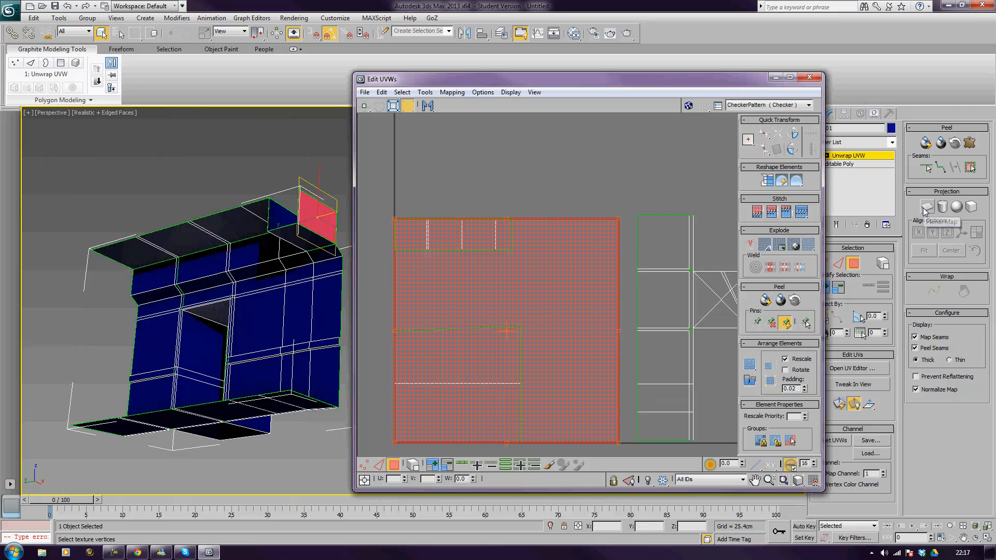
drag(618, 219, 580, 253)
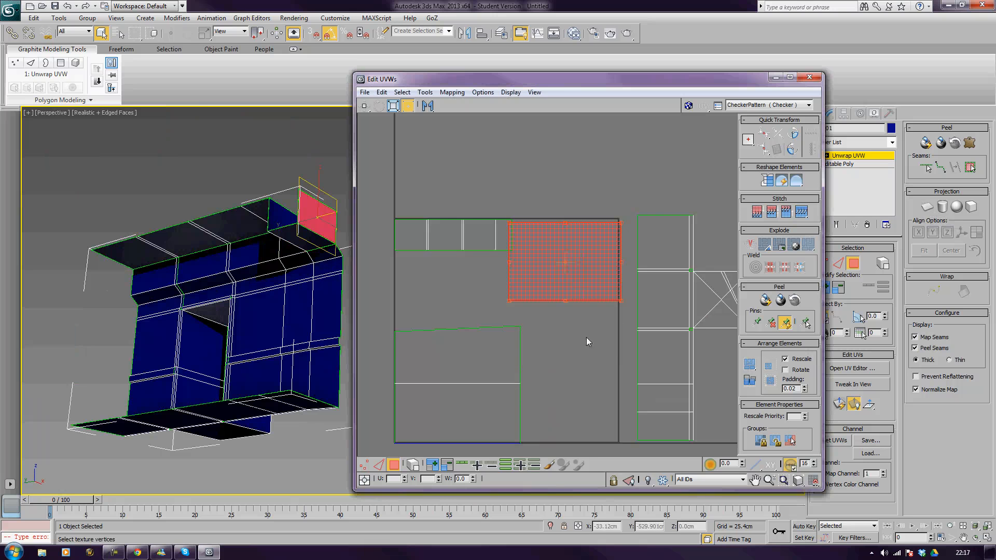
middle_drag(586, 337, 618, 299)
Step: Rotate the small box's two-face UV island by 180 degrees so its slanted edge faces down
alt+middle_drag(211, 282, 249, 270)
click(470, 318)
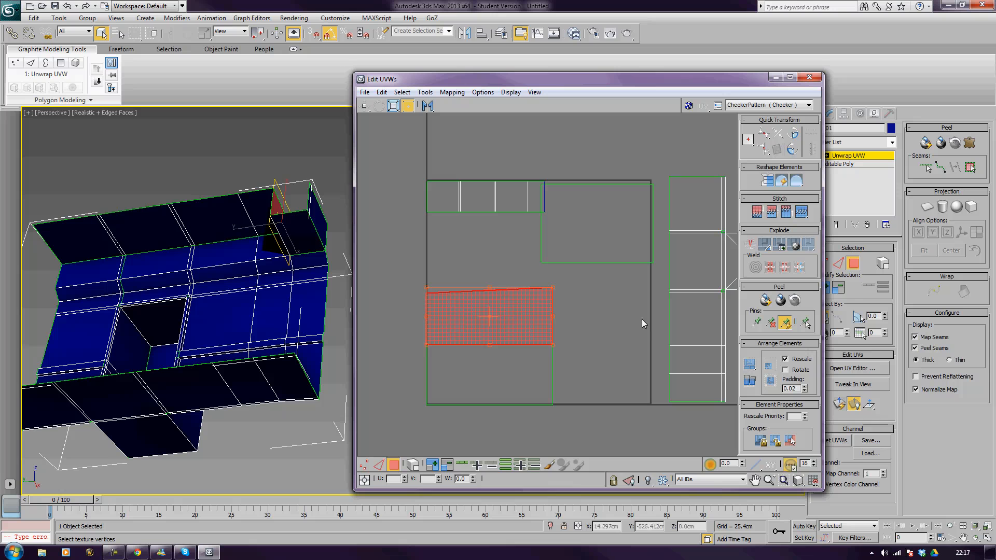
click(365, 464)
click(552, 287)
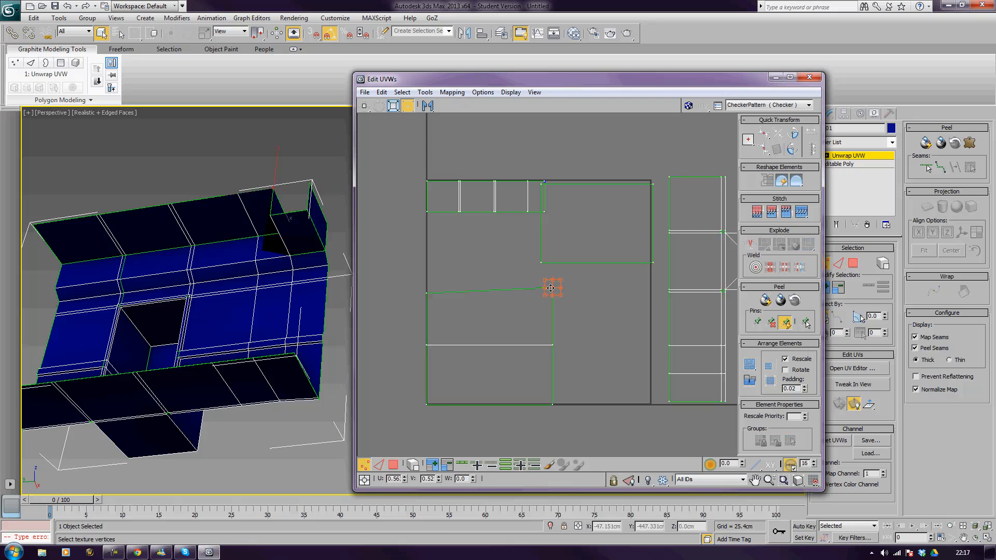
click(552, 404)
drag(405, 285, 588, 426)
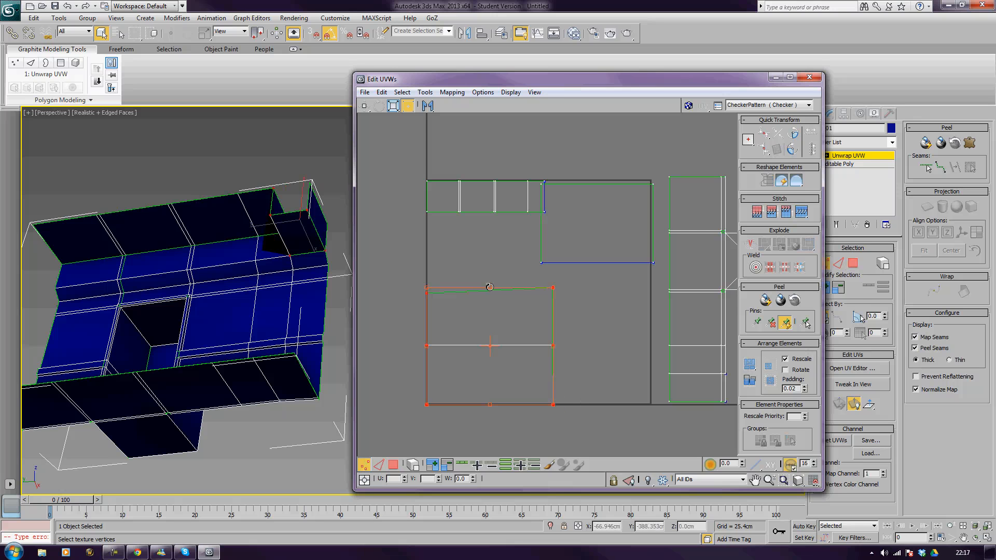
drag(490, 287, 612, 543)
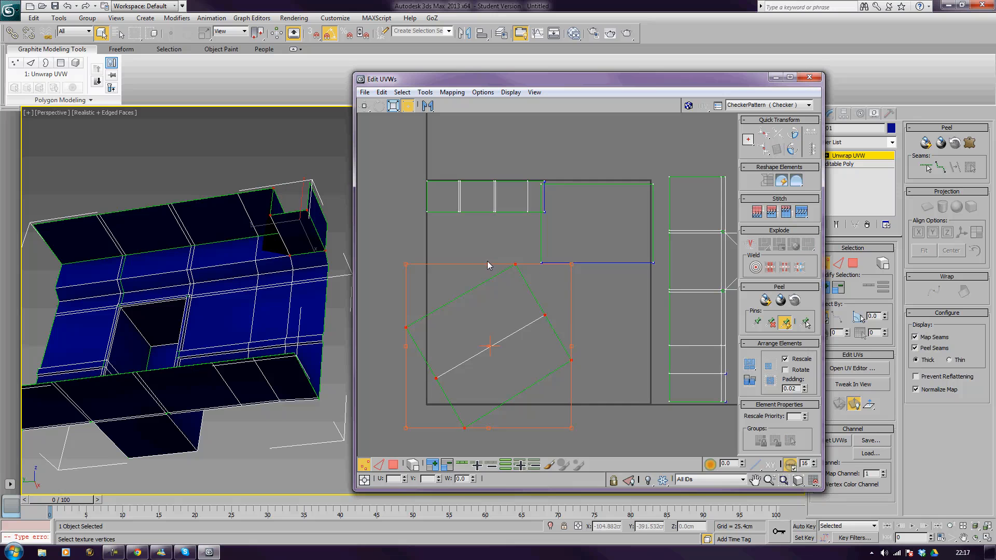
drag(488, 263, 530, 270)
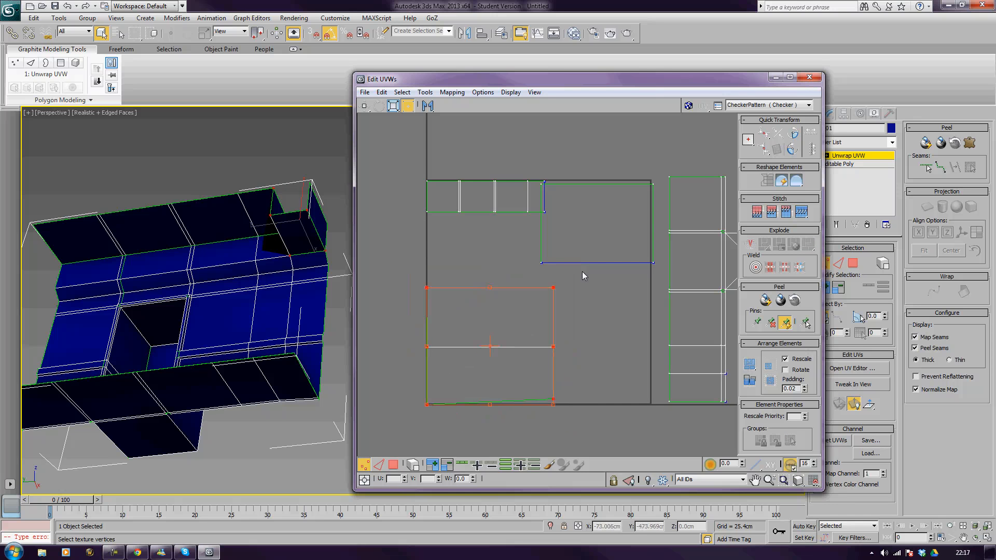
Step: Straighten the two-face island's slanted lower edge by flattening its vertices onto one horizontal line
drag(453, 390, 397, 389)
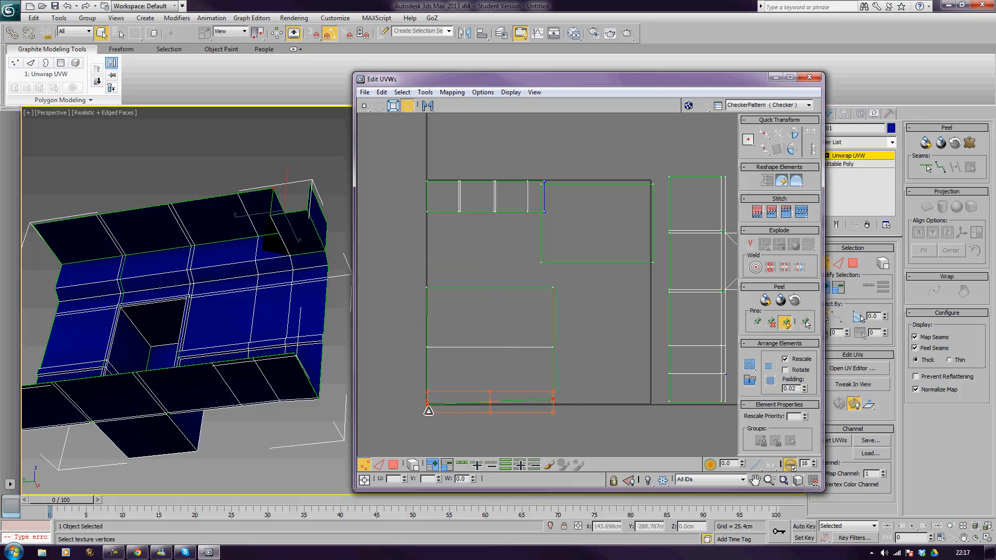
drag(428, 410, 428, 404)
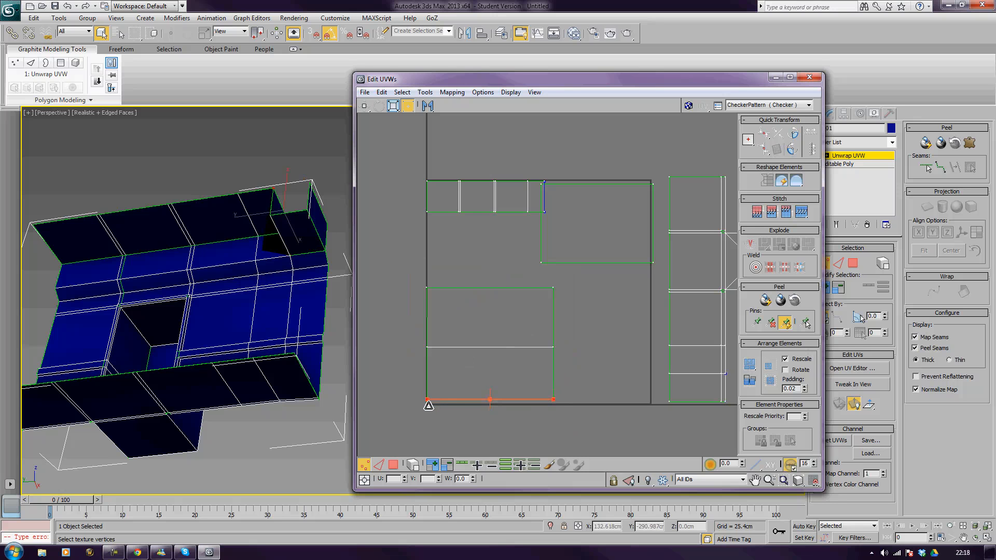
click(586, 370)
Step: Move the two-face island toward the UV square's lower right and place the end-face island directly above it
drag(568, 277, 415, 408)
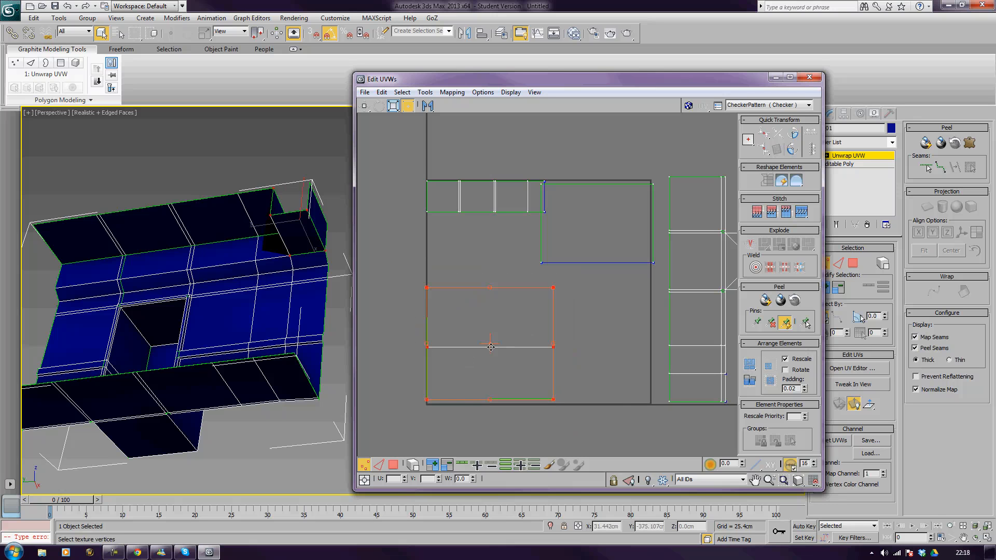
drag(491, 347, 566, 372)
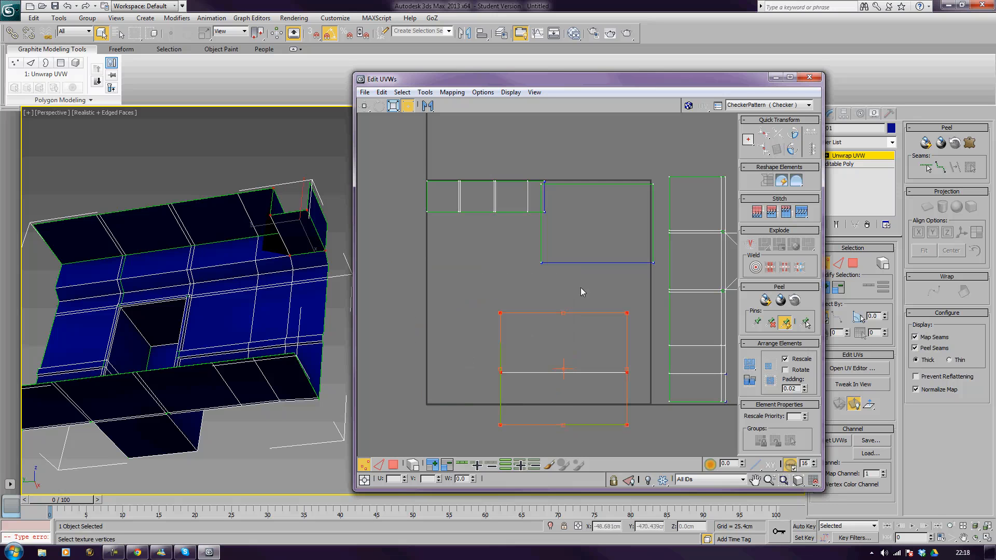
click(392, 465)
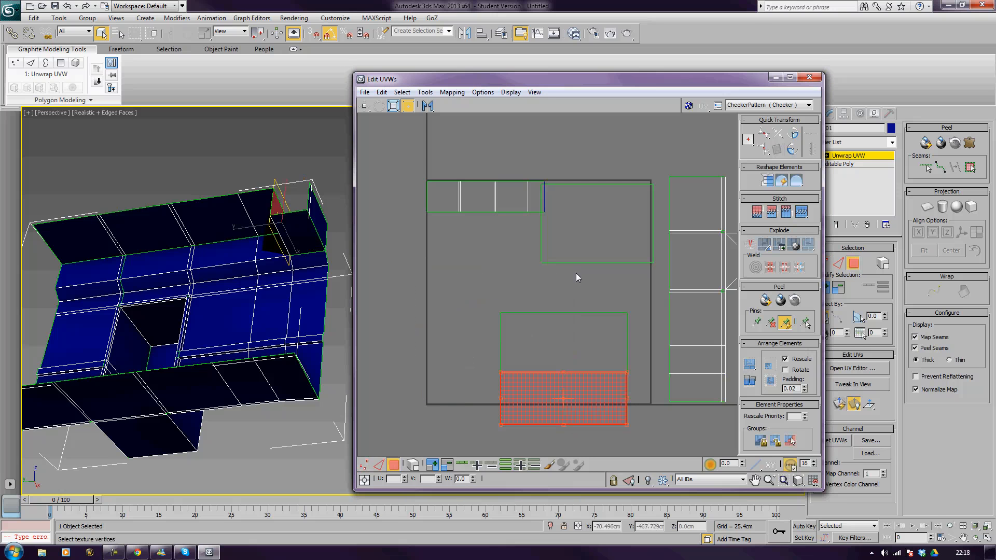
click(597, 228)
drag(596, 222, 563, 266)
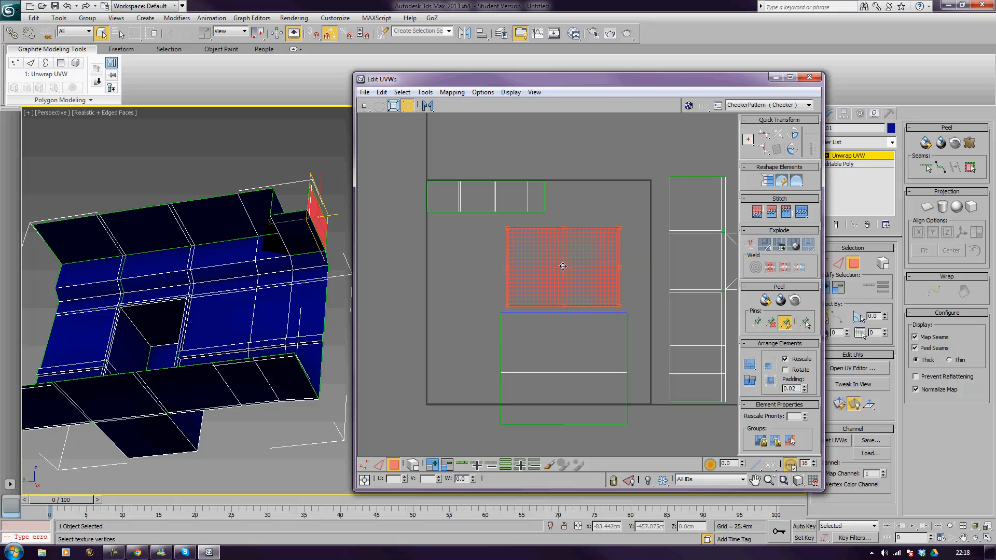
click(440, 321)
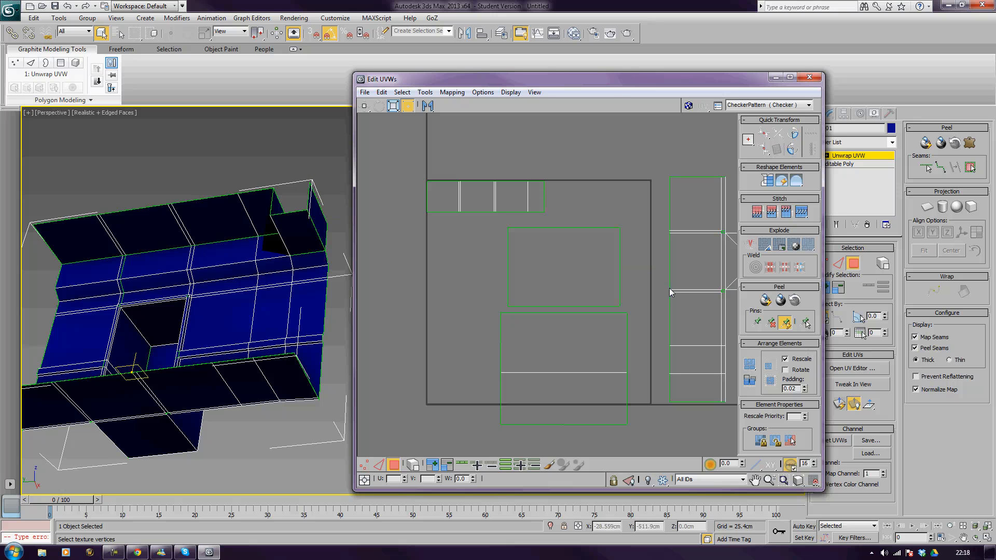
Step: Target weld the end-face island's two lower corners onto the two-face island's matching upper corners
click(364, 465)
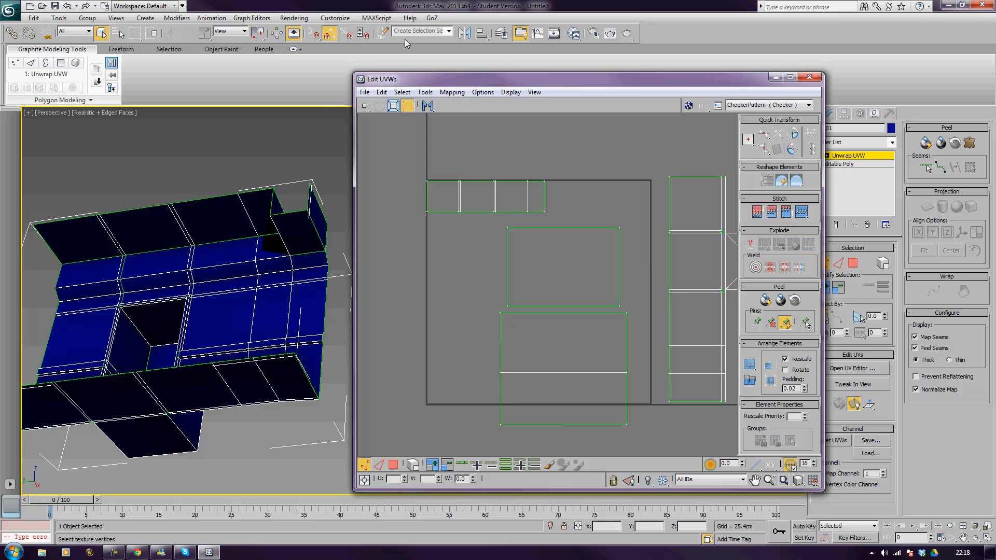
click(424, 92)
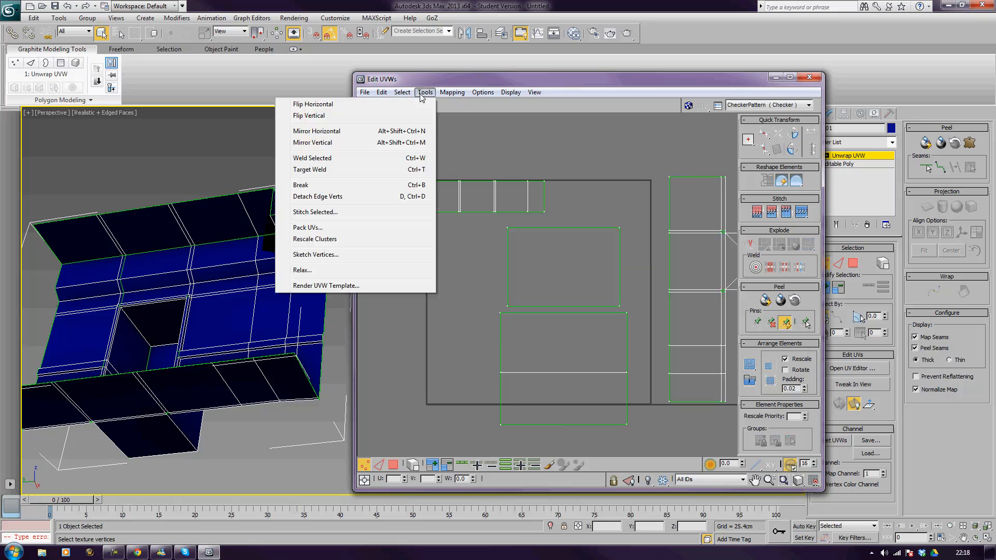
click(334, 170)
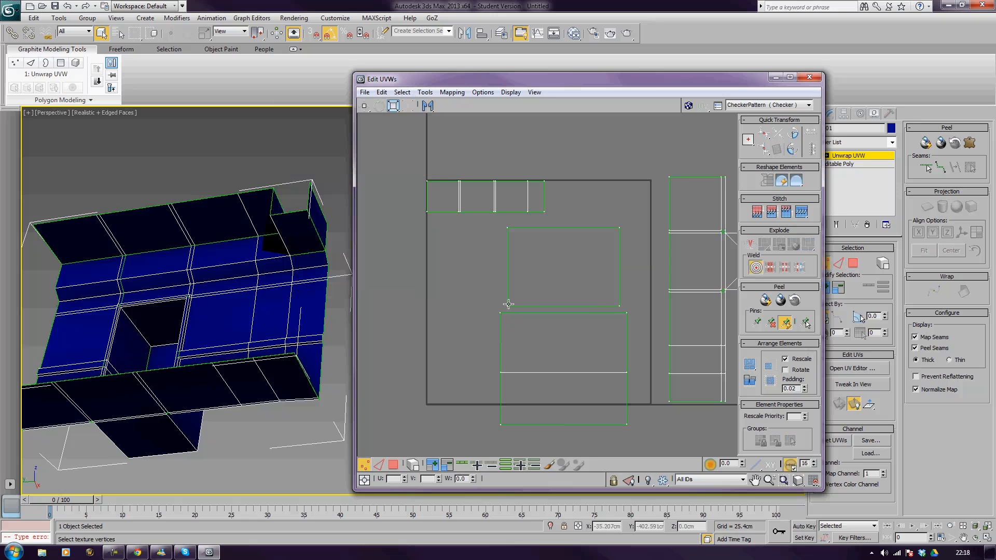
drag(508, 305, 500, 313)
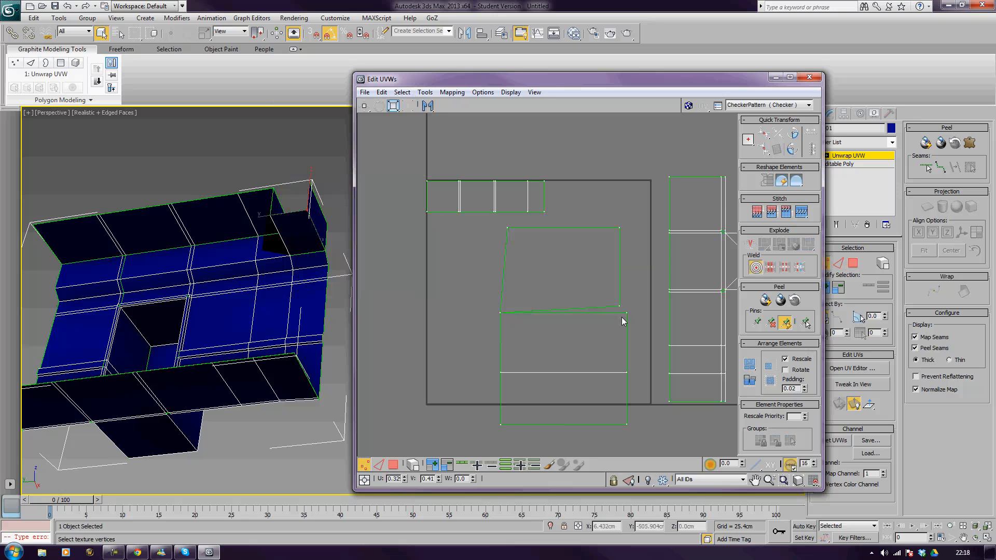
drag(621, 310, 626, 312)
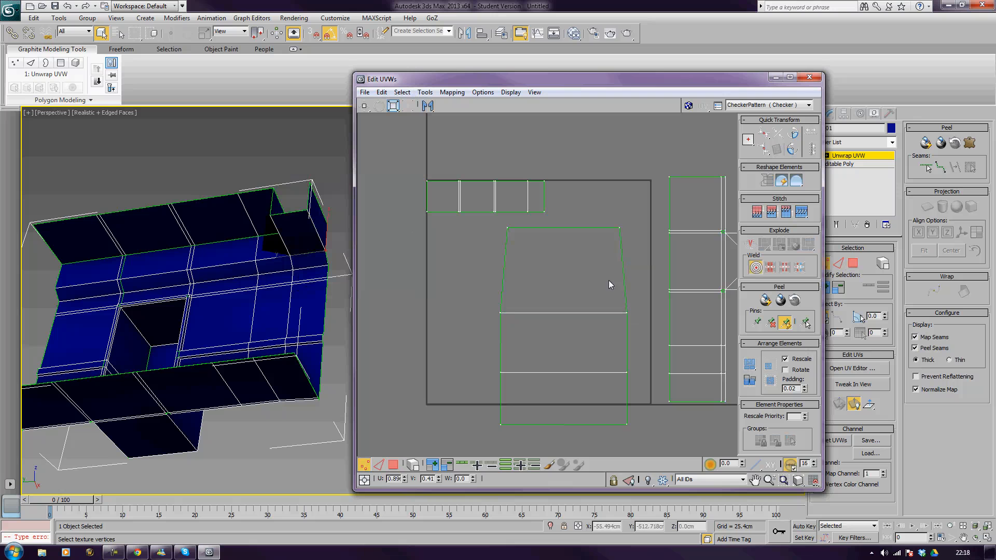
Step: Select all three faces of the joined small-box island and straighten them into a rectangular grid
click(393, 465)
click(565, 260)
ctrl+click(561, 333)
ctrl+click(555, 399)
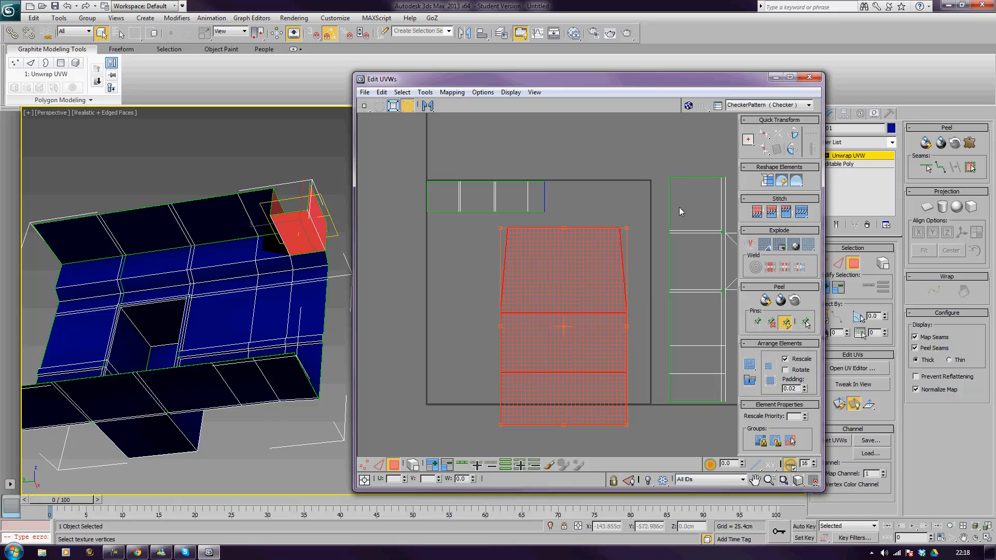
click(771, 181)
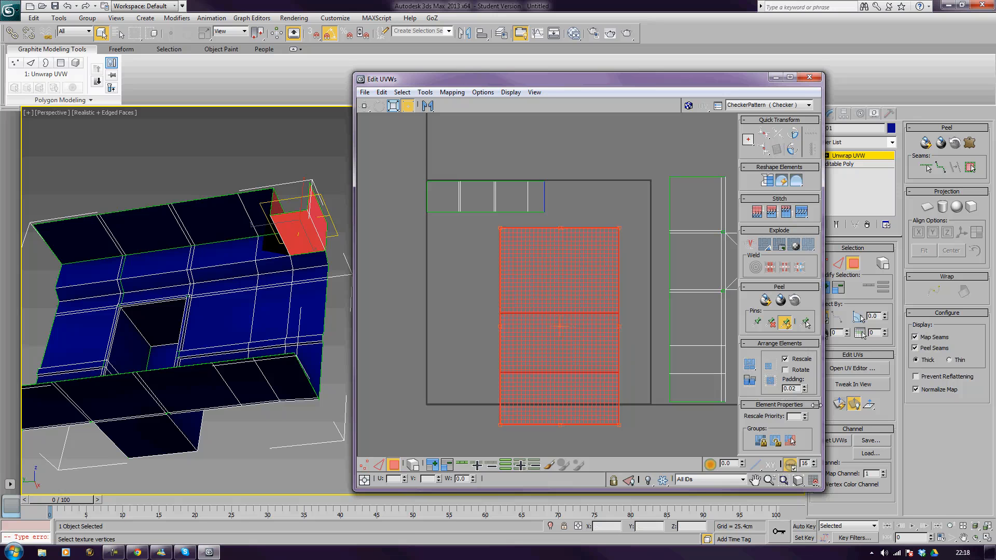
Step: Shorten the small-box island's uppermost face by moving its top edge vertices straight down
click(364, 465)
drag(486, 222, 630, 254)
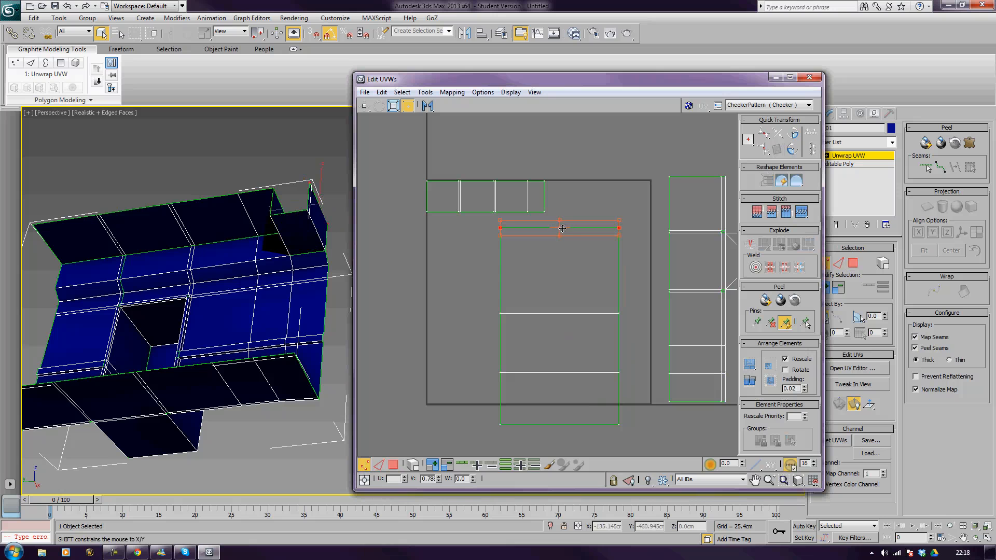
drag(562, 229, 560, 258)
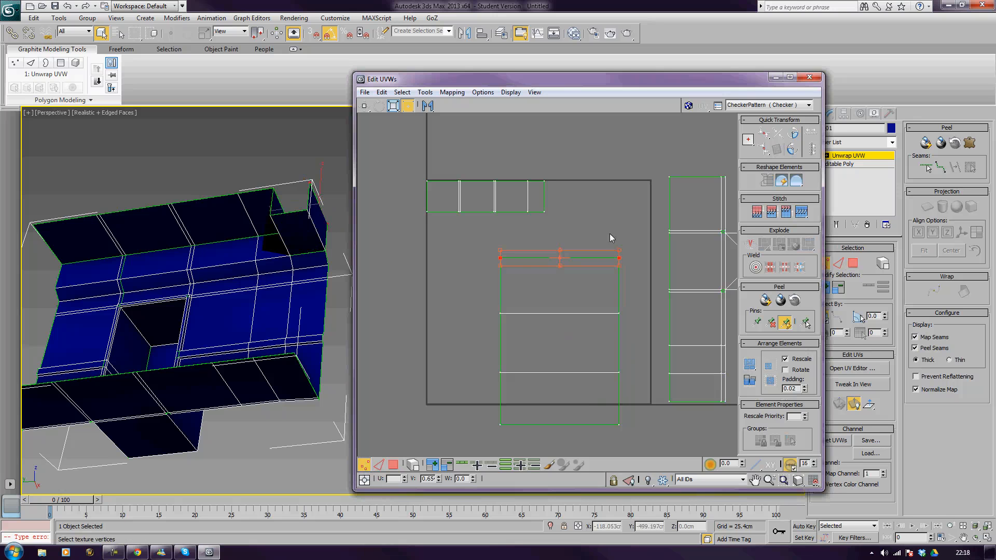
Step: Shrink the small-box island, rotate it by 90 degrees and place it beside the strip island along the UV square's upper edge
drag(631, 230, 467, 432)
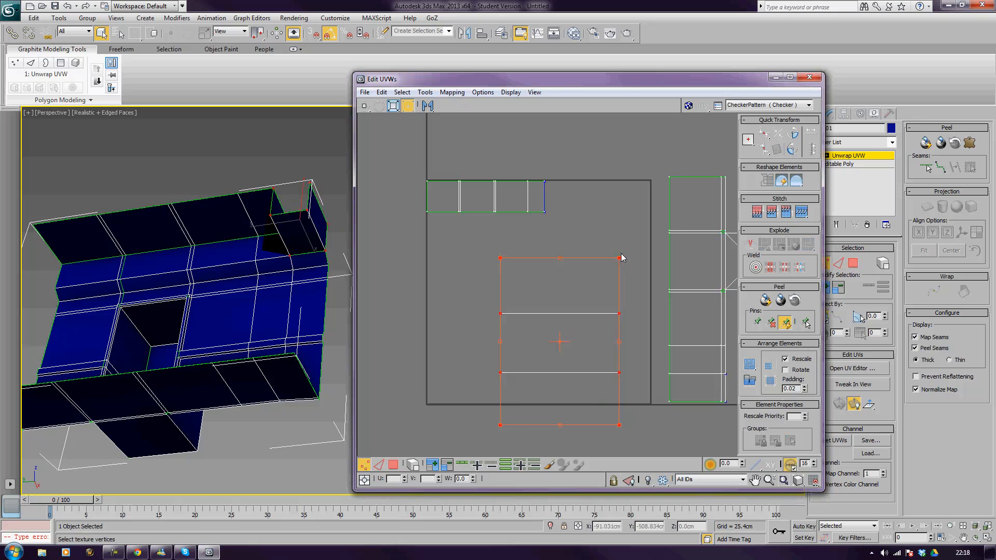
drag(617, 258, 524, 360)
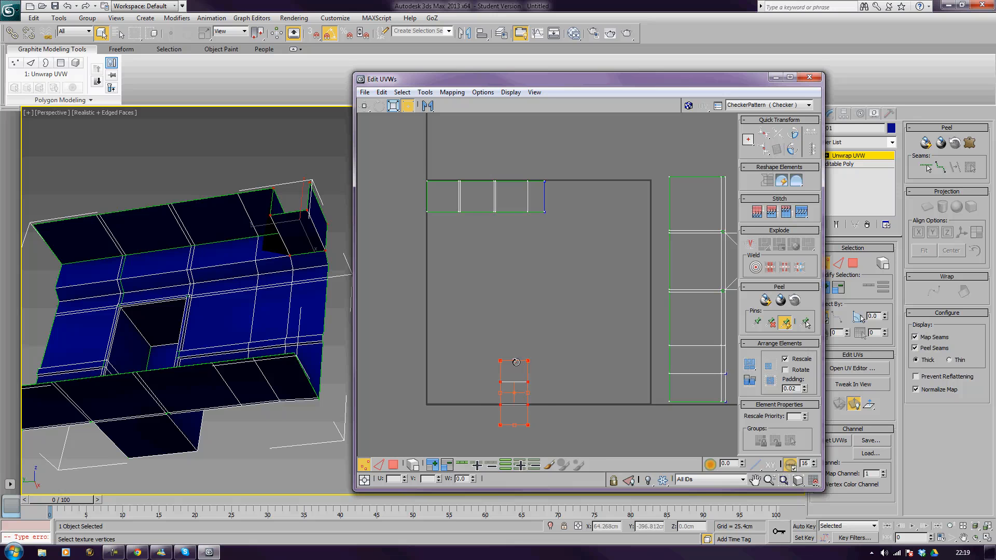
drag(516, 362, 453, 393)
drag(516, 393, 585, 198)
click(616, 232)
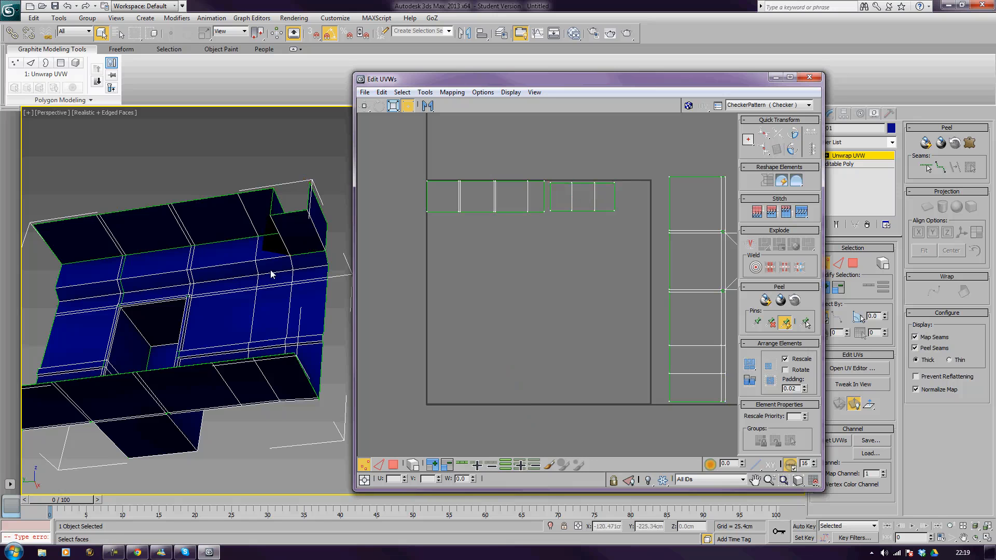
Step: Select the wall's face column beside the doorway, including its upper band, and the lower wall panels on both sides of the opening
alt+middle_drag(269, 269, 283, 310)
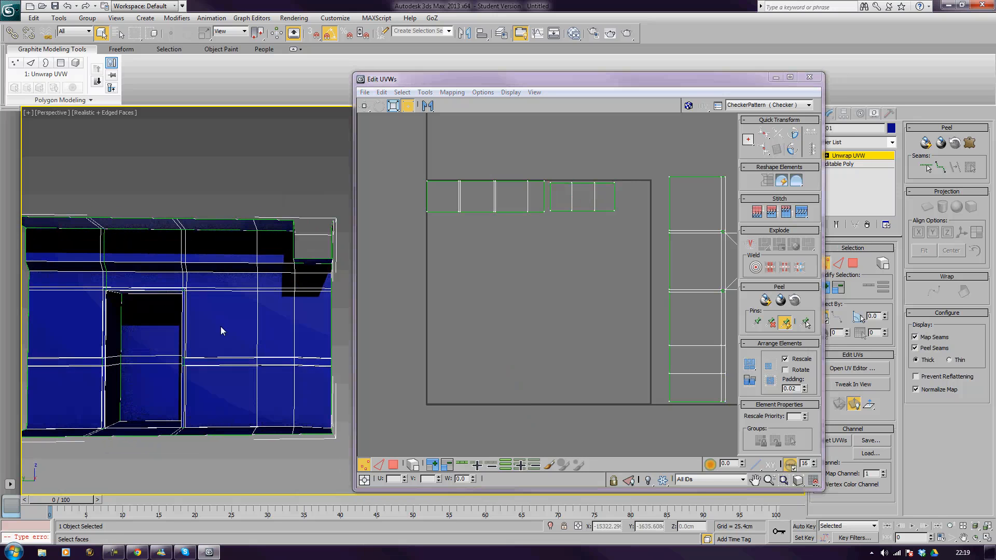
mouse_move(220, 329)
alt+middle_down()
mouse_move(298, 334)
mouse_move(218, 327)
alt+middle_up()
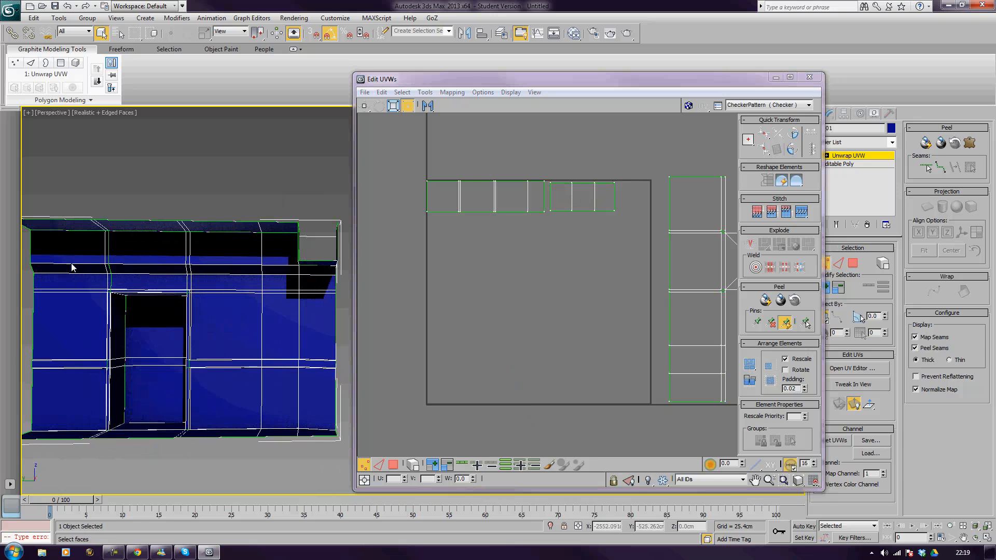
click(394, 465)
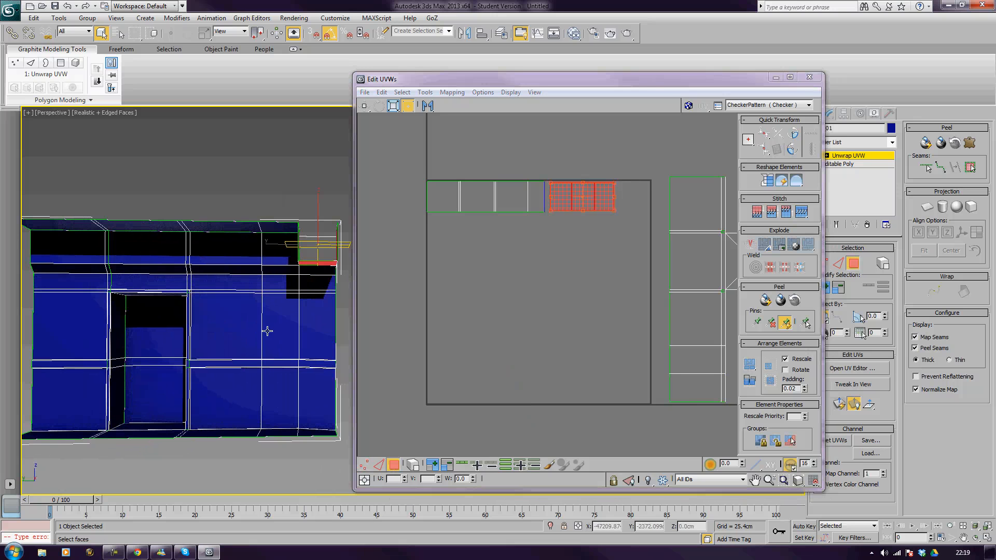
click(50, 262)
ctrl+click(60, 281)
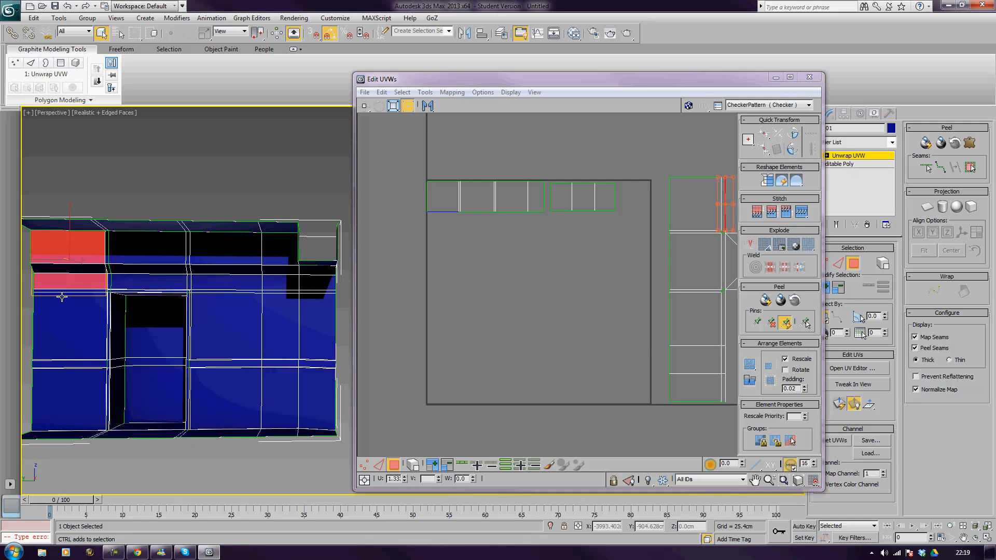
ctrl+click(63, 311)
ctrl+click(71, 365)
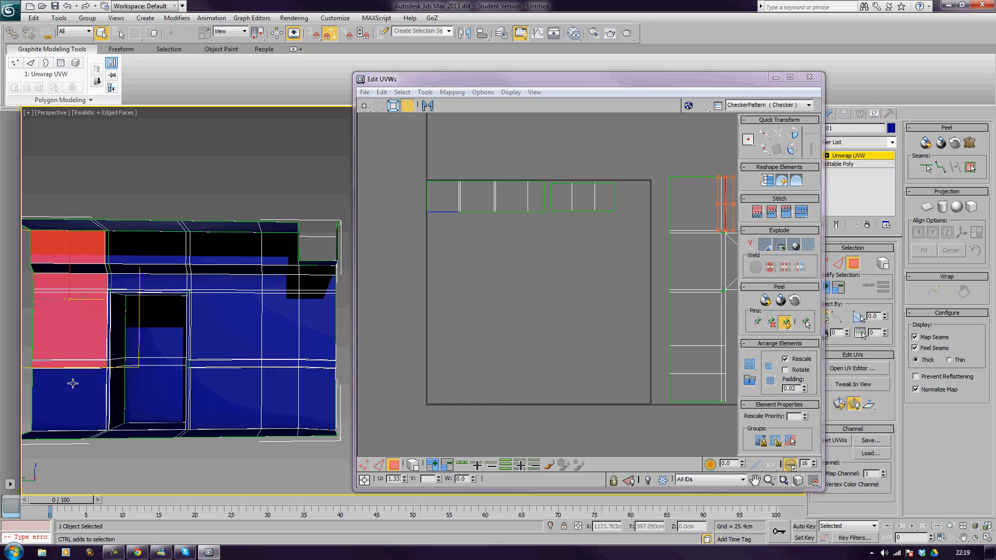
ctrl+click(102, 419)
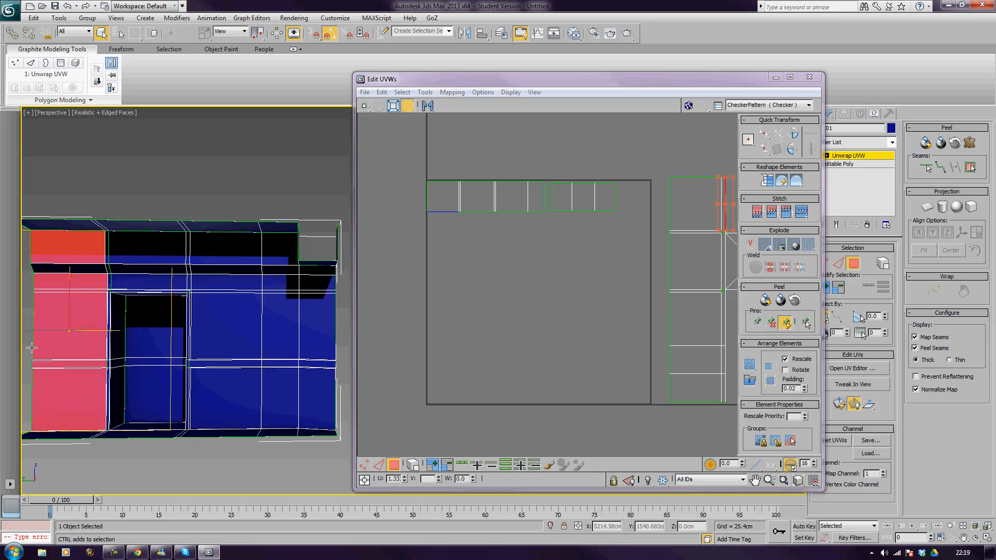
ctrl+drag(26, 347, 61, 388)
ctrl+drag(347, 356, 235, 389)
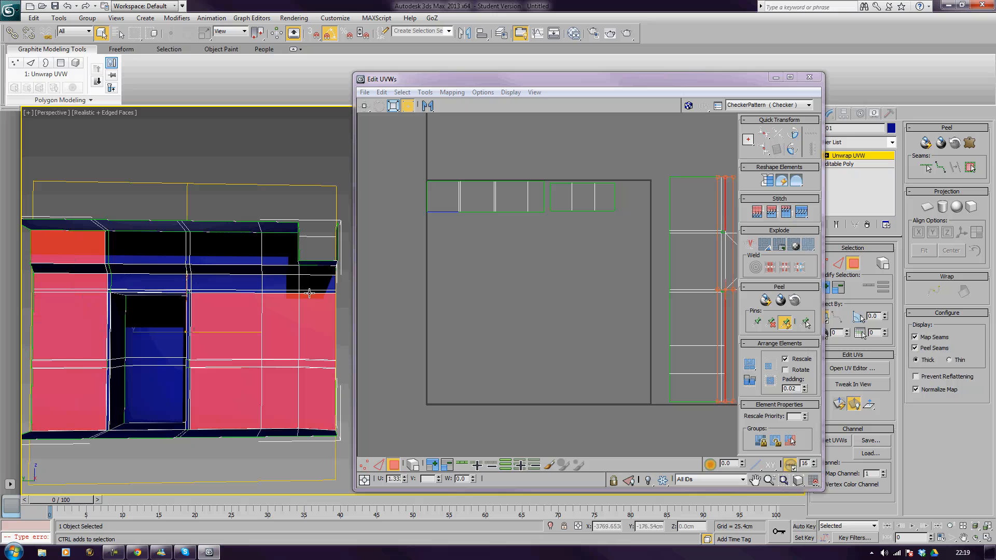
Step: Add the wall faces above the doorway, the whole upper band and the narrow faces between panels to the selection
ctrl+drag(346, 274, 212, 304)
ctrl+drag(337, 283, 141, 269)
ctrl+click(153, 255)
ctrl+click(228, 257)
ctrl+click(277, 252)
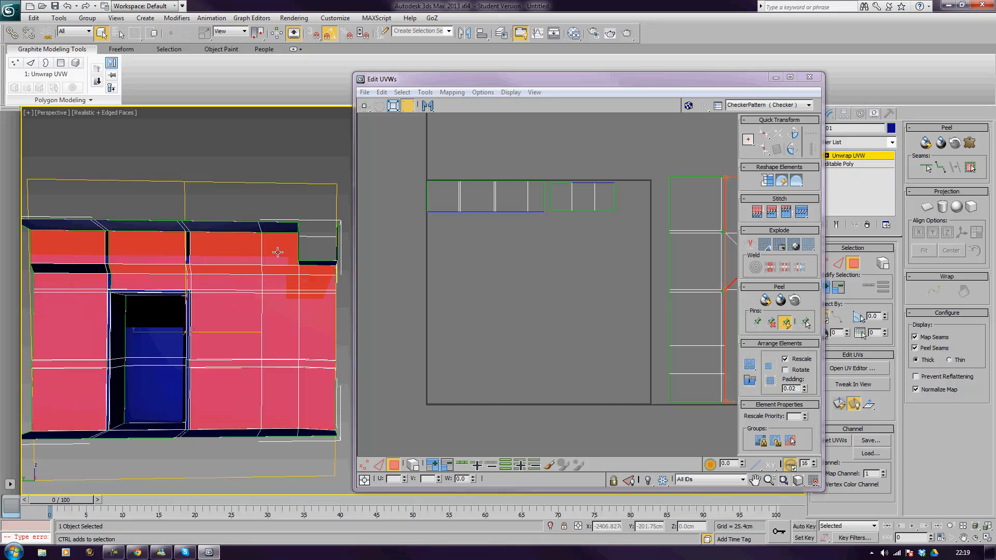
ctrl+click(109, 279)
ctrl+click(108, 256)
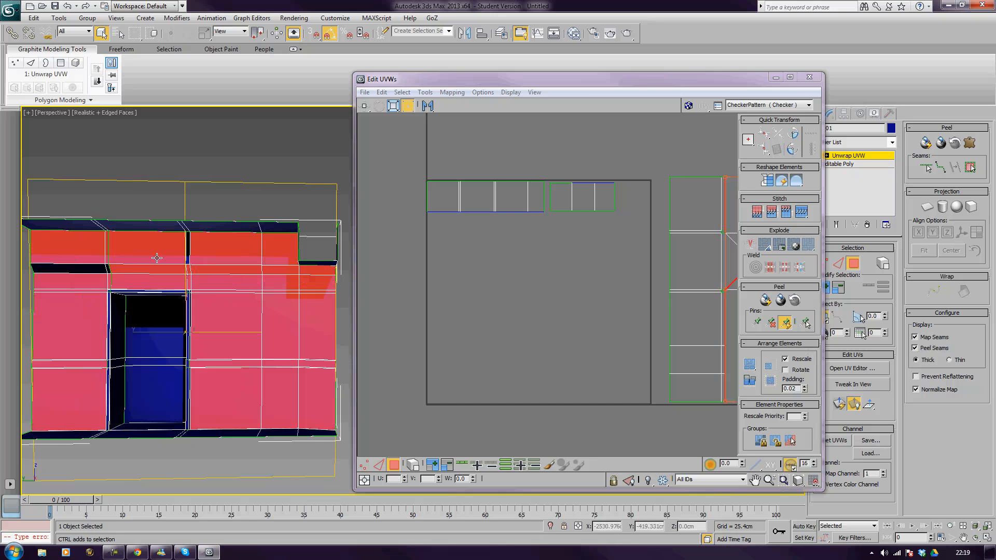
ctrl+click(188, 254)
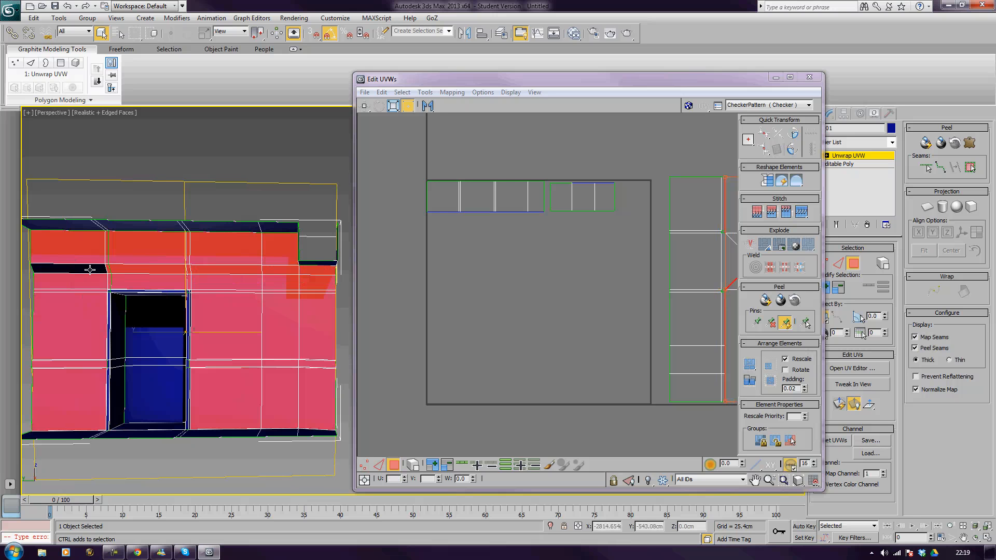
ctrl+click(107, 269)
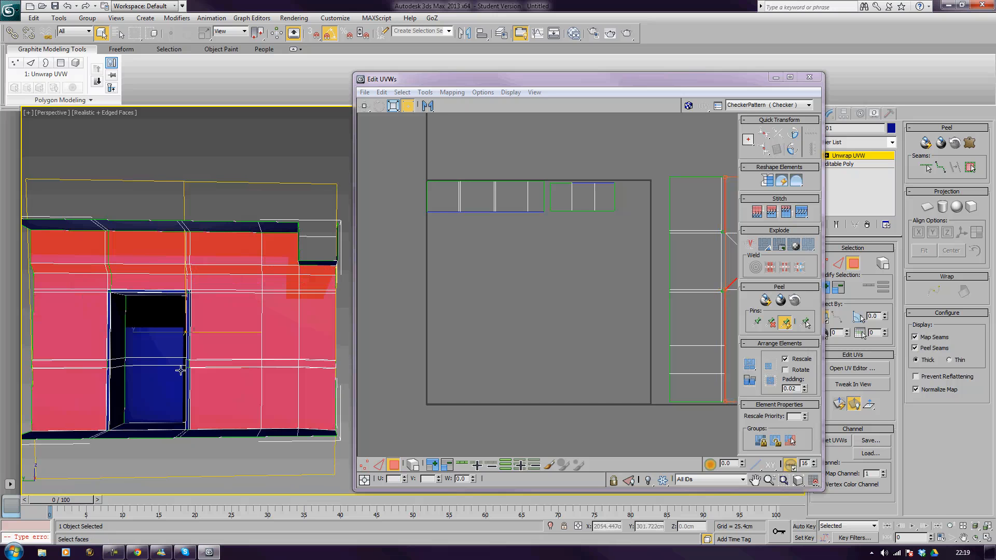
middle_drag(181, 371, 188, 343)
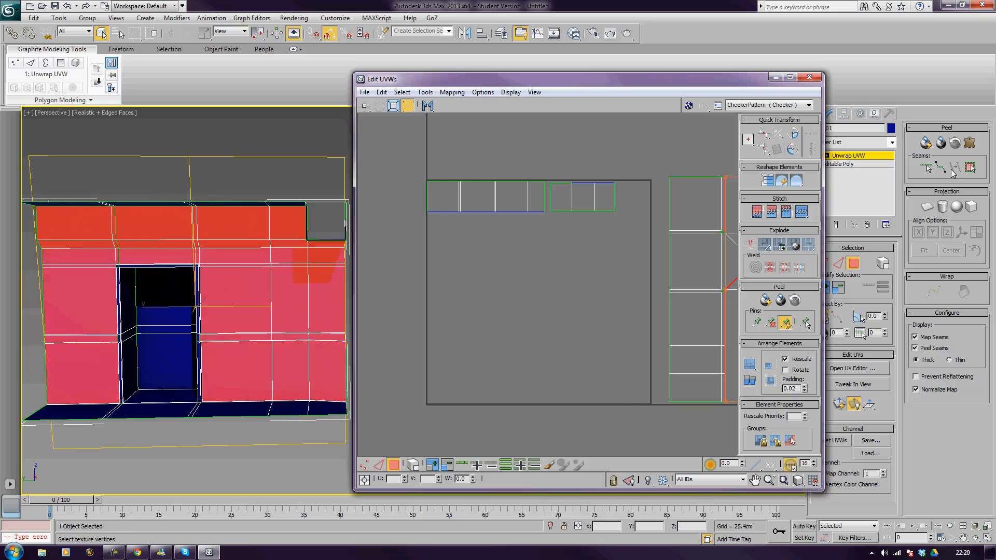
Step: Planar map the selected wall faces, then shrink their island and place it directly below the strip island
click(926, 210)
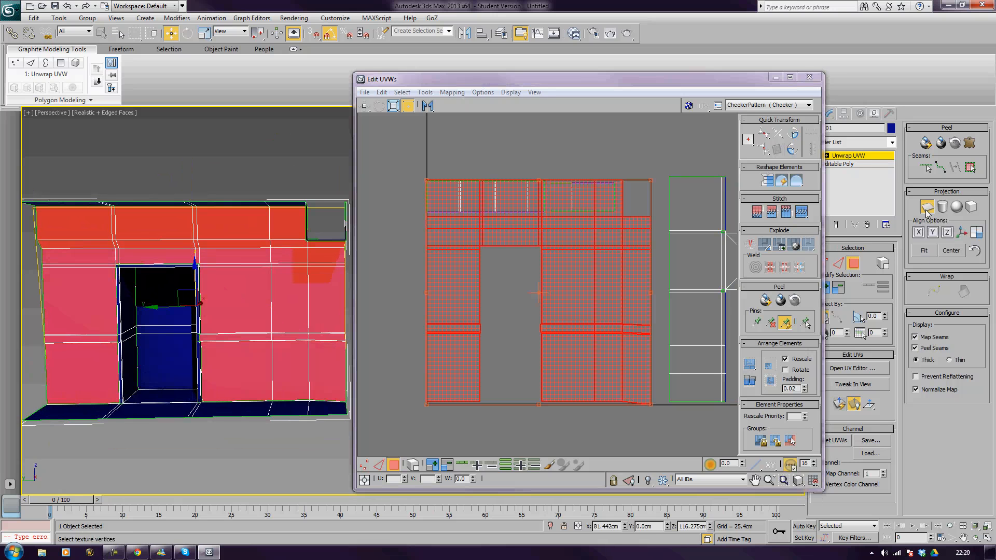
click(926, 210)
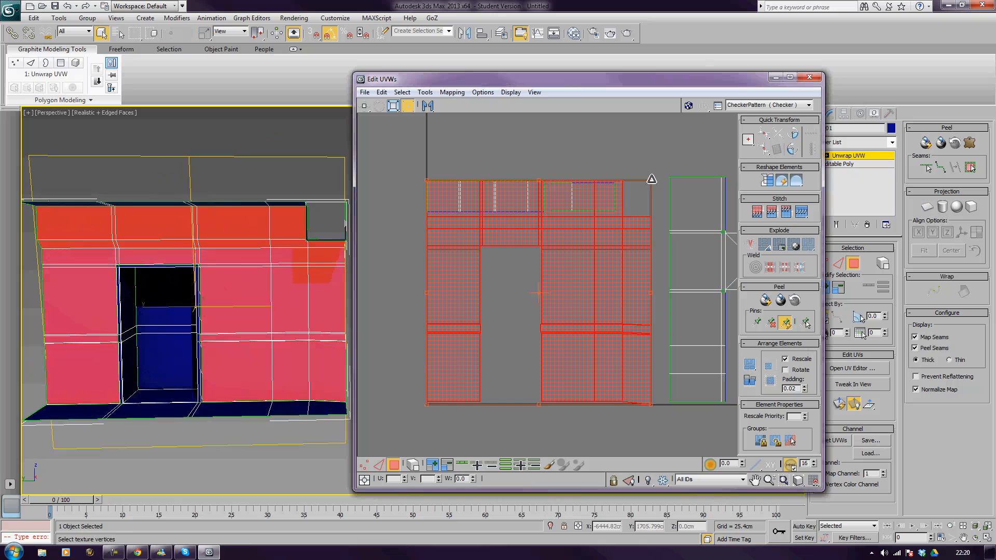
drag(651, 179, 586, 289)
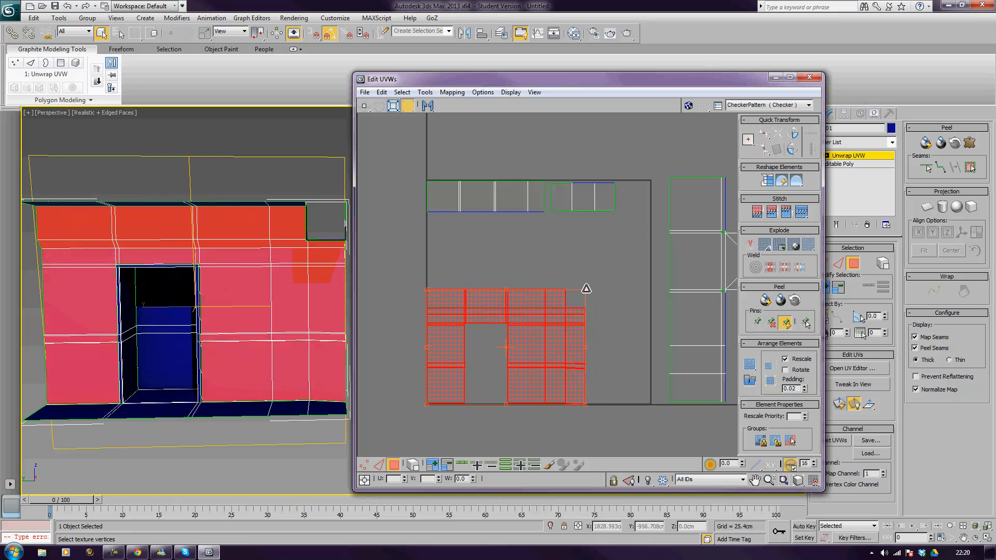
drag(541, 326, 542, 252)
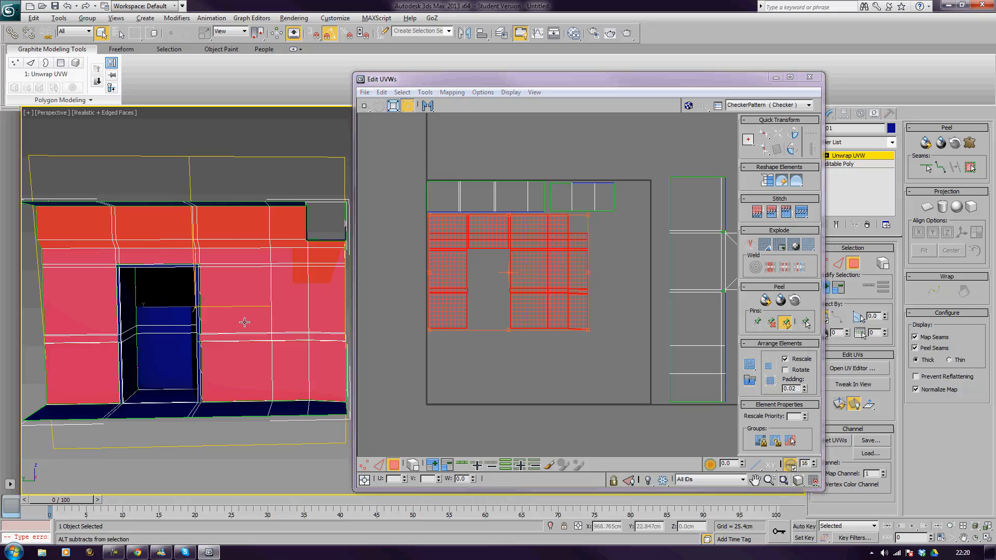
Step: Select the doorway's floor face together with the full corridor floor strip and planar map them
alt+middle_drag(245, 324, 231, 366)
click(173, 367)
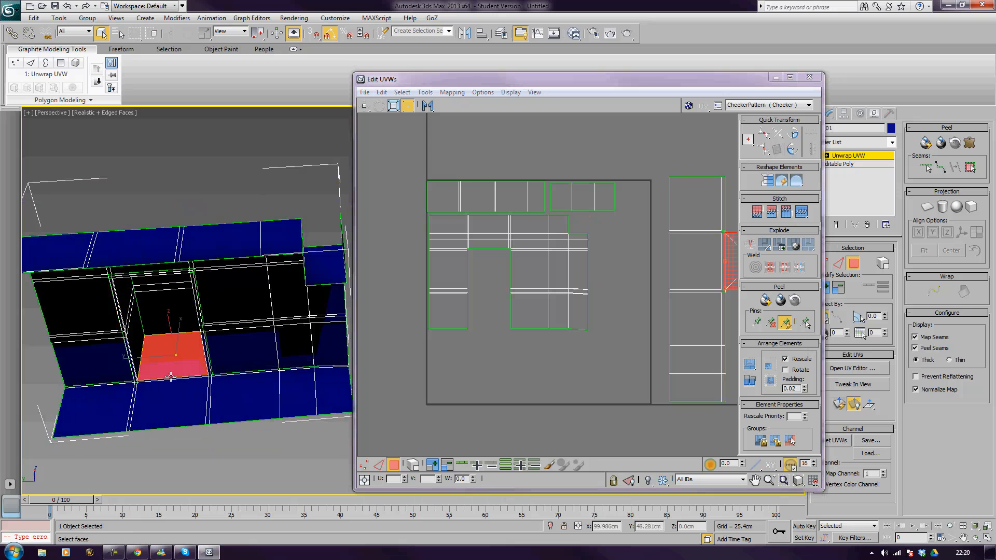
ctrl+click(121, 403)
ctrl+drag(167, 444, 357, 397)
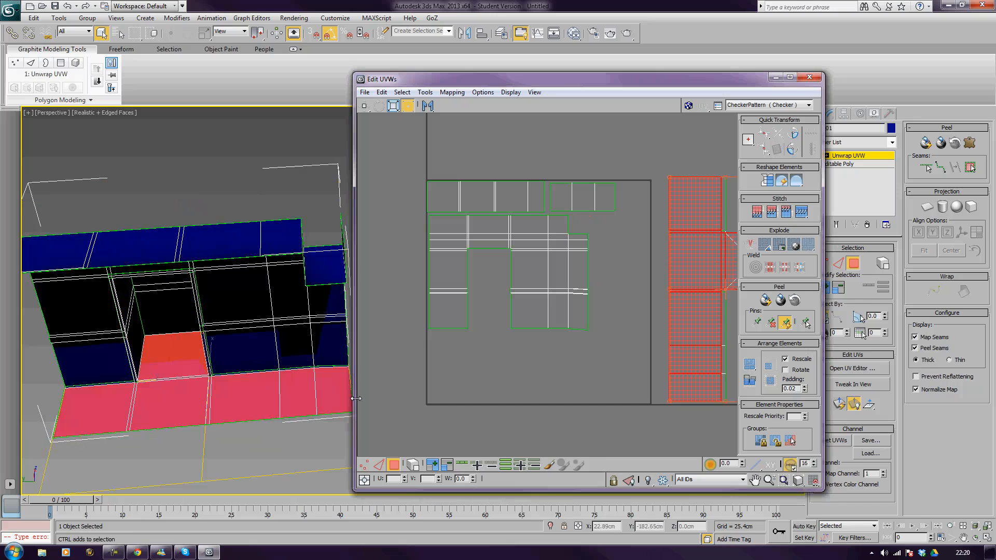
click(928, 207)
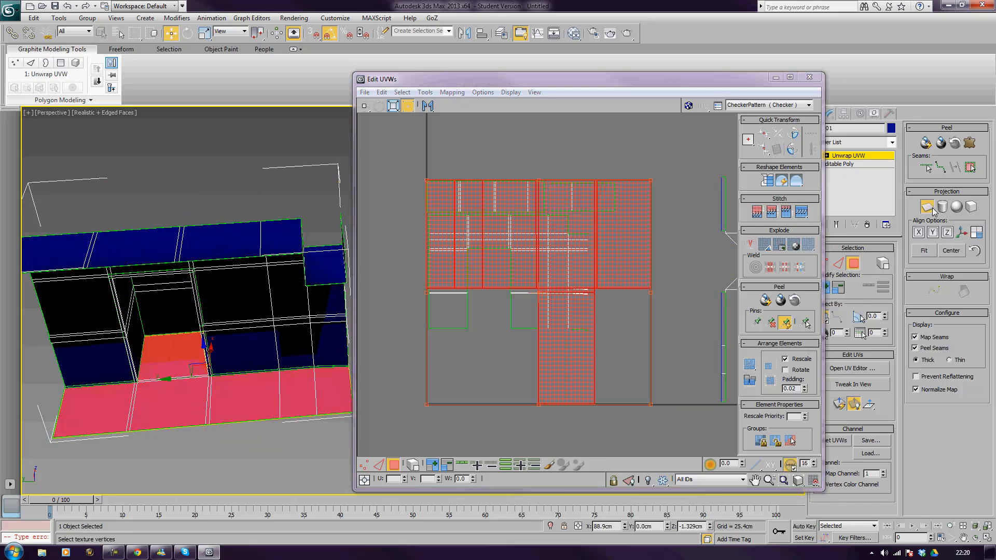
click(928, 208)
Step: Shrink the floor island, rotate it by 180 degrees and move it under the wall island, with its doorway face toward the door opening
drag(587, 240, 571, 298)
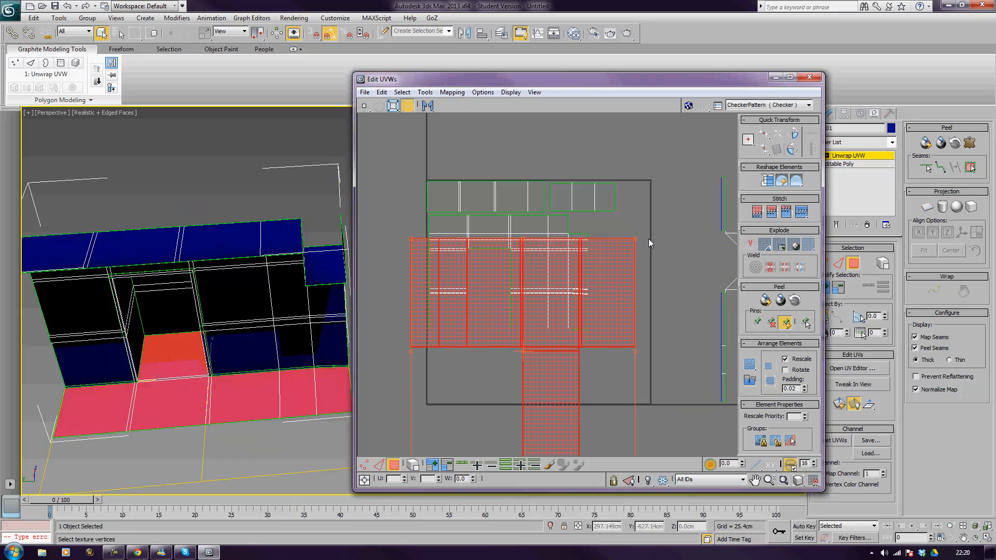
drag(633, 240, 579, 392)
middle_drag(596, 357, 596, 273)
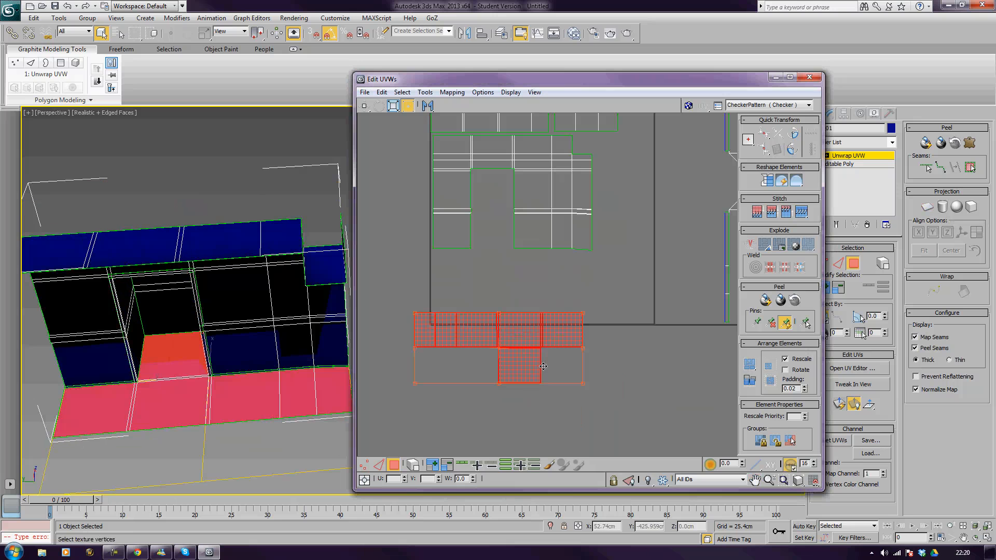
drag(498, 383, 502, 216)
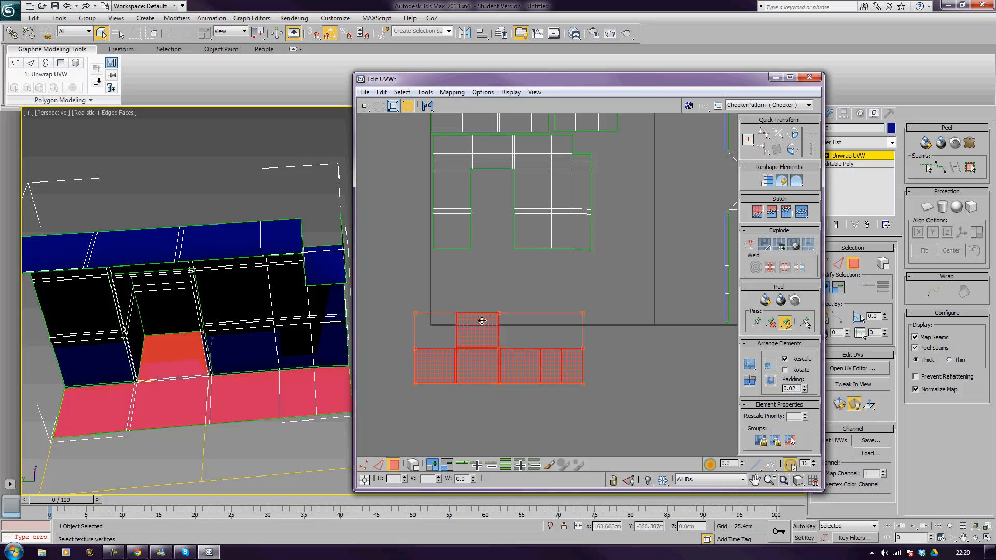
drag(480, 340, 497, 253)
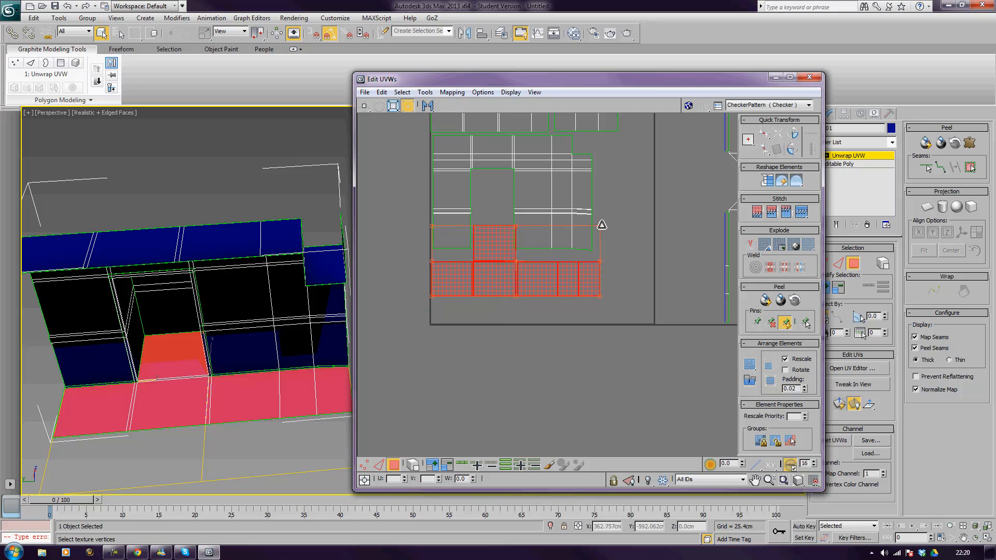
Step: Shrink the floor island to the width of the wall island and move it up directly beneath it
drag(600, 226, 591, 235)
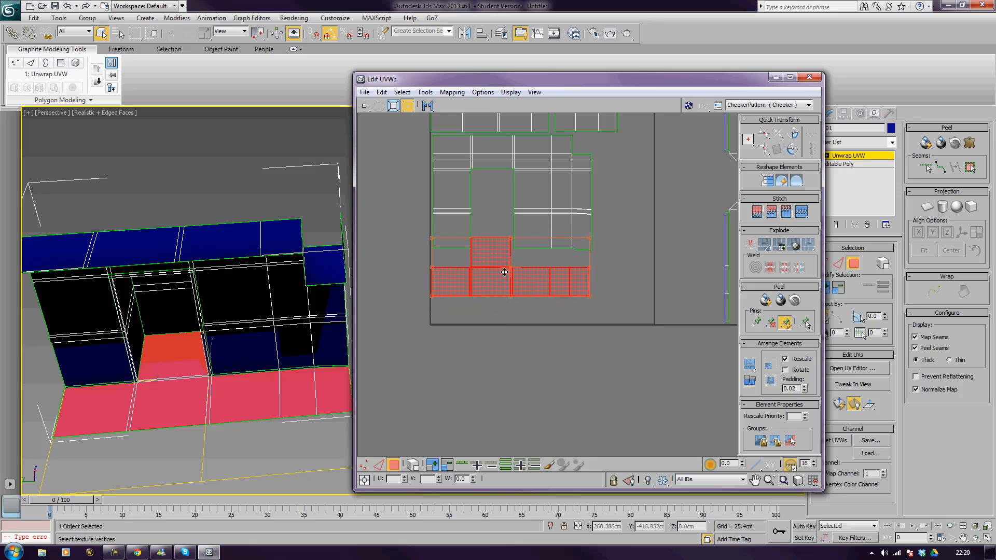
drag(501, 269, 505, 257)
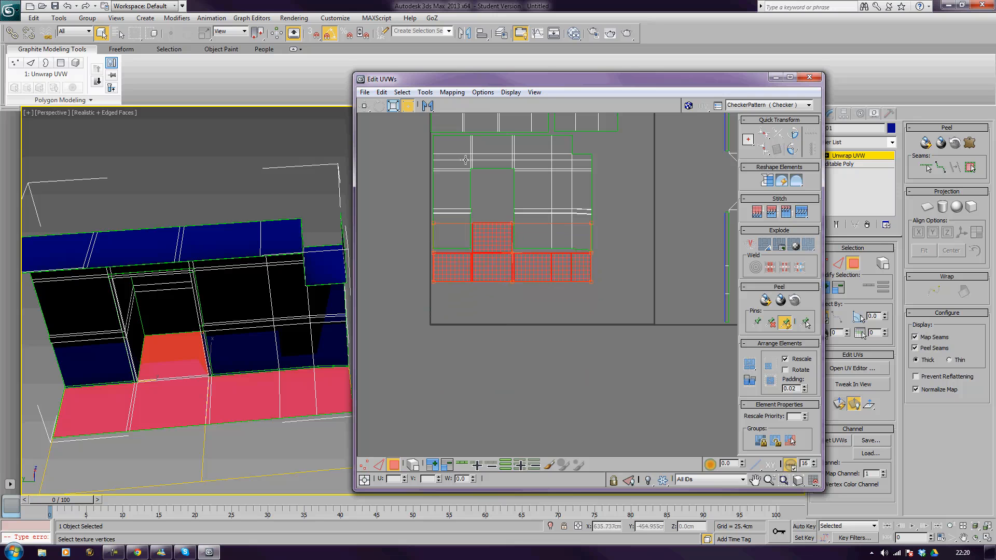
click(554, 296)
middle_drag(600, 279, 581, 306)
scroll(581, 306, up, 2)
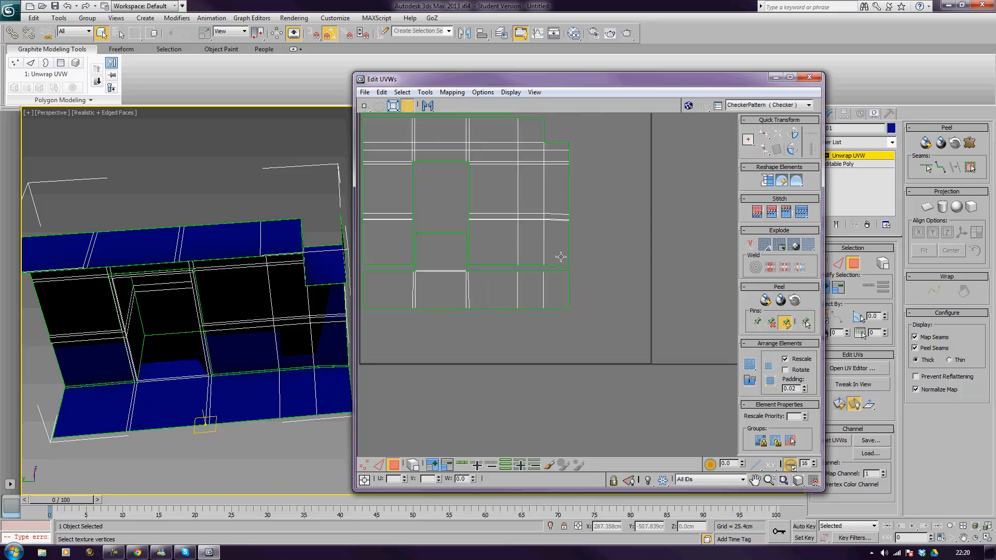
Step: In the Editable Poly base, raise the two low vertices at the wall's bottom end corner level with the floor edge, working in Left view
click(541, 261)
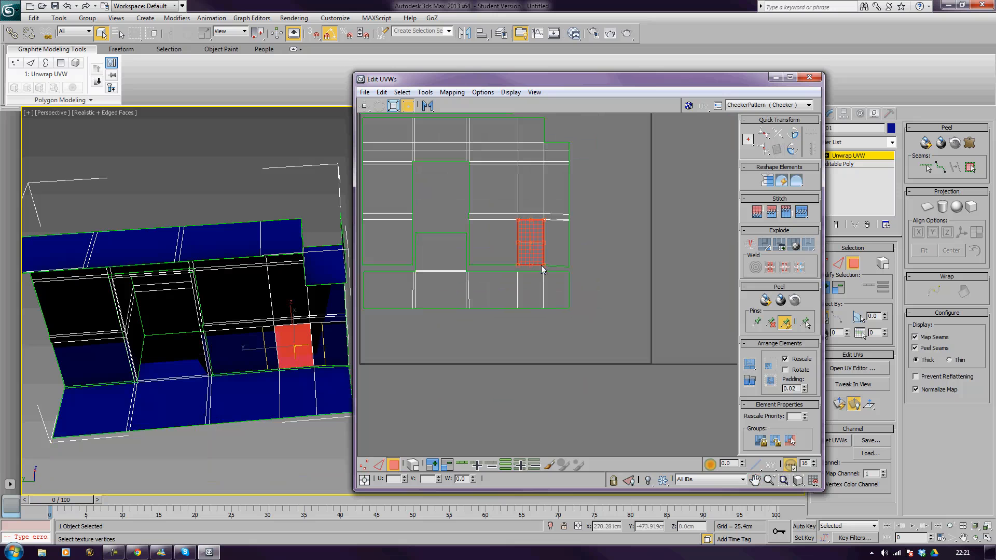
scroll(285, 372, up, 1)
alt+middle_drag(285, 372, 226, 350)
key(l)
middle_drag(287, 360, 60, 358)
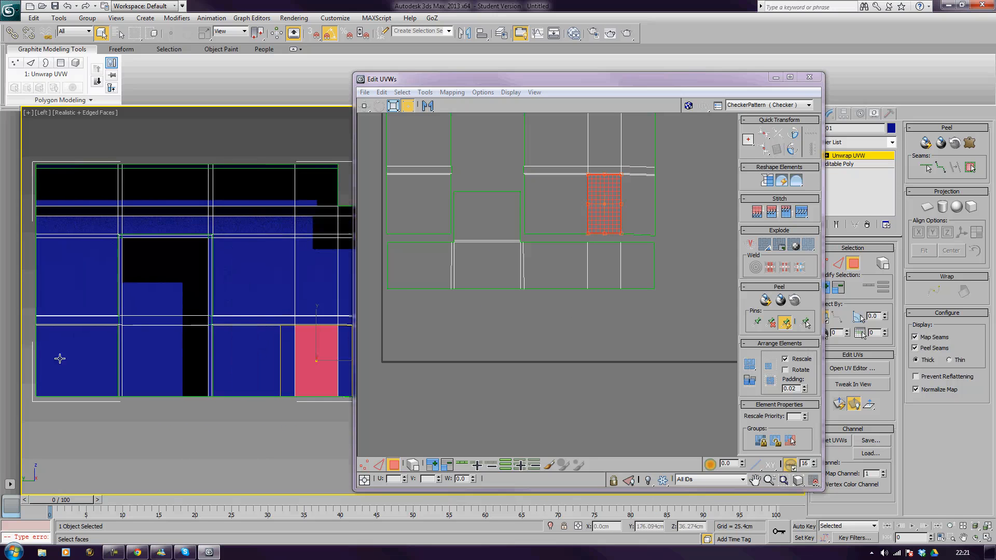
middle_drag(231, 376, 78, 353)
middle_drag(200, 369, 249, 357)
scroll(251, 354, up, 2)
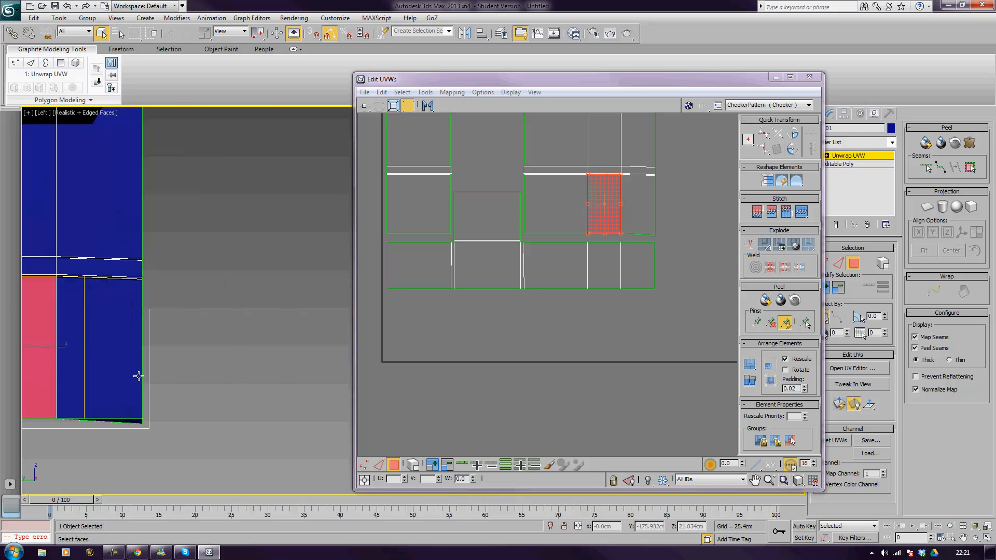
middle_drag(160, 376, 301, 316)
scroll(300, 316, up, 1)
middle_drag(271, 361, 305, 347)
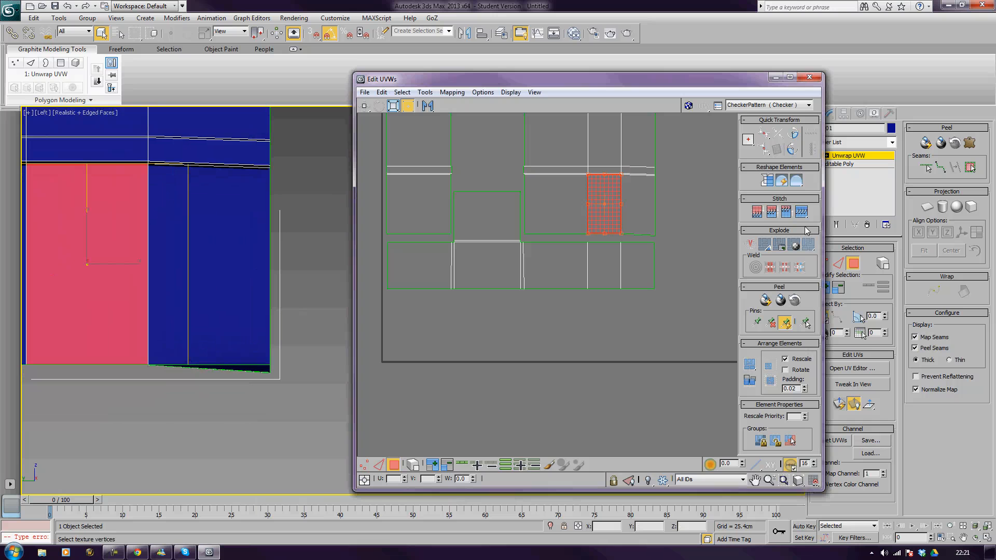
click(847, 164)
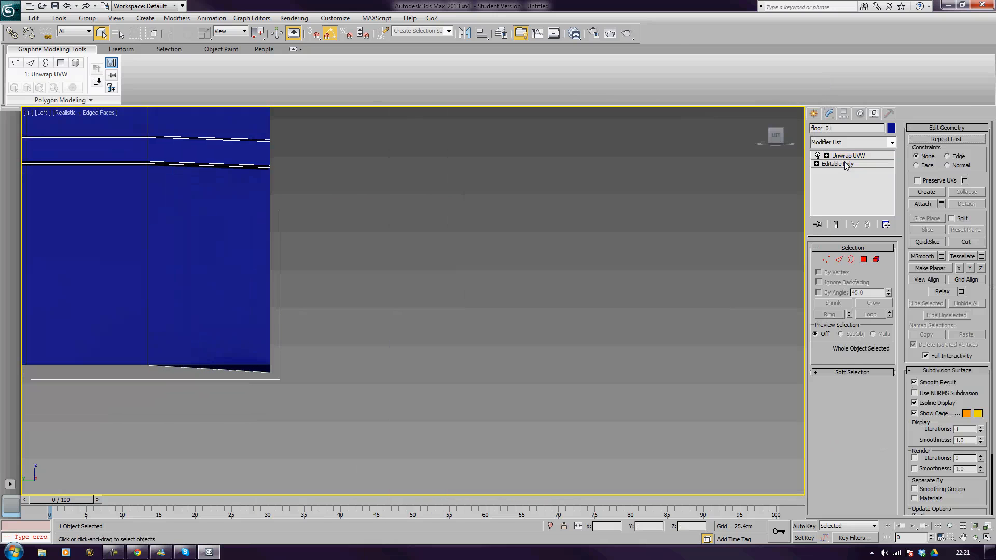
key(1)
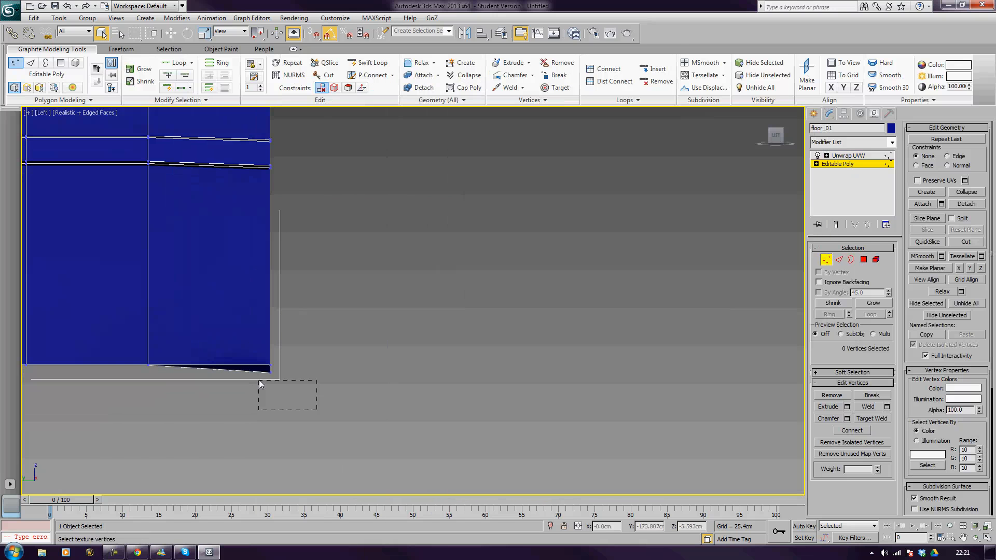
drag(259, 380, 273, 328)
key(w)
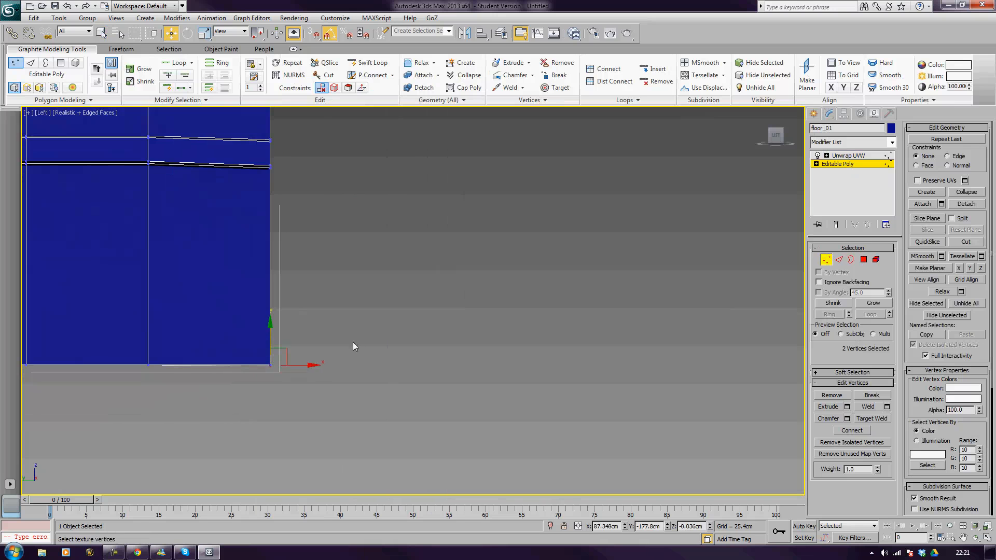
Step: Return to the Perspective view, leave vertex editing and reopen the UV editor of the Unwrap UVW modifier
key(p)
key(z)
scroll(423, 331, down, 10)
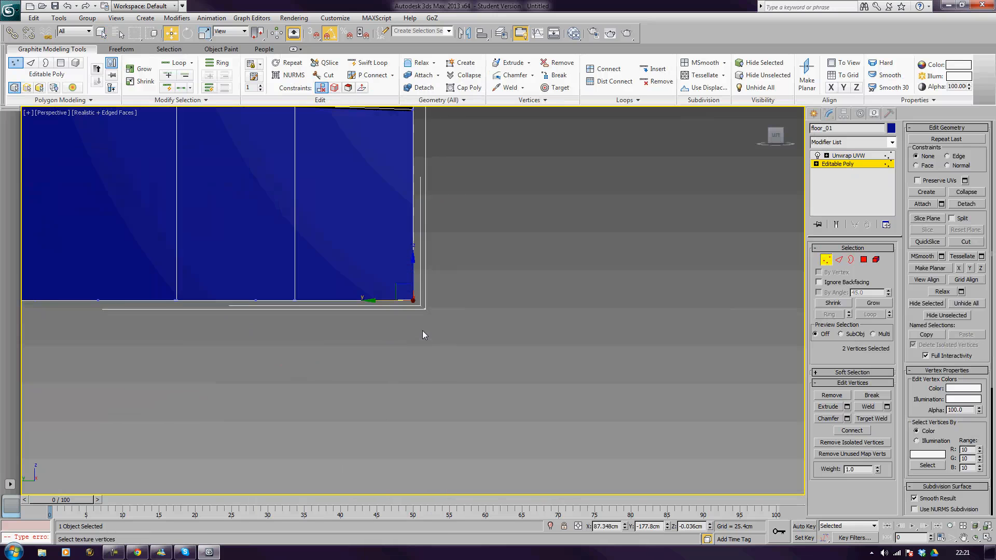
scroll(421, 329, up, 3)
alt+middle_drag(452, 289, 434, 345)
scroll(437, 343, up, 3)
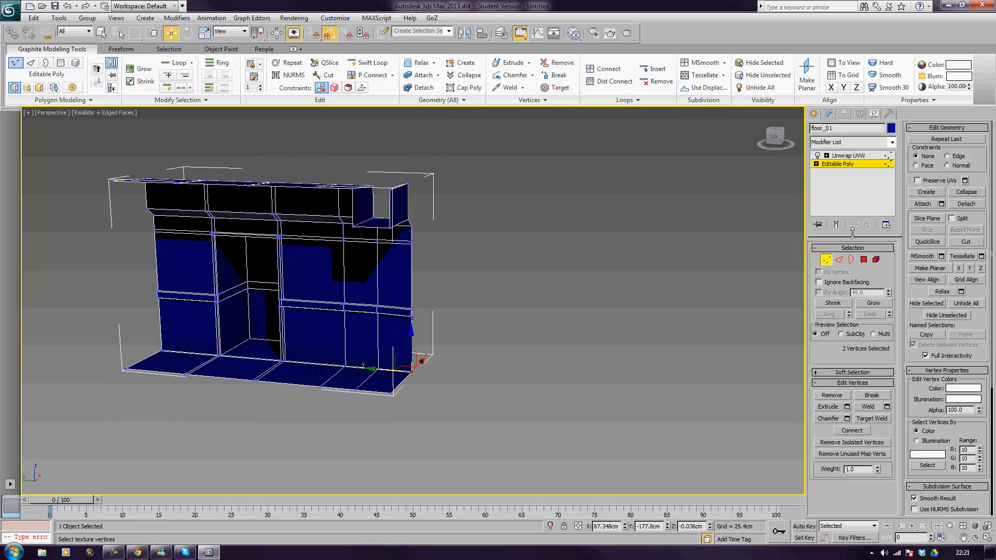
click(826, 259)
click(849, 155)
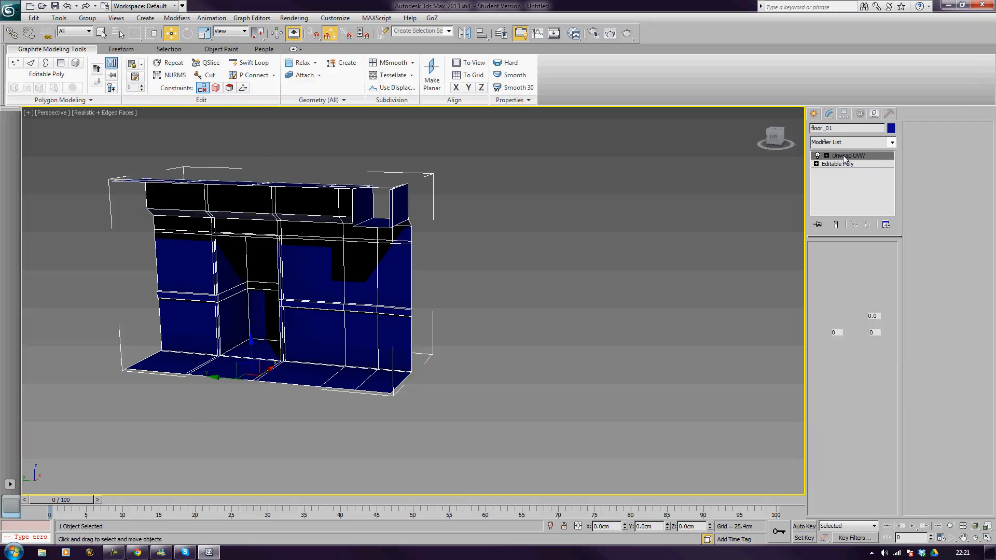
click(852, 368)
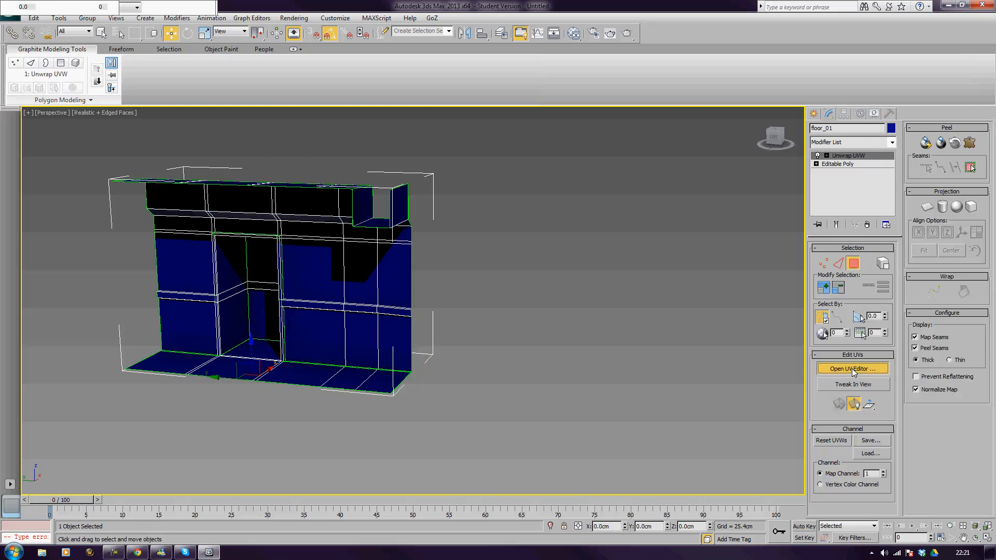
Step: Move the wall island's low end-corner UV vertex up level with the rest of its lower edge
drag(556, 78, 617, 79)
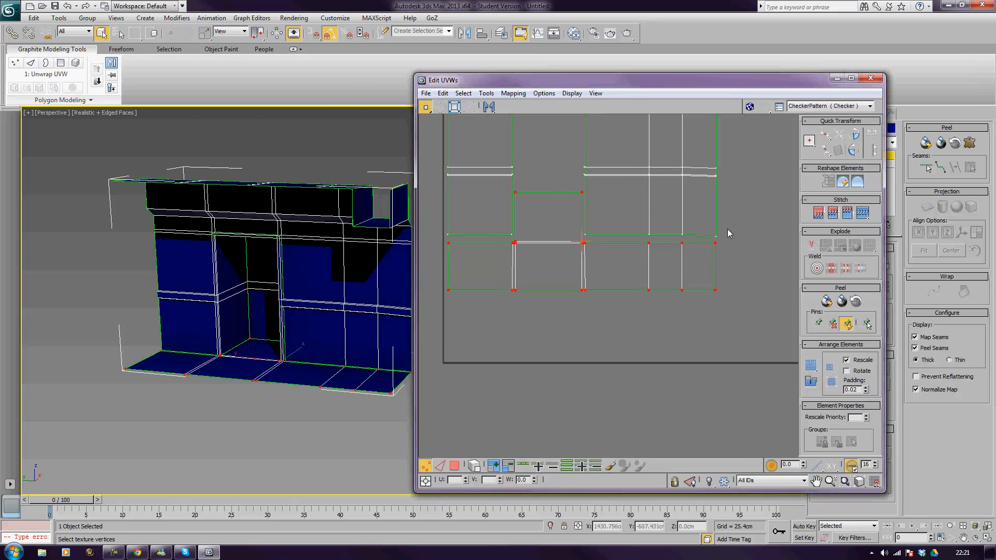
drag(727, 229, 705, 239)
click(760, 188)
mouse_move(255, 263)
alt+middle_down()
mouse_move(194, 263)
mouse_move(288, 267)
mouse_move(260, 248)
mouse_move(273, 244)
mouse_move(193, 263)
mouse_move(219, 263)
mouse_move(211, 225)
mouse_move(240, 268)
alt+middle_up()
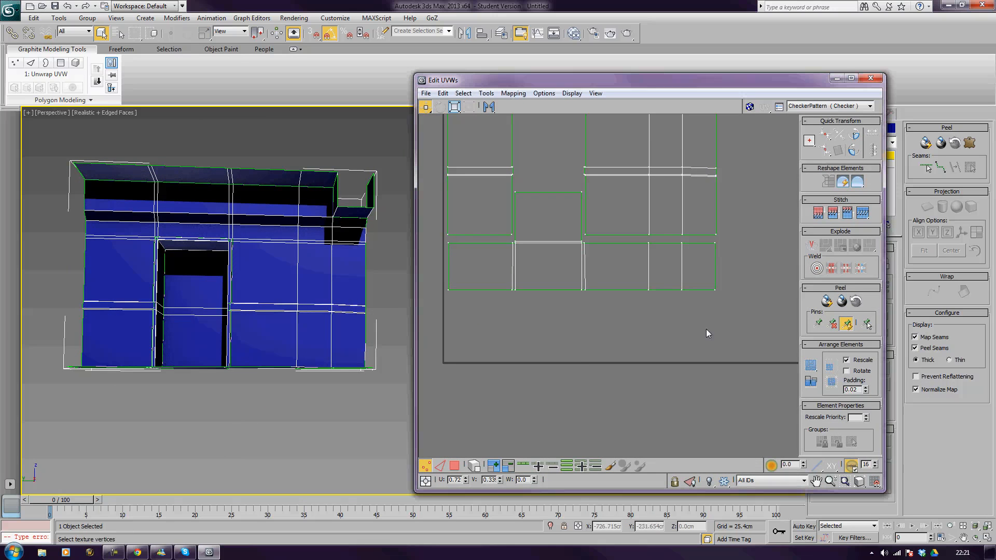
Step: Select the upper and lower faces at the back of the doorway and planar map them
click(457, 465)
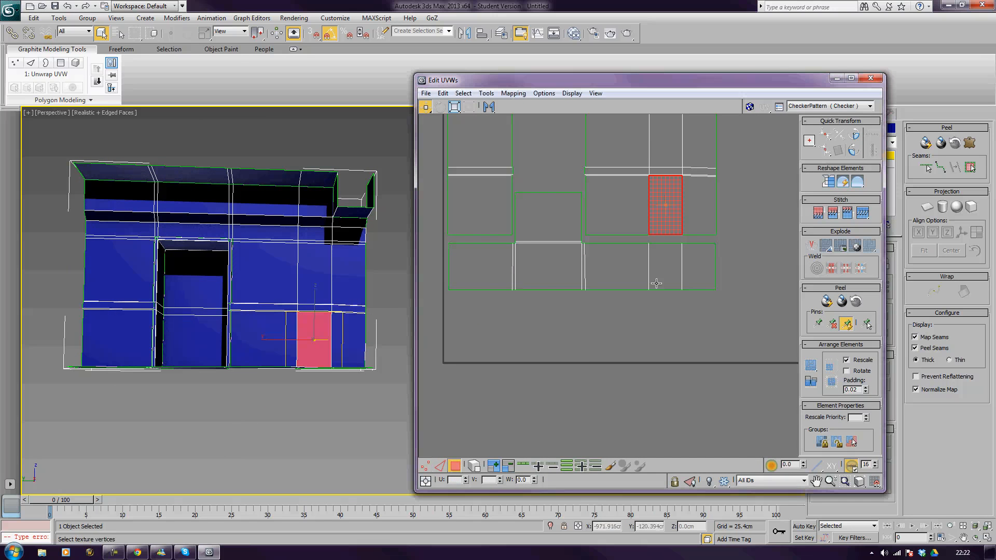
scroll(653, 282, down, 3)
middle_drag(654, 282, 636, 311)
middle_drag(683, 263, 633, 265)
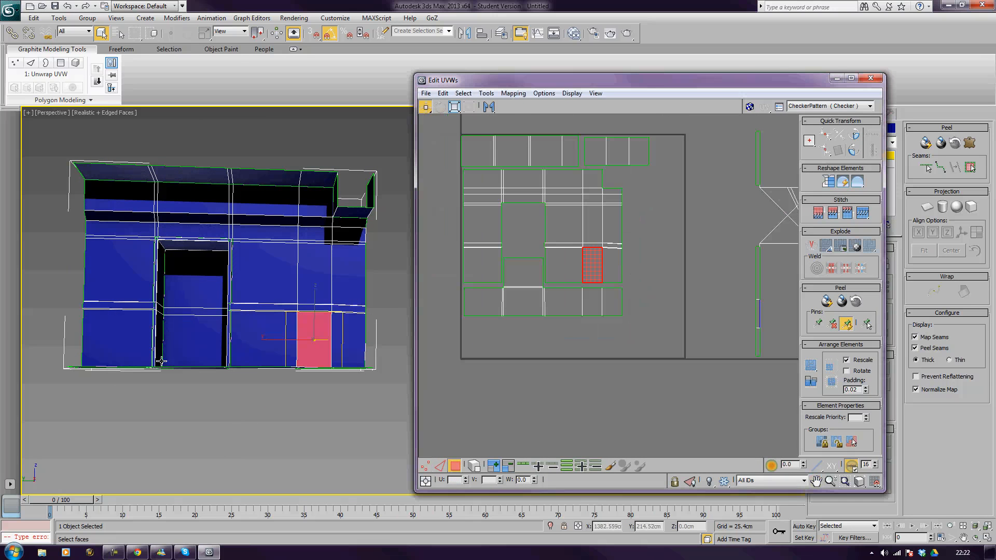
click(198, 284)
ctrl+click(185, 331)
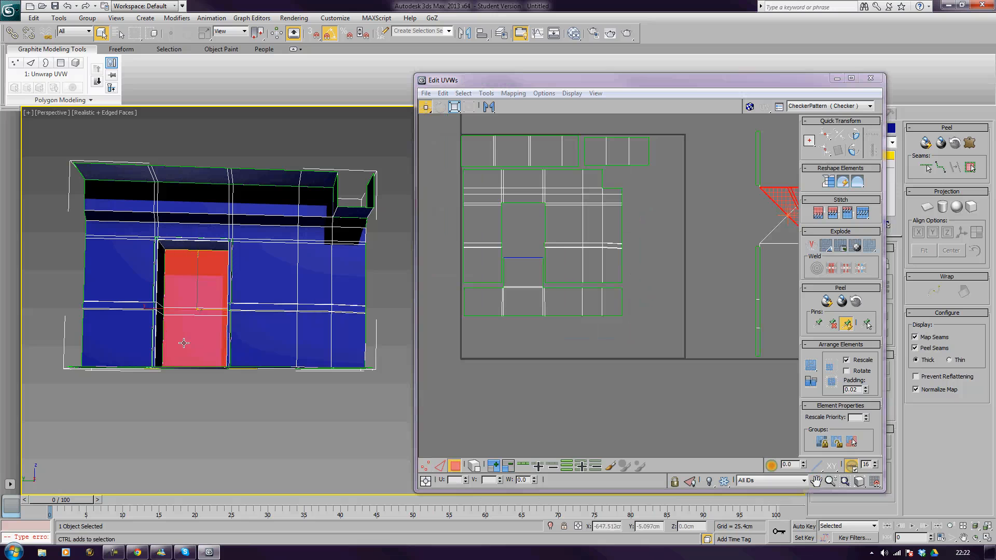
click(927, 207)
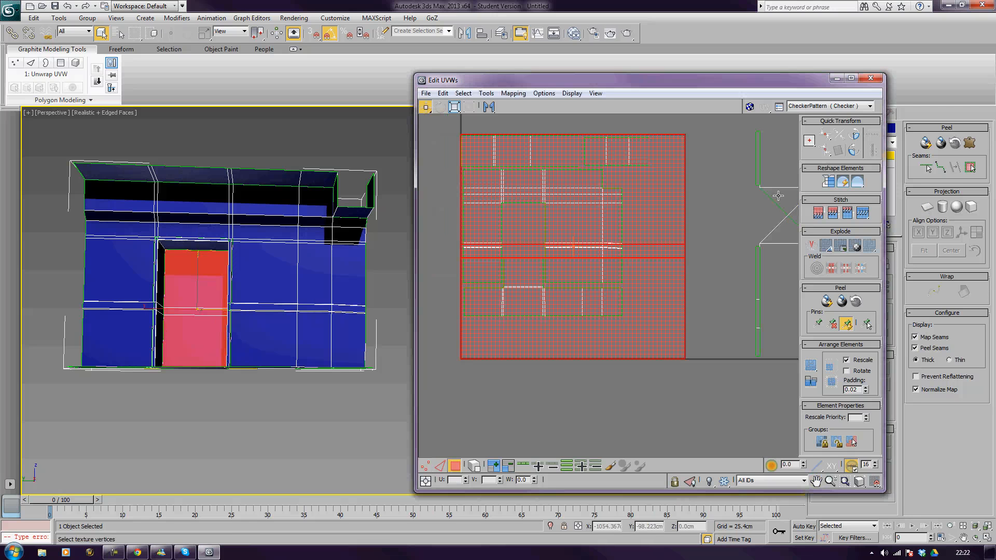
Step: Offset the door-panel island from the other islands and shrink it to a small upright rectangle
middle_drag(558, 166, 548, 186)
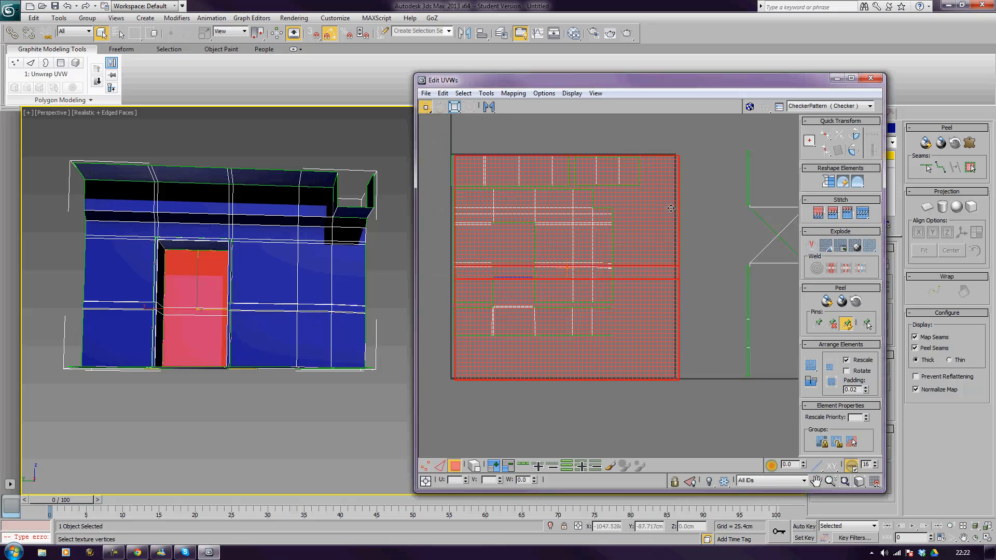
drag(673, 170, 737, 181)
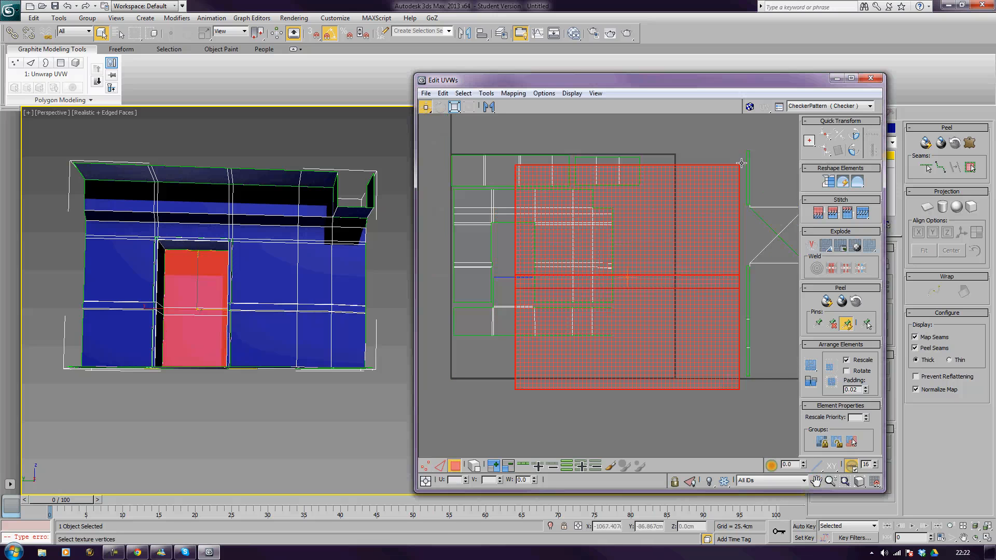
click(468, 107)
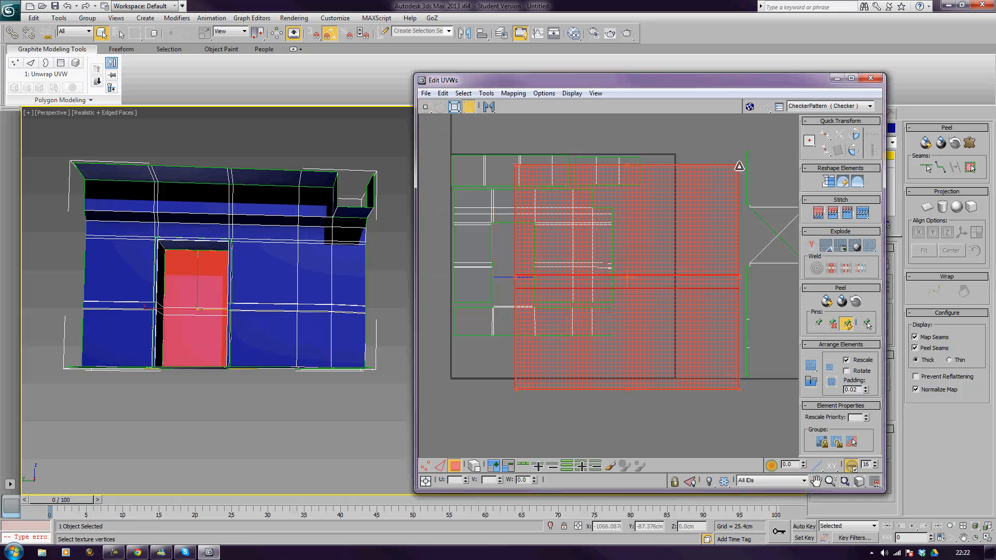
drag(739, 166, 544, 330)
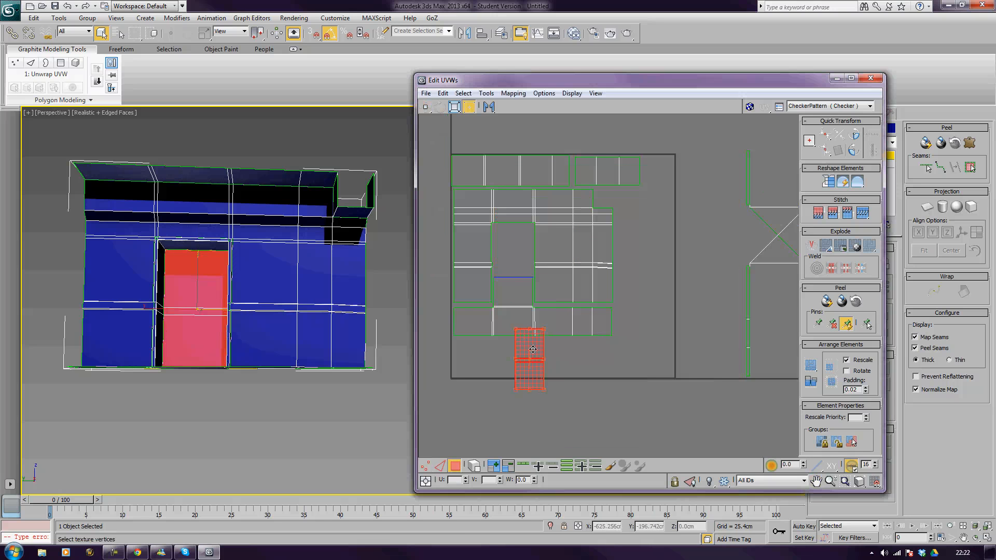
Step: Select both door-panel faces, move their island into the free space beside the wall island and enlarge it
click(577, 412)
click(523, 377)
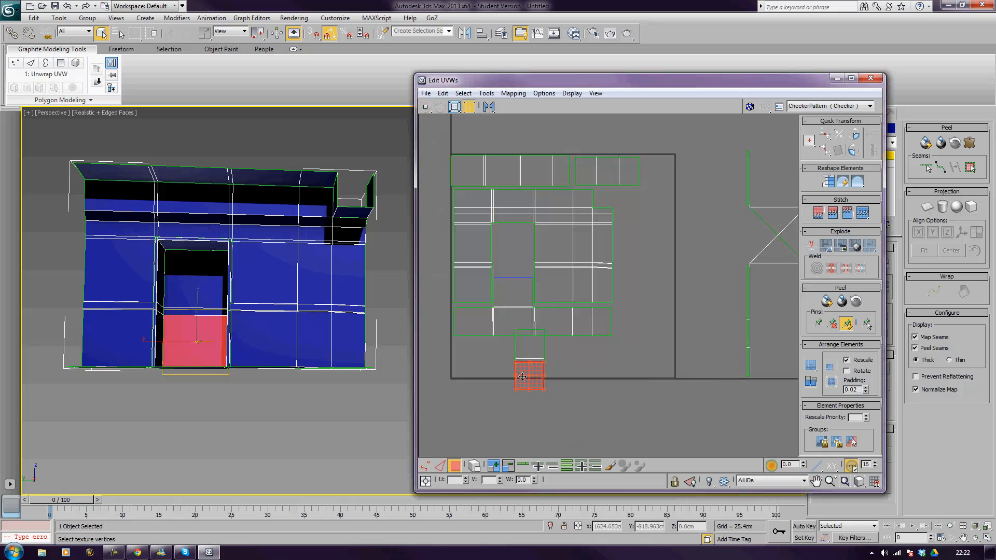
click(532, 348)
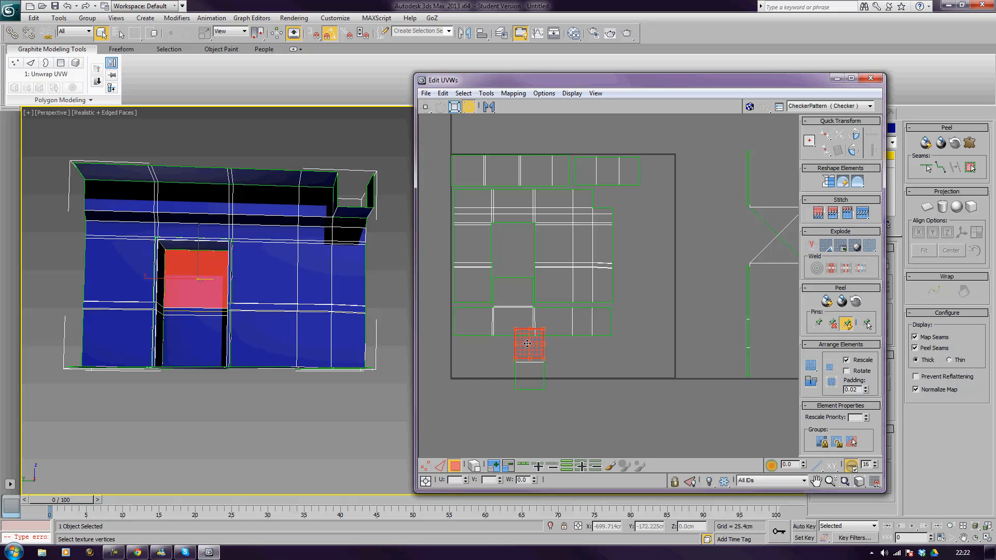
ctrl+click(531, 363)
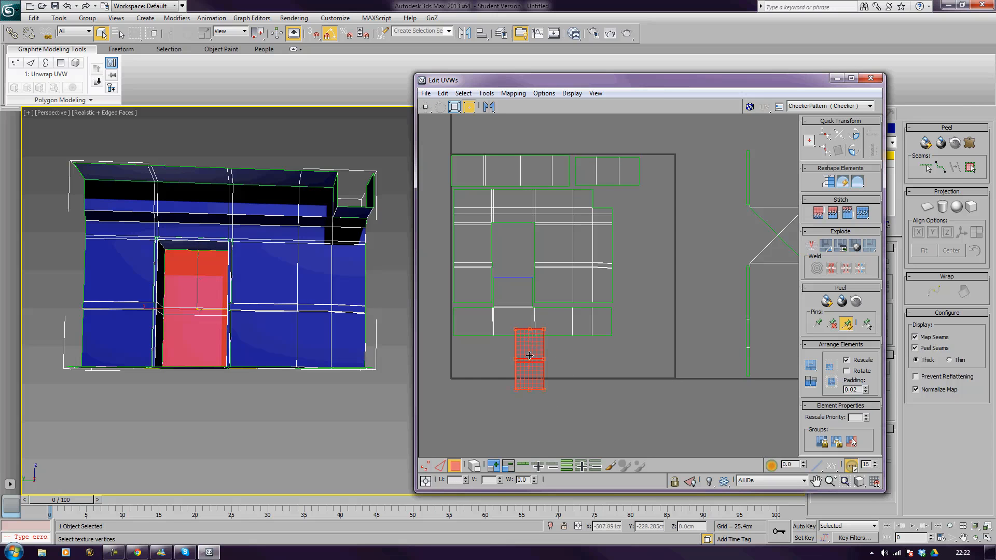
drag(531, 354, 633, 219)
drag(650, 254, 664, 275)
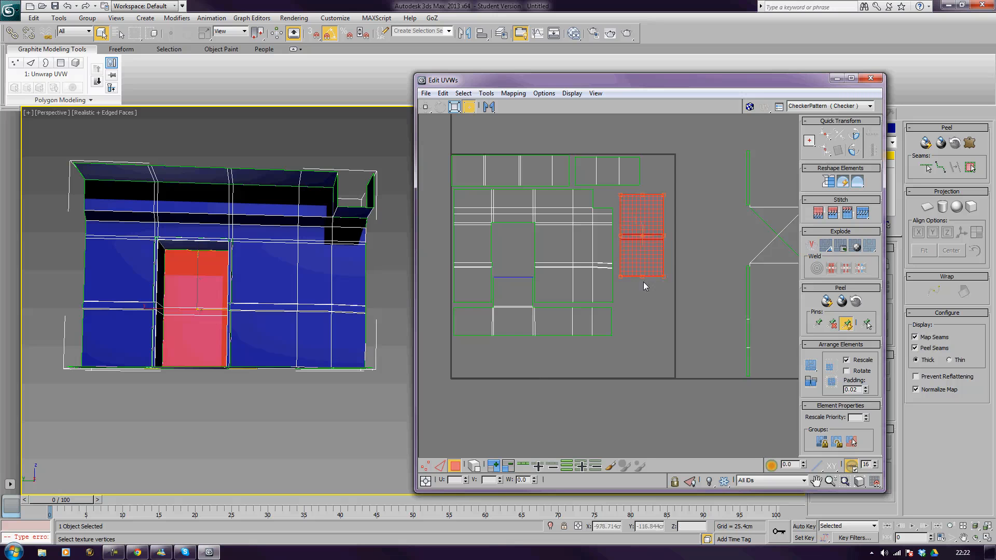
click(637, 293)
Step: Straighten the wall island's narrow horizontal band by moving its outer end vertices up in line
middle_drag(638, 285, 689, 307)
scroll(597, 303, up, 5)
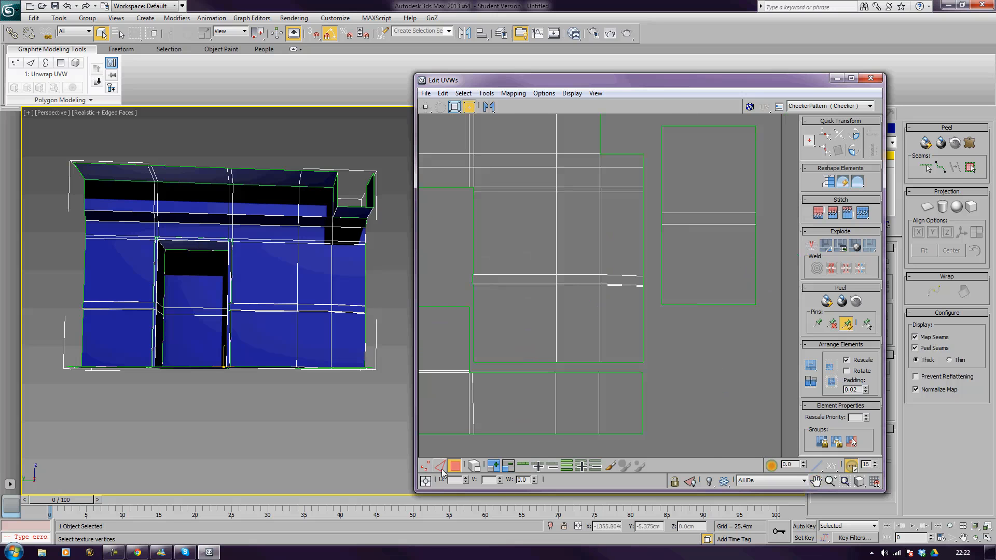
click(425, 465)
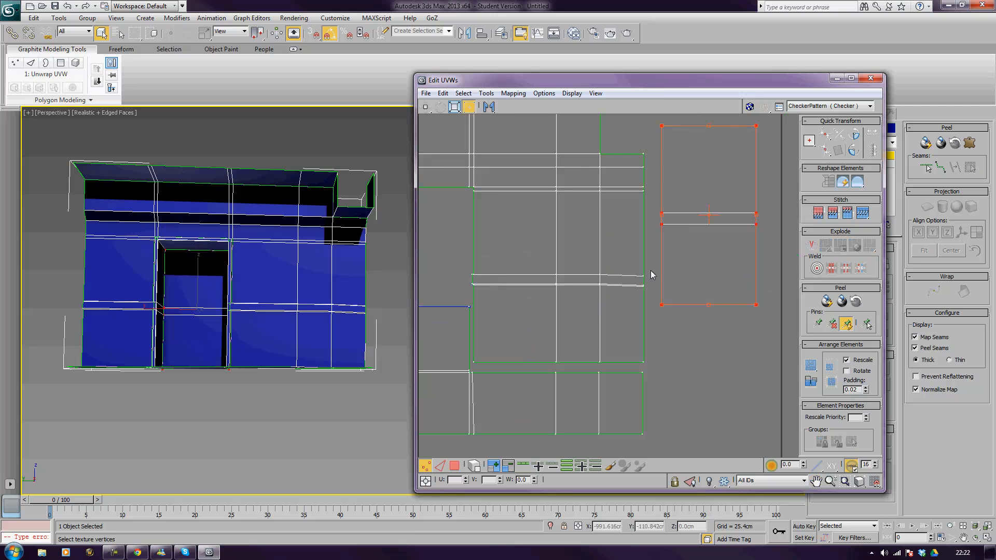
mouse_move(652, 271)
mouse_down()
mouse_move(631, 302)
mouse_move(644, 277)
mouse_up()
key(w)
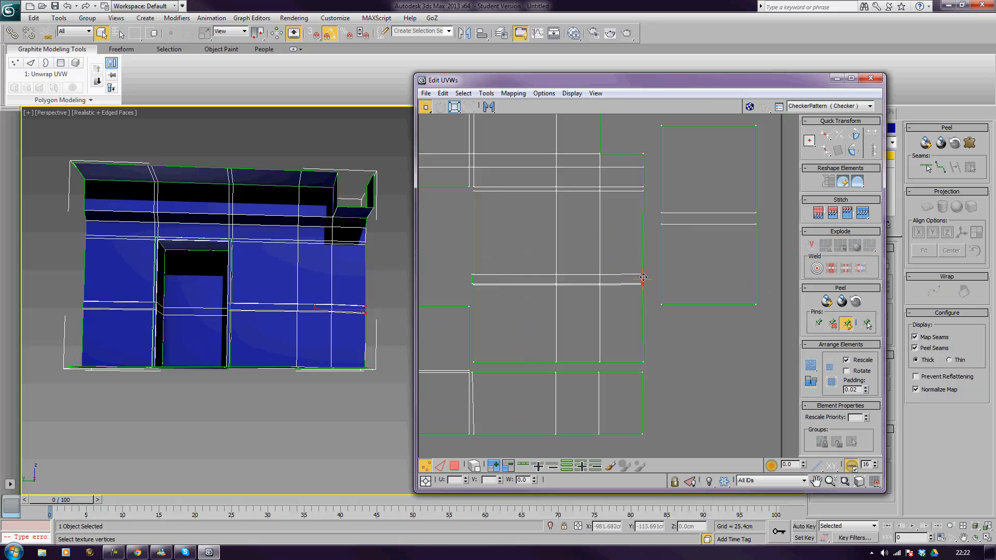
click(674, 359)
Step: Select all the faces of the doorway's inner side wall, including the narrow band between the panels
middle_drag(674, 359, 704, 325)
scroll(609, 337, down, 3)
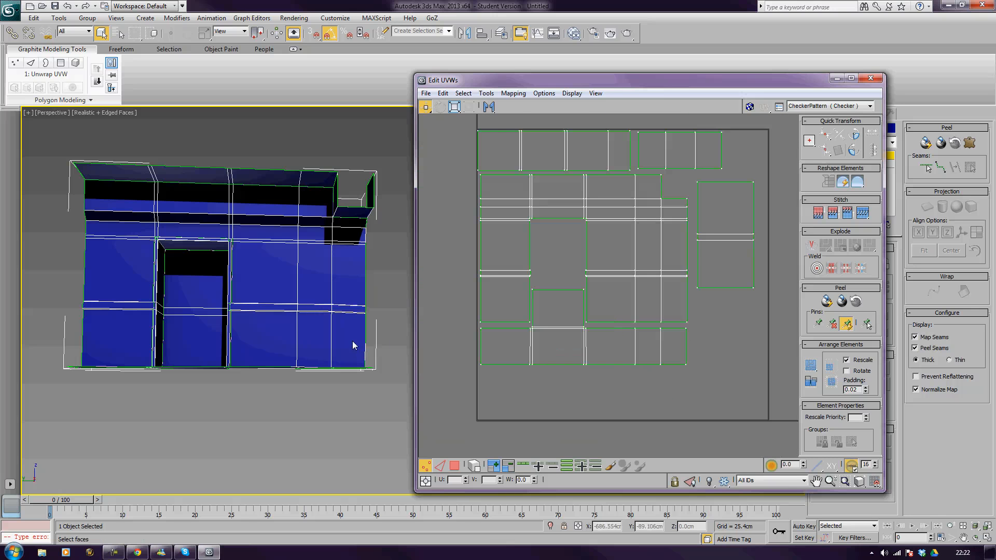
alt+middle_drag(290, 307, 272, 304)
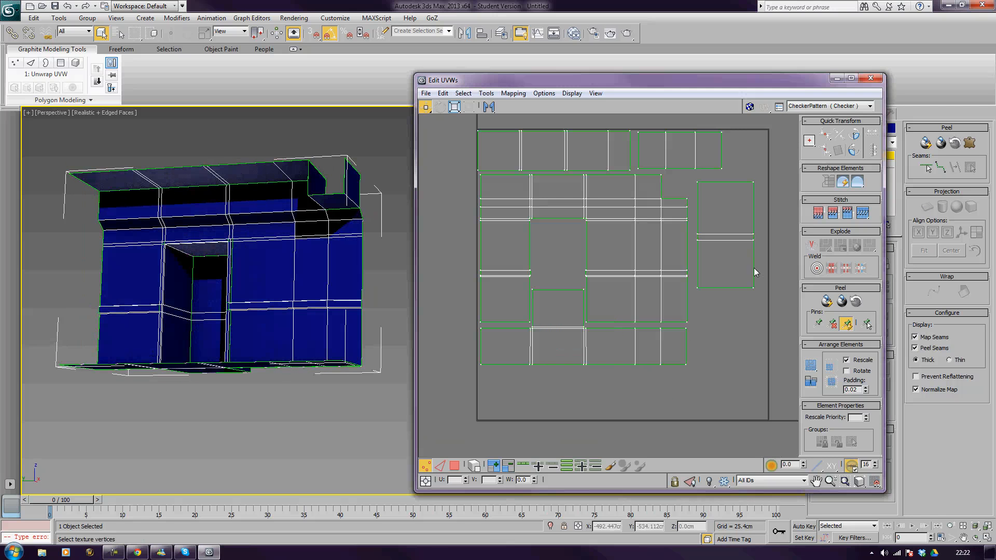
click(454, 465)
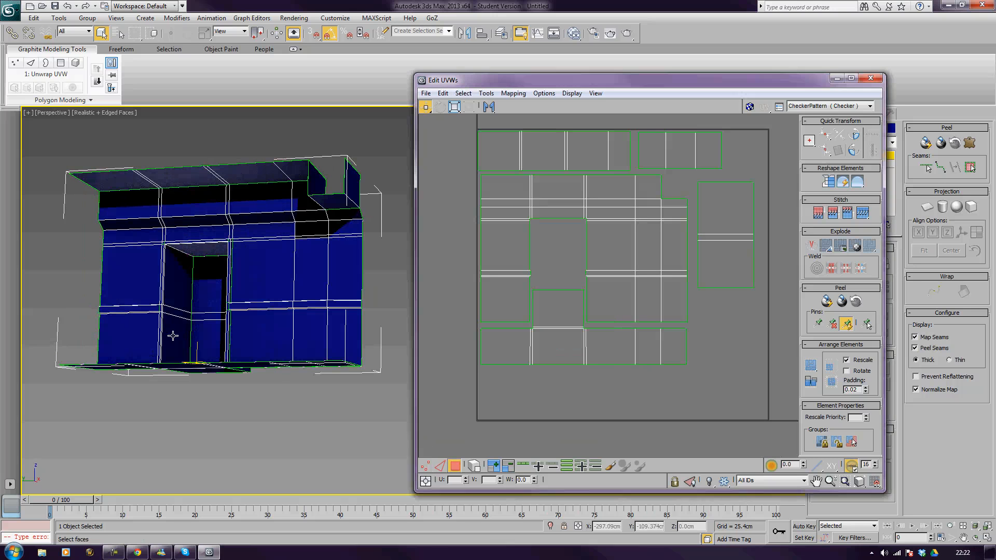
click(173, 317)
ctrl+click(174, 313)
ctrl+click(178, 259)
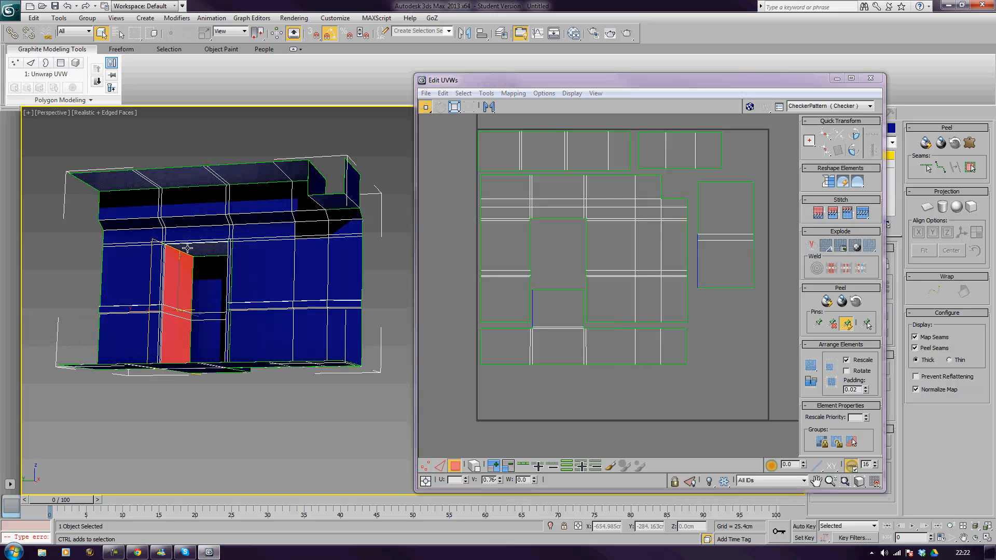
Step: Add the doorway's inner top face to the selection, planar-map the faces together, then shrink the island and place it outside the UV square
ctrl+click(190, 248)
click(957, 210)
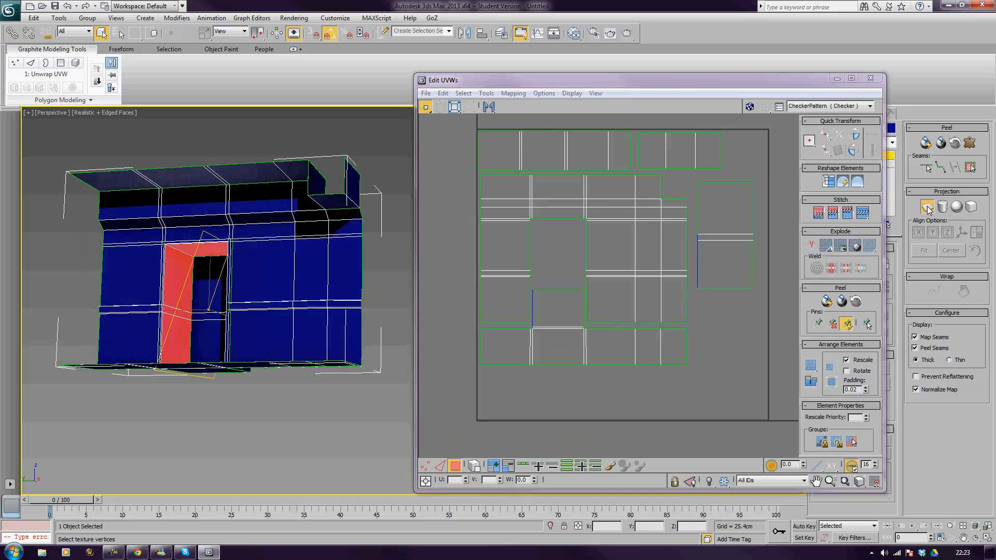
scroll(571, 312, down, 3)
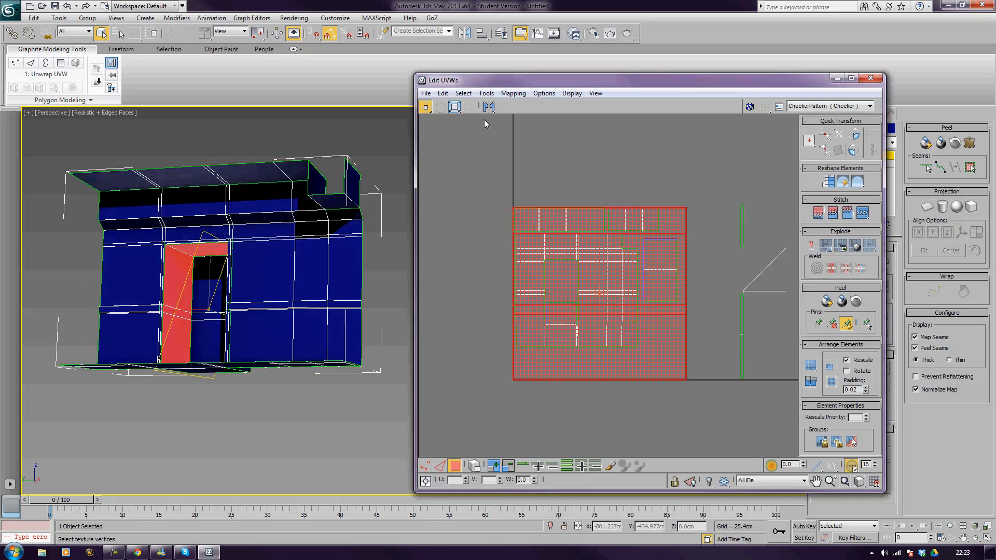
click(469, 106)
drag(685, 209, 478, 316)
click(494, 393)
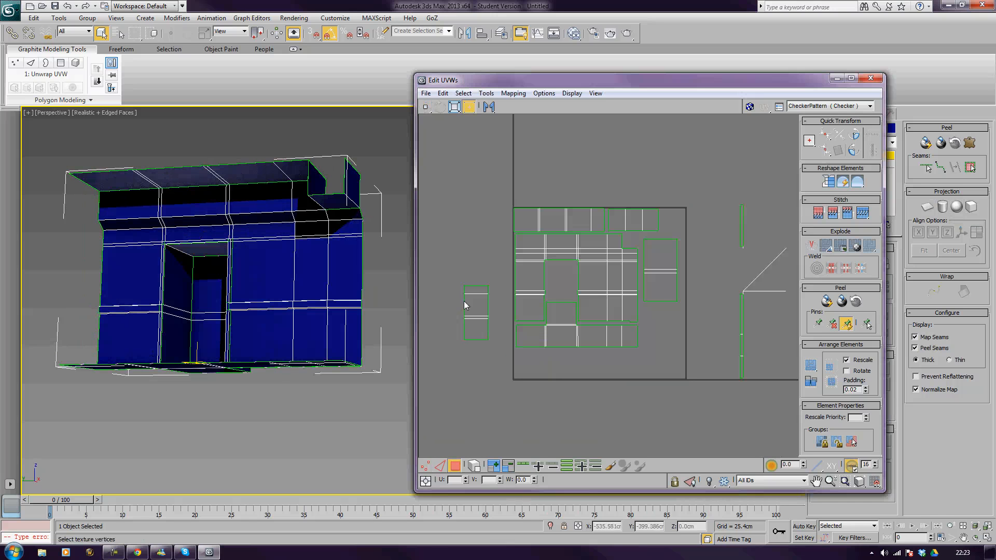
Step: Select the inner top face within the new doorway island and stretch it upward to lengthen that segment
middle_drag(476, 349, 496, 355)
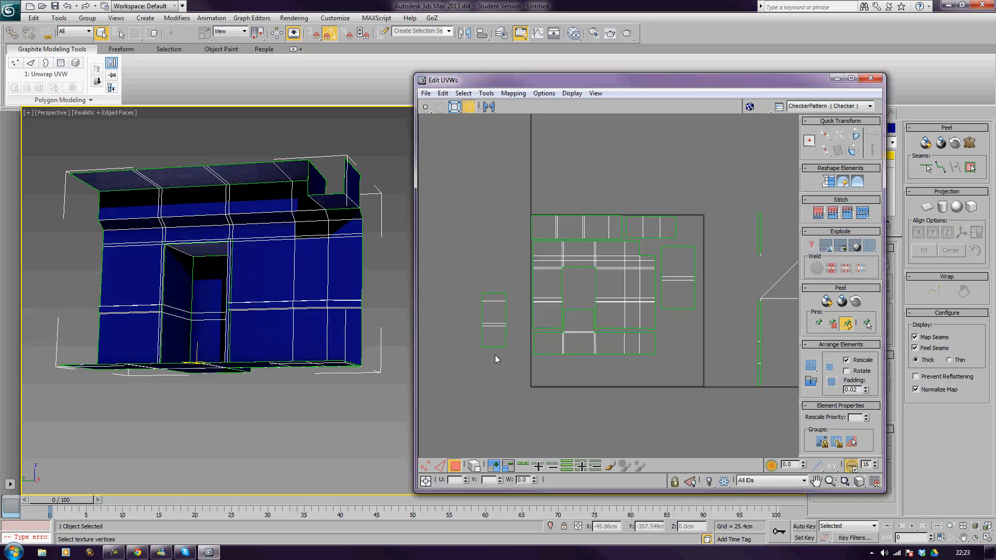
click(493, 299)
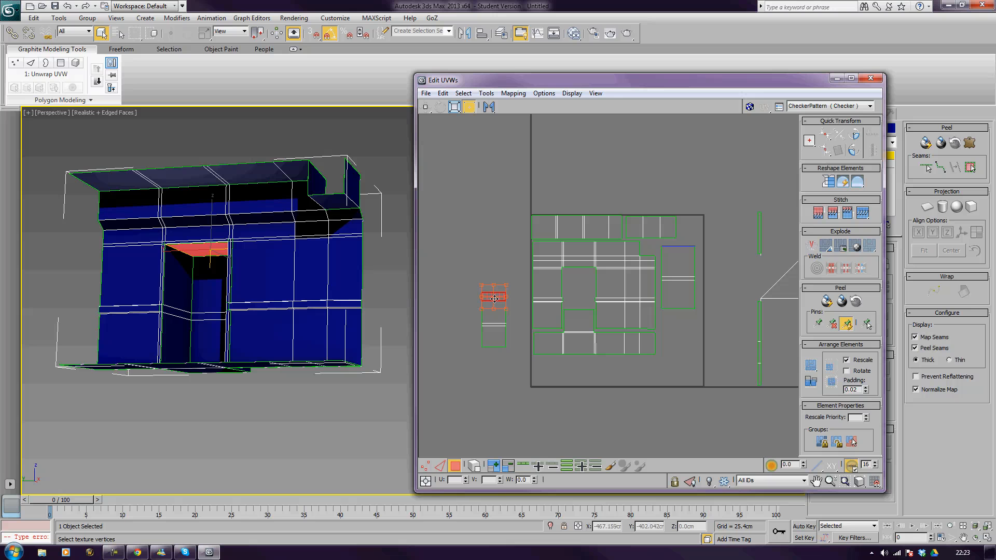
mouse_move(494, 283)
mouse_down()
mouse_move(507, 282)
mouse_move(505, 267)
mouse_up()
click(506, 264)
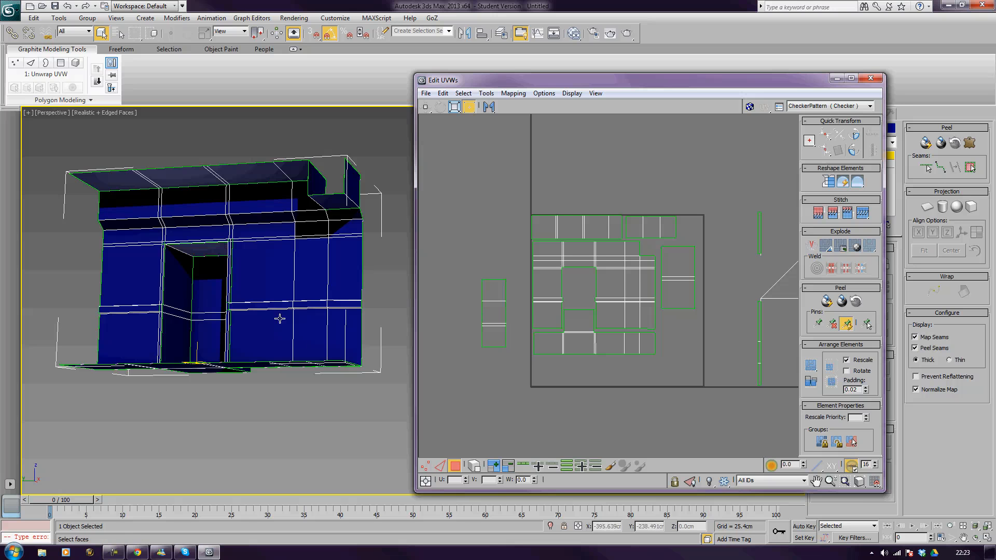
Step: Select all faces of the doorway's opposite inner side wall and apply a planar map to them
alt+middle_drag(280, 318, 345, 303)
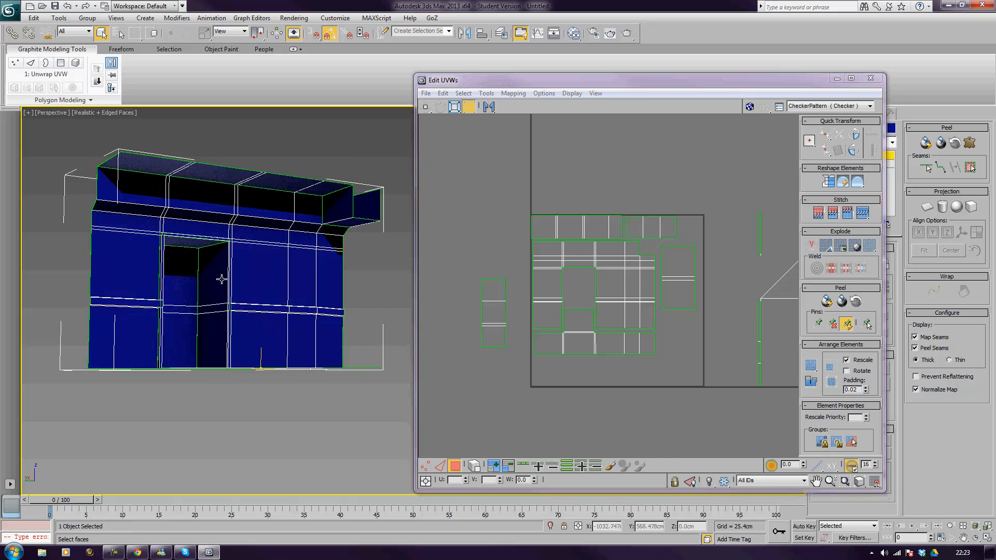
click(214, 300)
ctrl+click(214, 324)
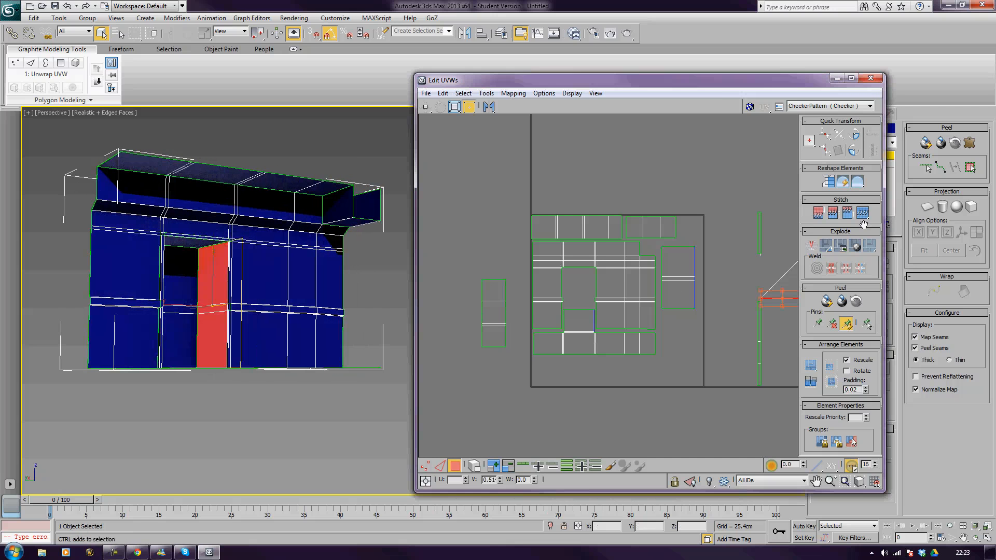
click(927, 207)
click(926, 206)
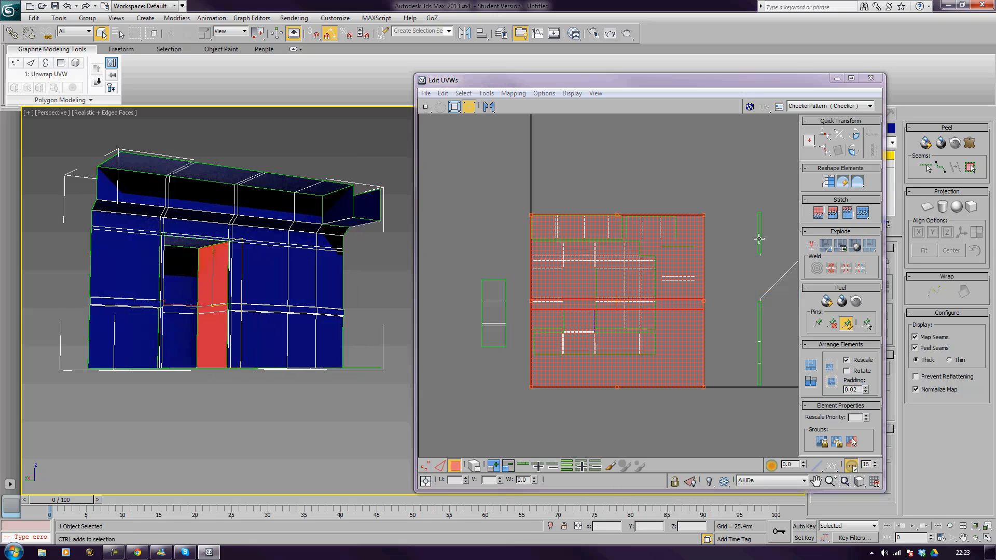
Step: Shrink the new side-wall island, place it beside the first doorway island and match its height and bands to that wall's segments
drag(702, 212, 466, 318)
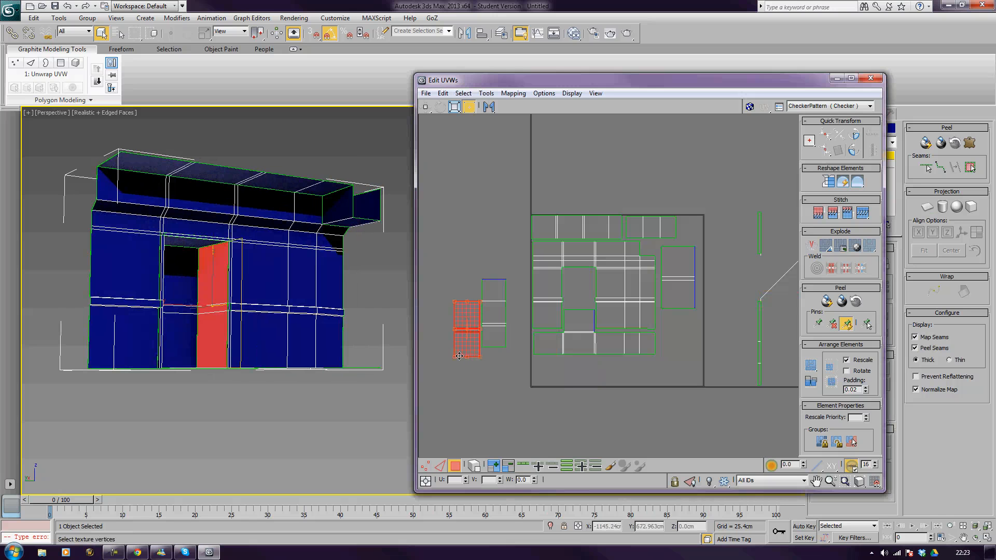
scroll(454, 358, up, 5)
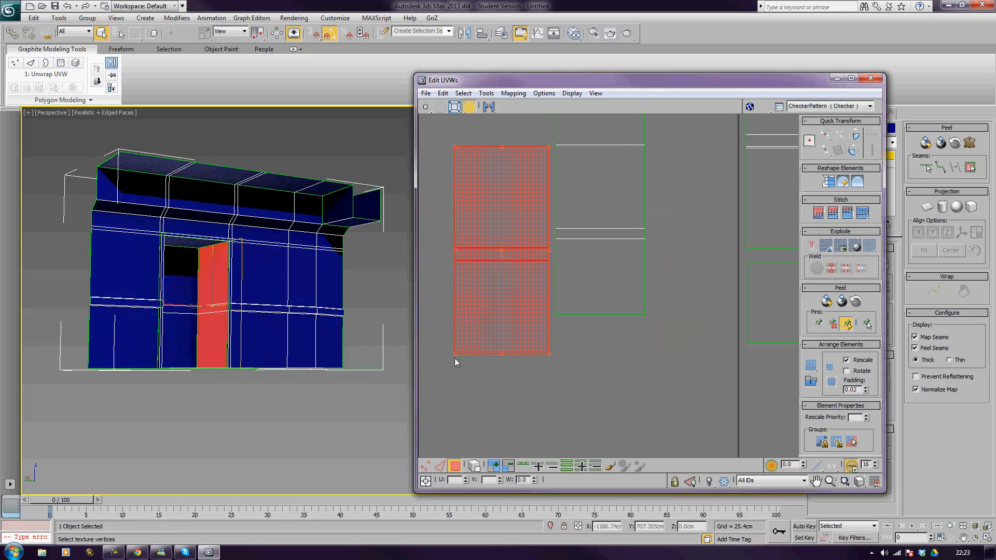
drag(453, 357, 461, 319)
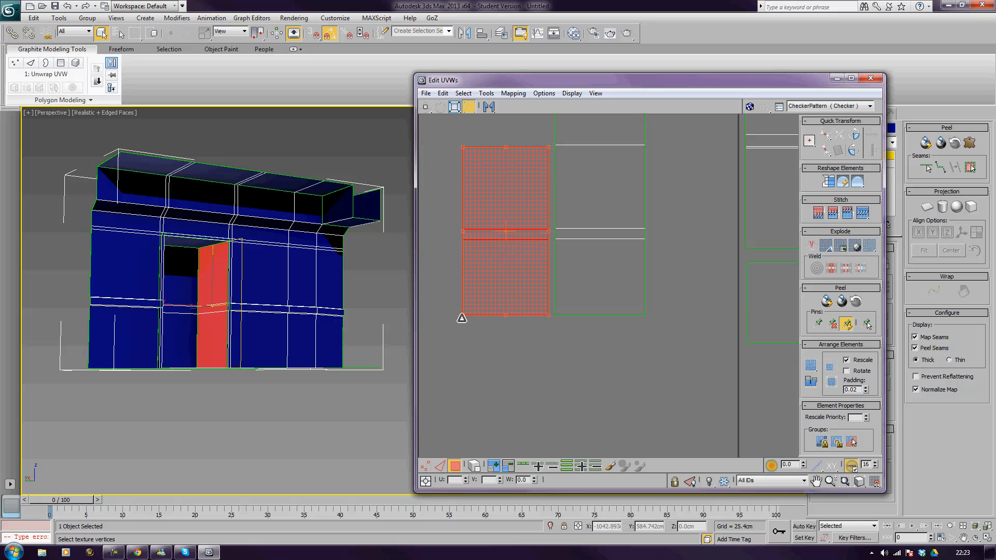
click(551, 365)
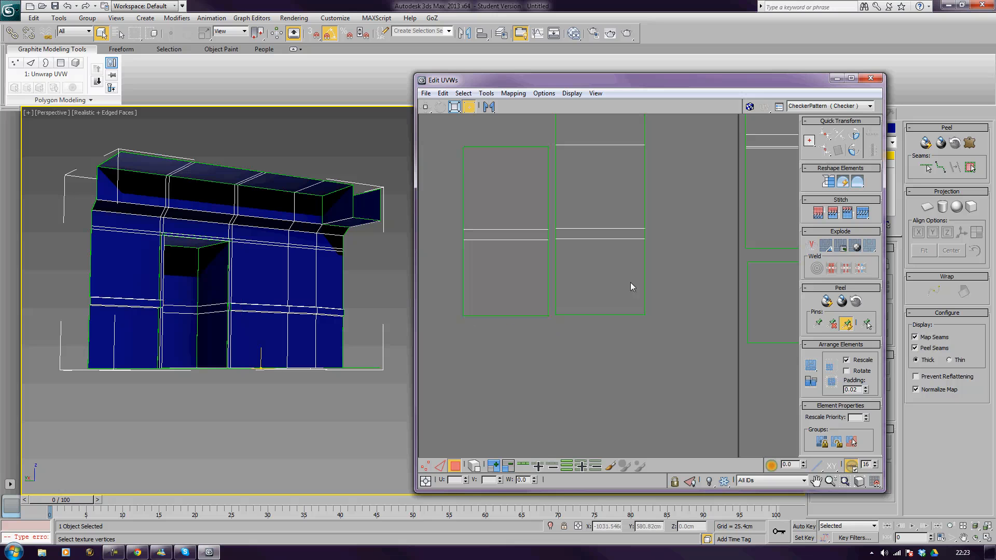
Step: Select both doorway islands and move them together into the free lower corner of the UV square, under the door-panel island
scroll(698, 253, down, 2)
middle_drag(698, 254, 558, 316)
scroll(558, 316, down, 1)
scroll(545, 292, down, 2)
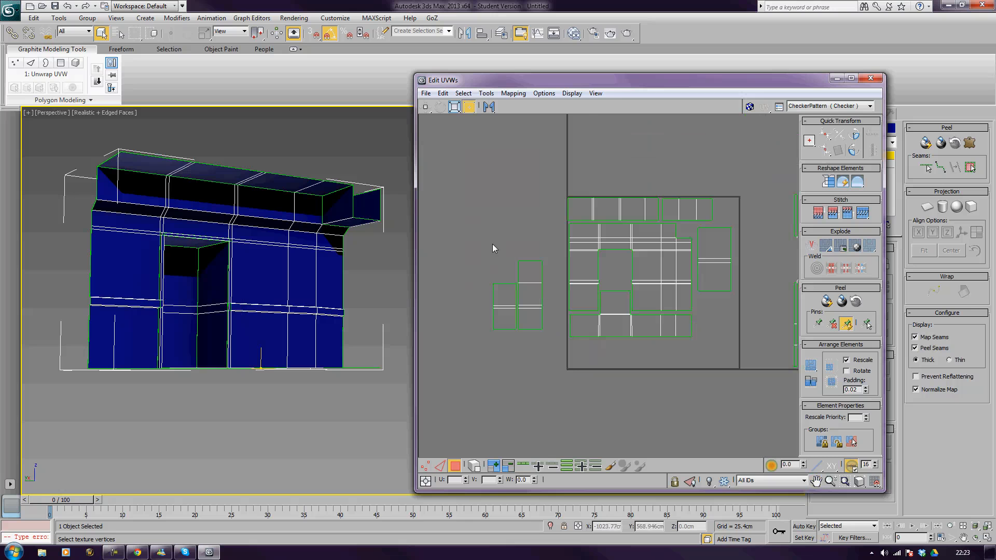
drag(466, 249, 739, 364)
click(510, 405)
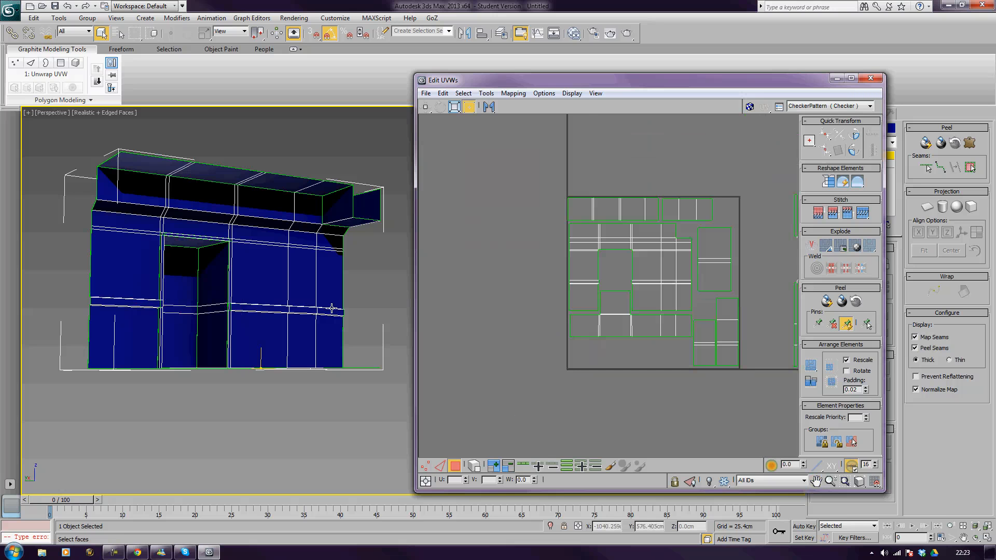
Step: Select the narrow front frame faces up one side of the doorway, from the floor to the upper corner
alt+middle_drag(331, 308, 283, 294)
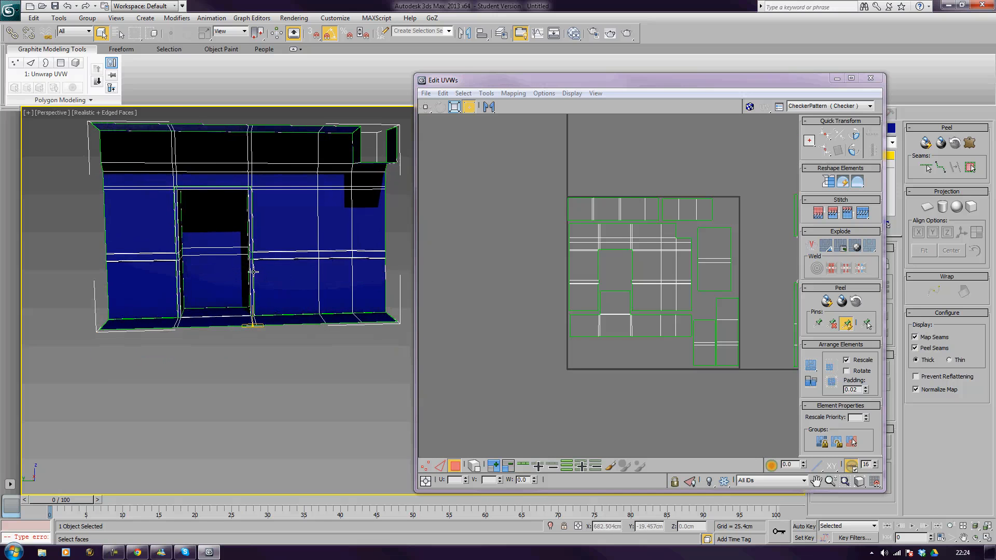
scroll(253, 272, up, 6)
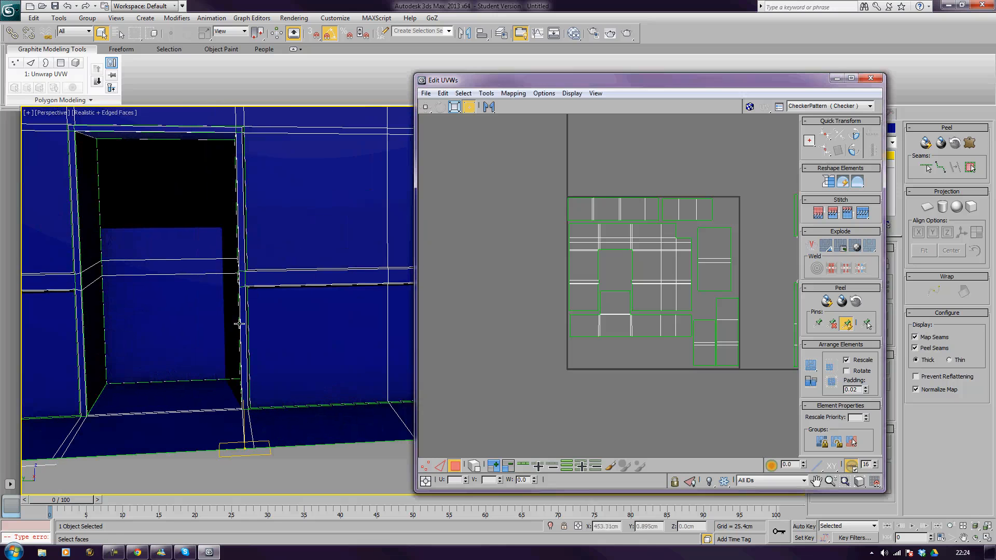
click(244, 323)
ctrl+click(243, 278)
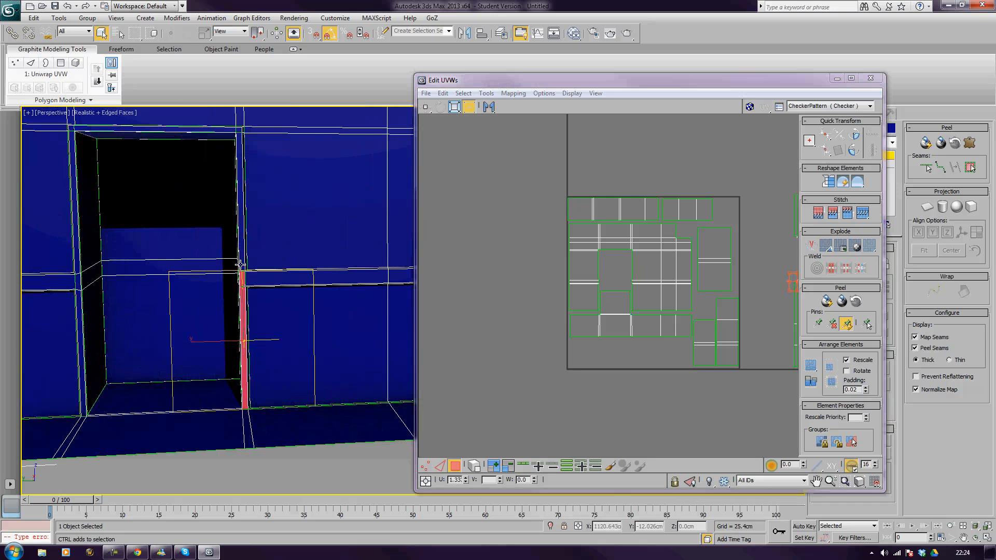
ctrl+click(241, 263)
middle_drag(250, 133, 322, 234)
ctrl+click(321, 232)
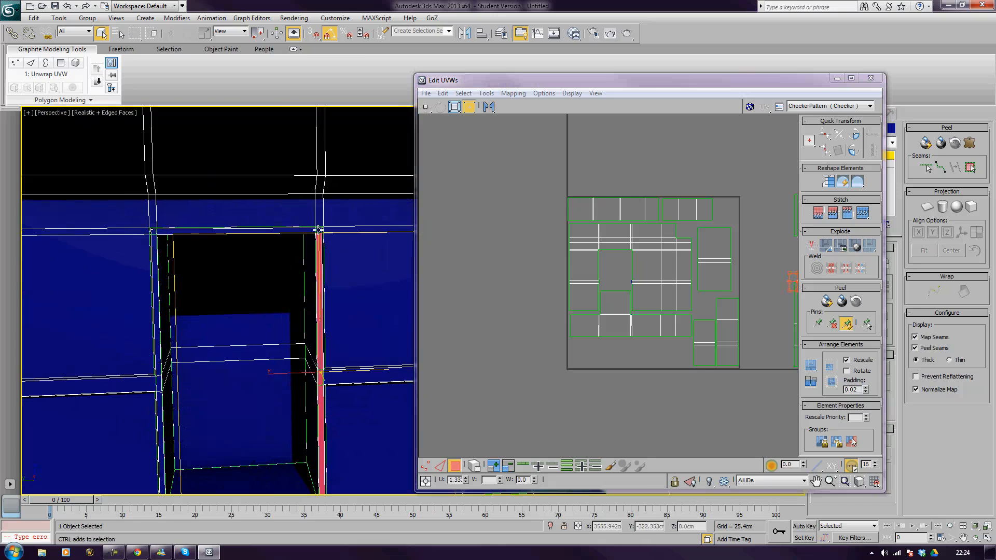
Step: Add the narrow frame faces across the doorway's top and down its other side to the selection
ctrl+click(289, 230)
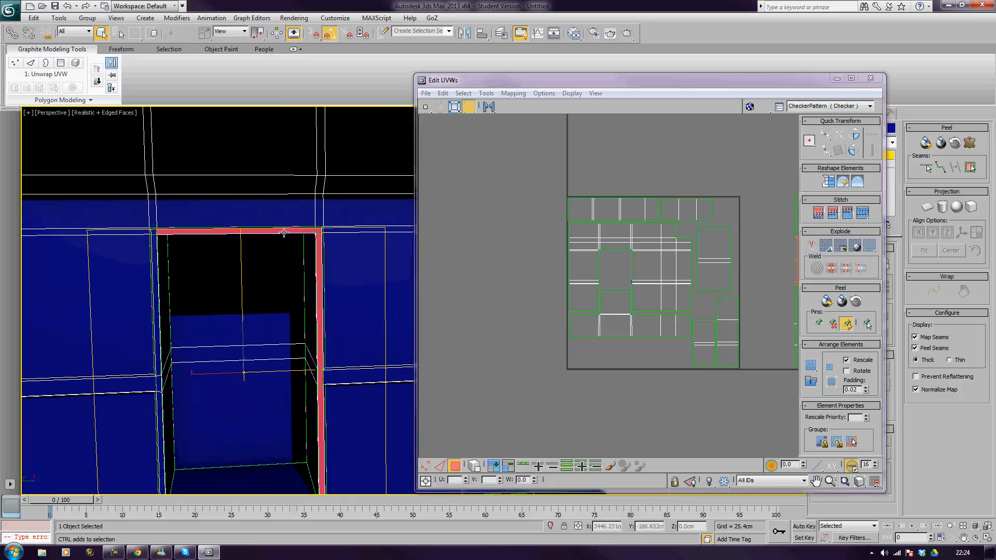
ctrl+click(153, 231)
ctrl+click(153, 276)
middle_drag(176, 336, 218, 250)
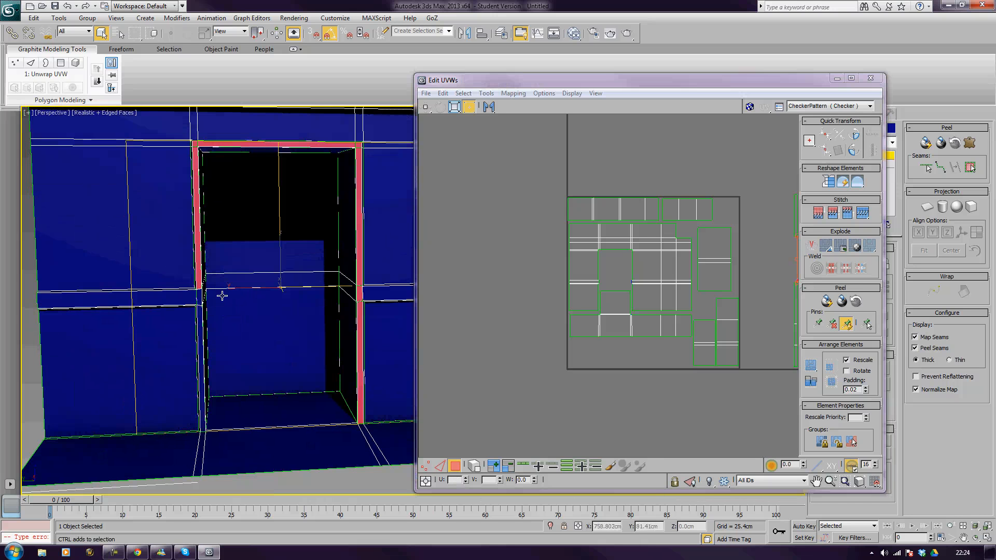
ctrl+click(200, 338)
alt+middle_drag(369, 357, 298, 346)
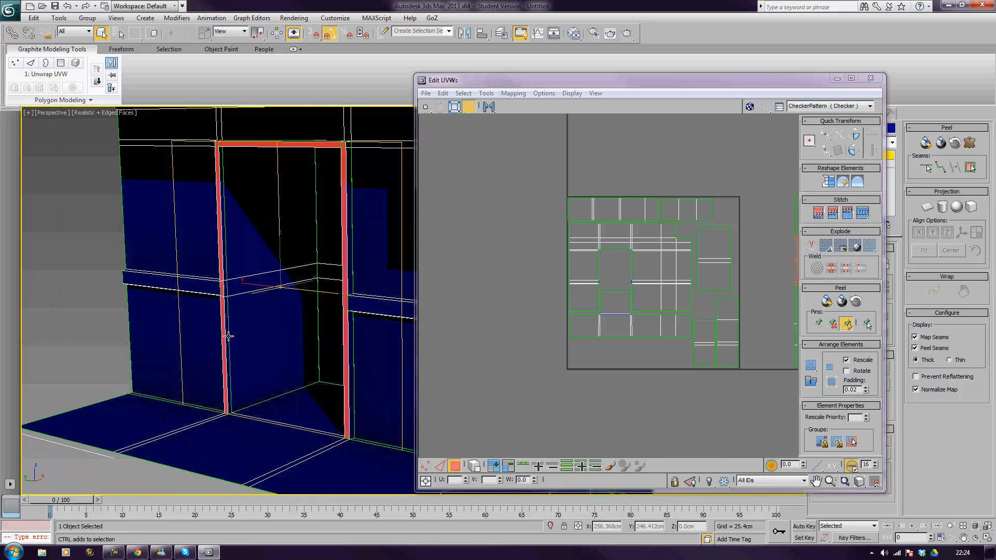
ctrl+click(227, 336)
ctrl+click(224, 291)
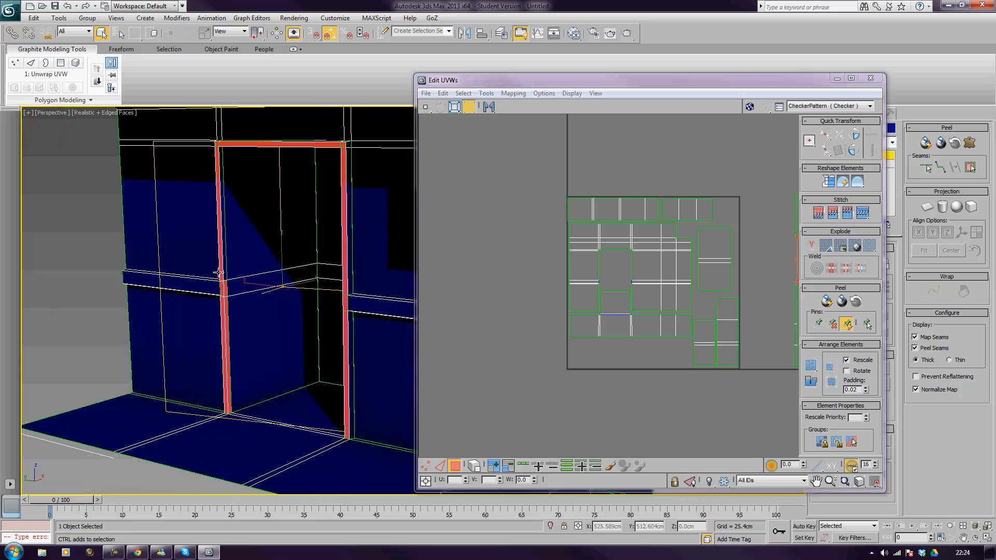
Step: Add the remaining thin faces on the frame's first side, including its outer edge above and below the wall band
alt+middle_drag(223, 271, 342, 240)
ctrl+click(336, 242)
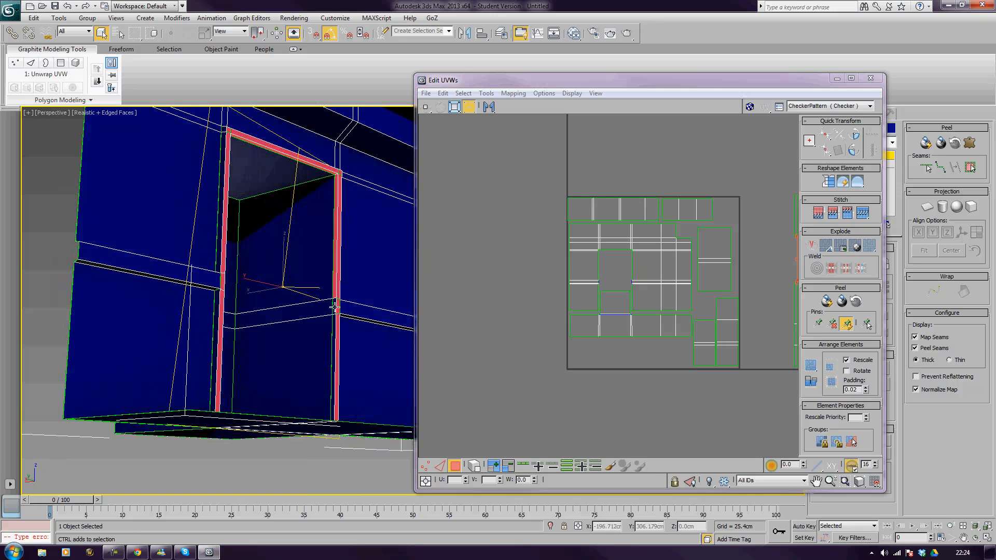
ctrl+click(335, 307)
alt+middle_drag(333, 335, 273, 345)
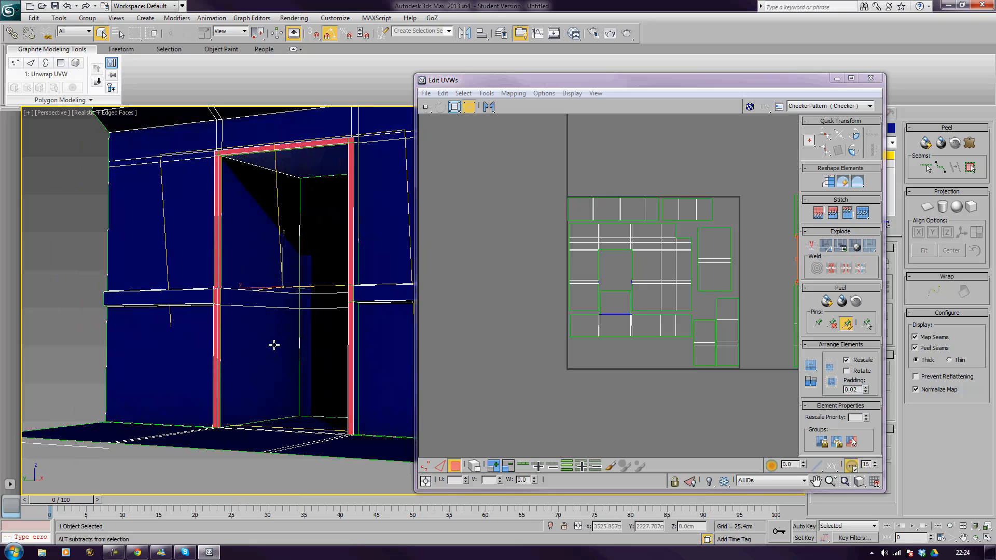
click(356, 345)
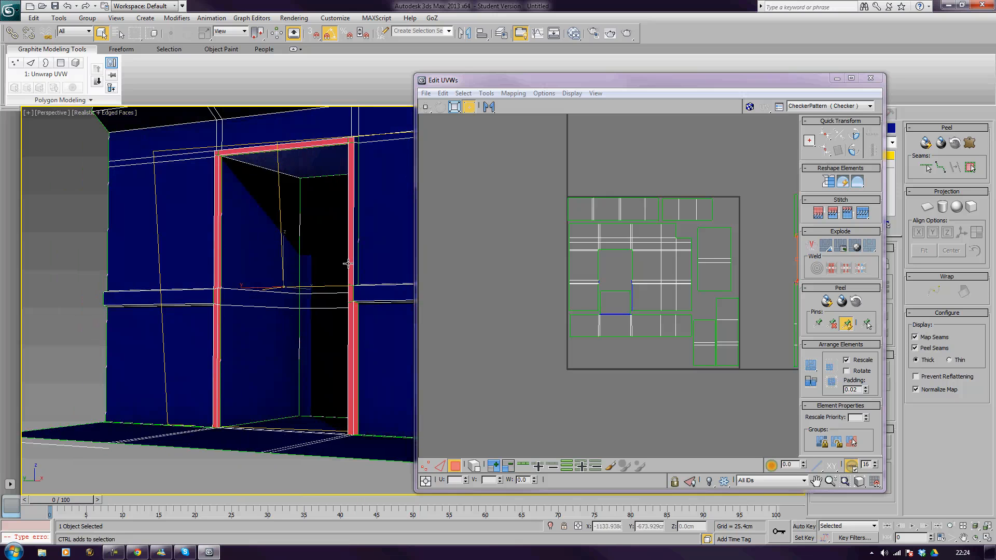
ctrl+click(353, 261)
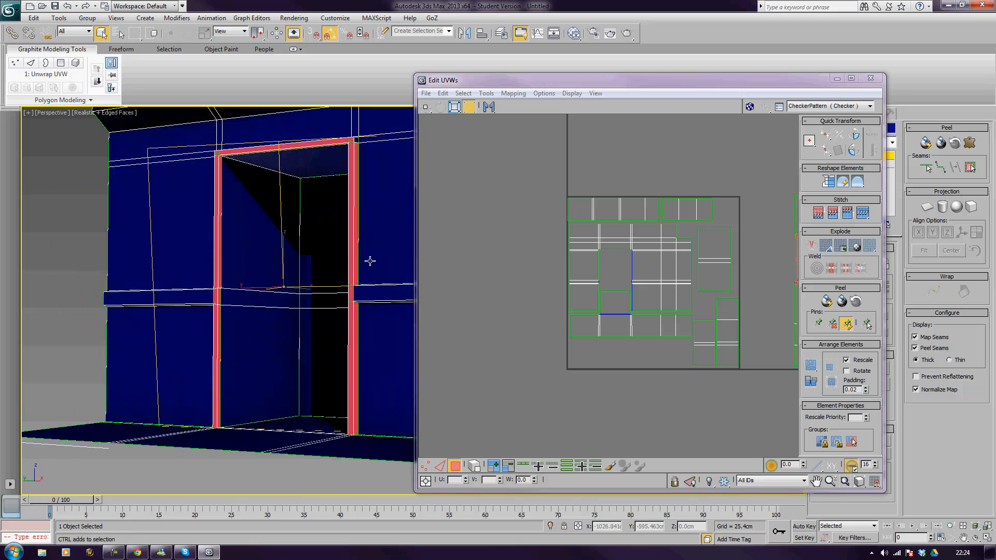
Step: Add the thin outer edge faces along the frame's top and opposite side to complete the doorway frame selection
alt+middle_drag(234, 178, 228, 218)
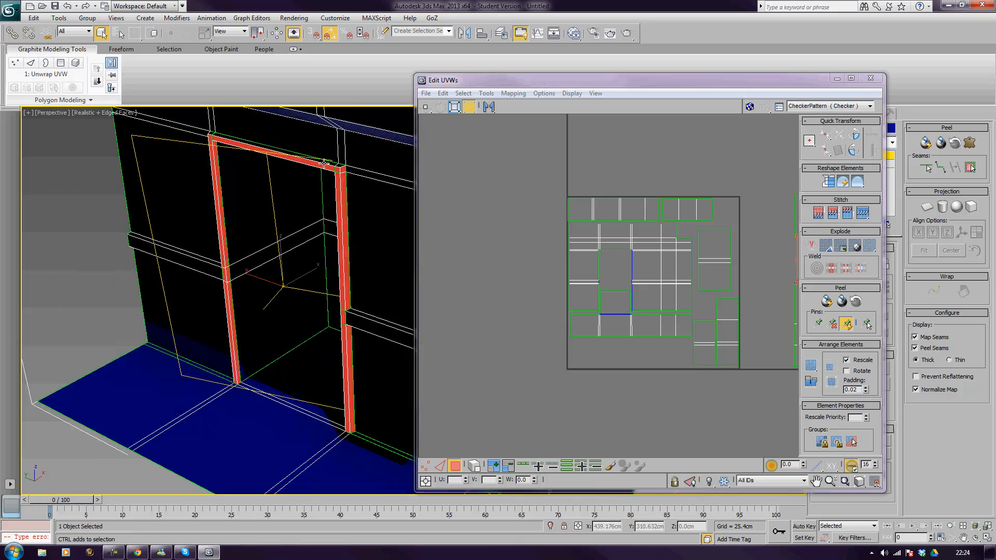
ctrl+click(339, 169)
alt+middle_drag(246, 195, 337, 199)
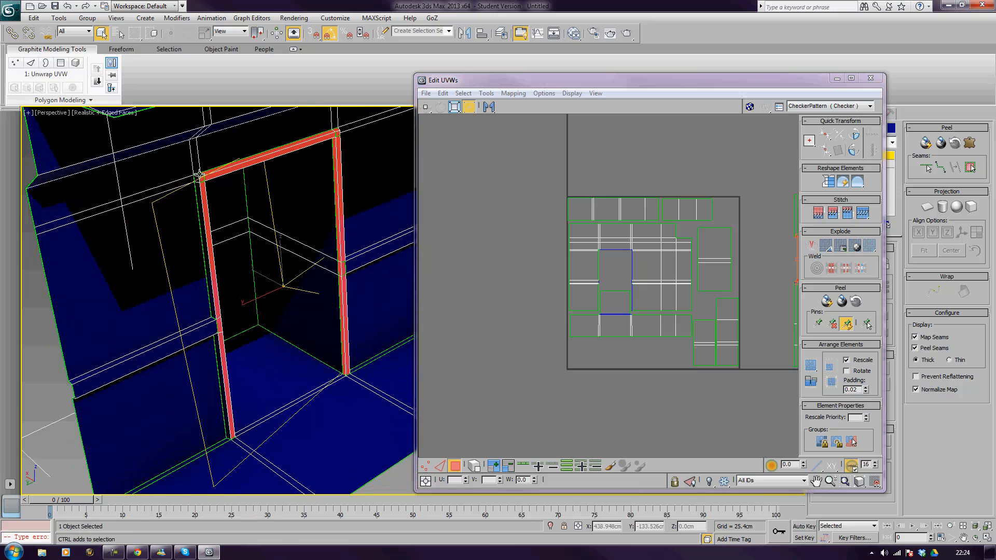
ctrl+click(198, 209)
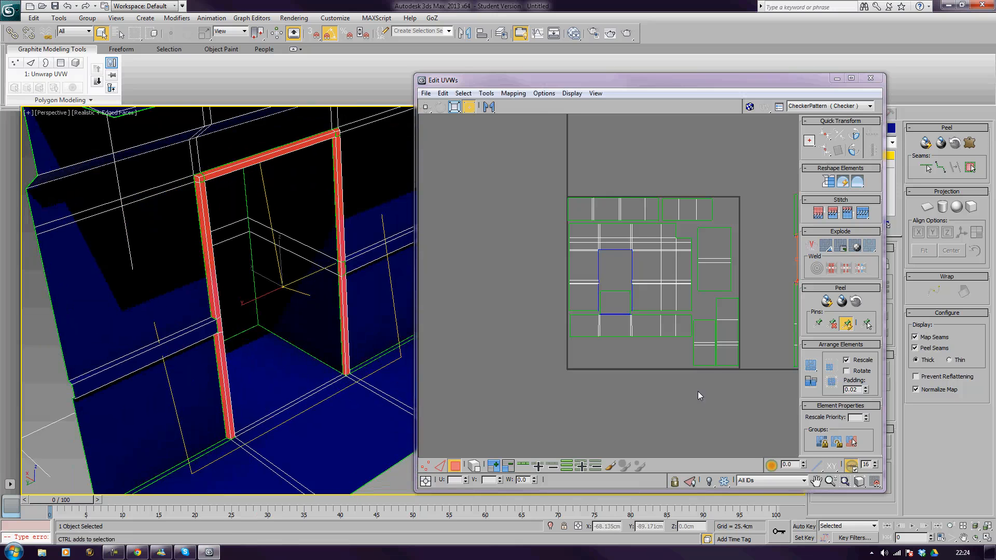
middle_drag(660, 326, 625, 333)
alt+middle_drag(332, 358, 242, 357)
scroll(242, 357, down, 3)
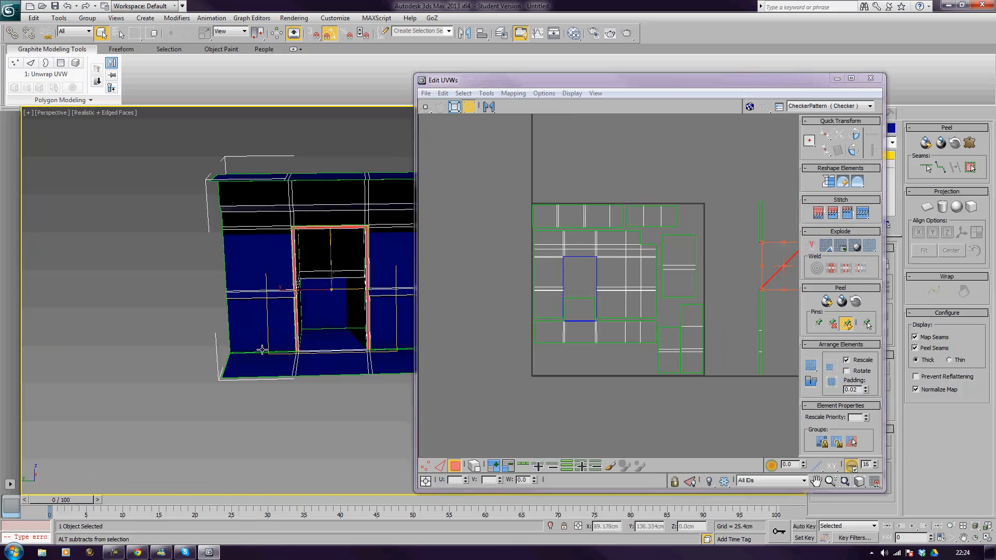
scroll(255, 332, down, 2)
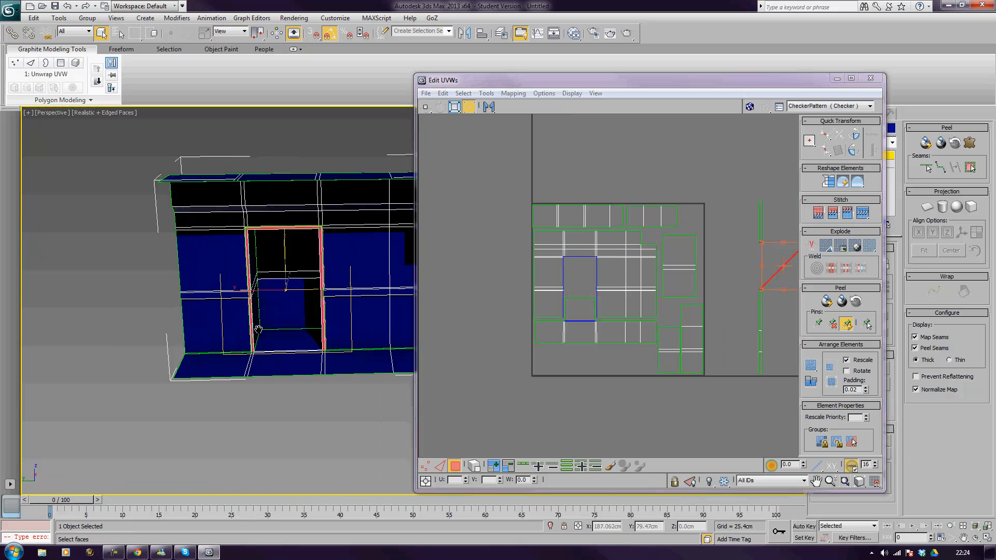
Step: Planar-map the selected doorway frame faces and move the new shell to empty space outside the UV tile
click(928, 207)
click(928, 207)
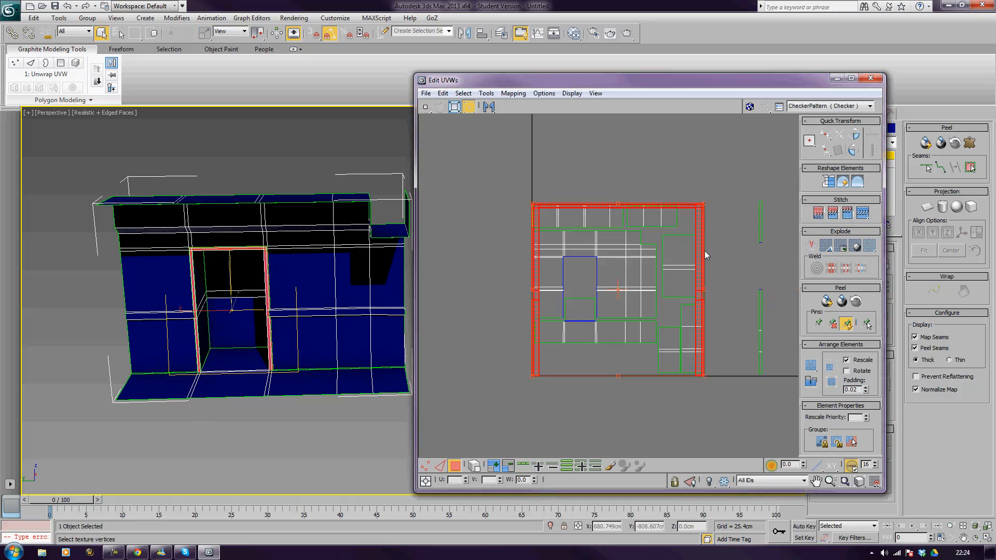
middle_drag(704, 250, 548, 358)
drag(551, 359, 771, 167)
click(608, 359)
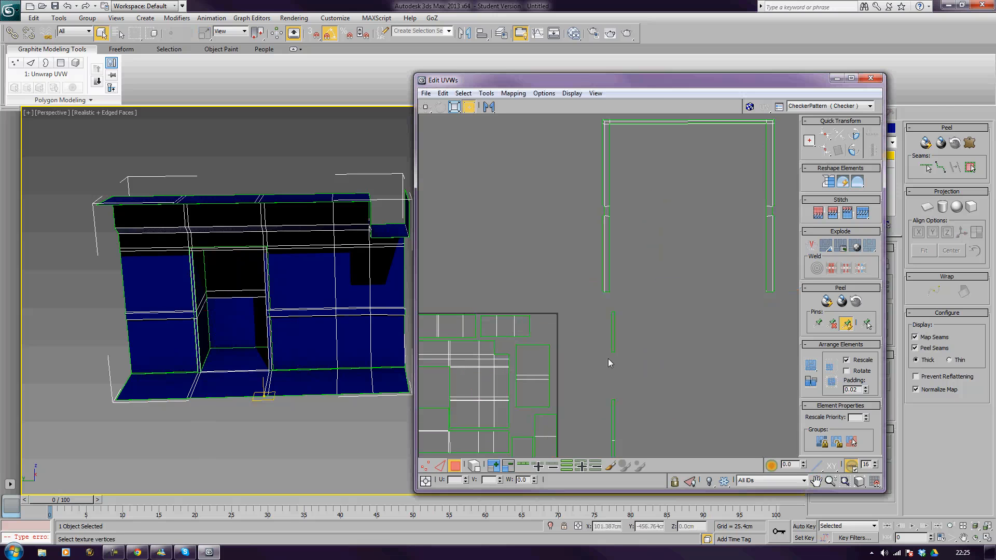
drag(628, 342, 605, 368)
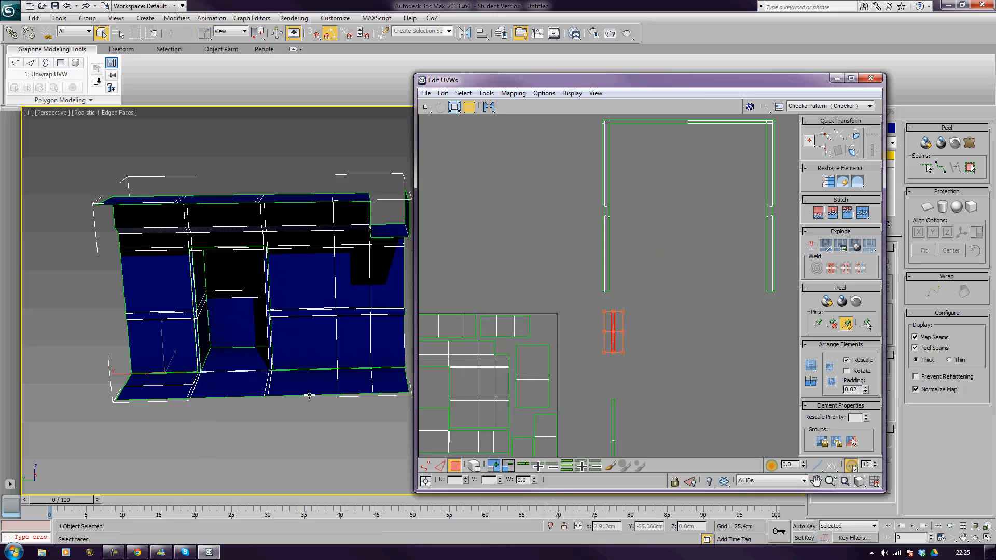
mouse_move(321, 436)
alt+middle_down()
mouse_move(356, 438)
mouse_move(323, 436)
alt+middle_up()
click(682, 363)
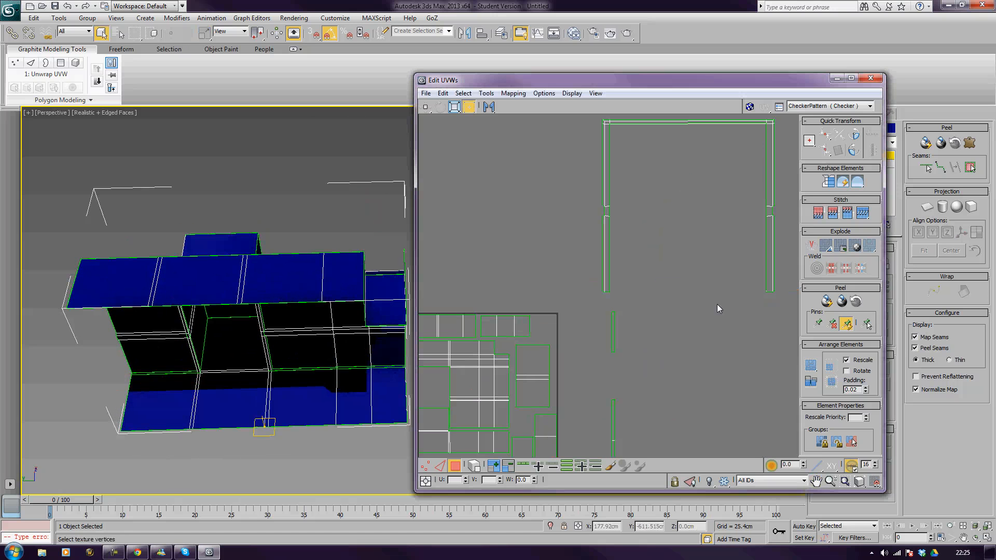
Step: Select both segments of the doorway frame shell's left vertical strip and shift them slightly outward
middle_drag(717, 304, 638, 410)
scroll(636, 404, up, 2)
middle_drag(603, 236, 626, 212)
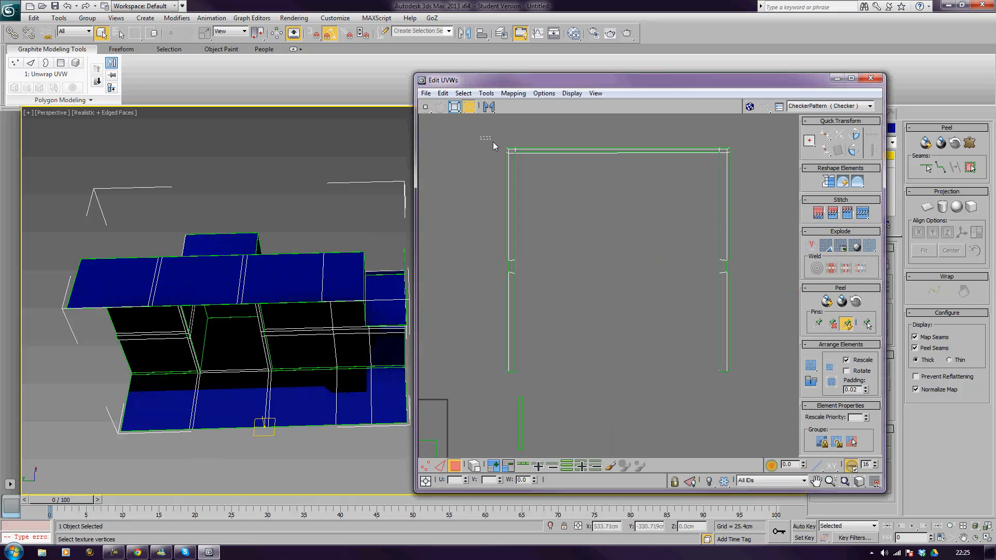
drag(506, 167, 507, 167)
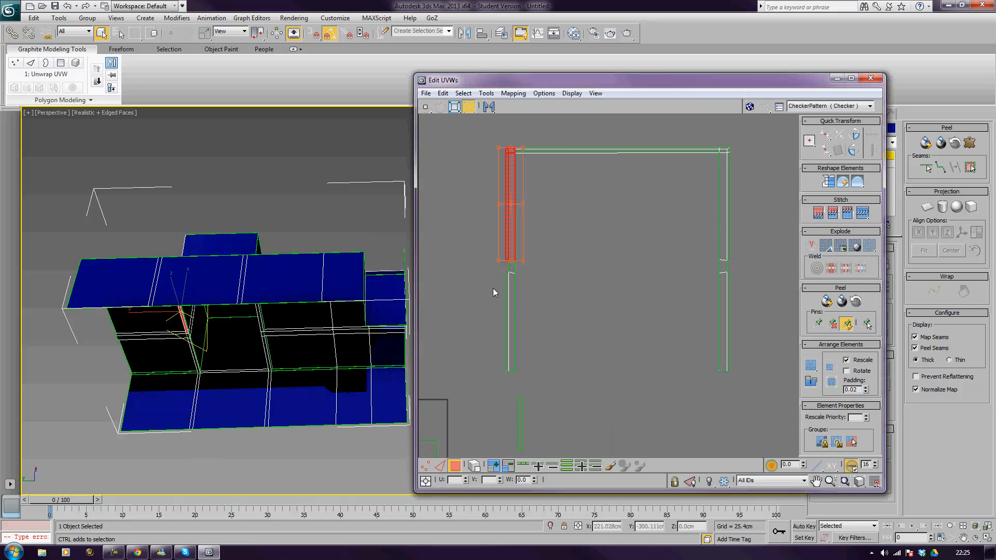
ctrl+drag(512, 320, 513, 321)
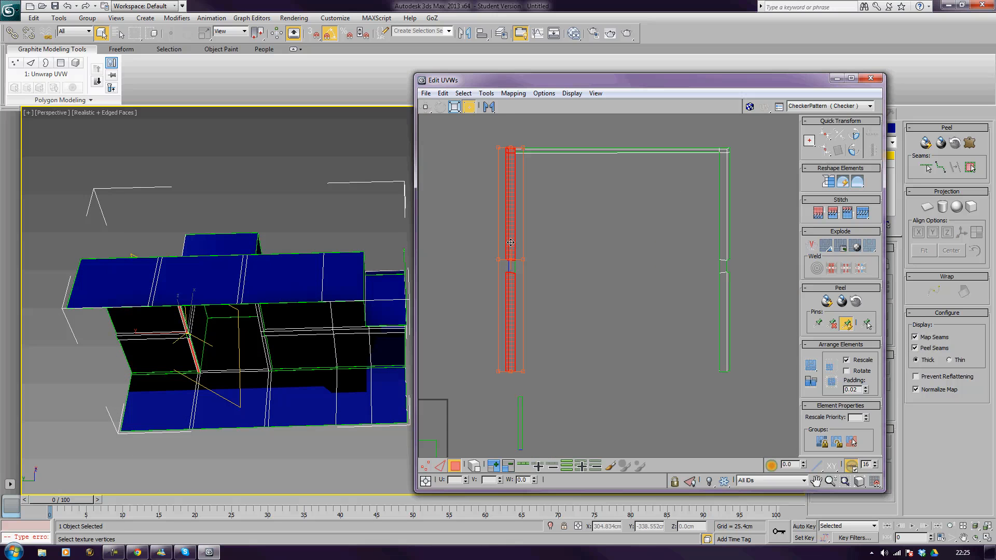
mouse_move(511, 243)
mouse_down()
mouse_move(481, 242)
mouse_move(507, 240)
mouse_up()
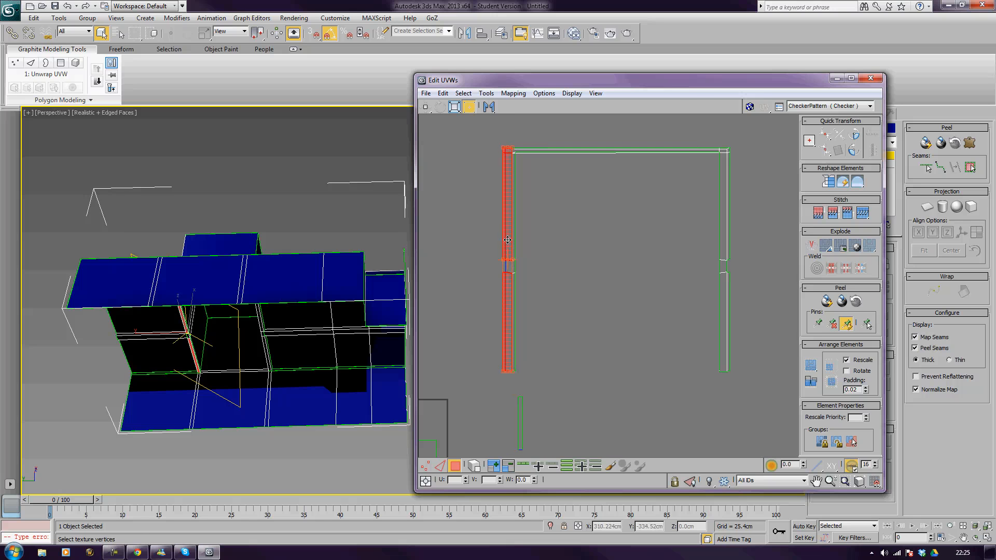
click(615, 195)
middle_drag(617, 193, 582, 255)
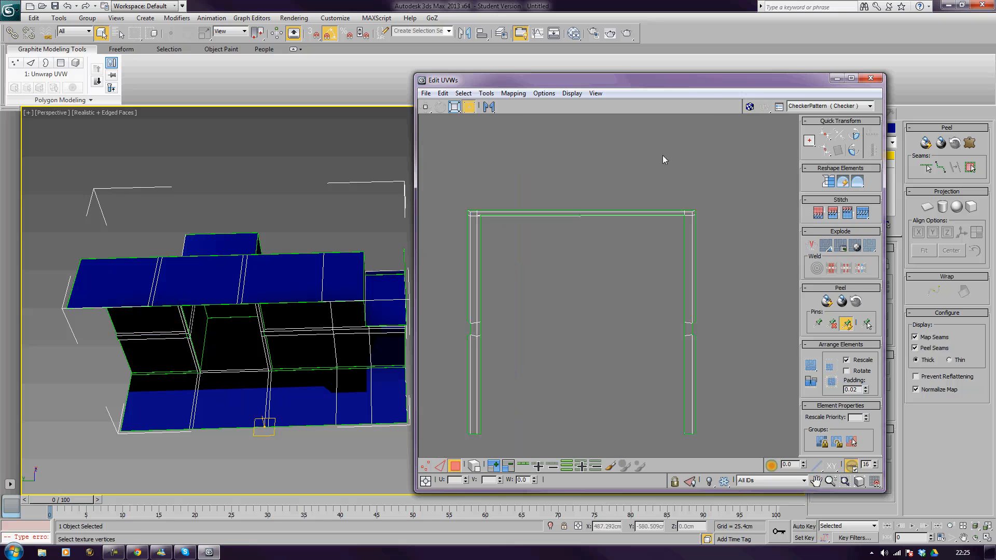
Step: Shift the frame shell's top horizontal strip slightly upward and both segments of its right vertical strip slightly outward
drag(444, 204, 754, 214)
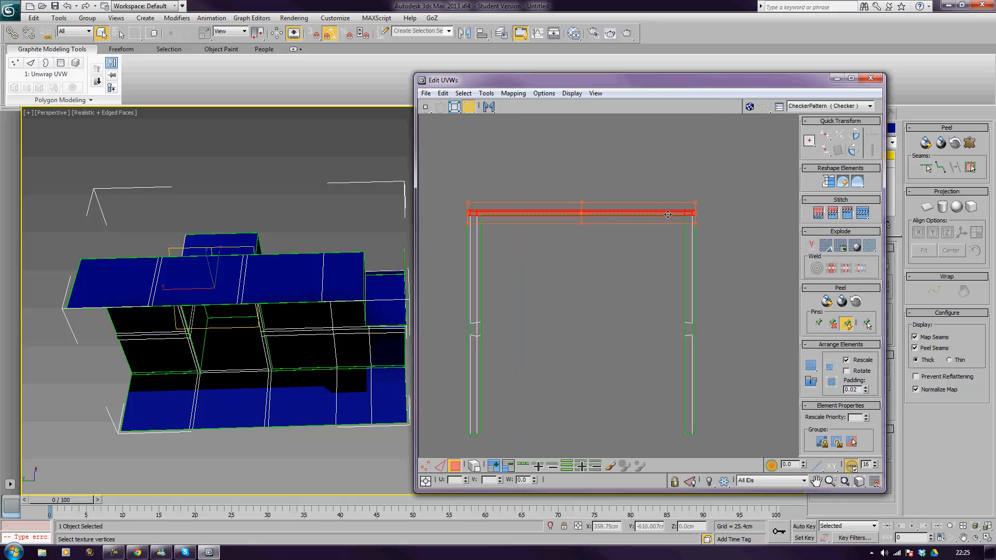
drag(600, 214, 600, 209)
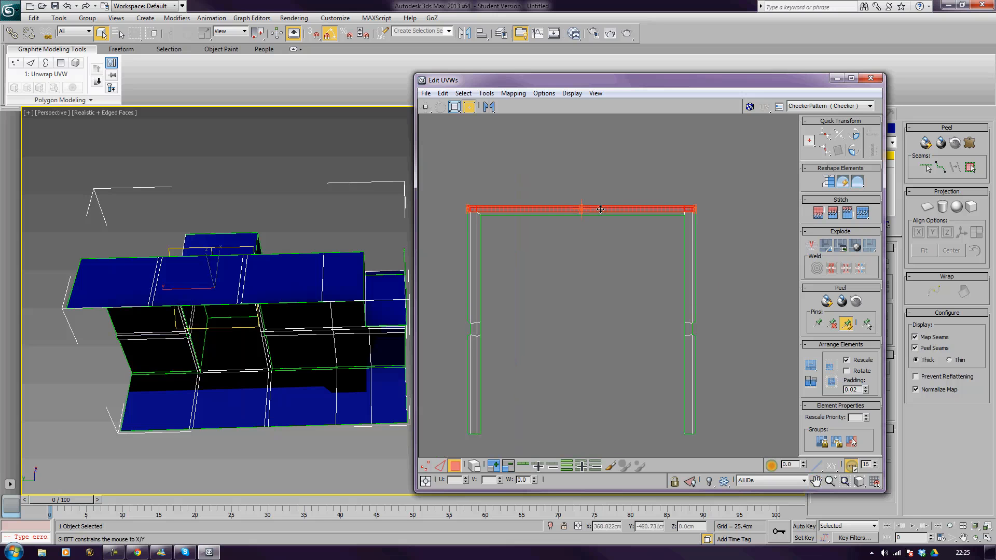
middle_drag(729, 253, 698, 240)
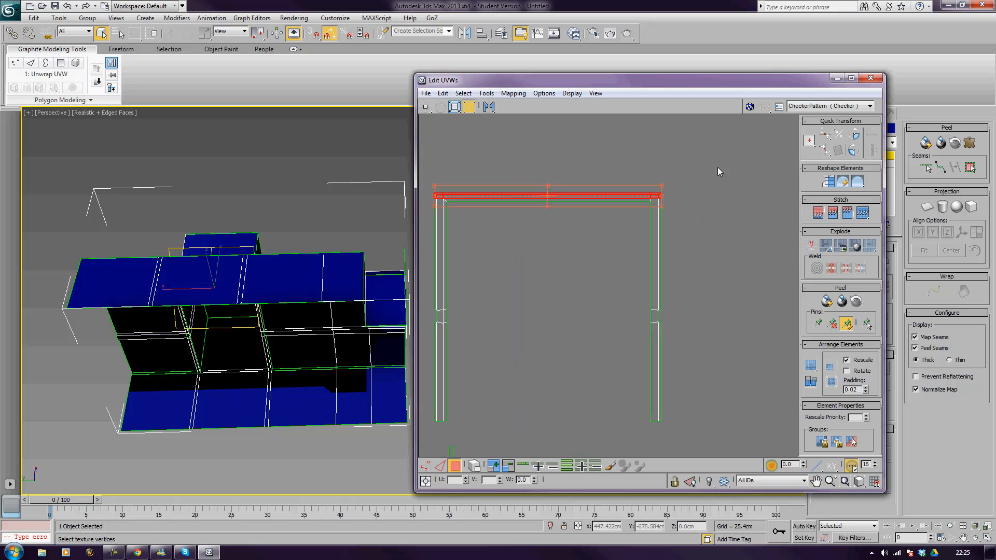
drag(718, 165, 658, 433)
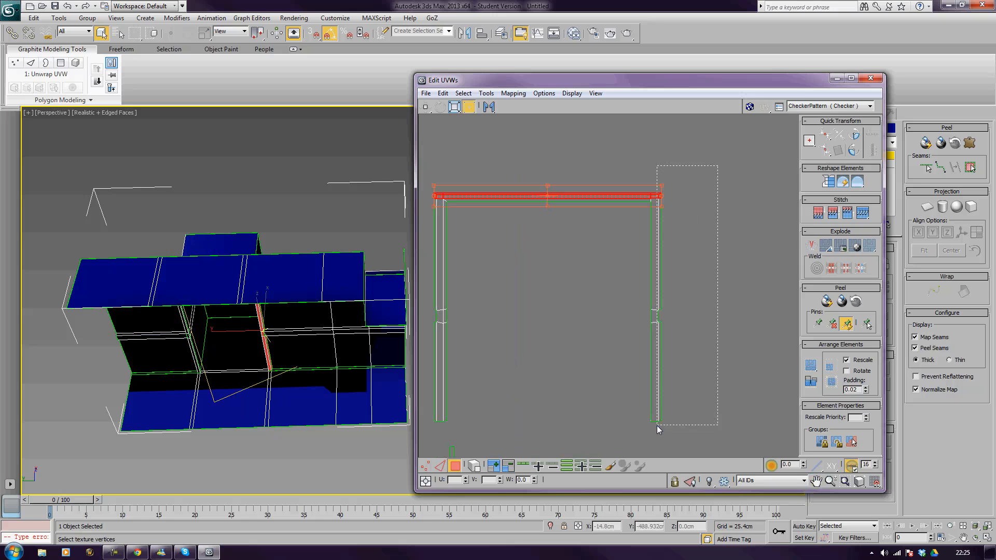
drag(659, 379, 664, 378)
middle_drag(739, 210, 789, 207)
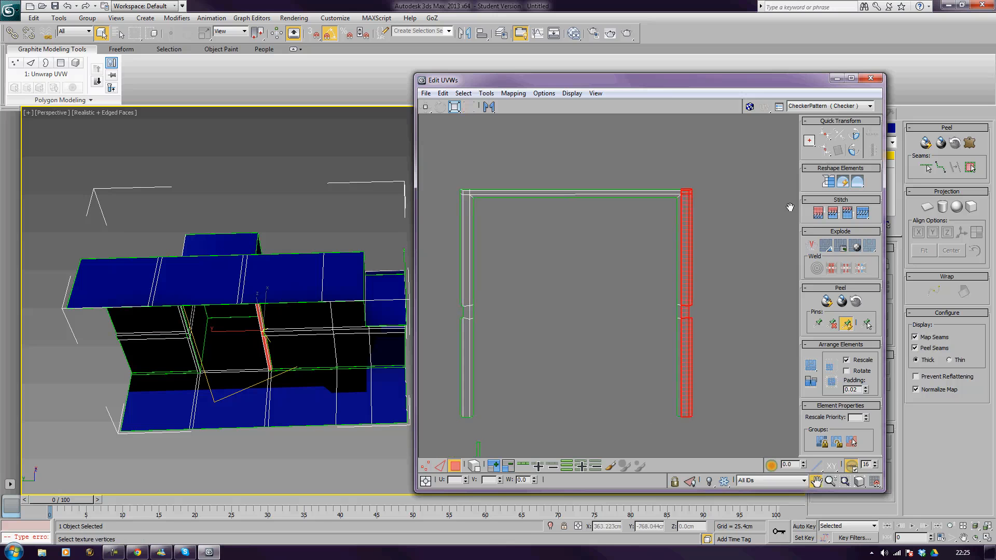
Step: Scale down the whole doorway frame shell and place it, turned 90 degrees, in the free lower-left corner of the UV tile
drag(735, 164, 455, 428)
drag(693, 416, 520, 308)
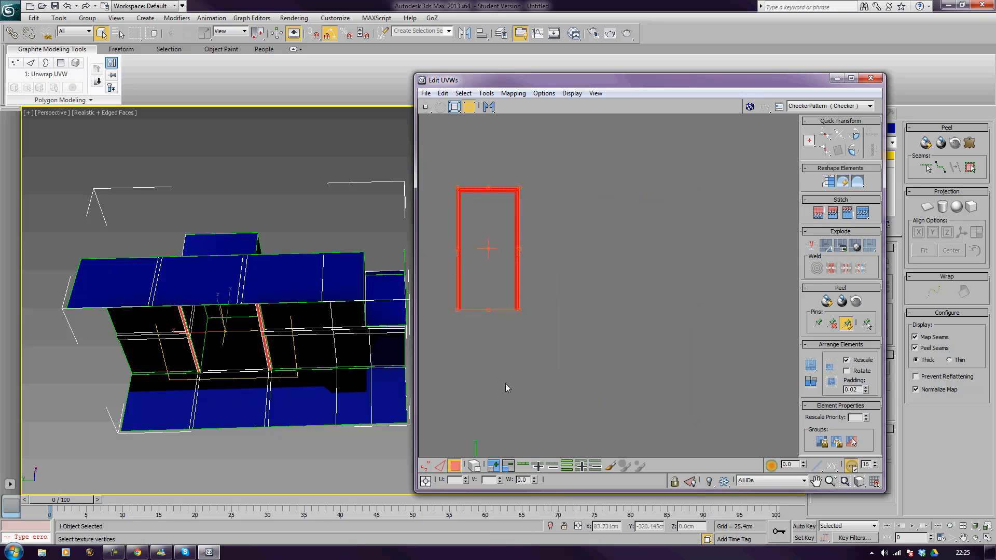
scroll(645, 338, down, 4)
middle_drag(640, 348, 655, 286)
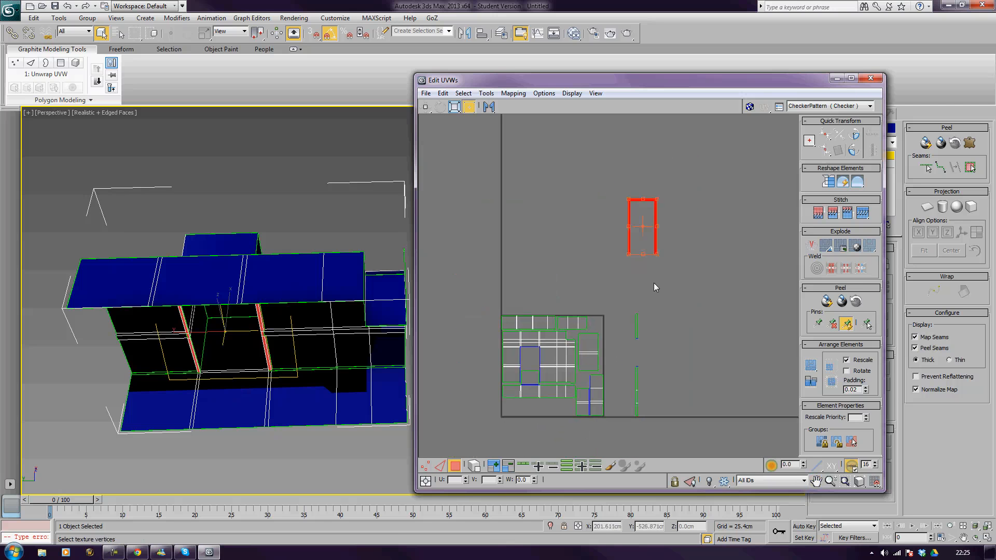
drag(657, 256, 520, 408)
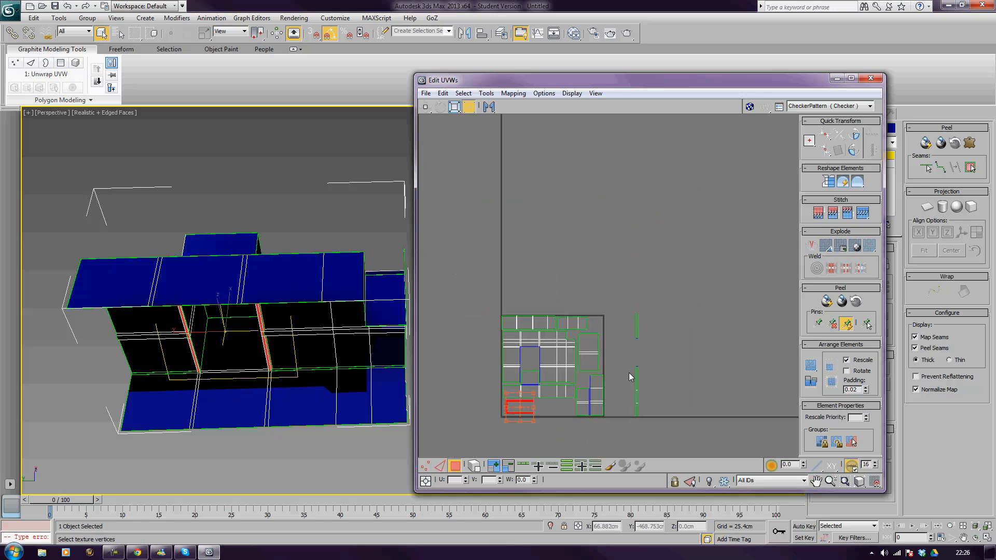
scroll(629, 381, up, 2)
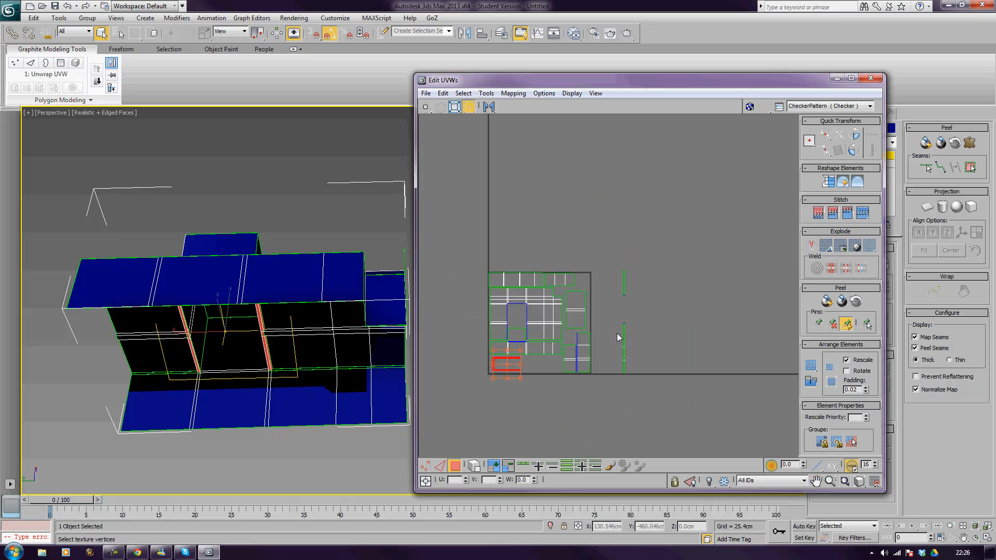
scroll(612, 334, up, 1)
middle_drag(634, 356, 713, 329)
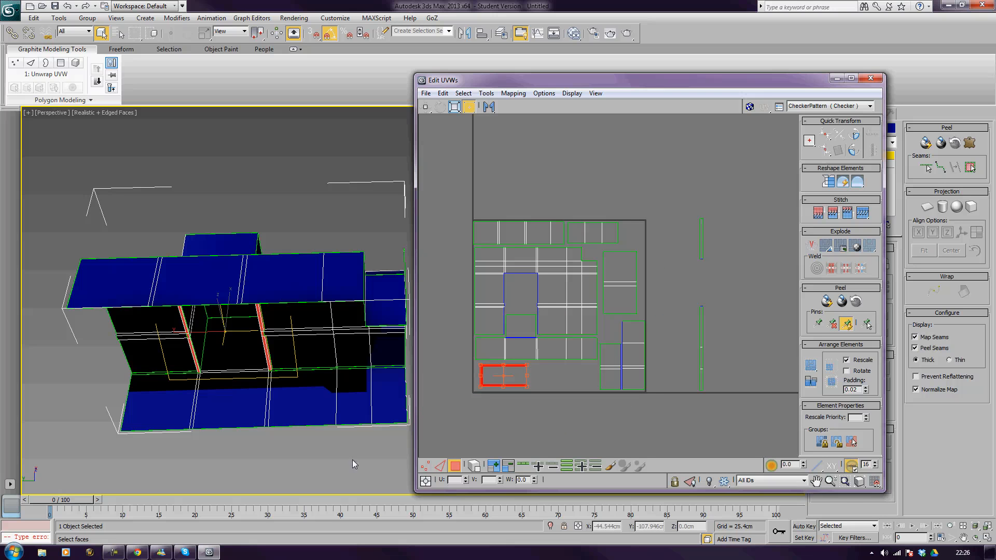
Step: Select the floor faces along the base of the wall together with the floor face inside the doorway recess
middle_drag(331, 456, 296, 434)
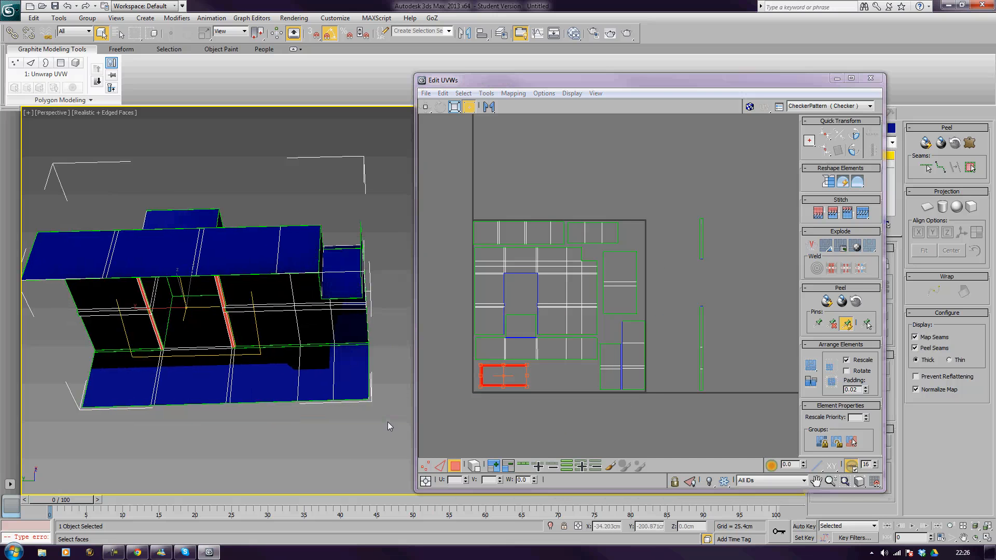
drag(385, 390, 188, 425)
drag(75, 365, 77, 366)
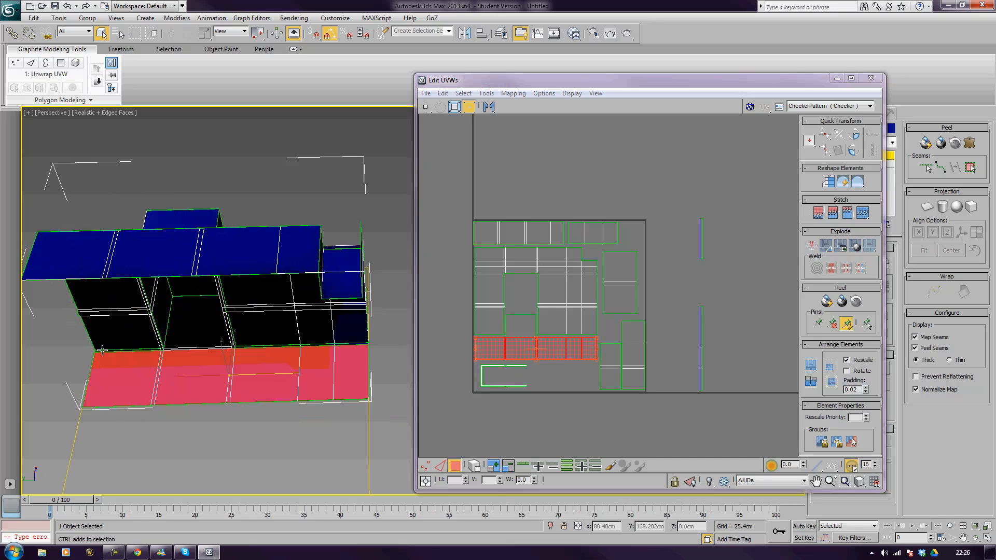
ctrl+click(102, 350)
key(ctrl+z)
ctrl+click(189, 338)
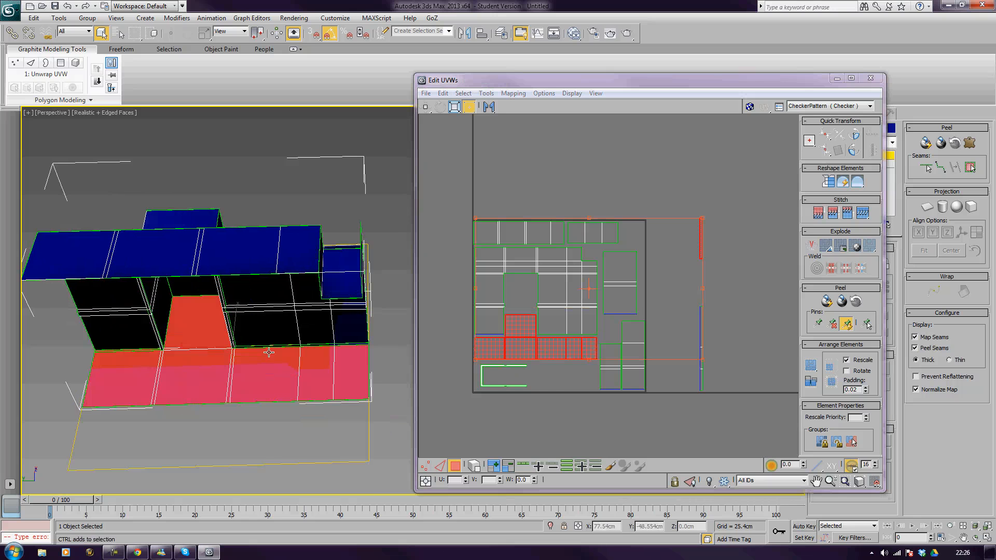
ctrl+click(313, 344)
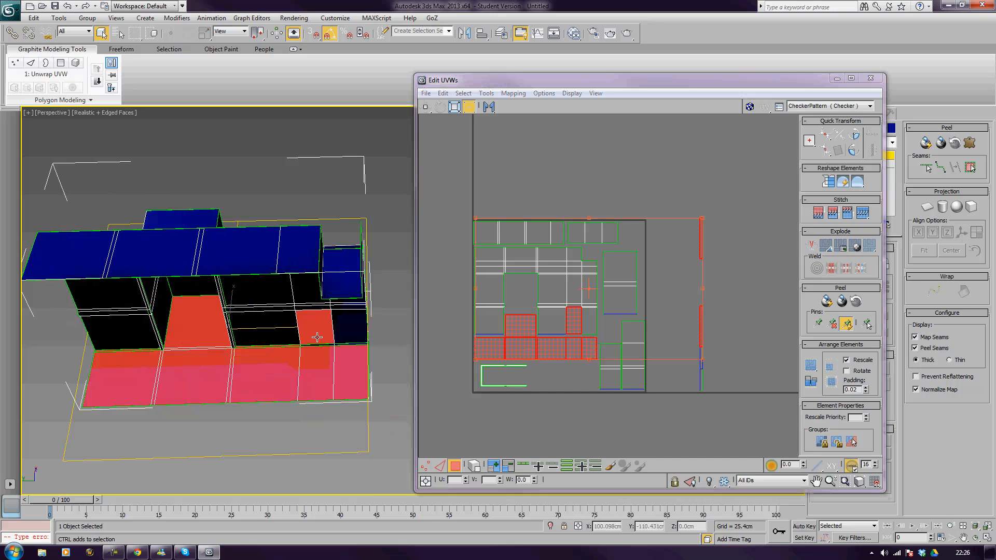
alt+click(318, 336)
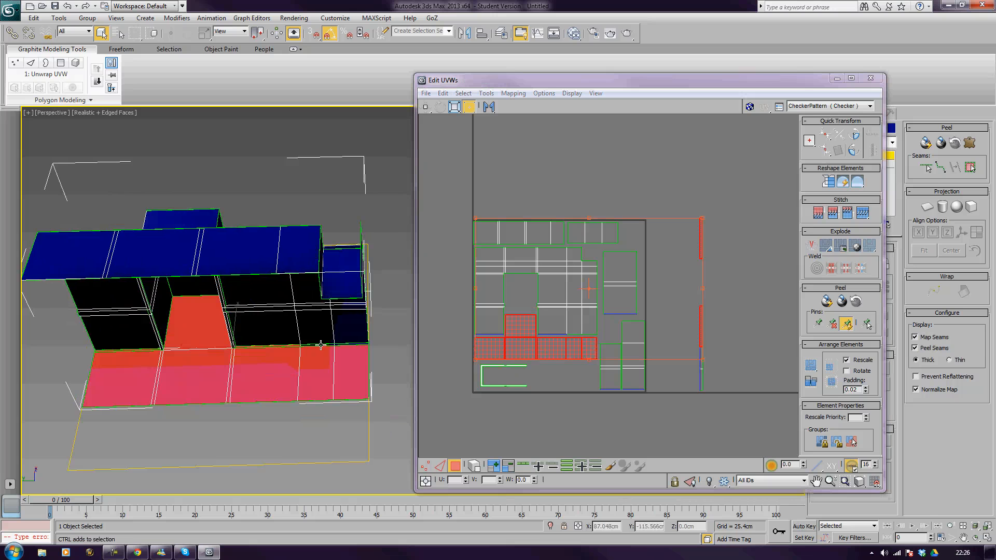
alt+middle_drag(321, 344, 344, 371)
ctrl+click(345, 370)
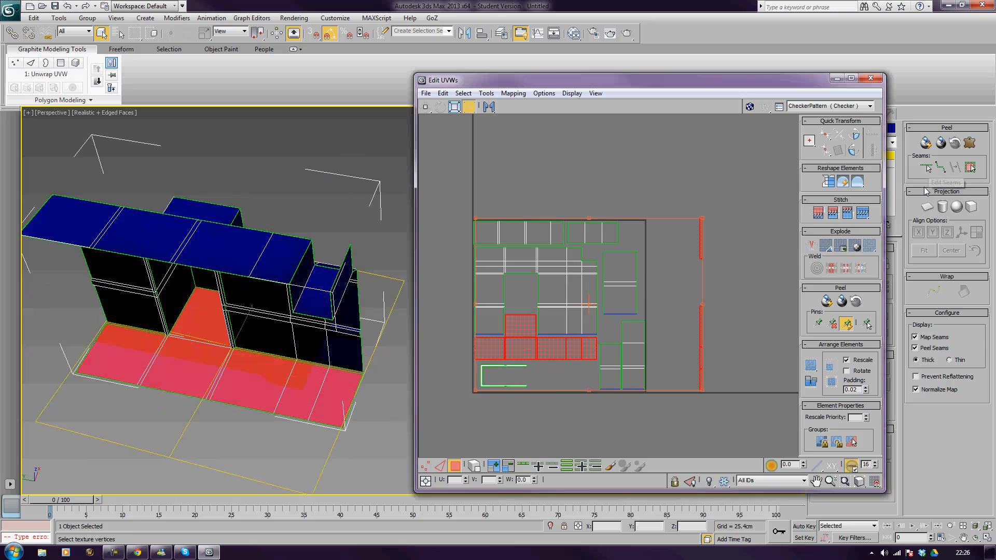
Step: Planar-map the selected floor faces, rotating the new shell 180 degrees and placing it outside the UV tile
click(925, 207)
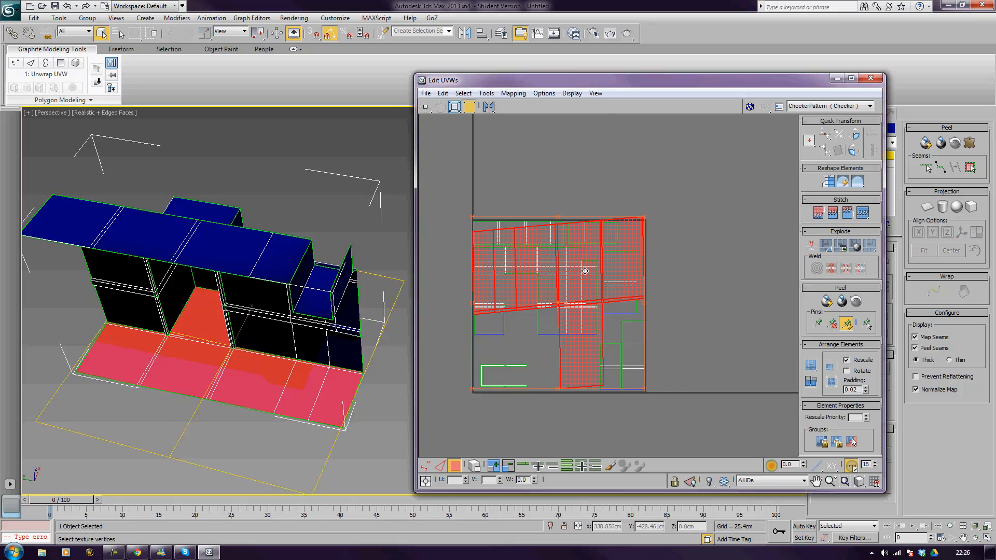
middle_drag(583, 270, 567, 275)
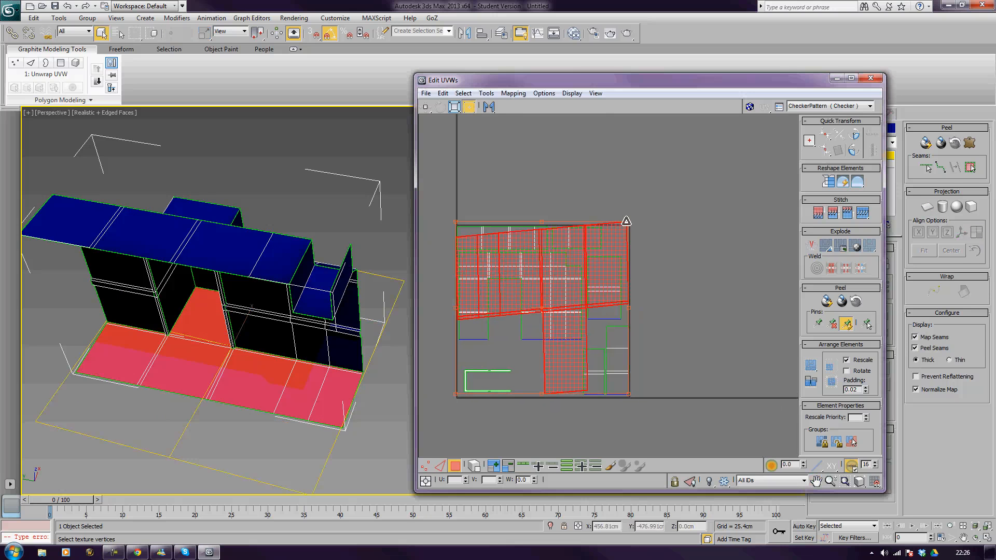
drag(543, 220, 540, 458)
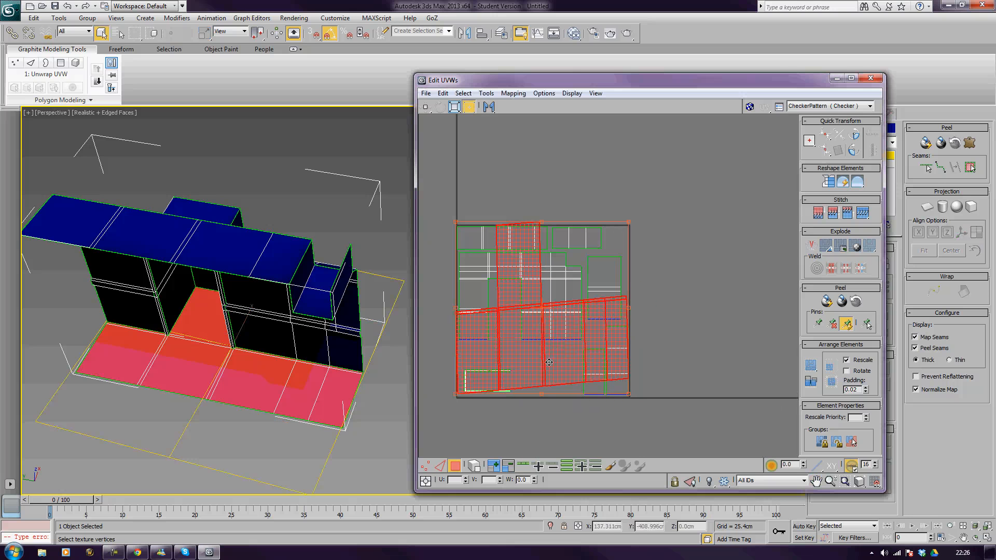
drag(546, 350, 726, 287)
middle_drag(721, 384, 632, 439)
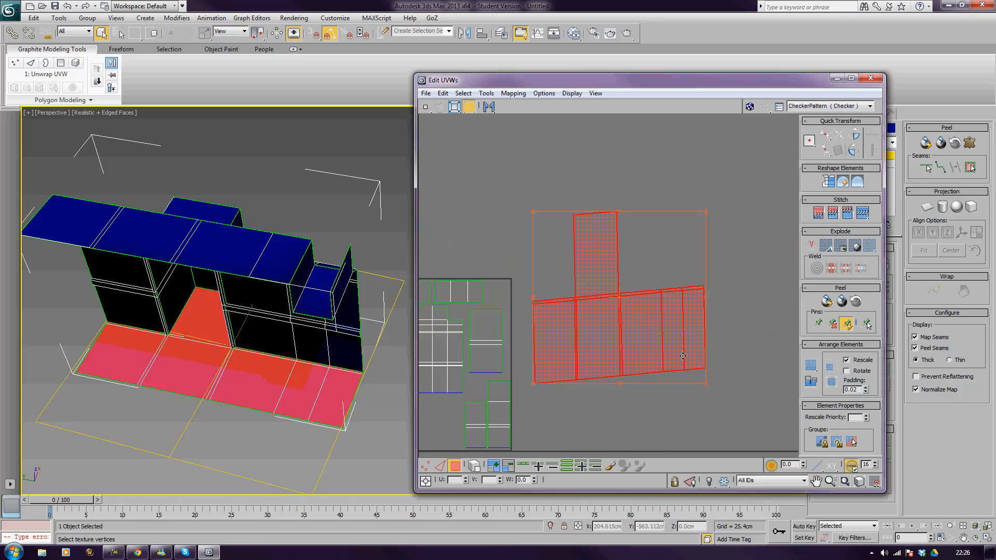
Step: Straighten the floor shell and resize it to fit inside the UV tile, directly above the doorway frame shell
click(830, 182)
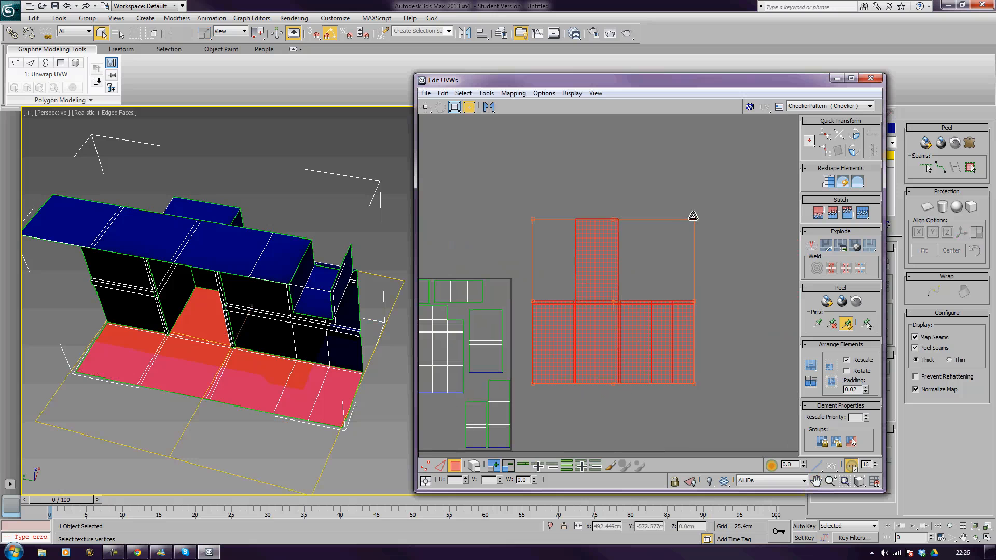
drag(694, 216, 624, 324)
middle_drag(617, 374, 758, 321)
drag(690, 301, 506, 343)
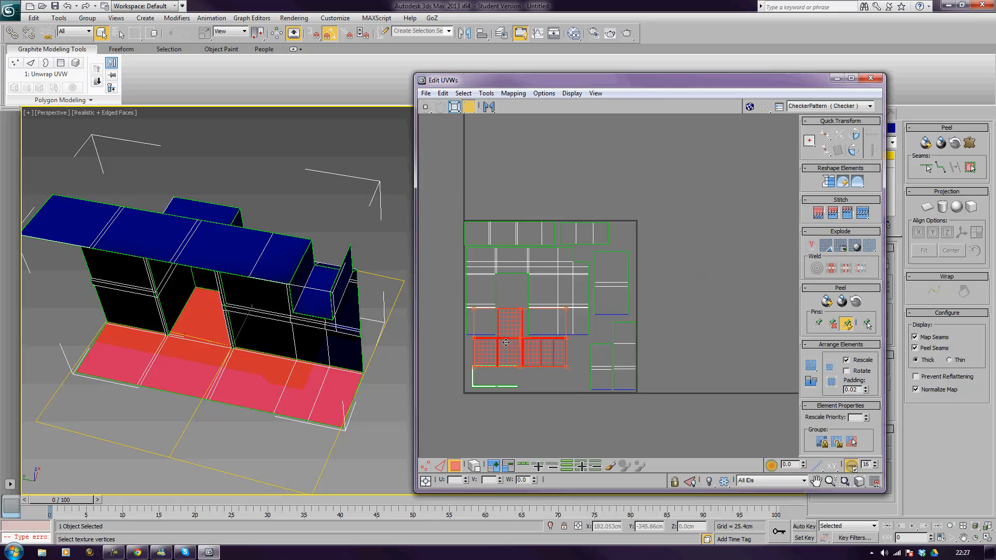
drag(568, 366, 558, 347)
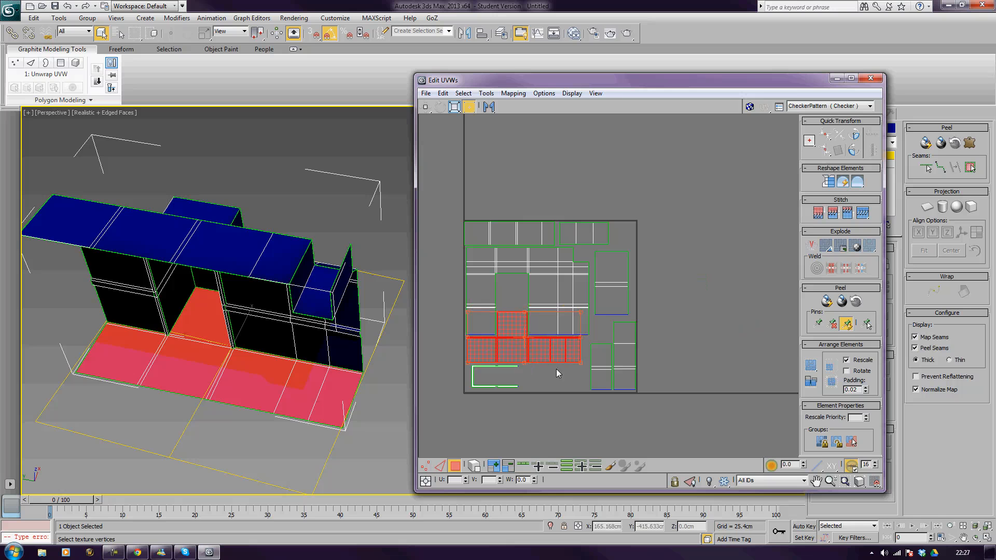
click(557, 383)
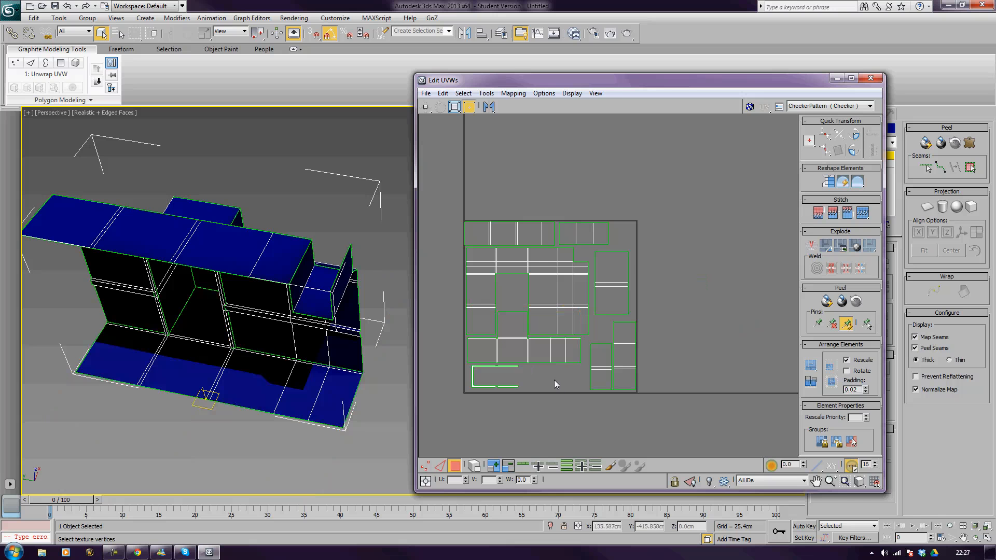
Step: Close the UV editor and frame the floor_01 model in the Front view
alt+middle_drag(377, 378, 309, 352)
scroll(340, 341, down, 3)
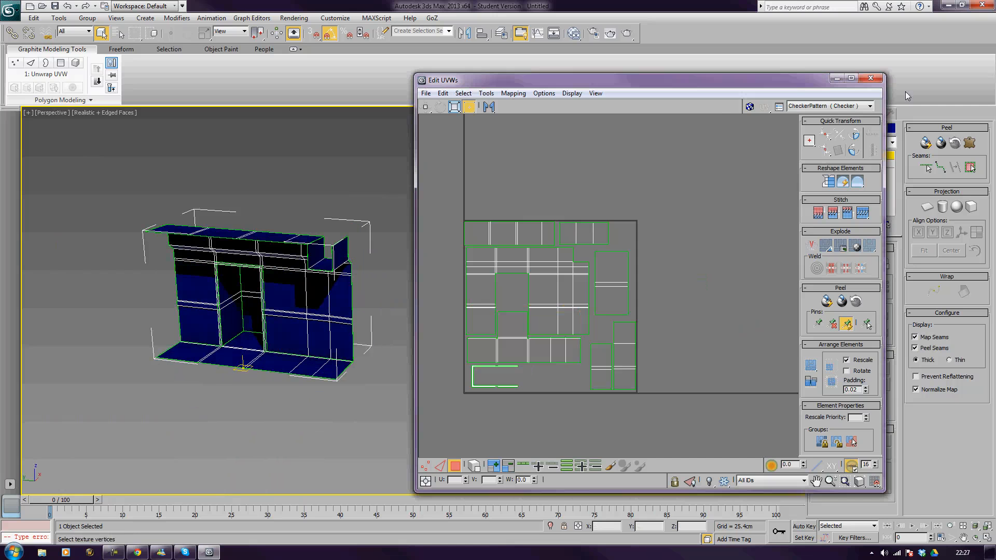
click(871, 78)
alt+middle_drag(451, 355, 495, 345)
alt+middle_drag(433, 335, 537, 329)
key(f)
key(z)
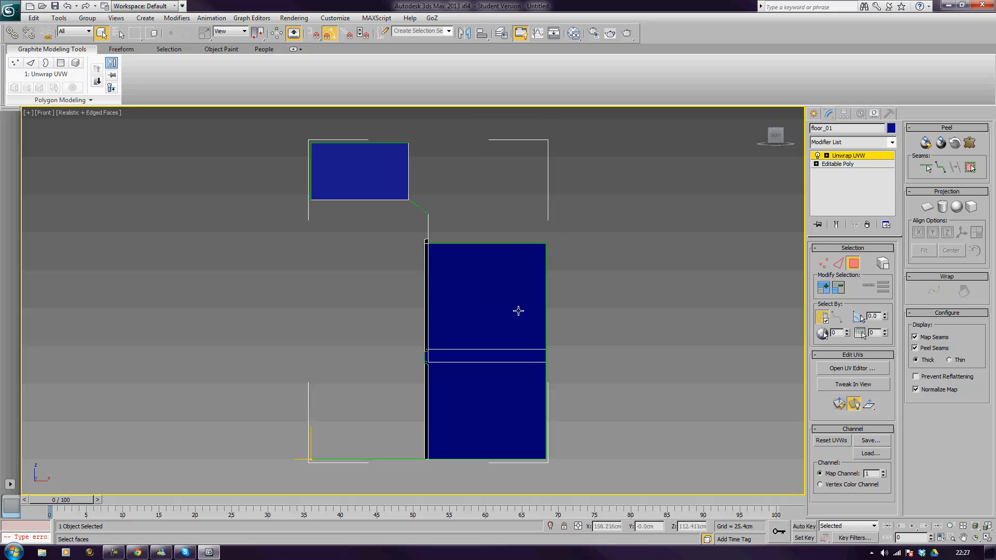
Step: In the Left view, raise the four end vertices of the wall's horizontal trim in the Editable Poly until the trim runs straight
key(l)
key(z)
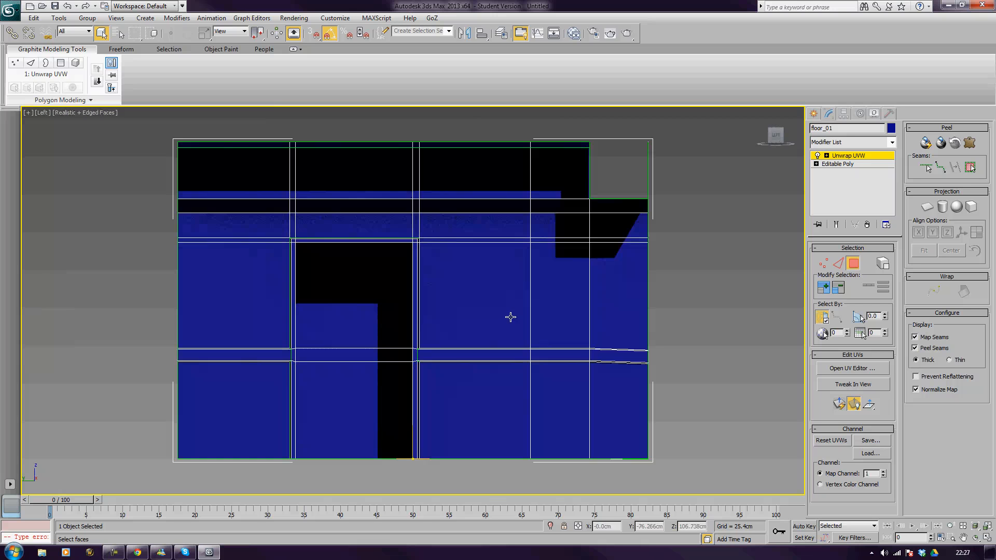
scroll(577, 300, up, 5)
middle_drag(724, 355, 489, 298)
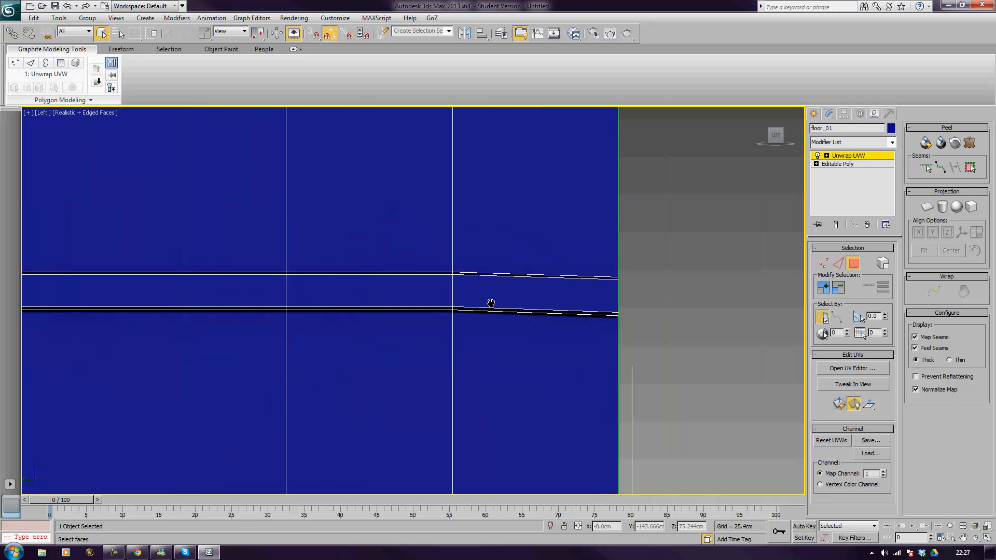
click(838, 164)
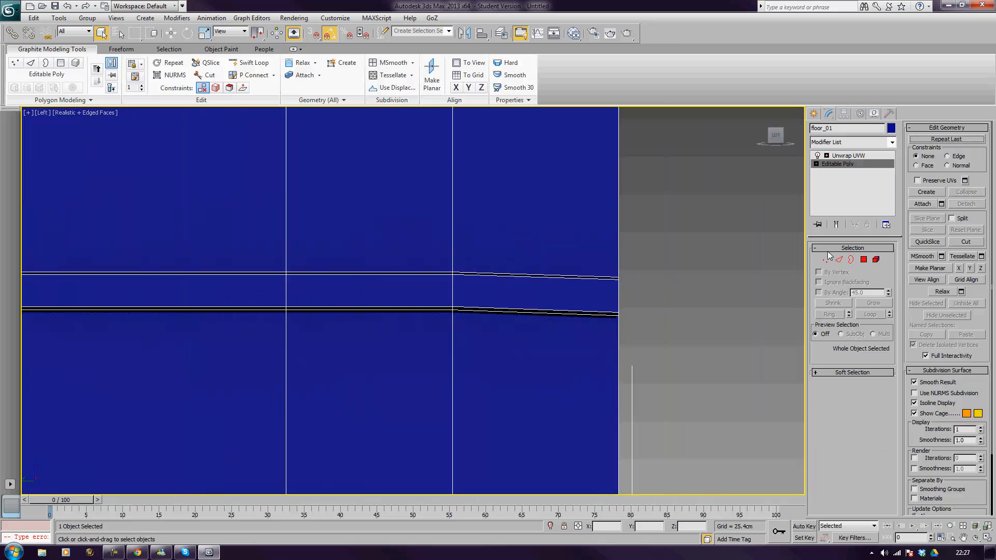
click(826, 260)
drag(690, 254, 586, 332)
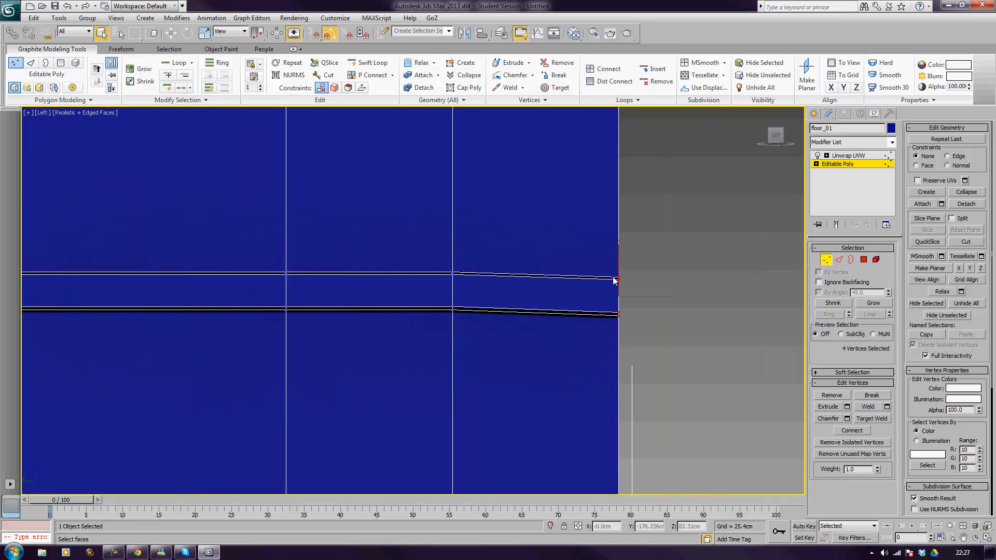
key(w)
shift+drag(616, 264, 619, 261)
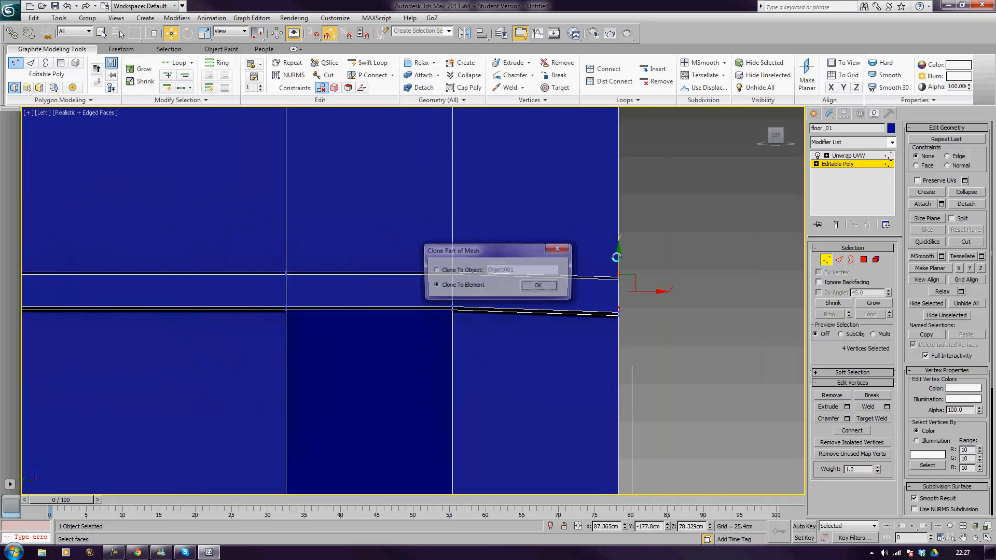
click(547, 286)
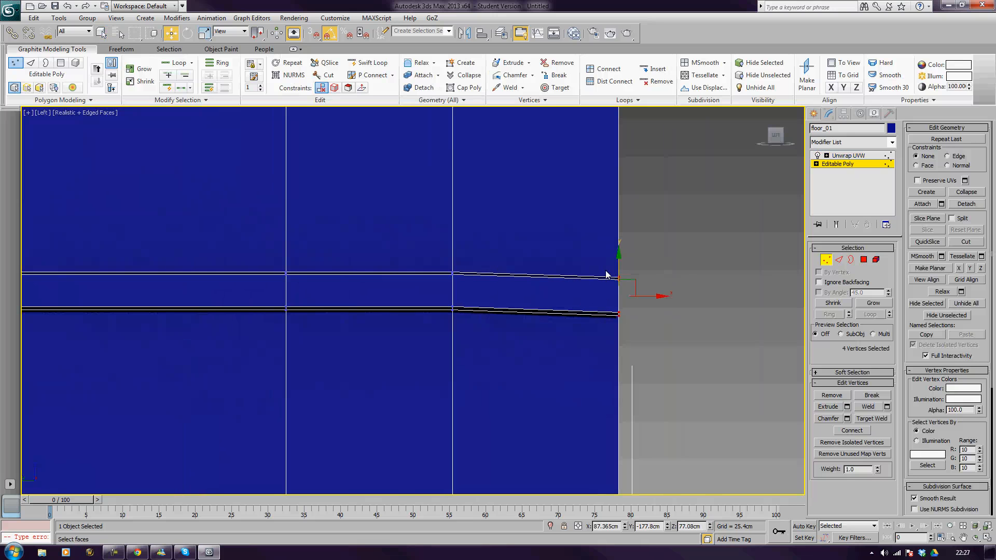
drag(618, 263, 619, 258)
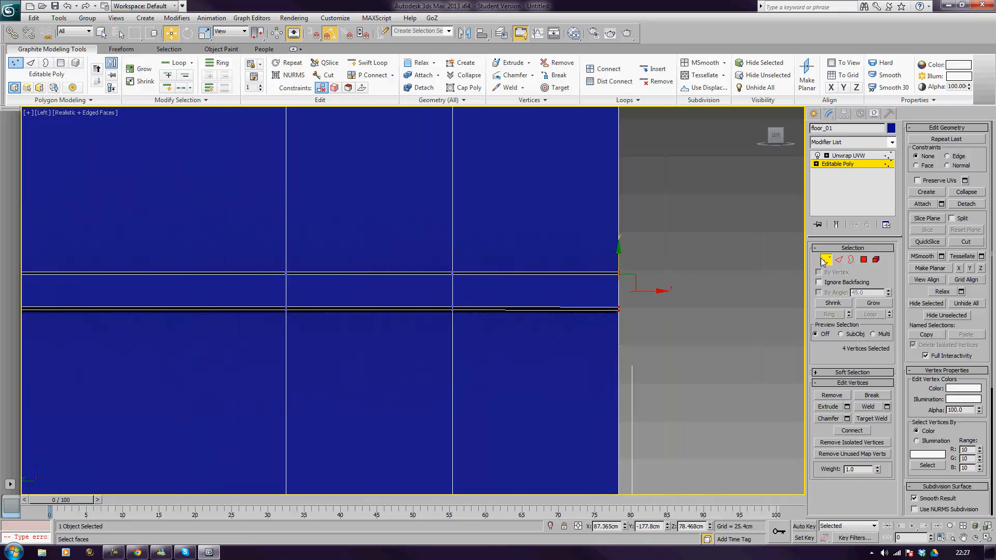
click(823, 262)
Step: Open the material editor and switch it to Compact Material Editor mode
middle_drag(709, 317, 723, 308)
scroll(719, 305, down, 5)
scroll(674, 291, up, 2)
middle_drag(615, 290, 634, 335)
scroll(673, 330, down, 3)
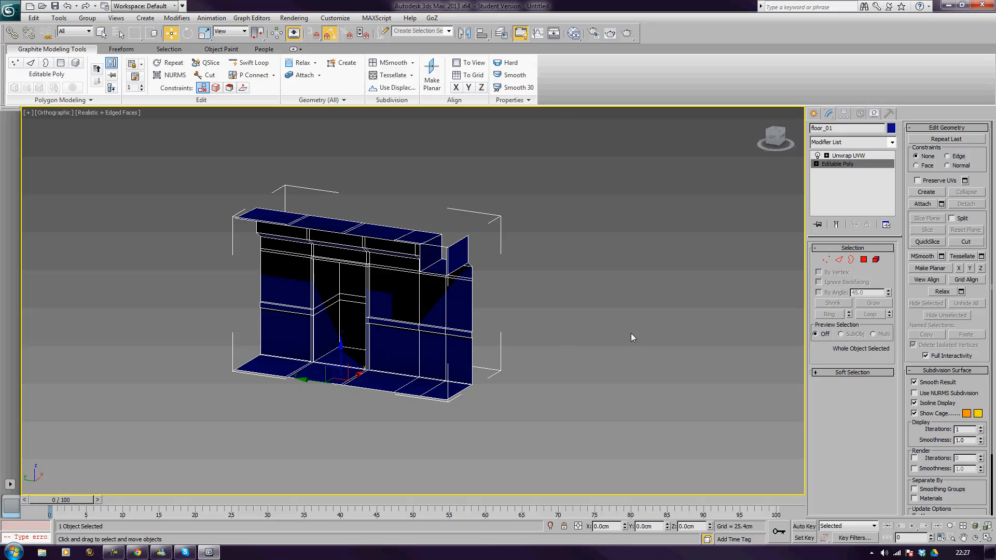
key(m)
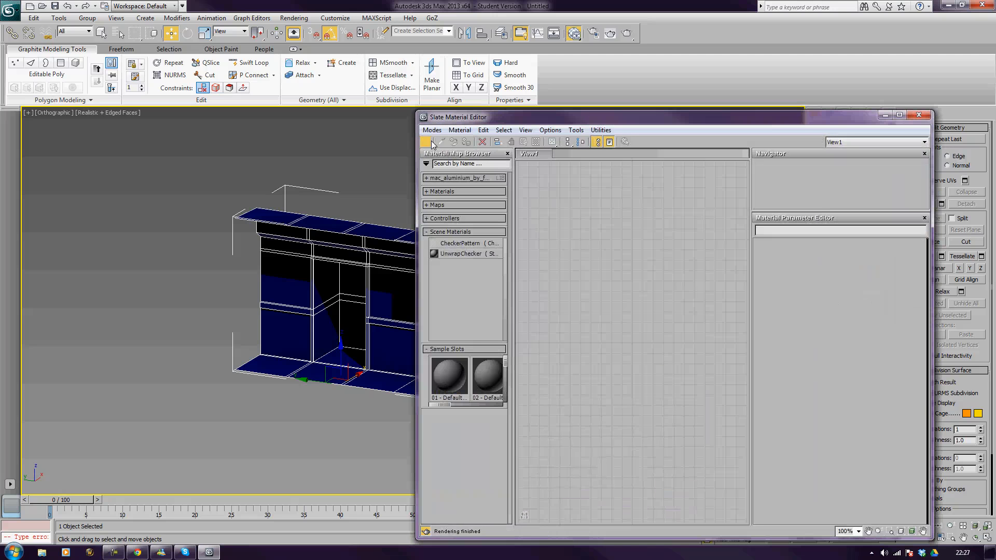
click(432, 131)
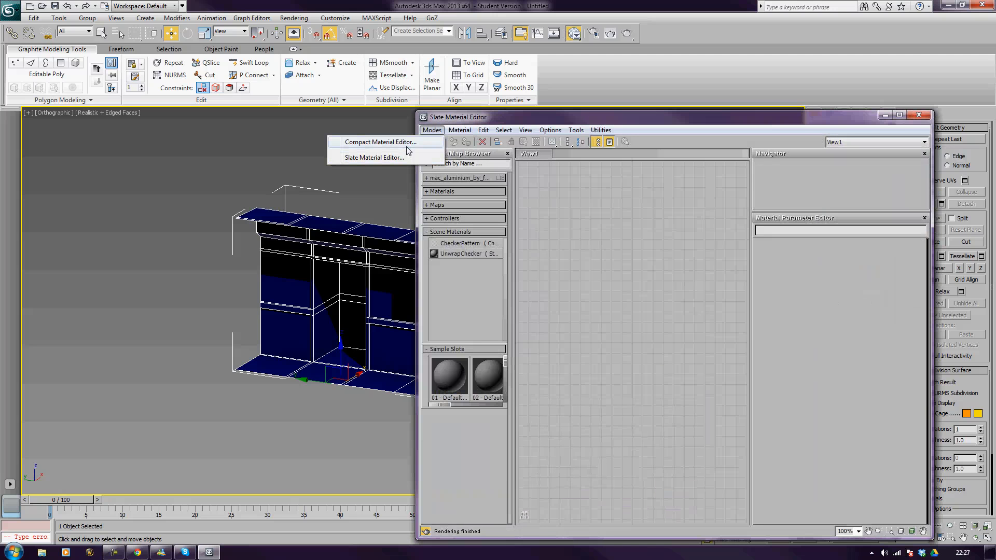
click(406, 143)
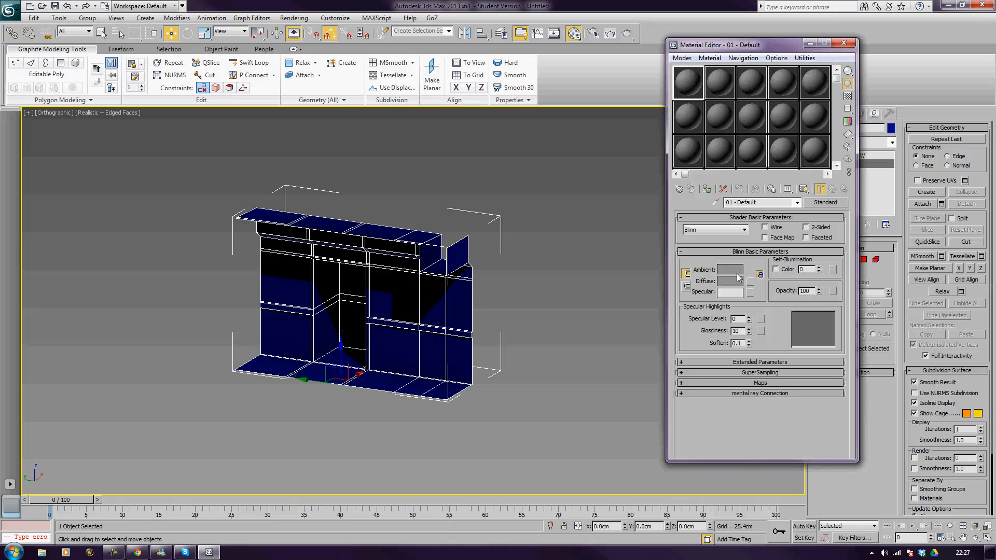
Step: Give the first default material a Checker diffuse map with U and V tiling set to 3.0
click(750, 281)
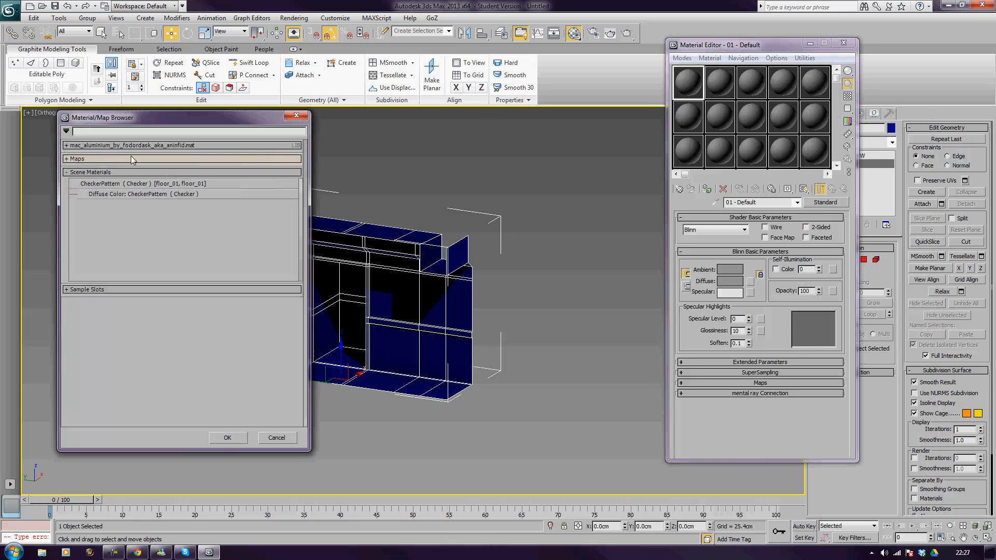
click(90, 158)
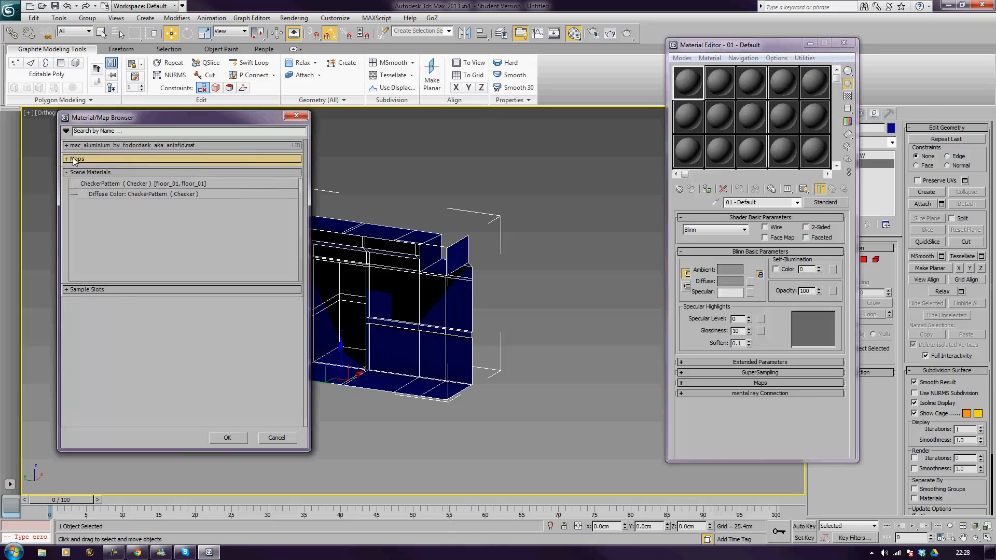
double_click(98, 212)
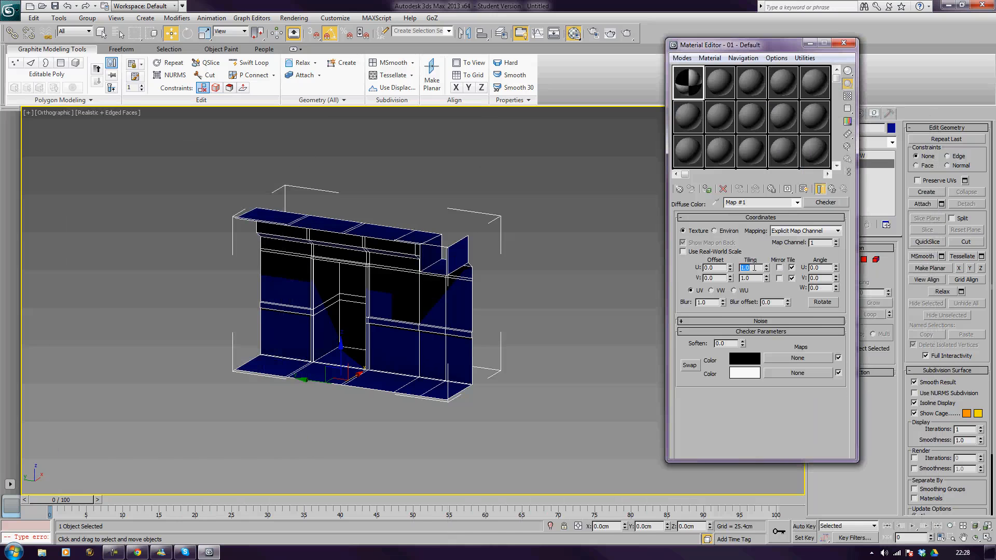
text(3)
key(Tab)
text(3)
key(Return)
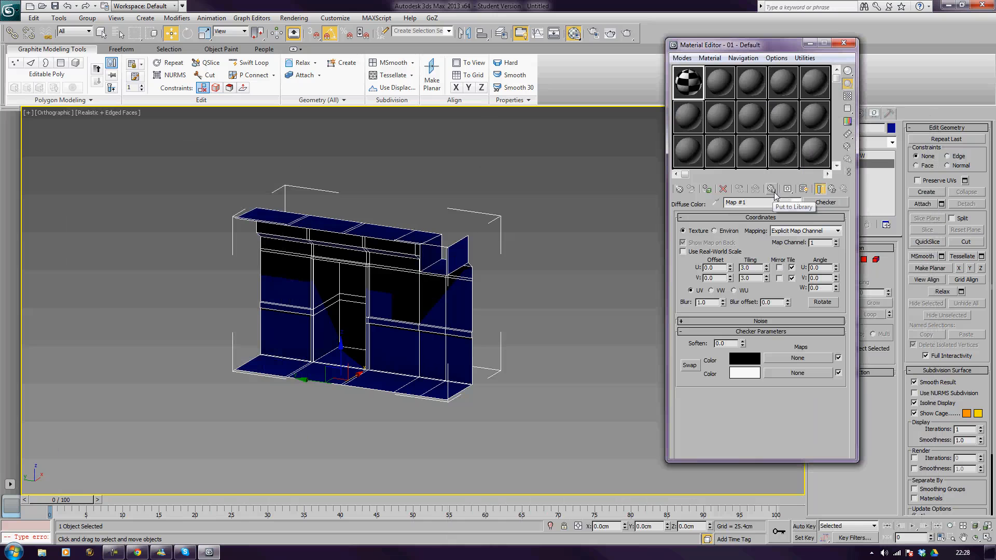
Step: Apply the checker material to floor_01 with its map shown in the viewport, and hide the edged faces
click(804, 188)
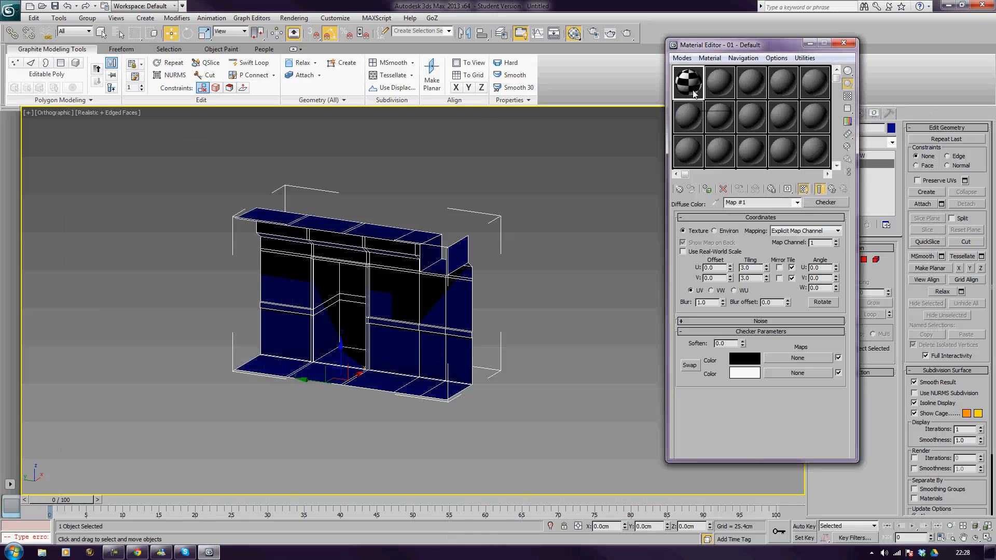
drag(694, 94, 439, 325)
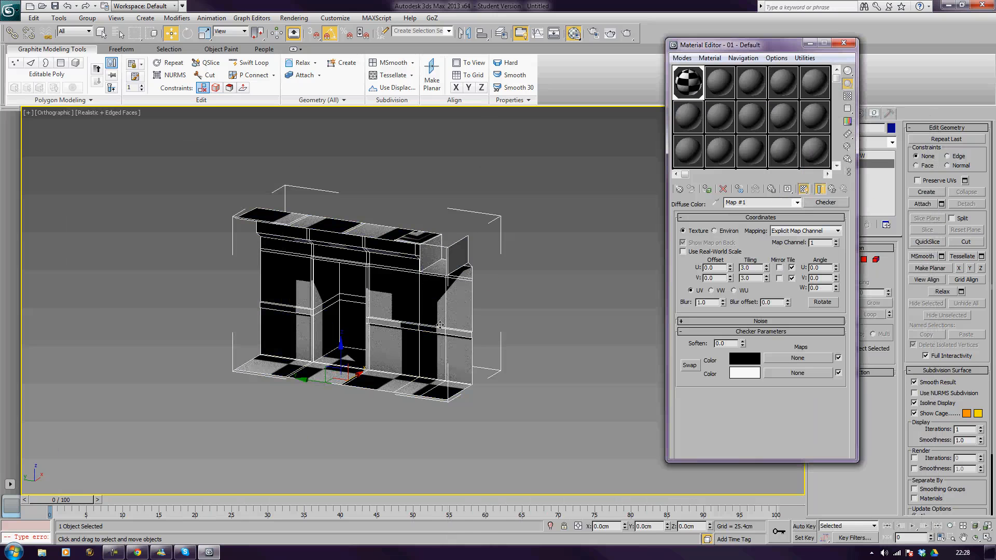
key(F4)
alt+middle_drag(478, 349, 502, 356)
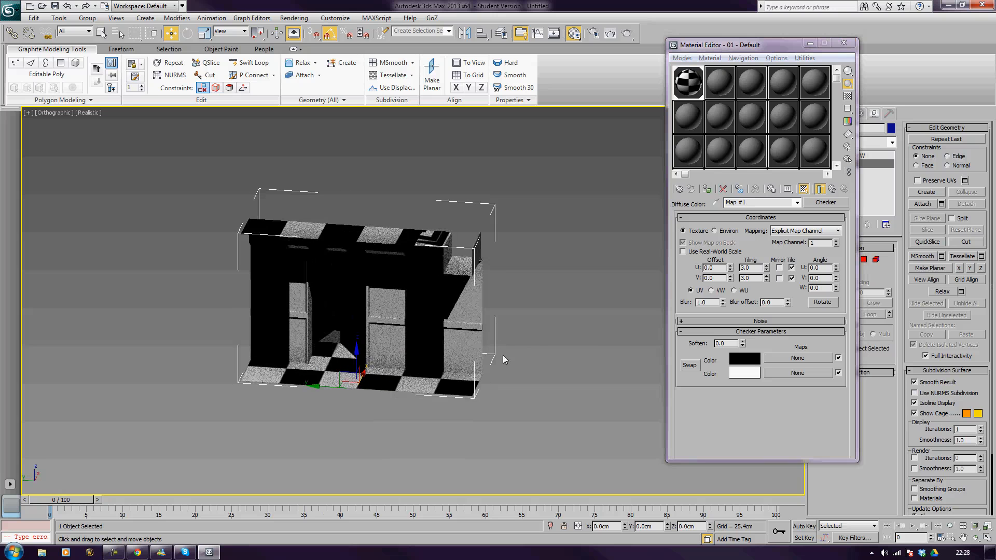
Step: Change the viewport display style from Realistic to Shaded
click(90, 113)
click(107, 132)
mouse_move(530, 287)
alt+middle_down()
mouse_move(584, 278)
mouse_move(540, 306)
alt+middle_up()
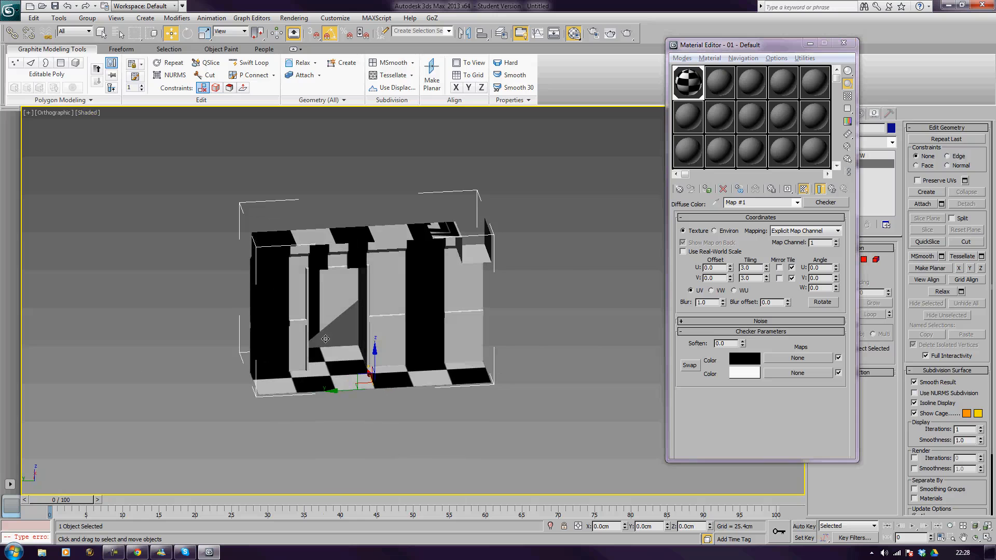
Step: Deselect floor_01, close the Material Editor and examine the checker pattern across the module in Perspective view
click(350, 336)
click(585, 334)
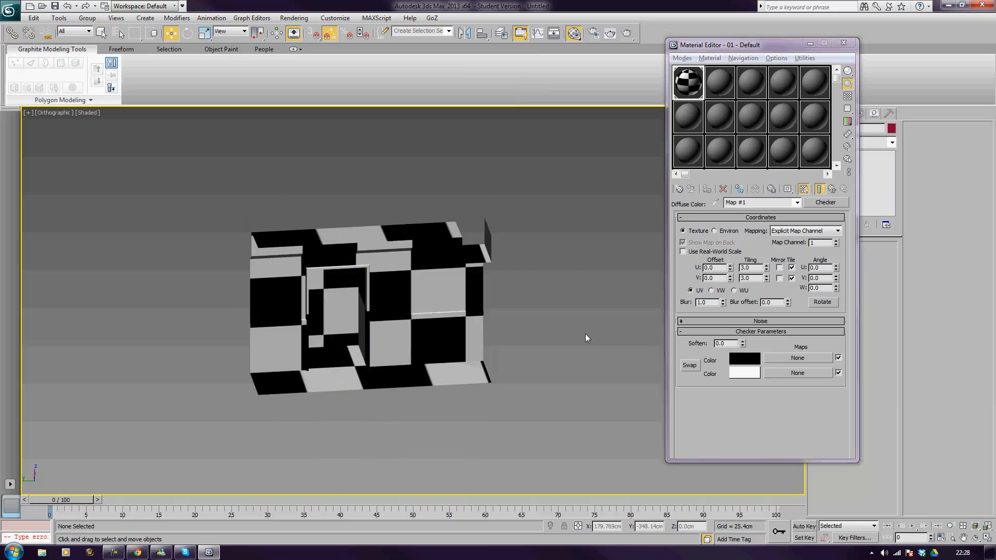
alt+middle_drag(585, 334, 616, 264)
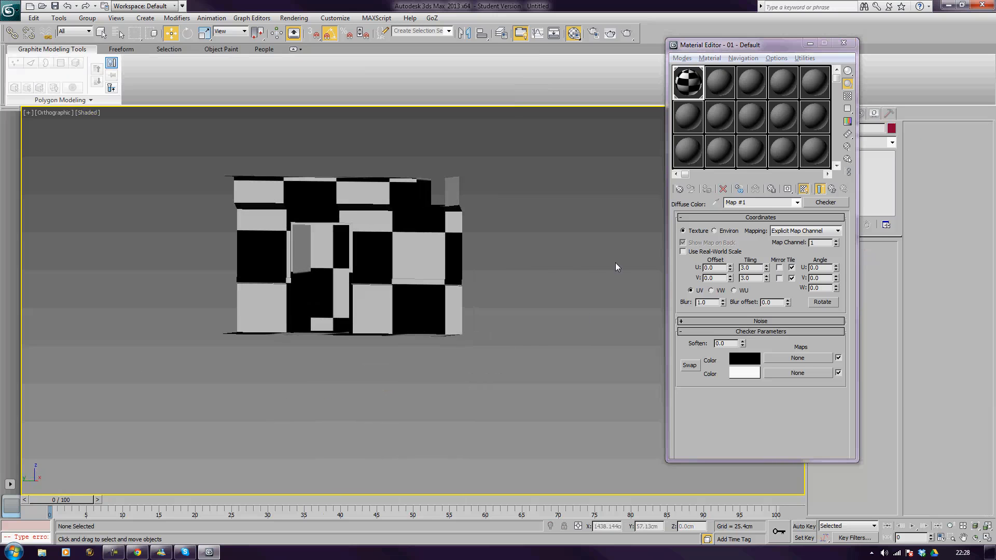
click(843, 42)
middle_drag(515, 213, 480, 277)
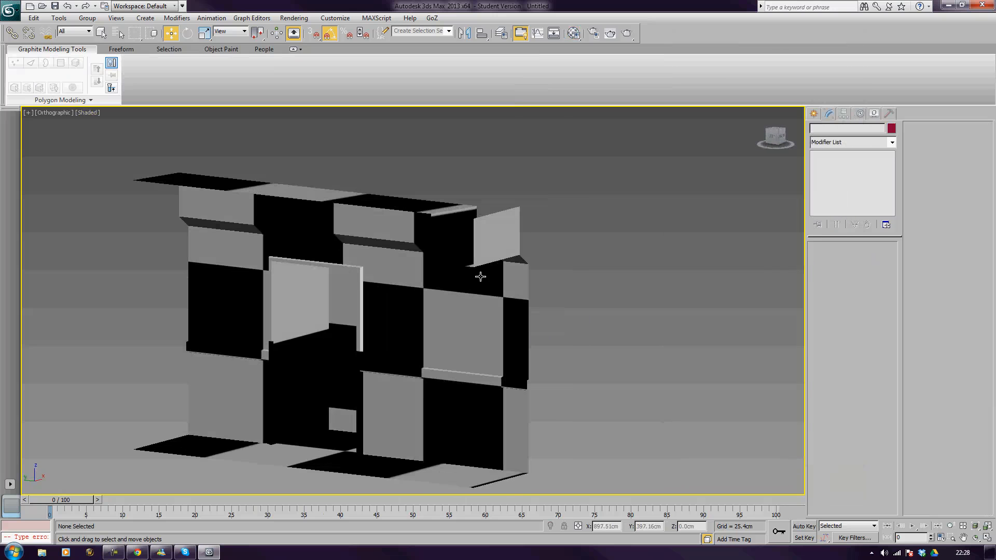
key(p)
scroll(436, 287, up, 2)
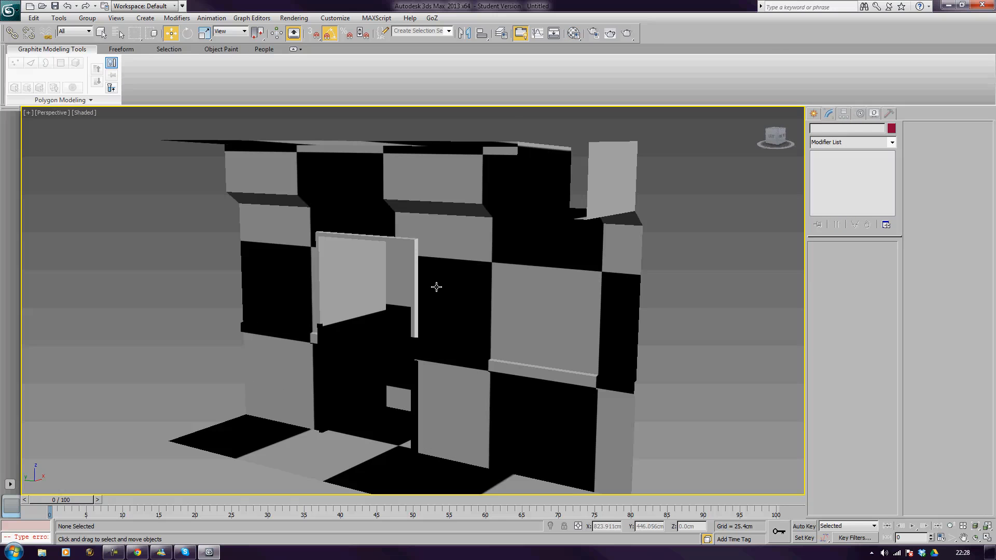
scroll(466, 296, down, 5)
scroll(465, 295, up, 2)
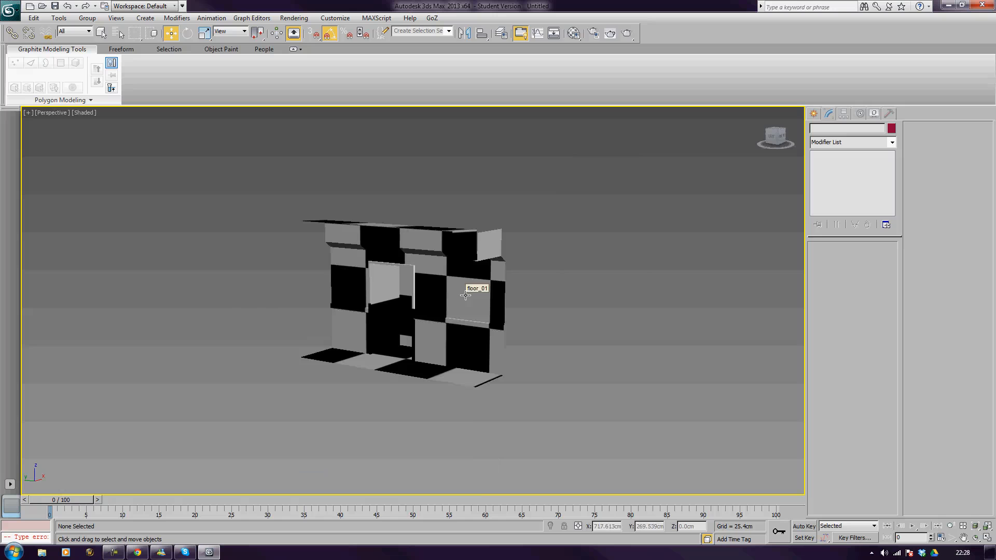
mouse_move(441, 306)
alt+middle_down()
mouse_move(415, 311)
mouse_move(483, 311)
mouse_move(463, 330)
mouse_move(449, 309)
alt+middle_up()
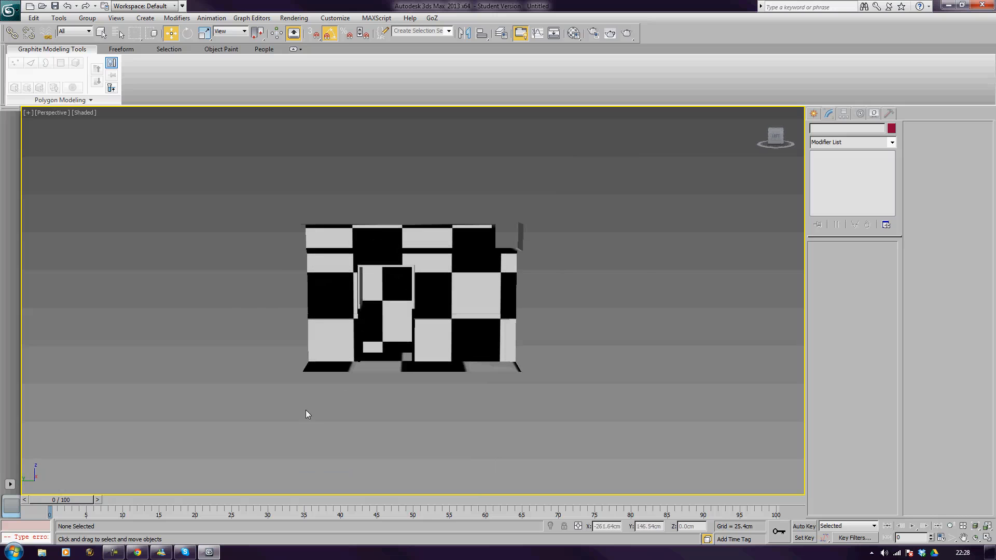
Step: Reopen the UV editor for floor_01 and select the UV vertices of the packed shells
click(460, 260)
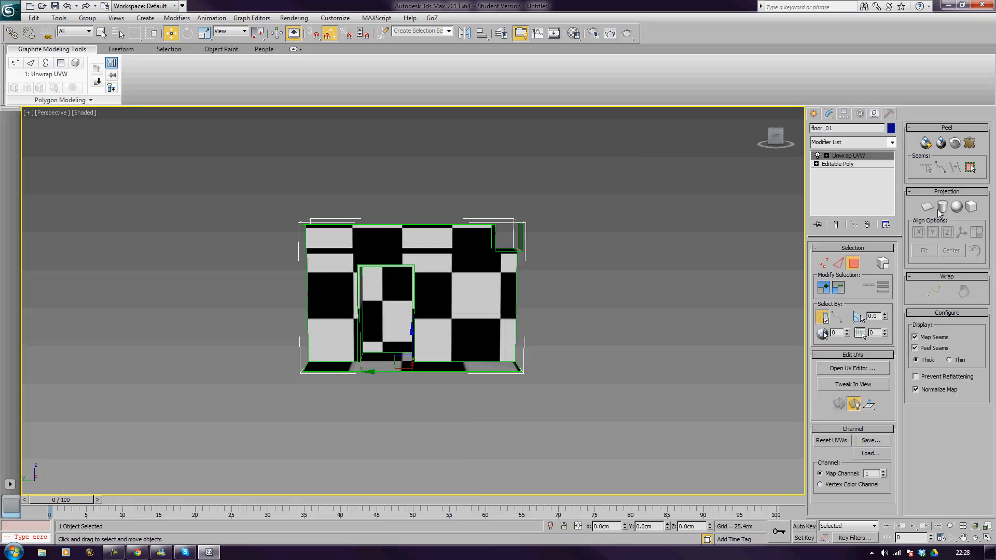
click(852, 368)
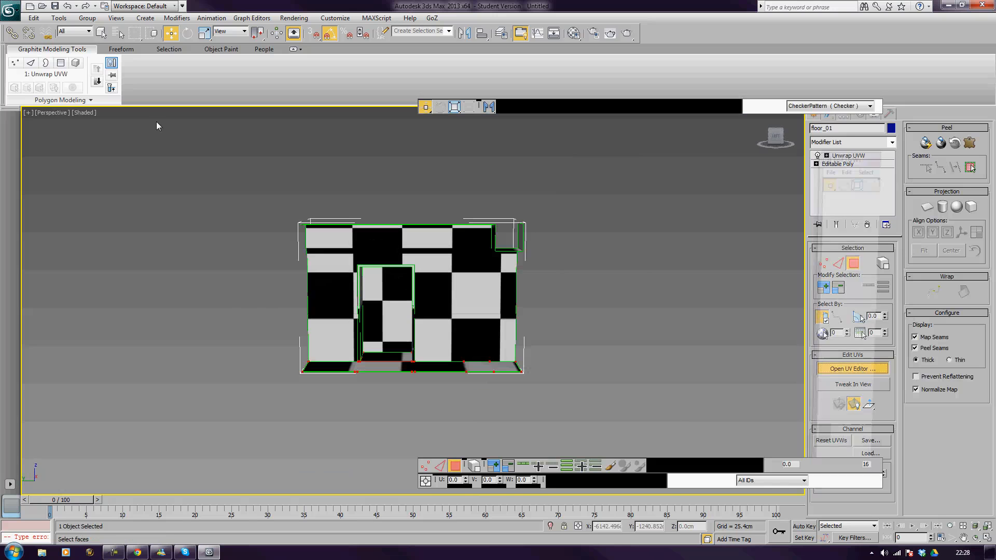
drag(666, 189, 472, 402)
Step: Render the UVW template at 1024 by 1024 and bring the whole rendered map into view
click(426, 94)
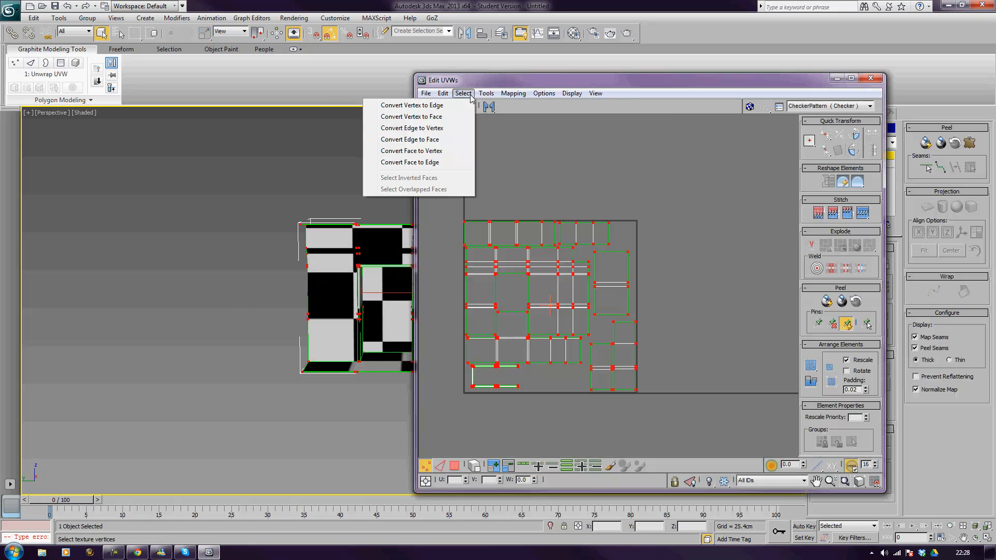
mouse_move(486, 96)
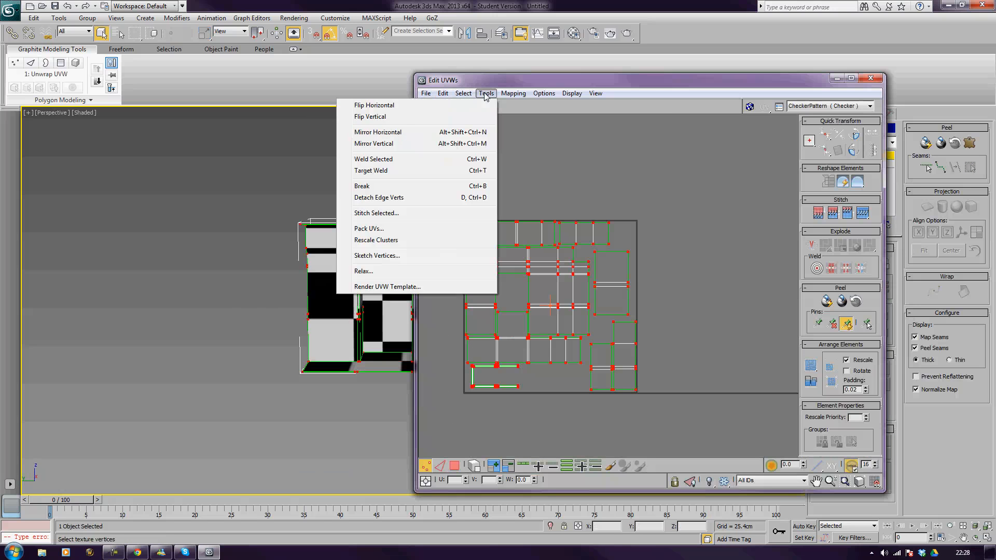
click(429, 289)
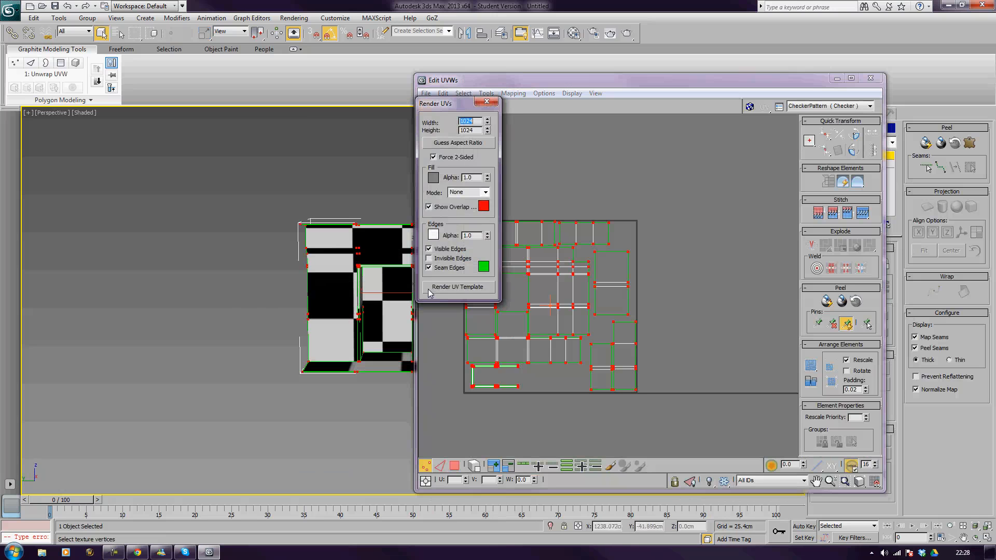
click(473, 143)
double_click(478, 129)
text(10)
click(453, 289)
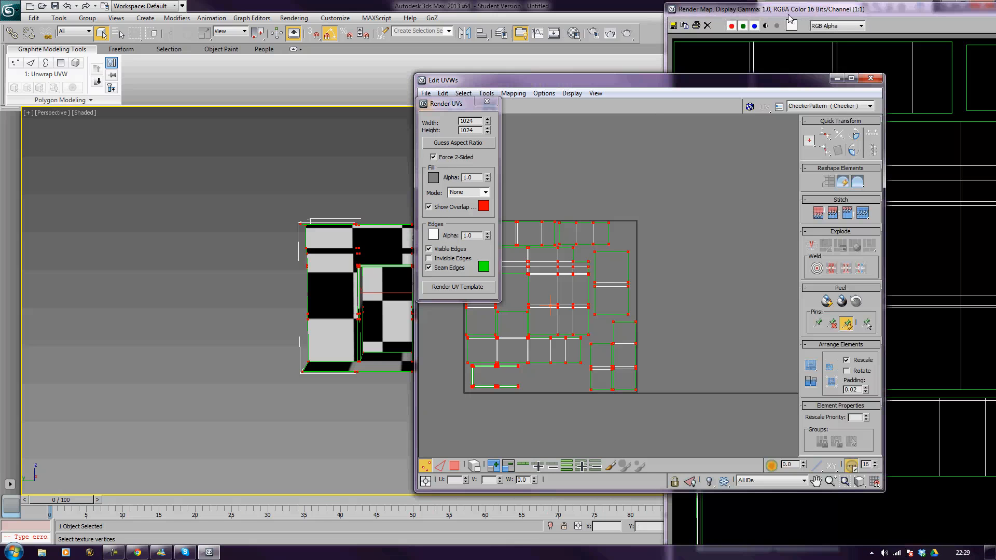
drag(803, 17, 324, 8)
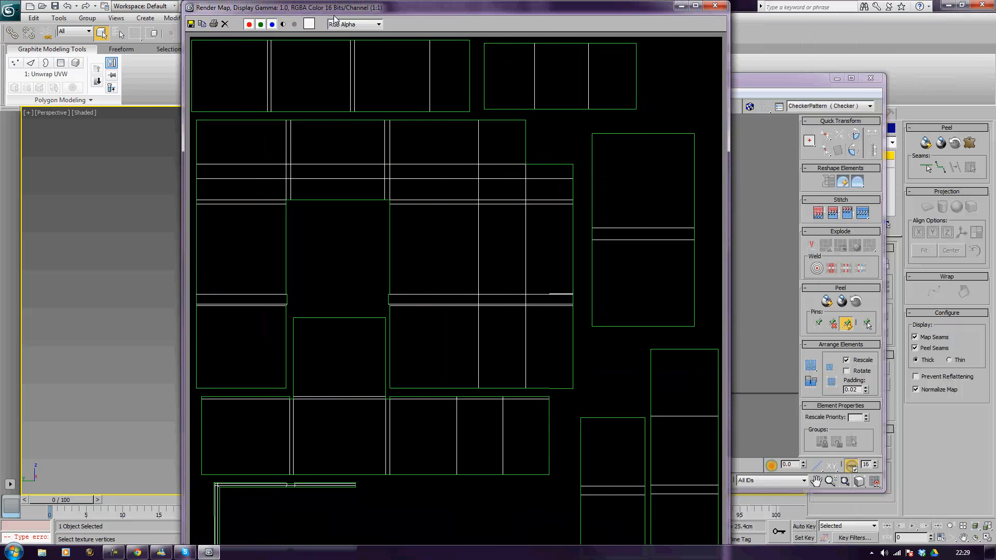
click(778, 80)
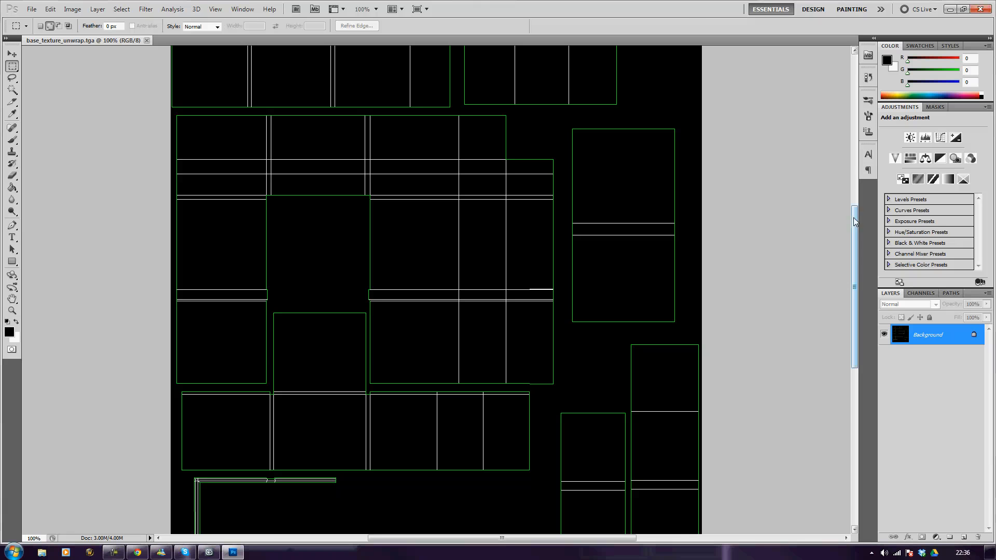
Step: In Photoshop, add a new empty layer above the Background of base_texture_unwrap.tga
drag(856, 222, 838, 193)
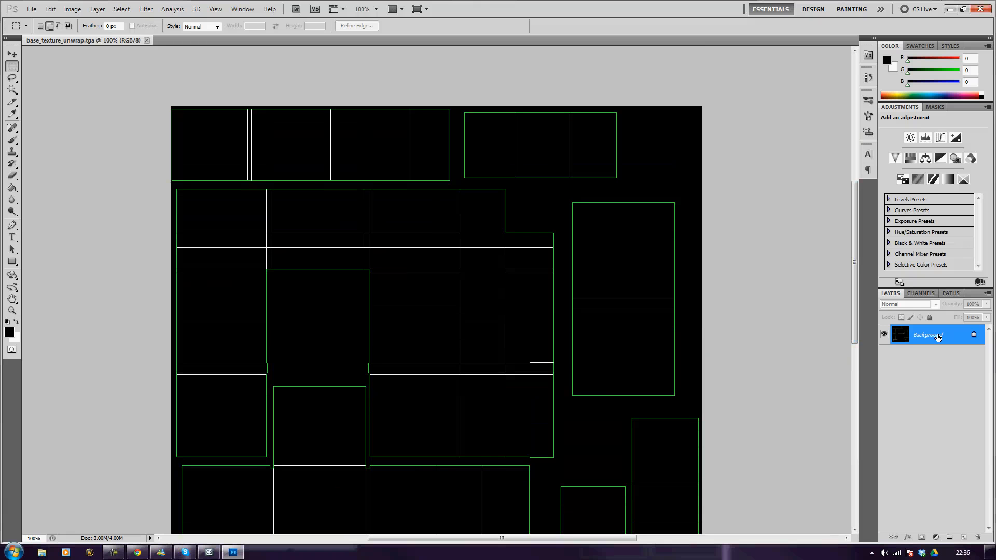
click(964, 538)
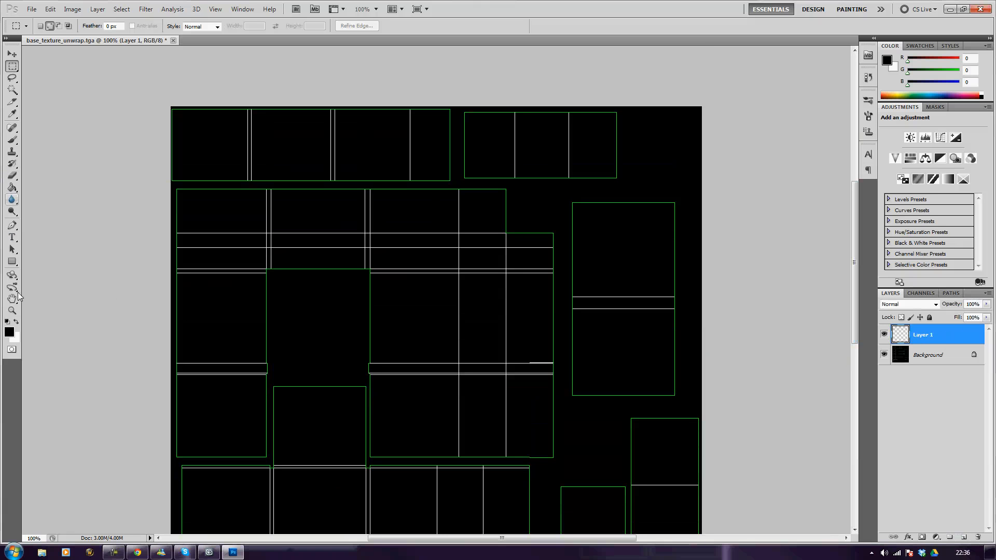
Step: Fill the new empty layer with white and lower its opacity to 73% over the UV template
click(15, 322)
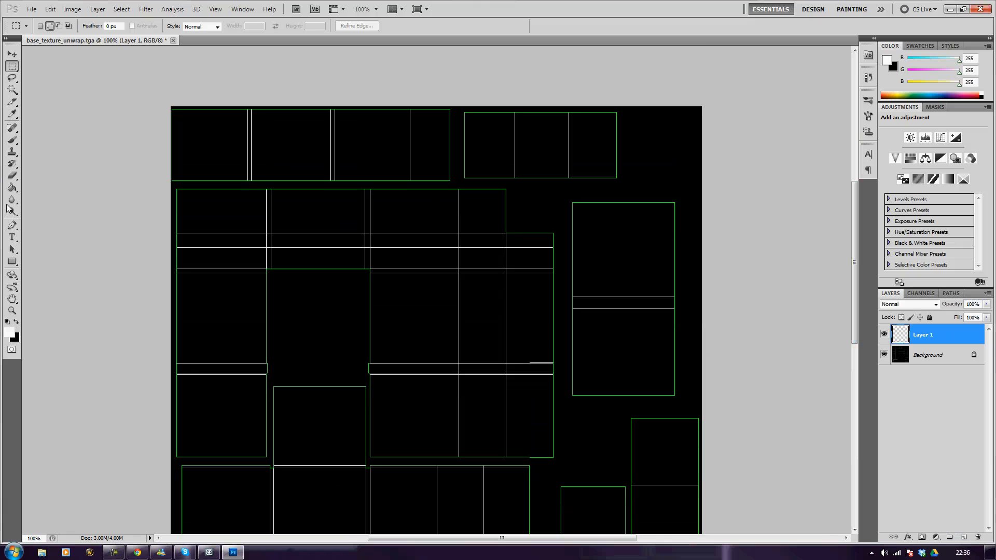
click(13, 189)
click(482, 263)
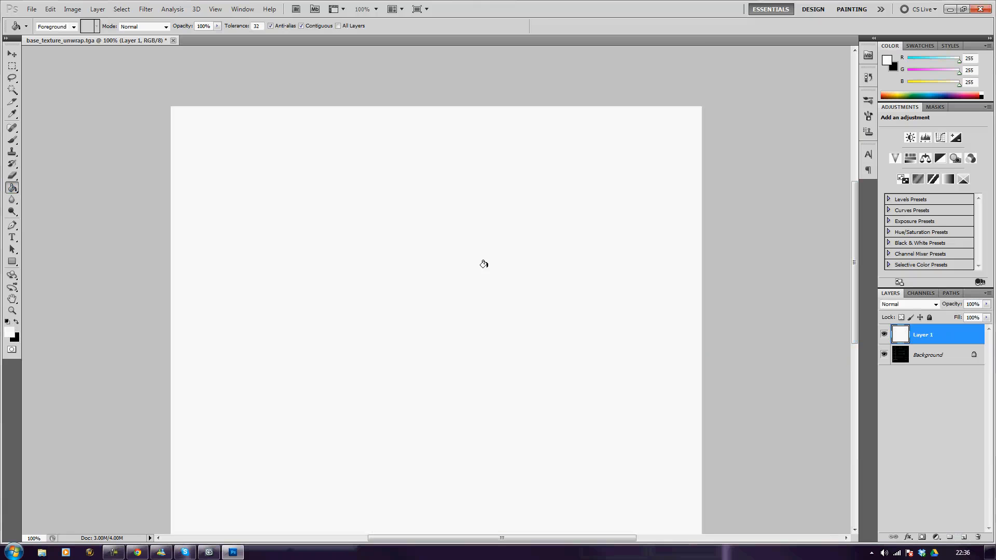
click(986, 304)
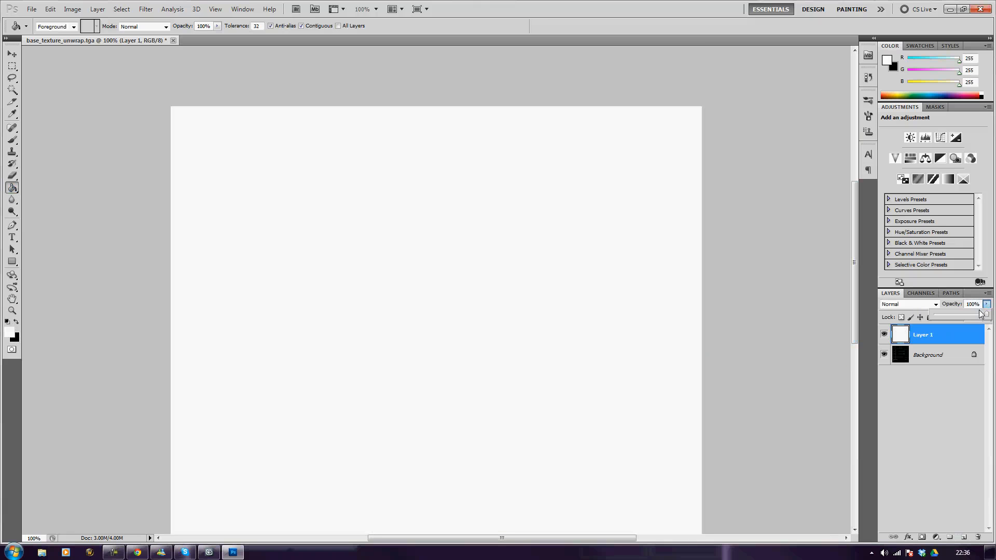
click(973, 318)
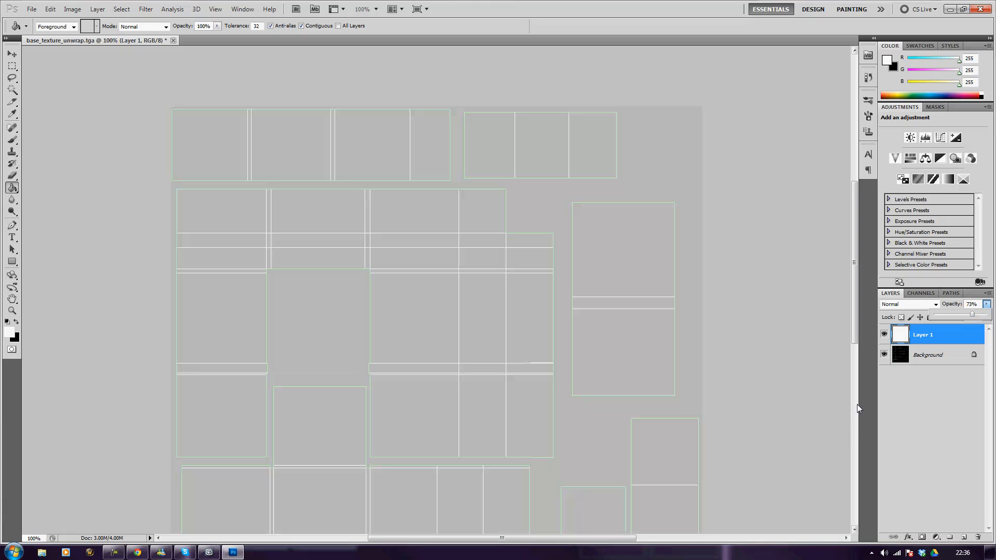
Step: Rename the white-filled layer as flood layer
right_click(933, 336)
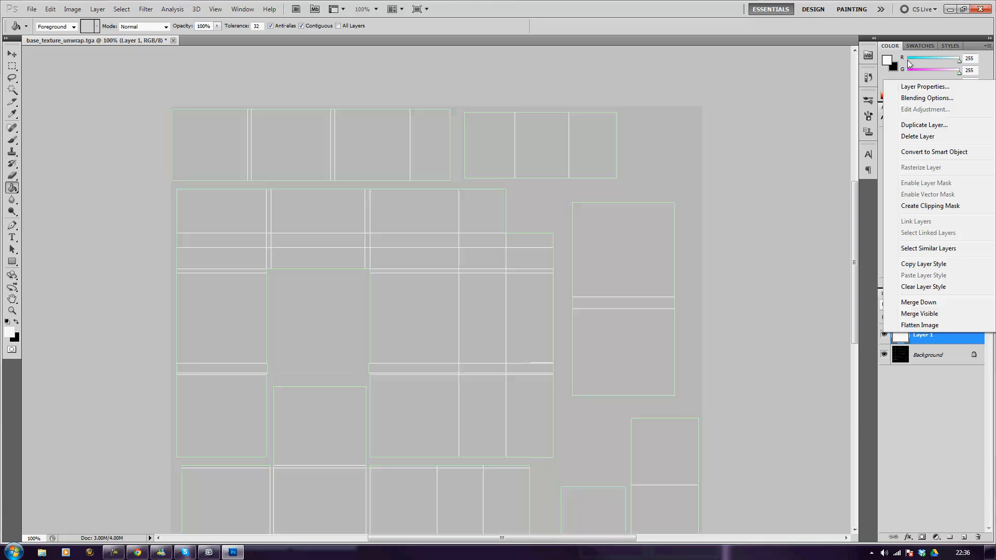
click(914, 87)
text(f)
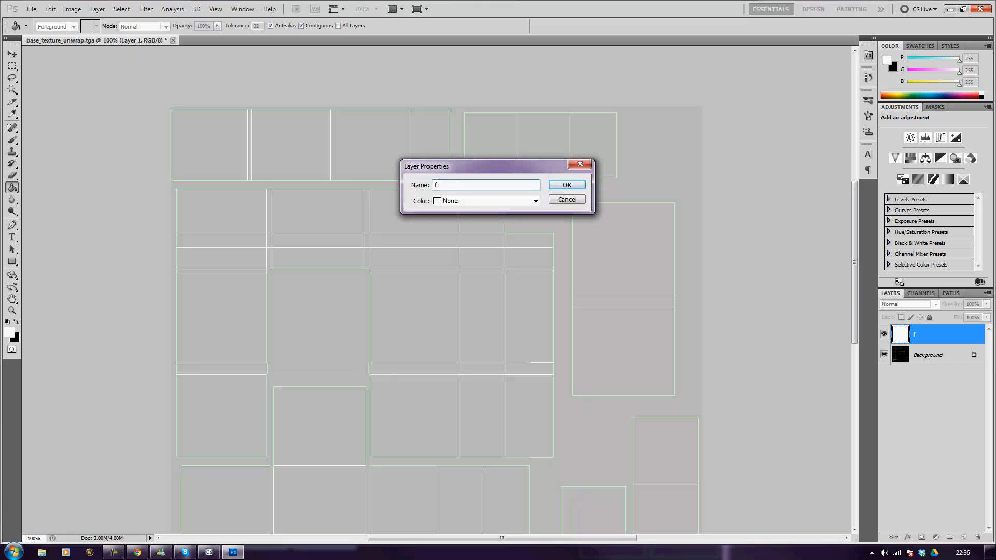
text(lood layer)
key(Return)
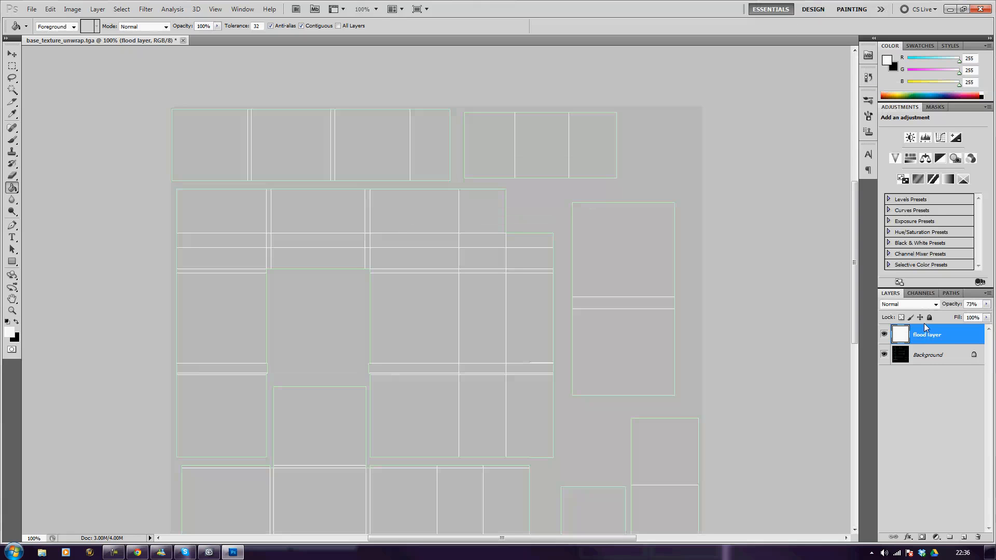
mouse_move(855, 318)
mouse_down()
mouse_move(856, 354)
mouse_move(869, 315)
mouse_up()
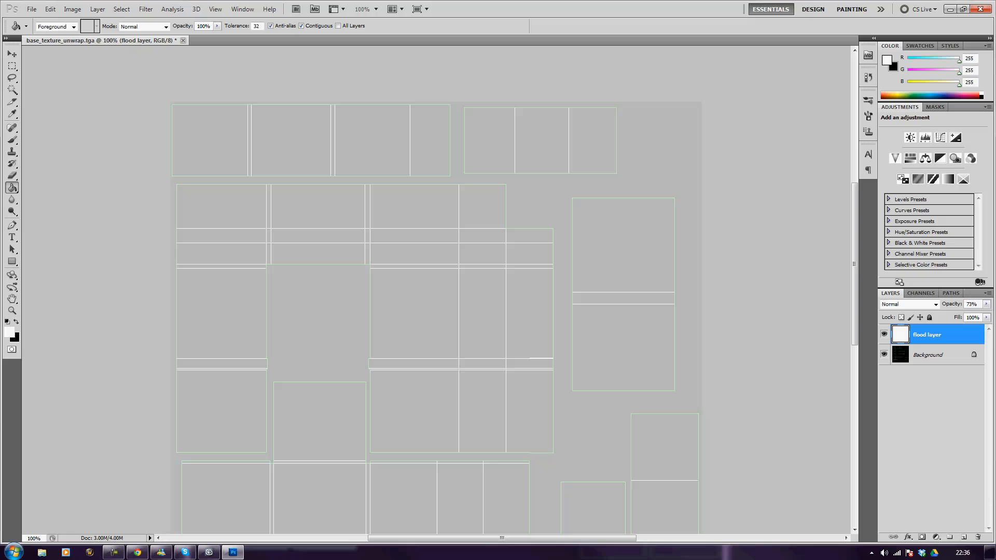
Step: Create a new 600 by 400 pixel RGB document with a transparent background and paste the copied plaster texture into it
key(alt+Tab)
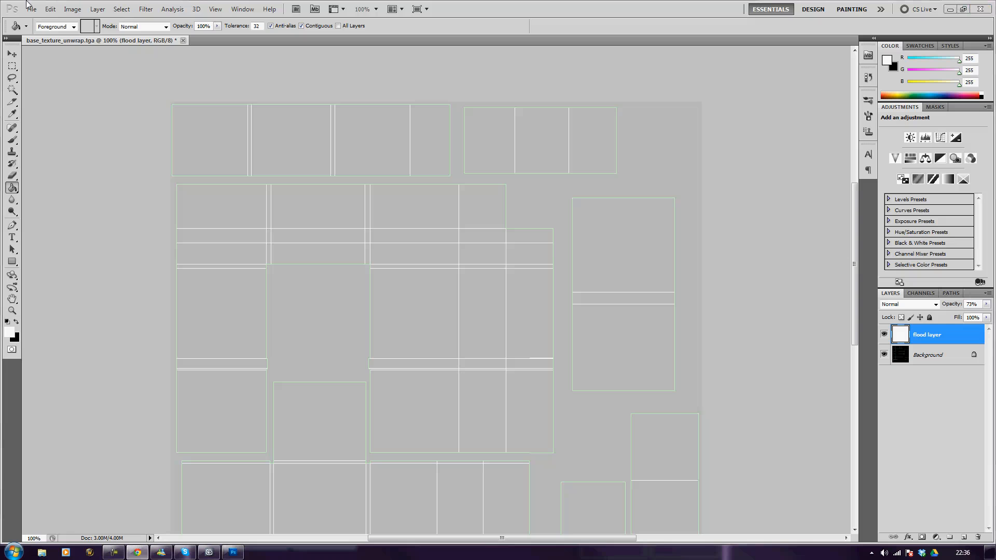
click(32, 9)
click(41, 21)
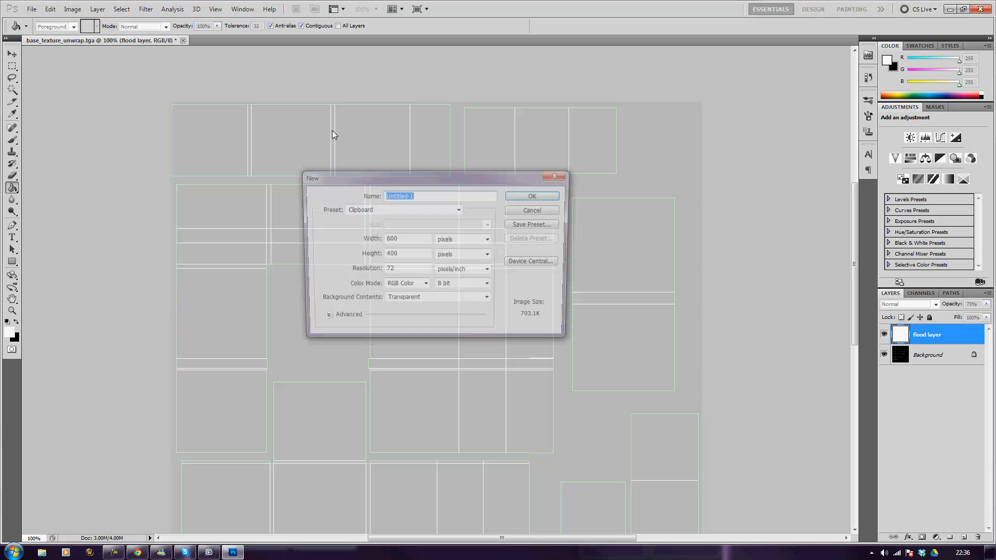
key(Return)
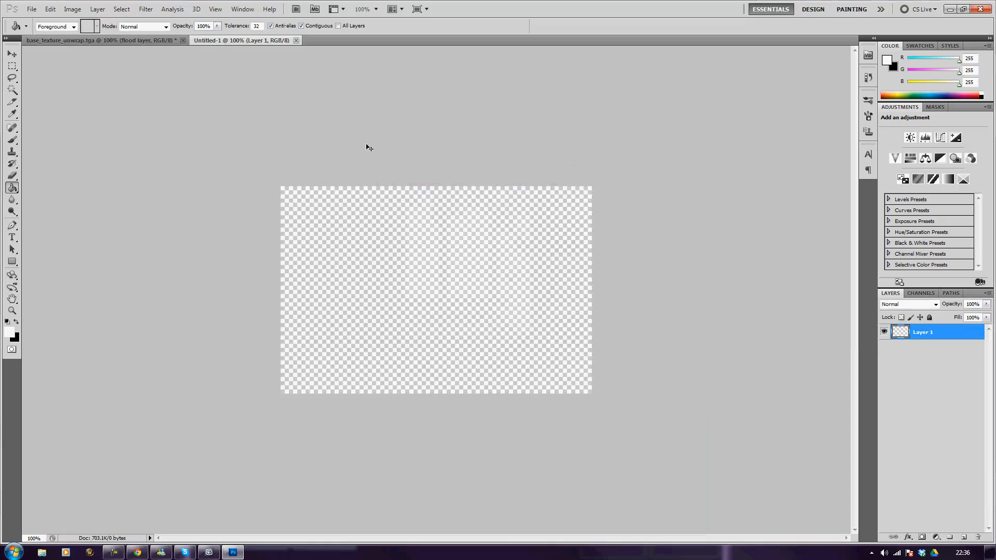
key(ctrl+v)
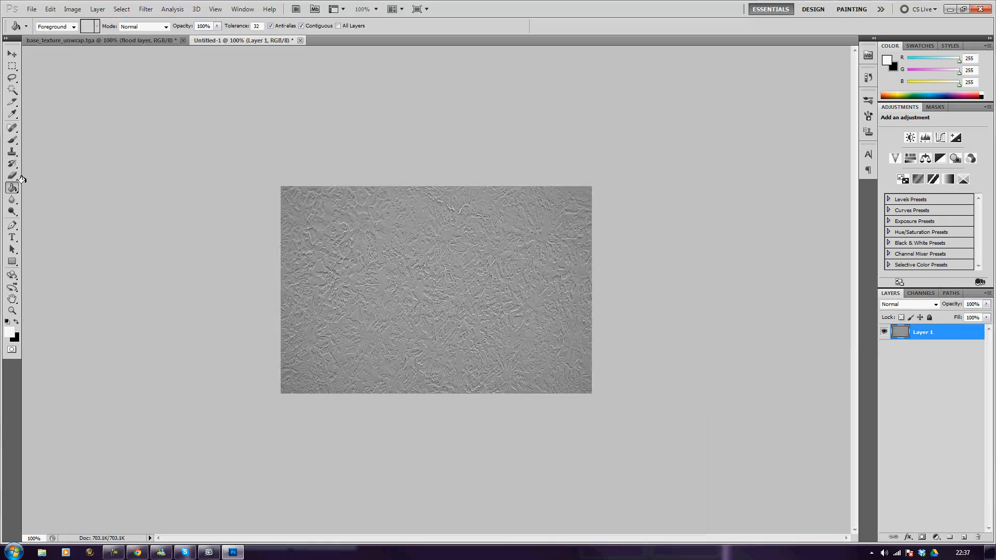
Step: Try placing the pasted plaster texture over the UV template in base_texture_unwrap.tga to judge its scale, and undo the placement
click(13, 212)
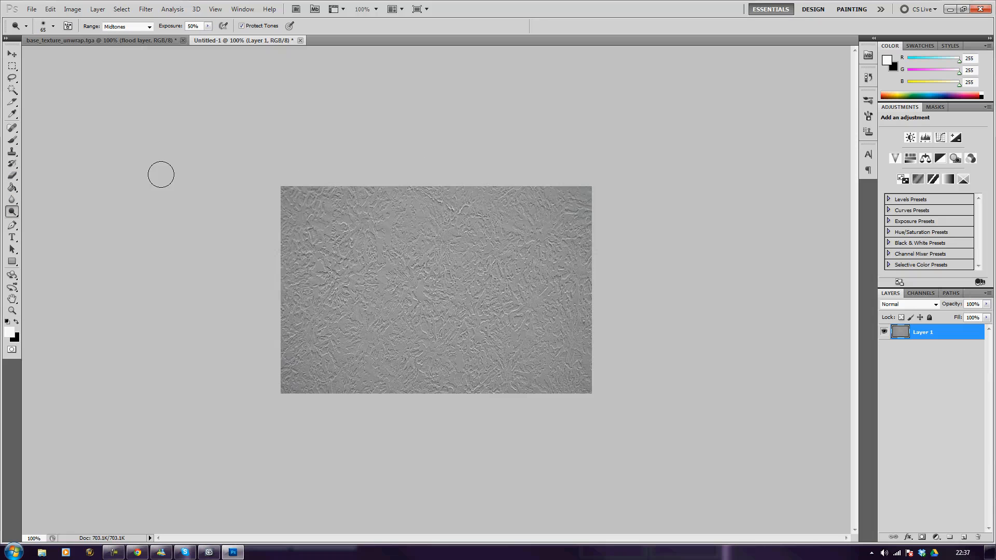
click(107, 42)
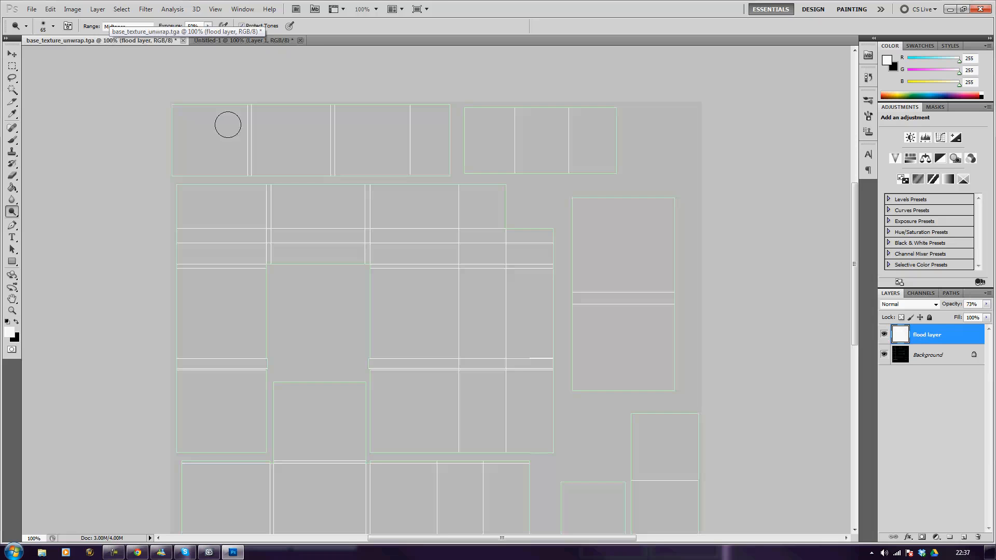
click(258, 41)
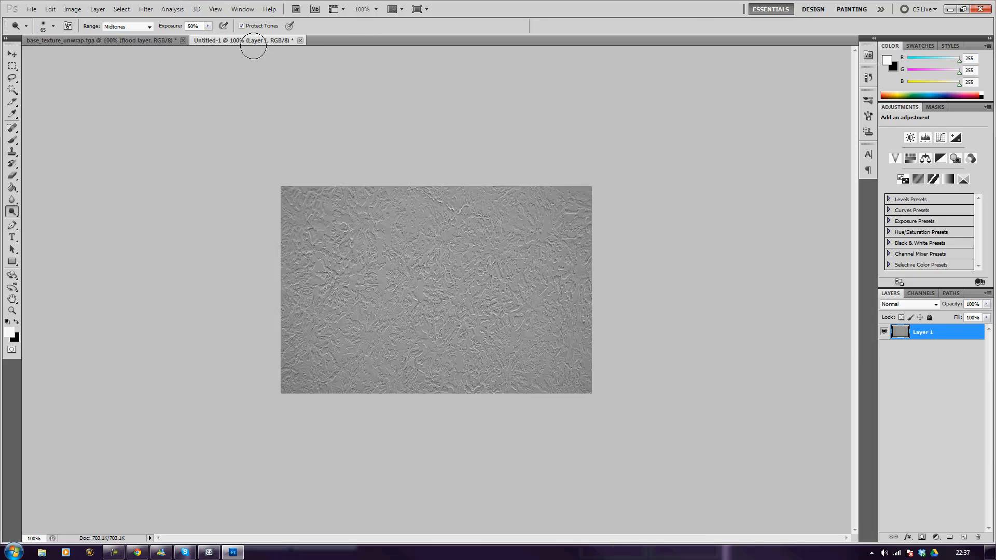
click(156, 41)
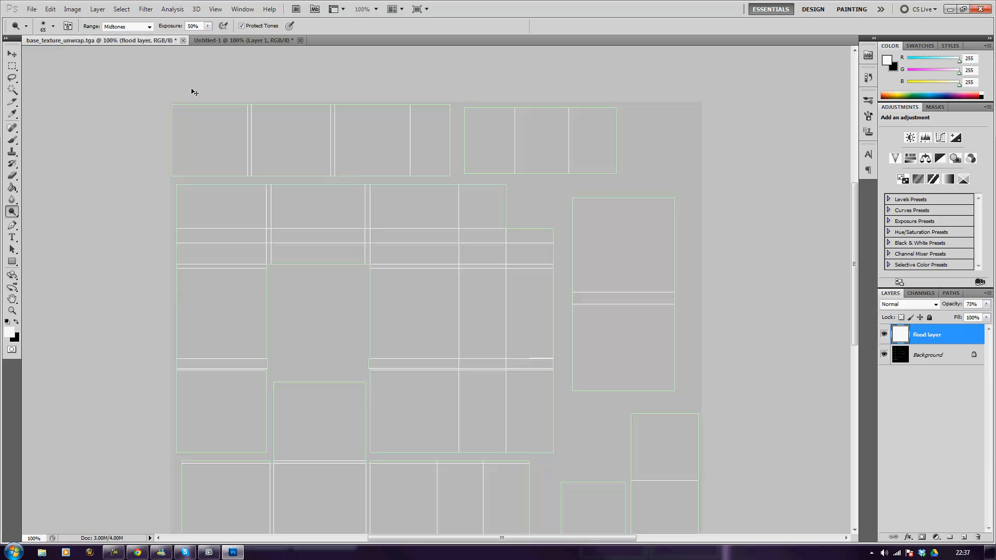
key(ctrl+v)
key(v)
mouse_move(416, 278)
mouse_down()
mouse_move(323, 234)
mouse_move(306, 184)
mouse_move(308, 78)
mouse_move(350, 313)
mouse_move(346, 253)
mouse_move(402, 318)
mouse_up()
key(ctrl+alt+z)
key(ctrl+alt+z)
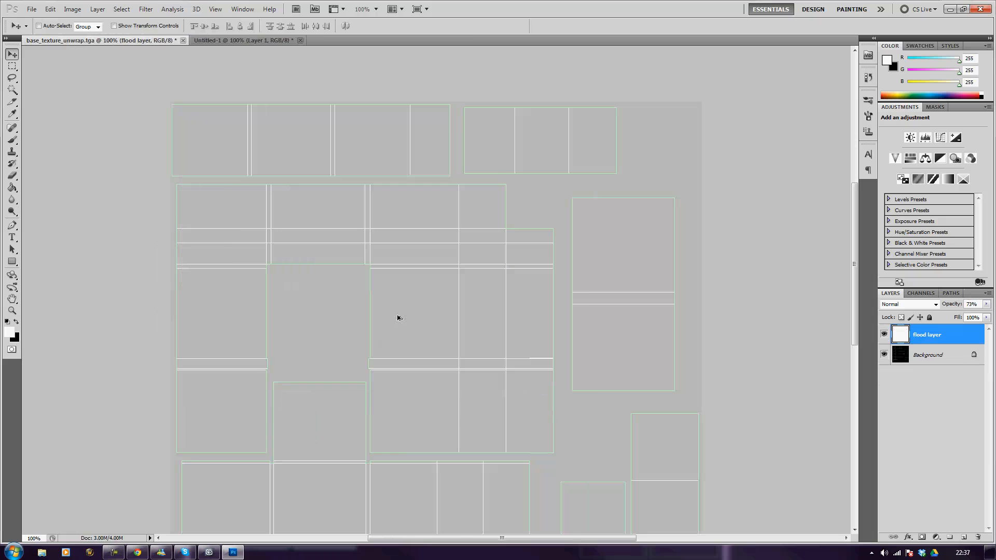
Step: Resize the plaster image in Untitled-1 to 300 pixels wide with constrained proportions
click(246, 41)
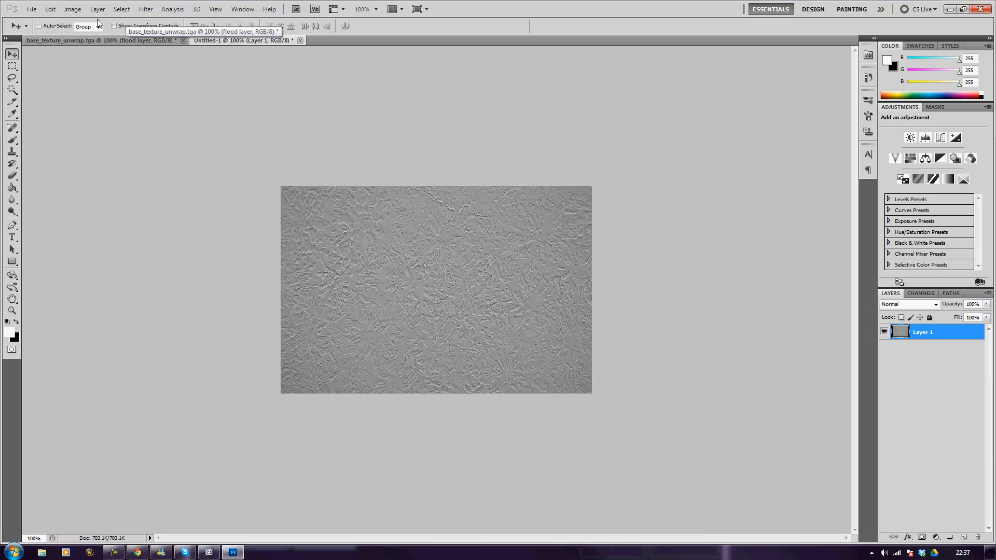
click(71, 10)
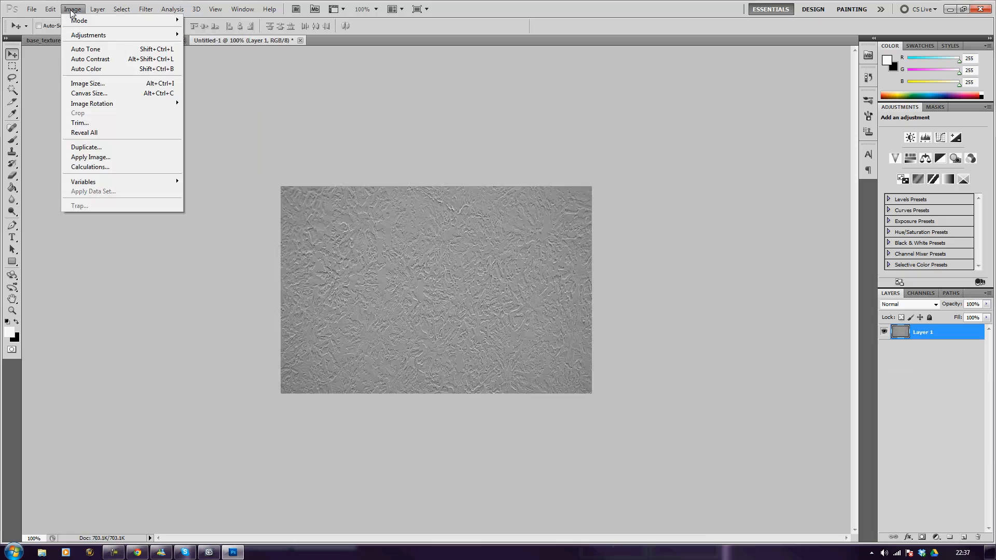
click(96, 83)
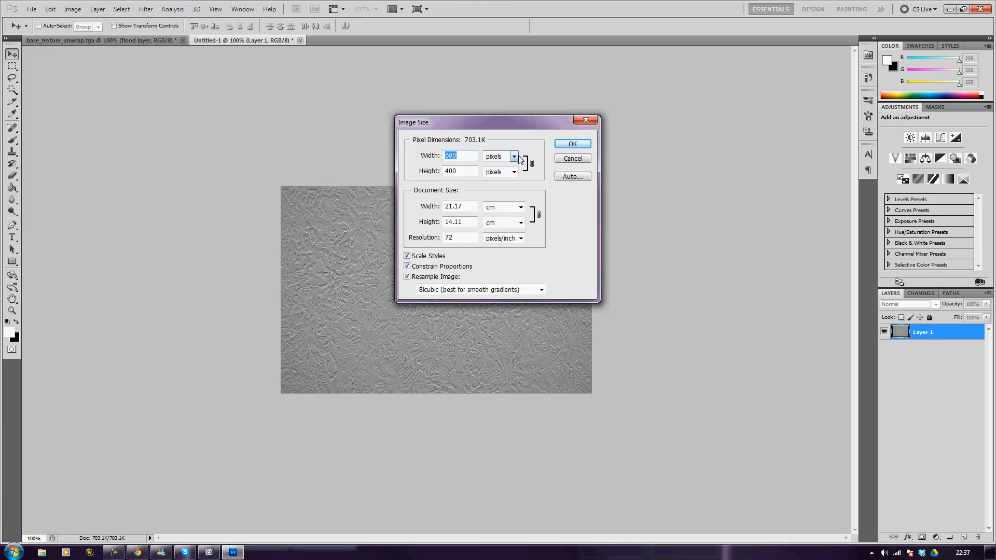
text(300)
key(Return)
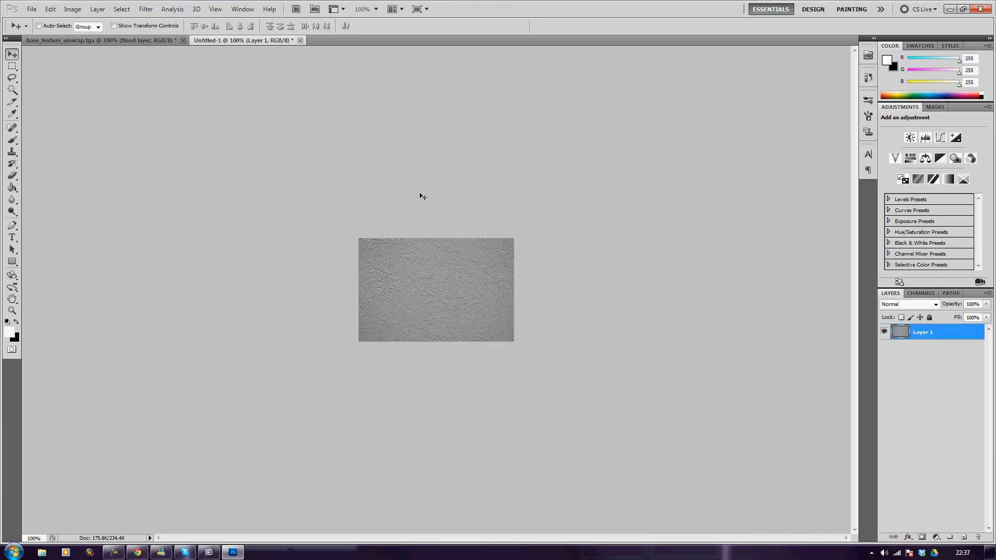
Step: Offset the plaster texture 150 pixels horizontally and 0 vertically with Wrap Around
key(ctrl+plus)
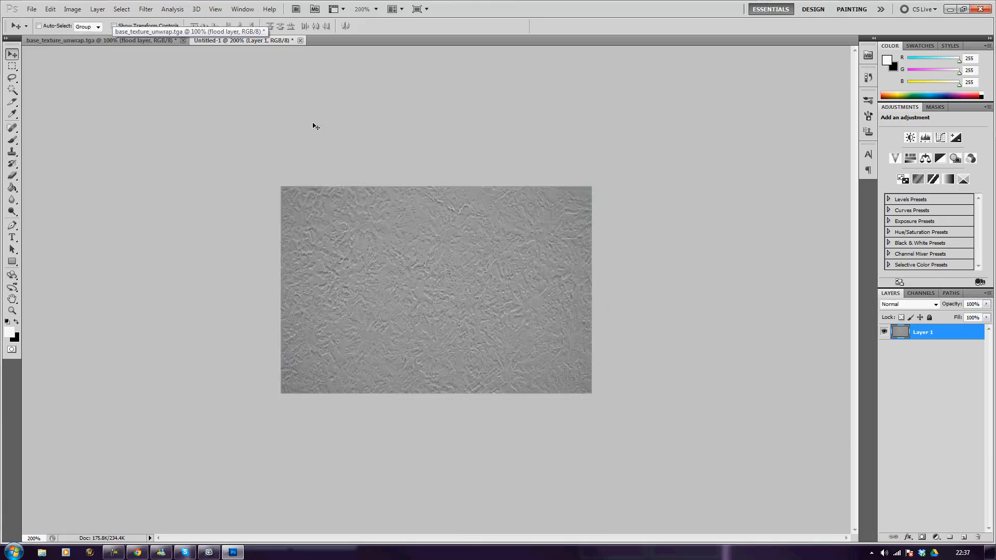
click(121, 9)
mouse_move(141, 12)
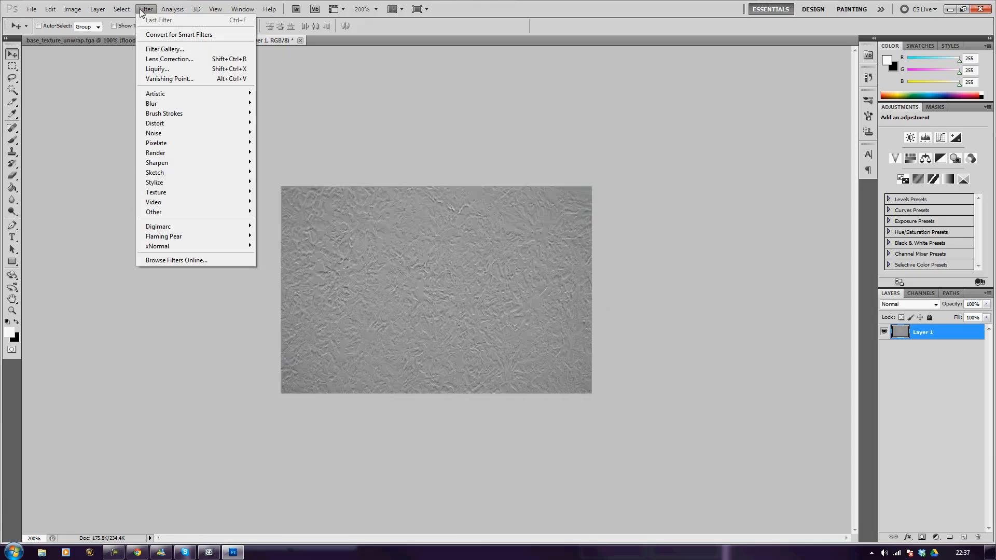
mouse_move(191, 215)
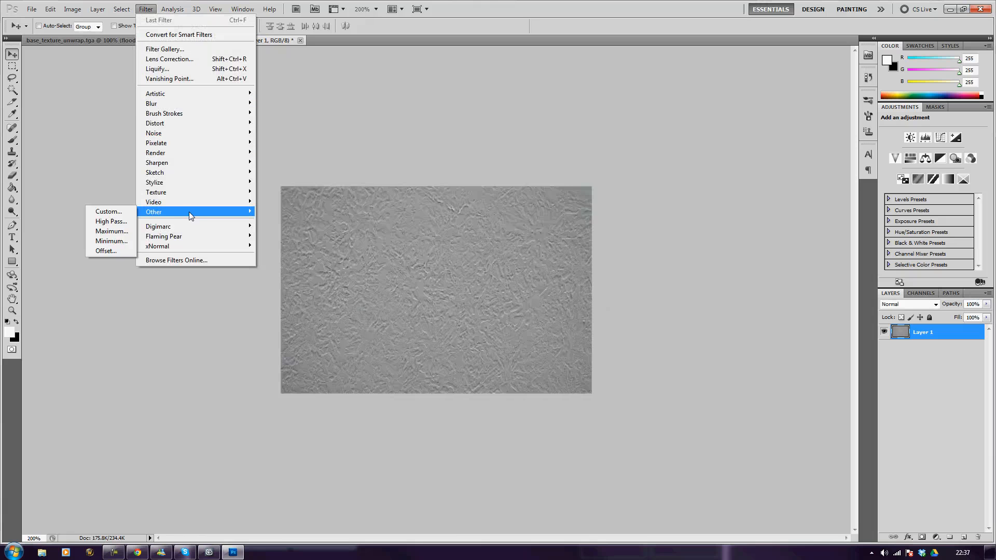
click(115, 251)
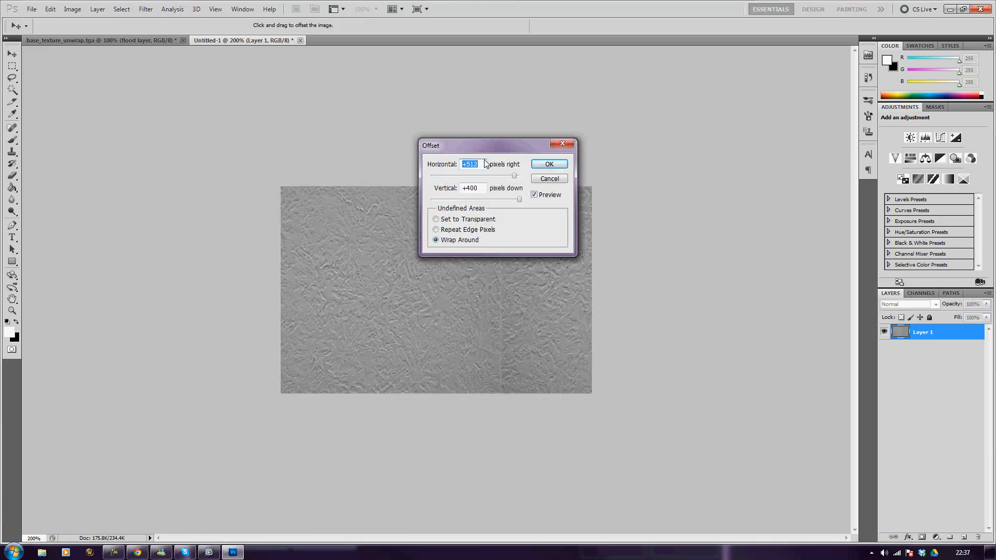
text(150)
key(Tab)
text(0)
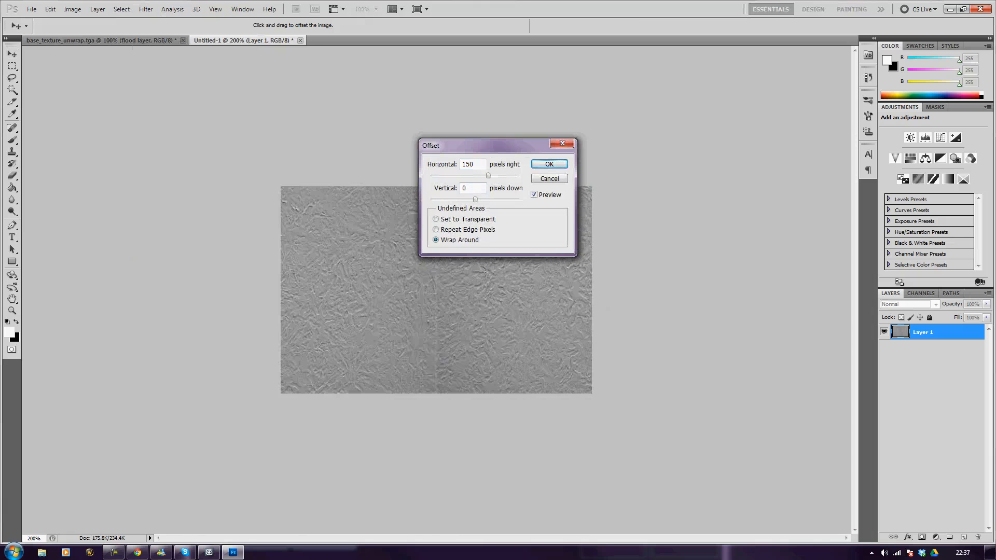
click(544, 168)
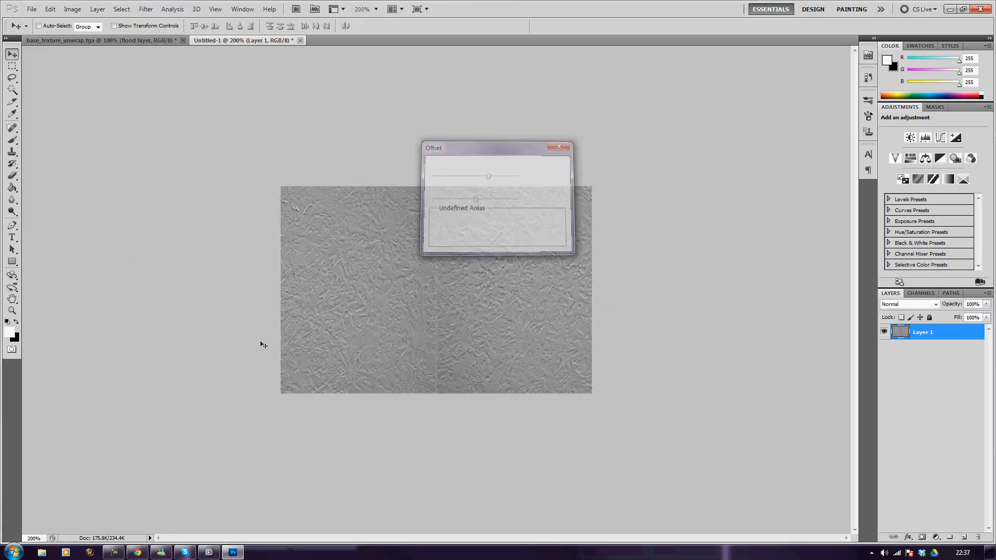
Step: Select a narrow full-height strip over the central seam, apply a Content-Aware fill at 100% opacity and deselect
key(m)
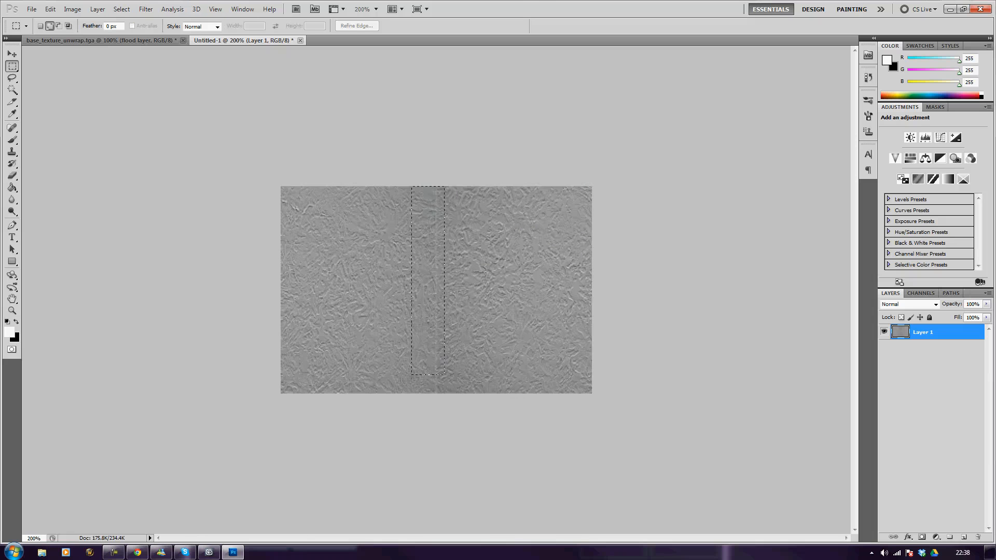
drag(412, 374, 427, 418)
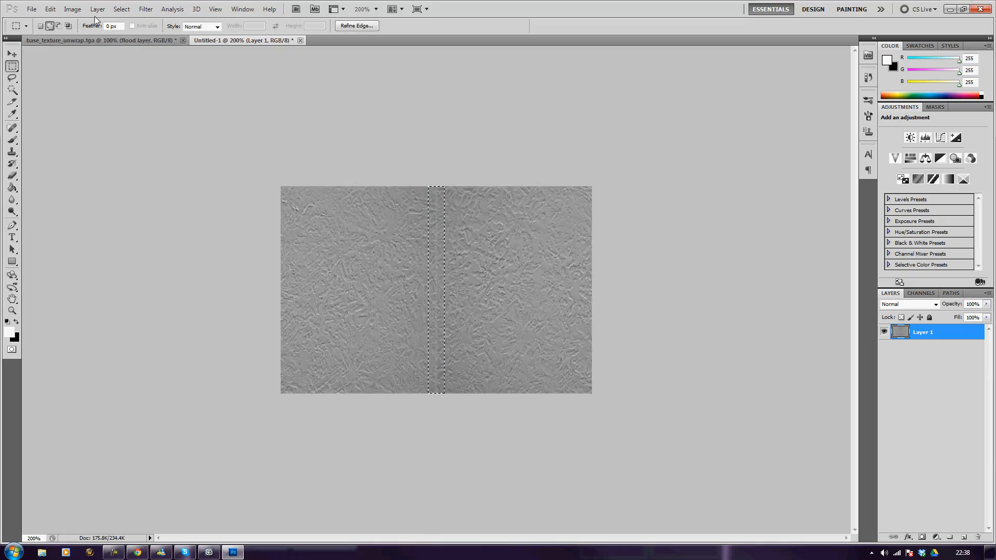
click(50, 9)
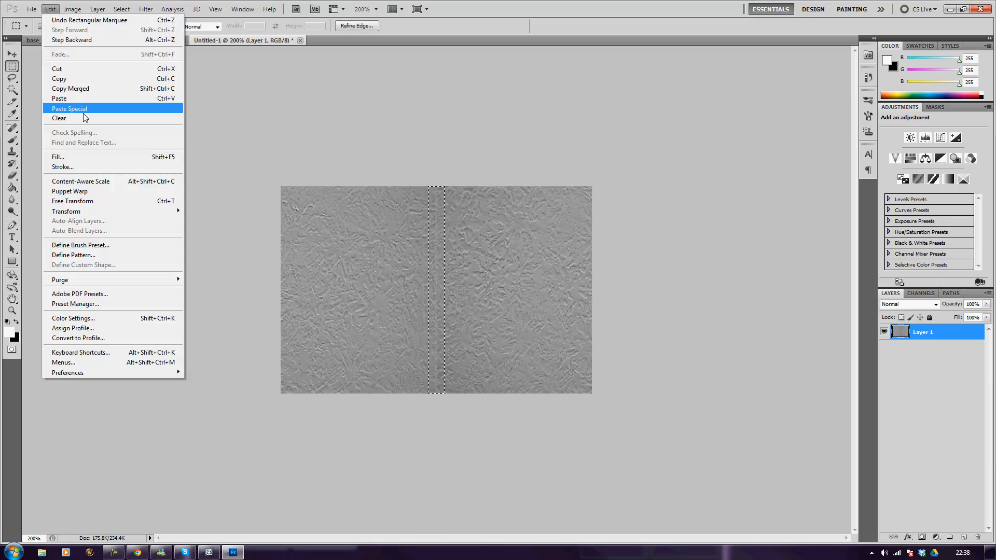
click(94, 156)
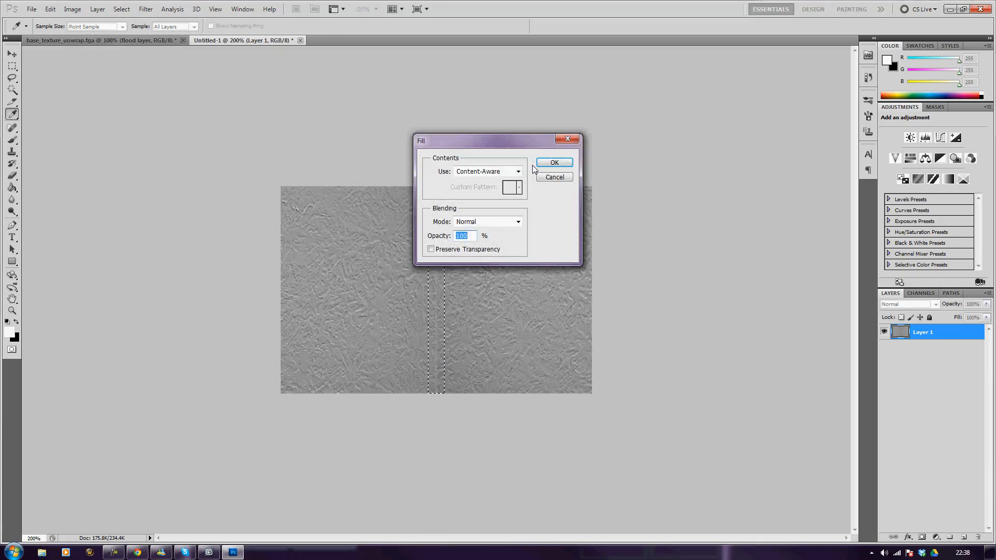
click(546, 163)
key(ctrl+d)
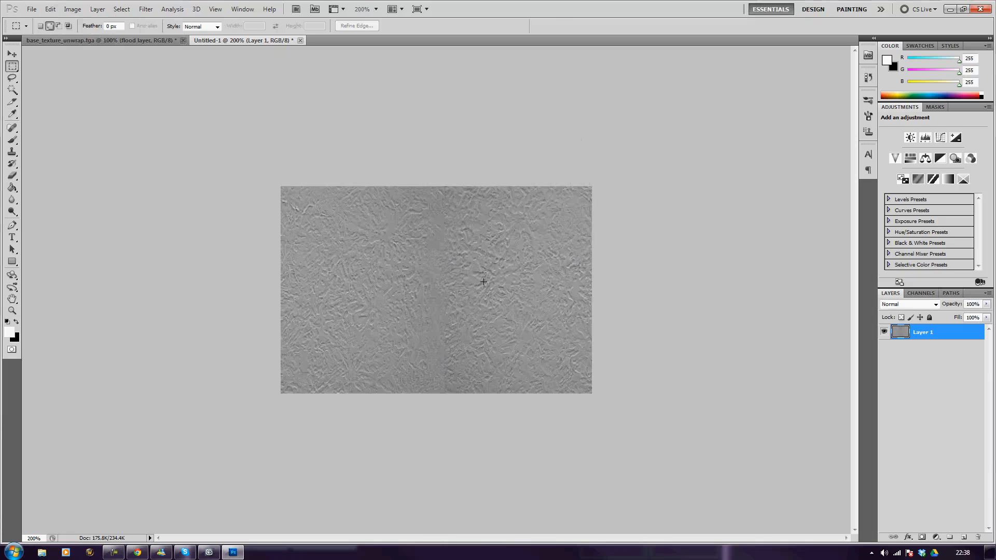
Step: Apply another Content-Aware fill to a rectangle over the lower part of the central seam and clear the selection
drag(450, 412, 421, 319)
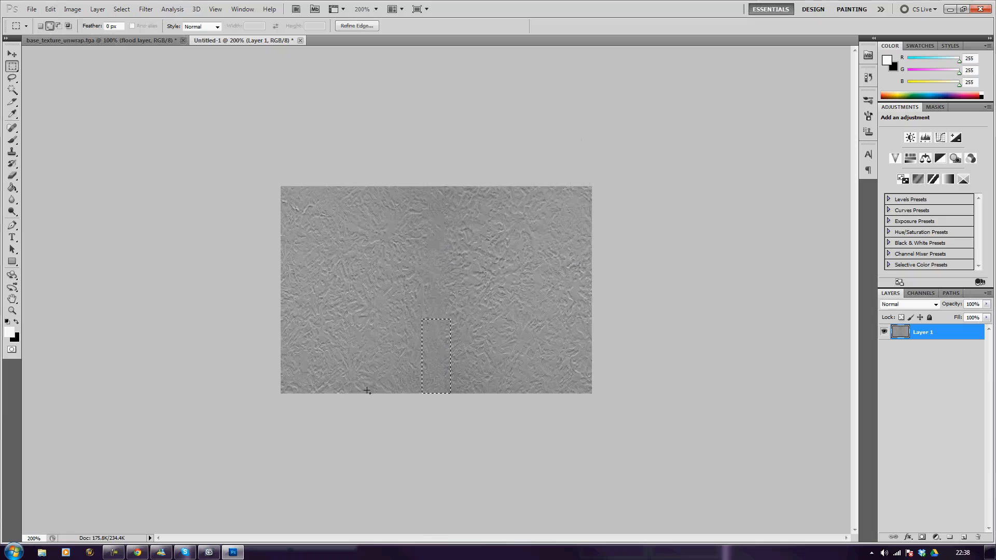
click(50, 9)
click(59, 157)
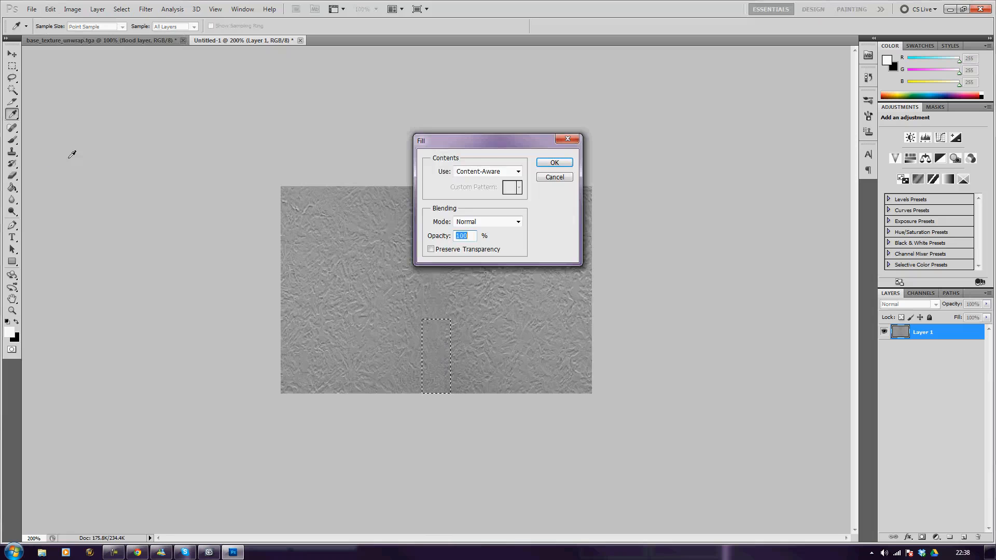
key(Return)
key(ctrl+d)
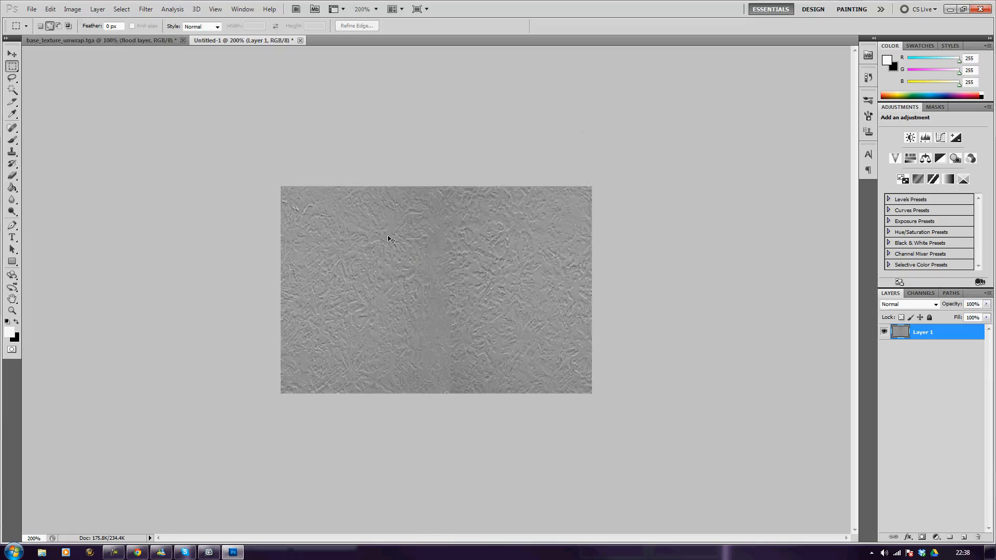
Step: Offset the plaster texture another 150 pixels horizontally and 0 vertically with Wrap Around
click(99, 11)
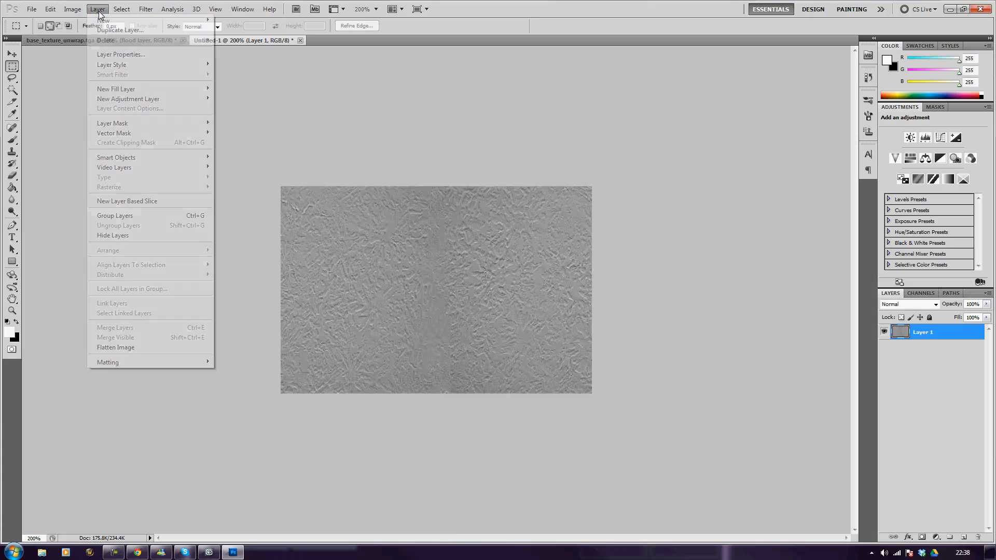
mouse_move(146, 9)
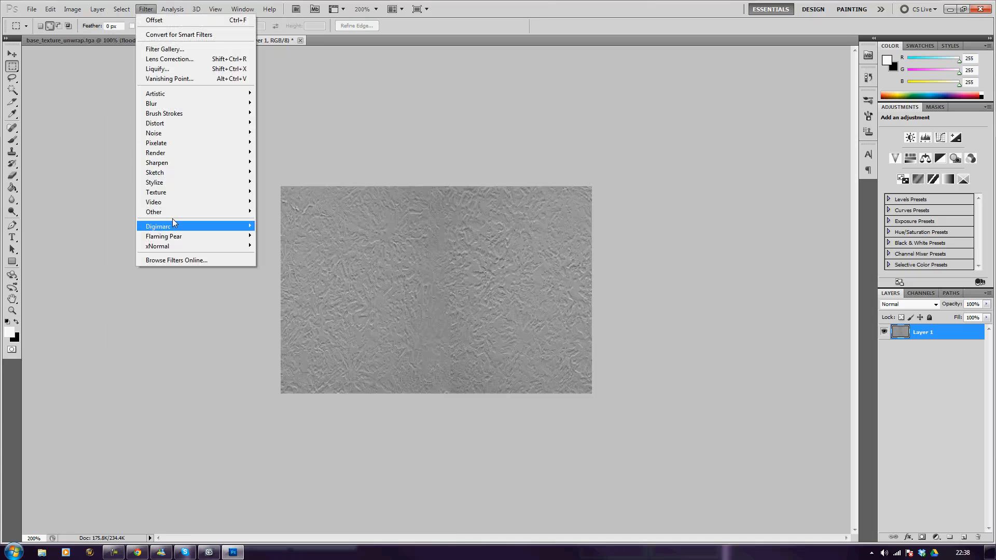
mouse_move(243, 212)
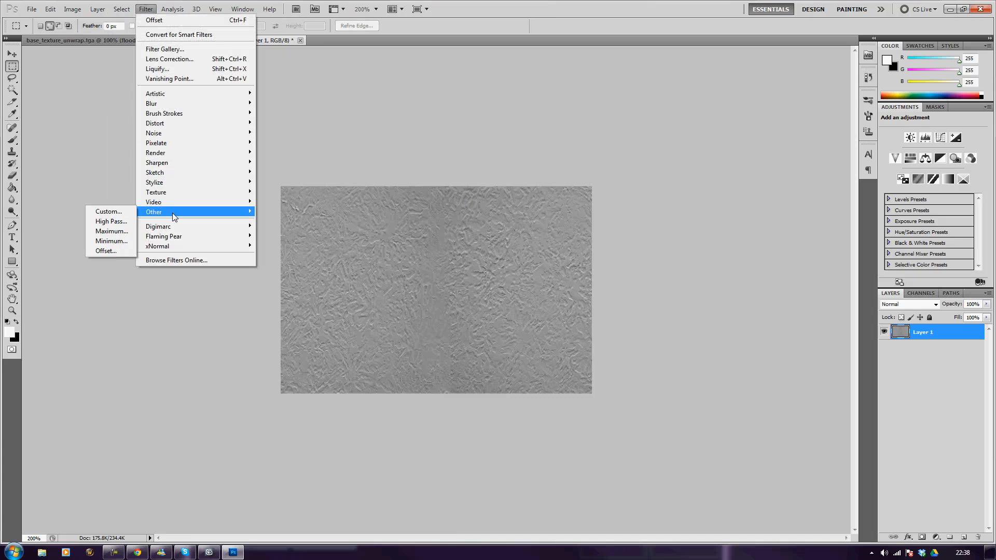
click(106, 251)
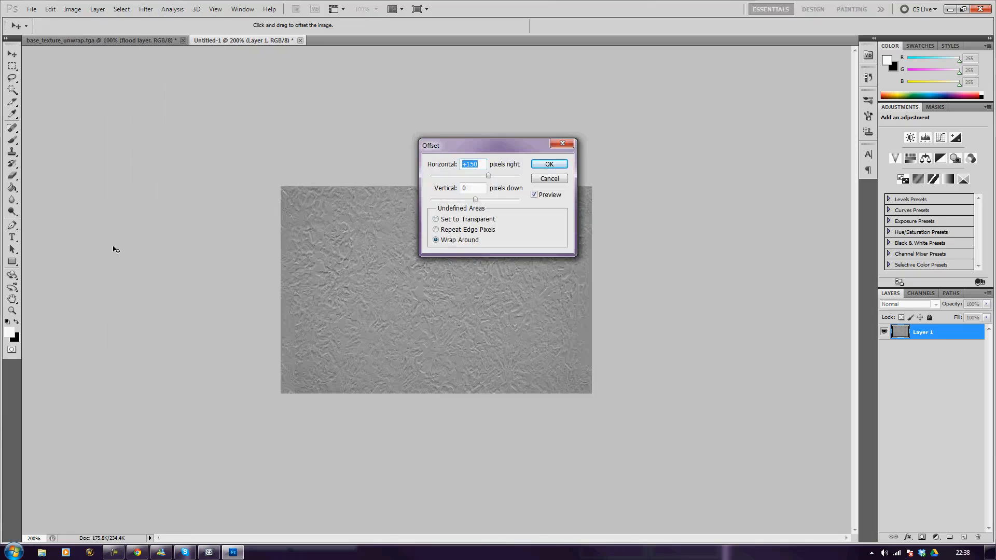
key(Return)
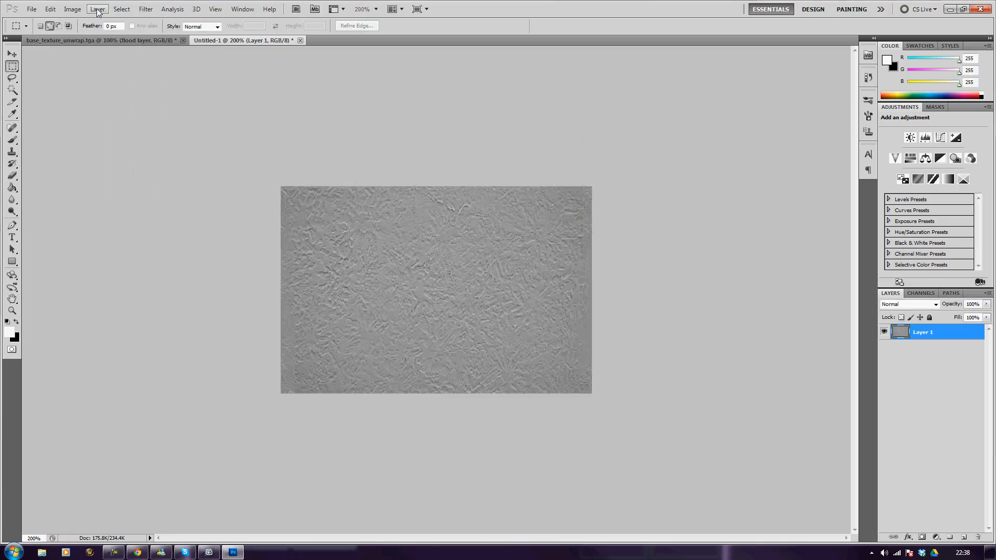
Step: Cut the entire plaster image from its layer in Untitled-1, leaving the canvas empty
key(ctrl+a)
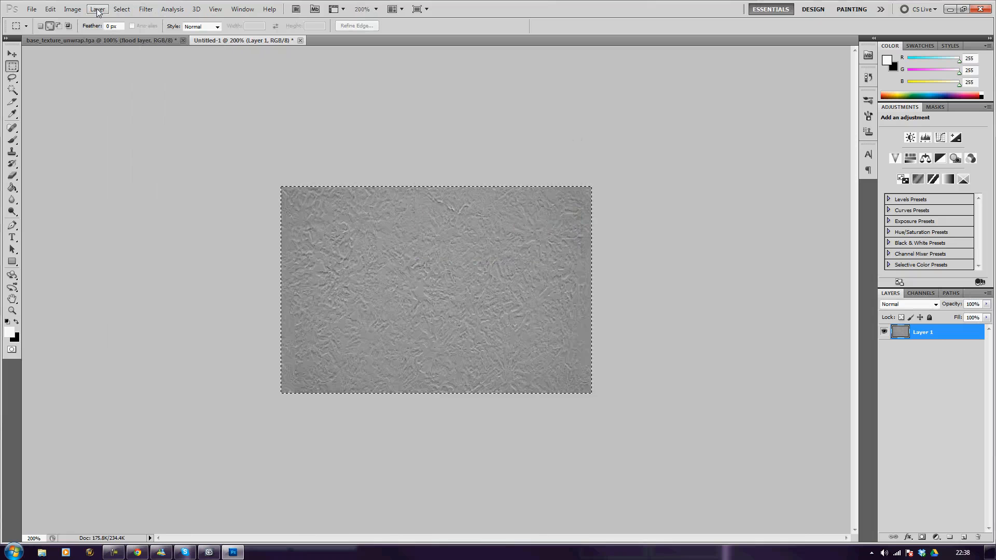
key(Delete)
key(ctrl+d)
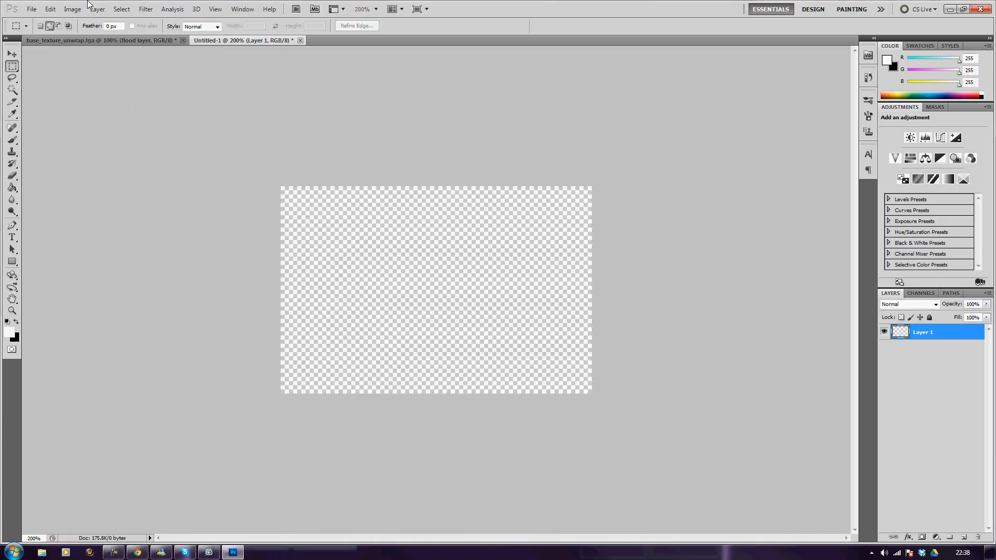
Step: Set the canvas width to 600 pixels, keeping the centre anchor
click(80, 10)
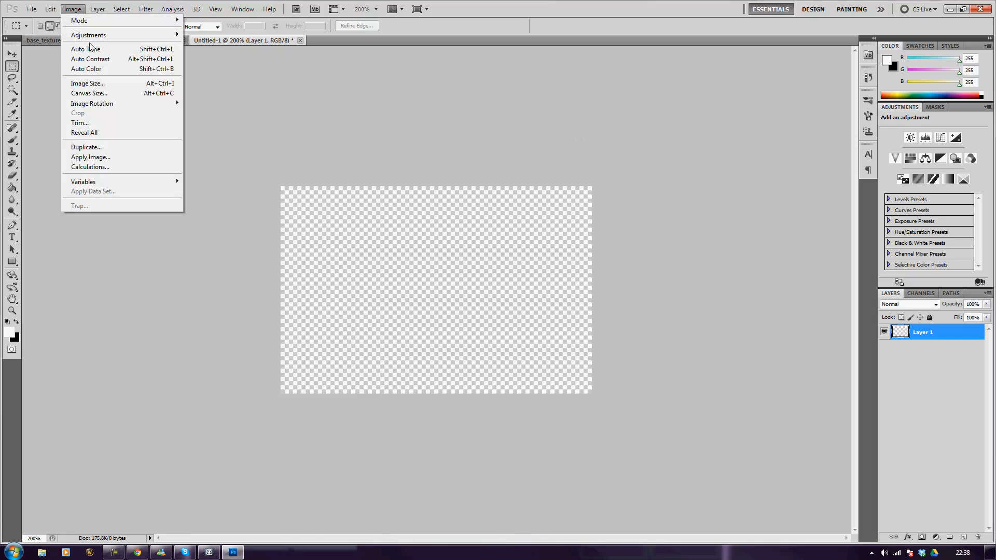
mouse_move(90, 36)
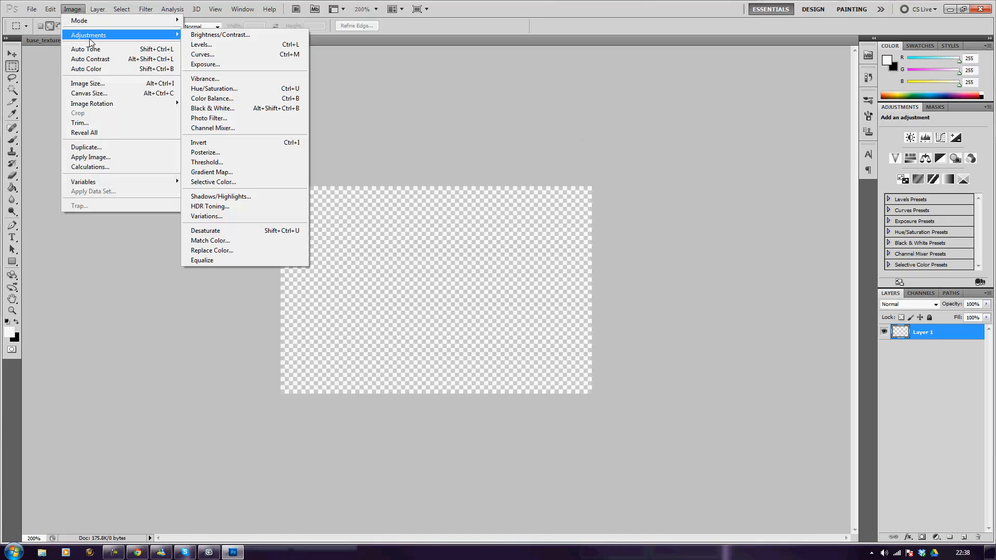
click(88, 93)
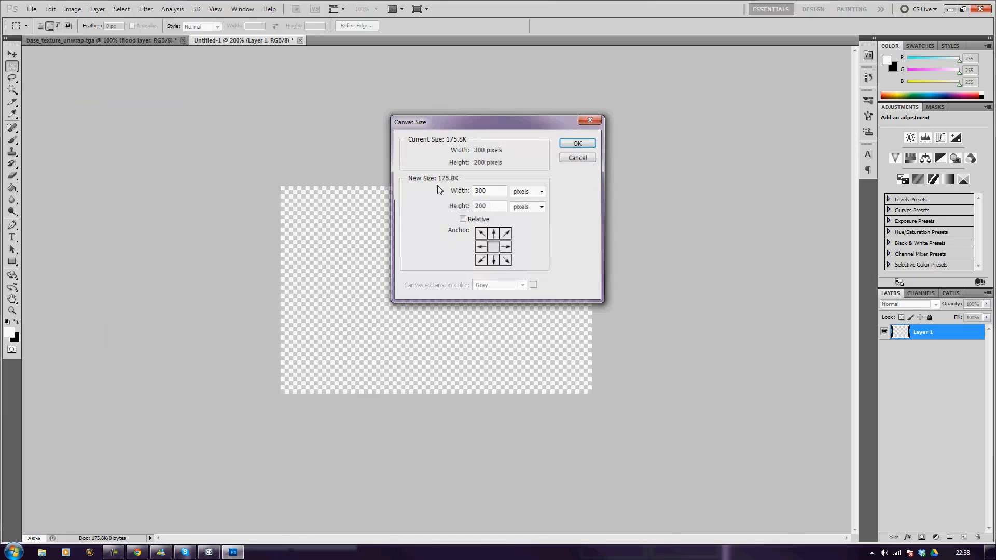
double_click(484, 192)
text(600)
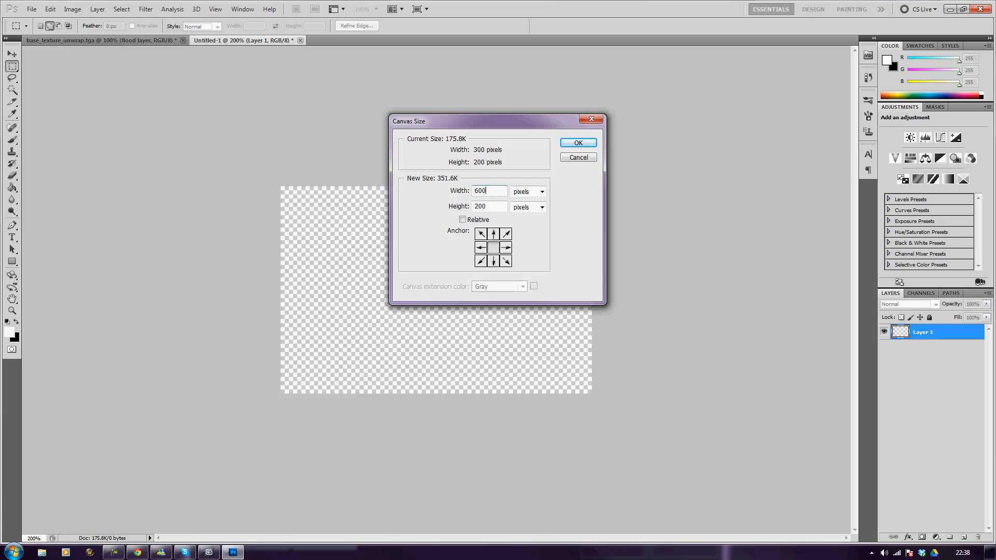
key(Return)
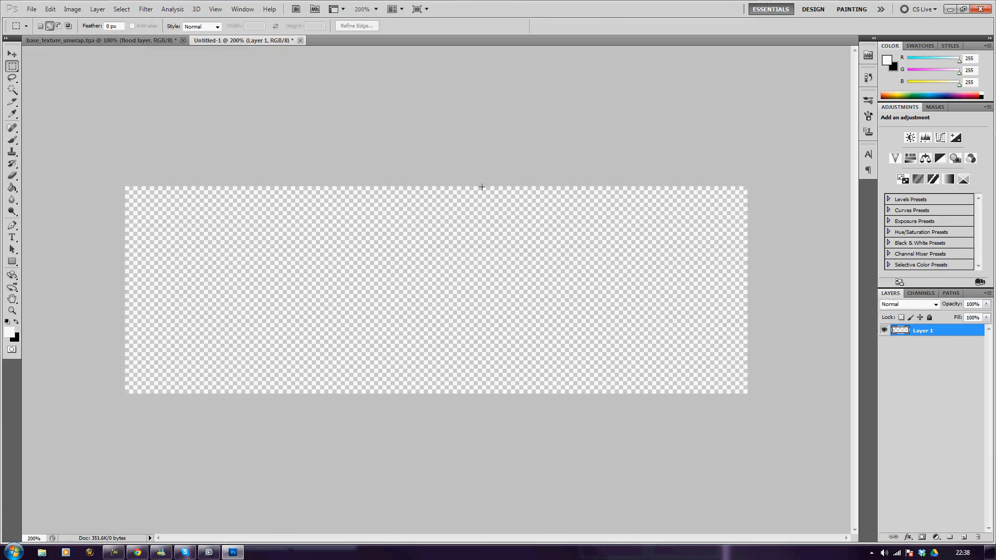
Step: Paste two copies of the plaster tile, place them side by side to fill the canvas, and merge the visible layers
key(ctrl+v)
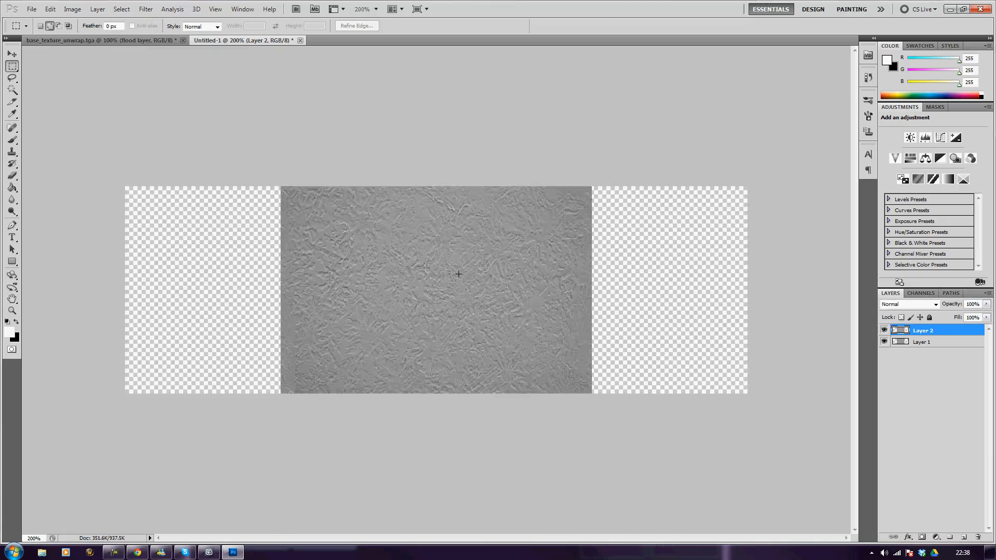
key(v)
drag(457, 276, 303, 275)
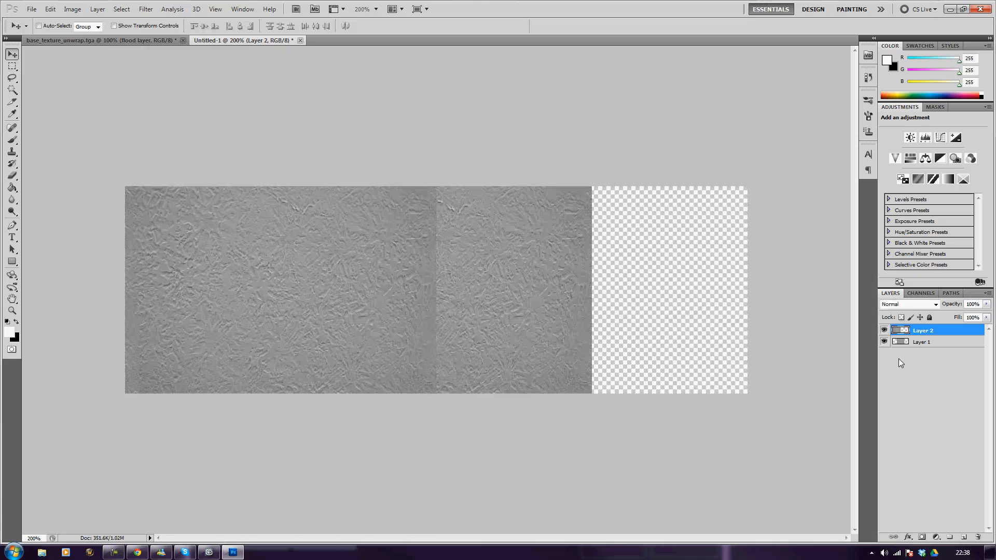
click(929, 342)
drag(523, 300, 677, 303)
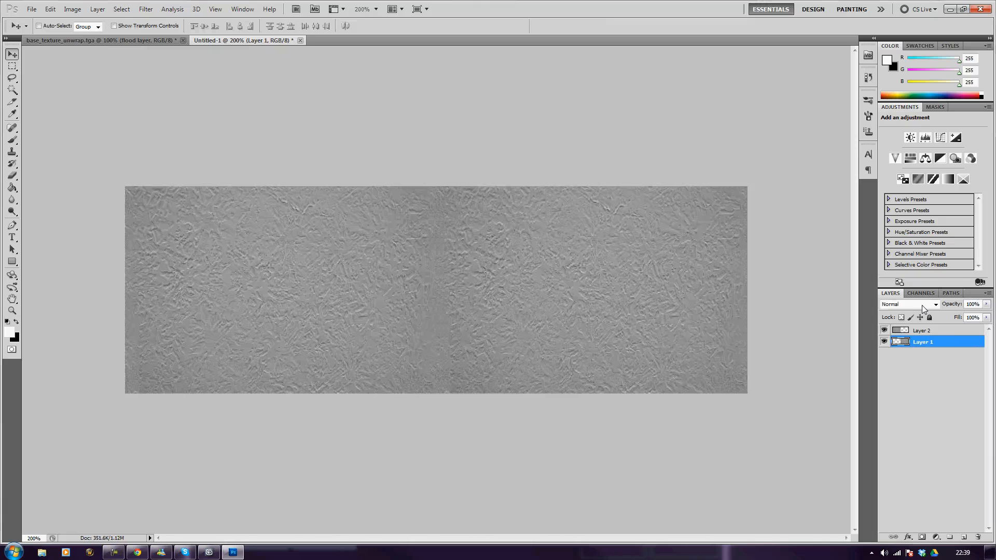
key(ctrl+shift+e)
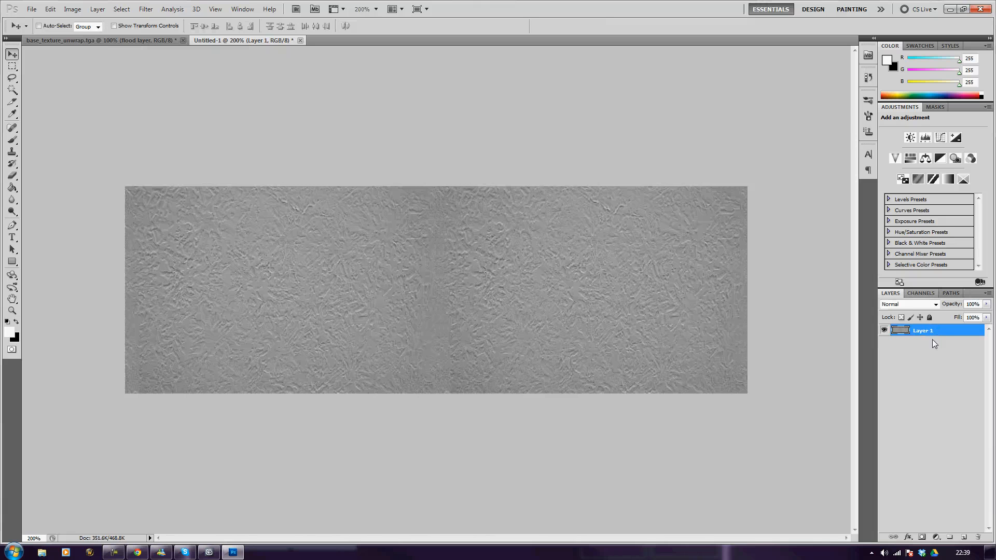
Step: Copy the whole merged plaster strip into base_texture_unwrap.tga and place it over the wide UV island in the template's upper-left corner
key(ctrl+a)
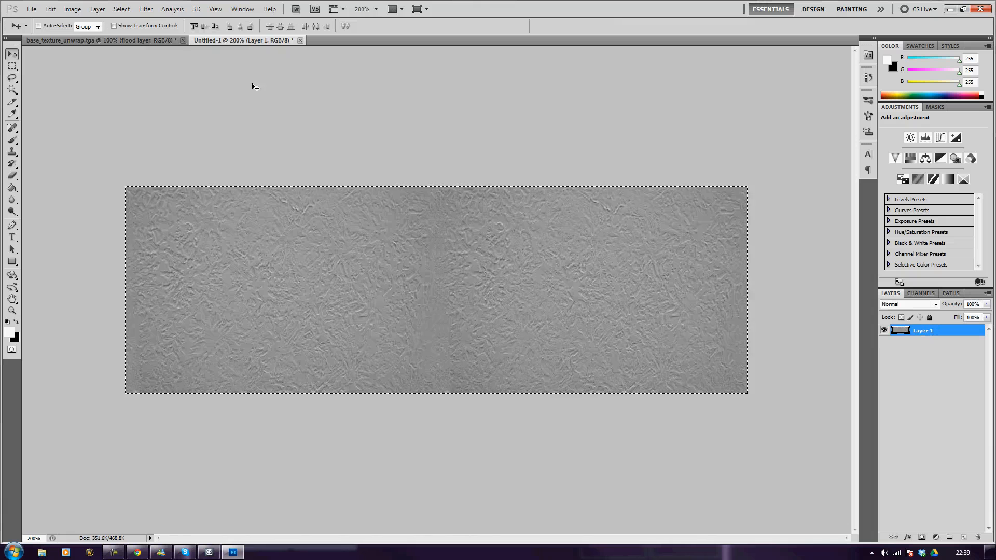
click(147, 41)
key(ctrl+v)
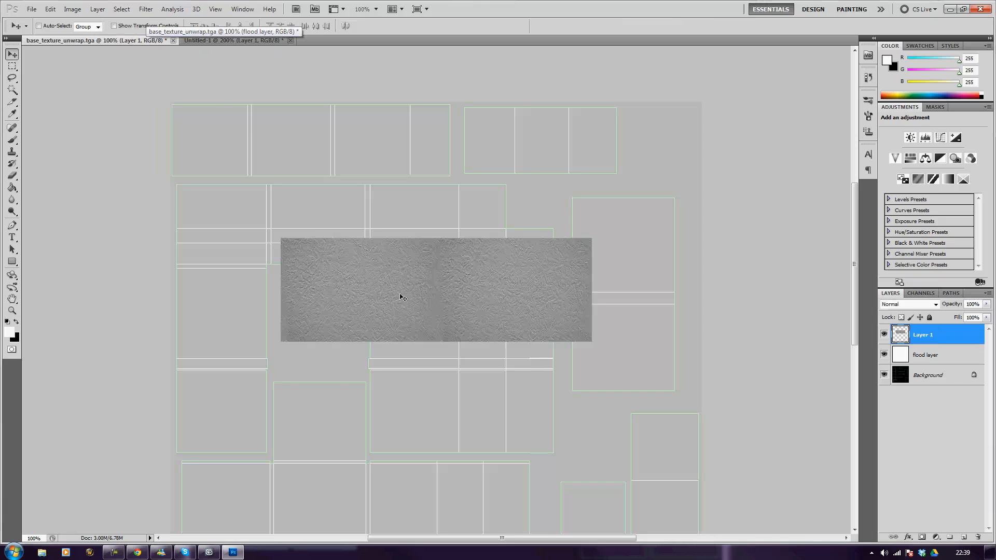
drag(400, 297, 271, 146)
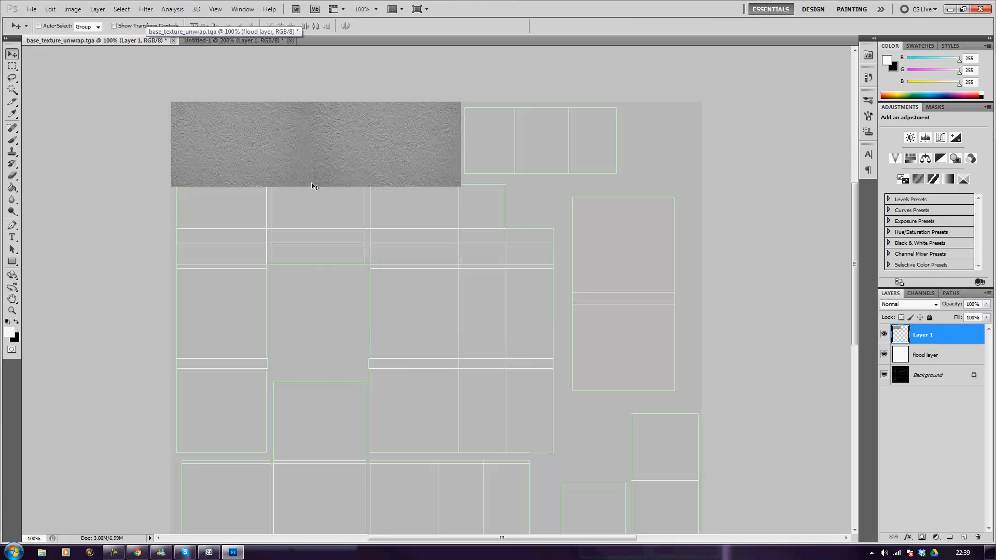
Step: Lower the pasted plaster layer's opacity to 77% so the UV lines underneath can guide trimming
key(ctrl+plus)
scroll(355, 252, up, 5)
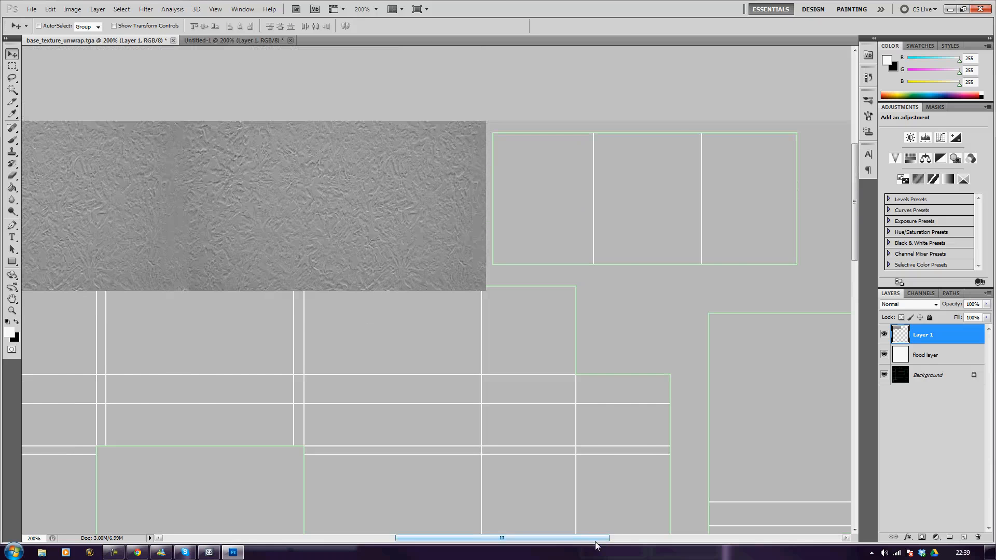
drag(594, 543, 545, 543)
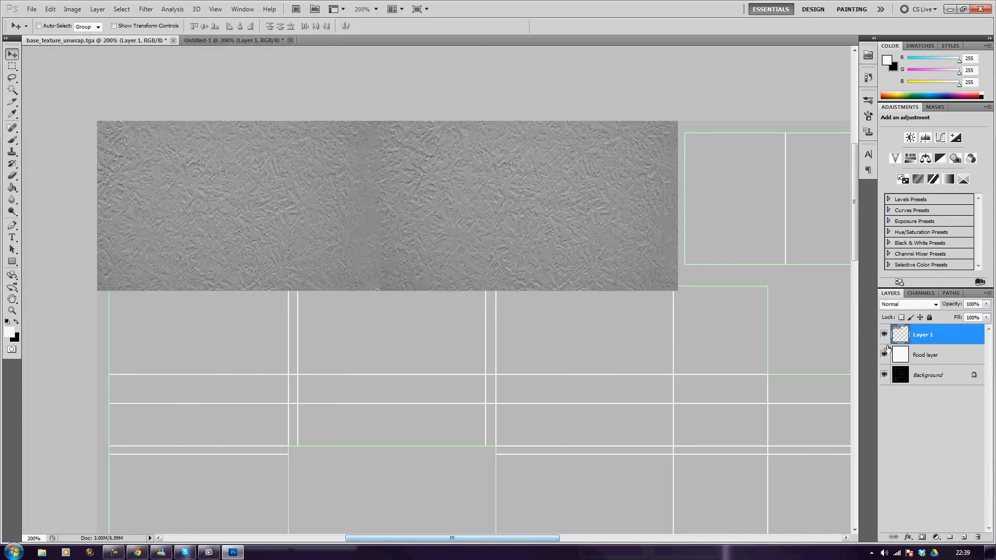
click(985, 304)
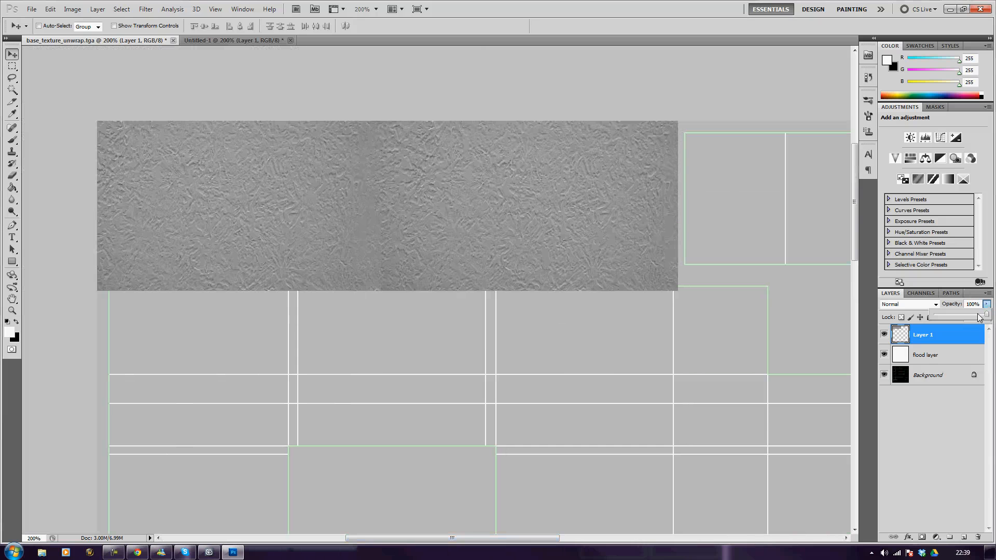
drag(980, 319, 975, 321)
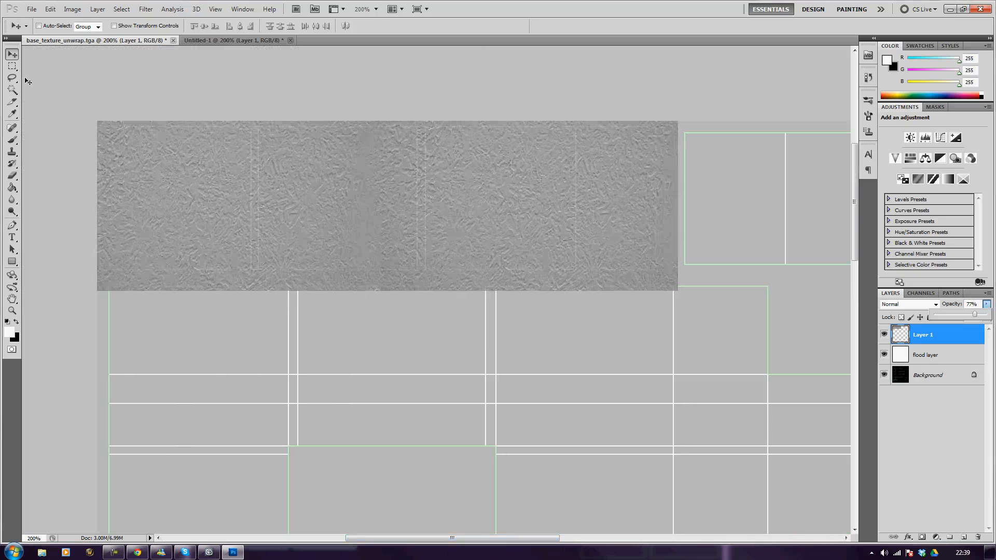
Step: Trim the plaster layer to a rectangle just around the UV island by deleting everything outside that selection, then deselect
click(13, 66)
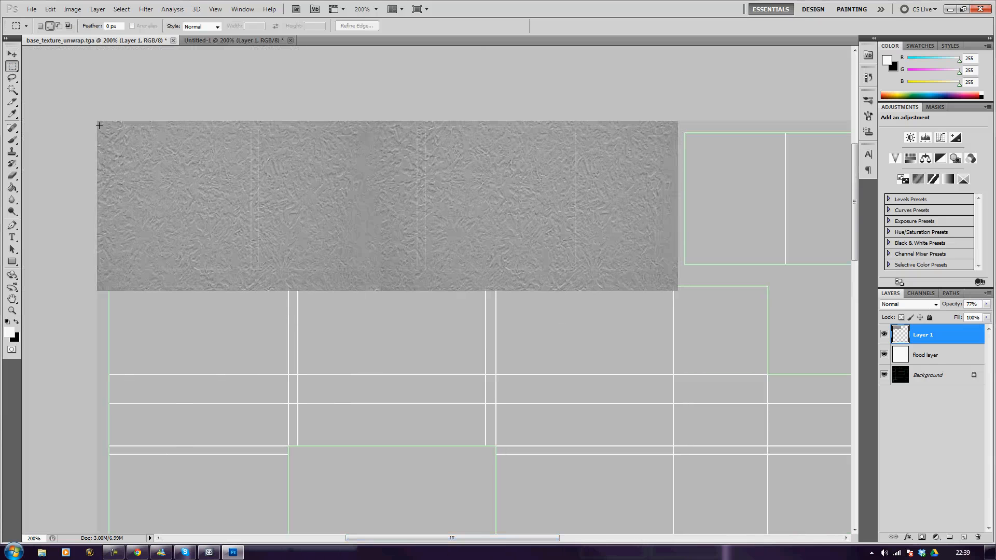
drag(145, 164, 658, 272)
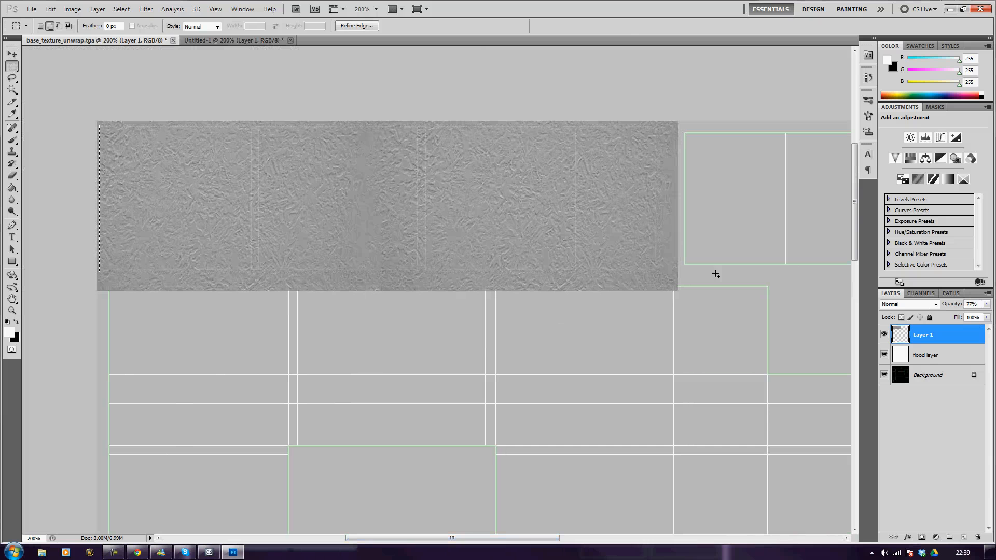
key(ctrl+shift+i)
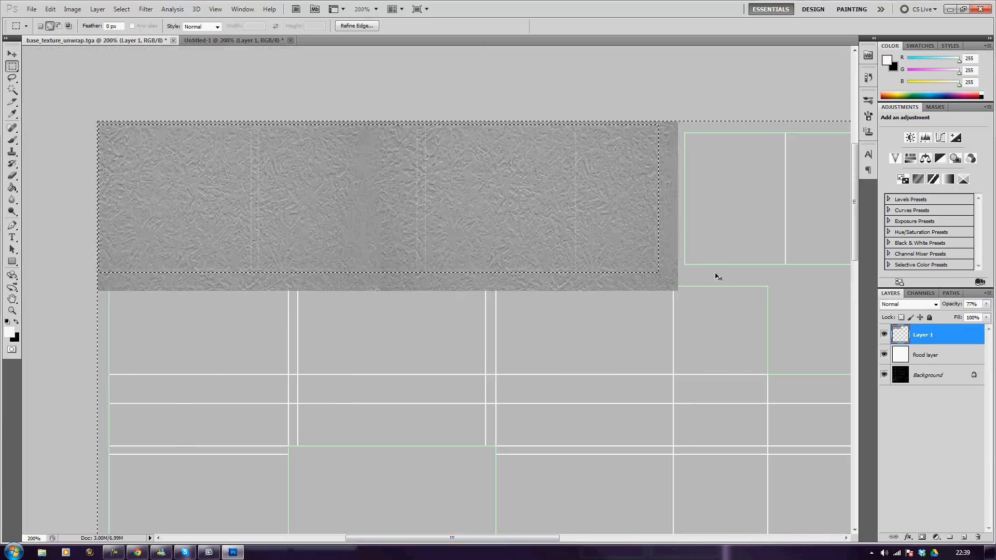
key(Delete)
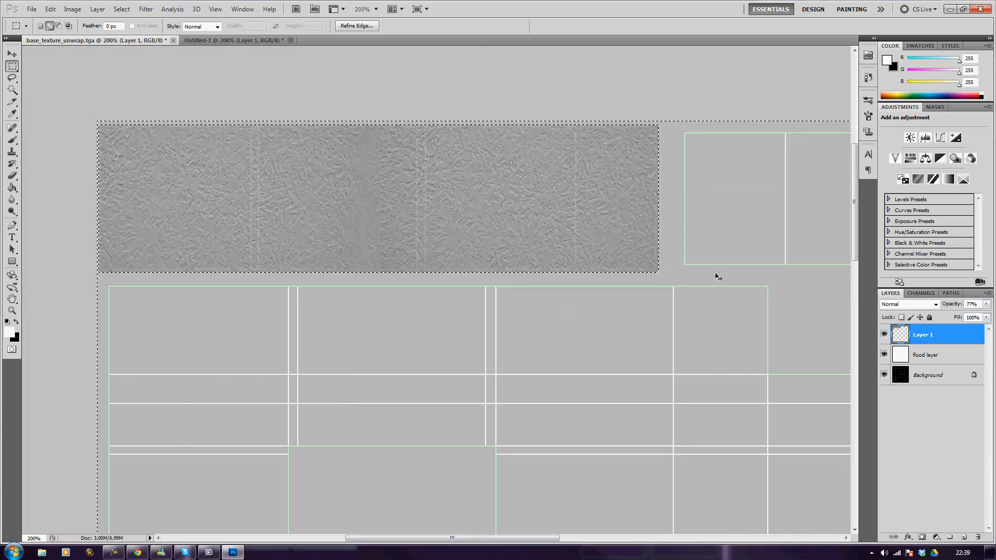
key(ctrl+d)
Step: Rename the plaster layer to "ceiling layer" and set its opacity to 100%
right_click(949, 336)
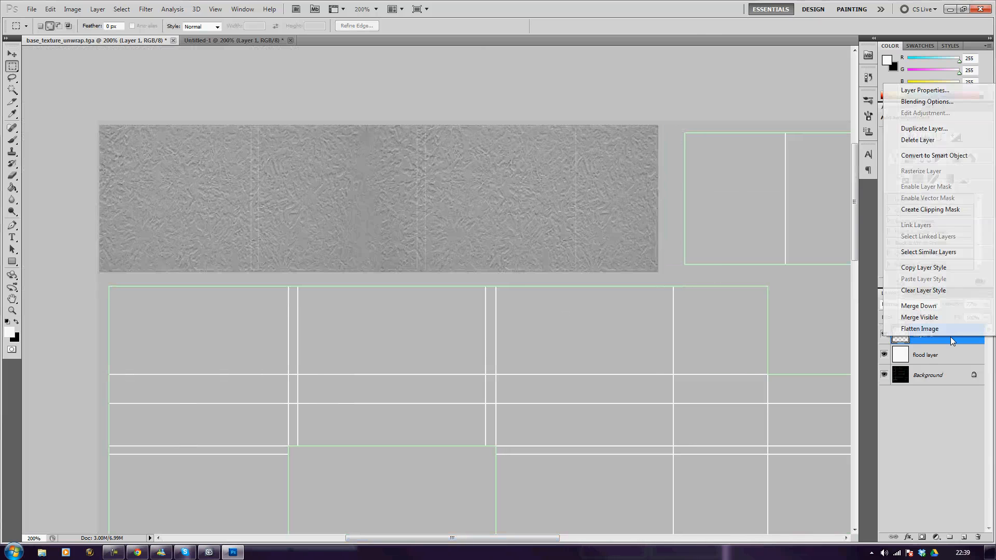
click(936, 91)
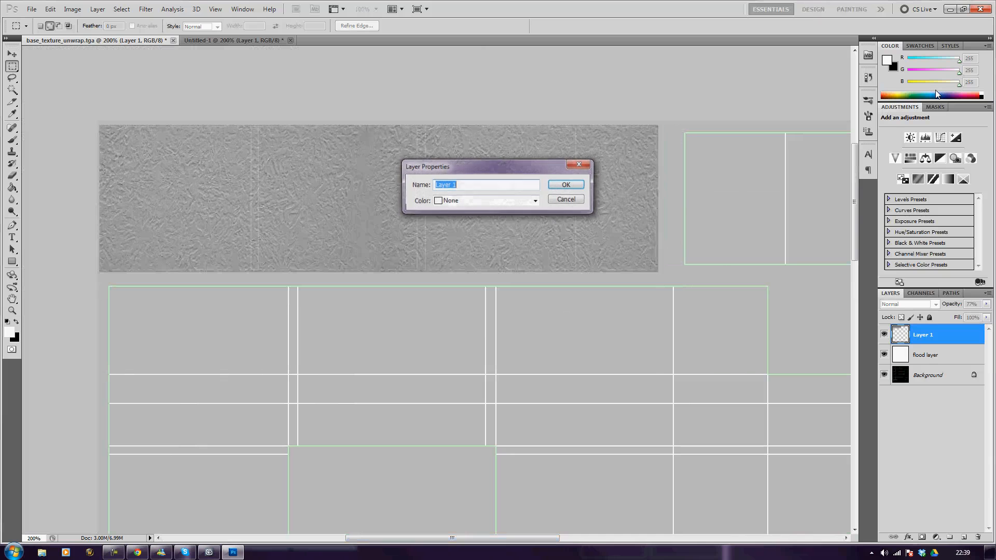
text(ceiling l)
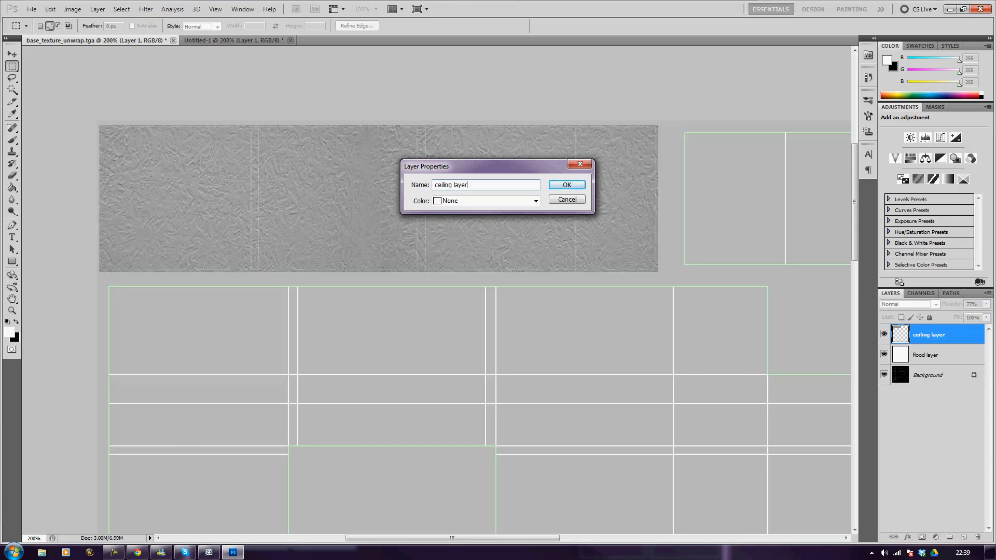
key(Return)
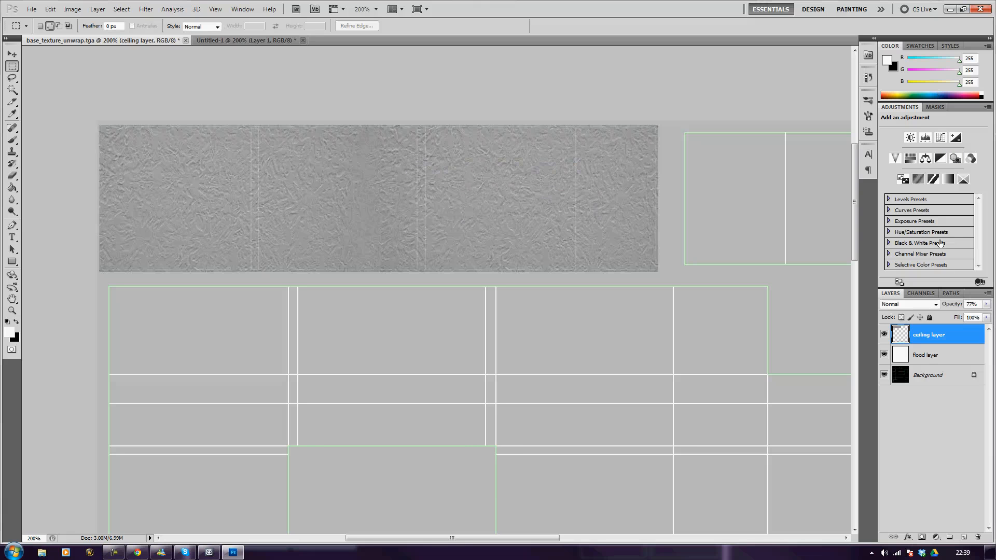
click(986, 304)
drag(975, 316, 988, 316)
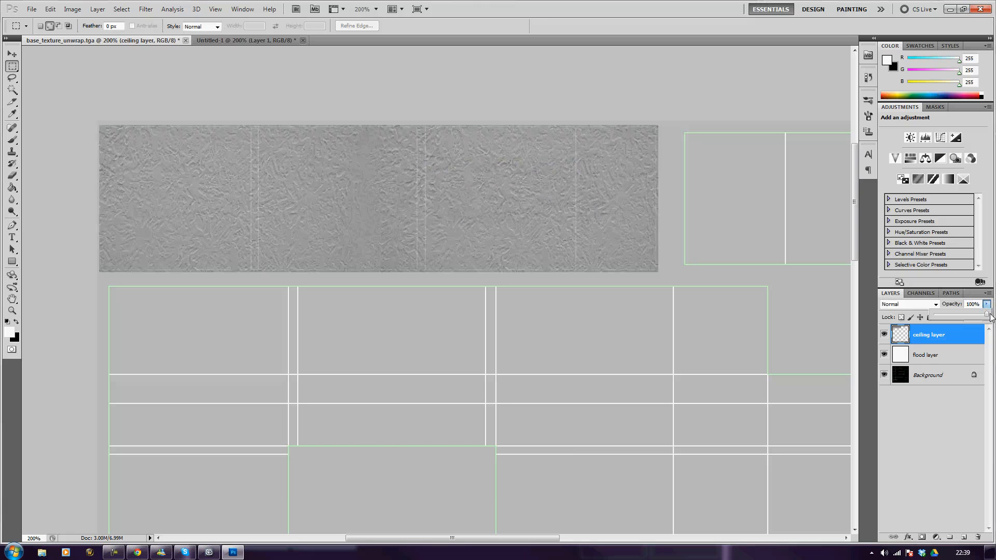
Step: Darken the full upper edge of the ceiling plaster with one Burn tool stroke
click(12, 211)
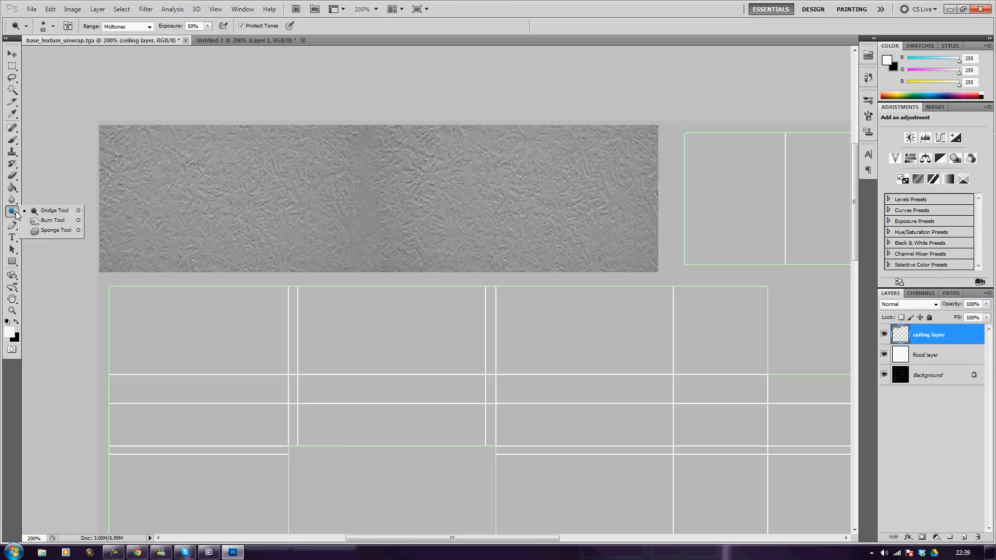
click(47, 223)
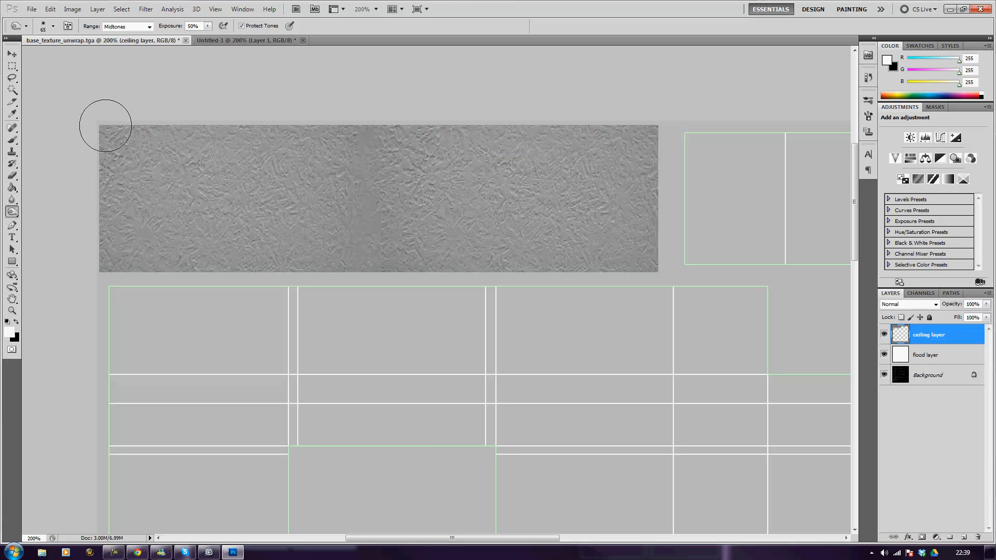
mouse_move(105, 125)
mouse_down()
mouse_move(169, 115)
mouse_move(505, 151)
mouse_move(680, 131)
mouse_up()
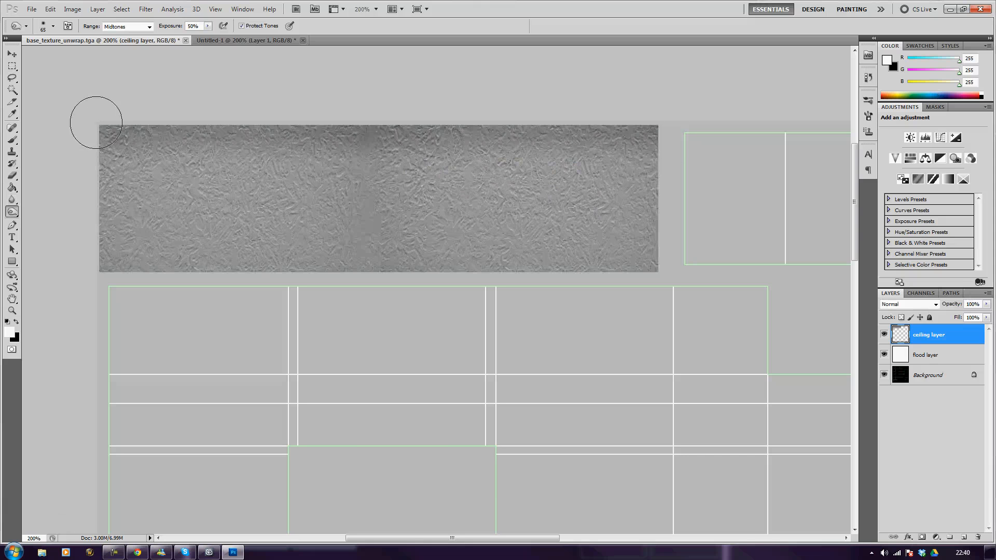
Step: Burn the ceiling plaster's upper-right corner and right edge, and dab a few dark spots across its middle
mouse_move(662, 129)
mouse_down()
mouse_move(669, 265)
mouse_move(657, 156)
mouse_up()
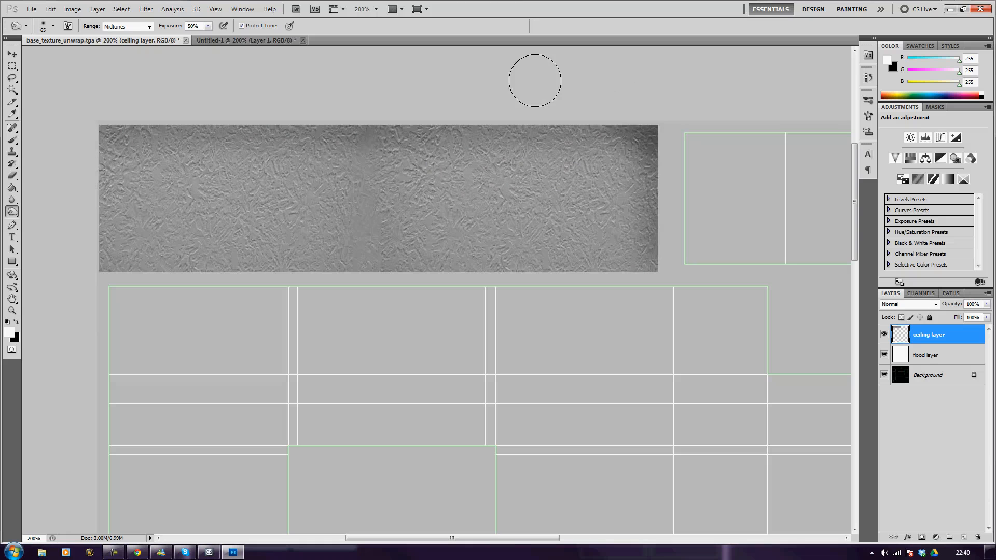
click(490, 175)
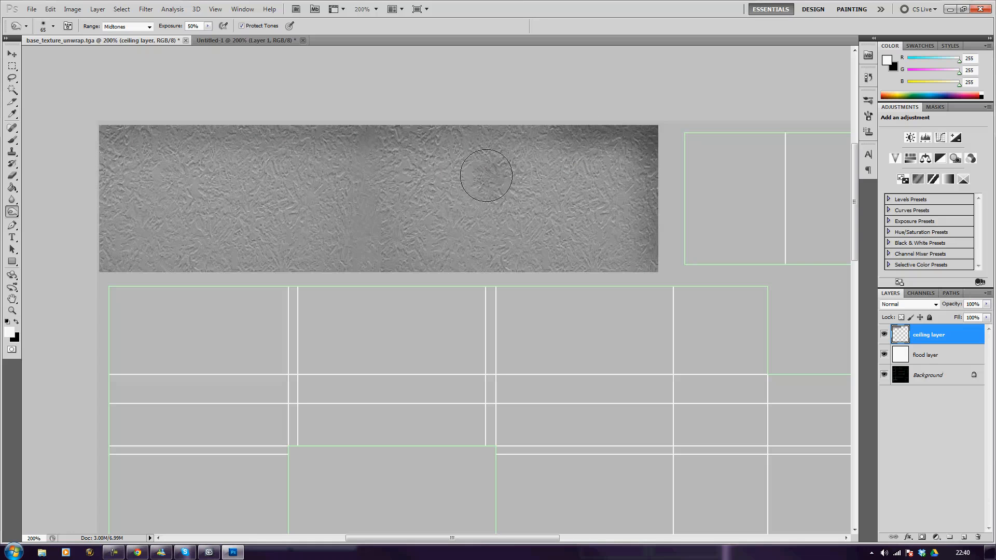
click(337, 180)
click(178, 223)
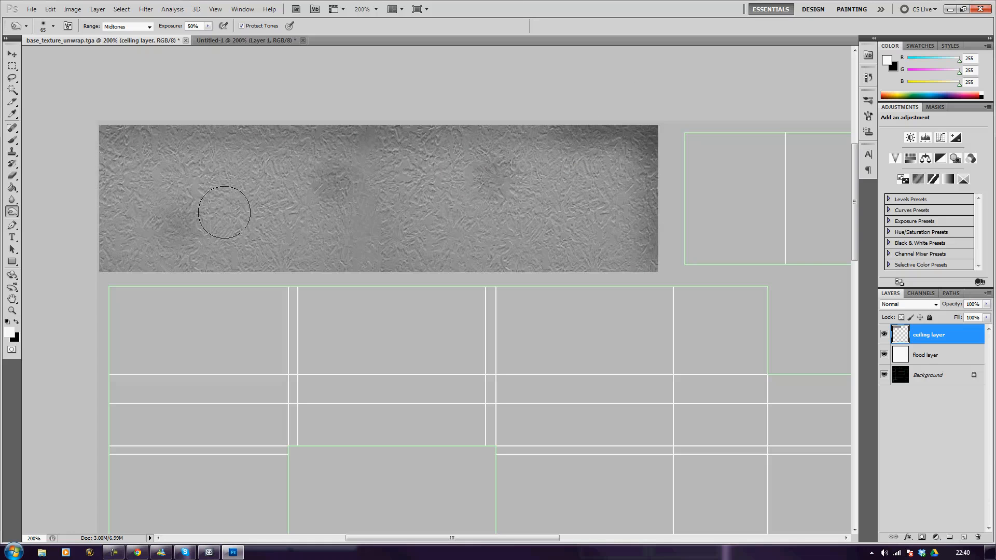
key(bracketleft)
key(bracketleft)
key(bracketleft)
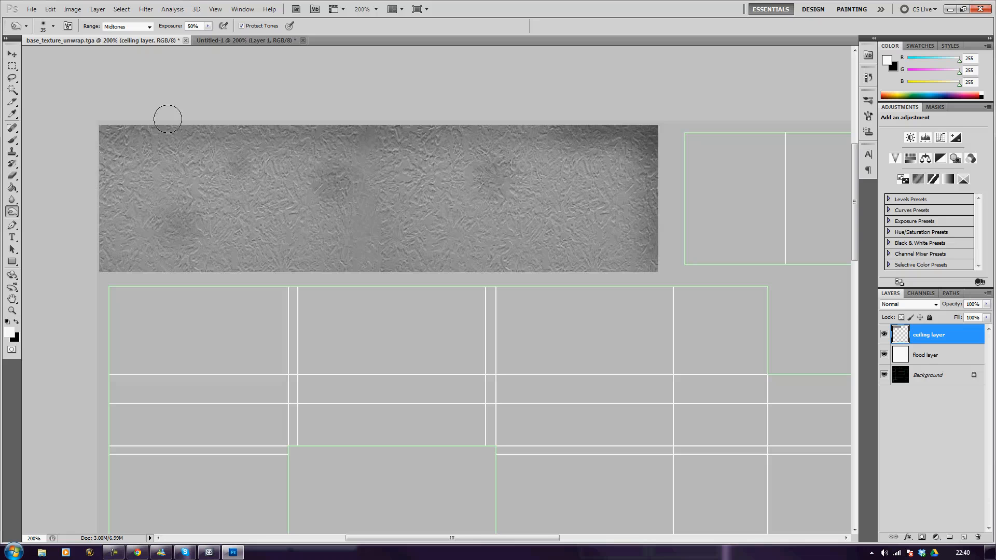
key(ctrl+minus)
scroll(299, 316, down, 5)
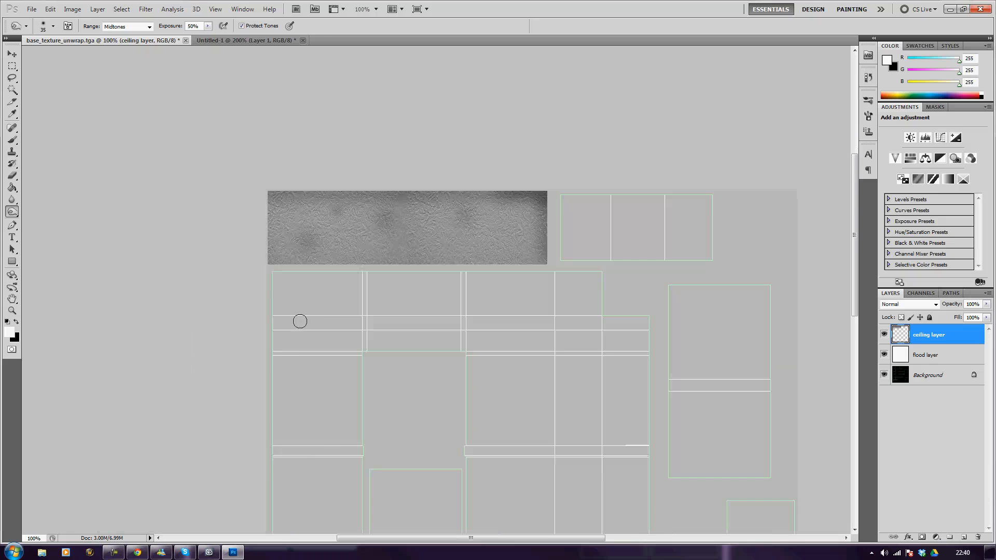
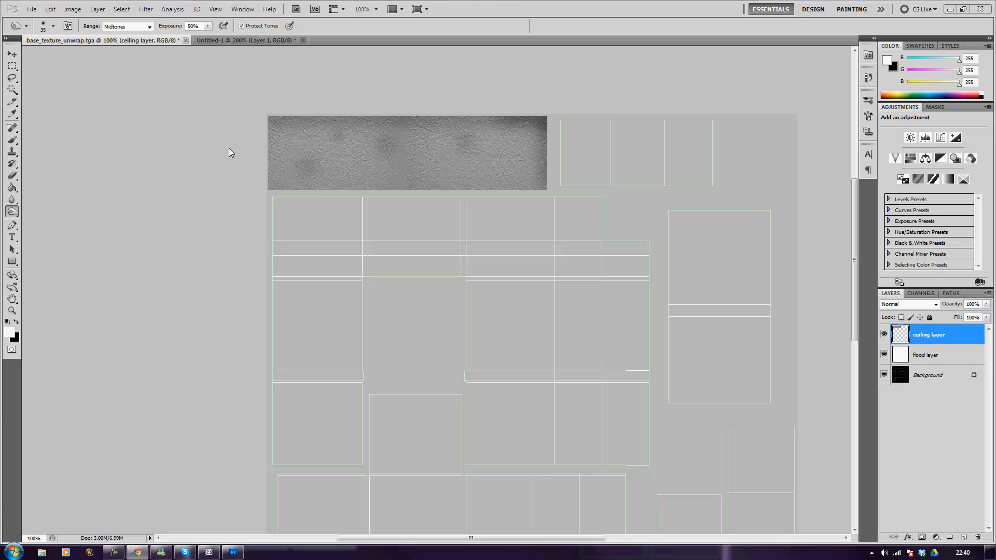
Step: Create a new transparent document, 1024 by 768 pixels
click(31, 8)
click(38, 15)
key(Return)
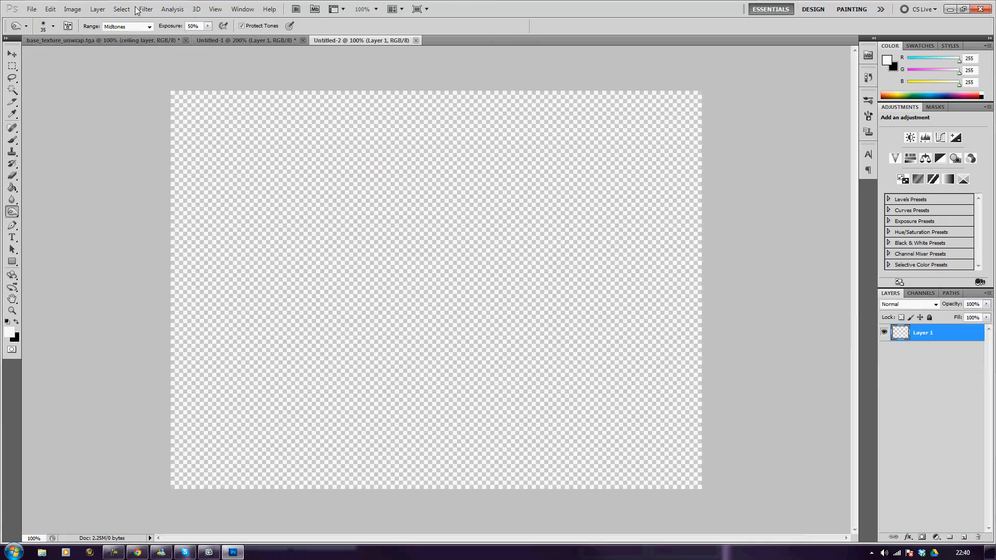
click(73, 9)
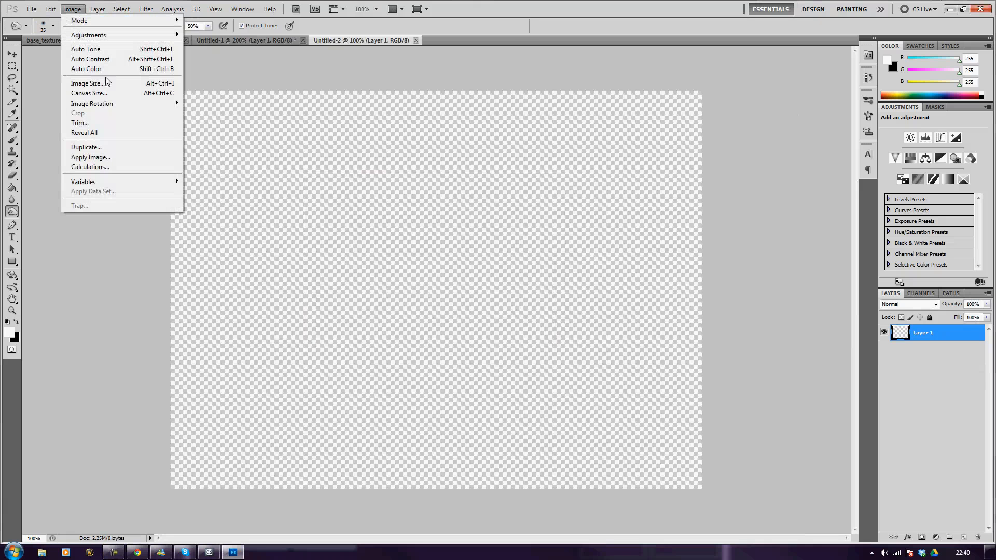
click(89, 94)
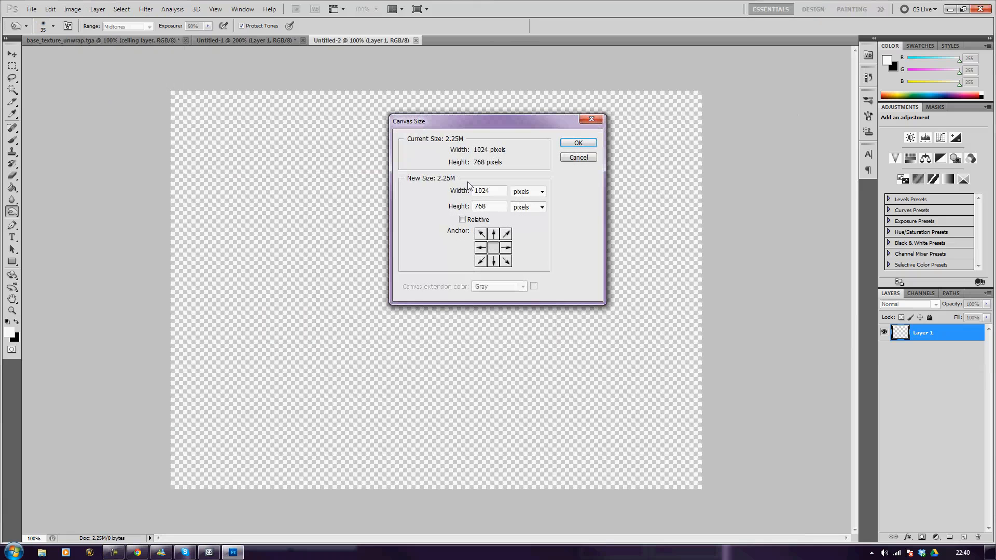
double_click(483, 190)
text(200)
key(Return)
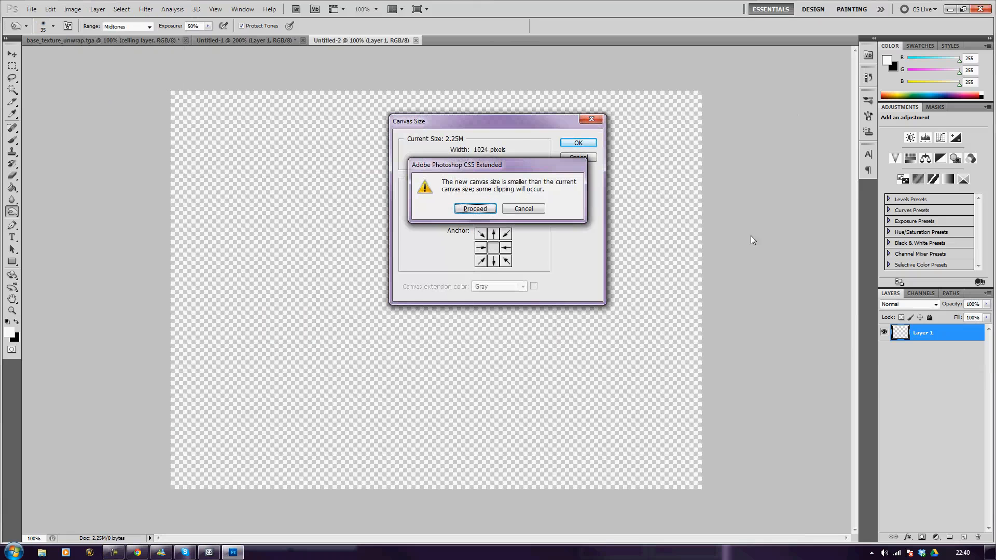
key(Return)
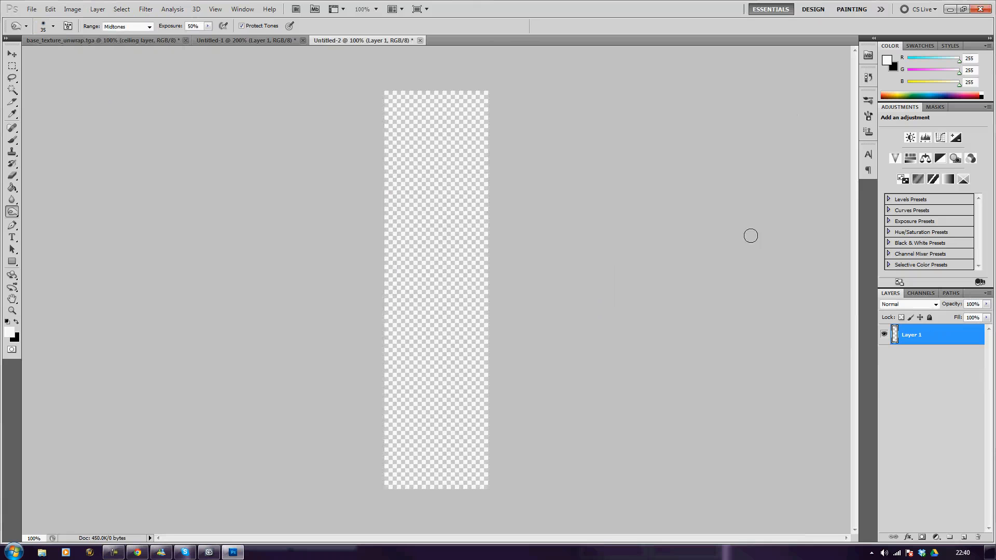
key(ctrl+z)
Step: Widen the new document's canvas to 2000 pixels
click(72, 8)
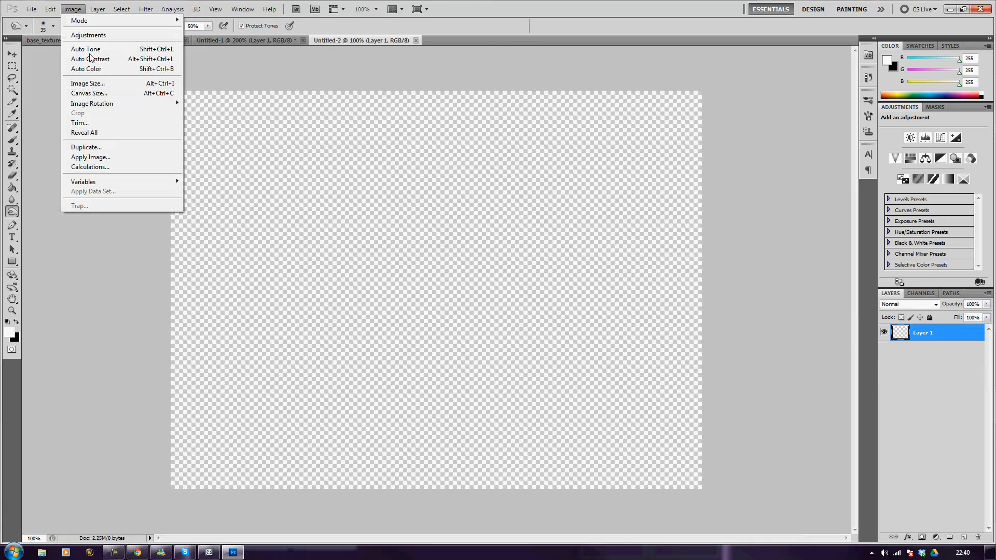
click(98, 93)
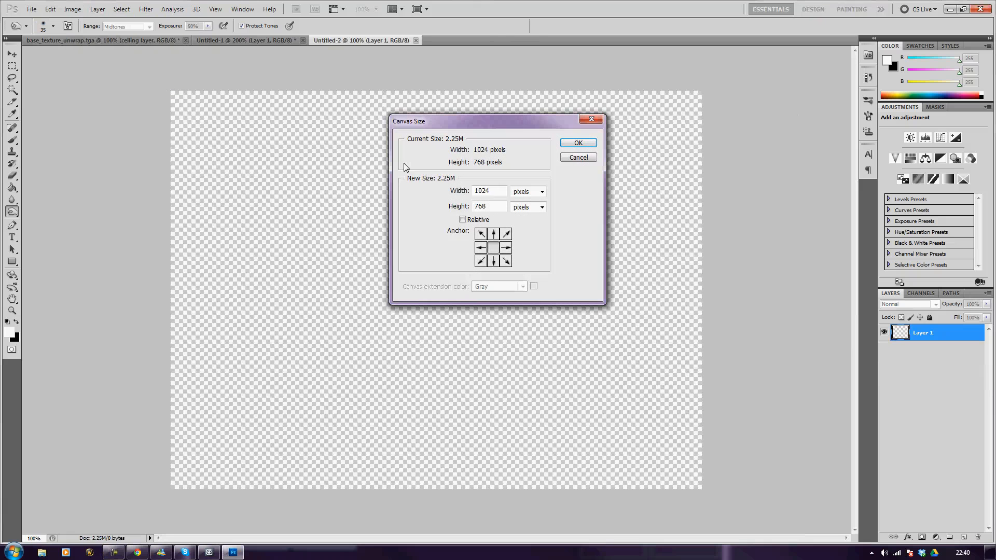
click(482, 191)
double_click(481, 191)
text(2000)
key(Return)
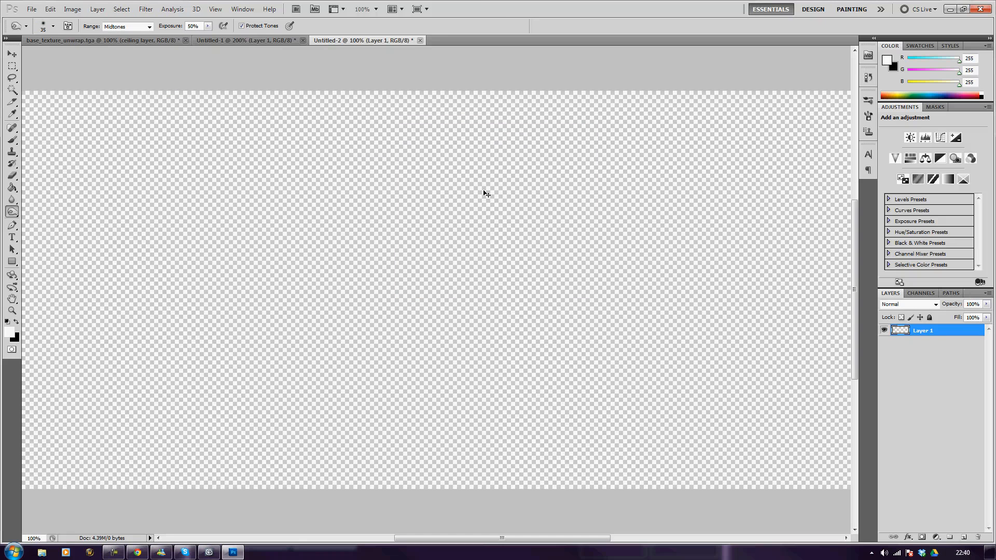
Step: Paste the wallpaper image and align it to the canvas's left end, and place a second pasted copy at the right end
key(ctrl+minus)
key(v)
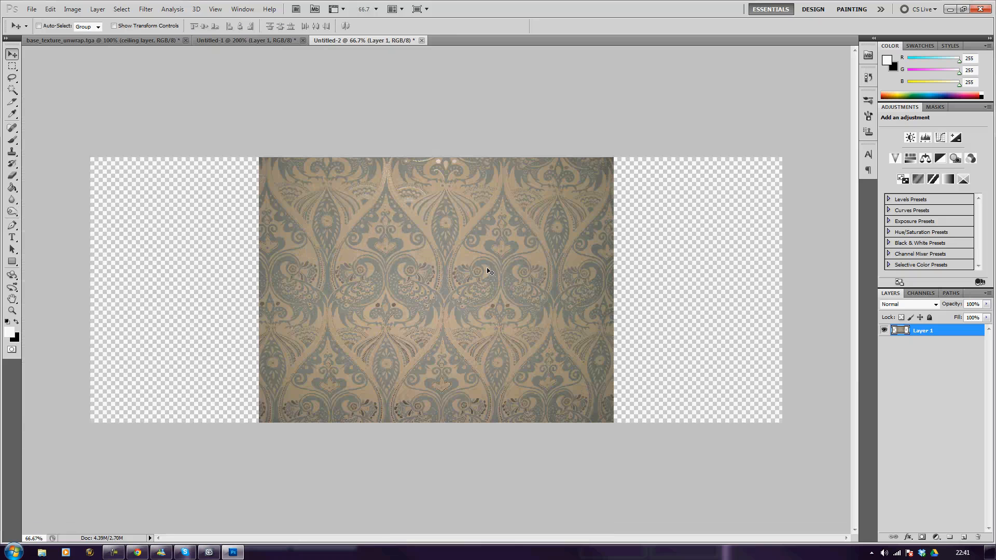
drag(487, 268, 318, 274)
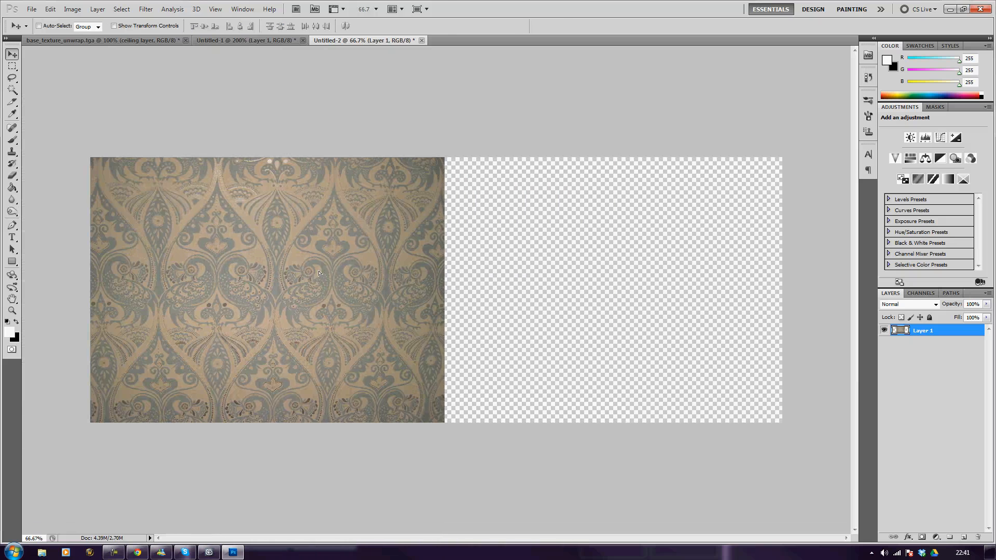
key(ctrl+v)
drag(328, 318, 570, 316)
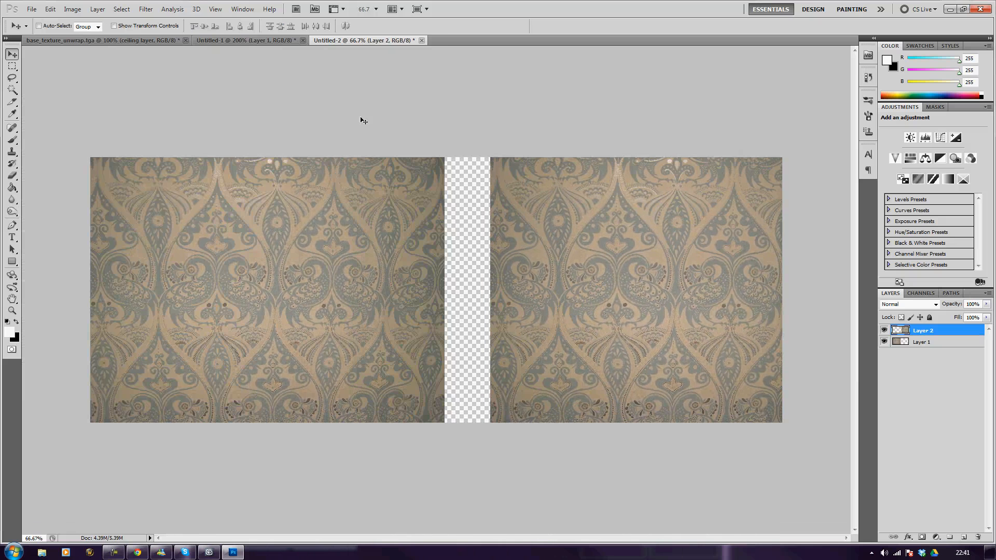
Step: Trim a narrow strip off the second wallpaper copy's left edge and slide the copy over the first so the patterns line up
click(11, 66)
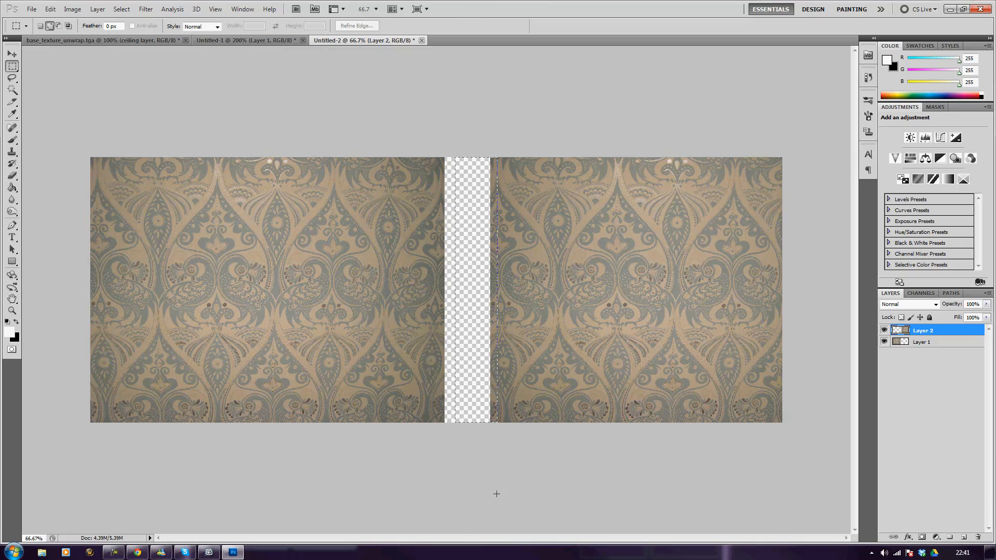
drag(496, 494, 497, 494)
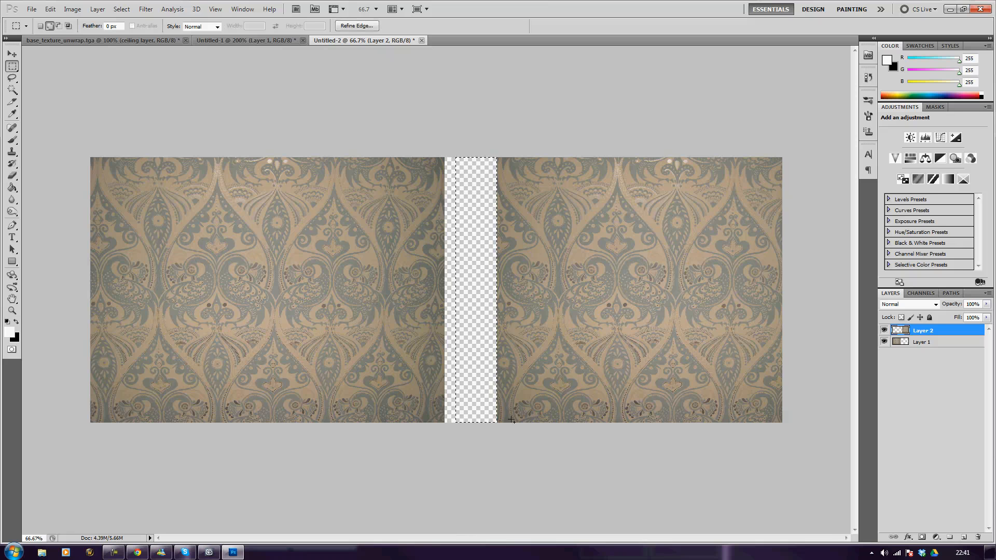
key(v)
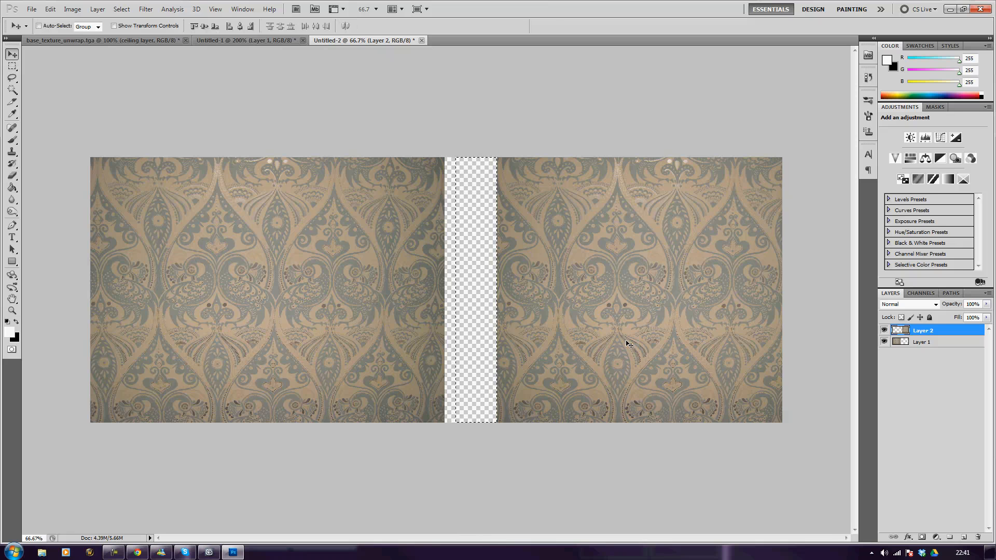
drag(629, 343, 465, 340)
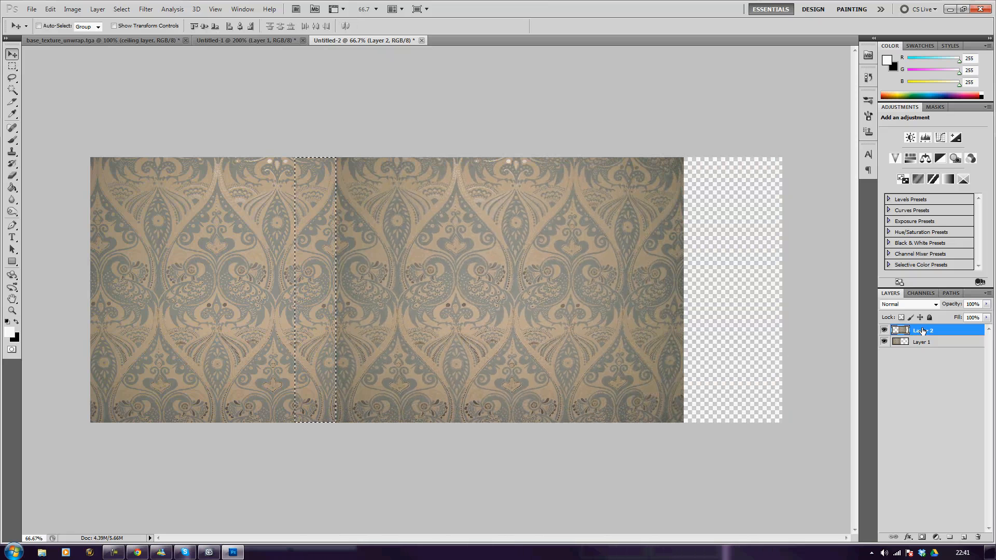
key(ctrl+d)
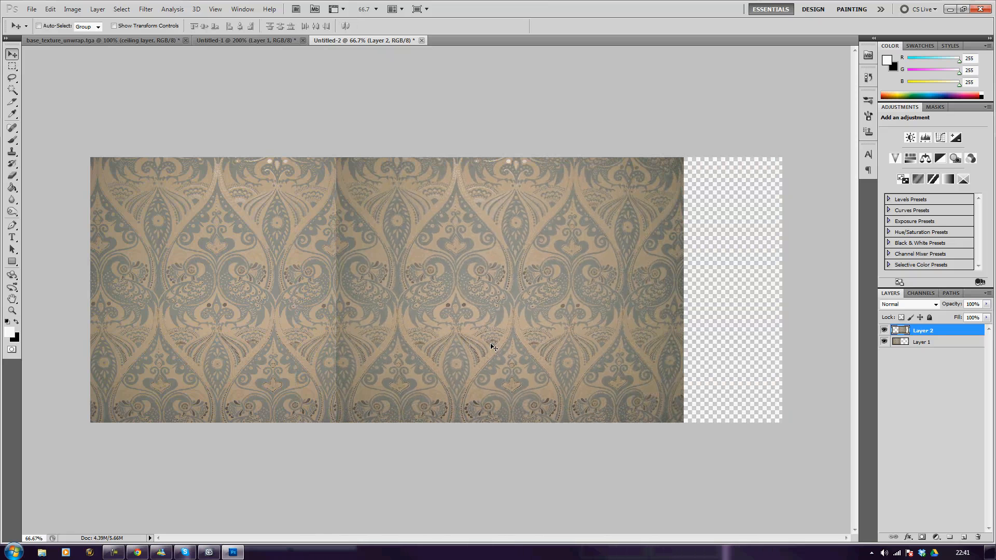
key(ctrl+a)
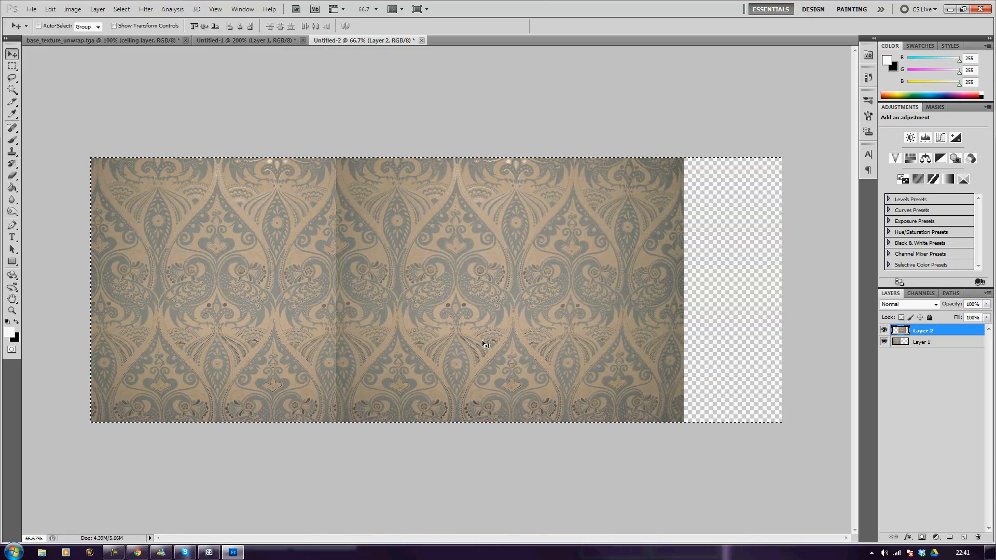
key(ctrl+d)
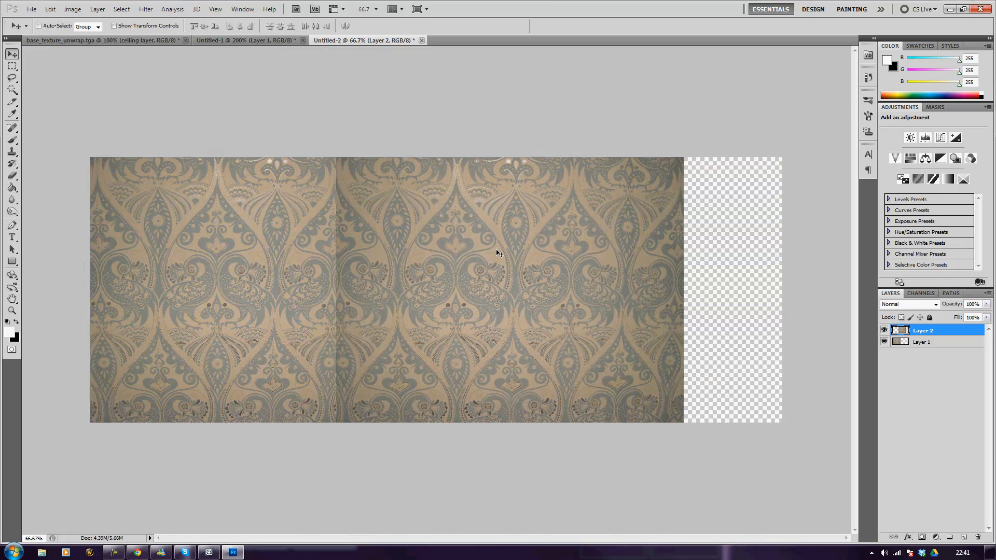
Step: Distort the second wallpaper copy by pulling its lower-left corner outward to match the pattern at the seam, and clear the selection
key(m)
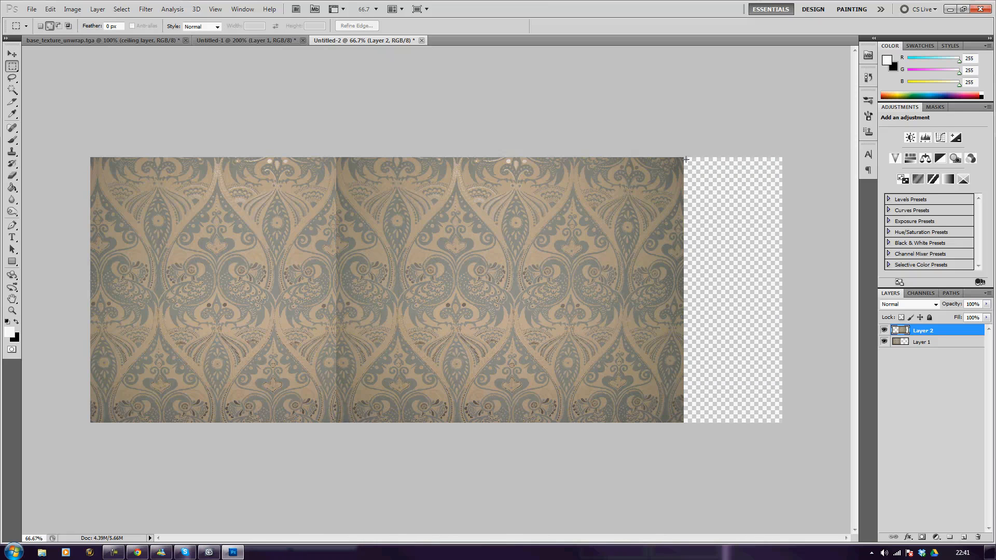
drag(304, 433, 335, 427)
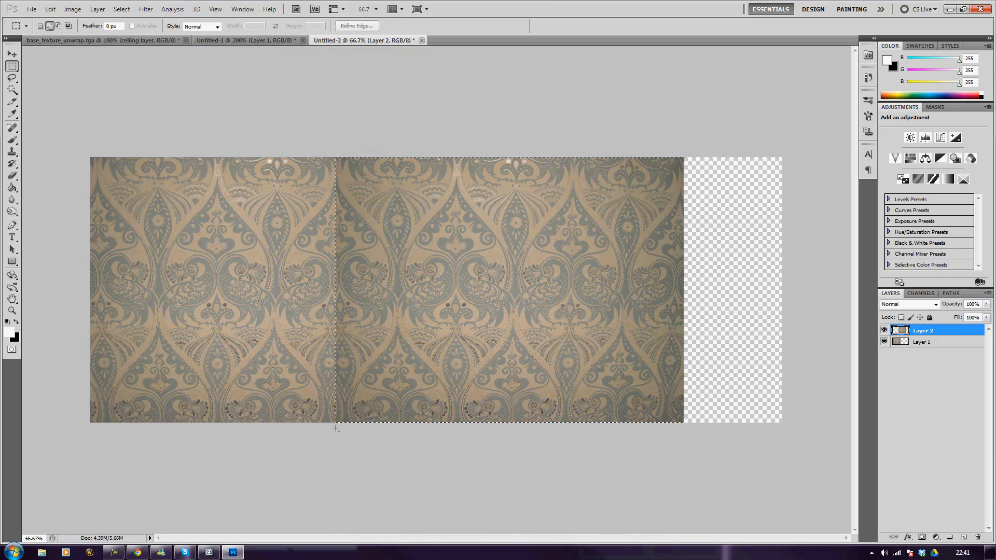
right_click(386, 379)
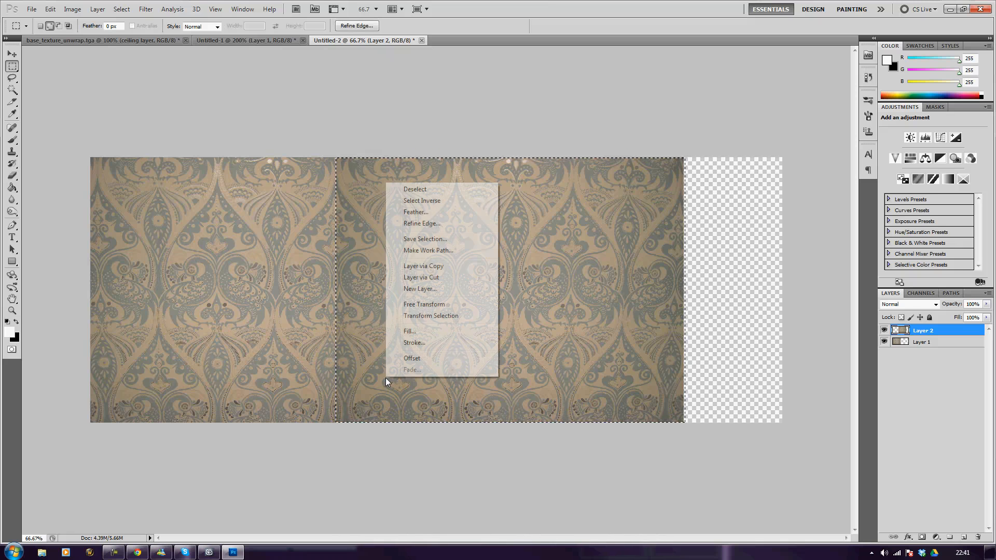
click(427, 305)
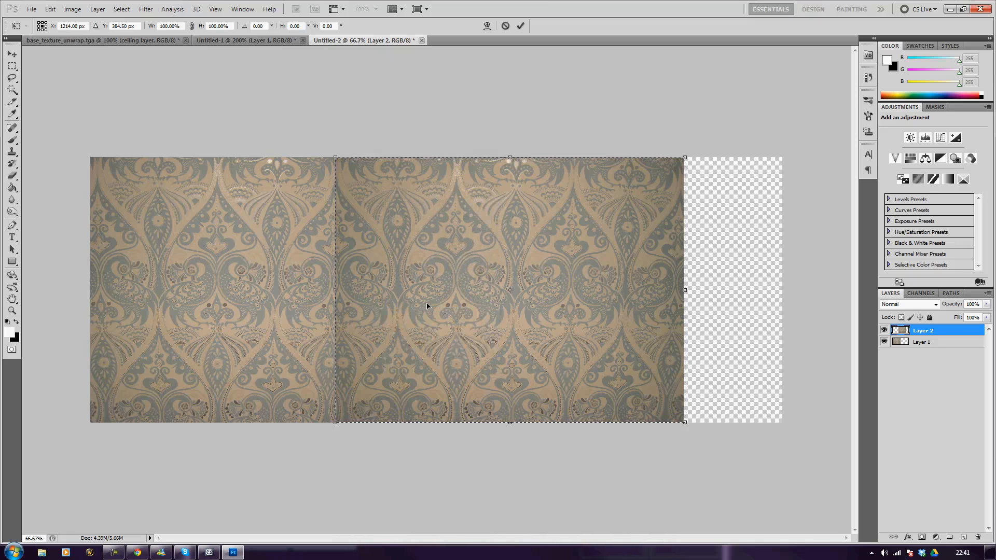
right_click(426, 304)
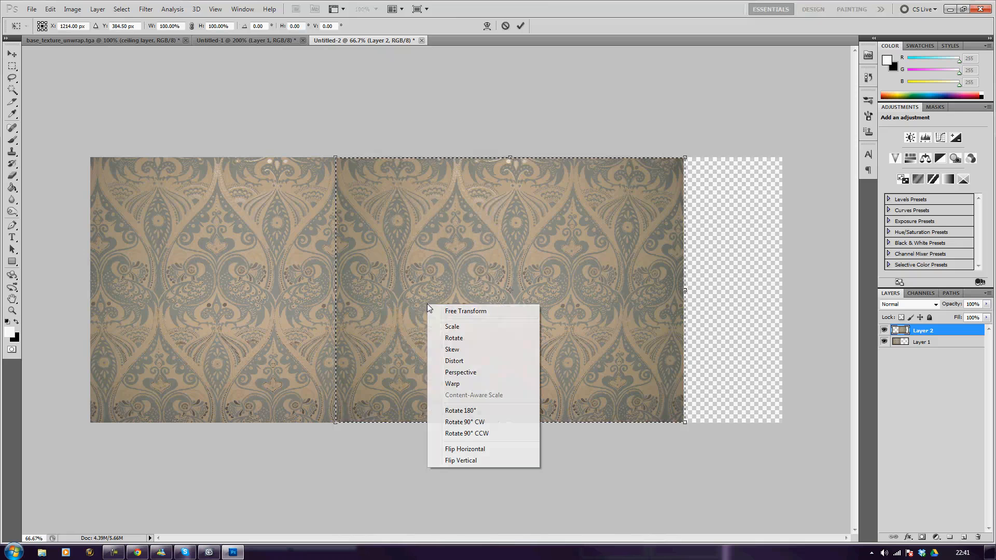
click(452, 361)
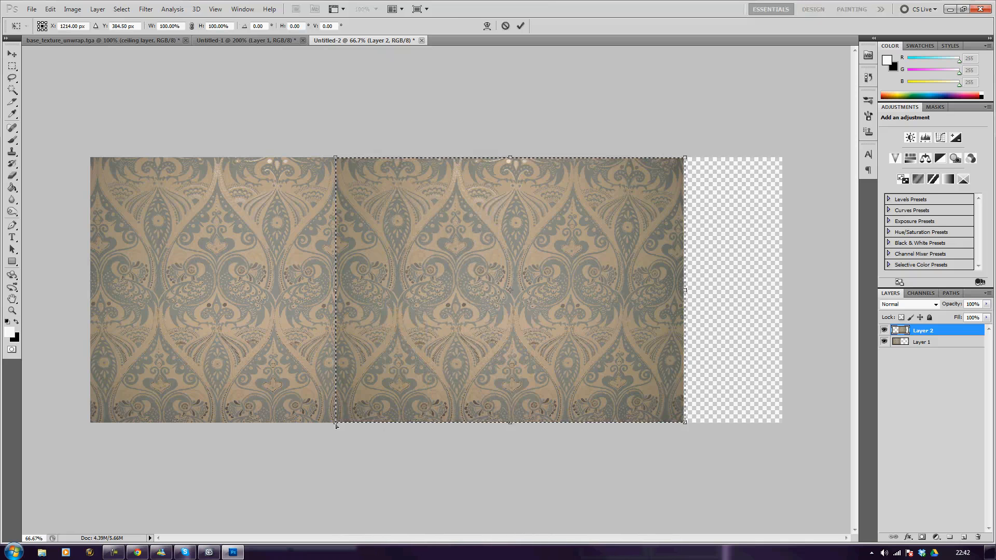
drag(336, 426, 321, 425)
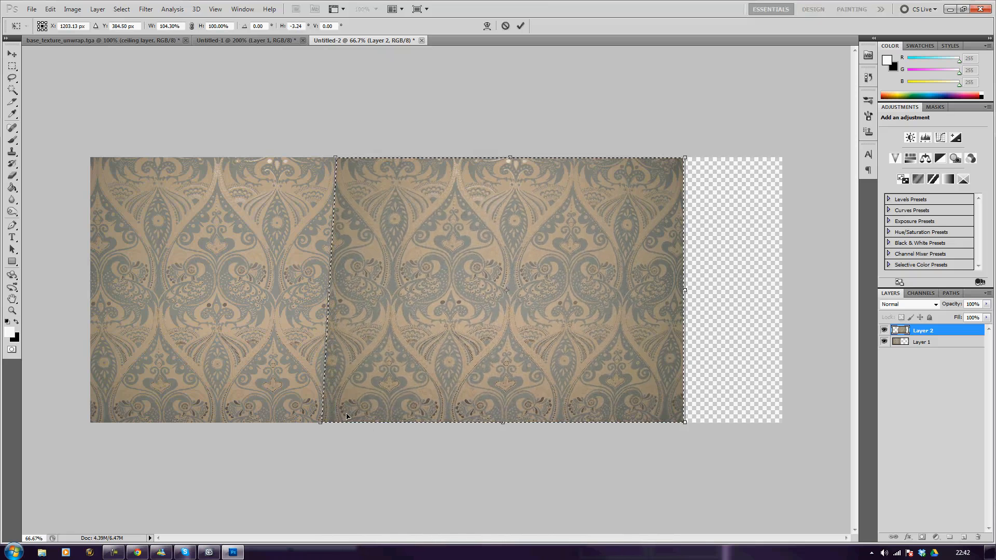
key(Return)
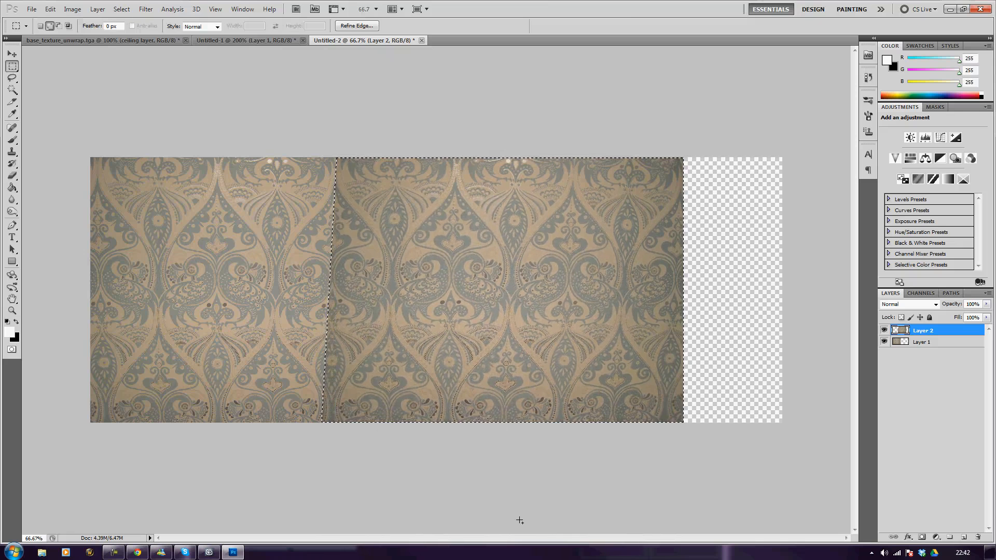
key(ctrl+d)
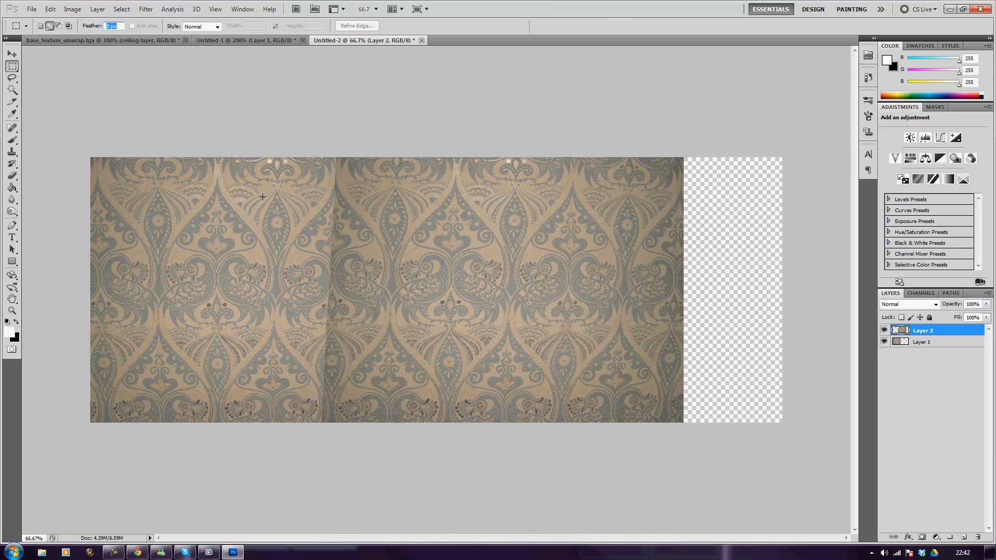
Step: Switch to the Polygonal Lasso tool and merge the second wallpaper layer down into the first
click(12, 66)
click(12, 78)
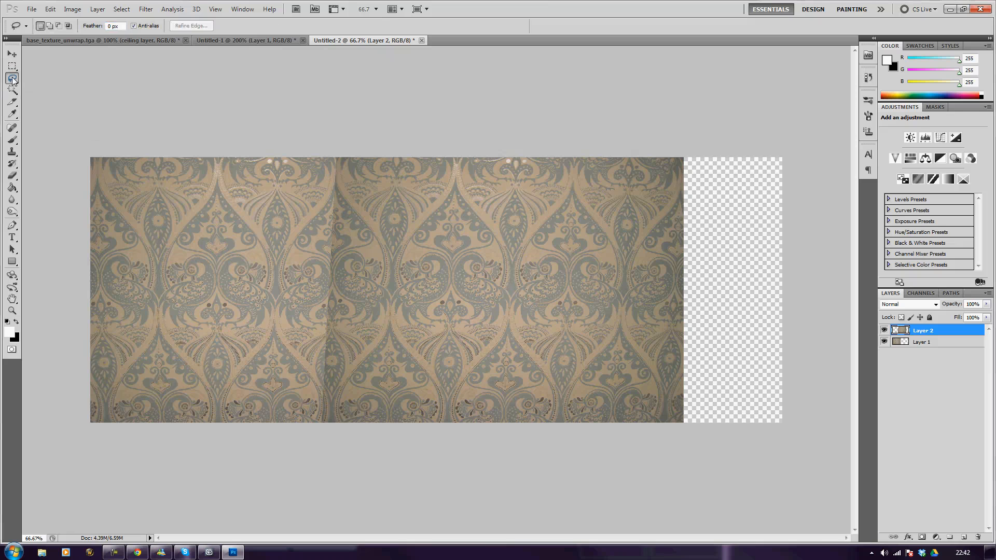
drag(12, 79, 52, 86)
key(ctrl+e)
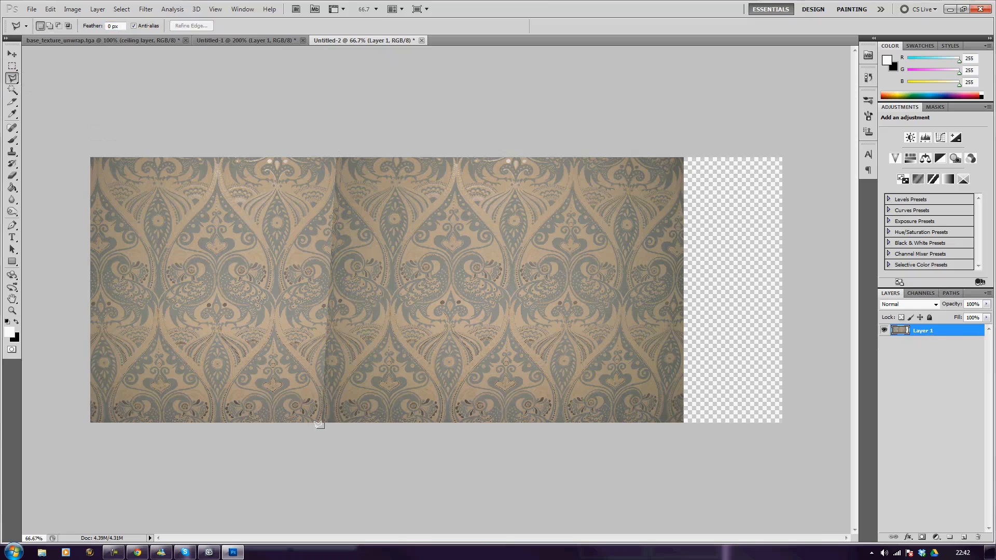
Step: Select a thin slanted strip along the wallpaper seam with the Polygonal Lasso, fill it to blend the join, and clear the selection
click(320, 425)
click(332, 152)
click(341, 154)
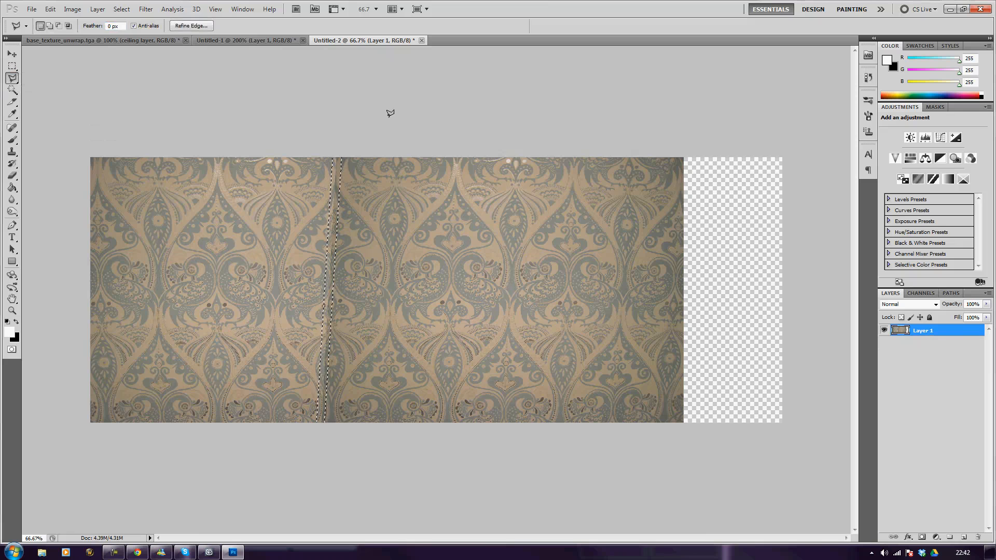
click(57, 11)
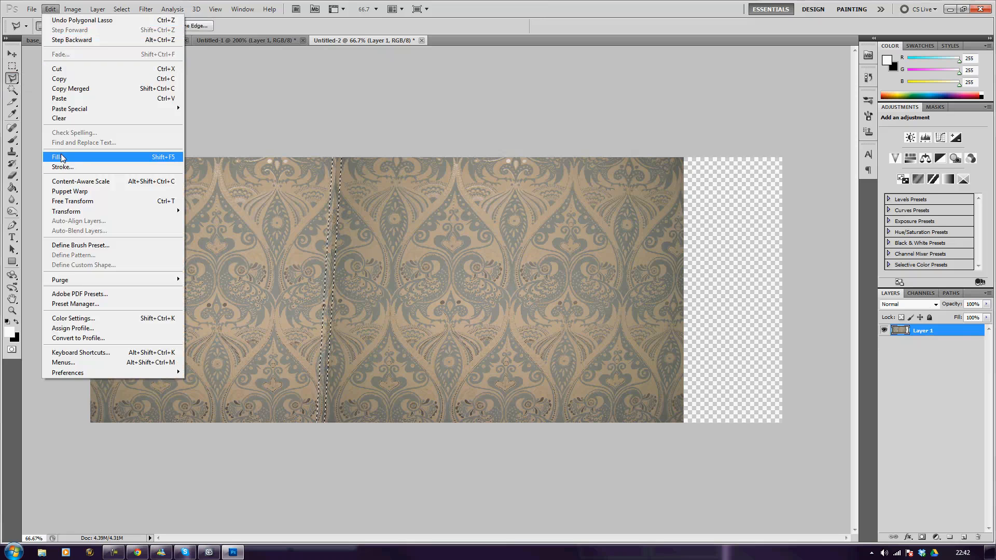
click(104, 156)
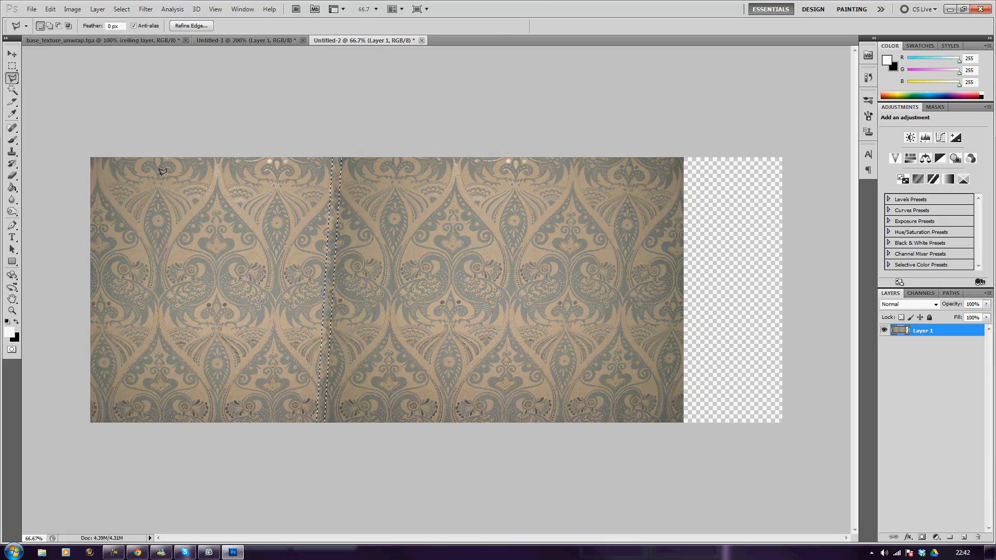
key(ctrl+d)
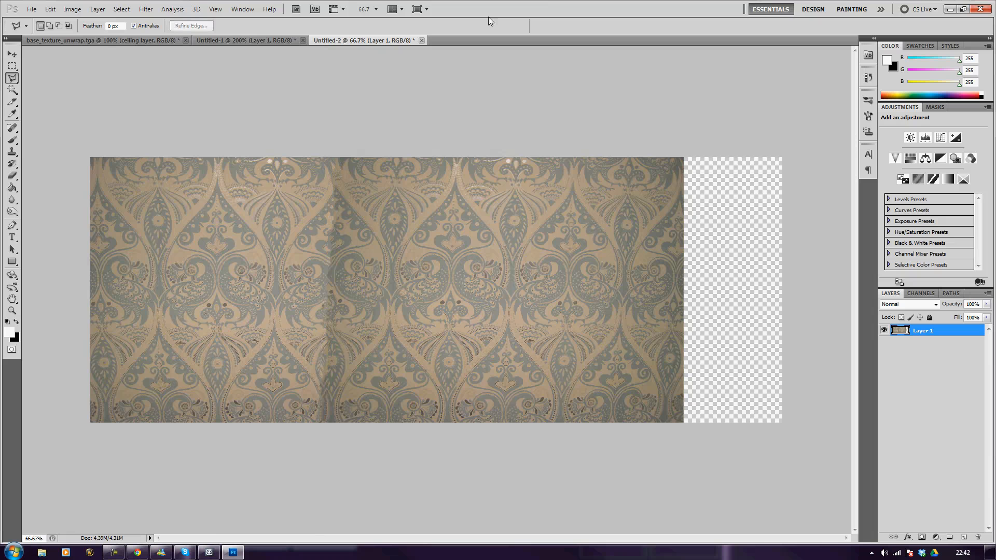
Step: Try pasting the full-size joined wallpaper into base_texture_unwrap.tga, and undo the paste
key(ctrl+a)
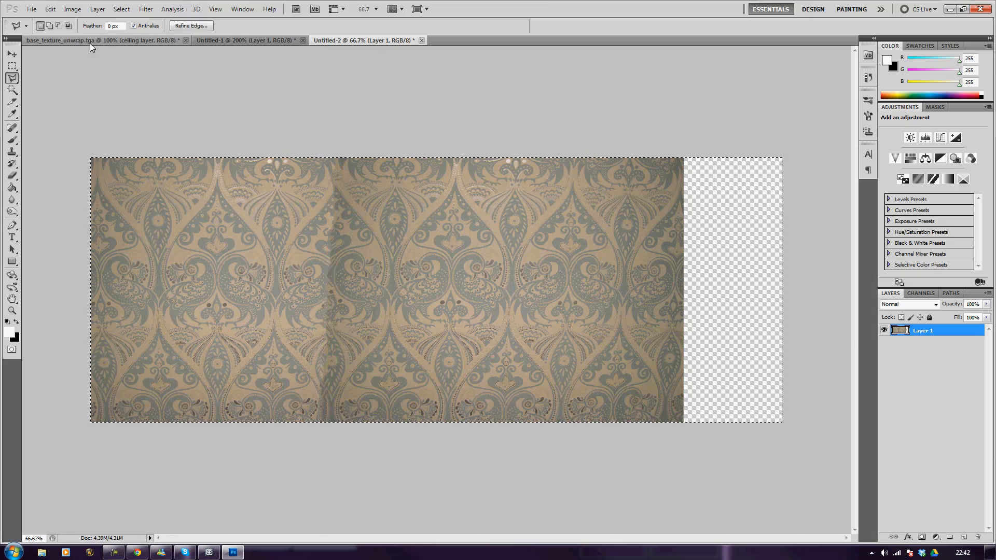
click(89, 42)
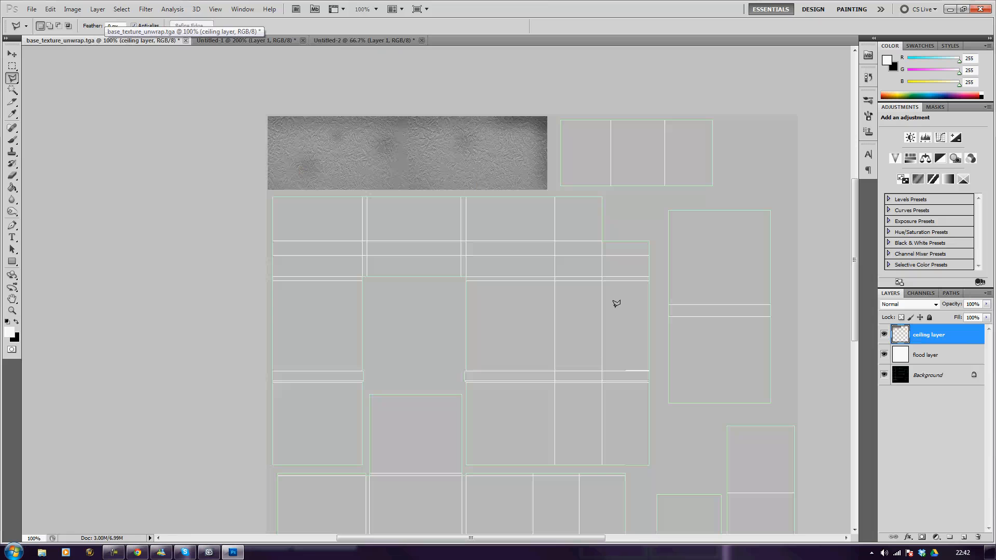
key(ctrl+v)
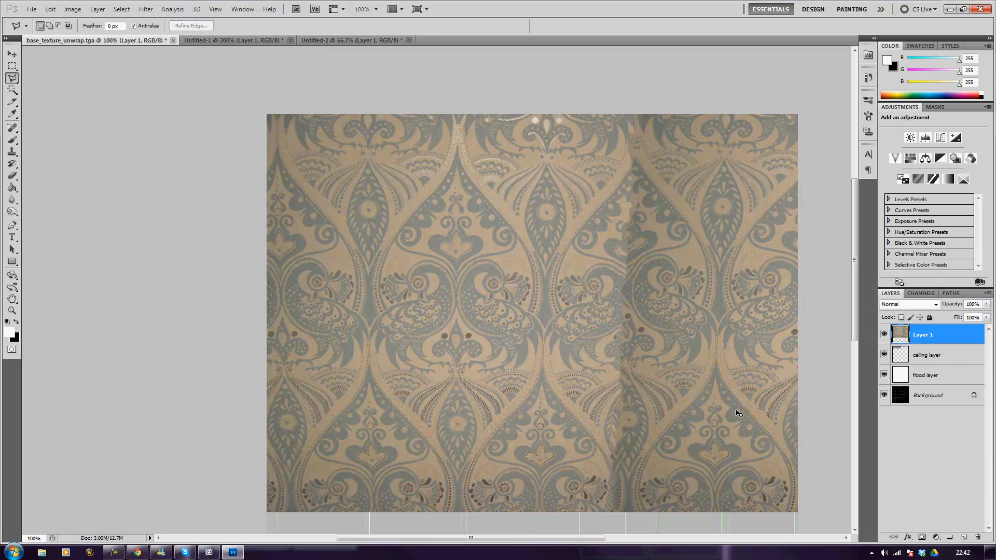
key(ctrl+z)
Step: Select the whole joined wallpaper in Untitled-2 and resize the image to a height of 485 pixels with proportions constrained
click(321, 40)
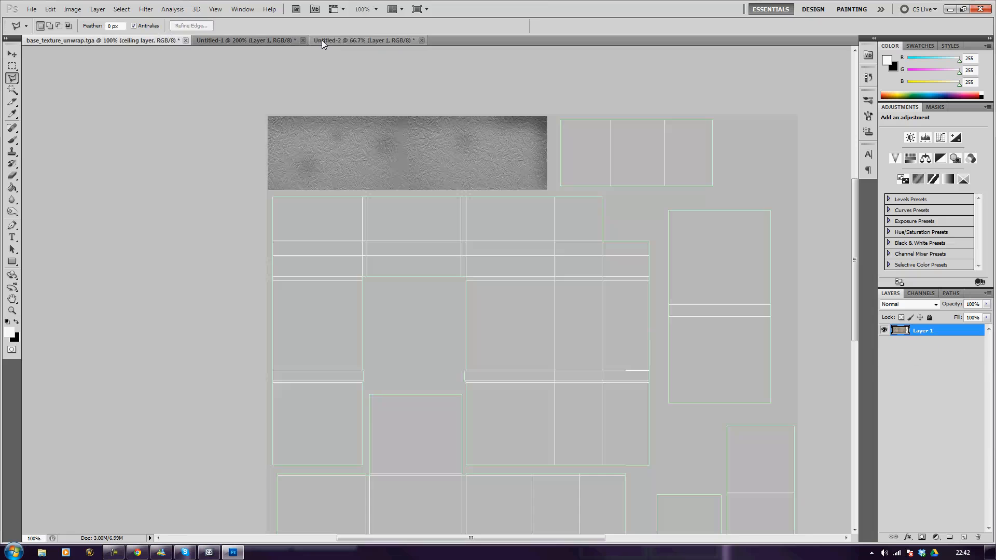
key(ctrl+a)
click(72, 9)
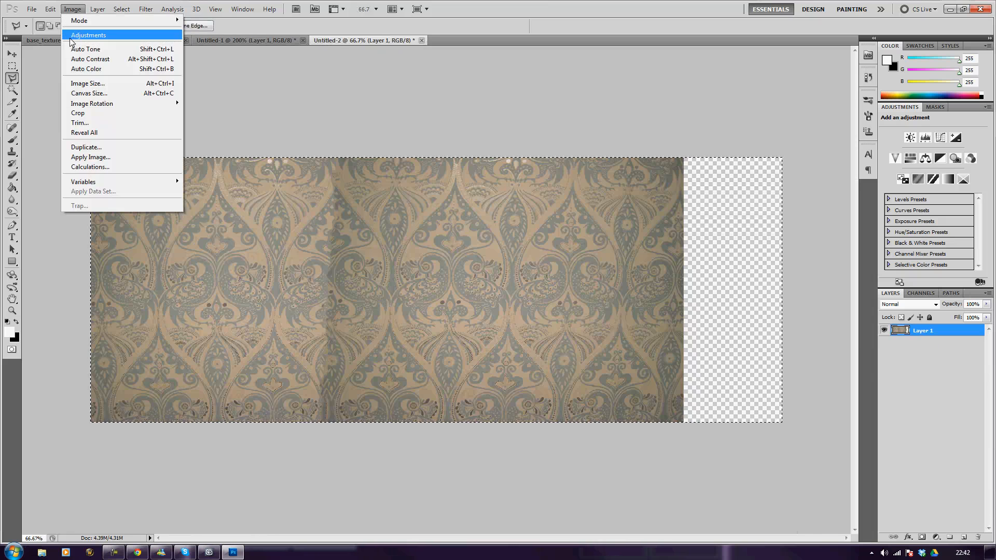
click(85, 83)
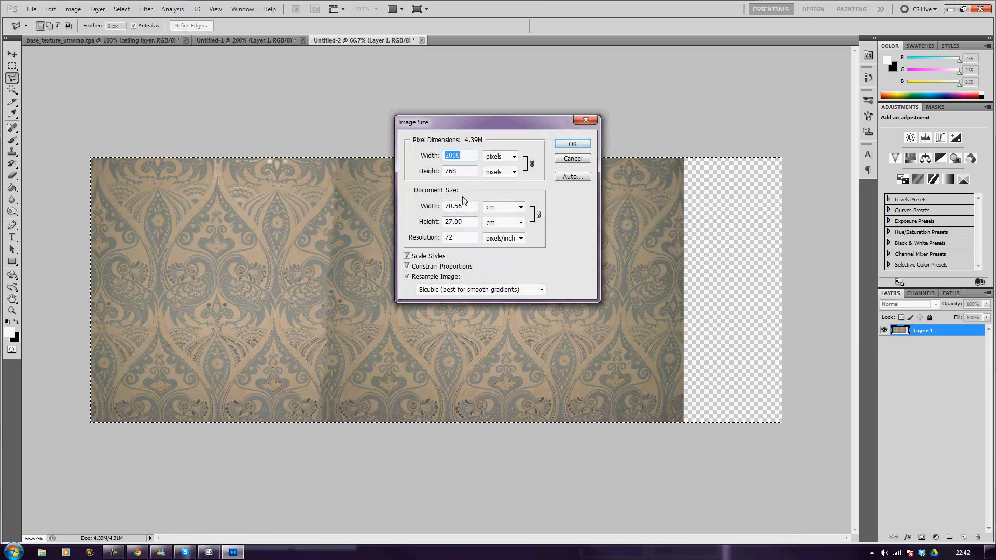
double_click(453, 171)
text(485)
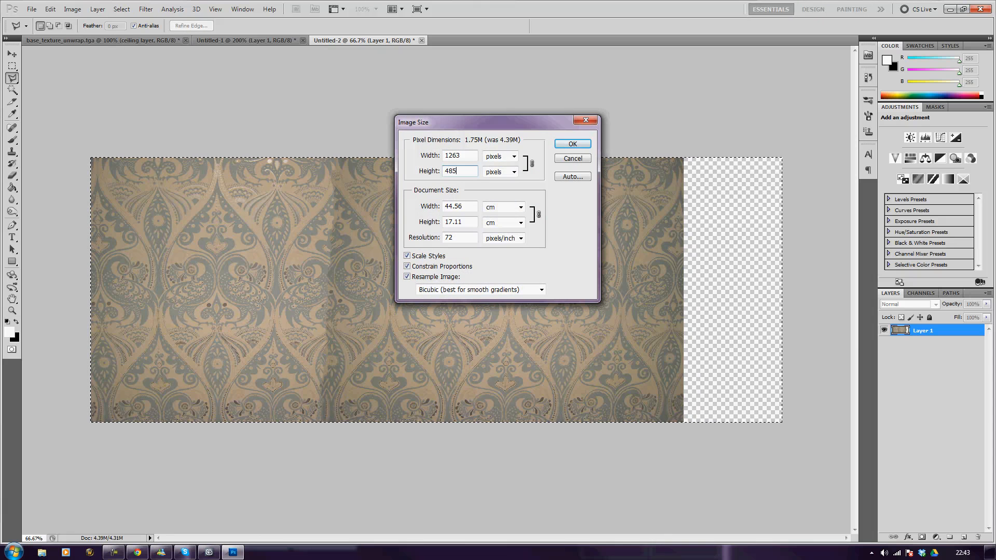
key(Return)
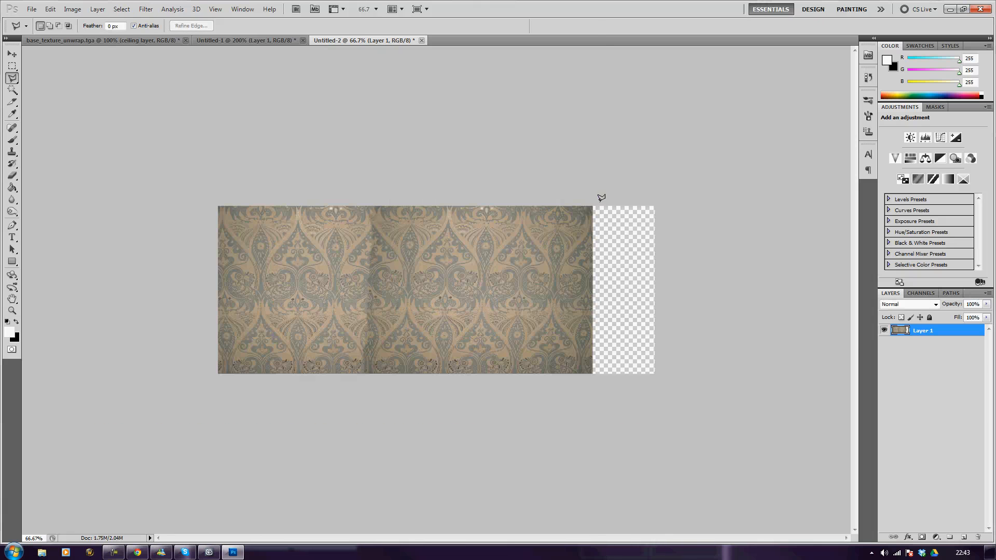
Step: Paste the resized wallpaper into base_texture_unwrap.tga and move it up so its left edge lines up with the wall UV outlines
click(42, 44)
key(ctrl+v)
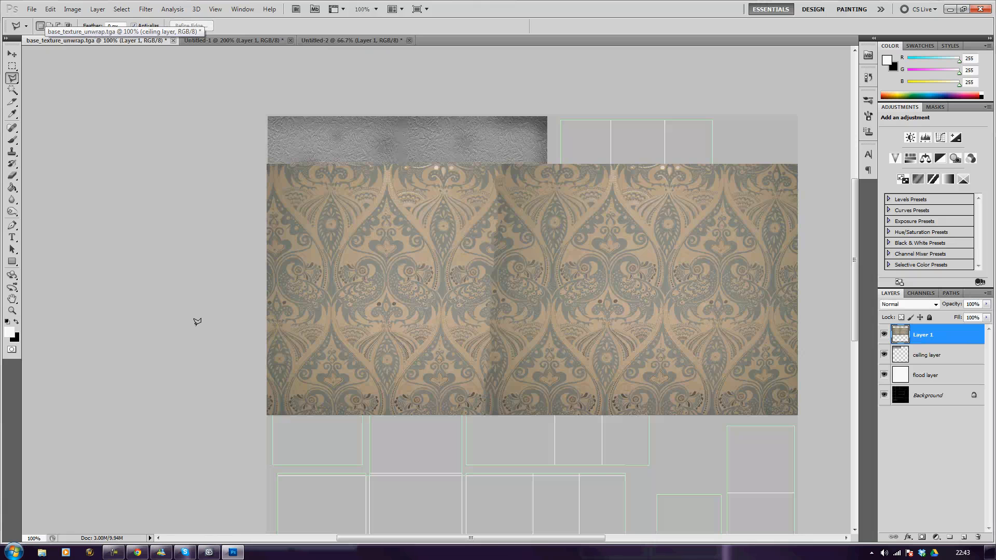
key(v)
mouse_move(387, 300)
mouse_down()
mouse_move(405, 414)
mouse_move(406, 256)
mouse_move(443, 225)
mouse_move(436, 253)
mouse_up()
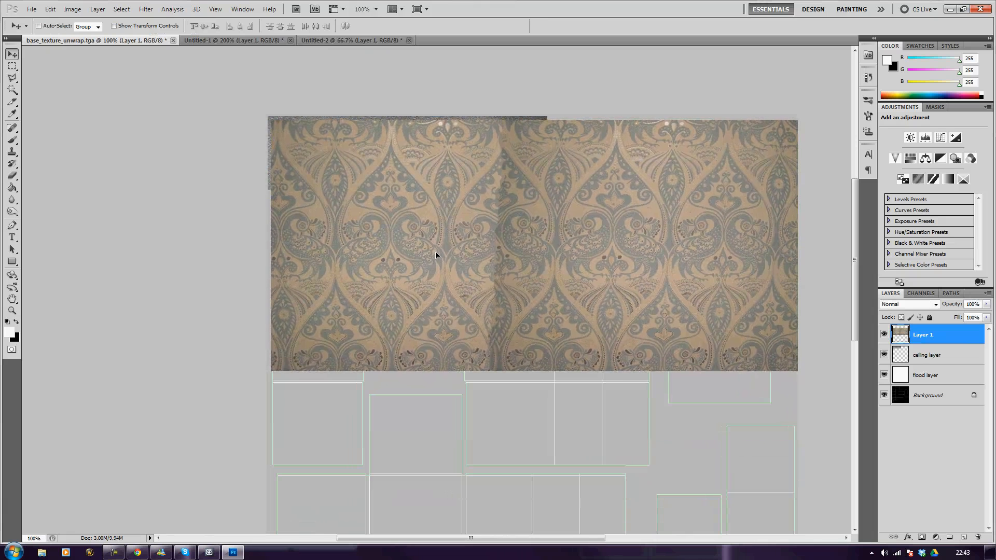
Step: Lower the wallpaper layer's opacity to 59% and delete the wallpaper lying above and to the right of the large wall UV block
click(986, 304)
drag(985, 317, 964, 317)
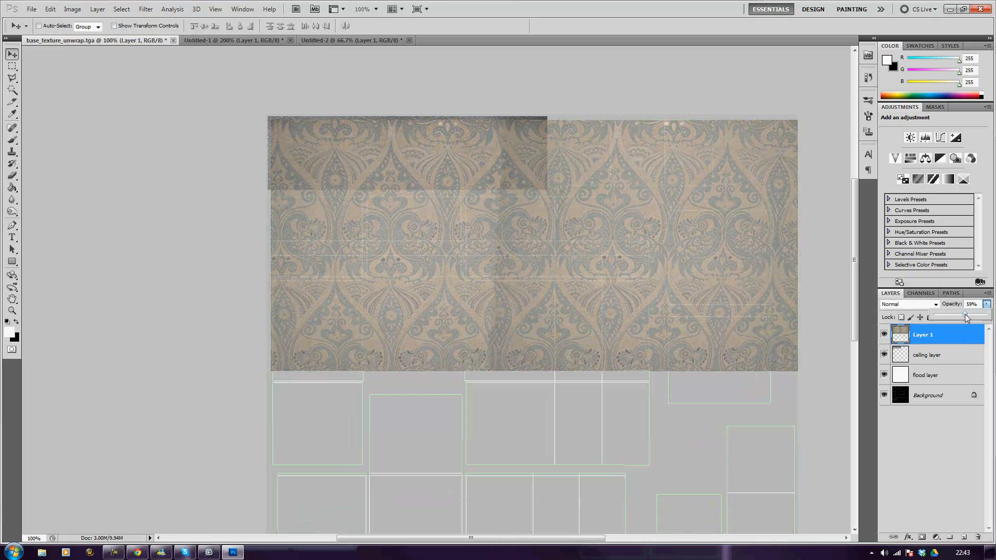
key(m)
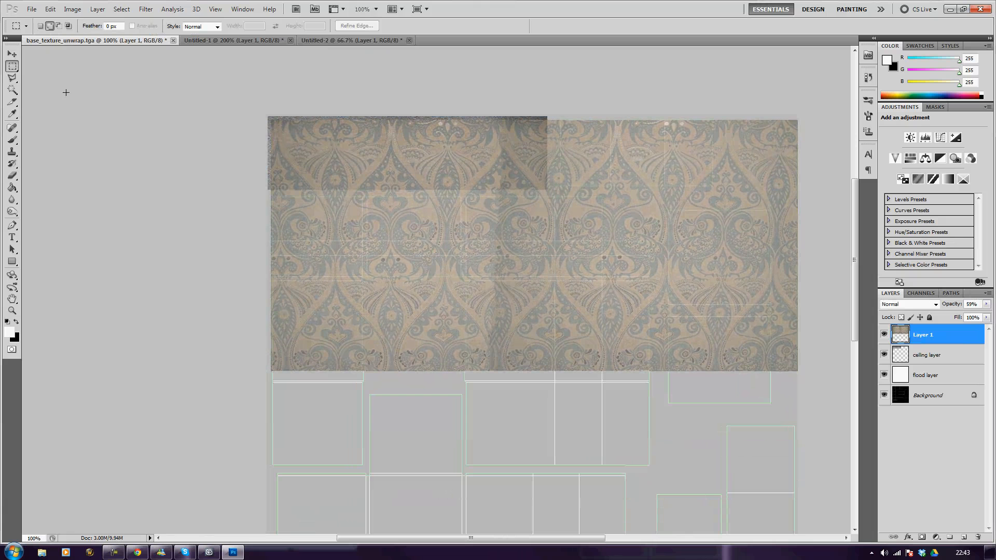
drag(691, 209, 813, 196)
key(Delete)
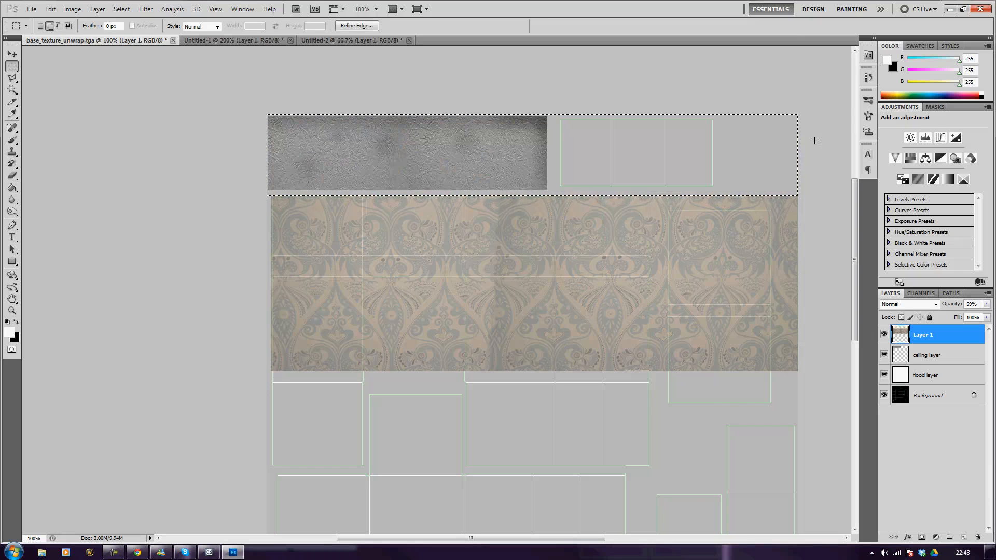
shift+drag(797, 136, 650, 381)
key(Delete)
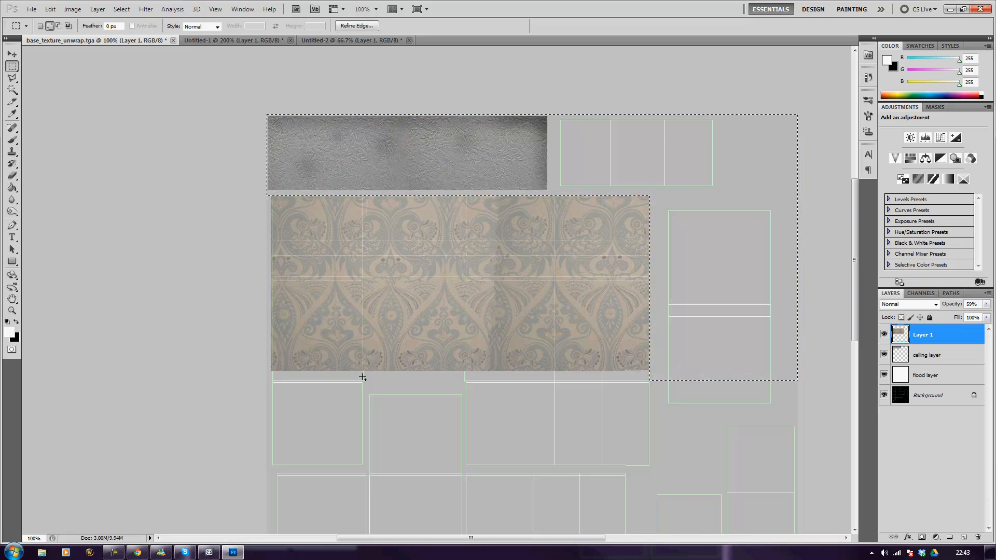
Step: Cut the wallpaper out of the door-shaped gap in the wall UV block, clear the selection, and restore the layer's opacity to 100%
drag(383, 344, 466, 277)
key(Delete)
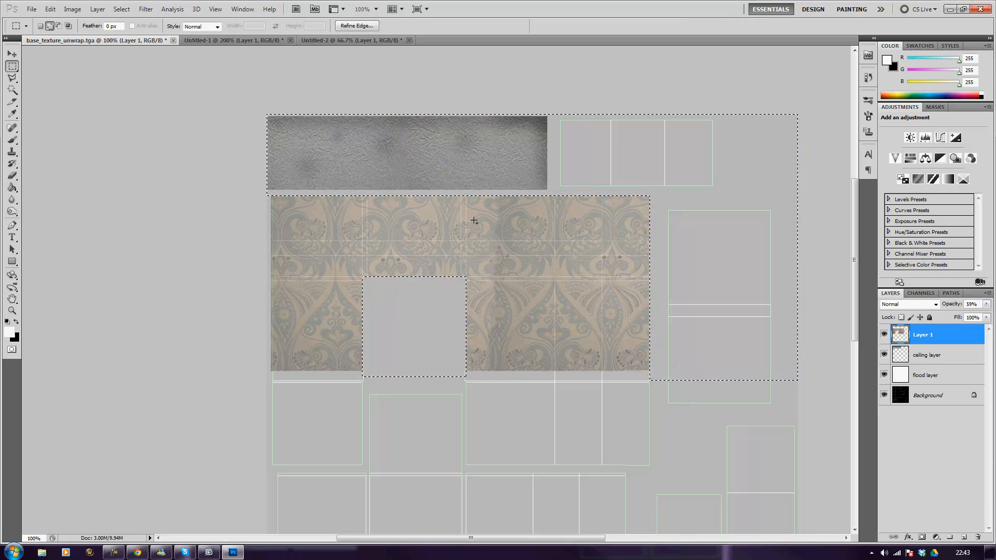
key(ctrl+d)
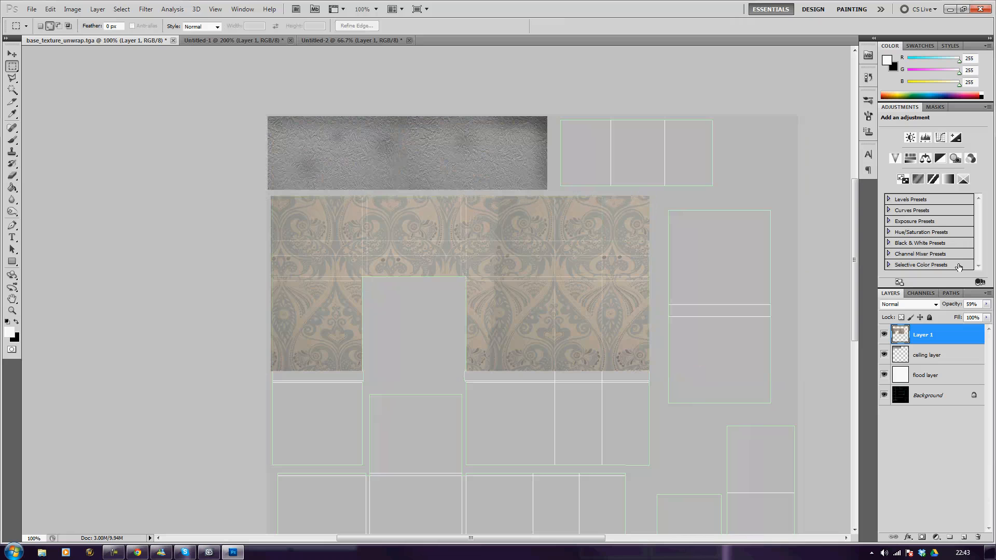
click(986, 304)
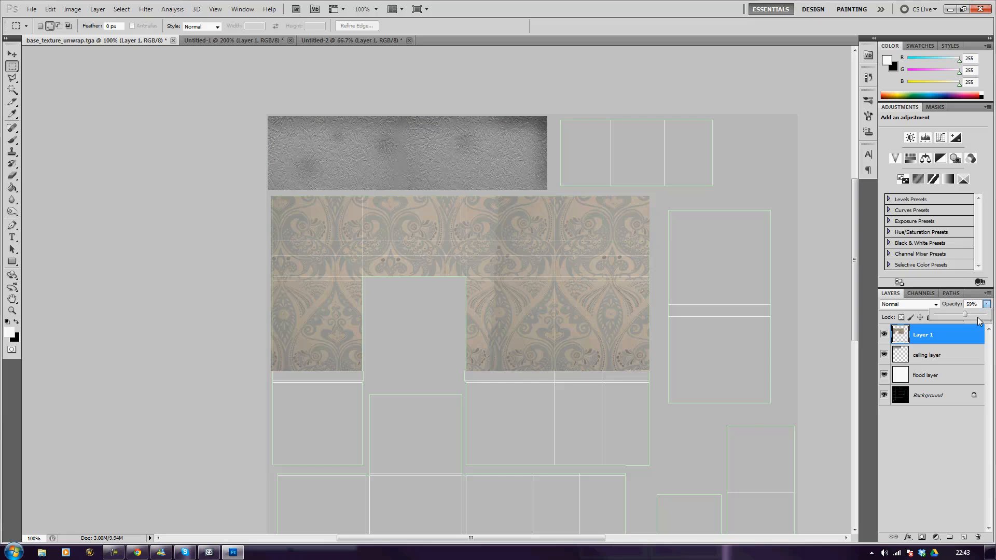
drag(978, 316, 987, 315)
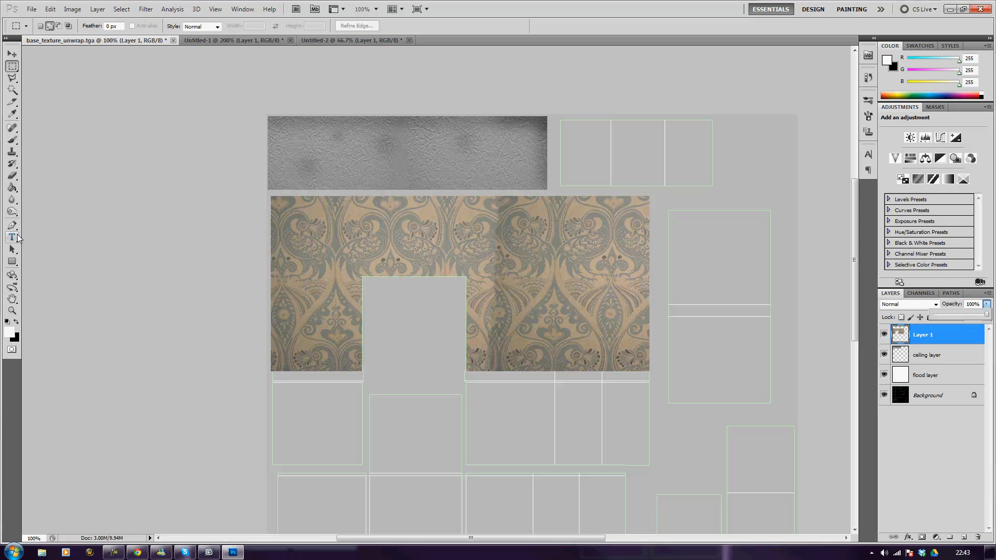
Step: Activate the Burn tool with the Midtones range and 50% exposure, and enlarge its brush by five increments
click(12, 212)
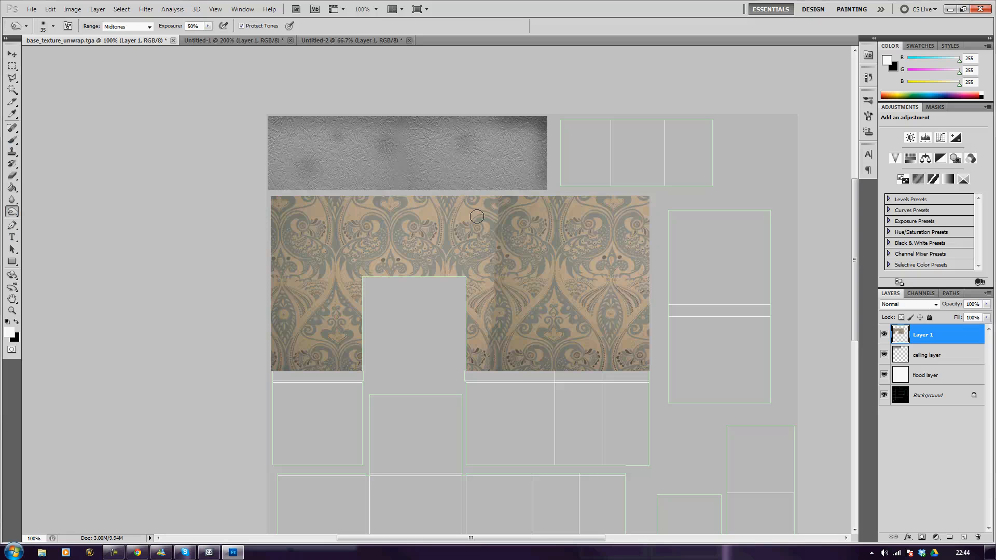
key(bracketright)
key(bracketright)
key(bracketright)
key(bracketright)
key(bracketright)
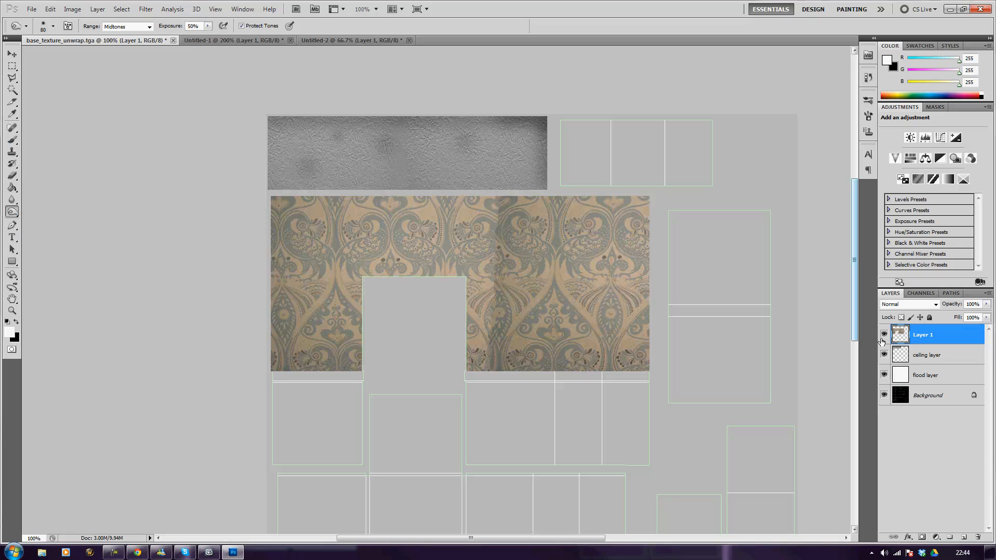
Step: Rename Layer 1, which holds the pasted wallpaper, as "terrible wallpaper"
right_click(915, 336)
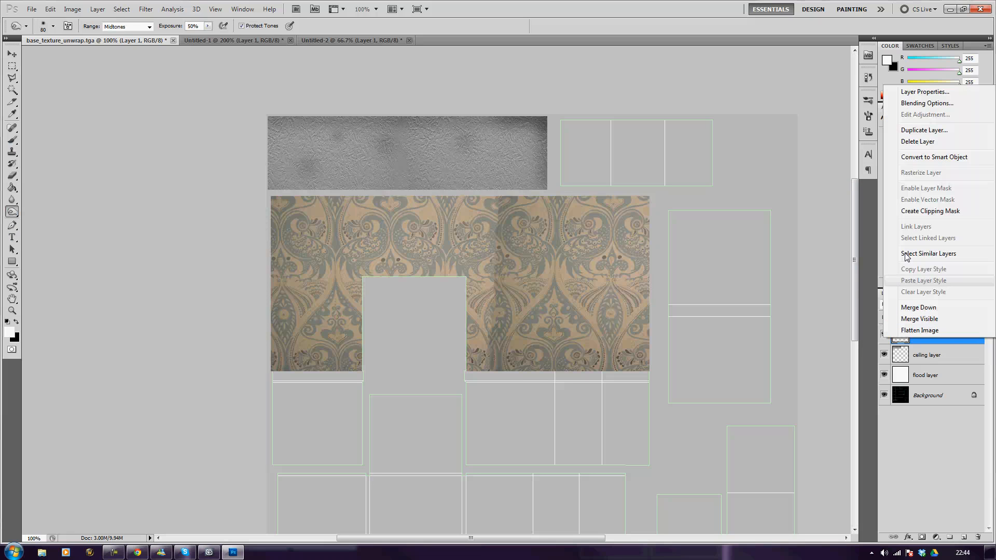
click(924, 92)
text(terrible wallpaper)
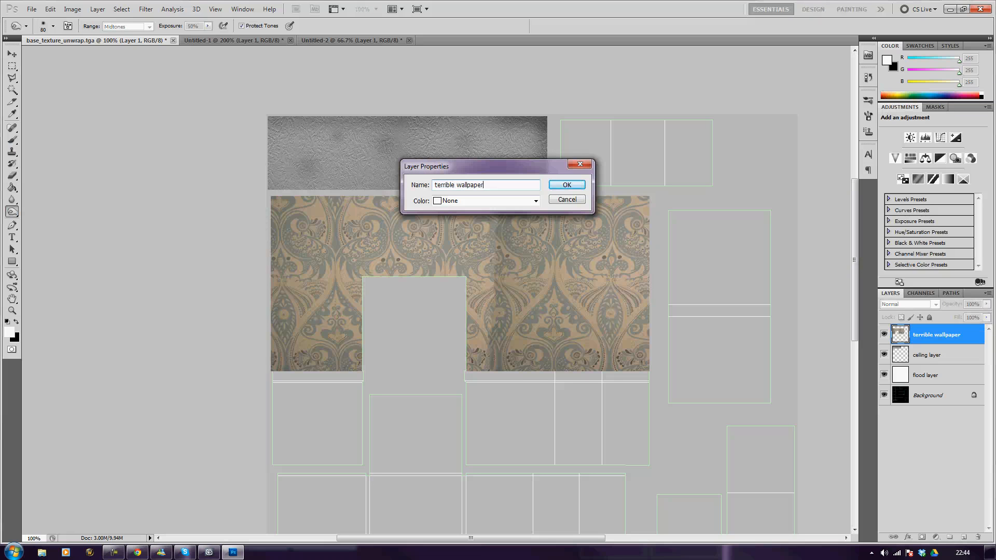
key(Return)
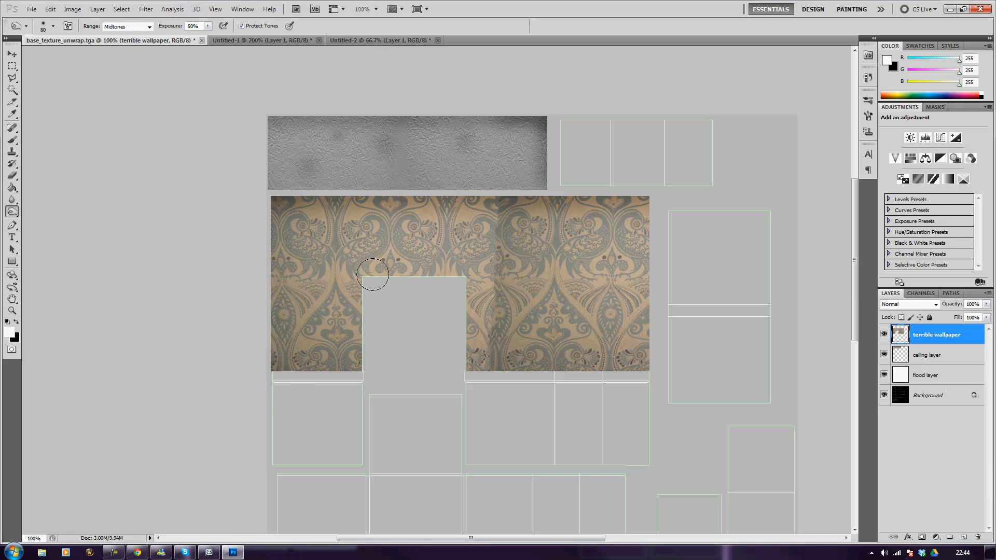
Step: Burn dark shading into the wallpaper around the door cut-out, along the seam, and across the section right of the door
mouse_move(362, 279)
mouse_down()
mouse_move(366, 344)
mouse_move(371, 273)
mouse_move(451, 273)
mouse_move(467, 302)
mouse_move(471, 371)
mouse_move(446, 275)
mouse_move(389, 278)
mouse_move(372, 296)
mouse_move(344, 370)
mouse_up()
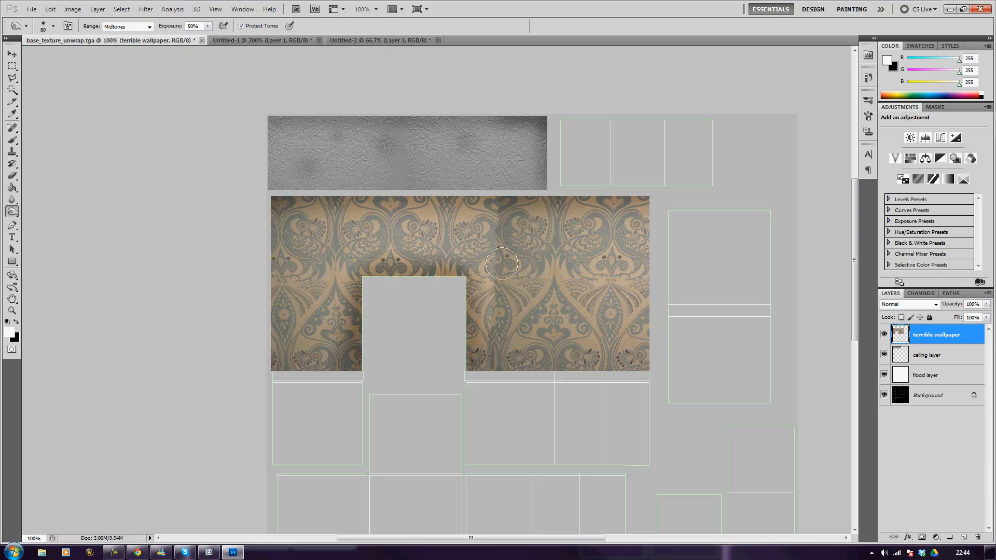
mouse_move(489, 212)
mouse_down()
mouse_move(487, 345)
mouse_move(490, 291)
mouse_move(553, 248)
mouse_move(584, 299)
mouse_move(622, 328)
mouse_up()
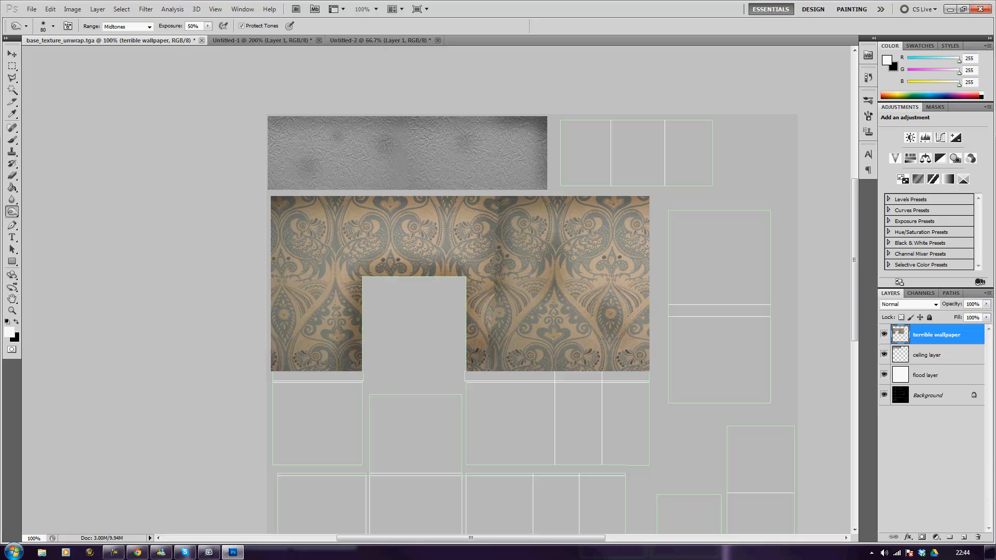
Step: Switch back to Photoshop and close the Untitled-1 and Untitled-2 documents without saving them
key(alt+Tab)
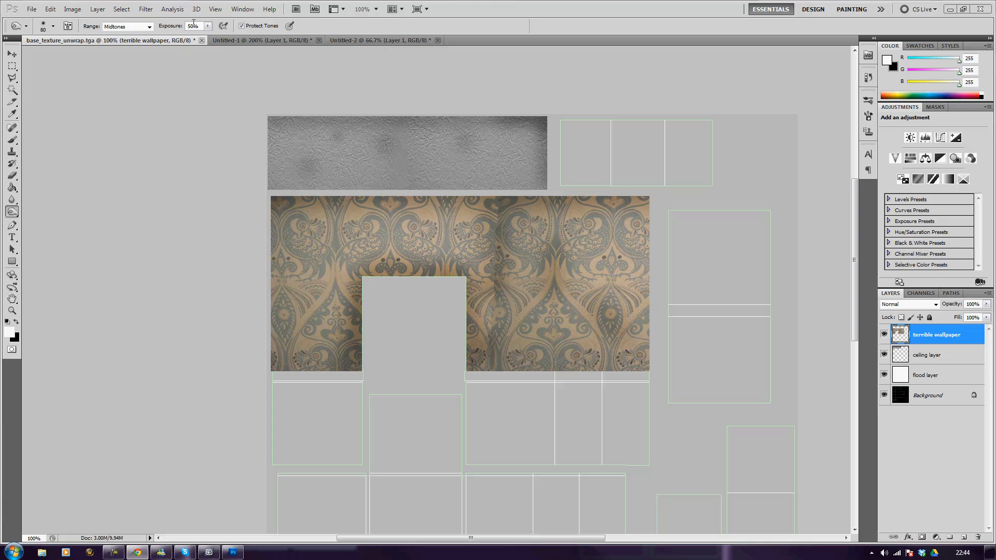
click(319, 40)
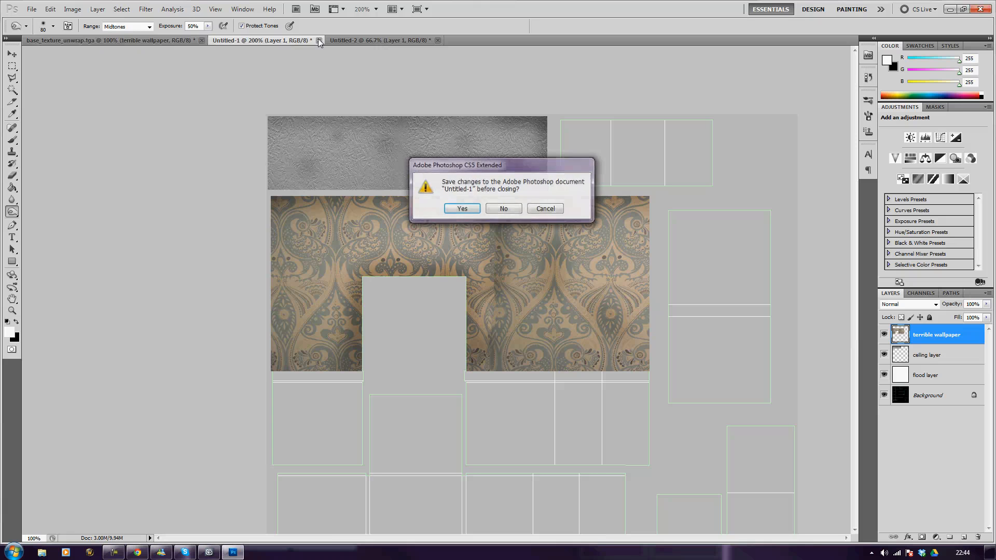
key(n)
click(320, 40)
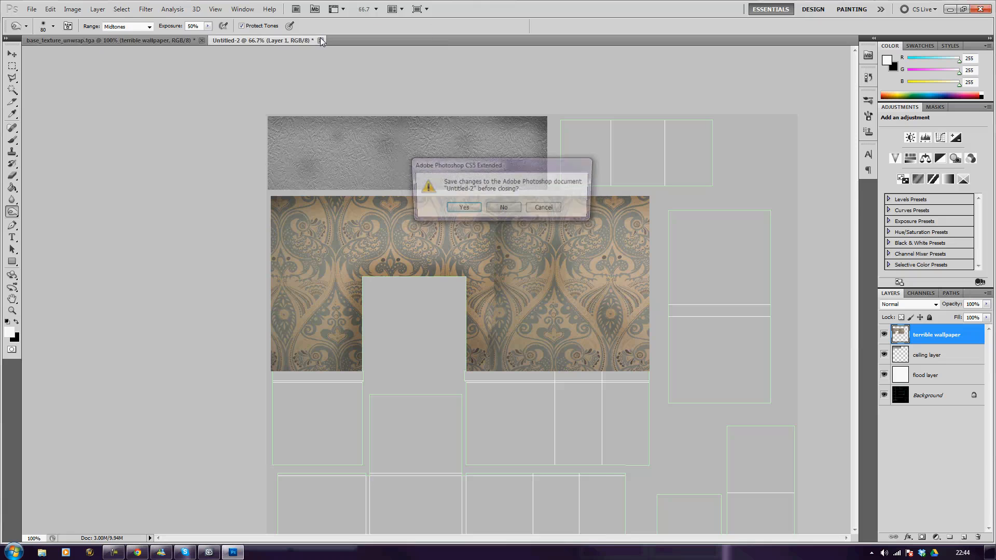
key(n)
Step: Create a new document at the default clipboard size, paste the dark wood image into it, and select the whole canvas
click(32, 9)
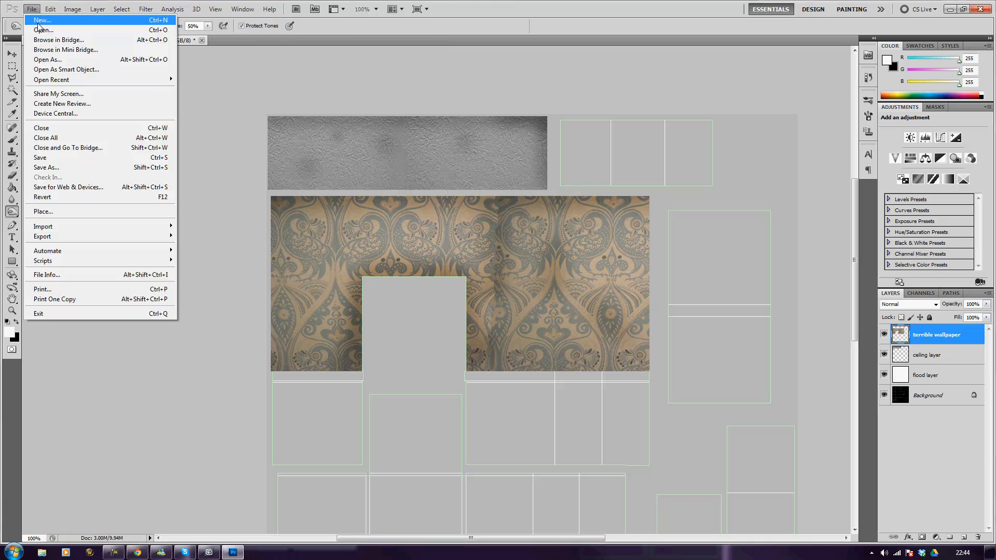
click(39, 21)
key(Return)
key(ctrl+v)
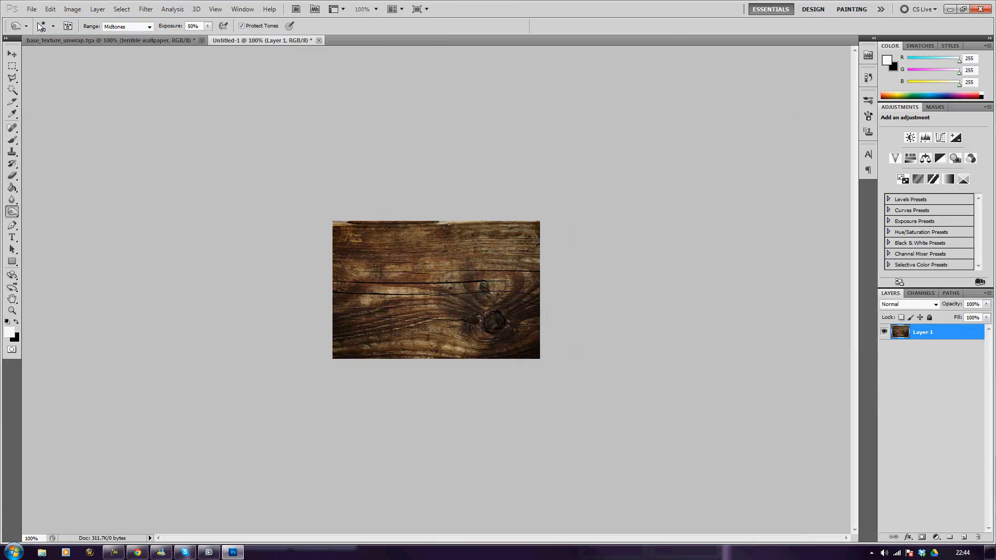
key(ctrl+a)
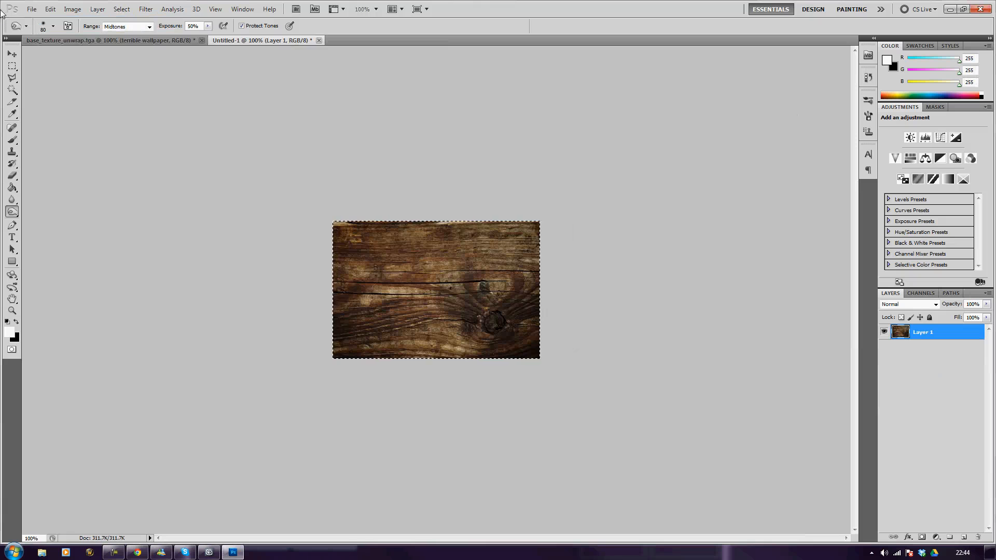
Step: Paste the dark wood image into base_texture_unwrap.tga and move it over the UV box right of the ceiling texture
click(48, 41)
key(ctrl+v)
key(v)
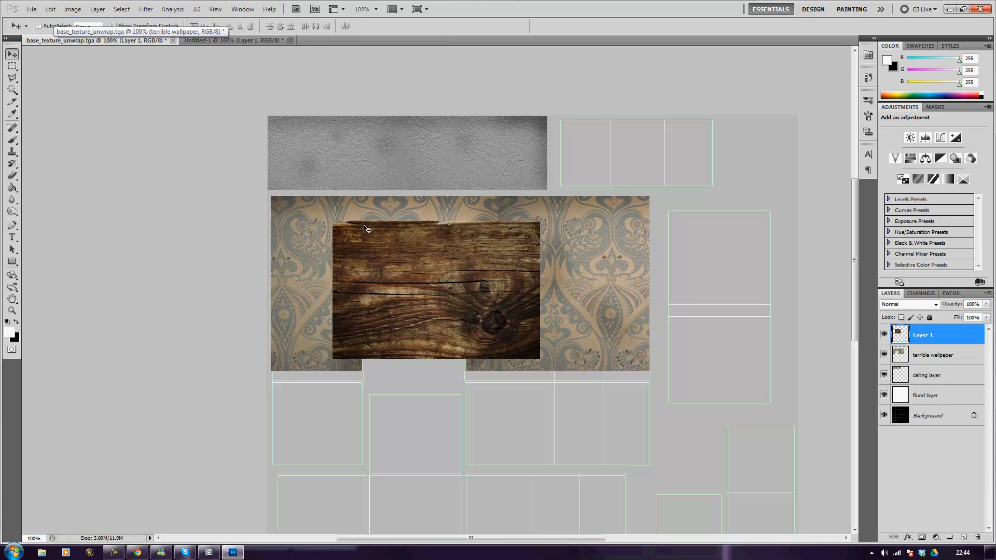
drag(431, 259, 657, 120)
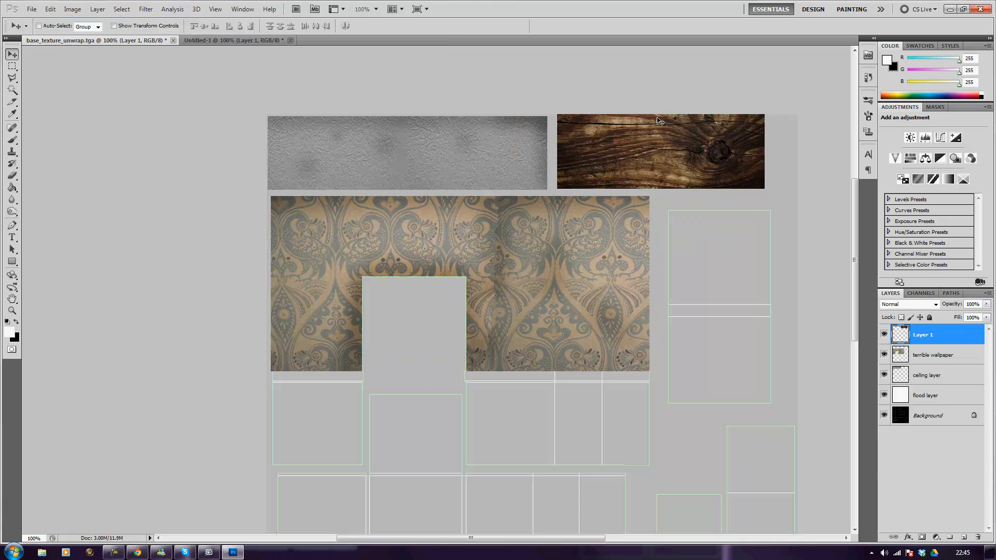
Step: Lower the wood layer's opacity to 67% and delete the wood outside the UV box's outline, clearing the selection
click(987, 304)
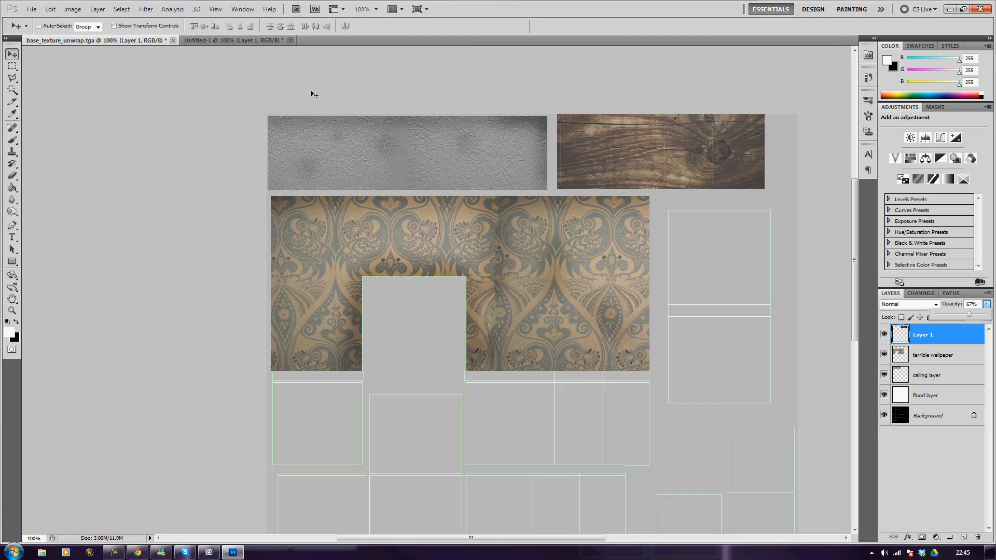
click(12, 66)
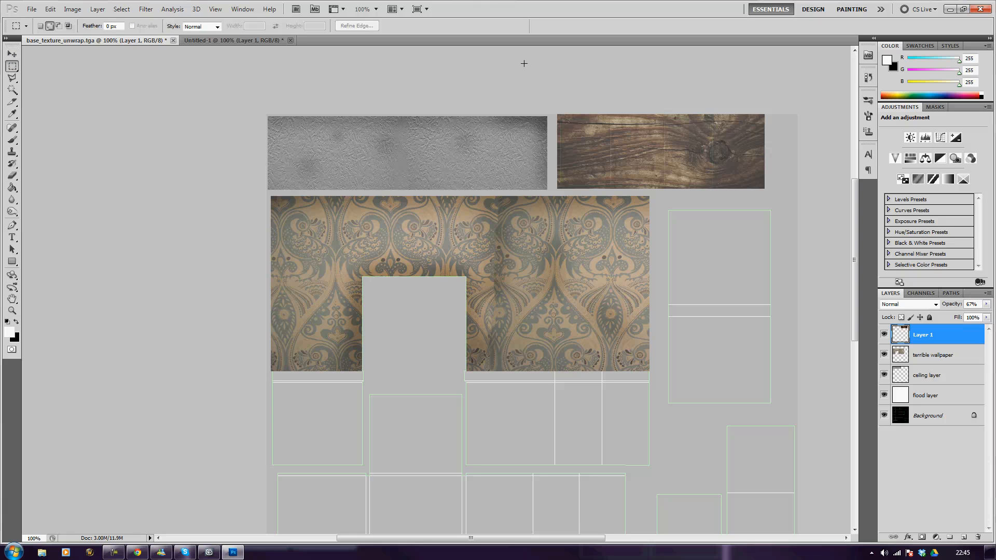
drag(771, 118, 714, 194)
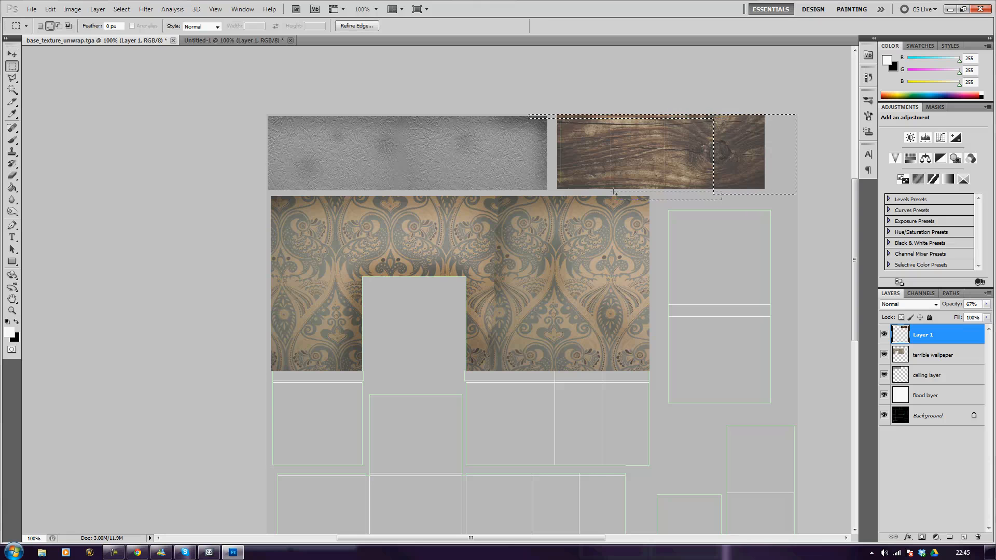
shift+drag(613, 192, 554, 188)
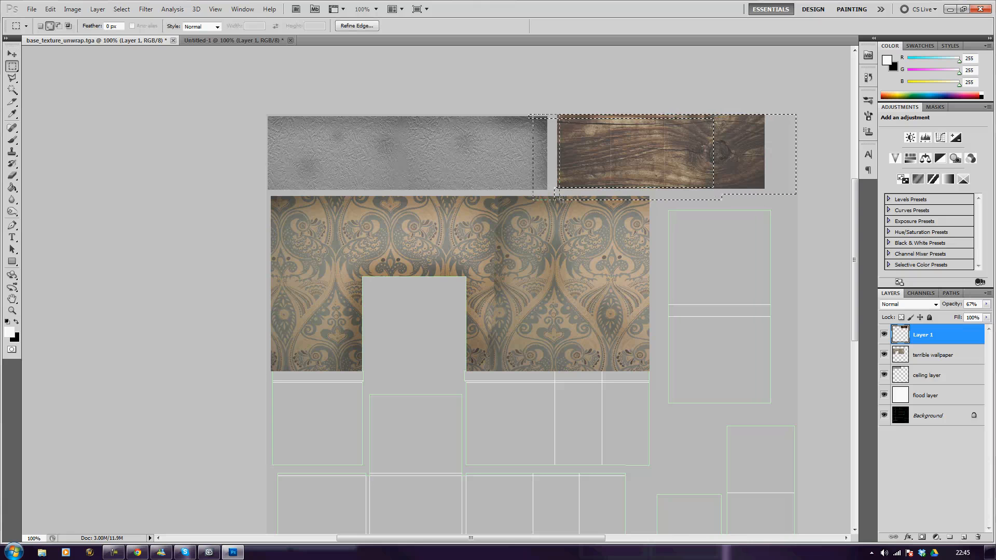
key(Delete)
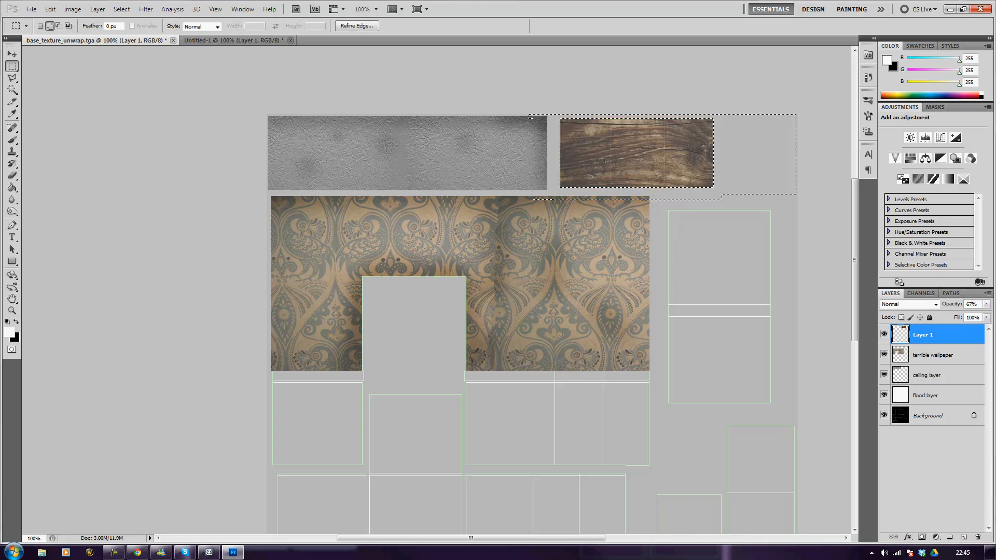
key(ctrl+d)
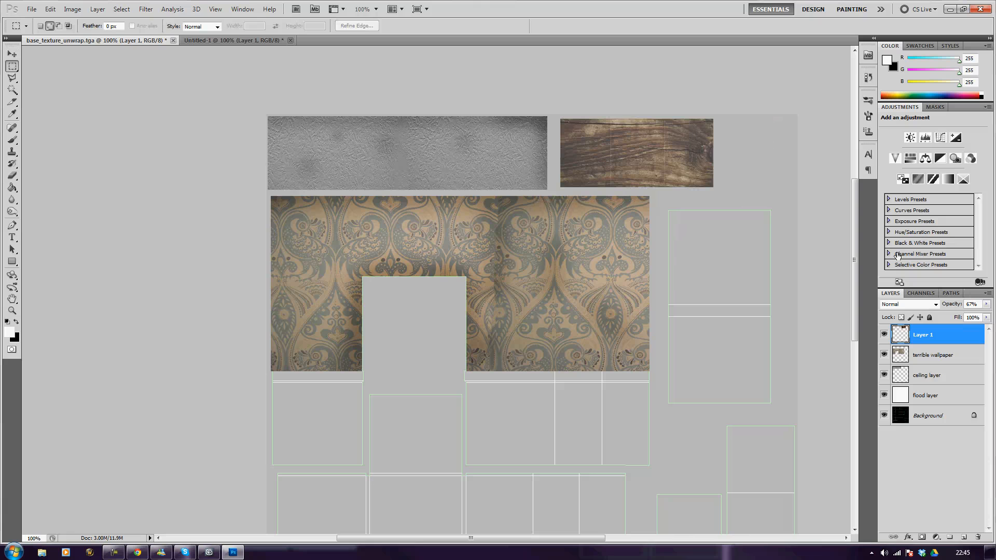
Step: Restore the wood layer's opacity to 100% and burn dark shading into the wood with the Burn tool
click(986, 304)
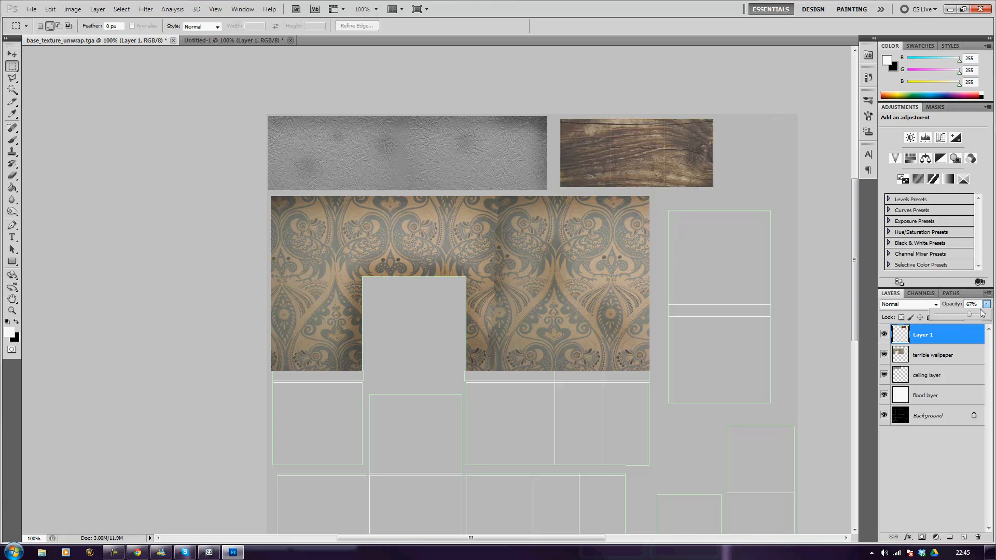
drag(969, 315, 989, 318)
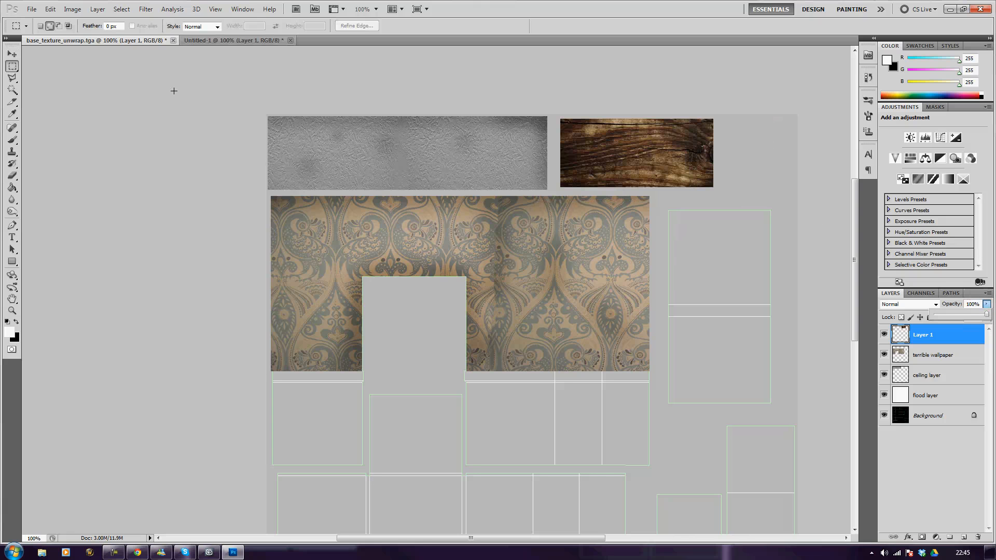
click(11, 200)
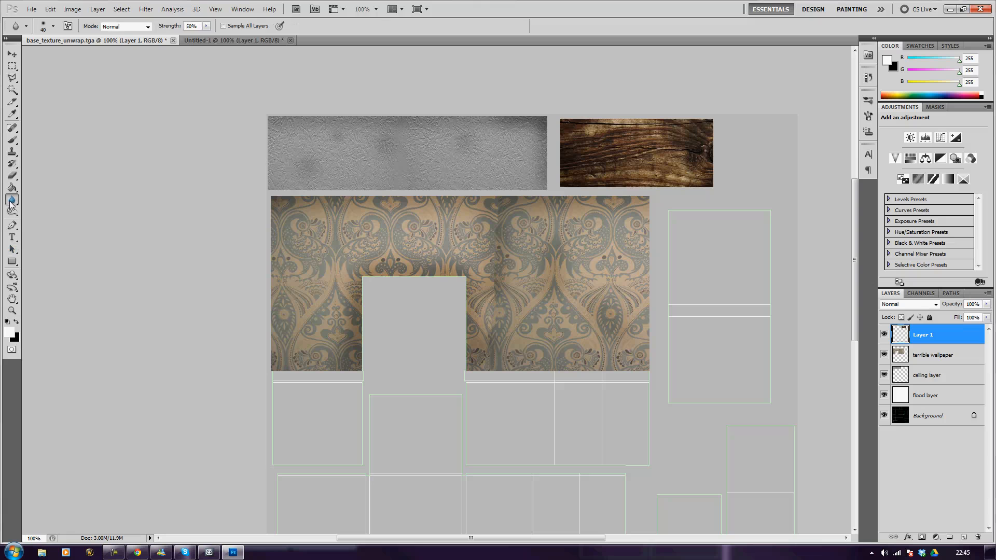
click(11, 211)
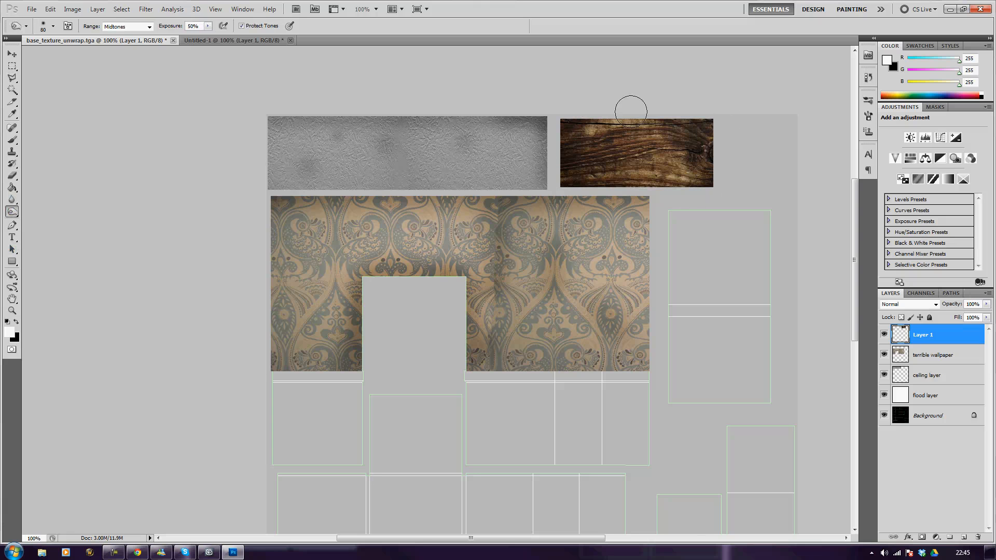
mouse_move(607, 110)
mouse_down()
mouse_move(624, 100)
mouse_move(640, 155)
mouse_move(664, 183)
mouse_move(663, 74)
mouse_up()
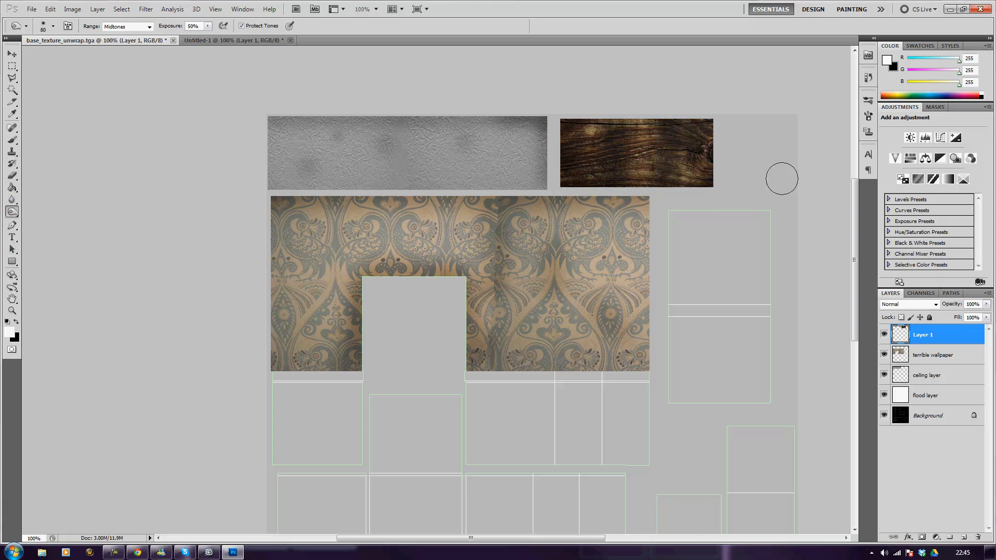
Step: Rename Layer 1, which holds the dark wood, as "some wood"
right_click(908, 337)
click(897, 342)
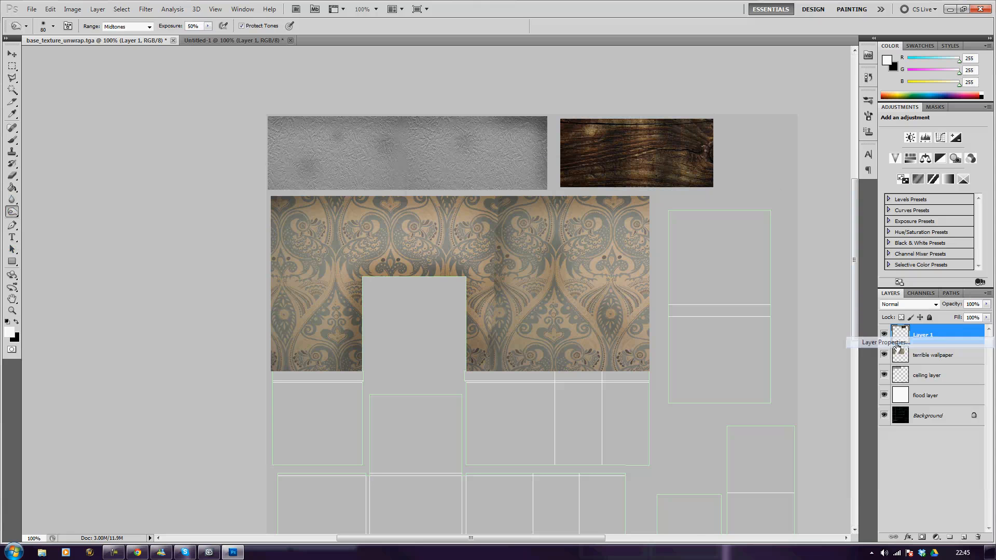
text(some wo)
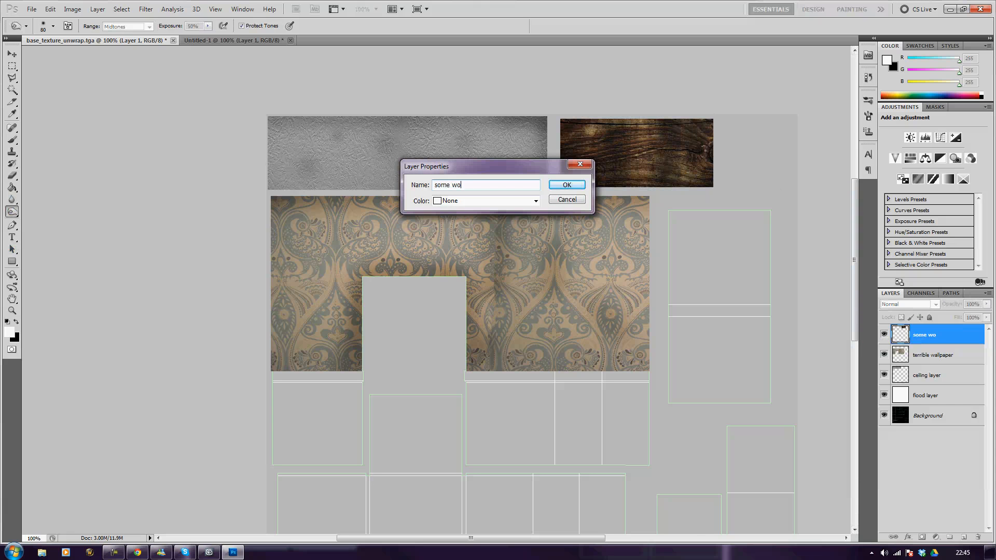
text(od)
key(Return)
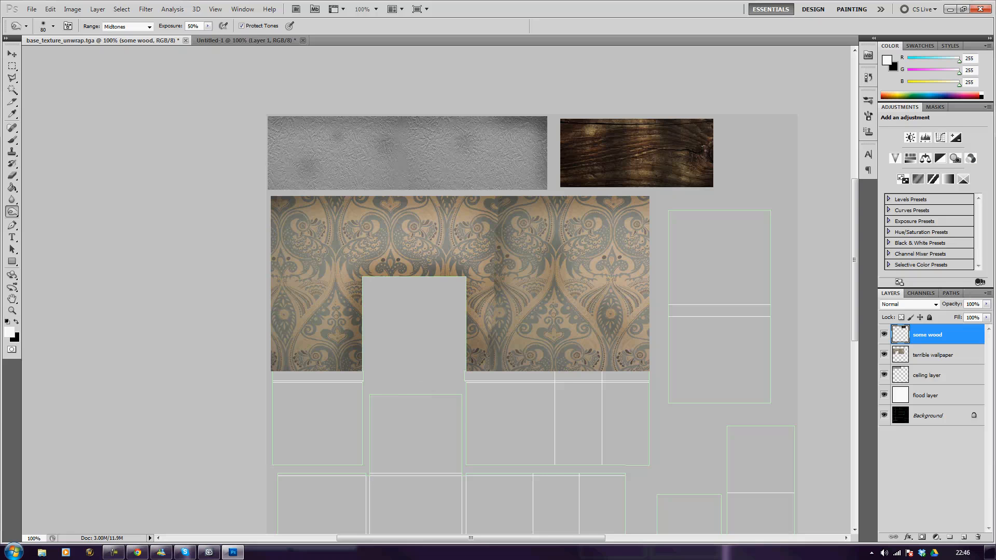
Step: Create a new document at the default 400 x 267 pixel clipboard size, paste the wood plank image, and select the whole canvas
click(33, 10)
click(37, 21)
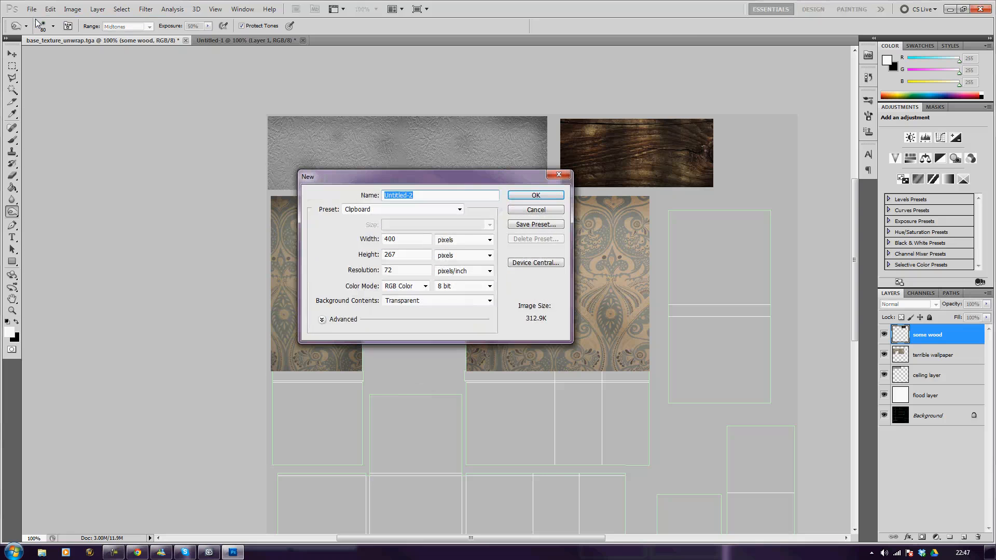
key(Return)
key(ctrl+v)
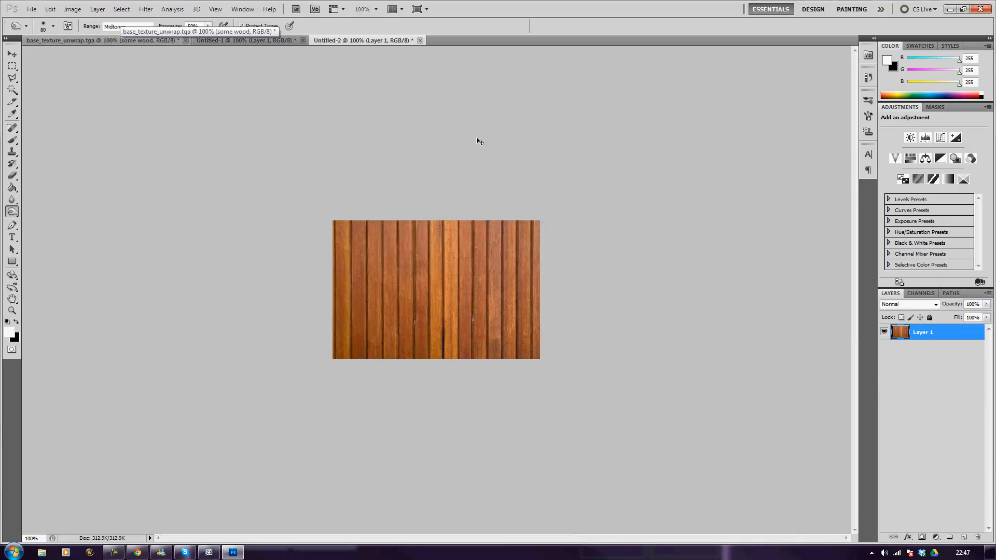
key(ctrl+a)
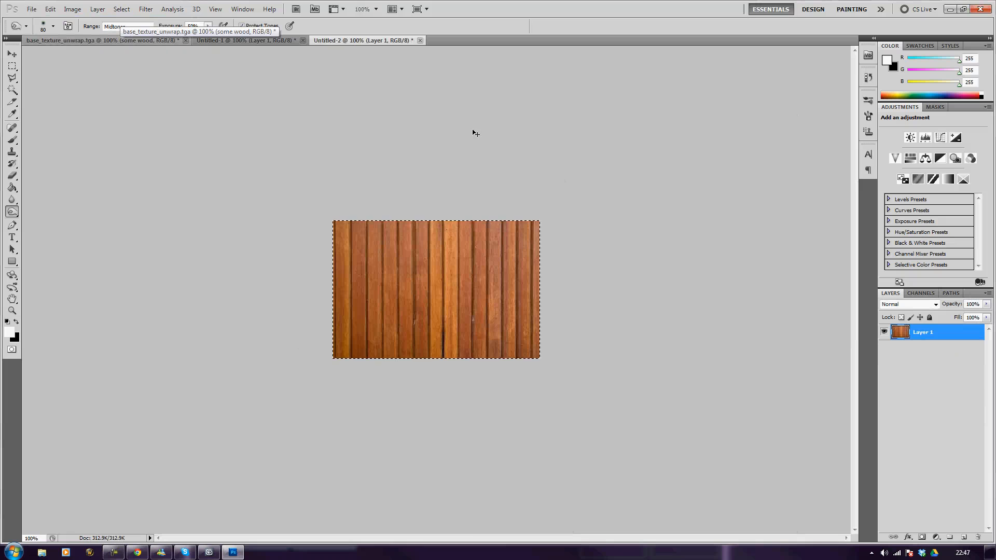
click(67, 38)
key(v)
key(ctrl+v)
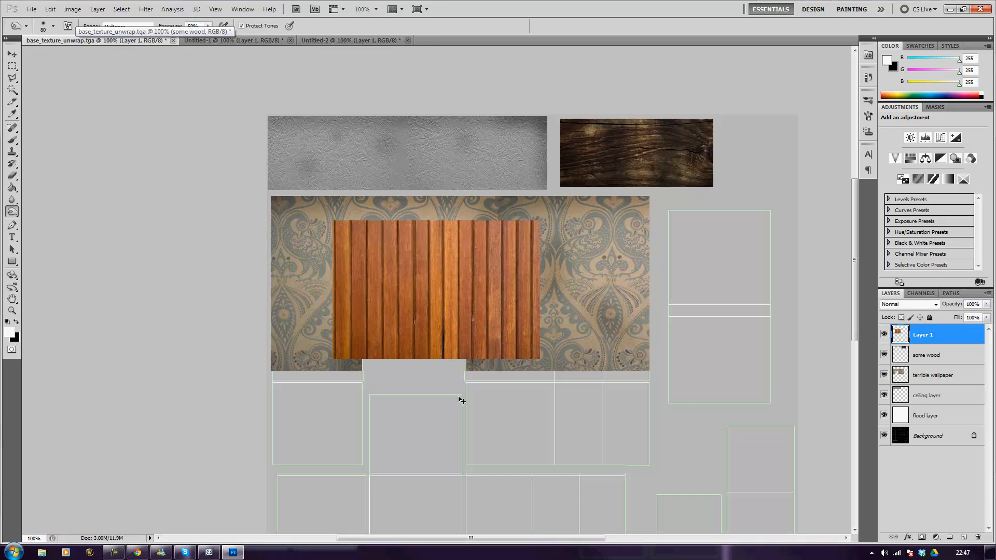
drag(442, 291, 590, 385)
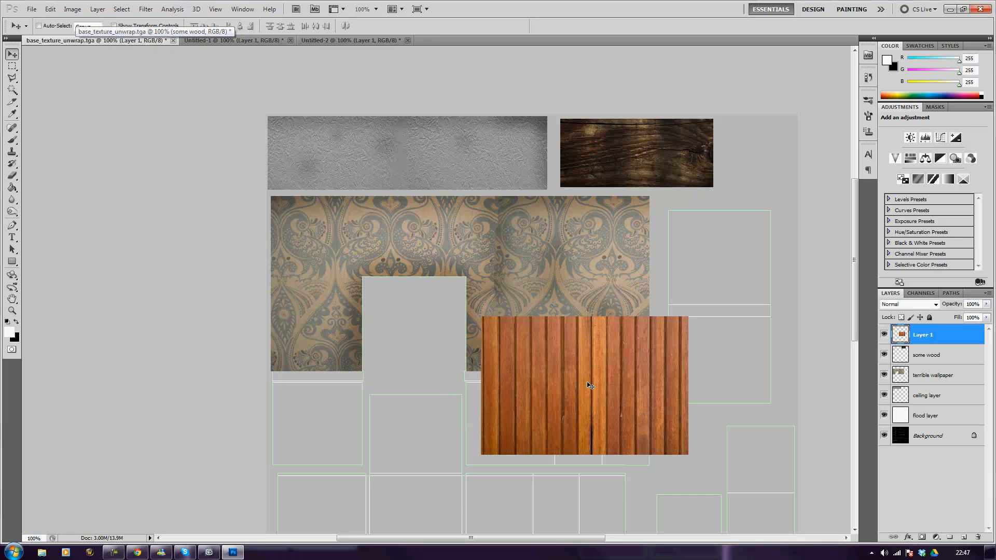
key(ctrl+alt+z)
key(ctrl+alt+z)
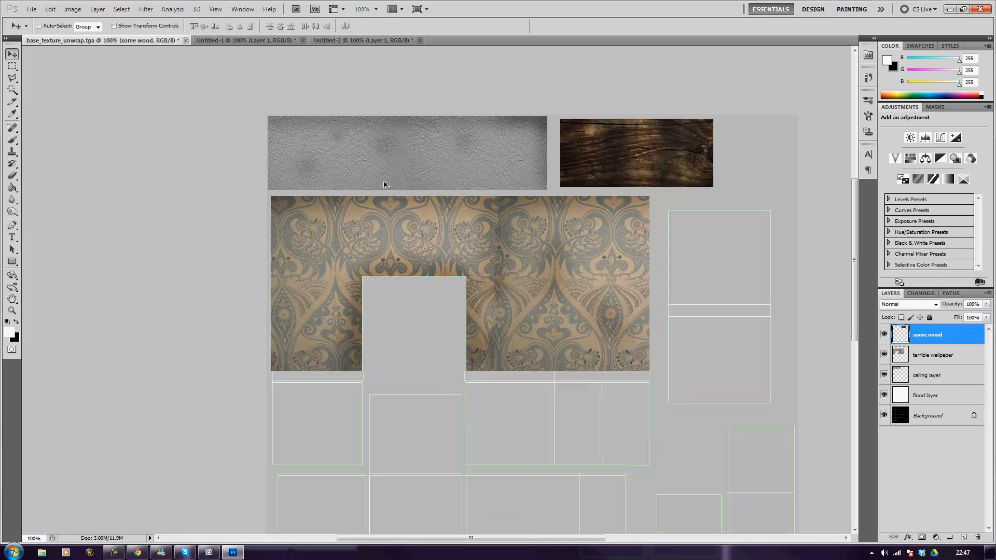
Step: Resize the plank image in Untitled-2 to a height of 200 pixels with proportions constrained
click(318, 38)
click(72, 9)
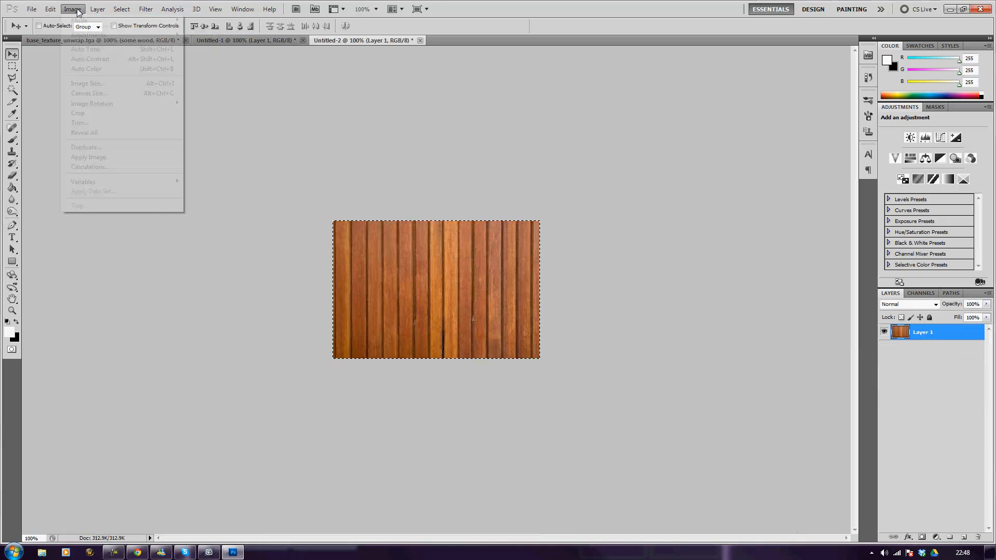
click(85, 83)
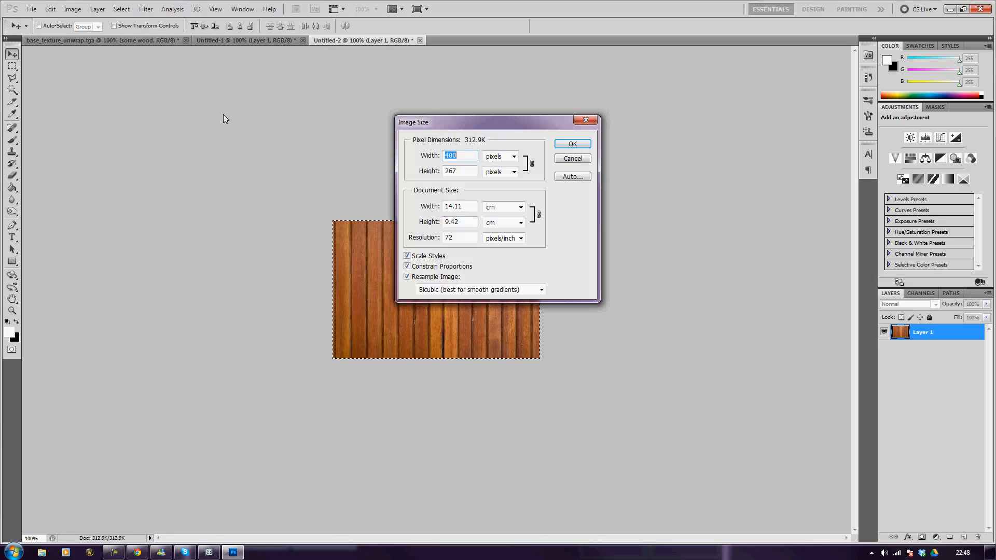
key(Tab)
key(Tab)
text(200)
key(Return)
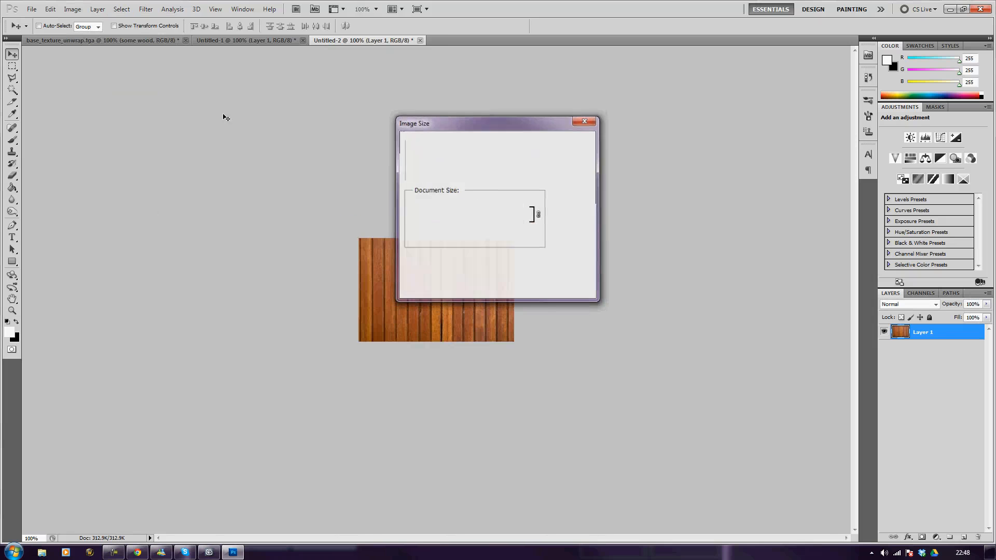
Step: Copy the resized planks into base_texture_unwrap.tga and place them over the leftmost UV box below the wallpaper
key(ctrl+a)
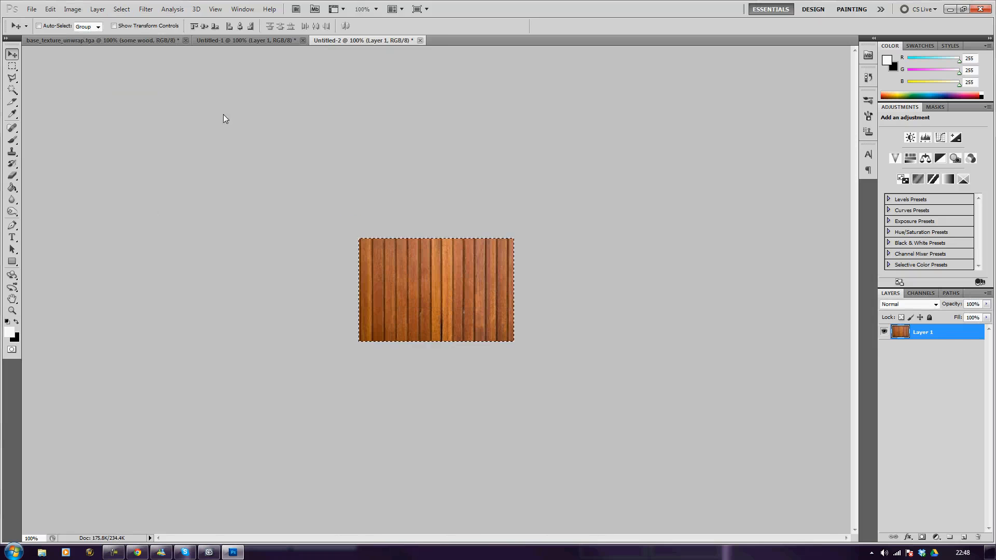
key(ctrl+c)
click(64, 42)
key(ctrl+v)
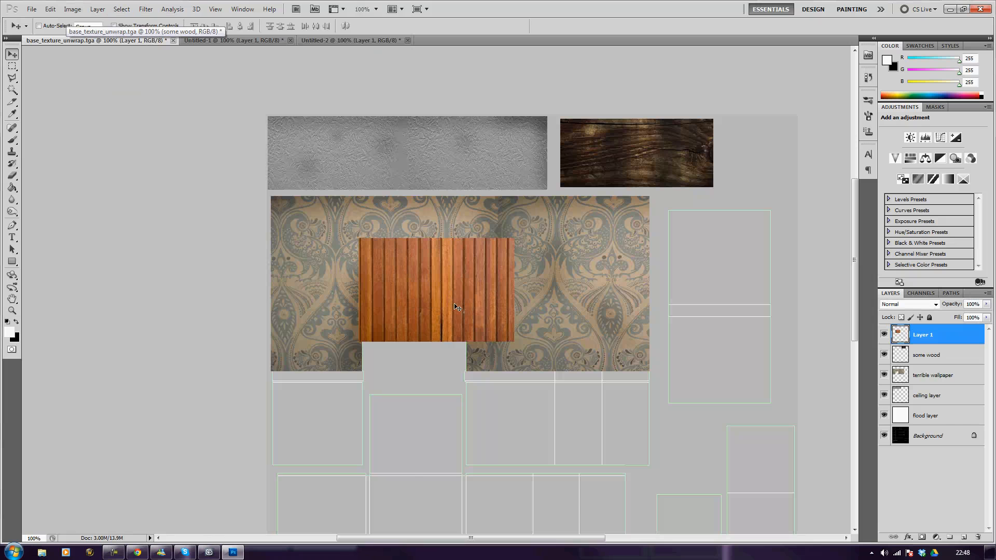
drag(455, 307, 369, 430)
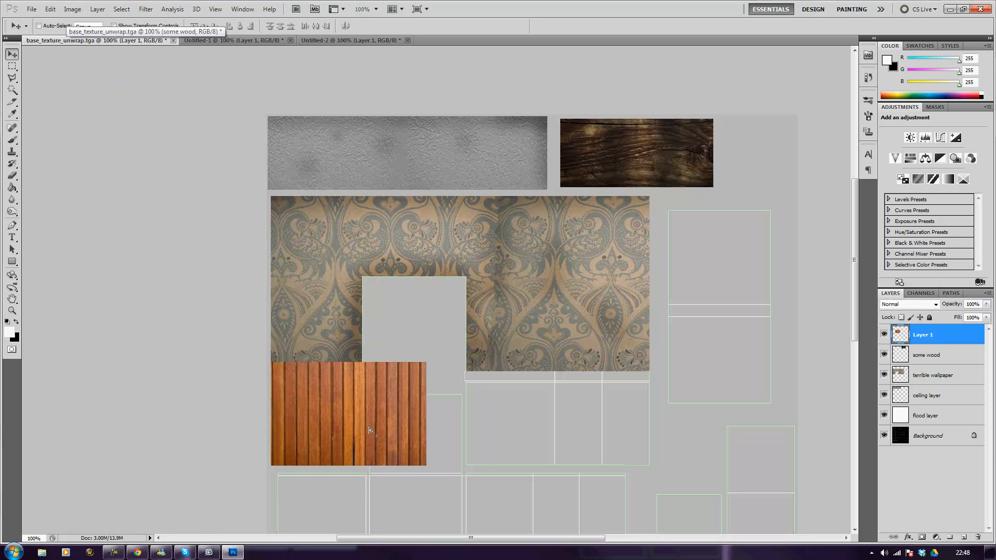
Step: Paste two more copies of the planks and line them up to cover the full strip below the wallpaper
key(ctrl+v)
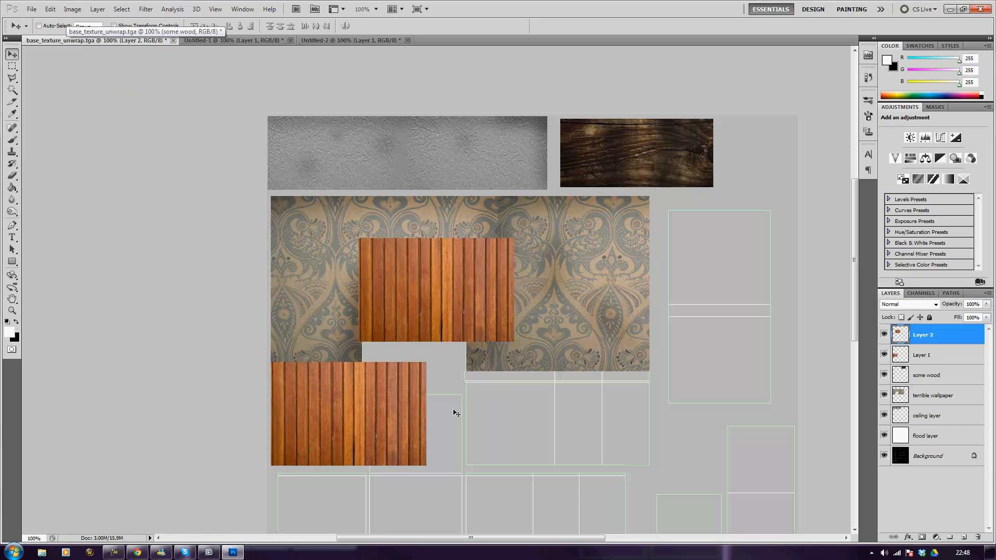
drag(426, 309, 561, 432)
key(ctrl+v)
drag(459, 313, 455, 440)
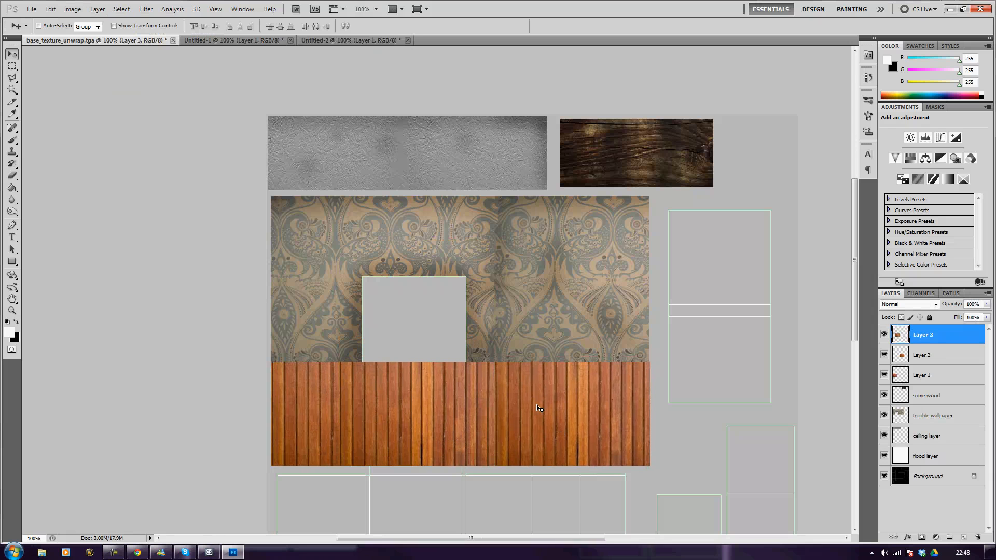
Step: Merge the three plank layers into one and rename it "fearful wood paneling"
key(ctrl+e)
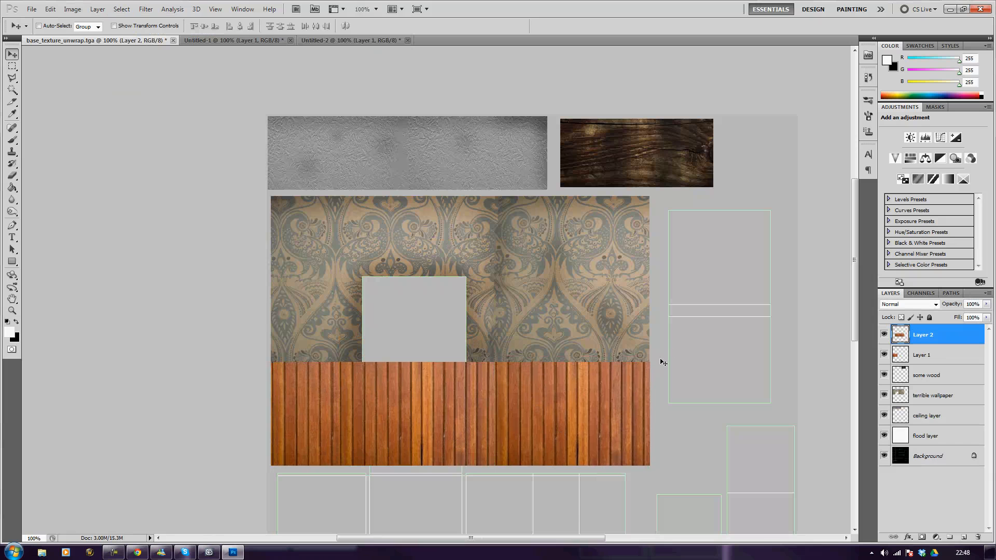
key(ctrl+e)
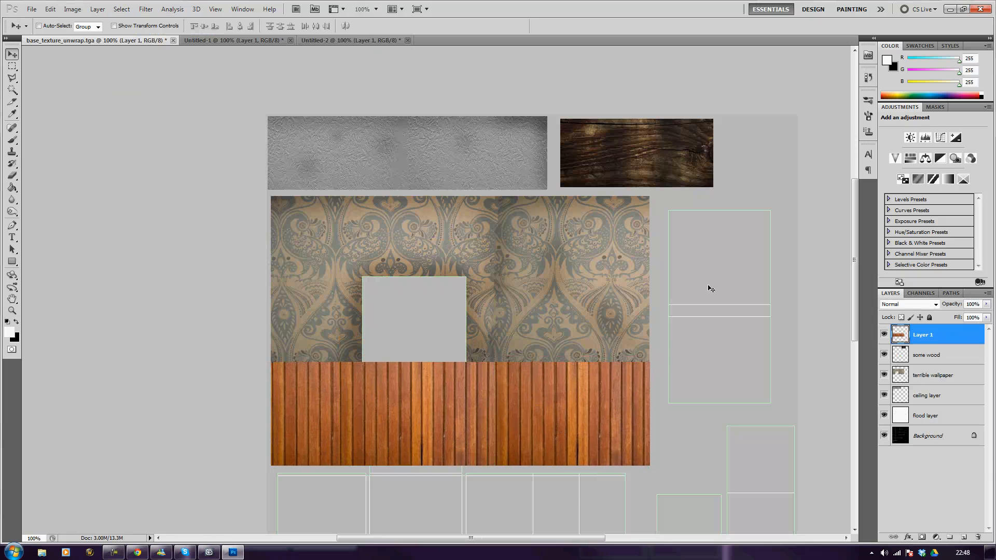
right_click(939, 337)
click(887, 87)
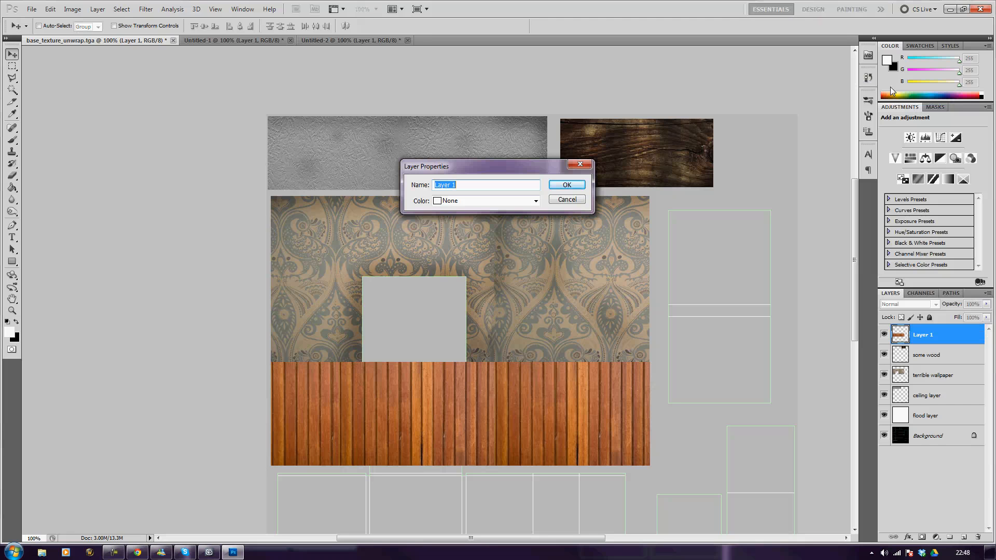
text(fearful wood paneling)
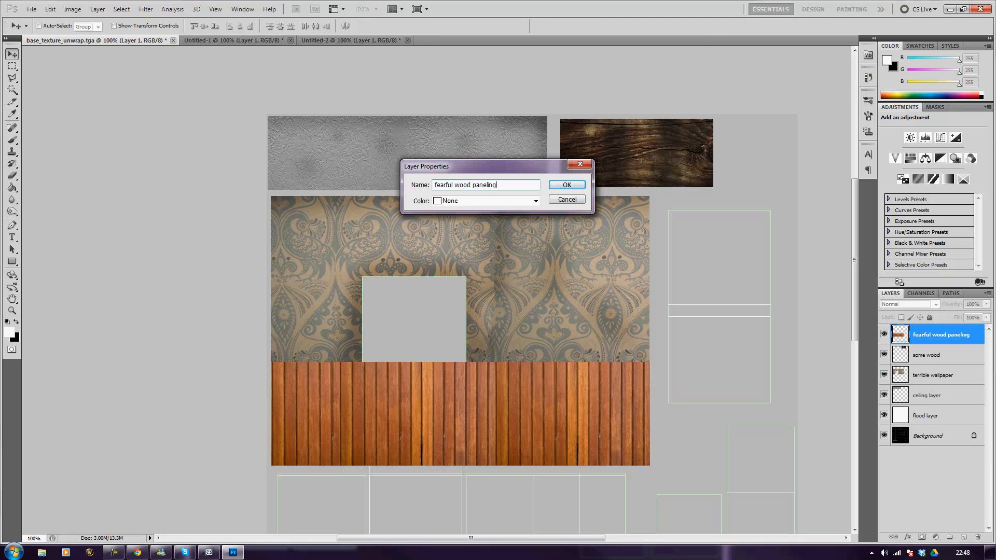
key(Return)
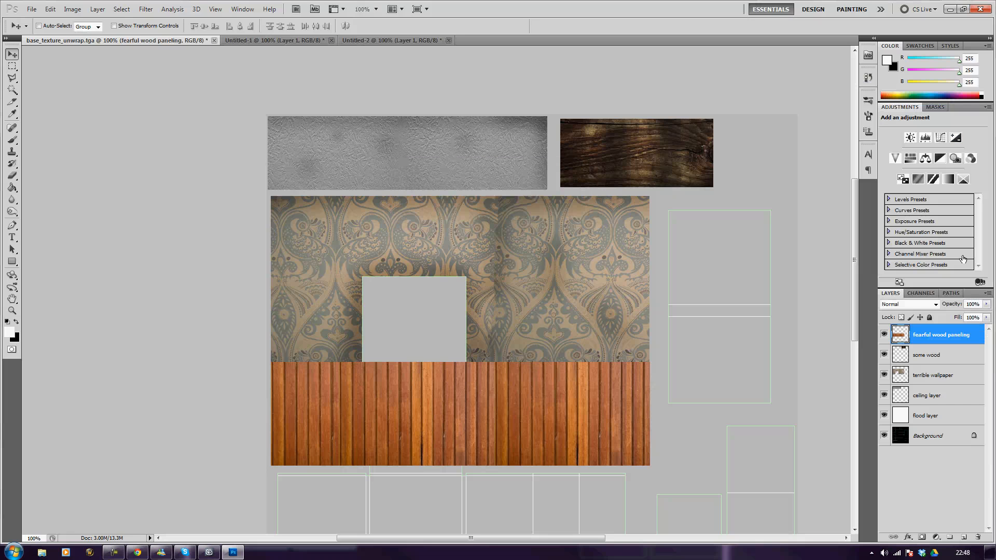
Step: Lower the fearful wood paneling layer's opacity to 67% and delete the planks above the UV boxes, along the wallpaper's lower edge
click(986, 305)
drag(972, 316, 968, 316)
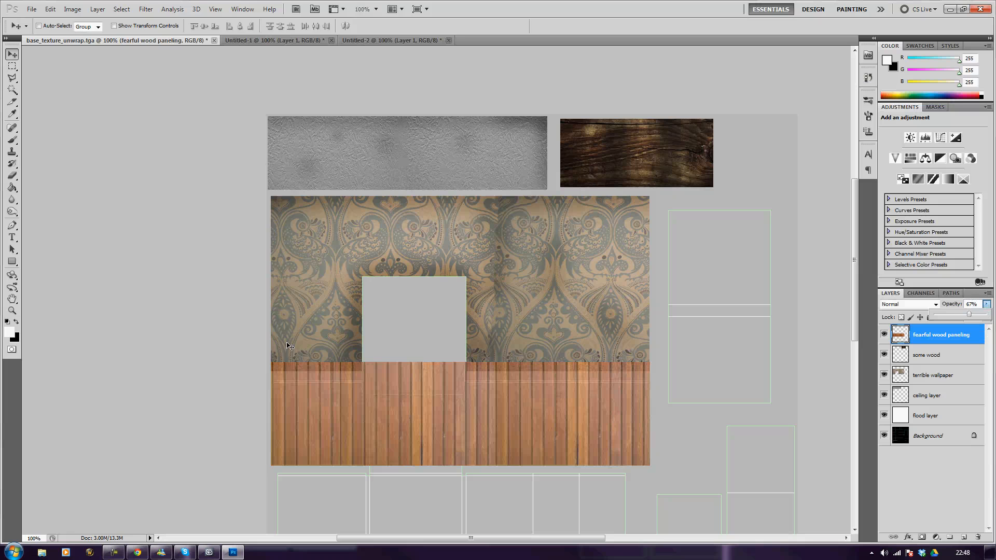
key(m)
drag(586, 376, 663, 383)
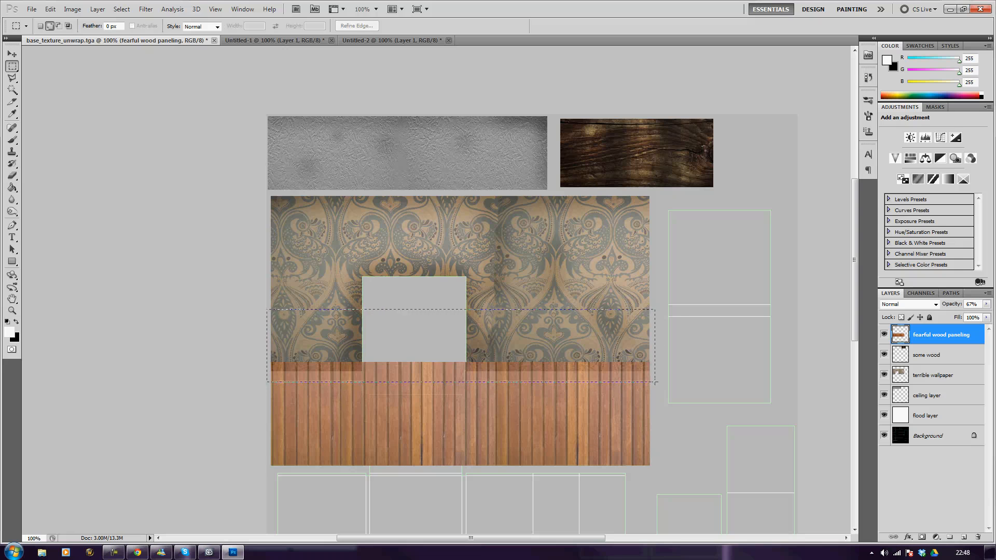
drag(662, 382, 661, 382)
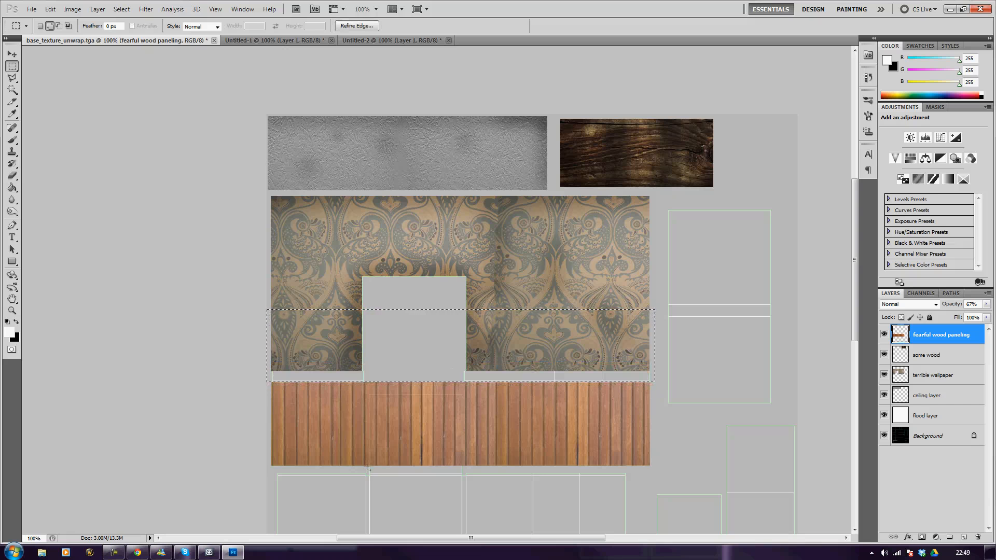
Step: Delete the section of wood paneling directly below the wallpaper's cut-out opening and clear the selection
drag(414, 433, 464, 379)
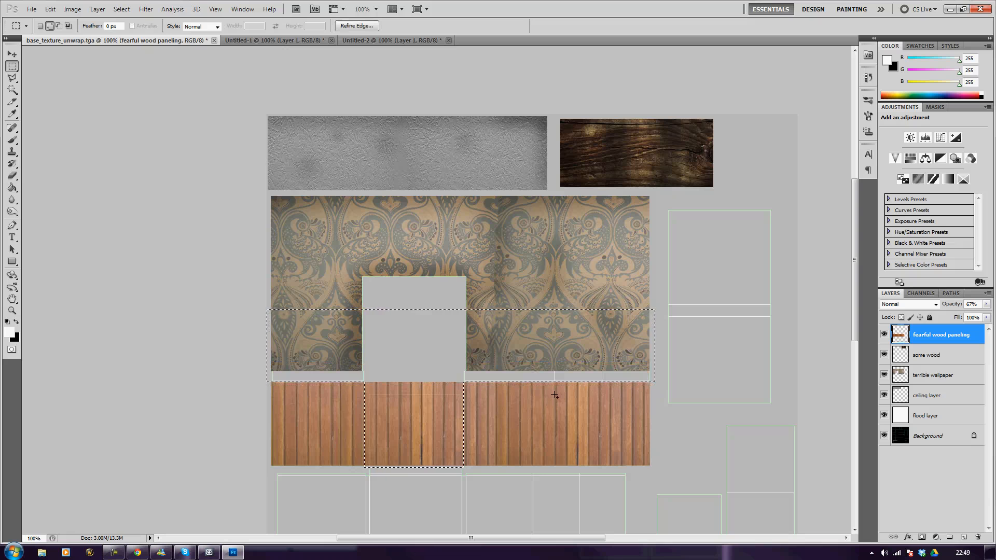
key(Delete)
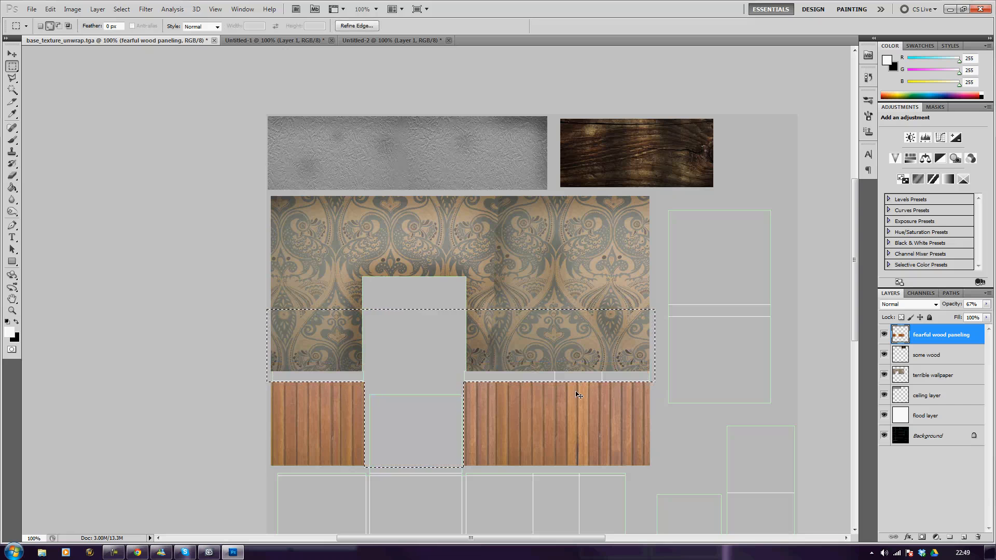
click(576, 392)
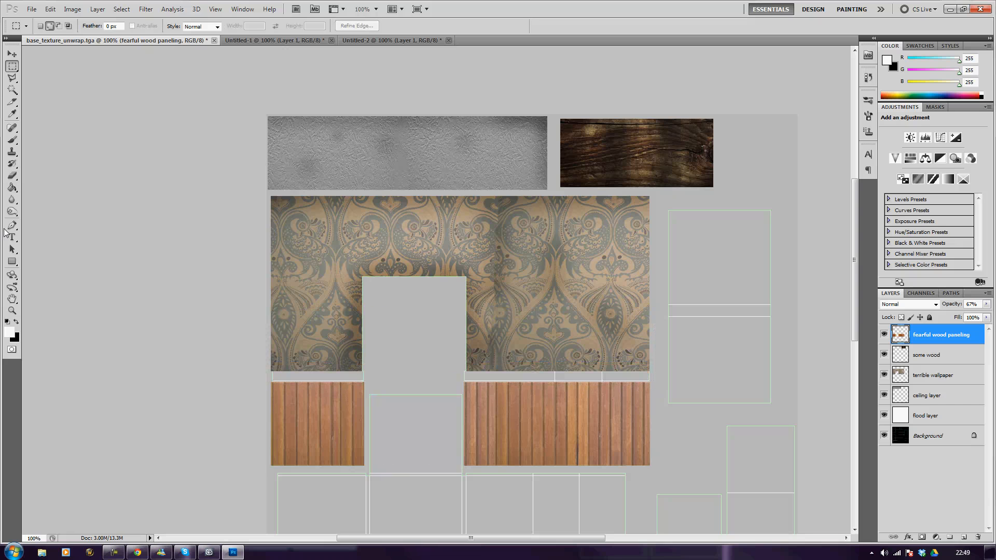
Step: Darken the bottom edges of both wood paneling sections with the Burn tool at Midtones range and 50% exposure
click(12, 213)
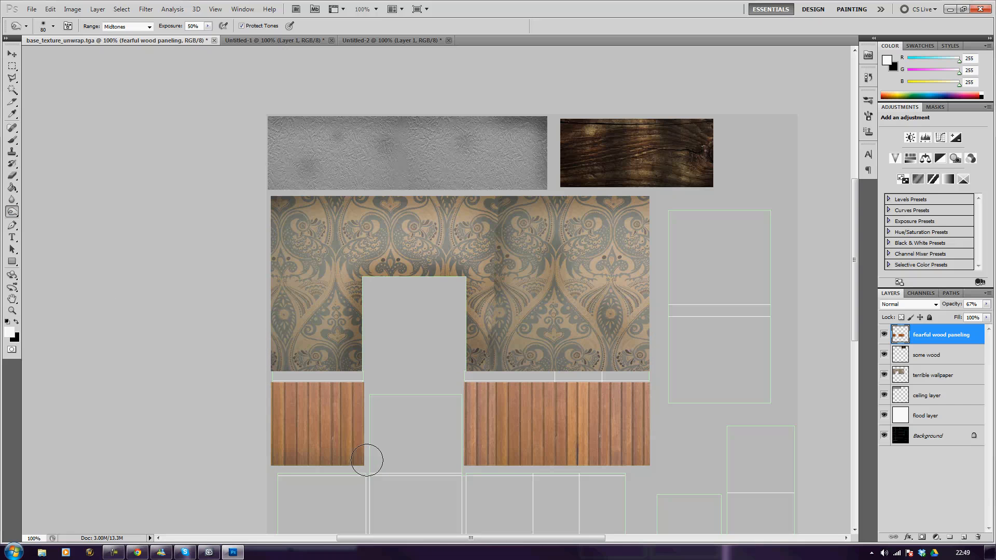
mouse_move(367, 460)
mouse_down()
mouse_move(296, 467)
mouse_move(262, 453)
mouse_move(329, 471)
mouse_move(359, 455)
mouse_move(361, 467)
mouse_move(282, 470)
mouse_move(271, 446)
mouse_up()
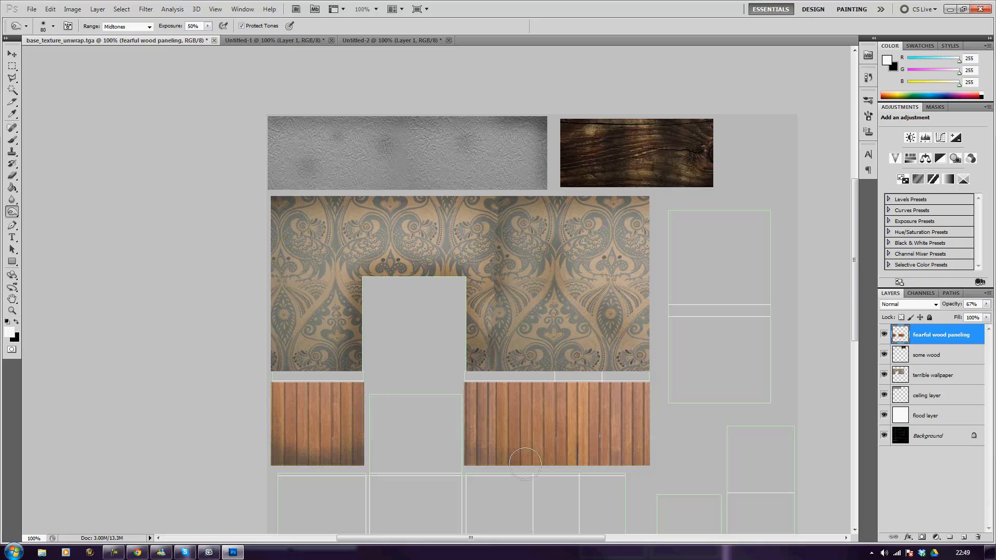
drag(525, 464, 654, 466)
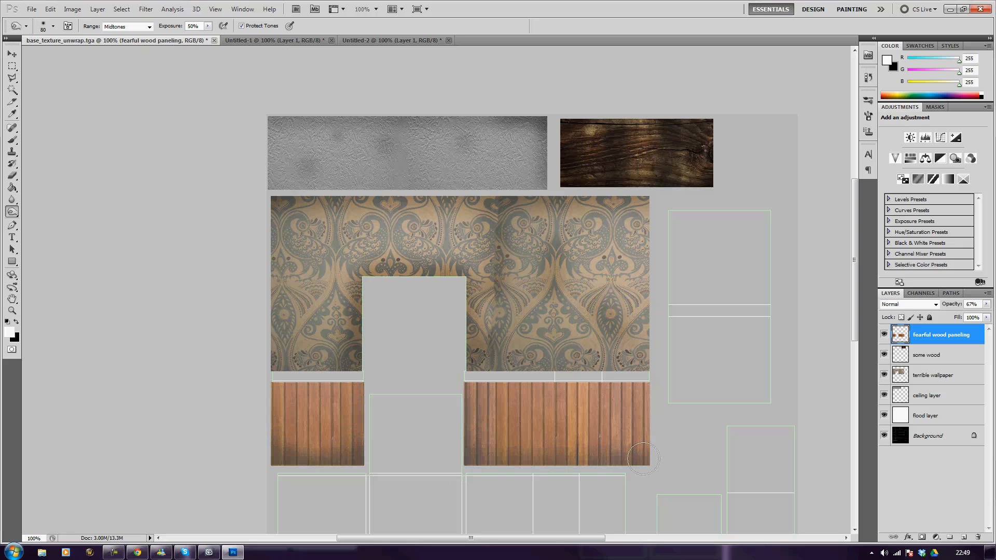
drag(646, 459, 461, 468)
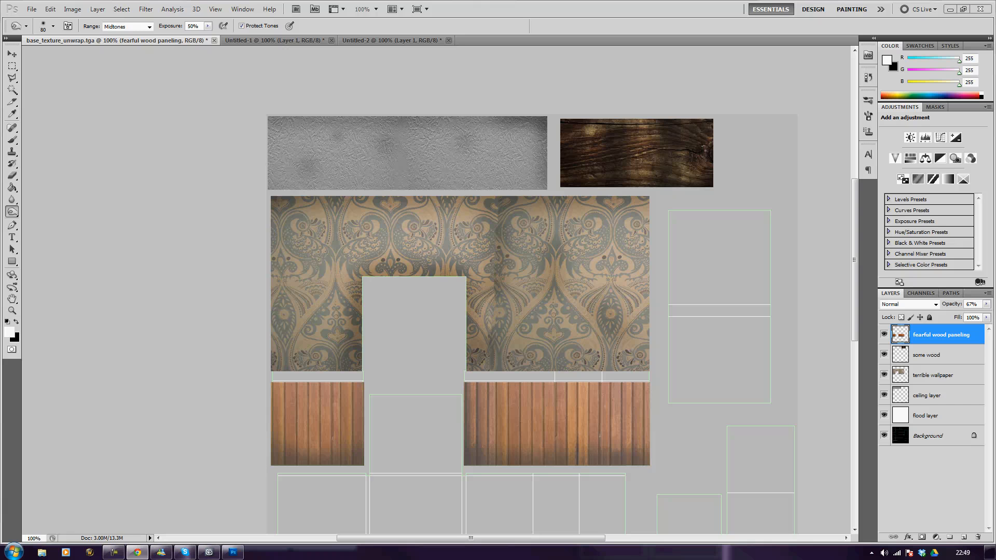
Step: Switch to the browser and search Google Images for "carpet texture"
drag(995, 10, 288, 66)
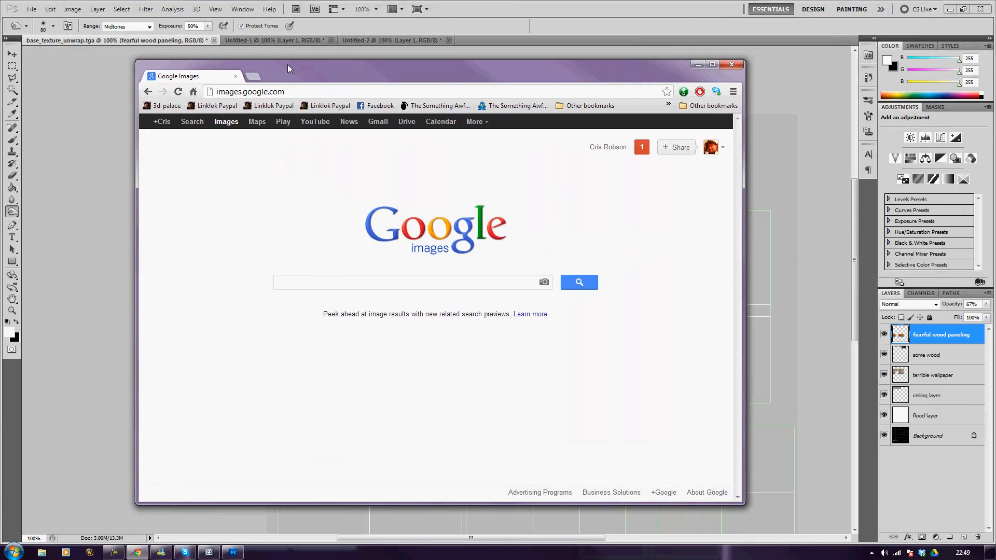
text(arpet texture)
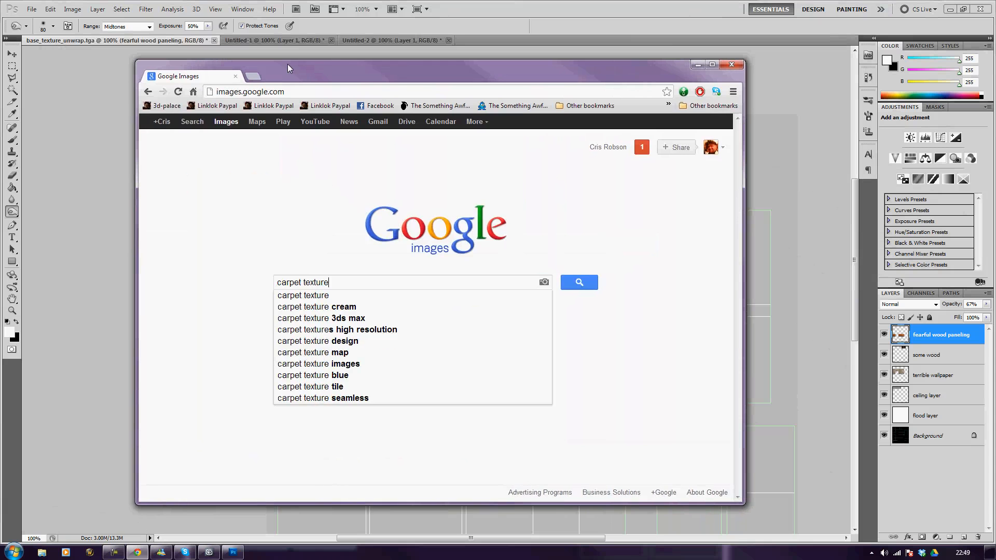
key(Return)
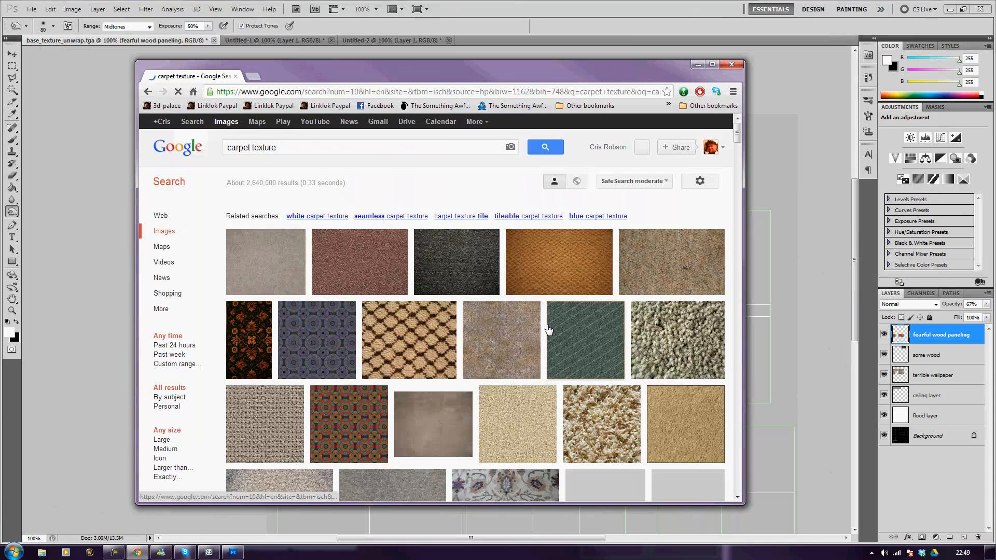
Step: Open the dark floral carpet result at full size, copy the image, and move the browser window out of the way
mouse_move(256, 357)
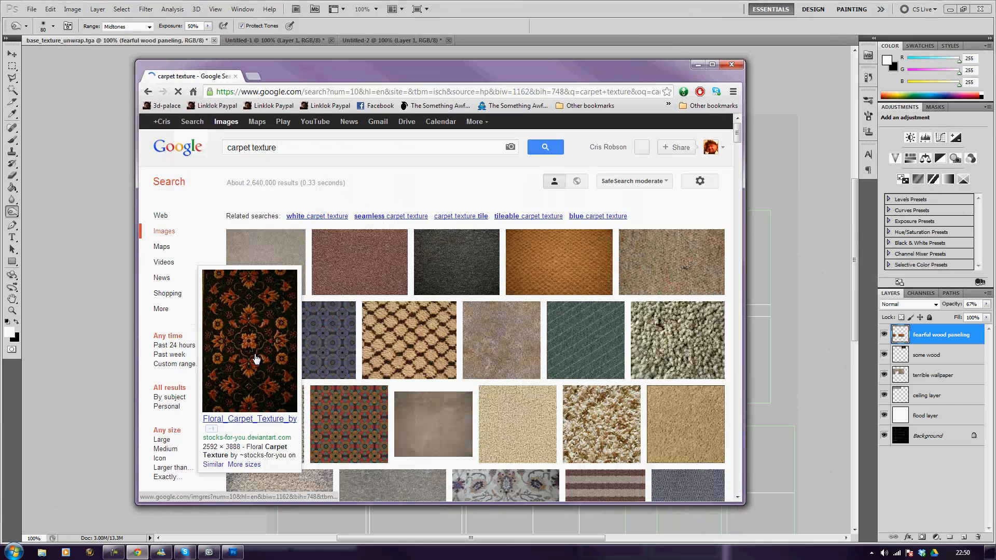
middle_click(256, 357)
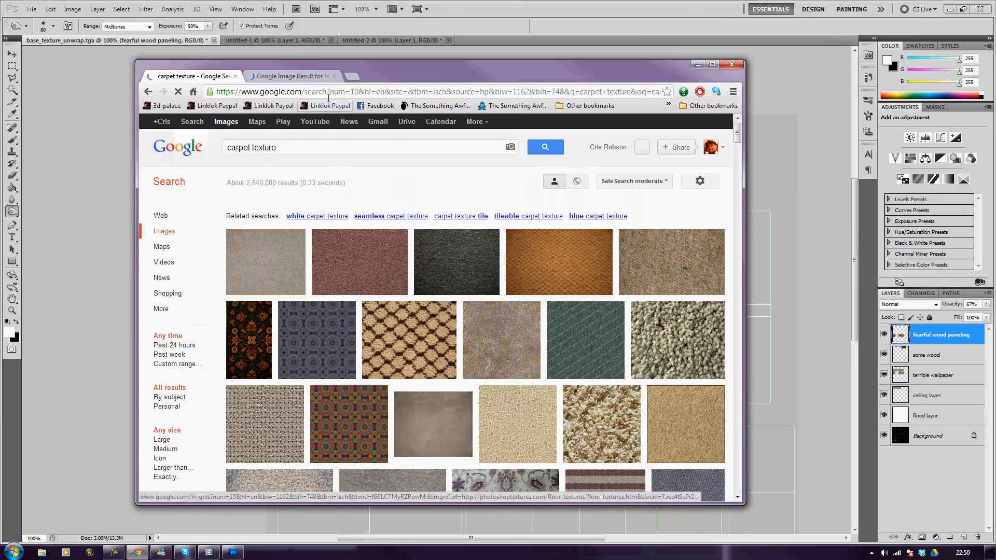
click(300, 77)
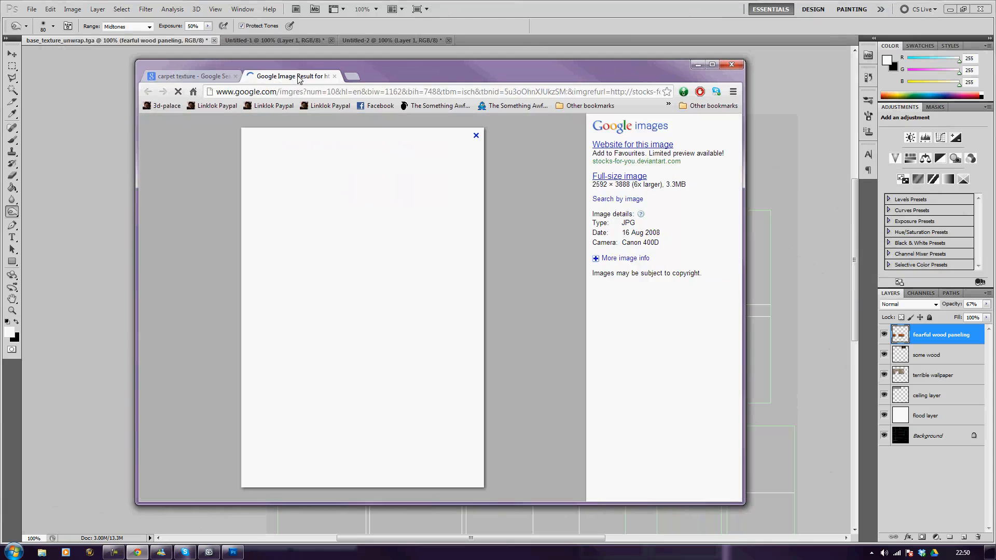
click(611, 178)
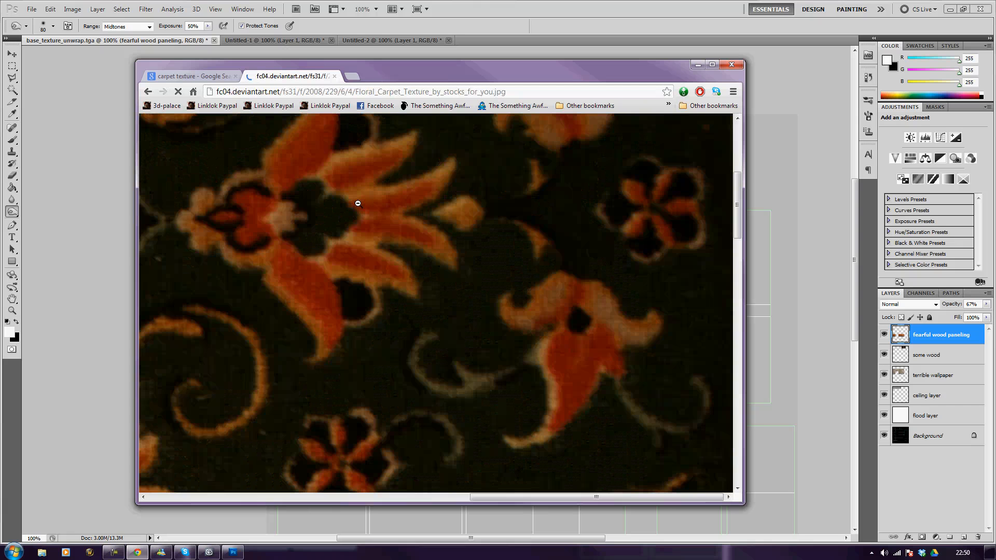
click(358, 203)
click(400, 292)
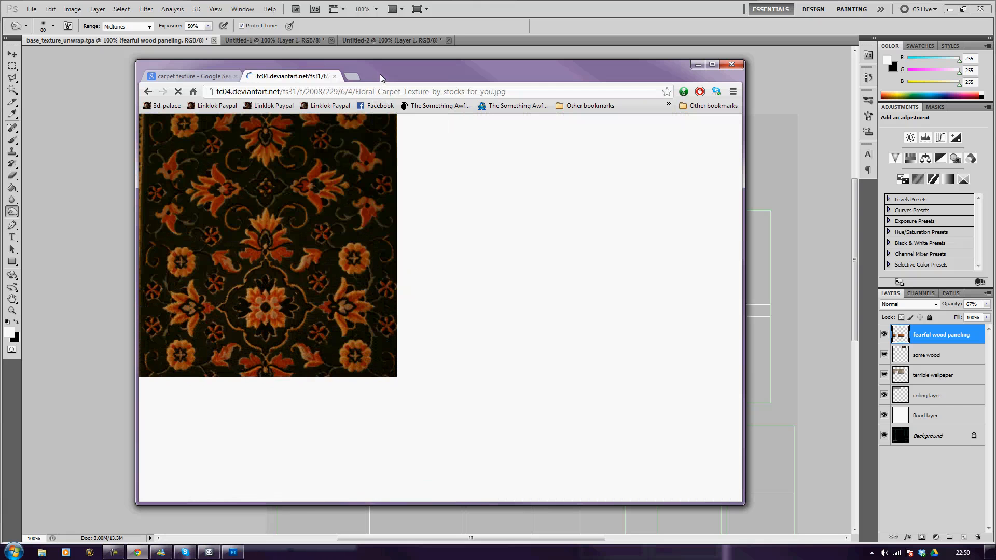
drag(379, 74, 995, 155)
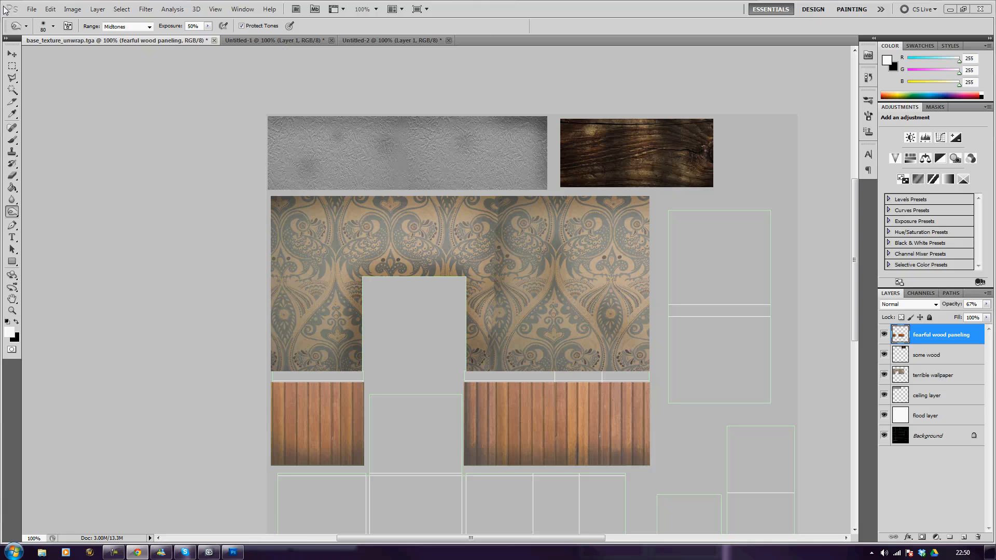
Step: Create a new Photoshop document with the default clipboard size and paste the floral carpet image into it
click(35, 11)
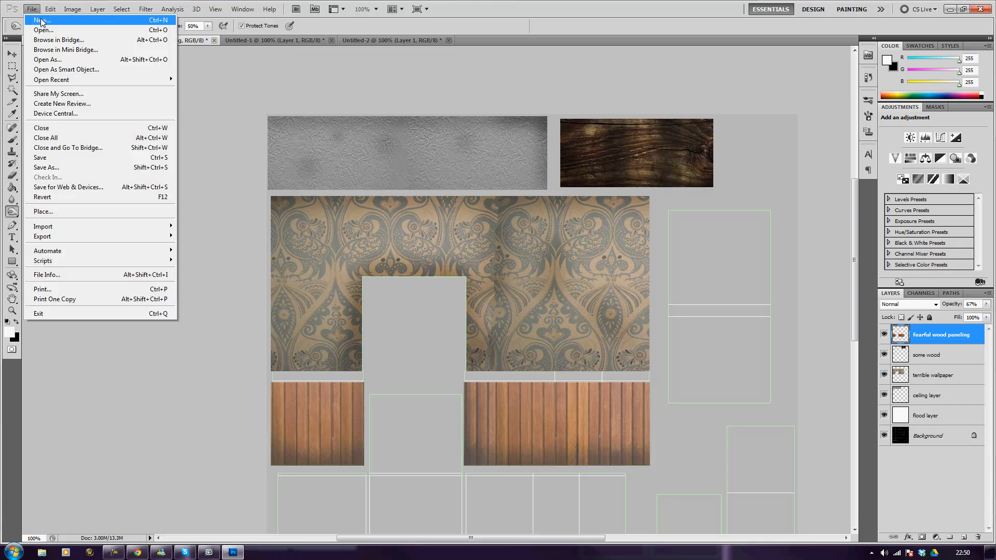
click(42, 20)
key(Return)
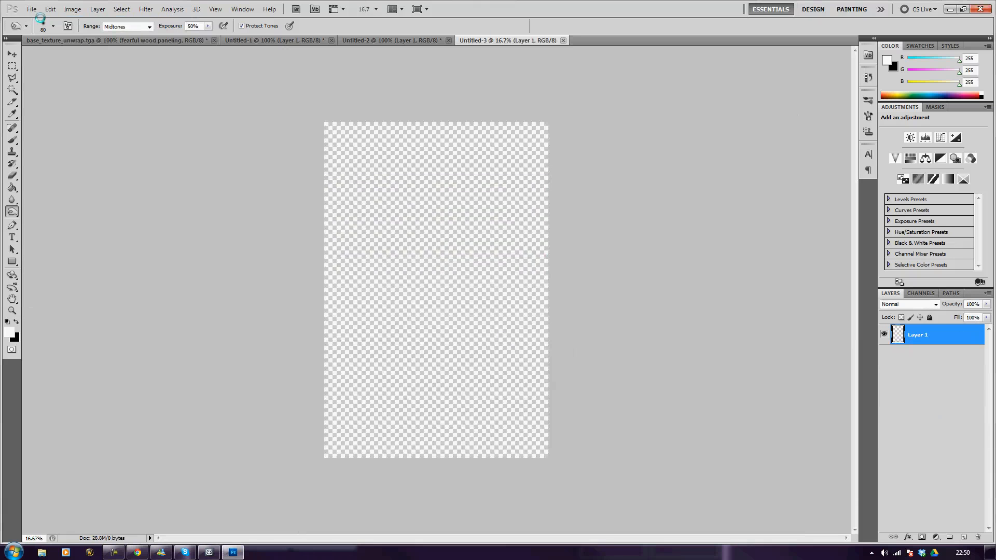
key(ctrl+v)
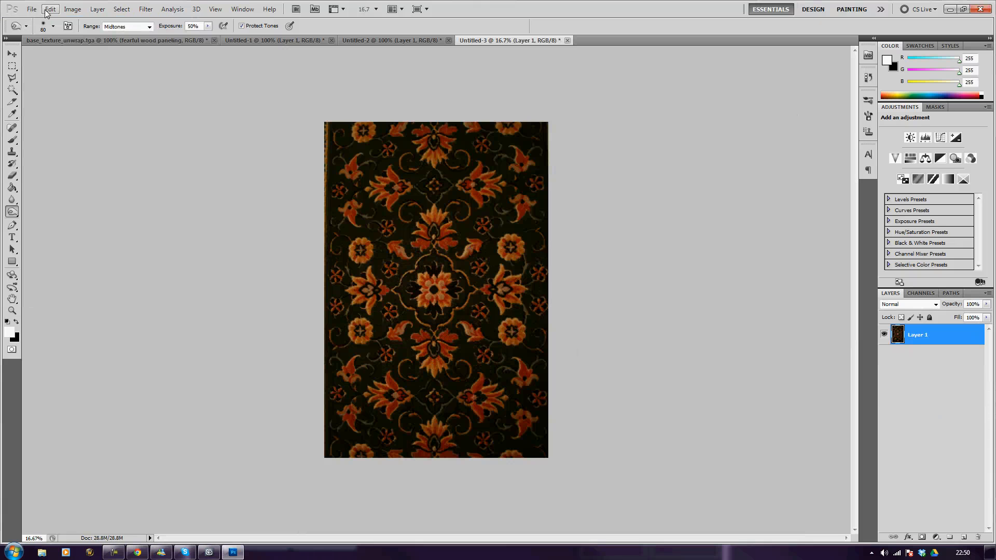
Step: Rotate the carpet image 90° clockwise
click(72, 9)
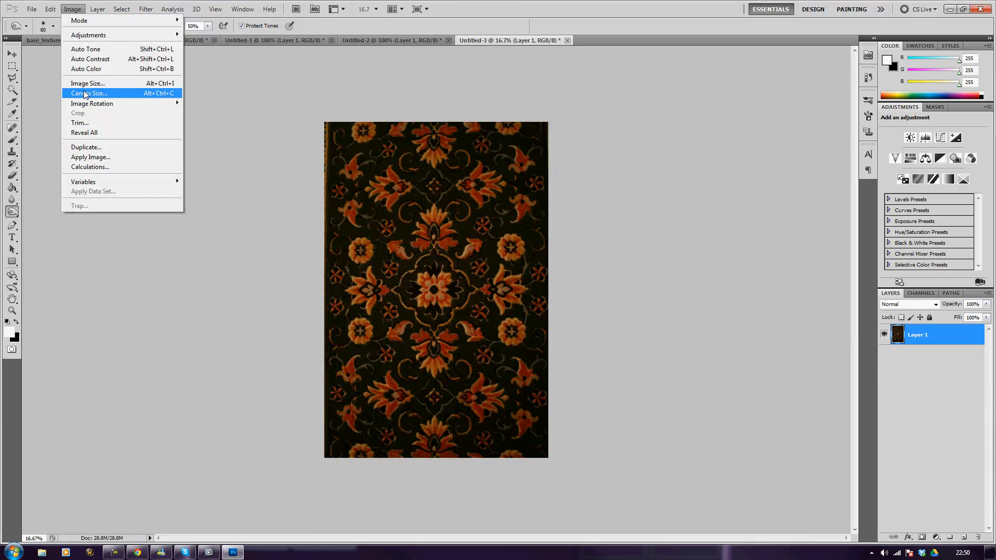
mouse_move(87, 105)
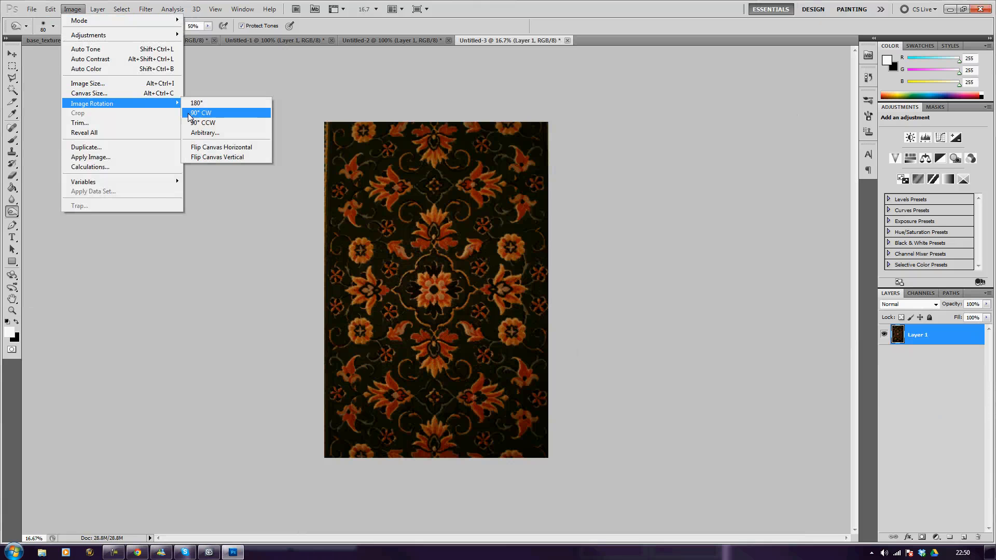
click(192, 113)
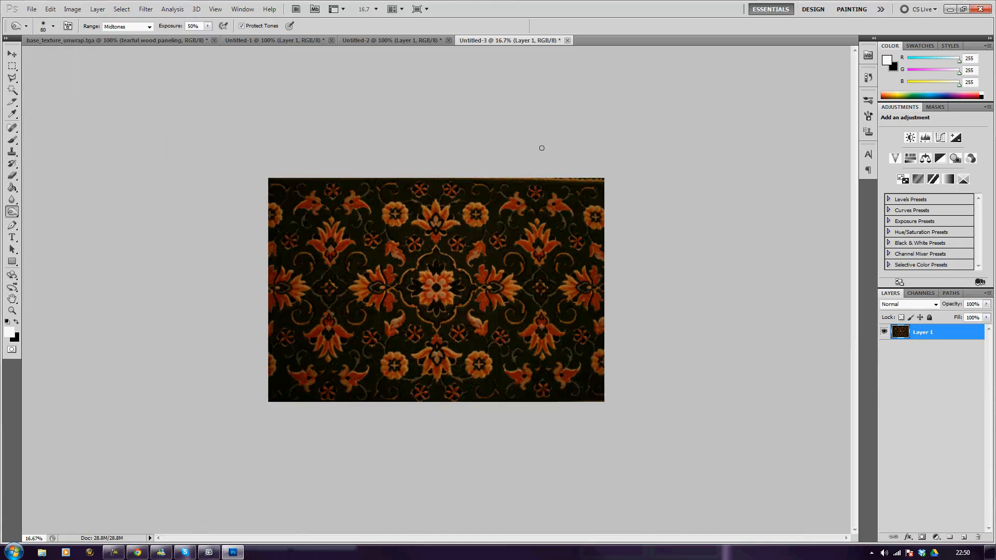
Step: Select the carpet pattern with the Polygonal Lasso, following its slanted upper edge to leave out the tan border
click(13, 78)
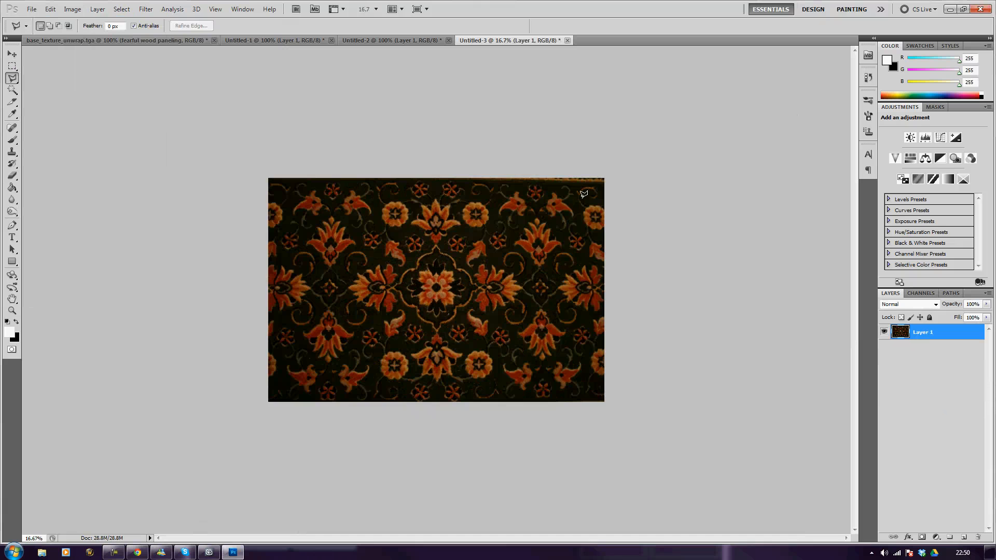
click(604, 180)
click(269, 178)
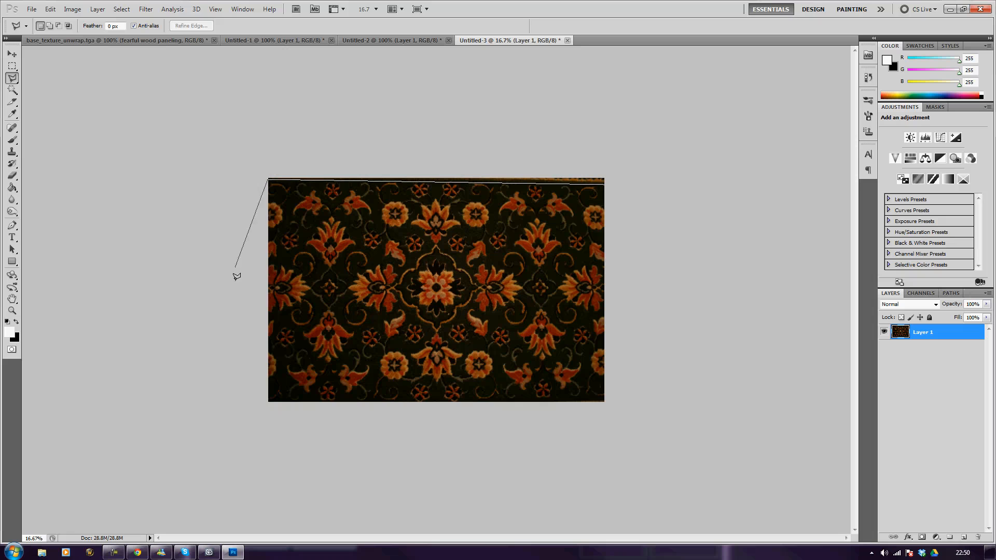
click(267, 398)
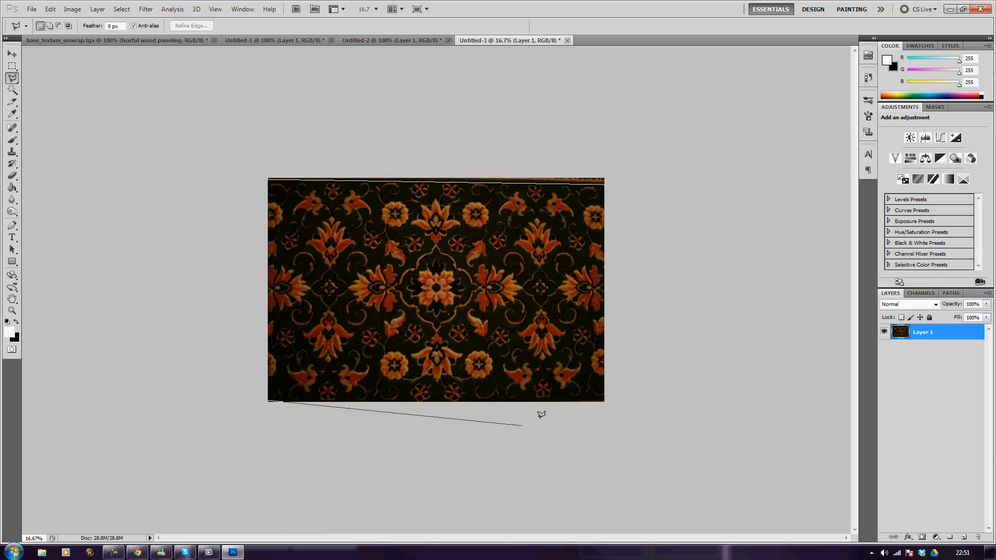
click(605, 400)
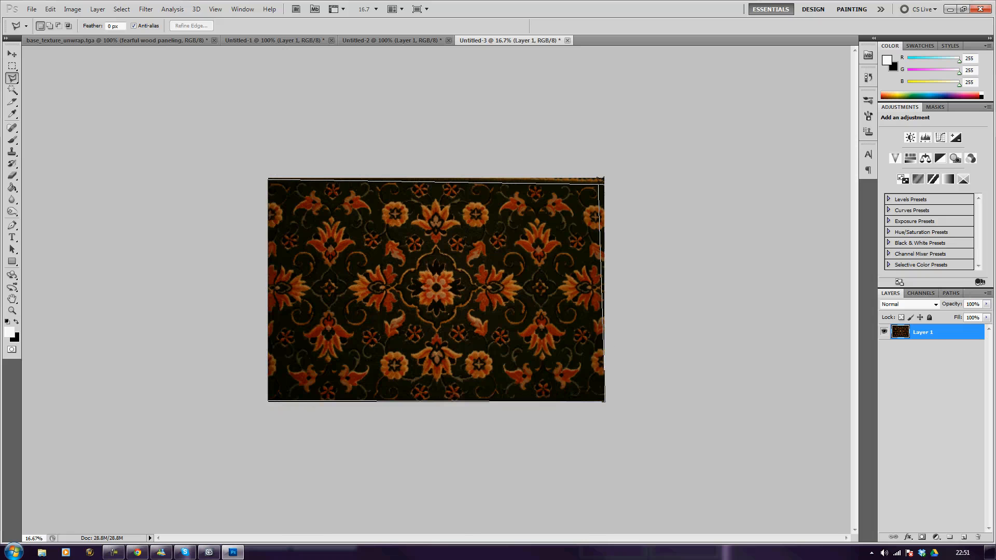
click(605, 179)
Step: Warp the selected carpet pattern outward at its upper-right and lower-left corners to push the tan border off the canvas, and deselect
right_click(596, 193)
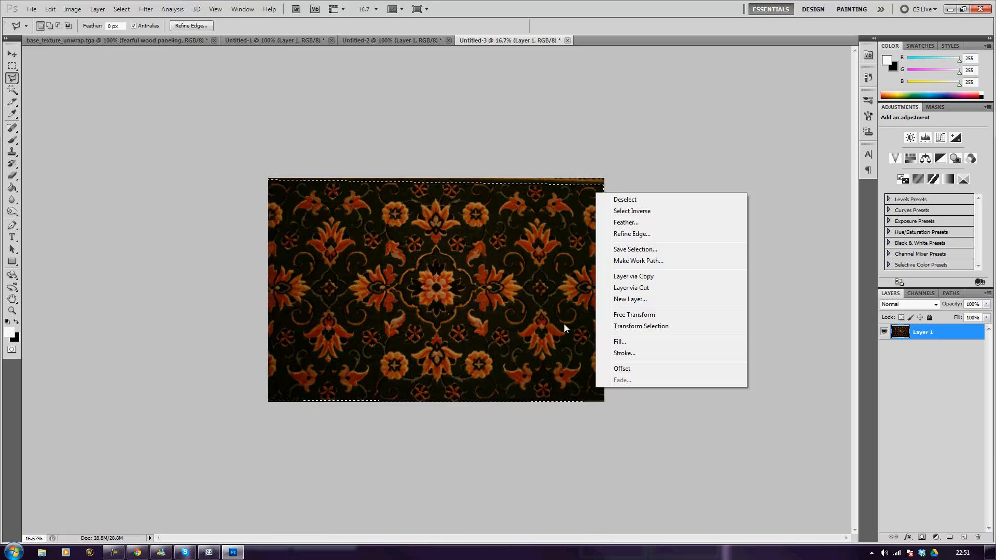
click(622, 315)
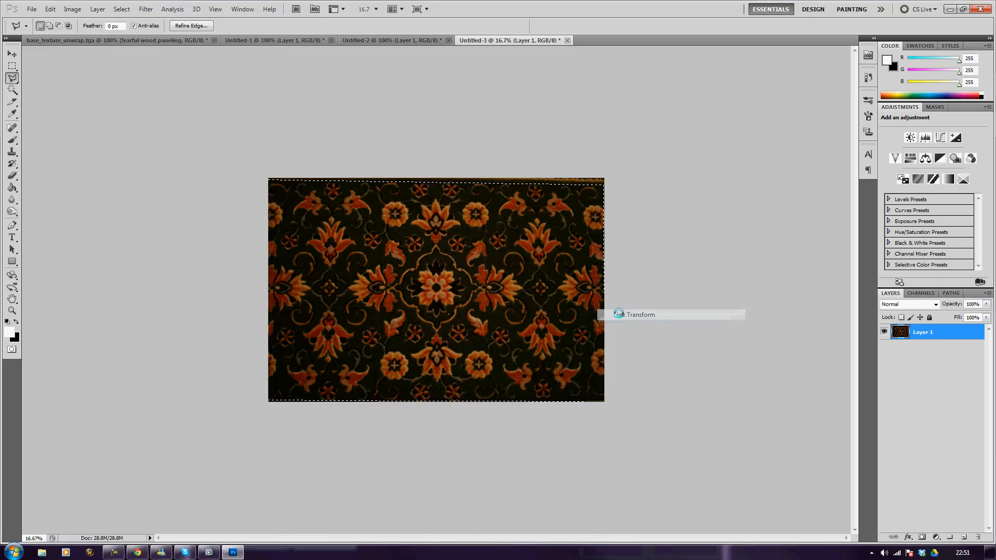
right_click(567, 297)
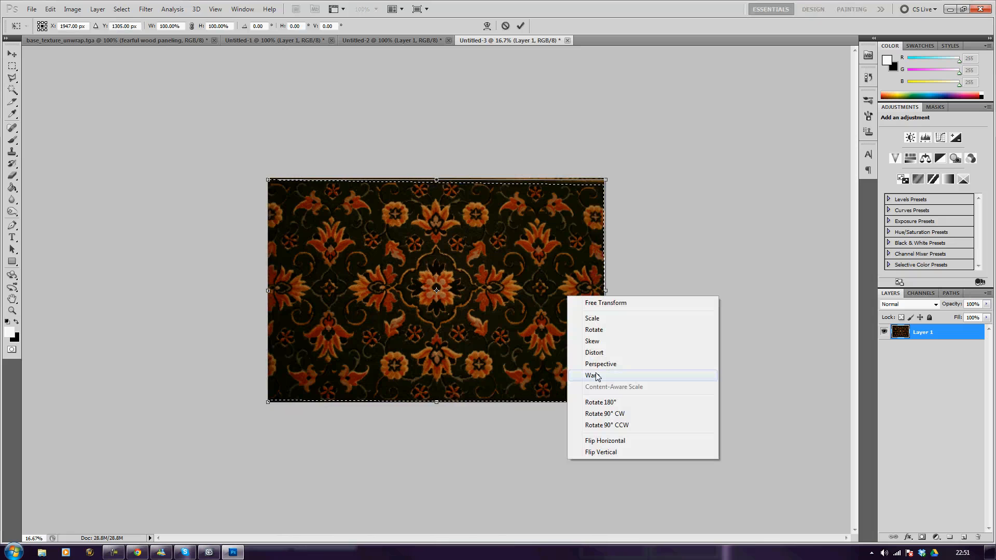
click(596, 375)
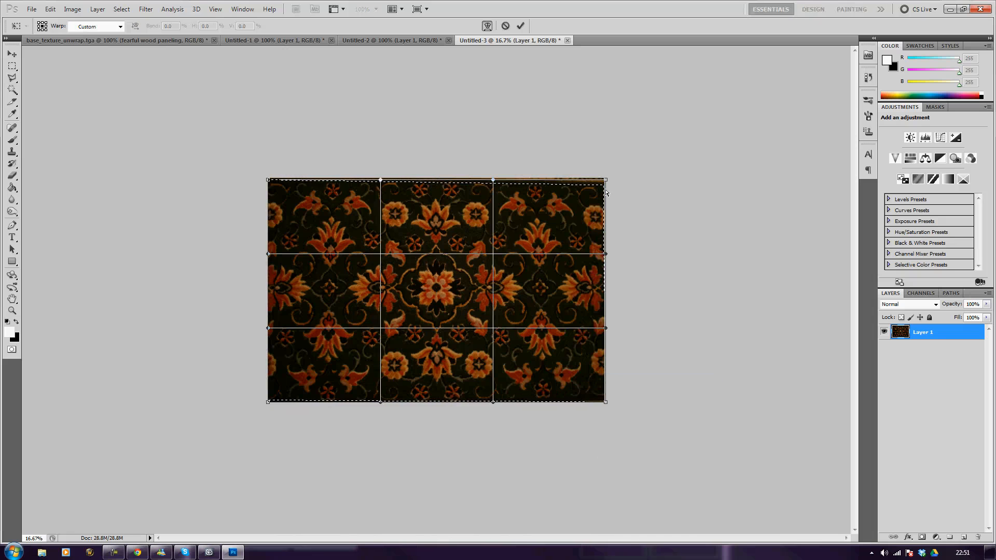
drag(607, 182, 608, 174)
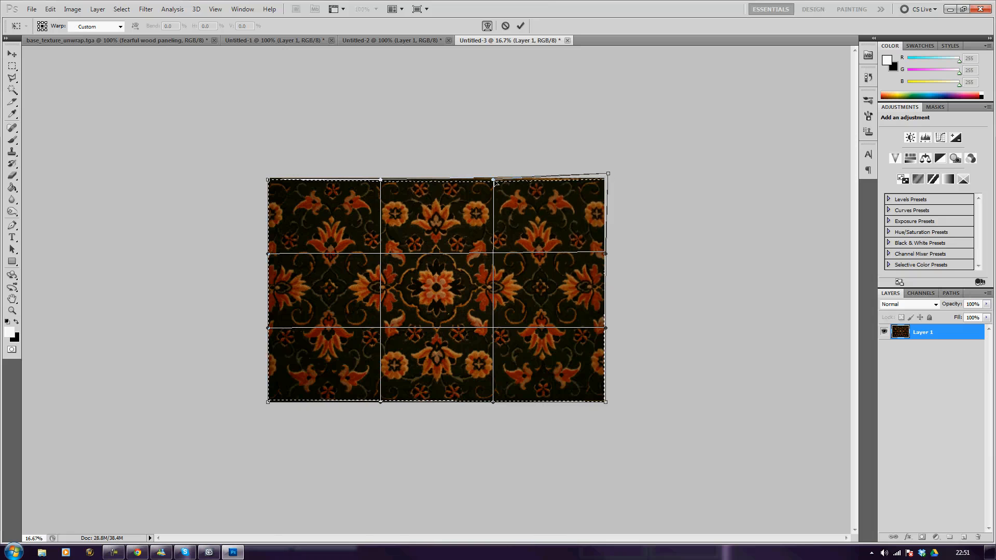
drag(494, 180, 496, 177)
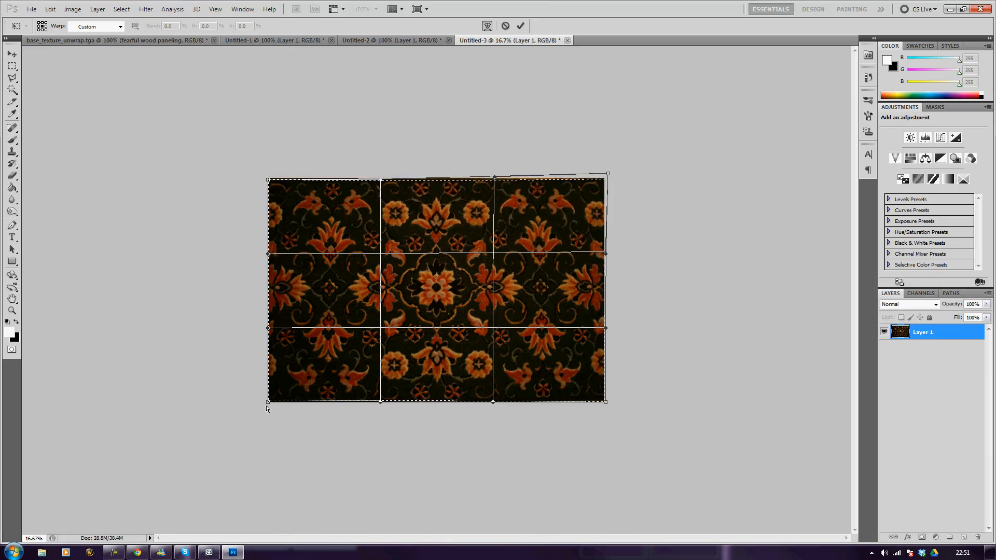
drag(269, 402, 269, 404)
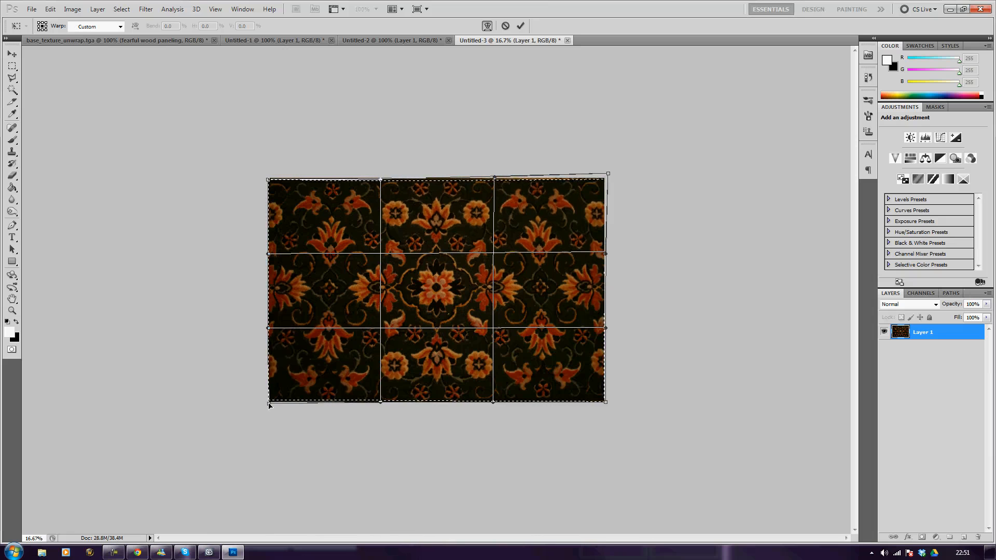
key(l)
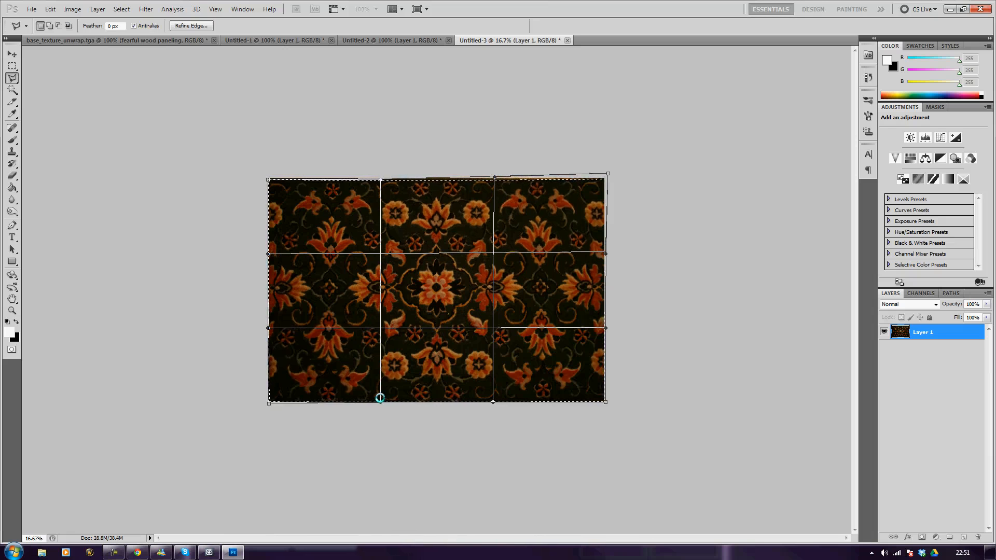
key(ctrl+d)
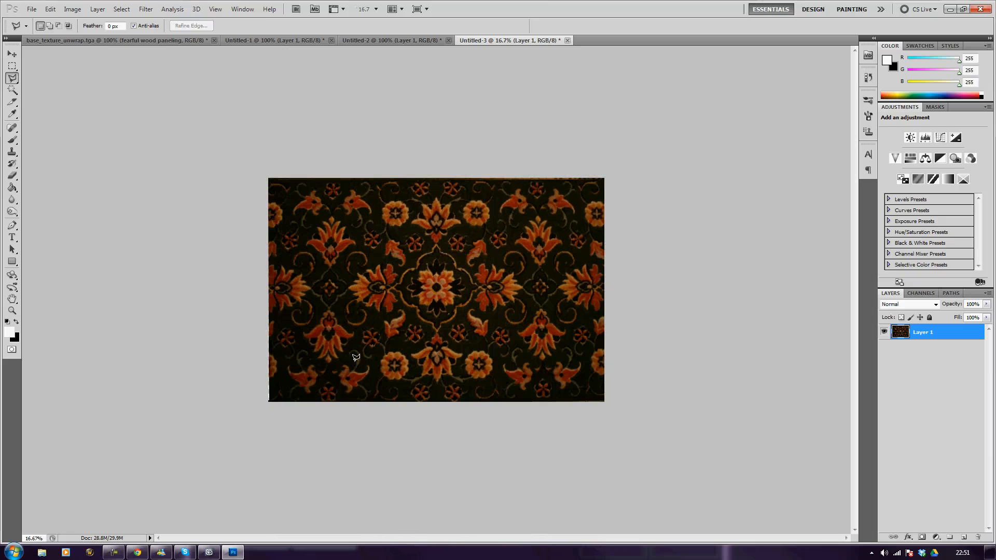
Step: Resize the carpet image to a height of 300 pixels with proportions constrained
click(69, 12)
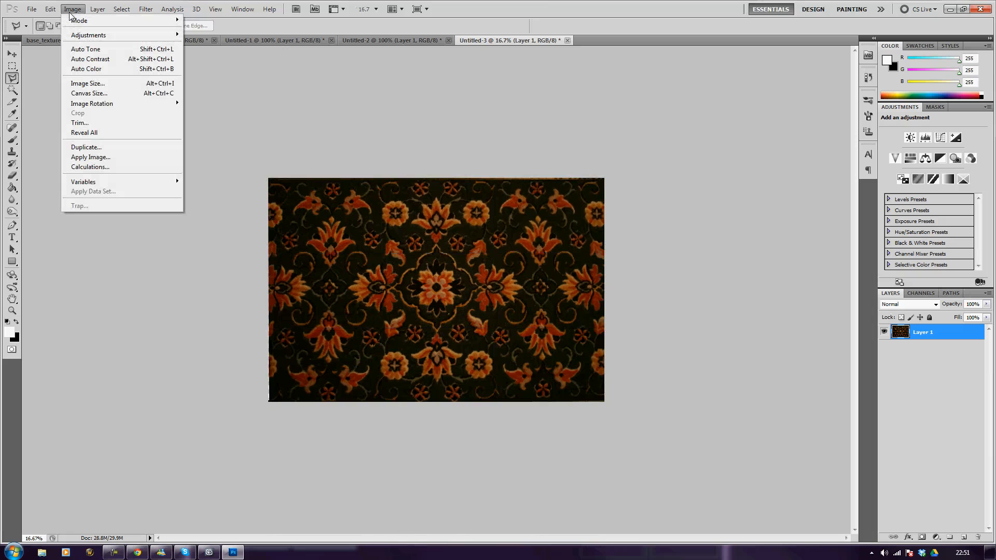
click(87, 83)
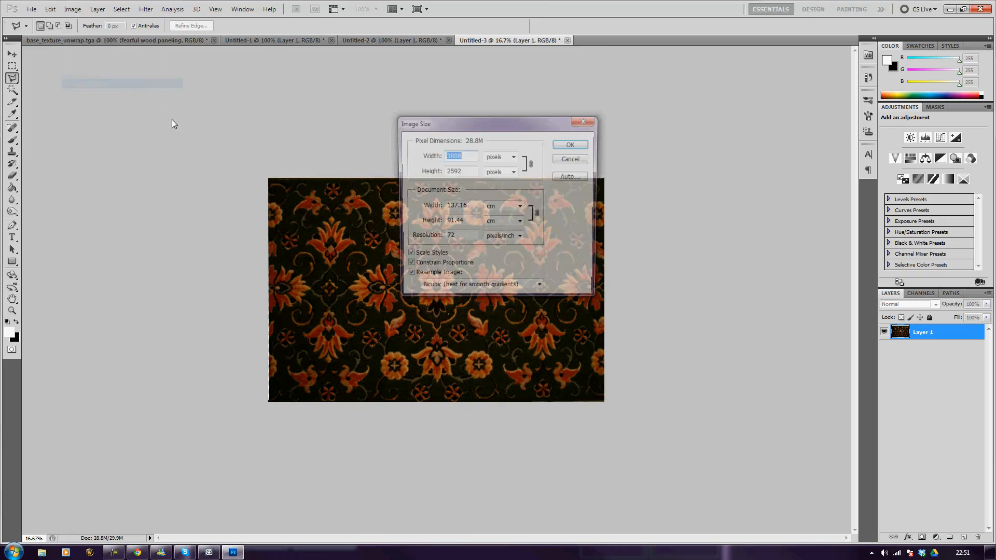
double_click(471, 174)
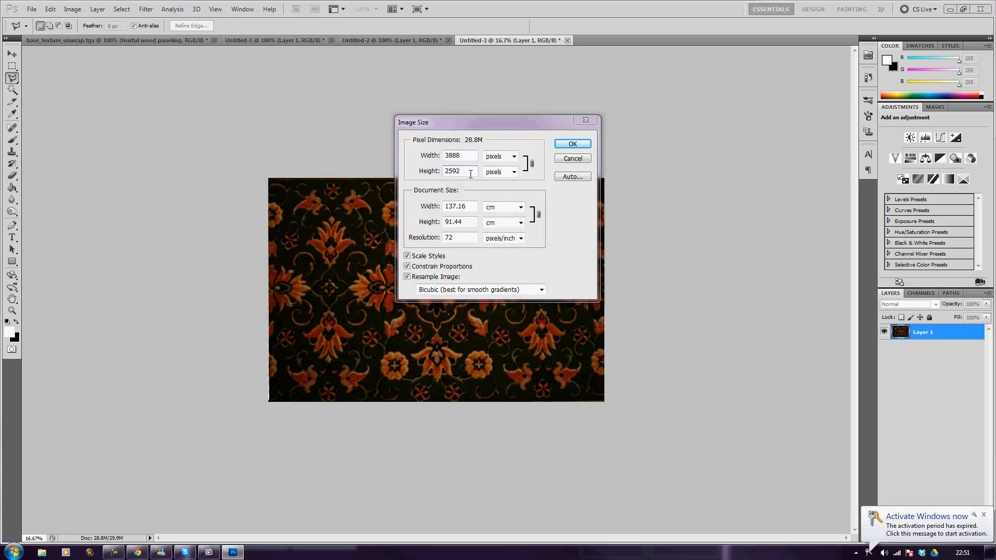
double_click(469, 172)
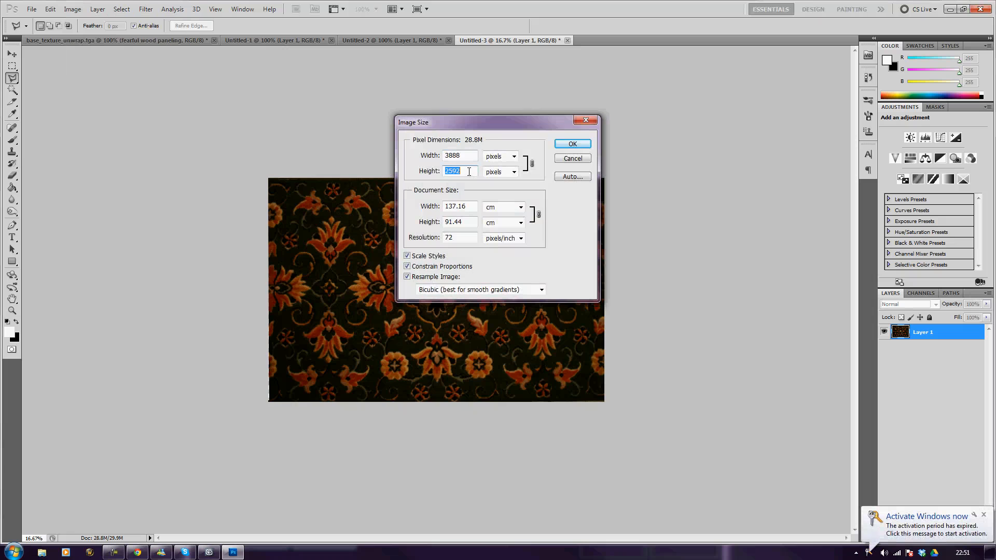
text(300)
key(Return)
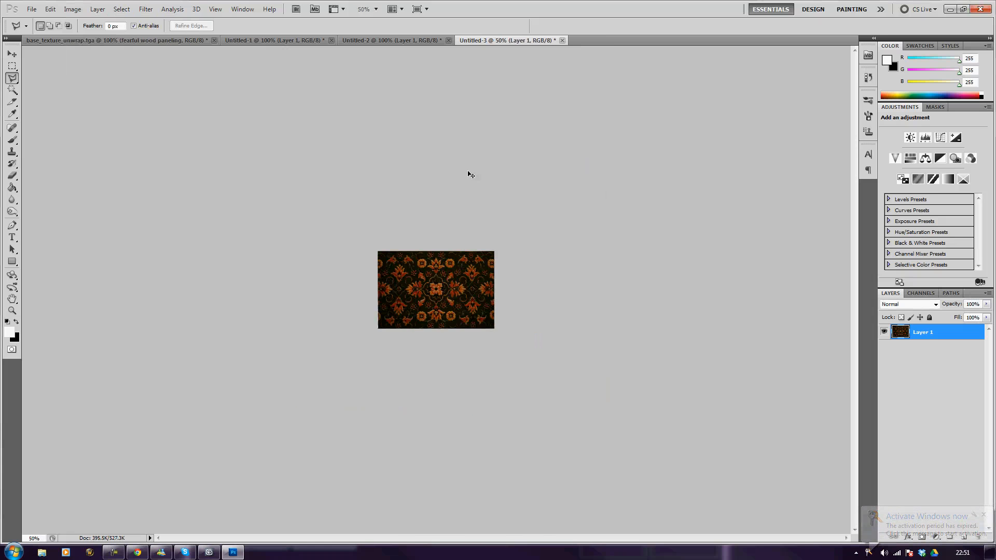
Step: Widen the canvas to 900 pixels, anchored at the middle left so that the extra space is added beside the carpet
key(ctrl+plus)
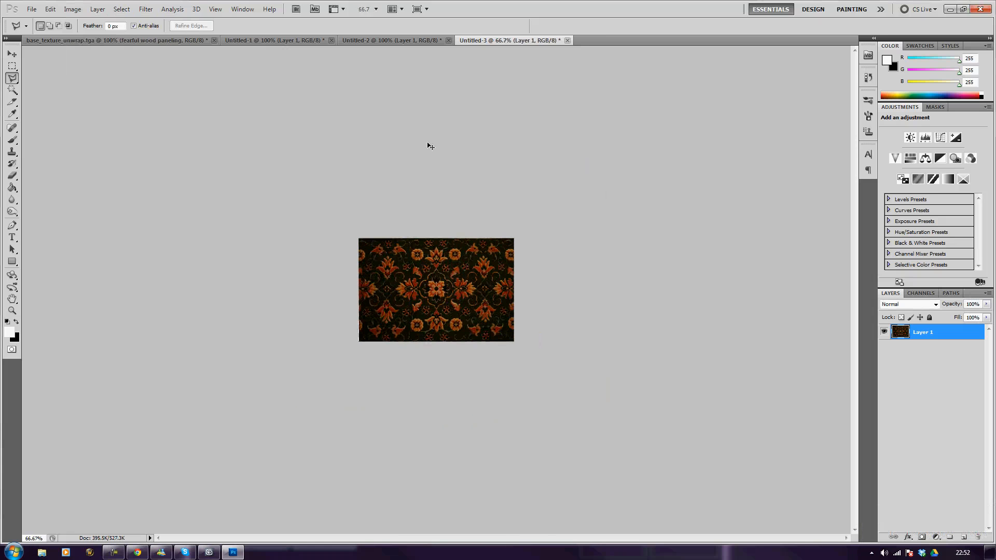
click(72, 10)
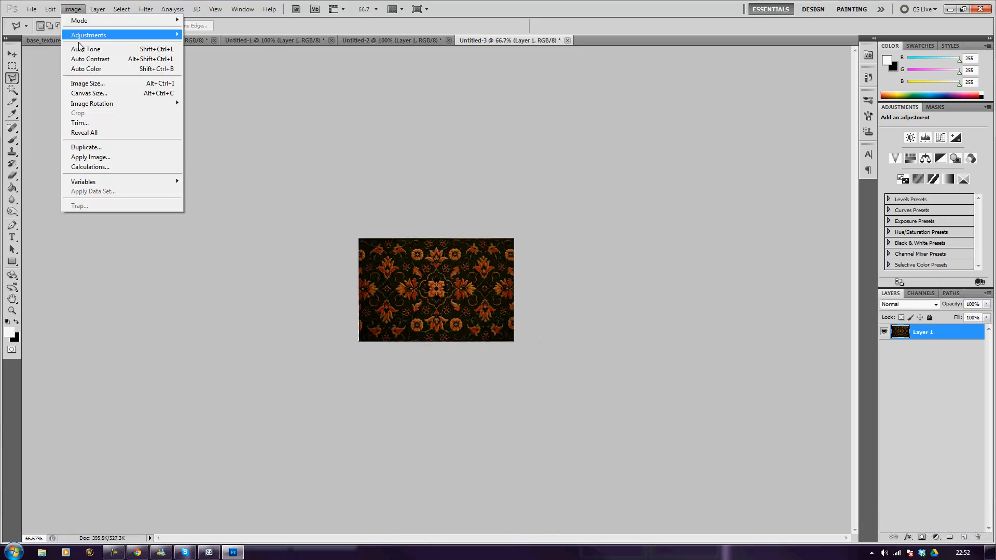
click(85, 95)
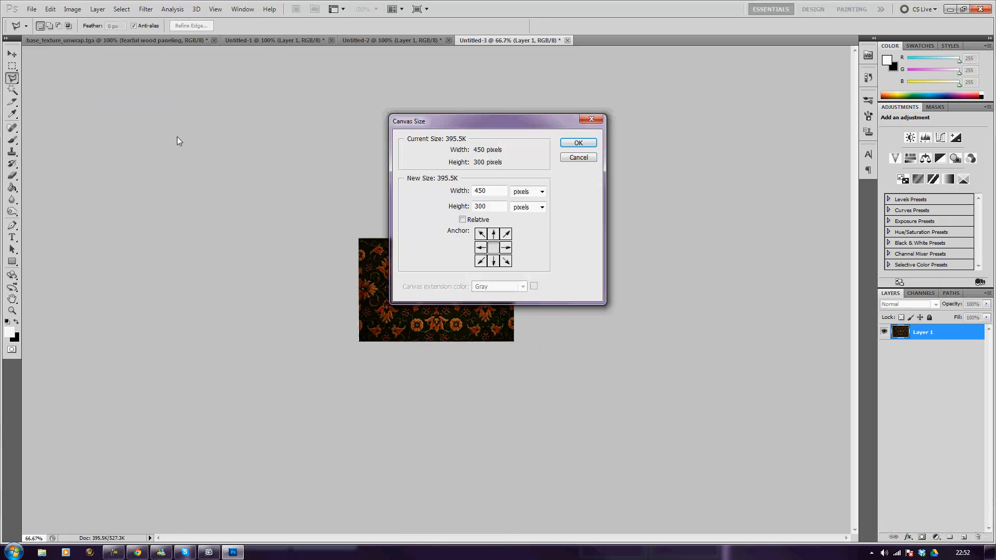
double_click(491, 194)
text(900)
click(481, 248)
click(578, 143)
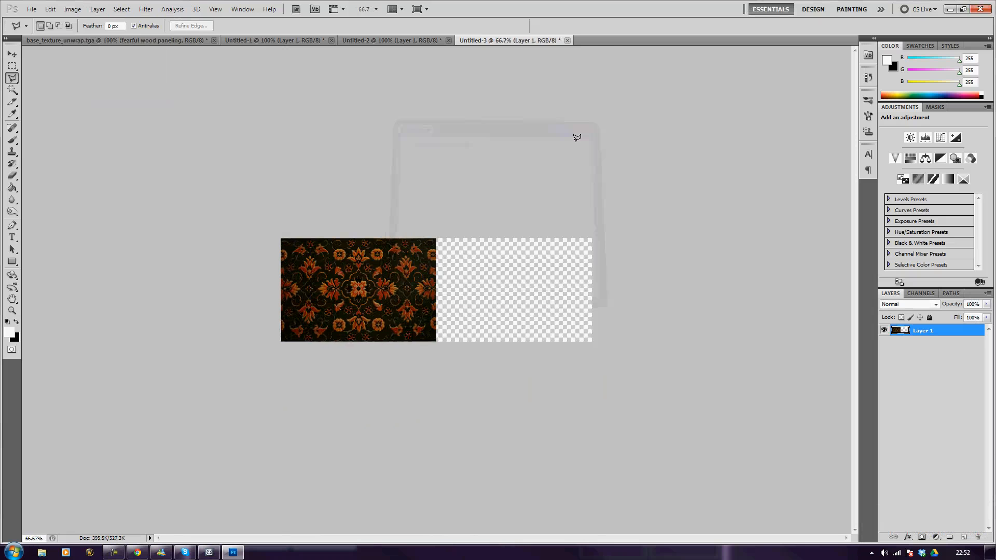
Step: Duplicate the carpet, place the copy against the original with a slight overlap to hide the seam, and merge both layers
key(ctrl+c)
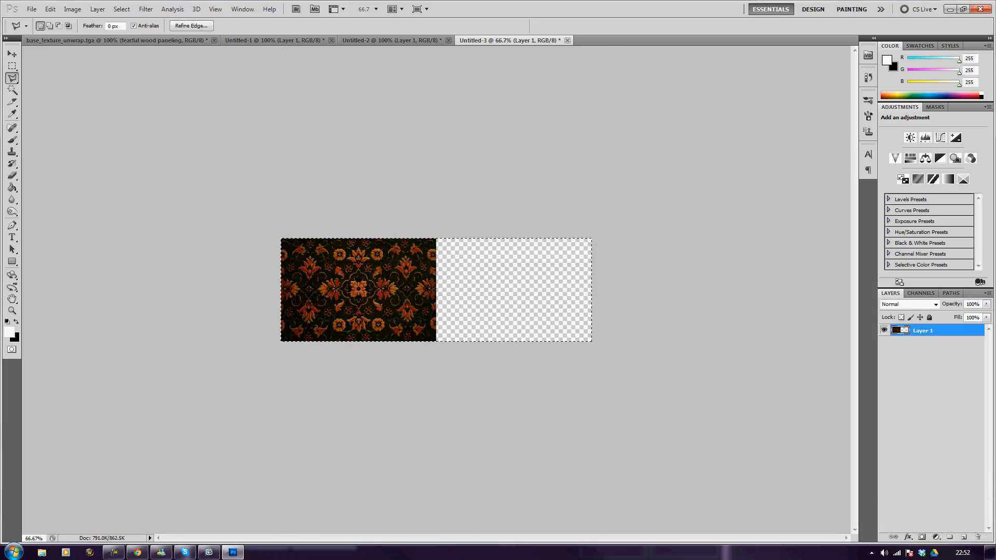
key(ctrl+v)
key(v)
drag(437, 311, 513, 315)
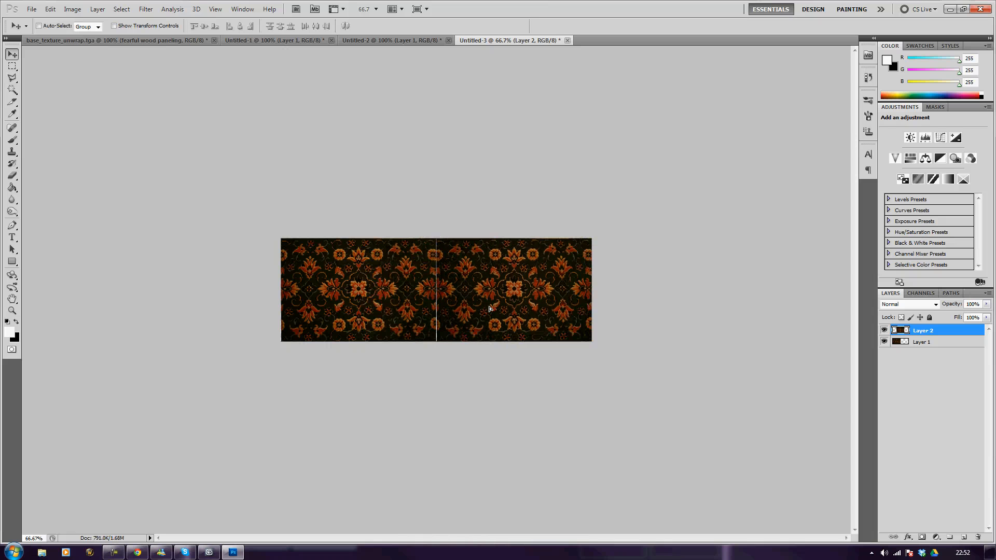
mouse_move(485, 307)
mouse_down()
mouse_move(465, 282)
mouse_move(484, 309)
mouse_up()
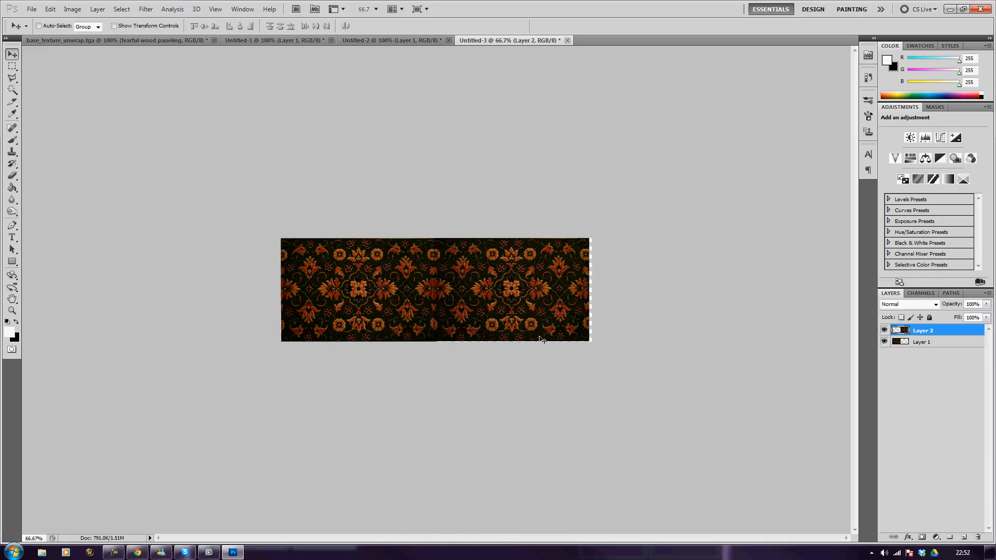
key(ctrl+e)
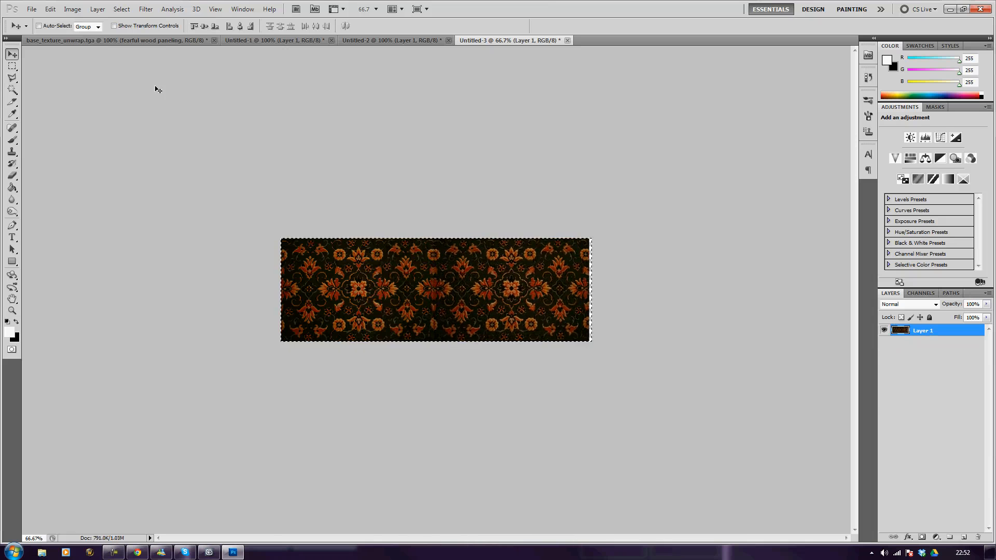
Step: Paste the doubled carpet into base_texture_unwrap.tga and align its lower-left corner with the floor outline below the wood paneling
click(81, 40)
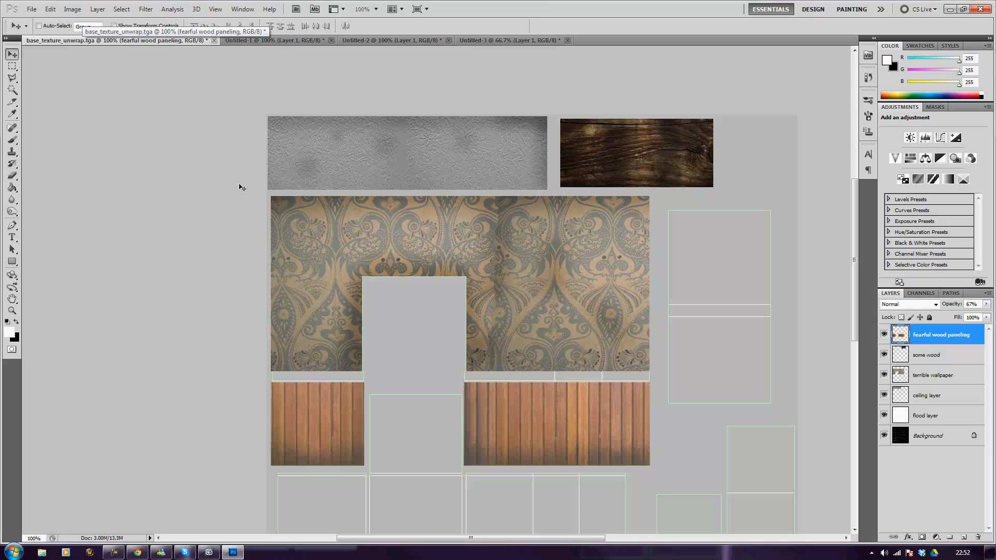
scroll(191, 327, down, 4)
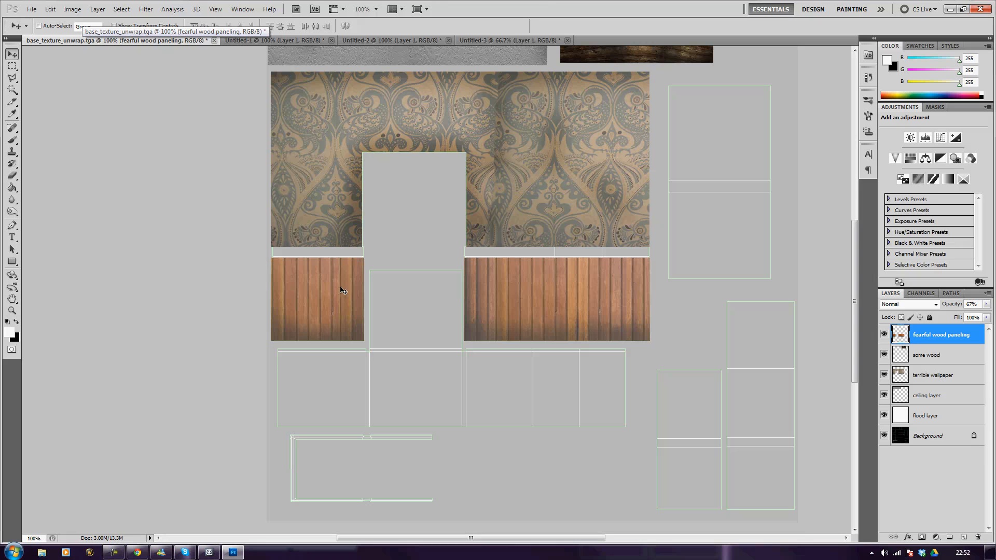
key(ctrl+v)
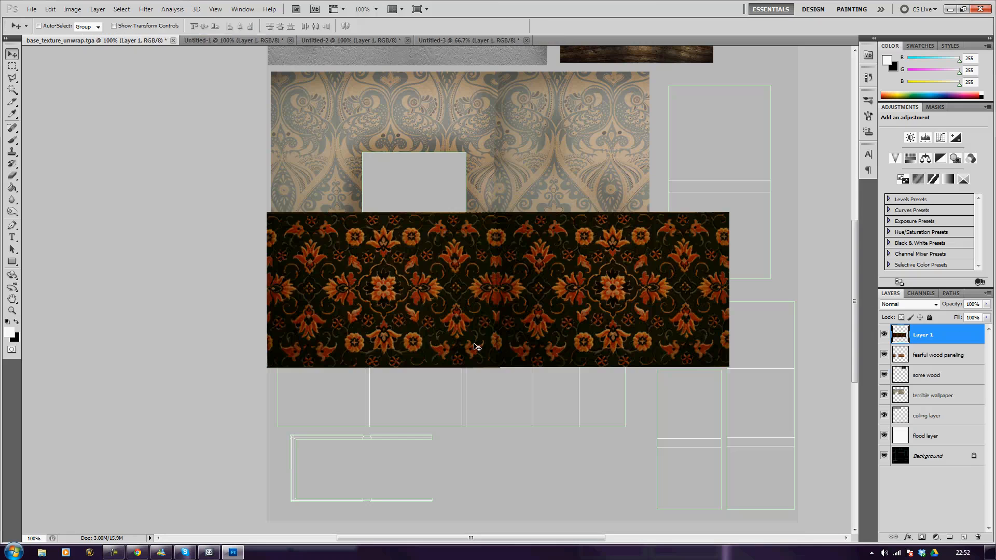
drag(470, 322, 477, 381)
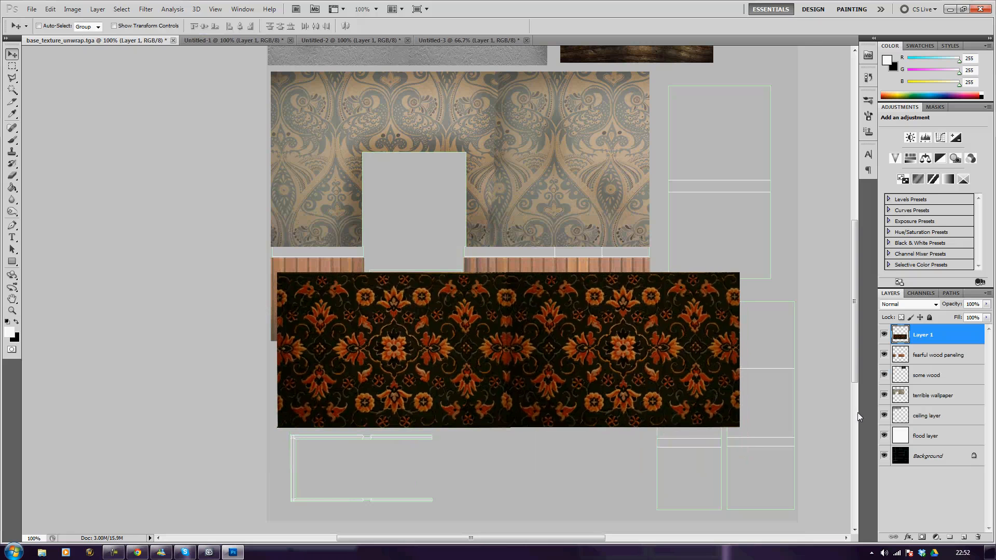
Step: Rename the pasted carpet layer "terrifying carpet" and lower its opacity to 62%
right_click(932, 337)
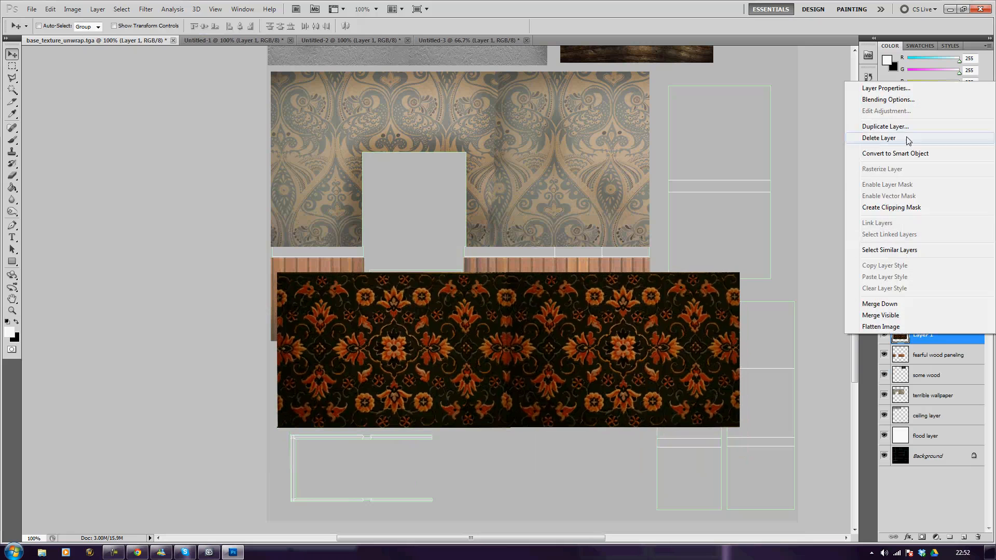
click(885, 89)
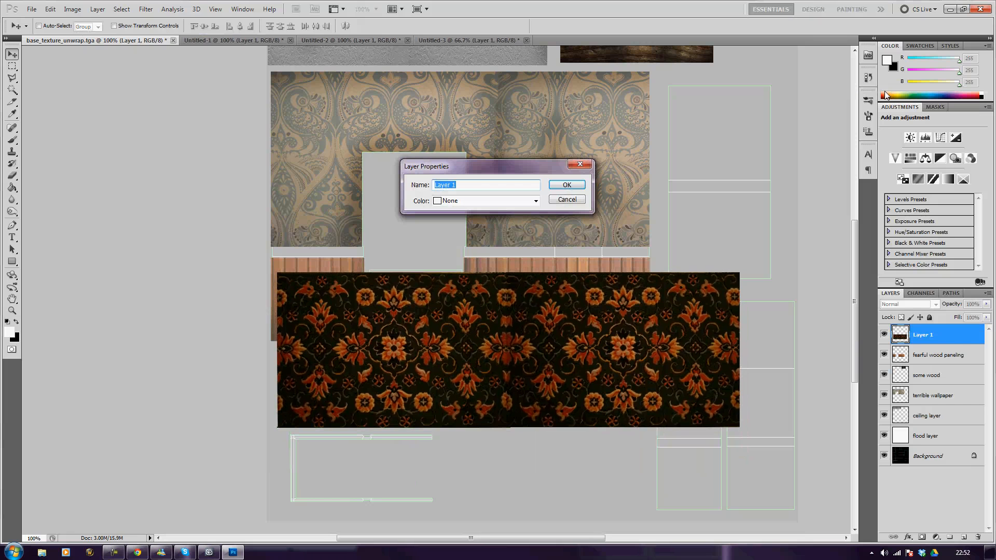
text(terrifying car)
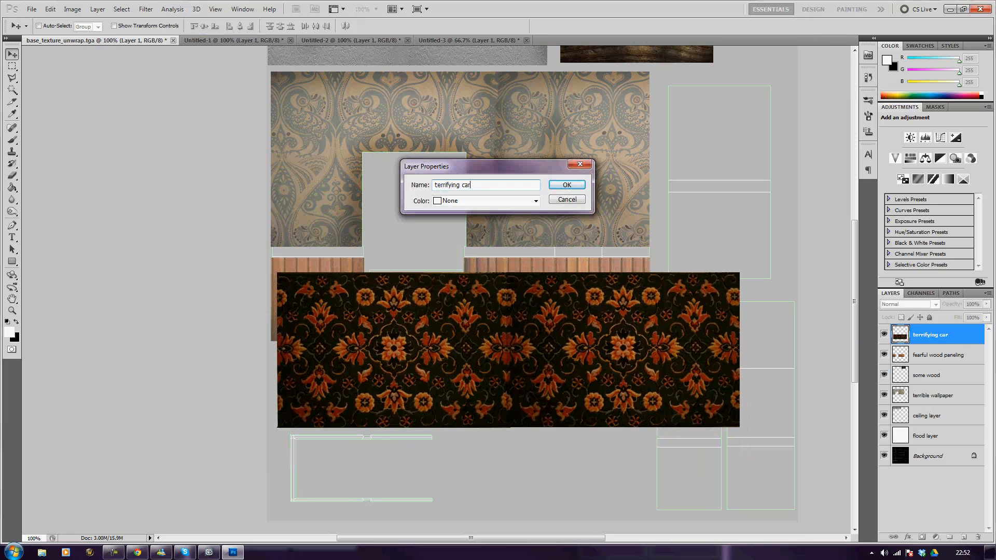
text(pet)
key(Return)
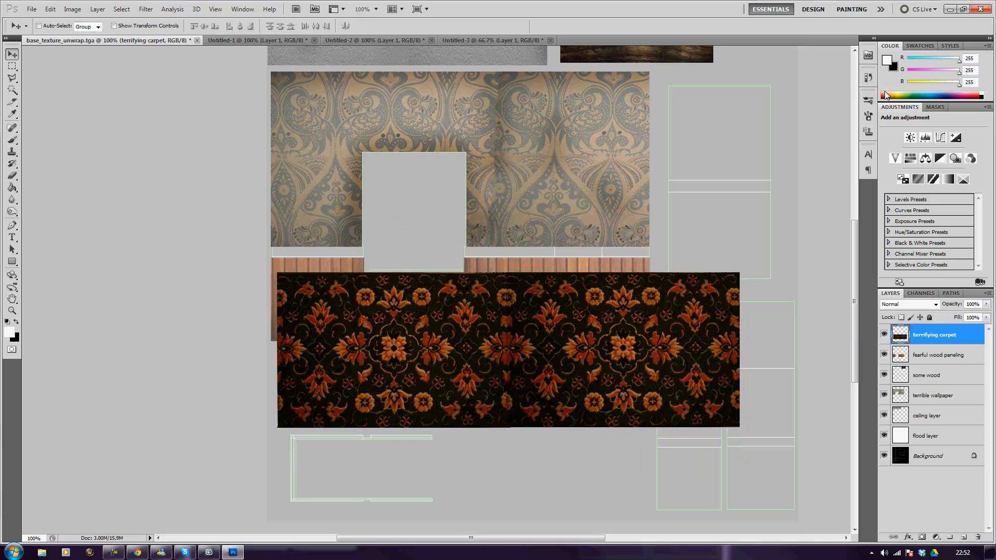
click(987, 305)
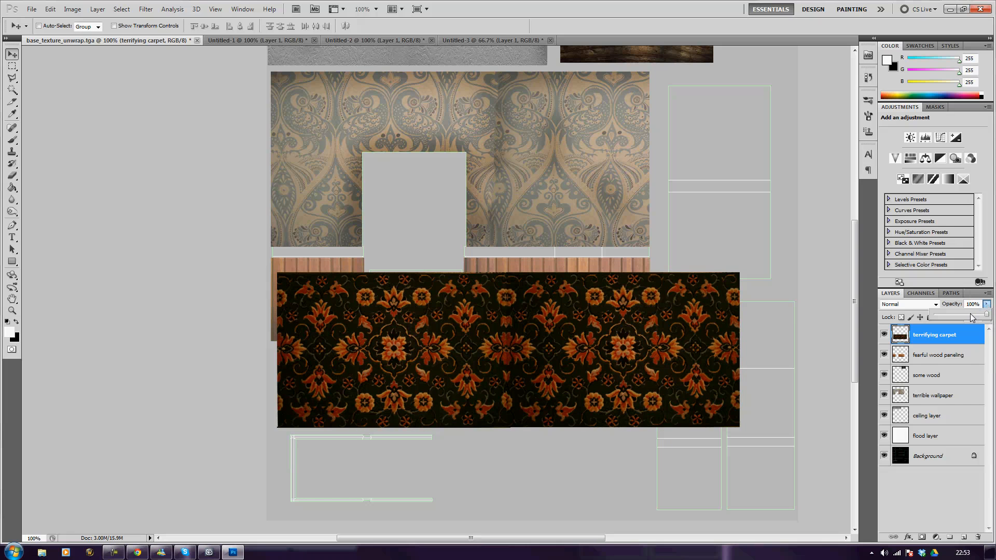
drag(972, 317, 967, 317)
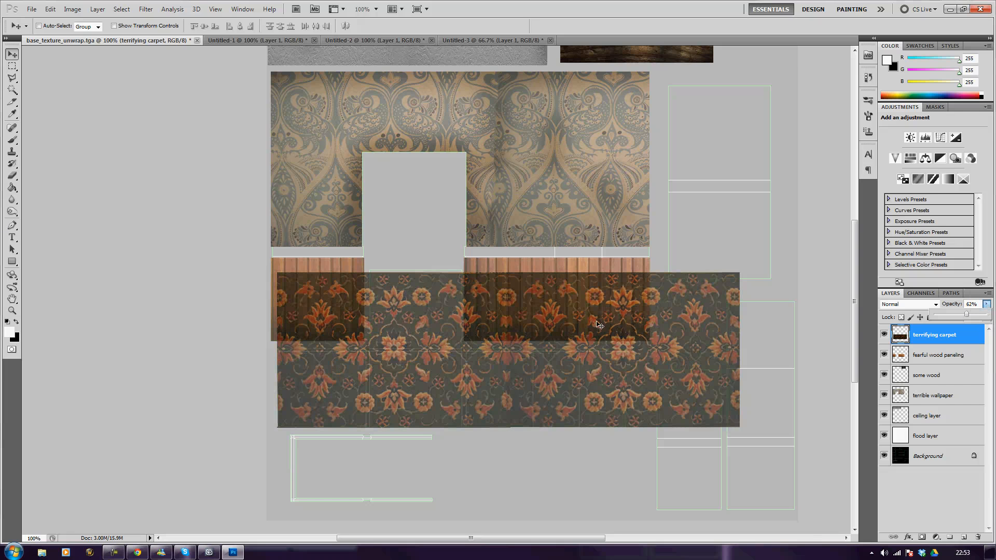
Step: Trim the carpet to the floor outline by deleting the parts over both wood panels and beyond the outline's end, and set its opacity to 100%
click(12, 67)
drag(564, 238, 368, 349)
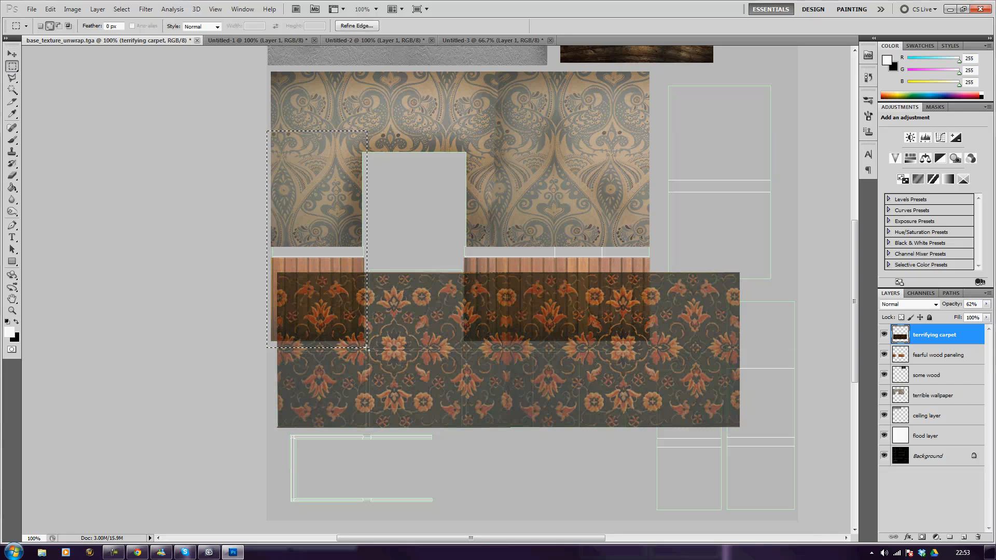
key(Delete)
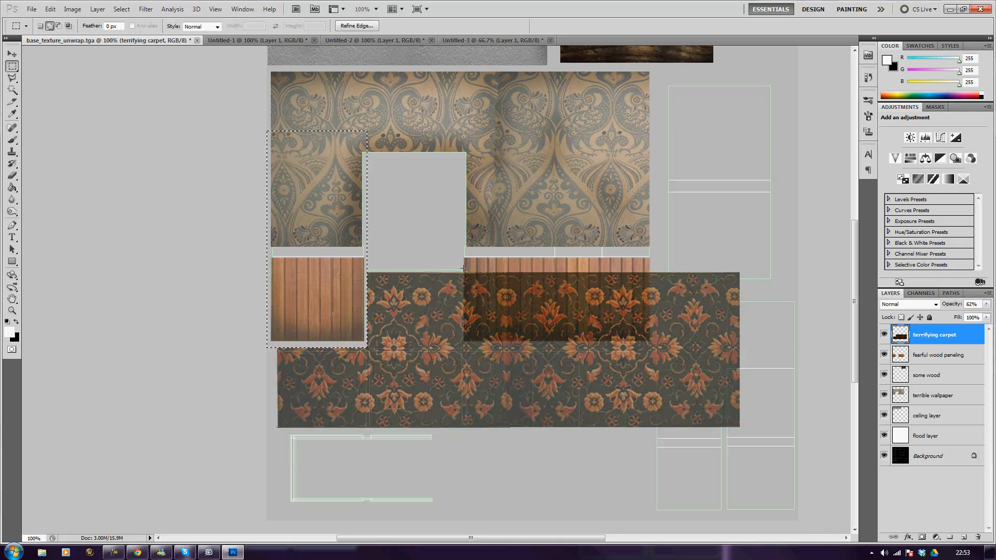
drag(463, 269, 725, 348)
key(Delete)
drag(750, 237, 627, 442)
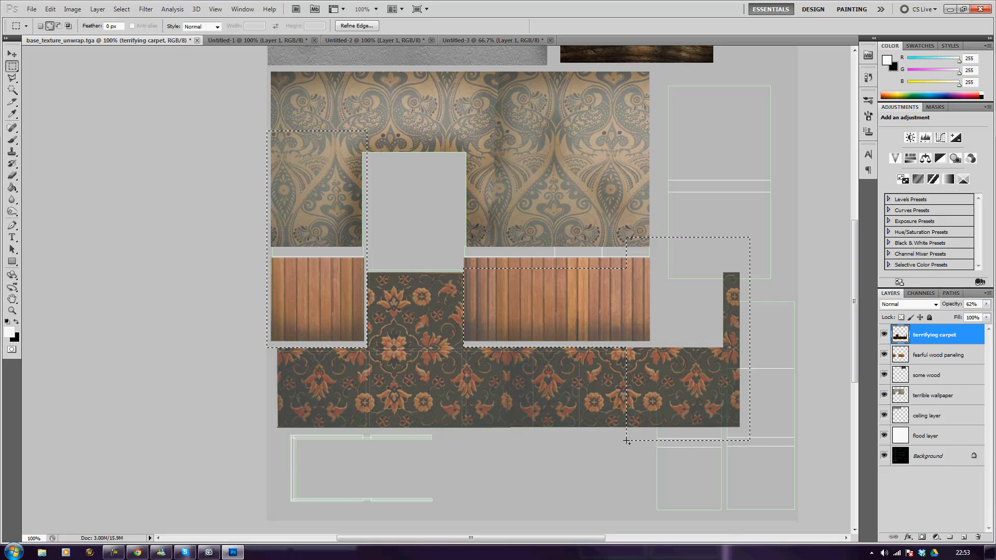
key(Delete)
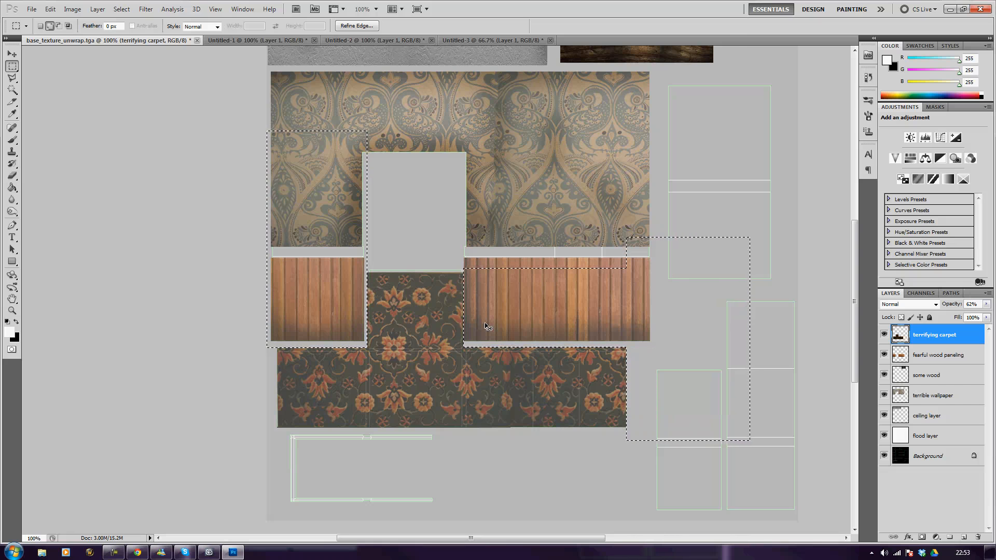
key(ctrl+d)
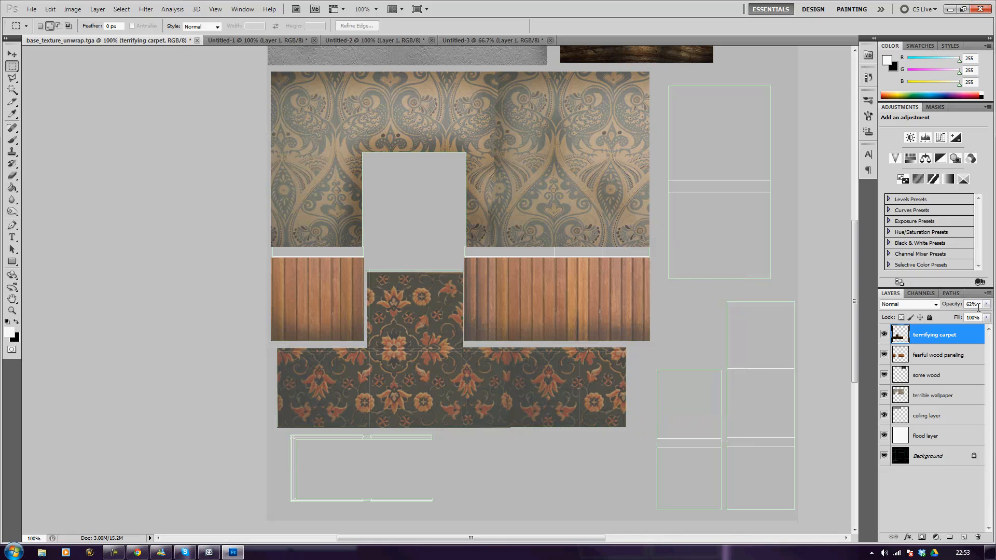
drag(985, 305, 992, 314)
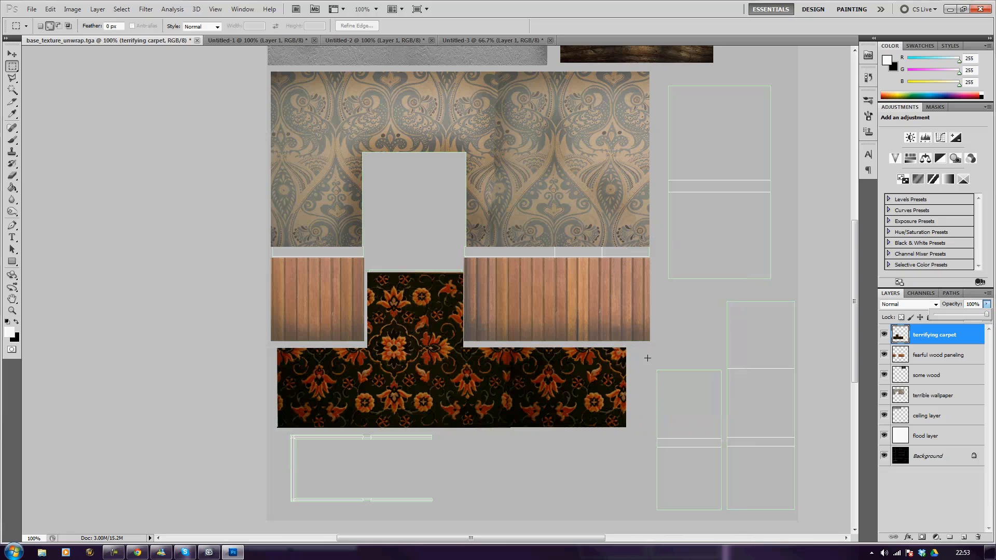
Step: Copy a thin strip of the carpet's upper edge onto its own layer, shift it up to the floor outline, and merge it into the terrifying carpet layer
key(ctrl+plus)
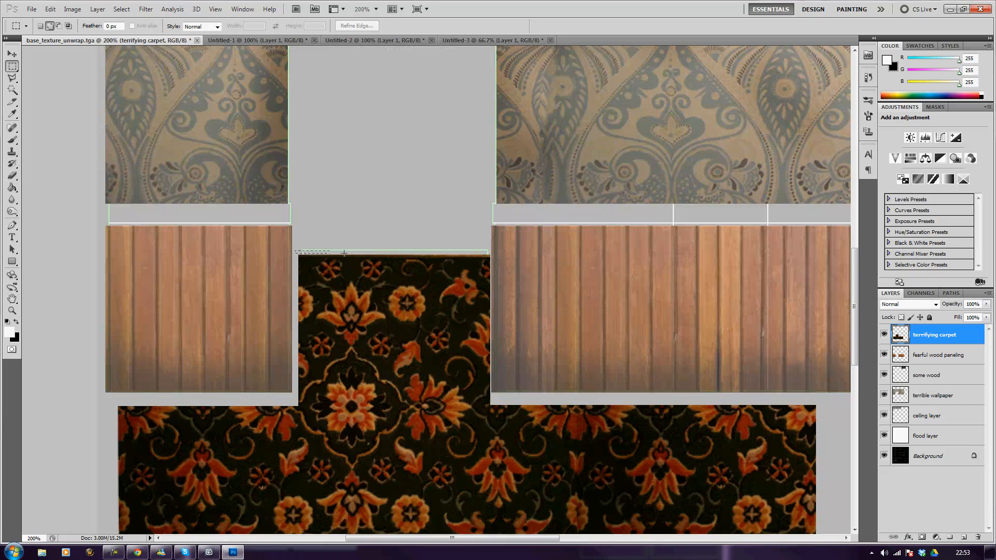
drag(344, 253, 491, 264)
key(ctrl+j)
key(v)
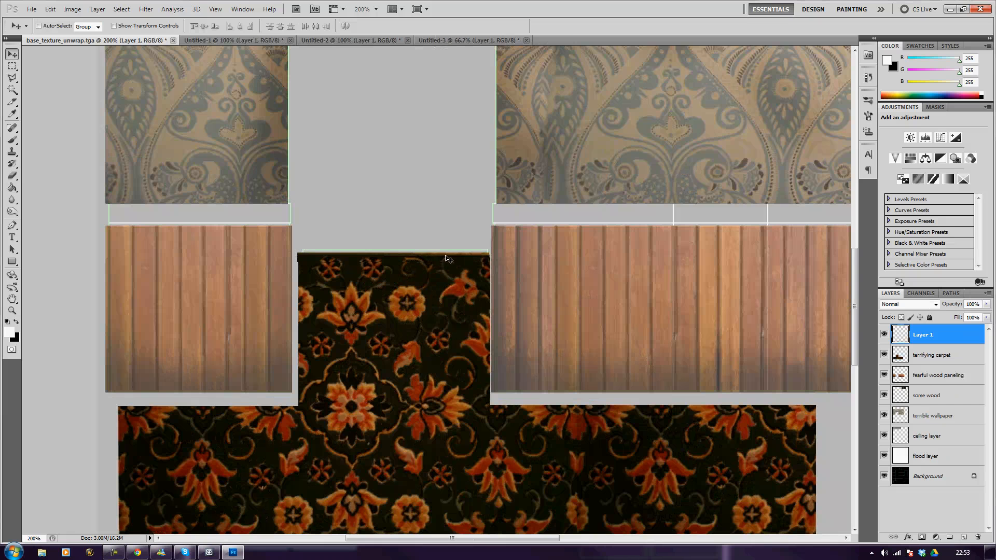
drag(448, 259, 446, 257)
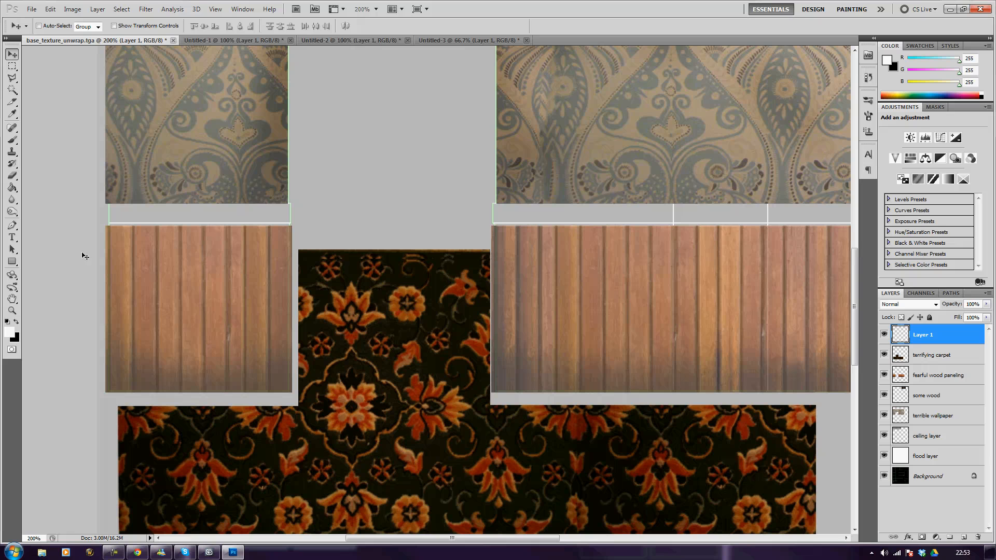
click(12, 199)
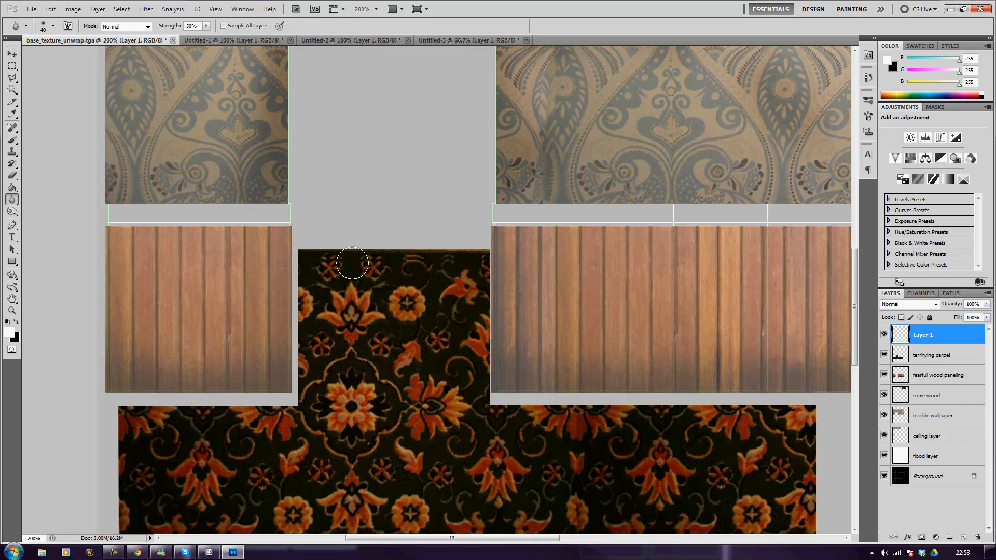
key(bracketleft)
key(bracketleft)
key(bracketleft)
key(Delete)
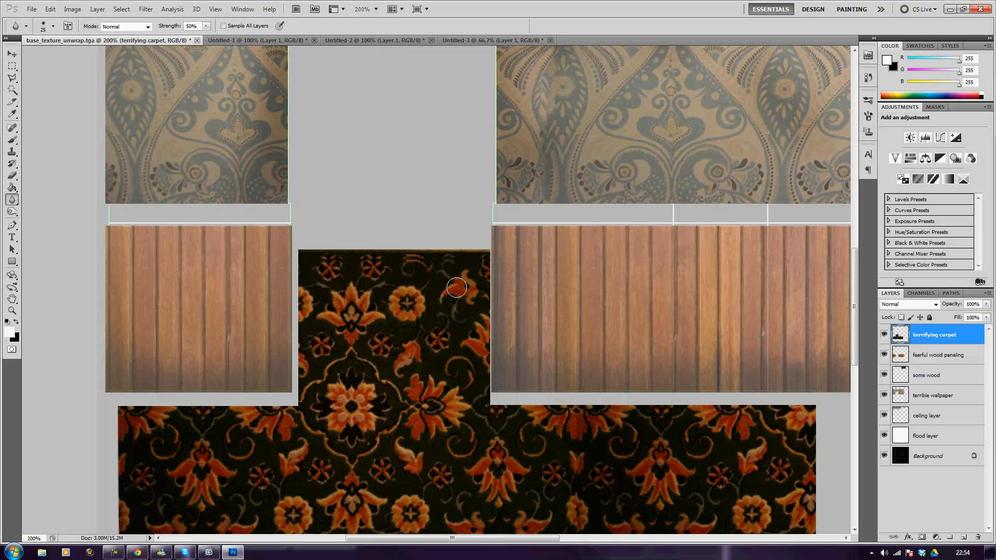
Step: Darken the carpet's edges and pattern using the Burn tool with Midtones range and 50% exposure
key(bracketleft)
key(bracketleft)
key(bracketleft)
click(11, 211)
mouse_move(297, 242)
mouse_down()
mouse_move(491, 249)
mouse_move(330, 245)
mouse_move(464, 263)
mouse_move(425, 246)
mouse_up()
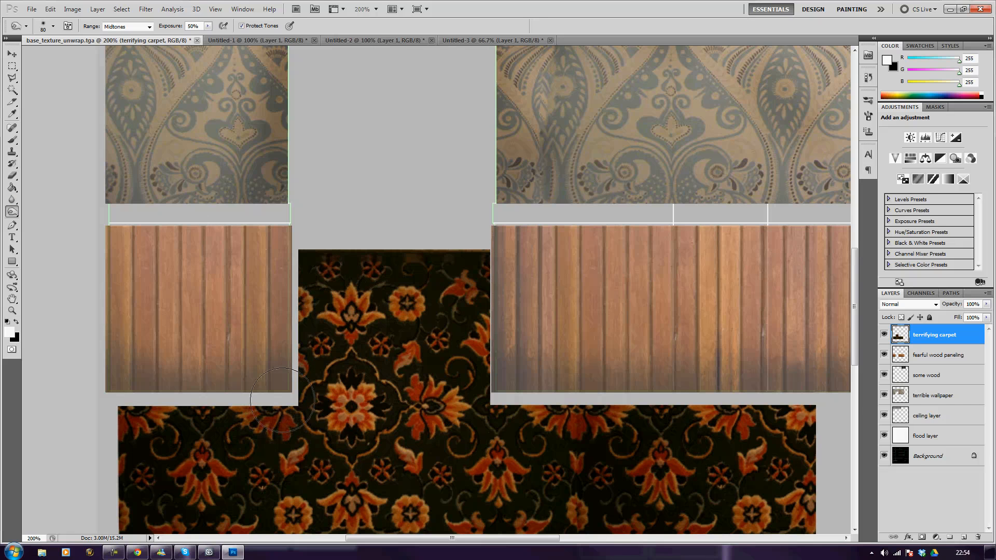
mouse_move(87, 393)
mouse_down()
mouse_move(156, 414)
mouse_move(107, 406)
mouse_move(519, 410)
mouse_up()
ctrl+scroll(363, 291, down, 11)
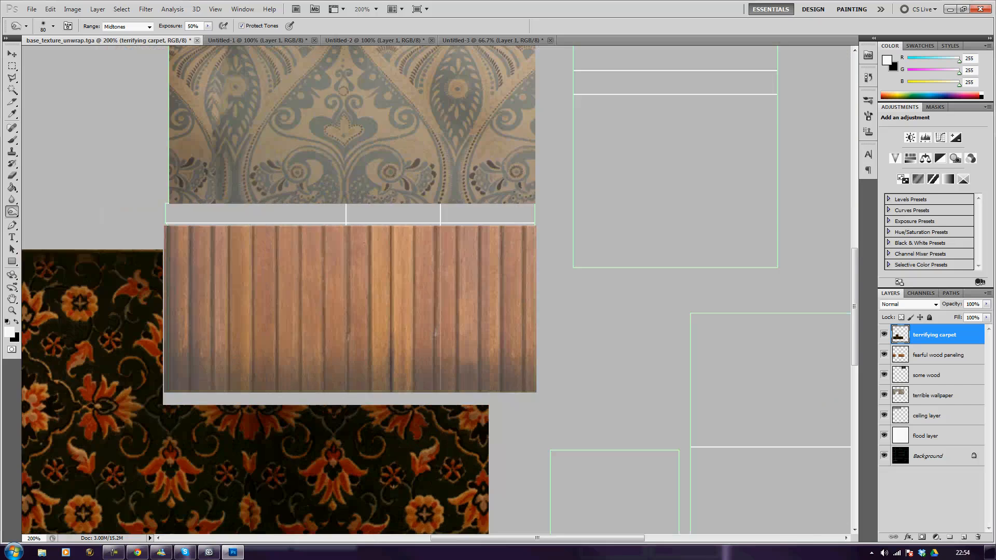
scroll(335, 280, down, 1)
key(ctrl+minus)
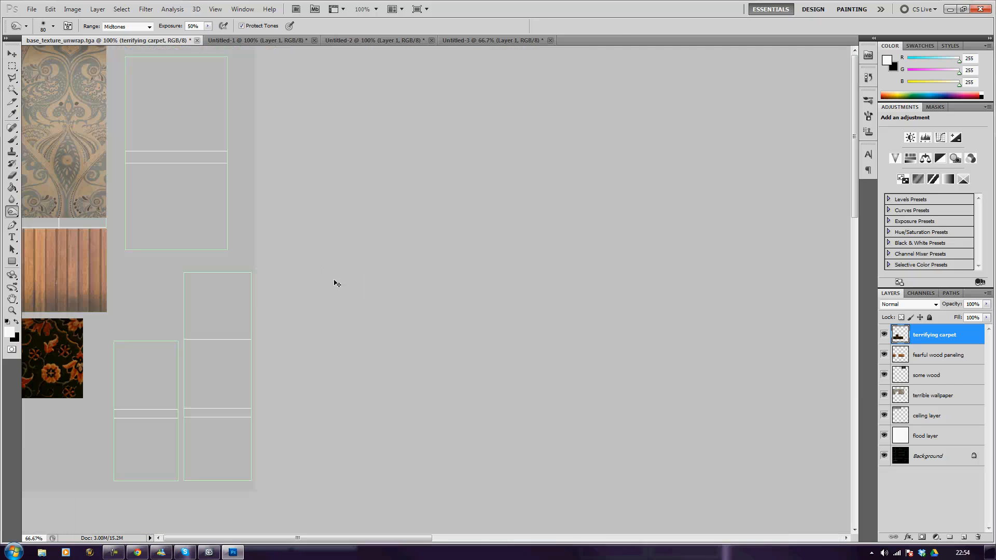
key(ctrl+minus)
key(ctrl+plus)
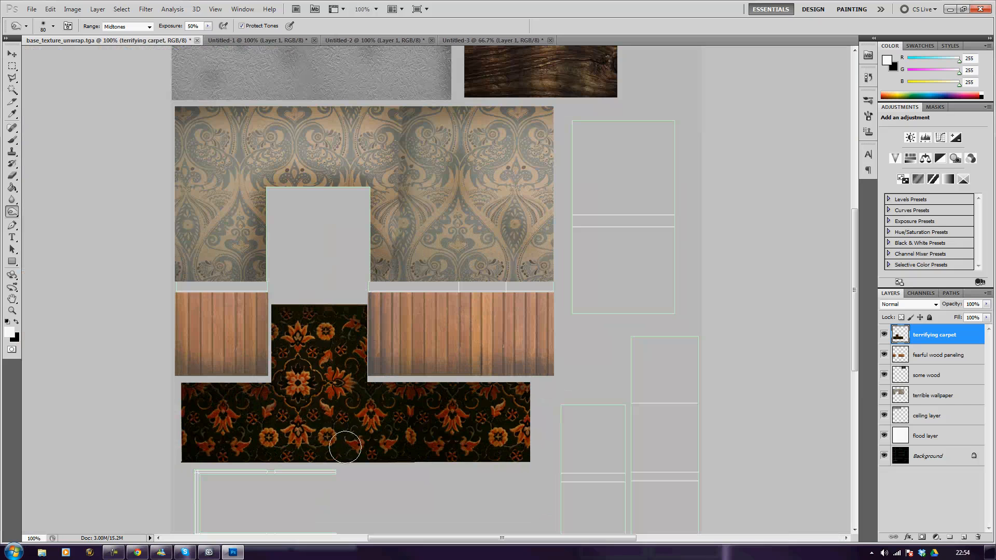
drag(305, 419, 295, 432)
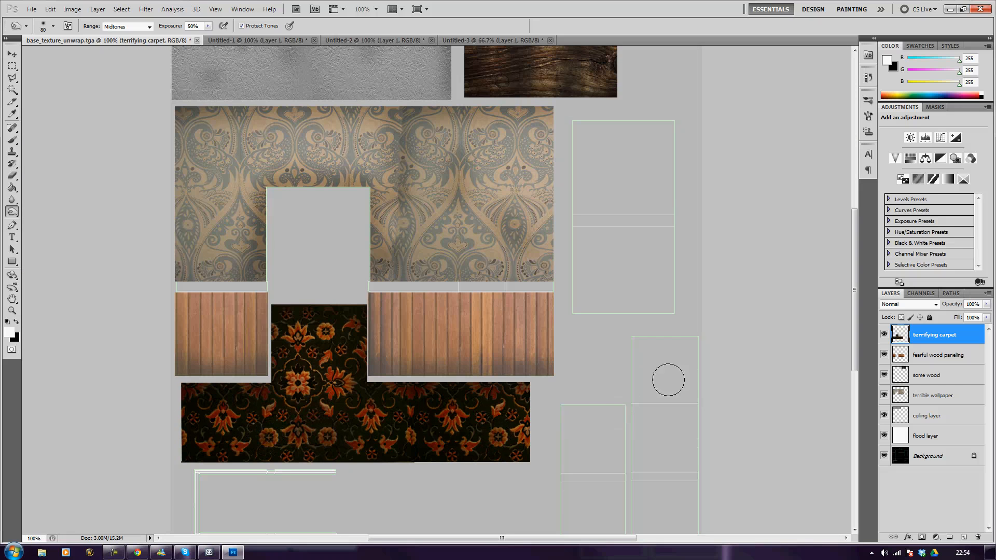
Step: Copy the wallpaper section above the door opening from the terrible wallpaper layer into a new transparent 200 × 155 pixel document
scroll(676, 394, down, 2)
scroll(675, 391, up, 4)
scroll(676, 391, up, 1)
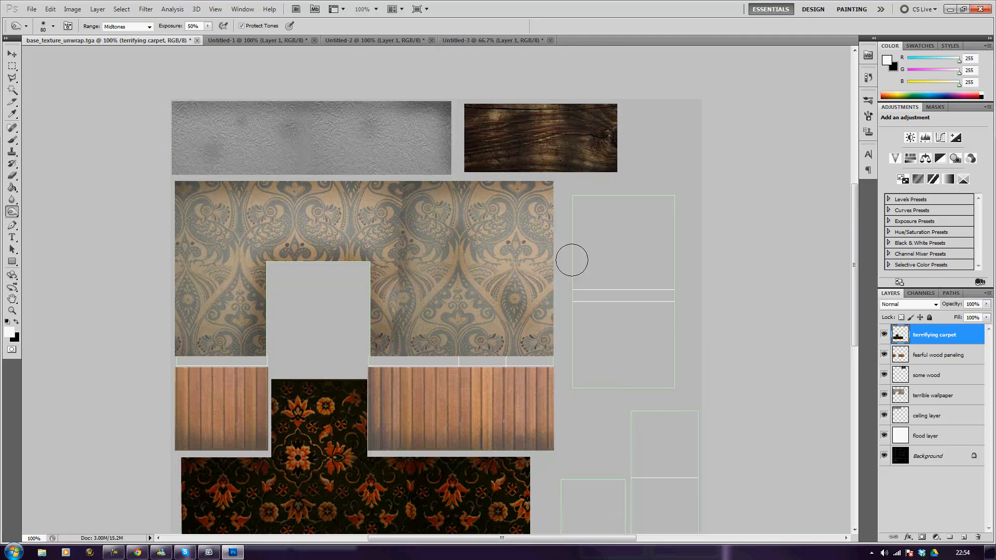
scroll(588, 228, down, 2)
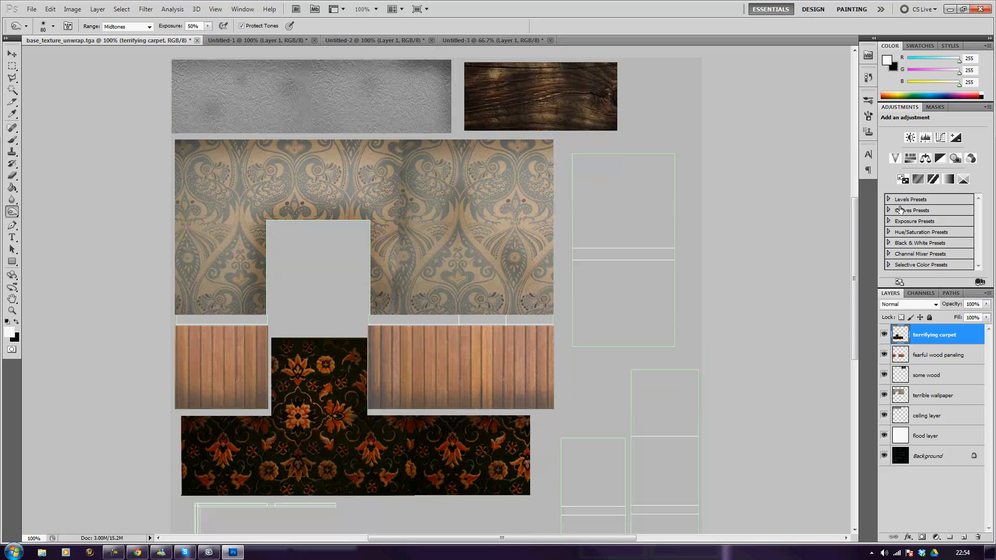
click(924, 396)
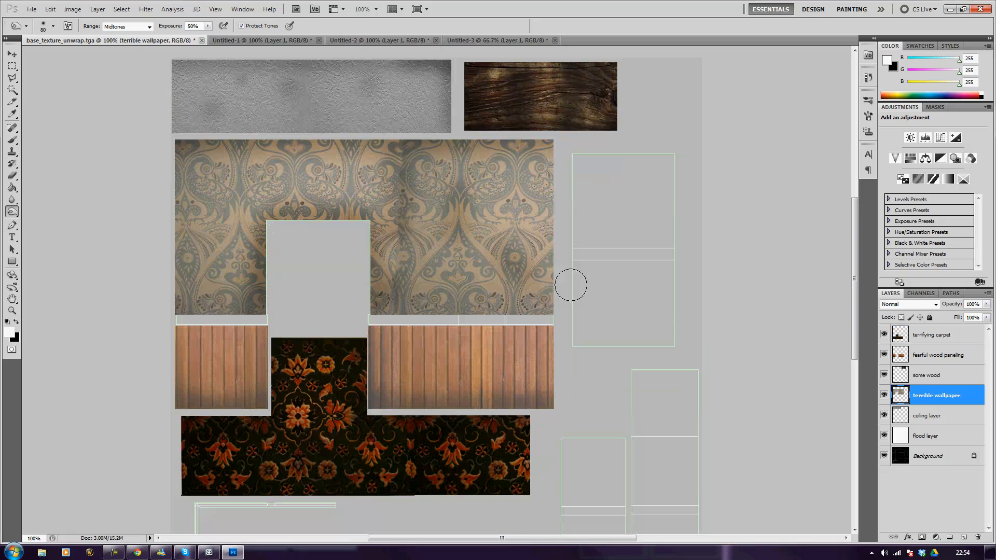
key(m)
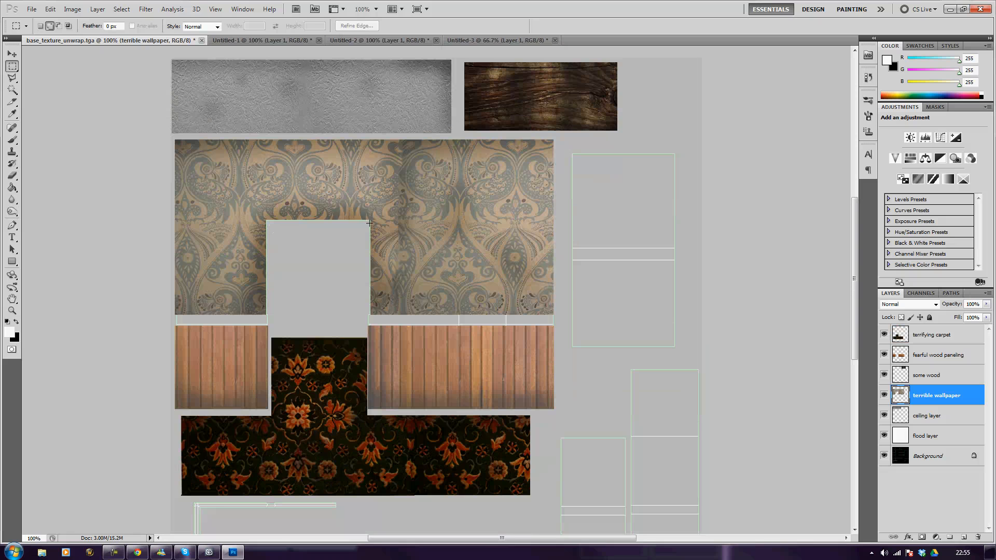
drag(270, 127, 266, 128)
key(ctrl+a)
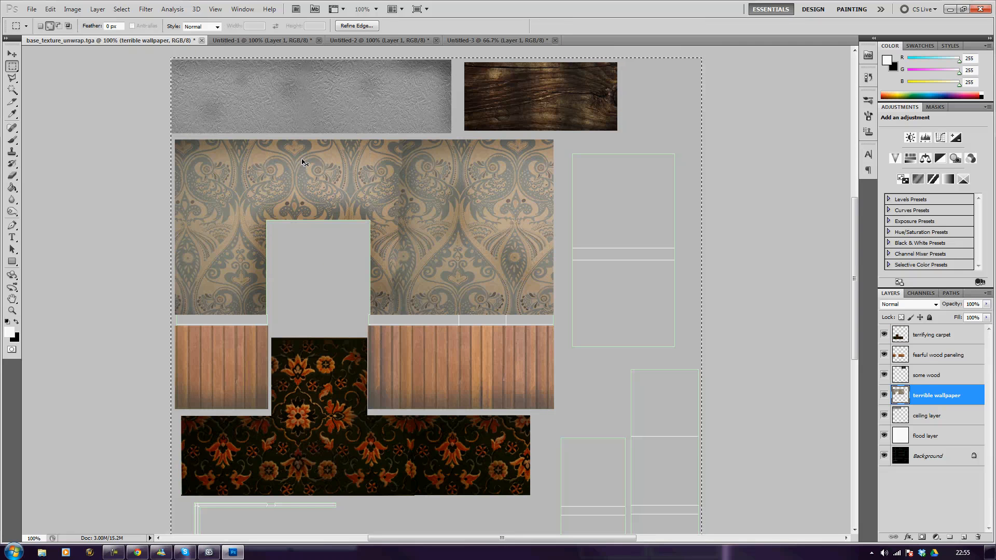
key(ctrl+z)
click(32, 9)
click(37, 26)
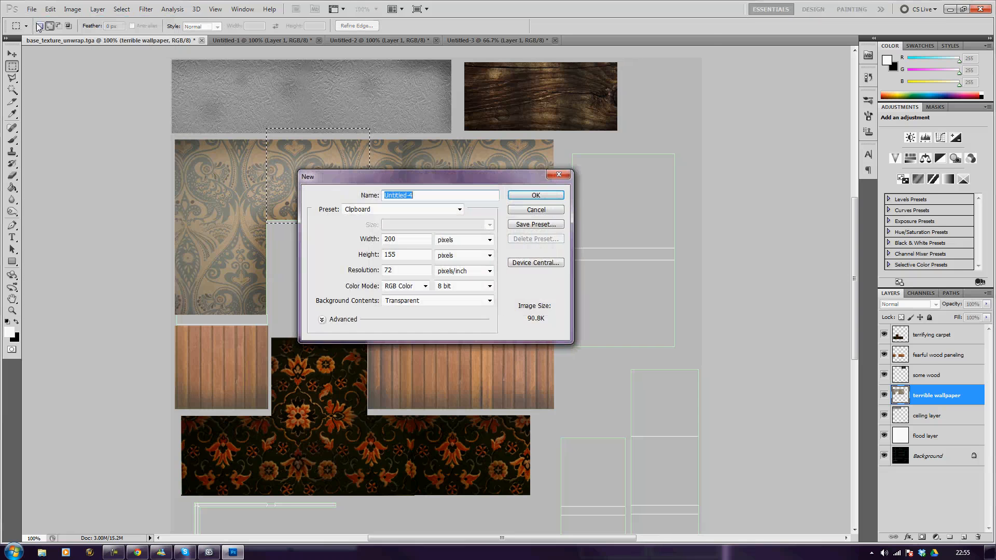
key(Return)
key(ctrl+v)
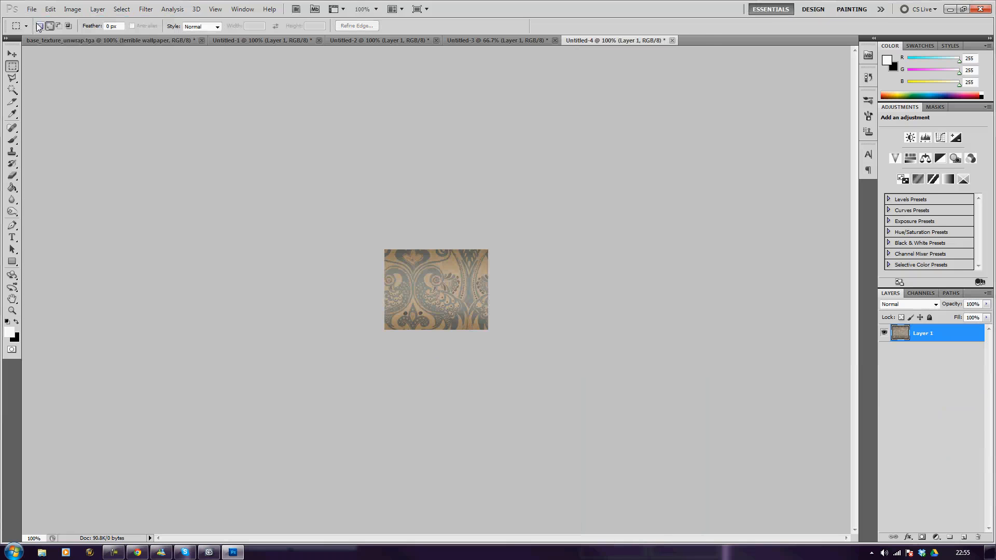
Step: Rotate the wallpaper document 90° clockwise and select the whole image for copying
click(71, 9)
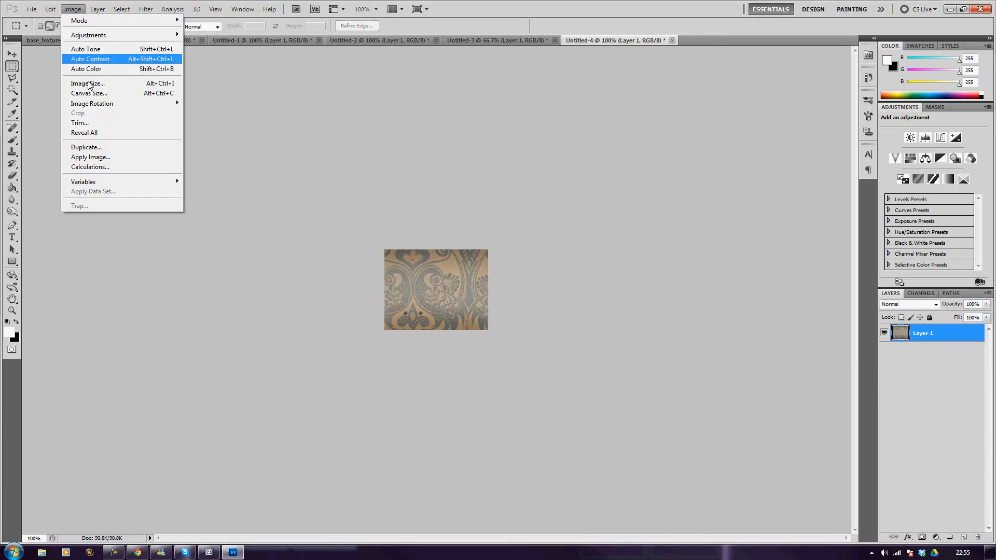
mouse_move(123, 106)
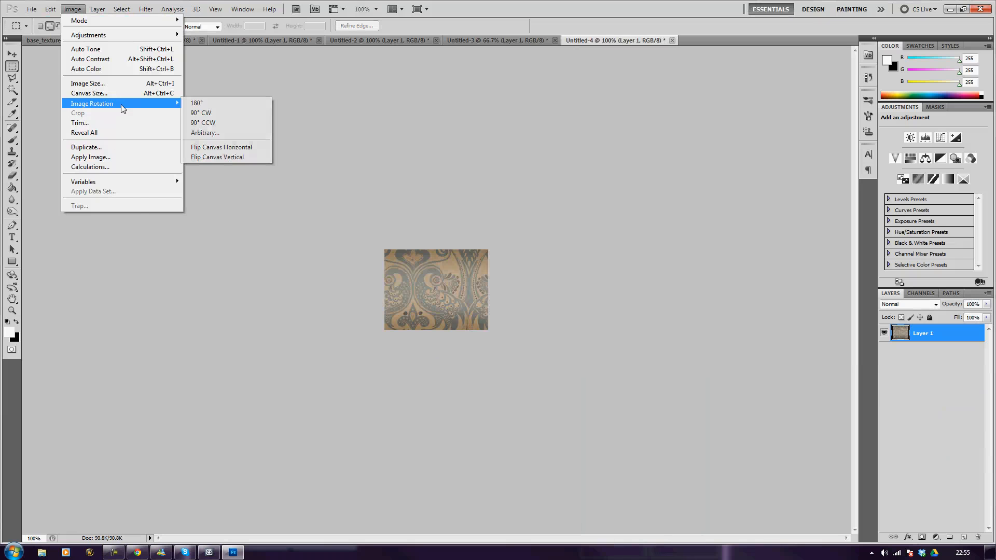
click(199, 112)
key(ctrl+a)
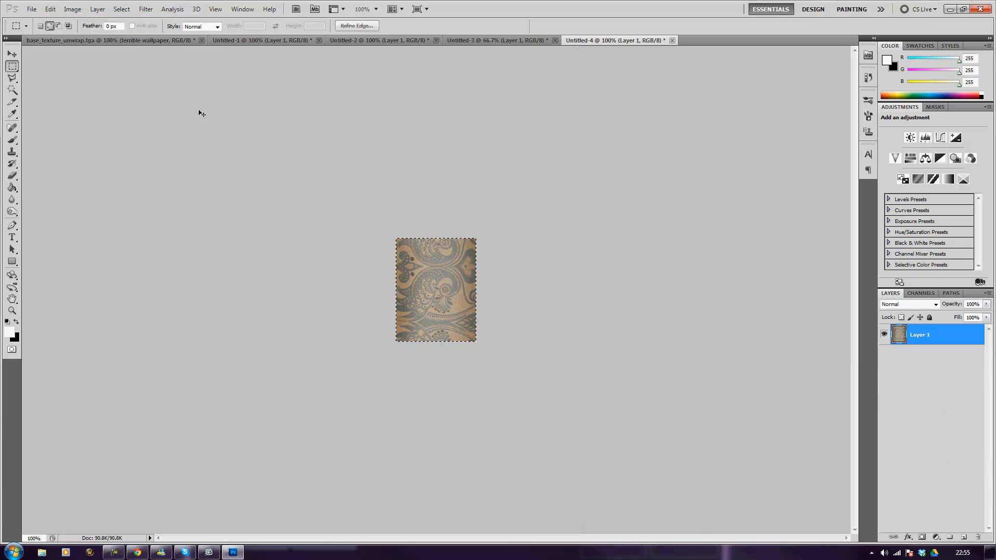
Step: Paste the rotated wallpaper into base_texture_unwrap.tga and place it over the upper section of the tall UV outline beside the carpet
click(99, 39)
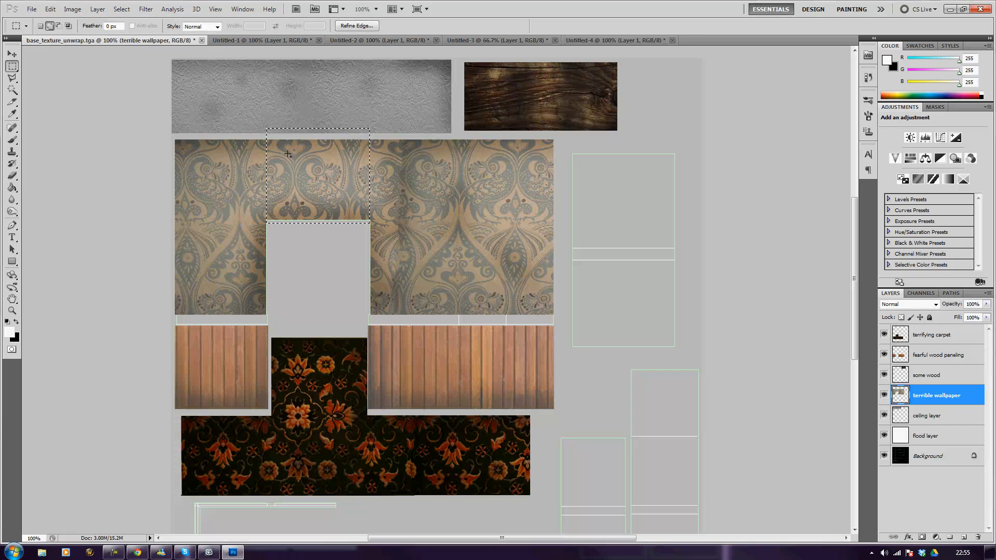
scroll(746, 389, down, 2)
scroll(746, 388, down, 1)
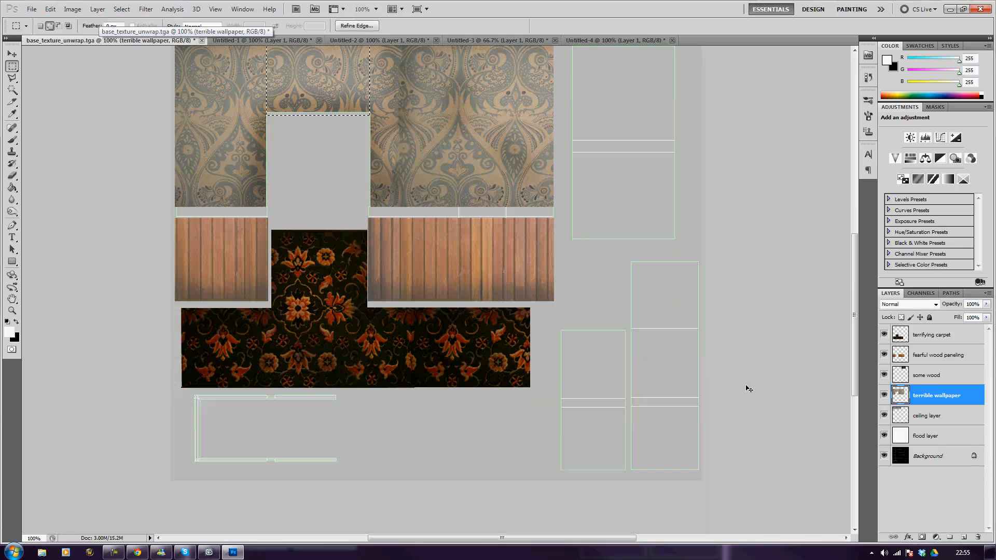
key(ctrl+v)
key(v)
drag(330, 100, 662, 296)
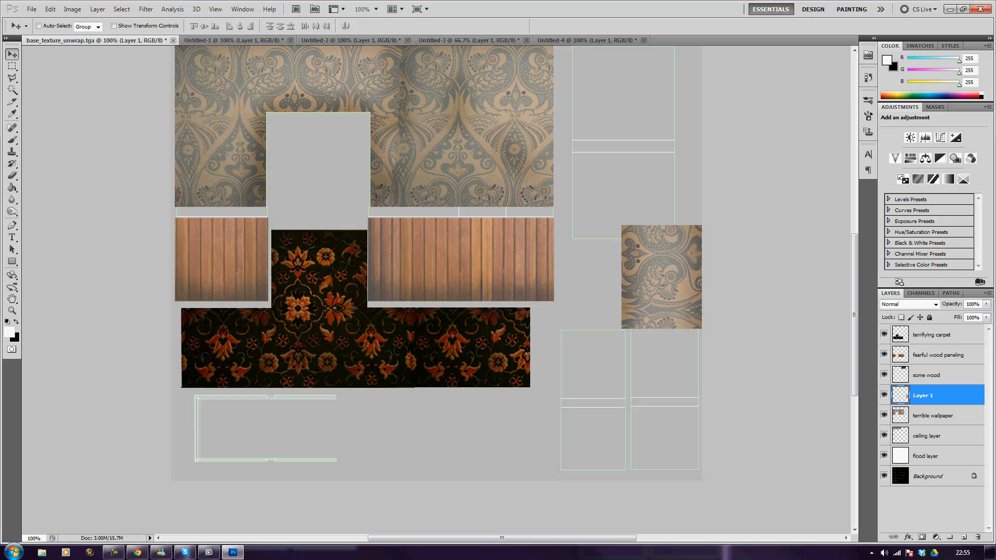
Step: Reduce Layer 1's opacity to 70% and trim its wallpaper patch to the small upper outline beside the paneling
click(987, 304)
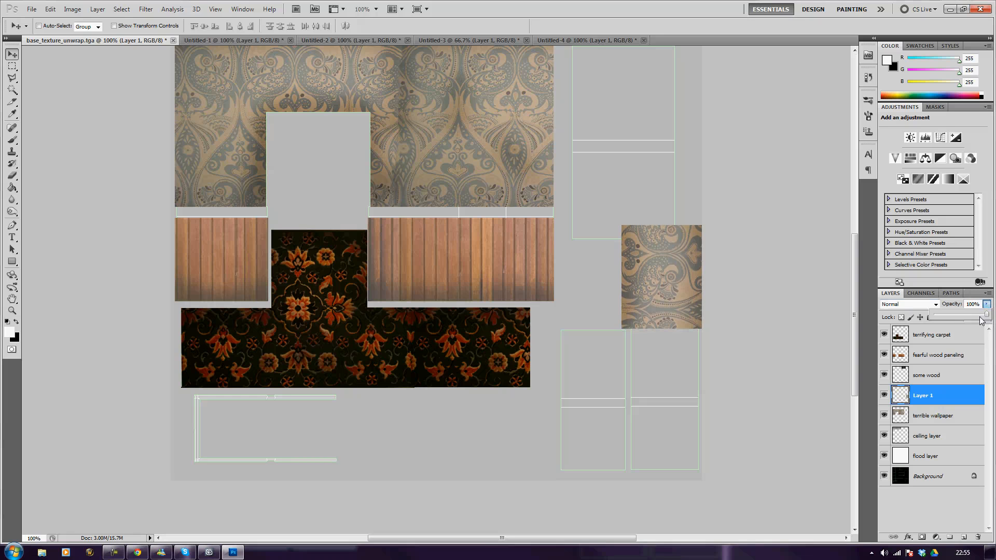
drag(982, 315, 970, 315)
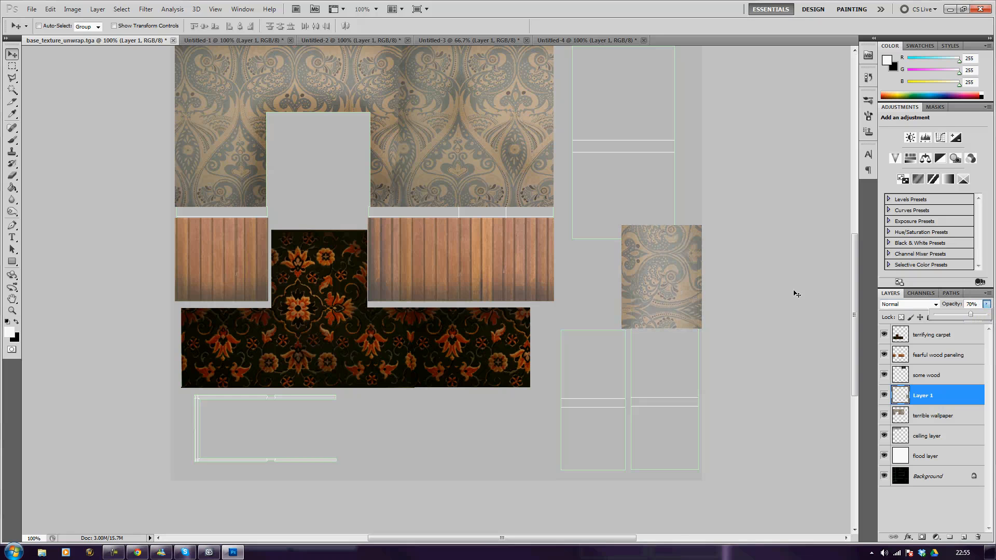
key(m)
drag(702, 331, 698, 196)
key(Delete)
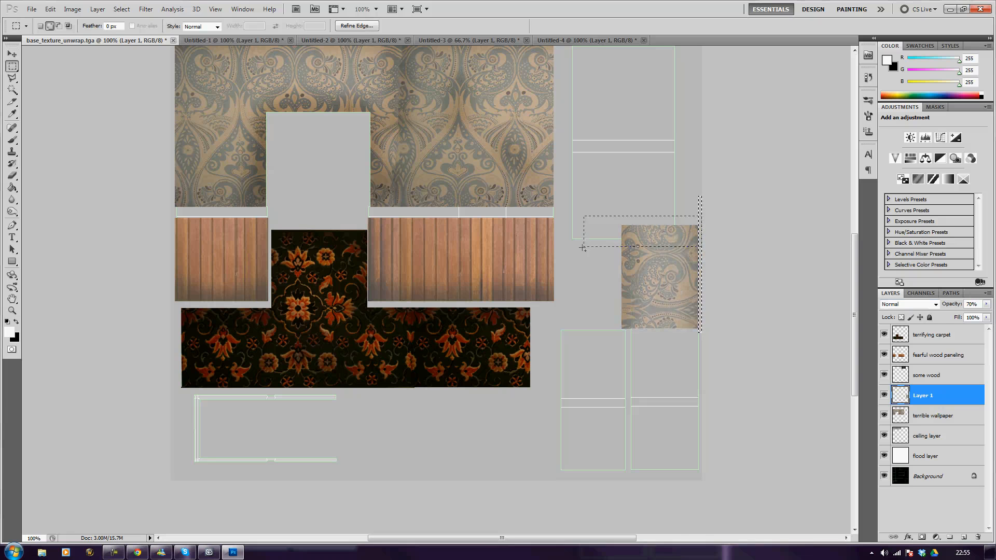
shift+drag(583, 247, 580, 262)
key(Delete)
shift+drag(618, 319, 630, 358)
key(Delete)
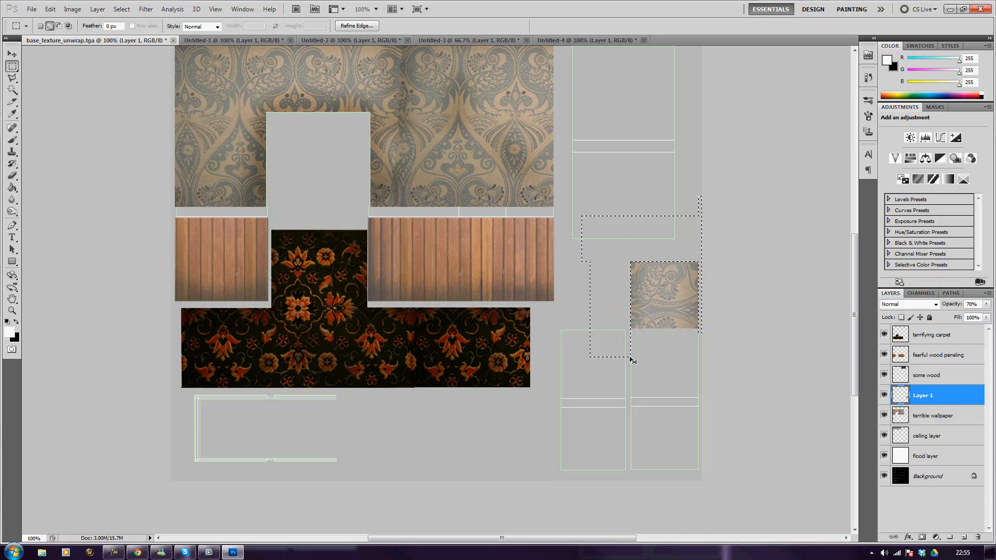
key(ctrl+d)
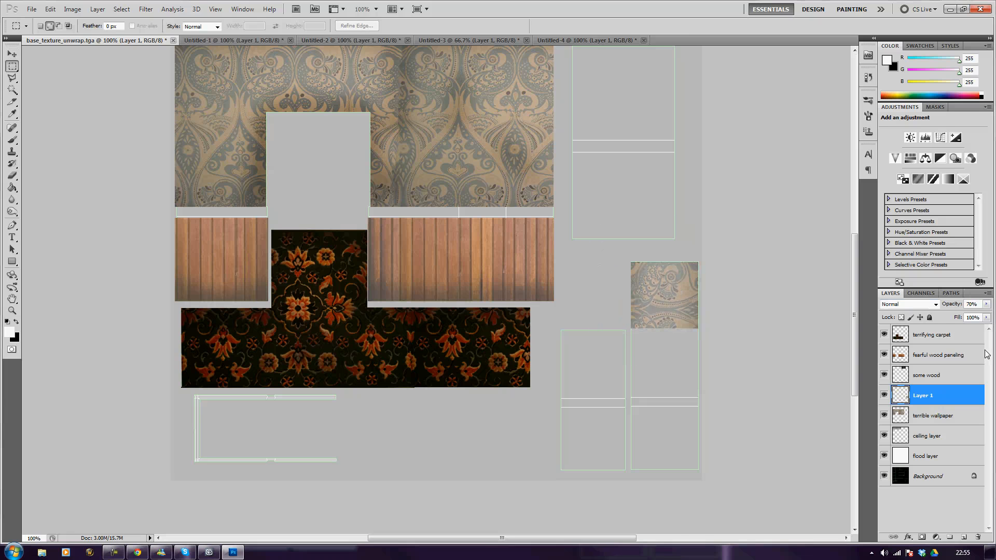
Step: Copy a section of the terrible wallpaper layer and place it over the two outlines below the trimmed wallpaper patch
click(935, 416)
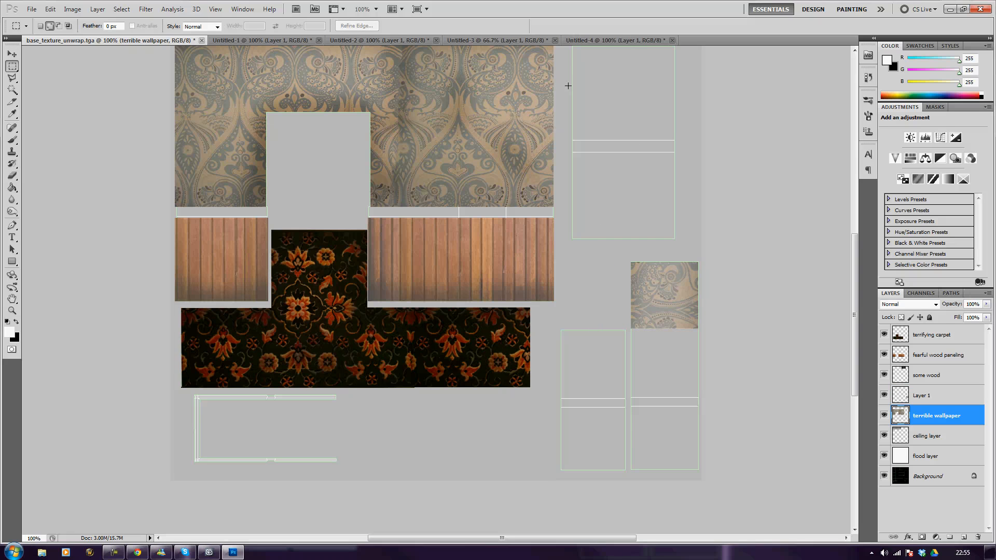
drag(465, 141, 574, 95)
key(ctrl+d)
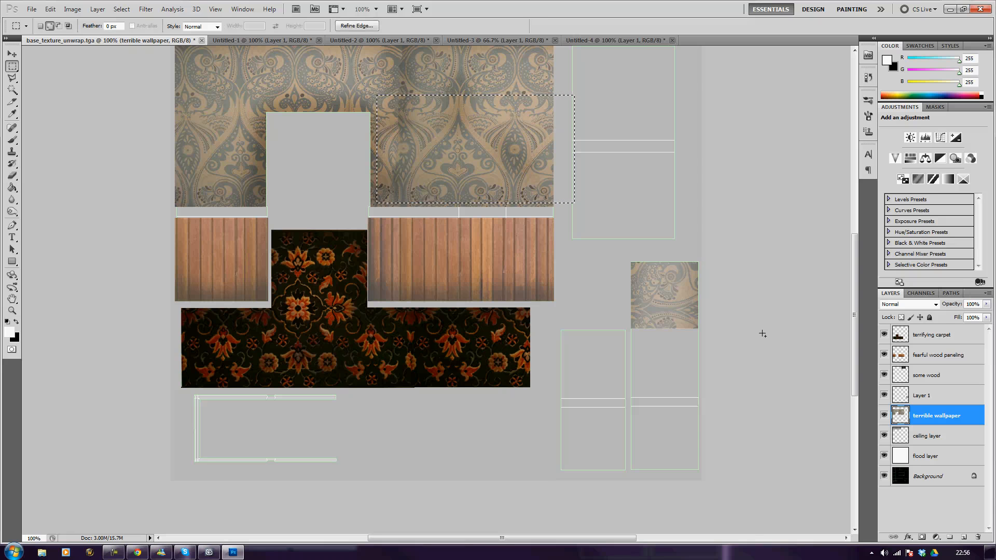
key(ctrl+d)
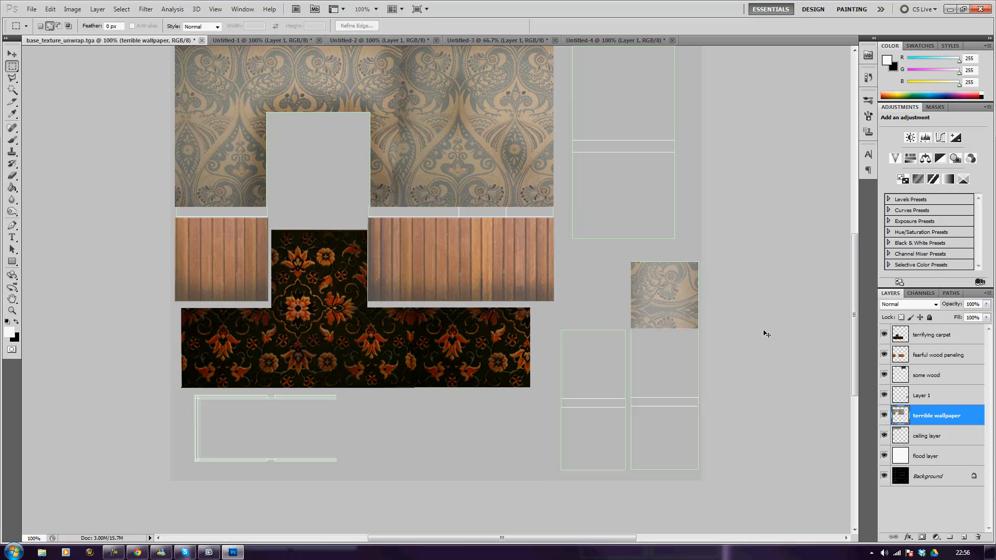
key(ctrl+v)
key(v)
drag(441, 165, 647, 222)
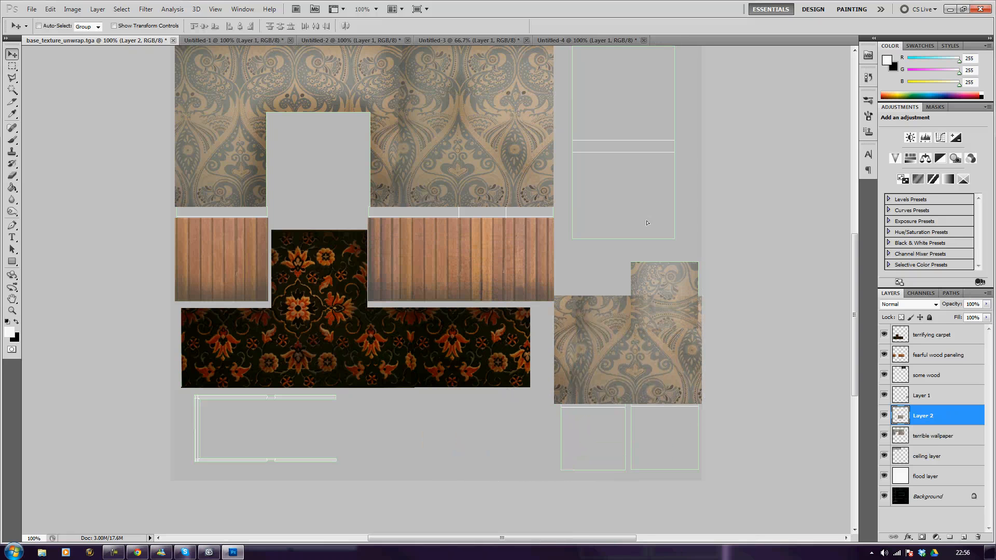
Step: Restore Layer 1's opacity to 100%
click(922, 395)
click(986, 304)
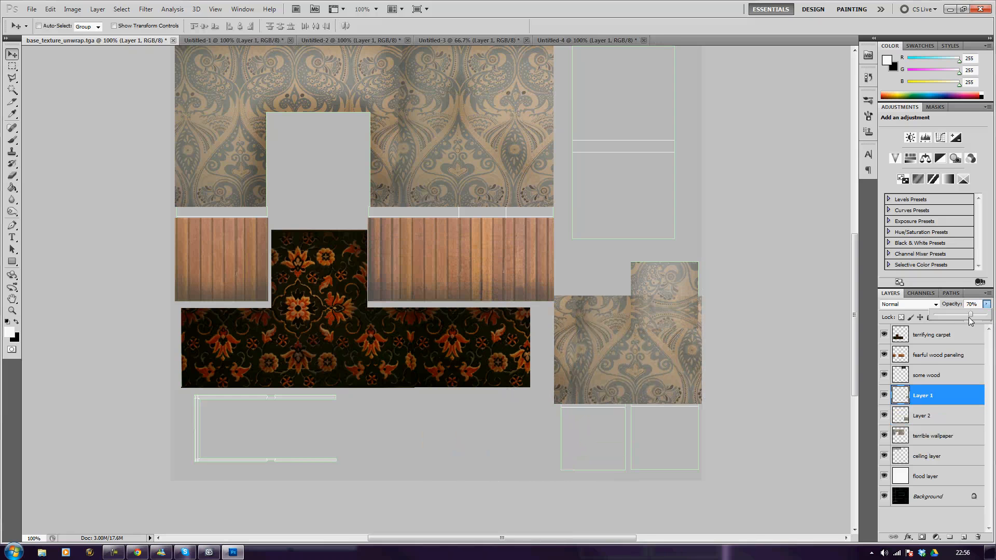
drag(970, 315, 971, 319)
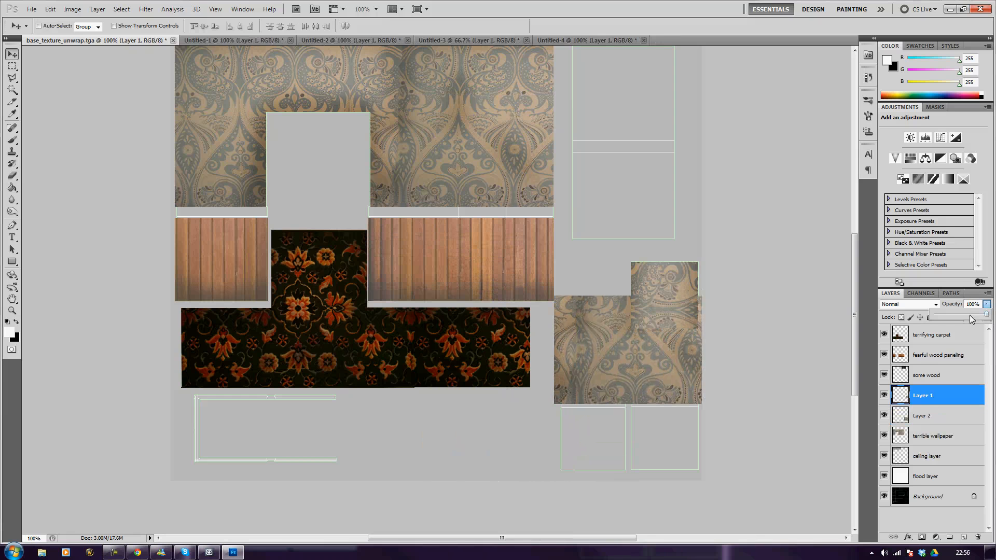
Step: Reduce Layer 2's opacity to 54% and trim the outer edges of its wallpaper to the two outlines
click(932, 417)
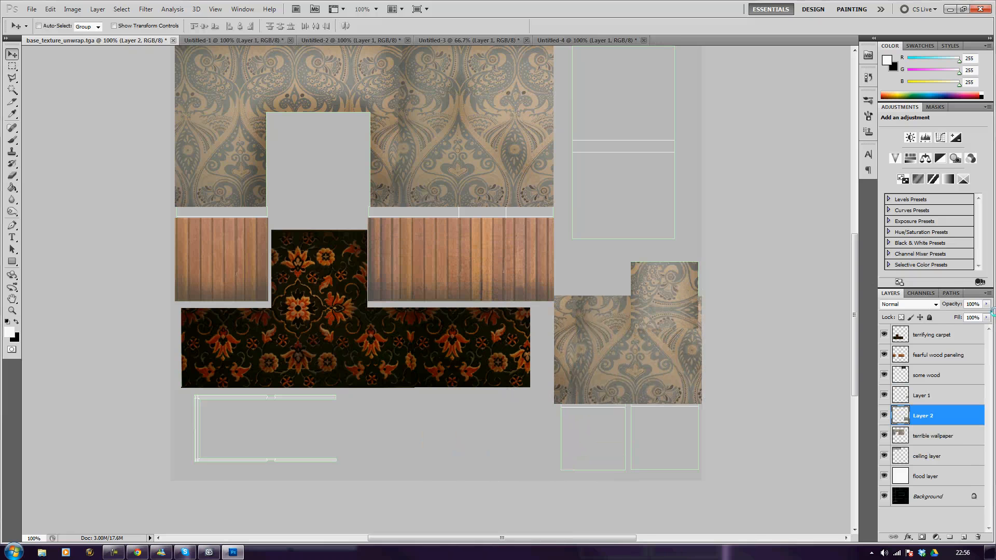
click(986, 304)
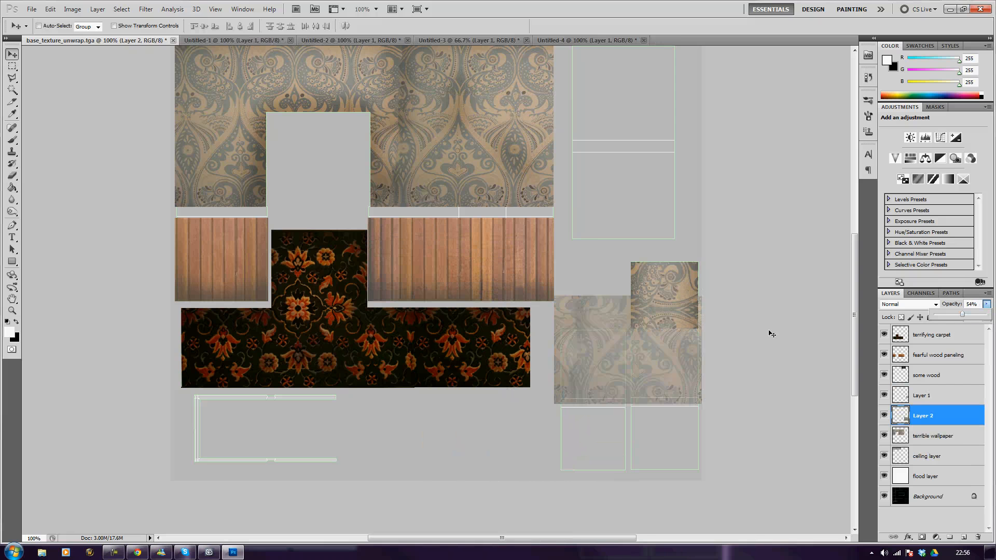
key(m)
drag(701, 262, 560, 329)
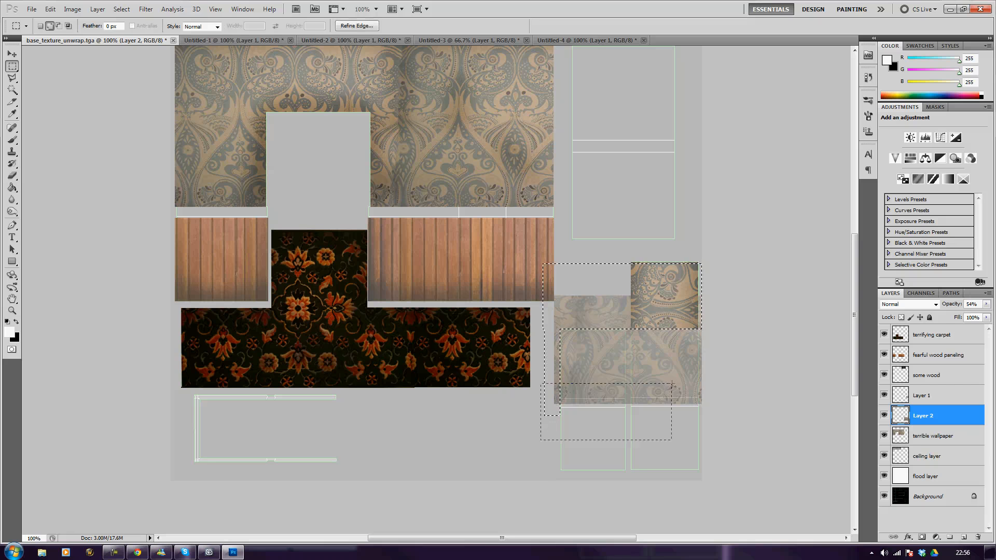
drag(673, 384, 701, 398)
key(Delete)
key(ctrl+d)
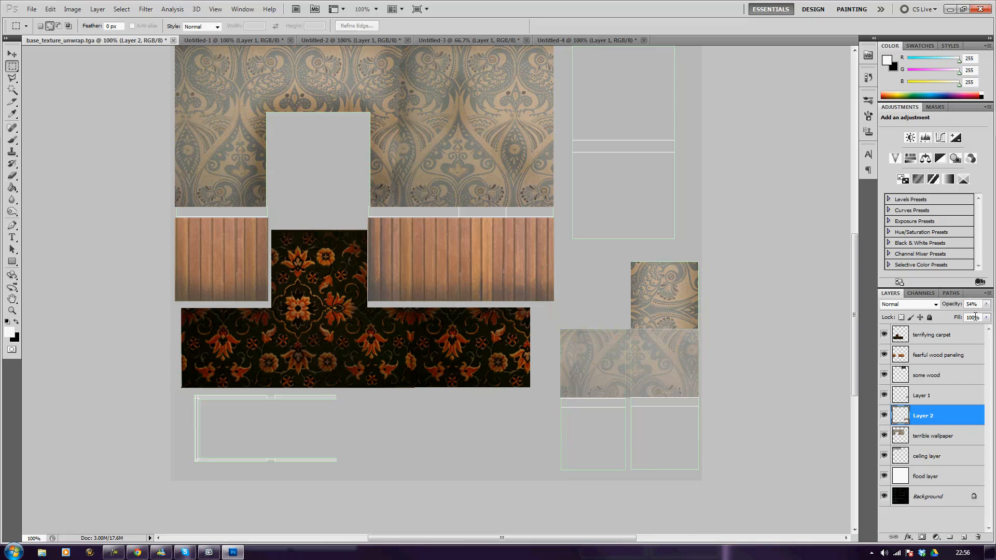
Step: Restore Layer 2's opacity to 100% and cut out the narrow wallpaper strip between its two outlined sections
click(987, 305)
drag(962, 317, 986, 315)
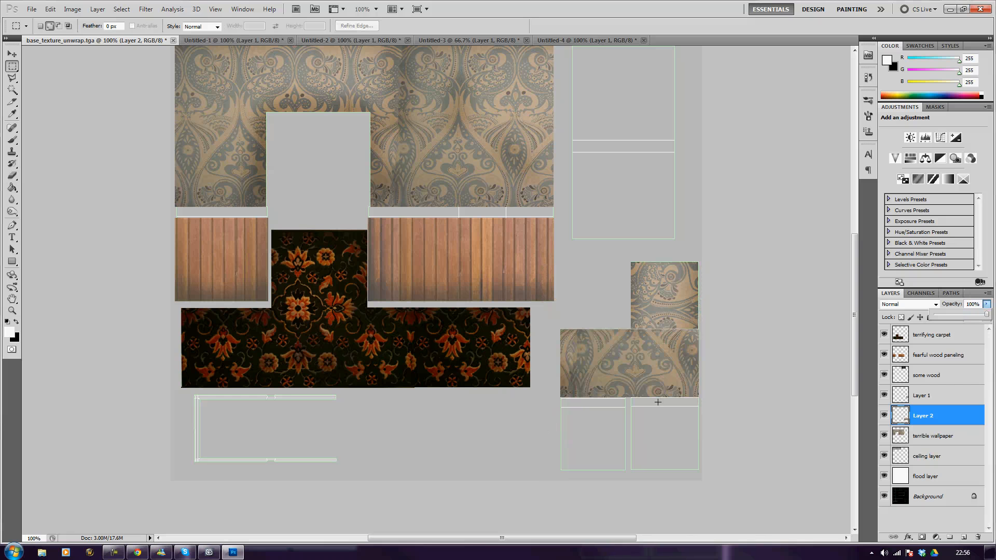
drag(631, 408, 625, 322)
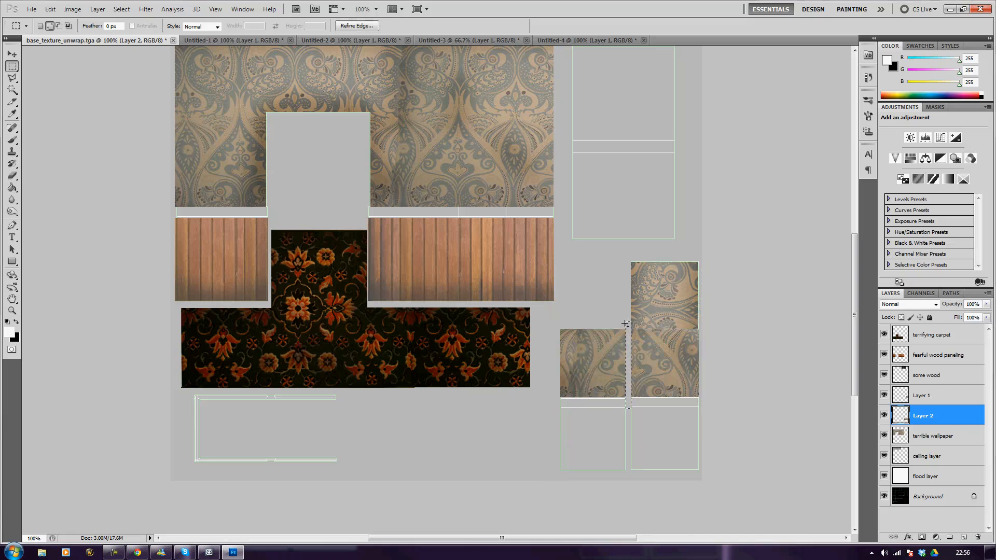
click(445, 279)
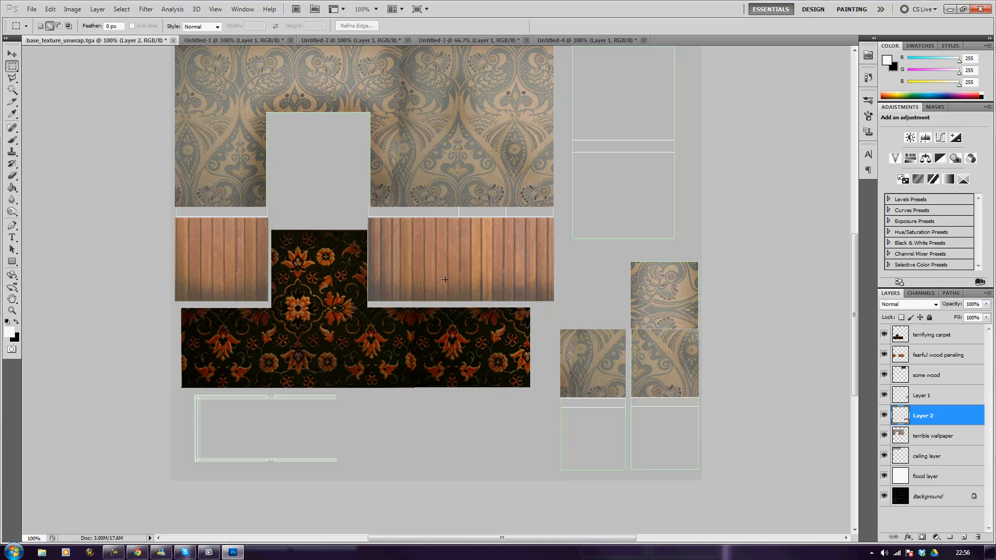
Step: Merge Layer 1 into Layer 2 and darken the edges of the three wallpaper patches with the Burn tool
click(12, 211)
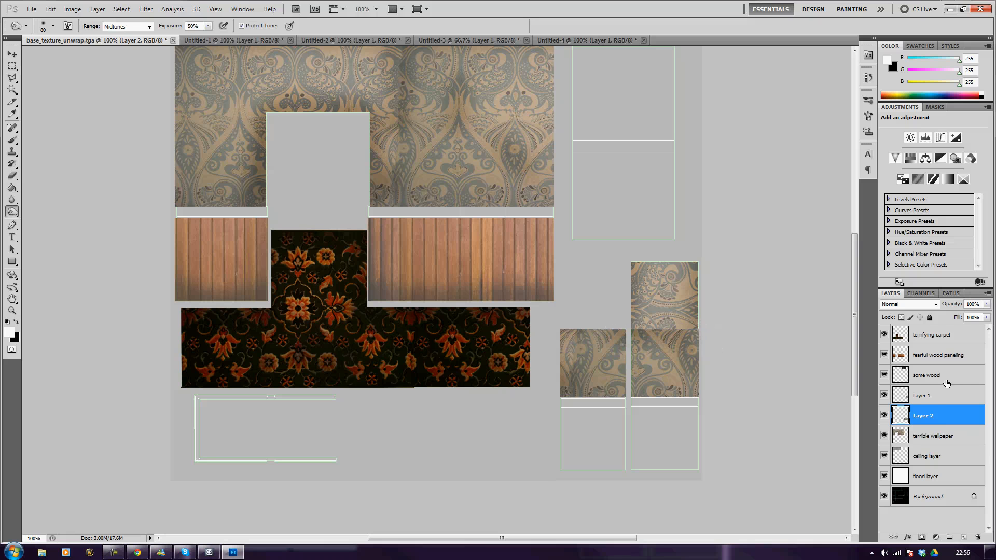
click(932, 399)
key(Delete)
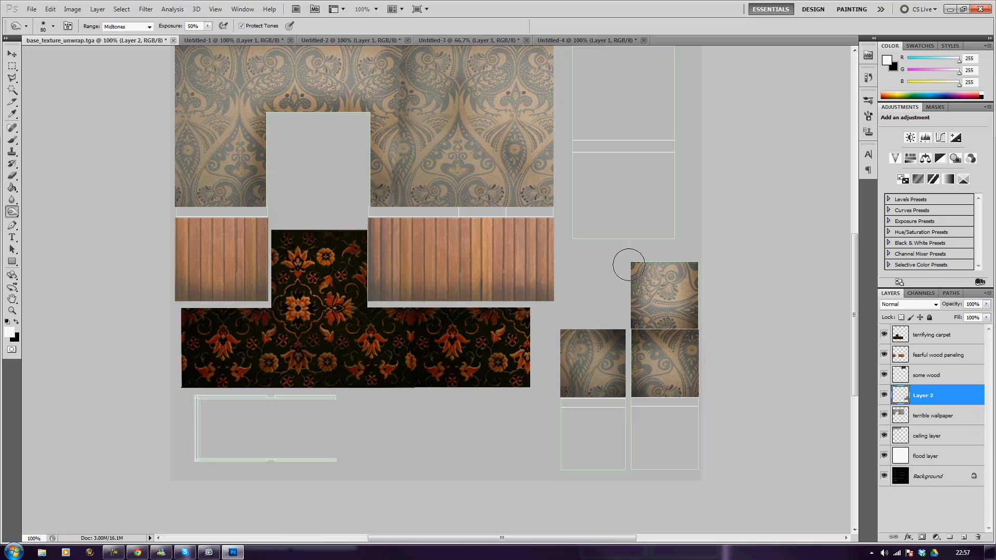
mouse_move(704, 302)
mouse_down()
mouse_move(633, 262)
mouse_move(674, 327)
mouse_move(562, 332)
mouse_up()
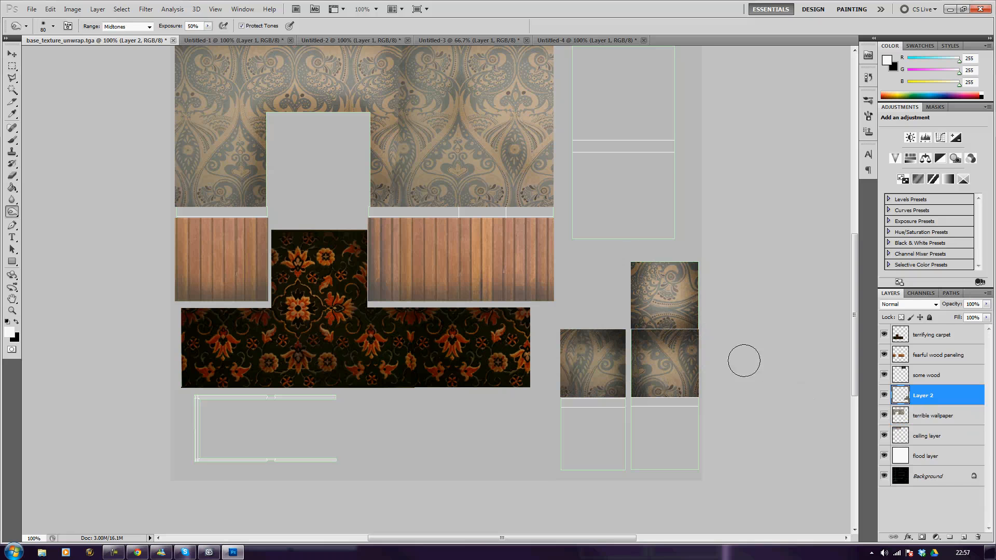
Step: Merge the burned wallpaper patches in Layer 2 into the terrible wallpaper layer
scroll(743, 359, up, 5)
scroll(743, 359, down, 5)
key(ctrl+e)
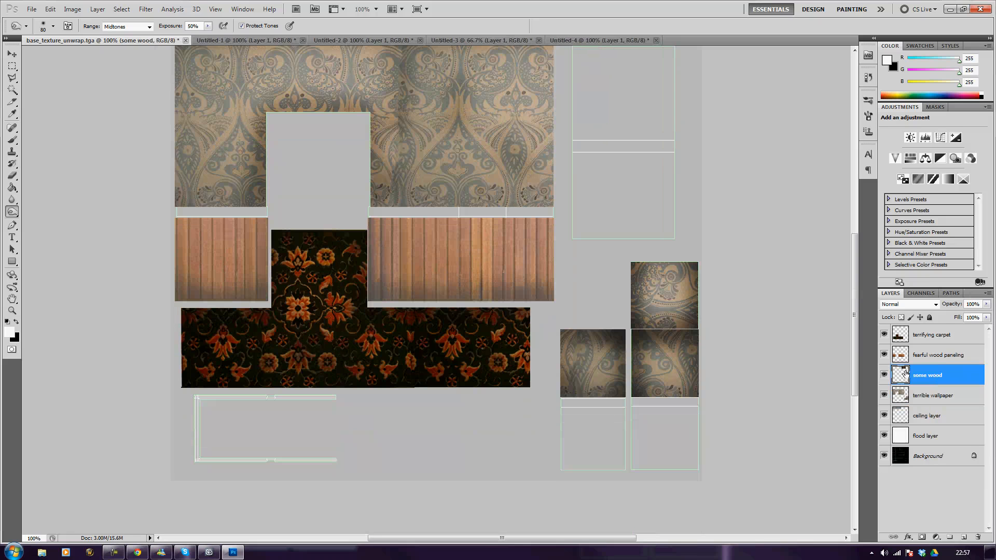
Step: Copy a section of the fearful wood paneling to a new layer and place it over the outlines beneath the small wallpaper patches
click(937, 380)
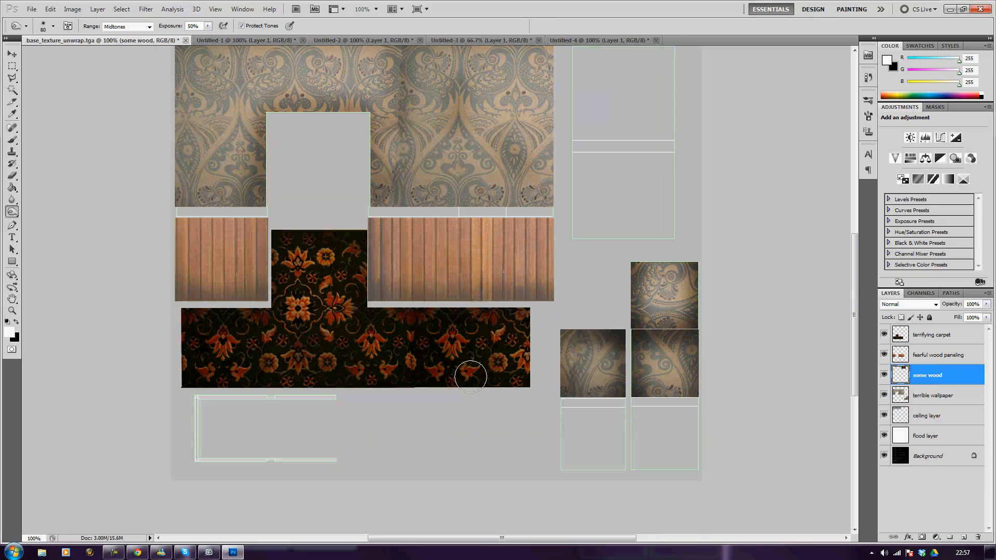
click(939, 355)
key(m)
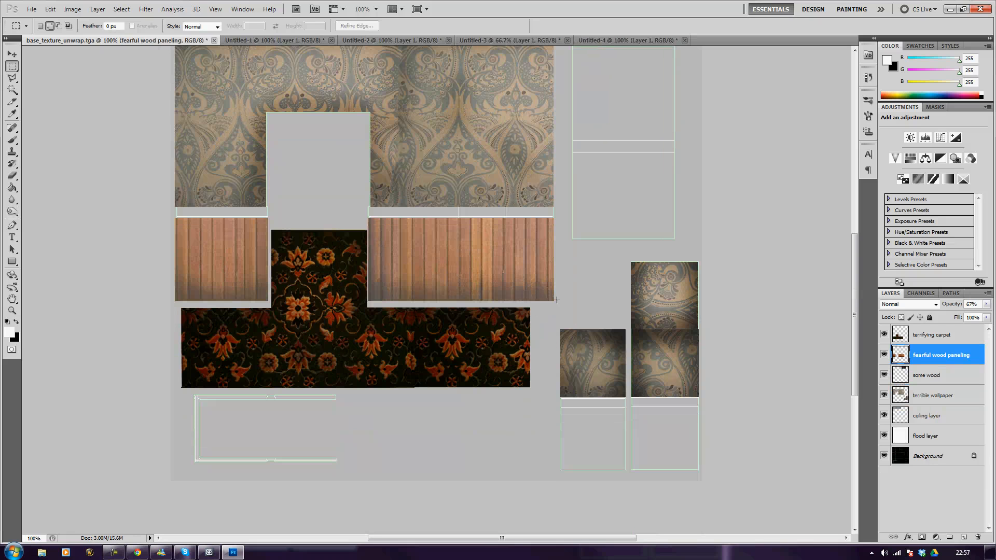
drag(483, 272, 405, 219)
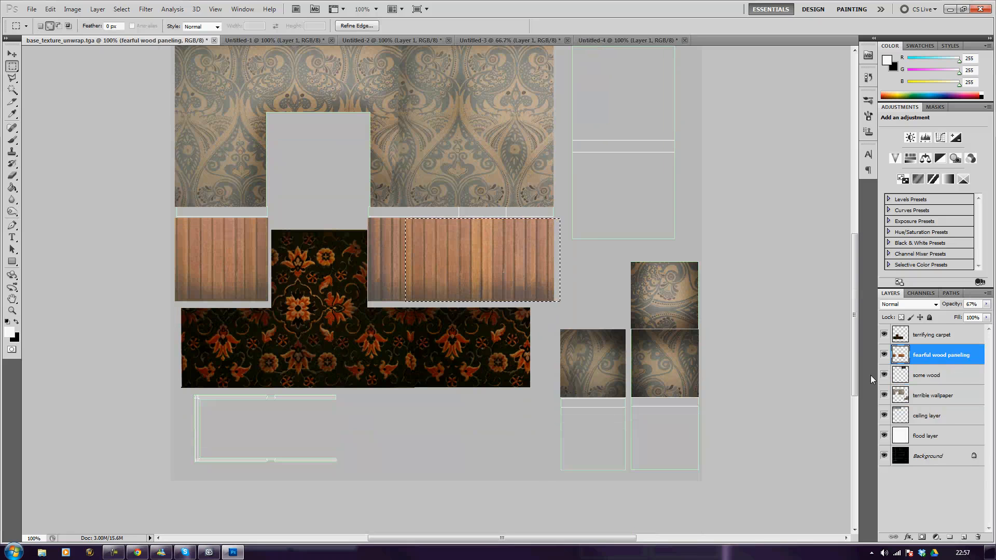
key(ctrl+j)
key(v)
drag(493, 271, 643, 448)
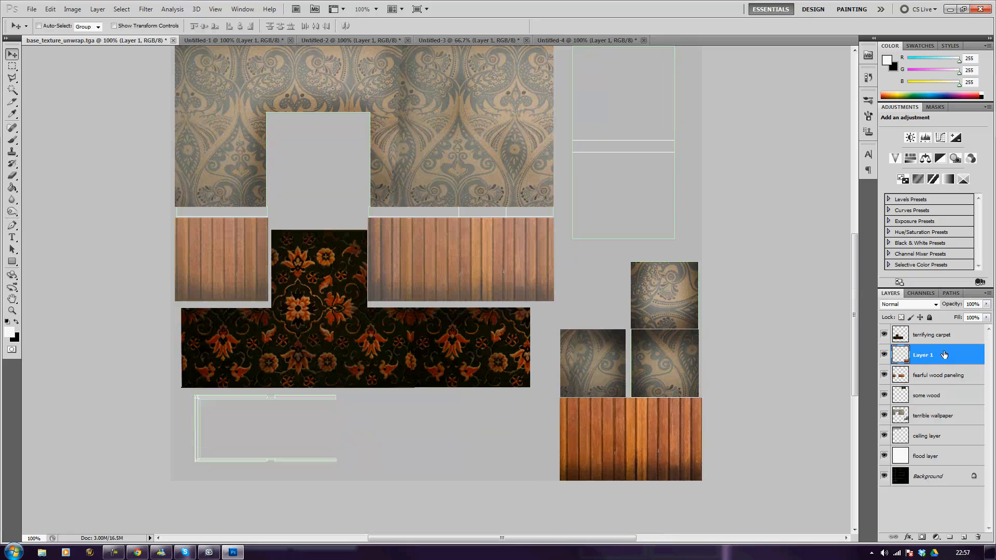
Step: Raise the fearful wood paneling layer's opacity to 100%
click(944, 377)
click(987, 304)
drag(975, 314, 987, 316)
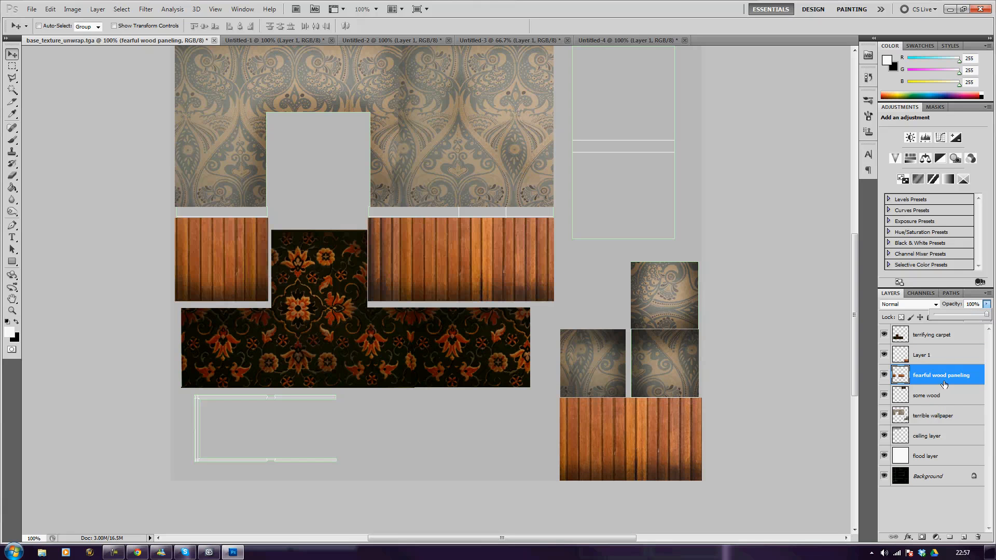
Step: Reduce the copied paneling layer's opacity to 68% and trim its upper and lower edges to the outlines
click(945, 356)
click(987, 304)
drag(978, 315, 969, 318)
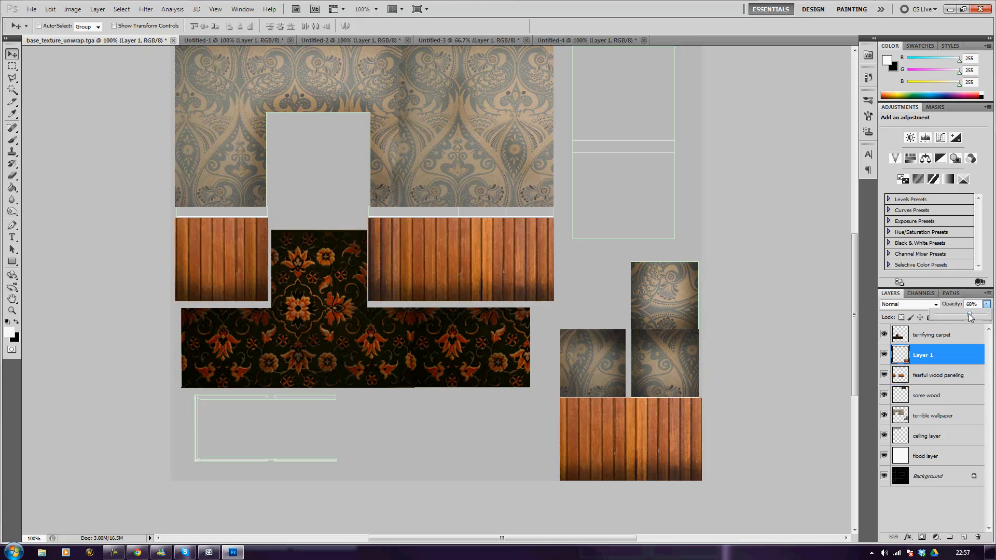
key(m)
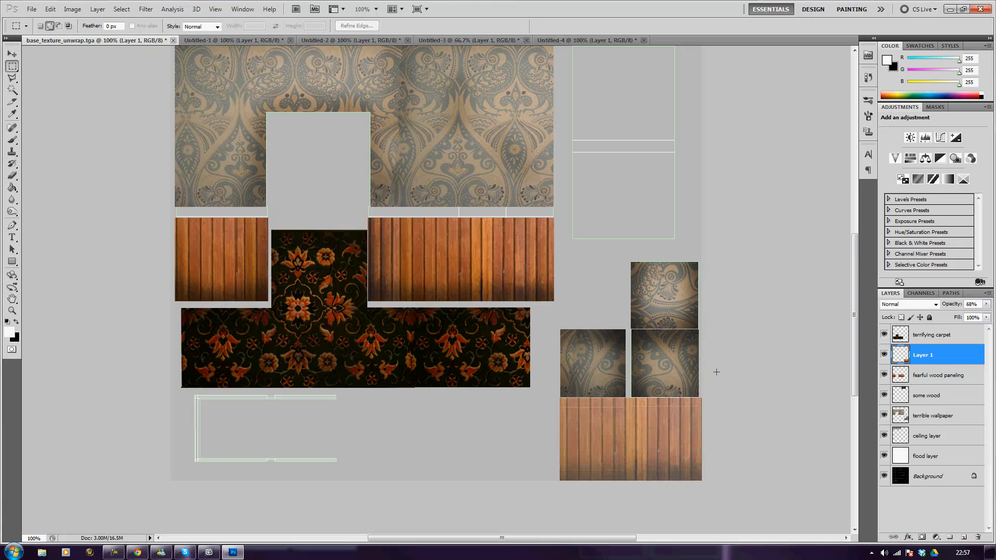
drag(701, 358, 528, 407)
drag(538, 508, 712, 472)
key(Delete)
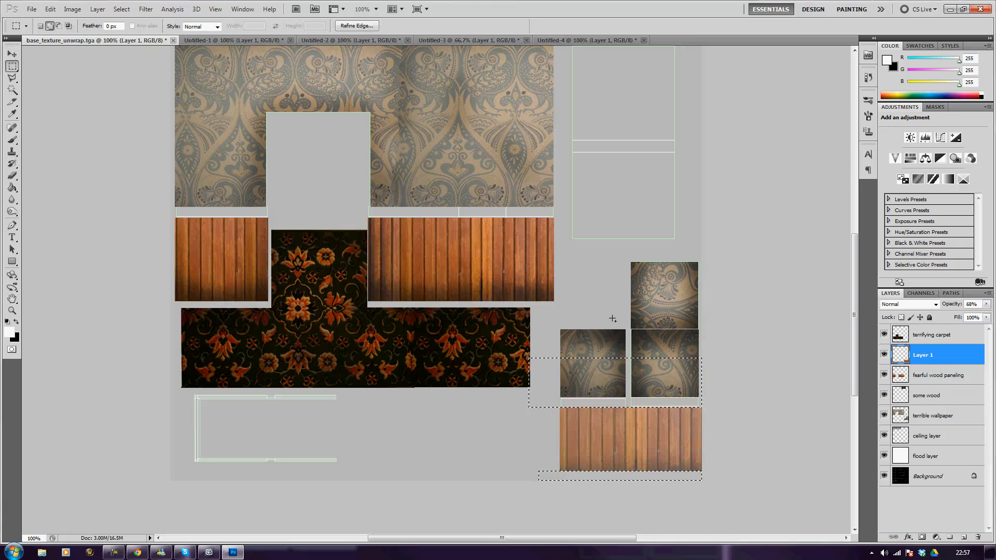
Step: Cut out the narrow strip between the two outlined sections of the copied paneling and clear the selection
drag(636, 411, 631, 506)
key(Delete)
click(628, 501)
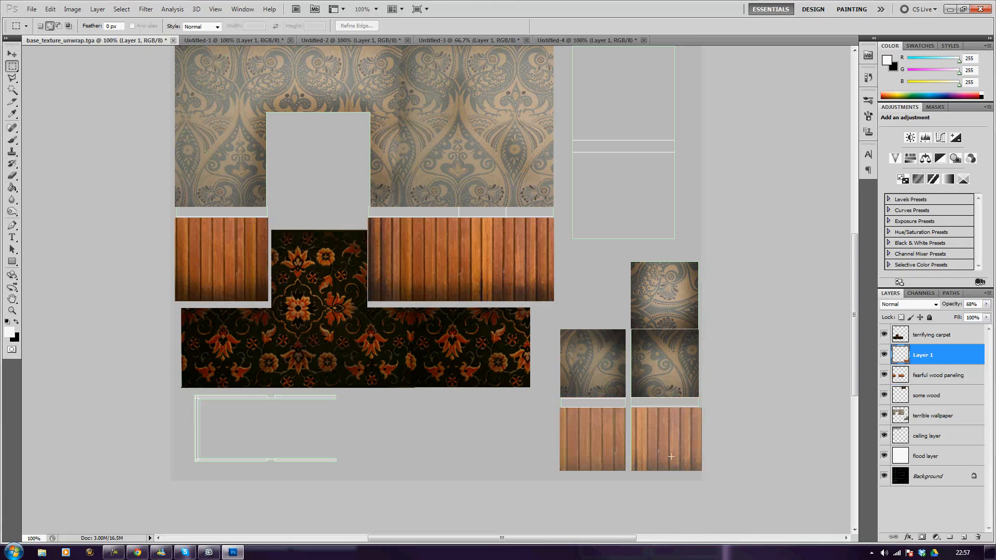
Step: Nudge the two copied paneling pieces slightly up and left to align them with their outlines
key(v)
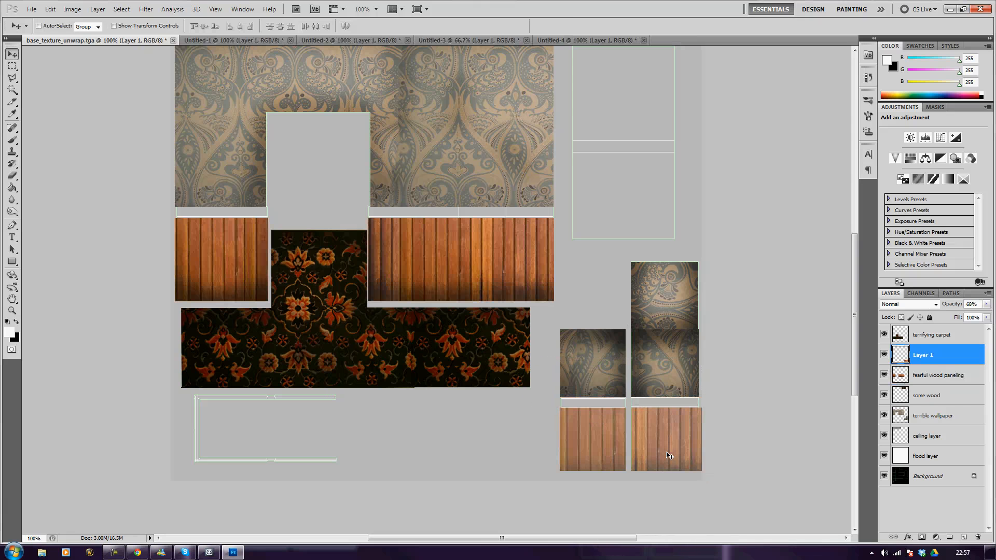
key(Left)
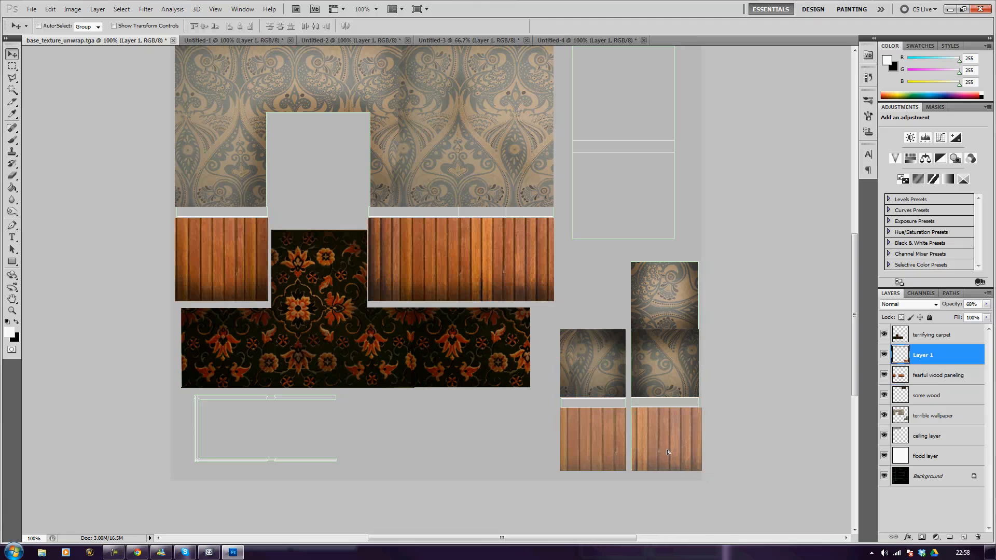
key(Up)
key(Up)
key(Up)
key(Up)
key(Up)
key(Up)
drag(666, 451, 666, 450)
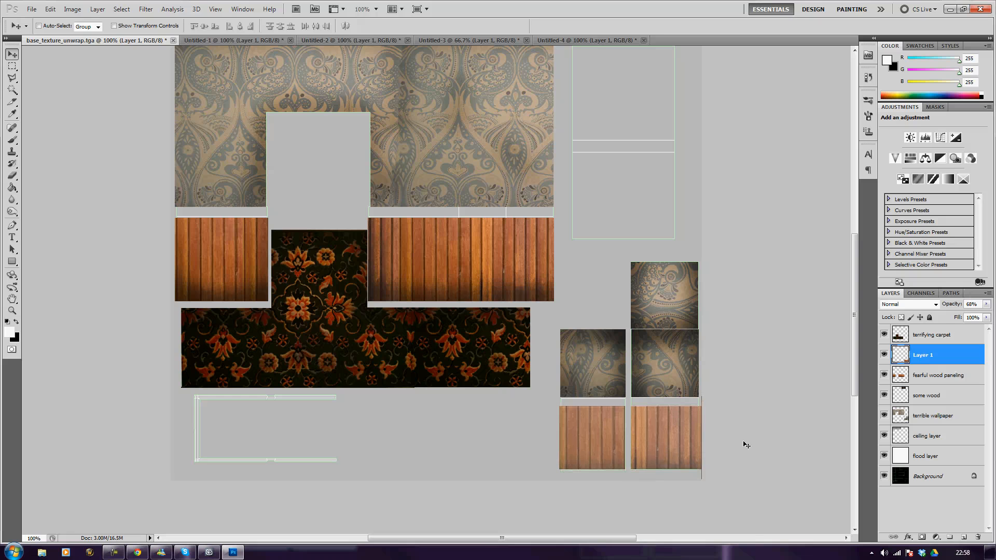
key(m)
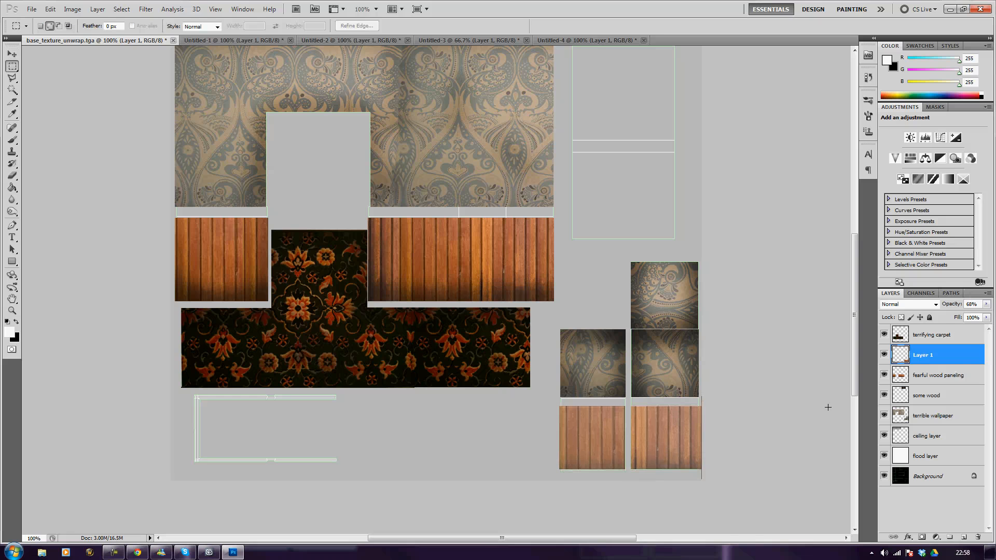
Step: Raise the copied paneling layer's opacity to 100% and darken the edges of both small paneling pieces with the Burn tool
click(986, 305)
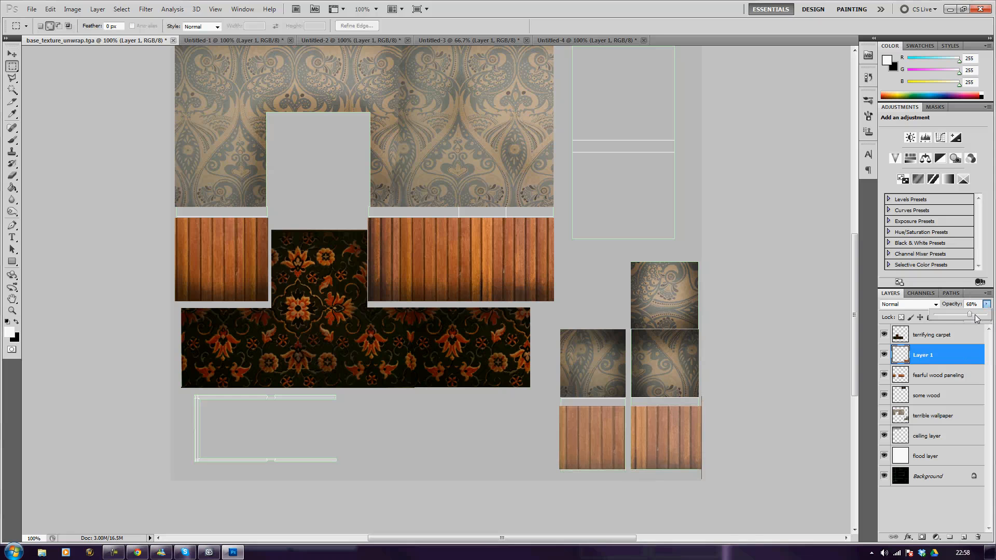
drag(976, 319, 987, 316)
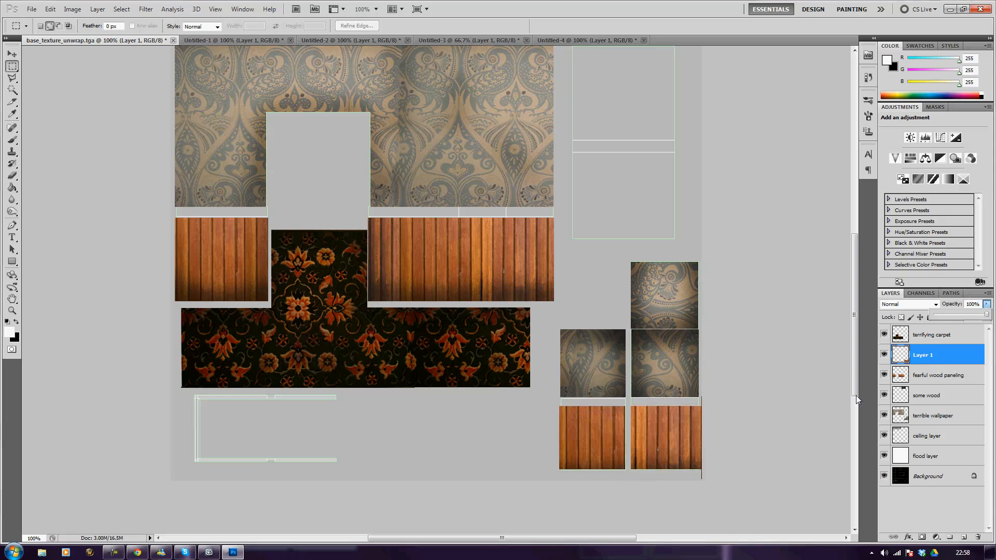
click(12, 213)
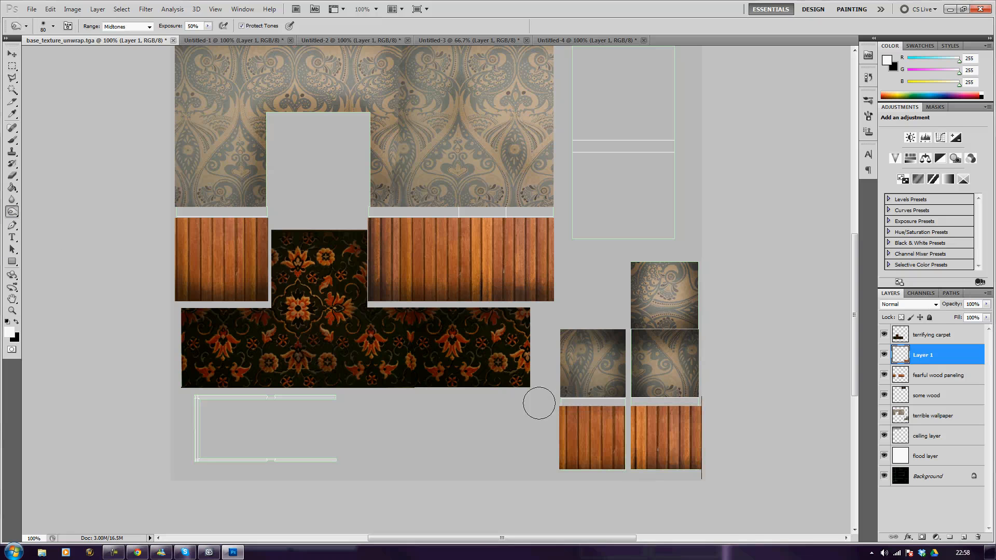
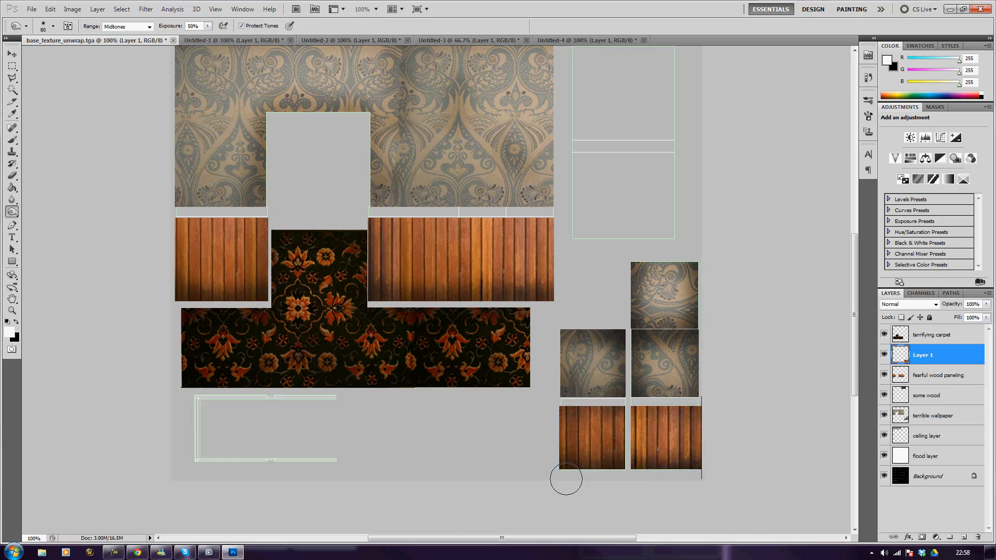
Step: Merge the copied paneling layer down into the fearful wood paneling layer
scroll(647, 423, up, 5)
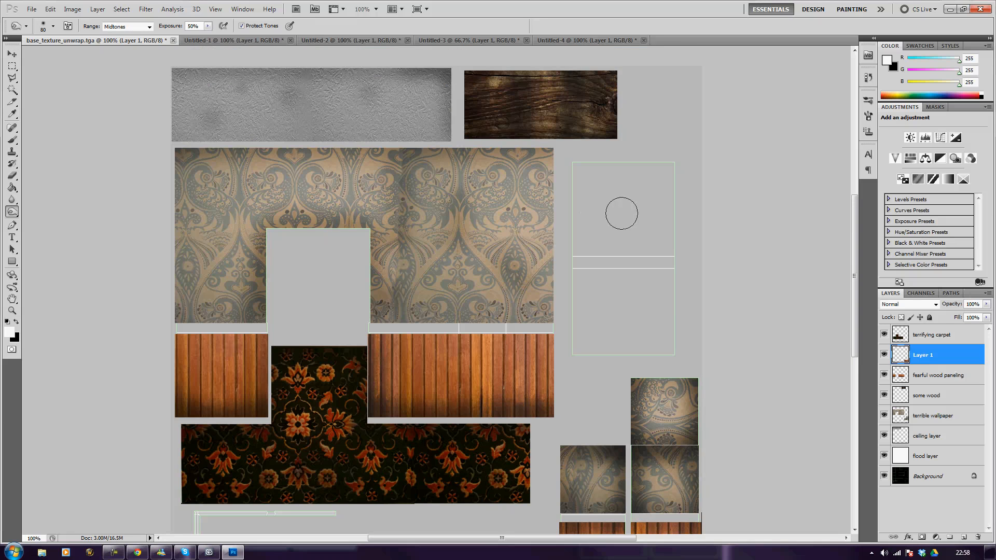
scroll(604, 236, down, 4)
scroll(605, 236, up, 3)
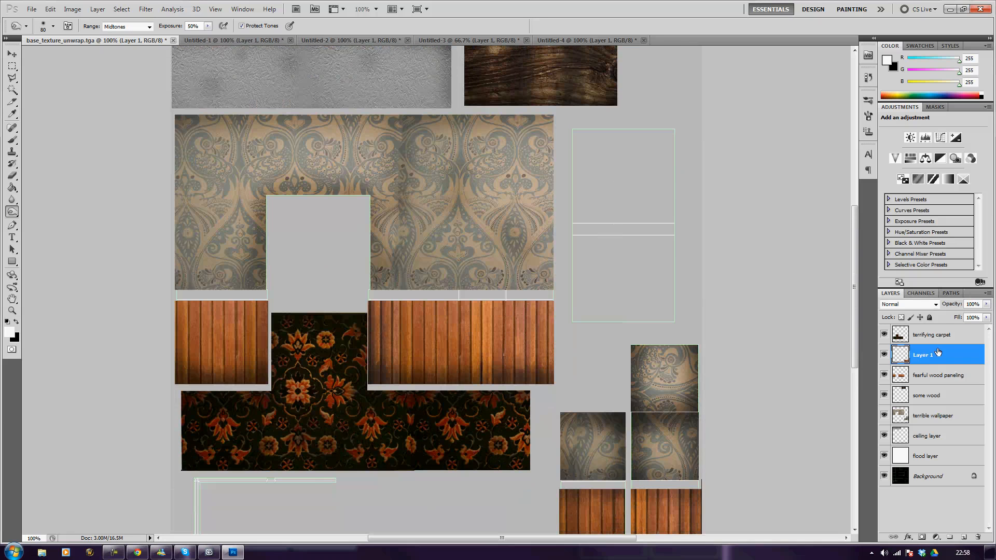
key(Delete)
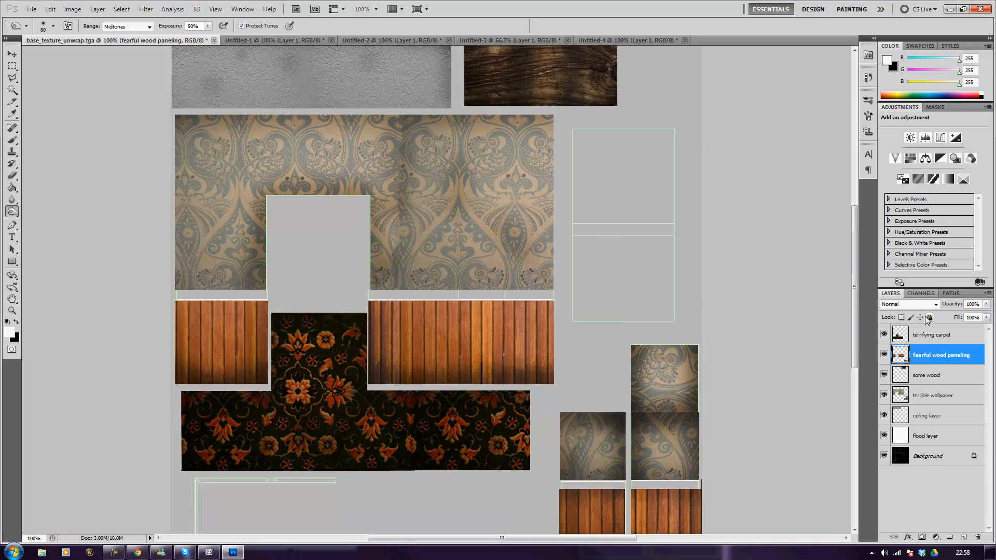
click(926, 306)
click(925, 306)
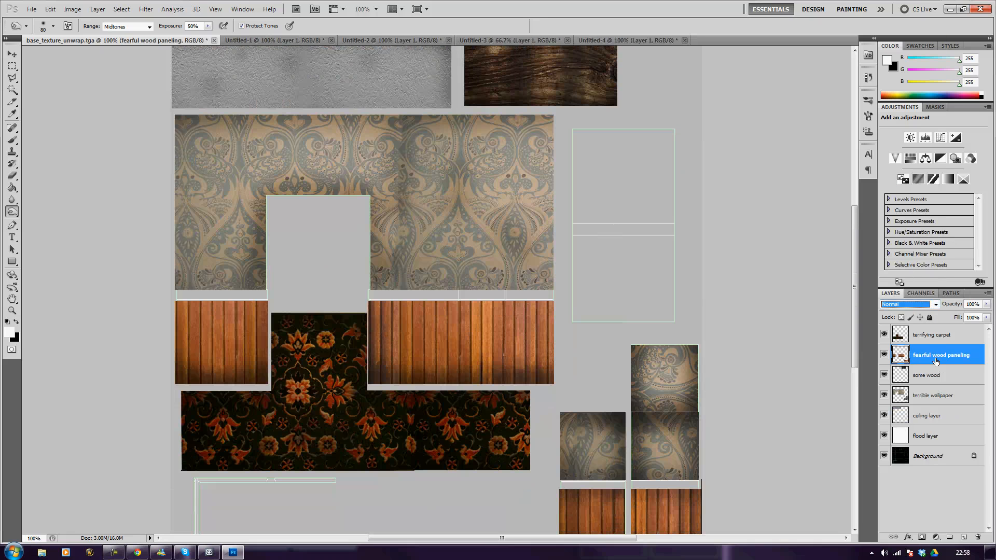
Step: Add a new layer above the terrifying carpet layer and name it "white paint"
click(932, 335)
click(963, 540)
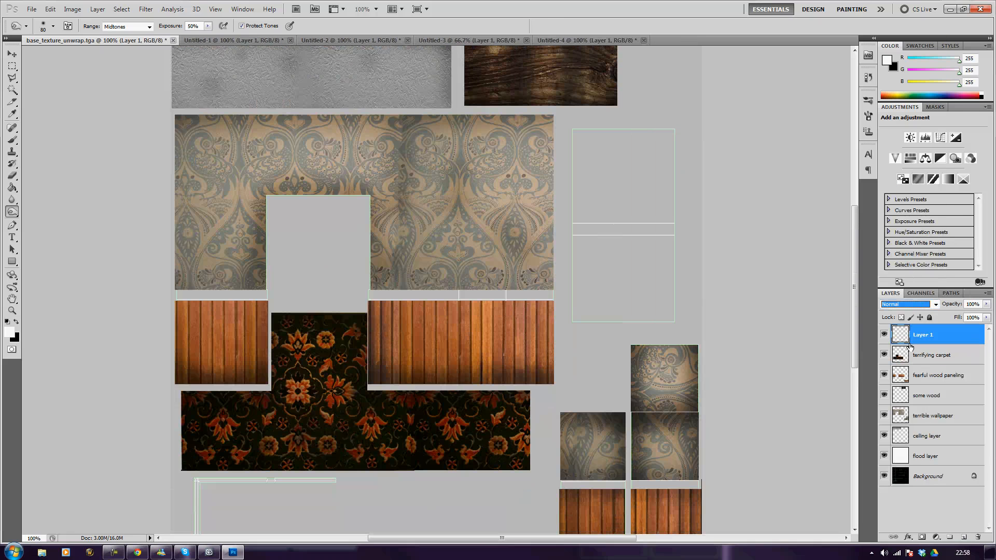
right_click(912, 346)
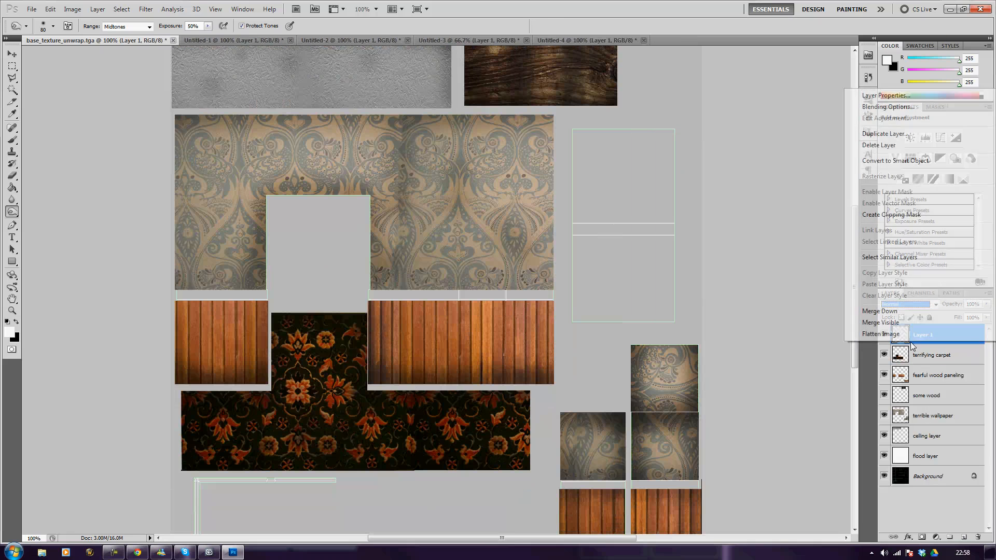
click(886, 96)
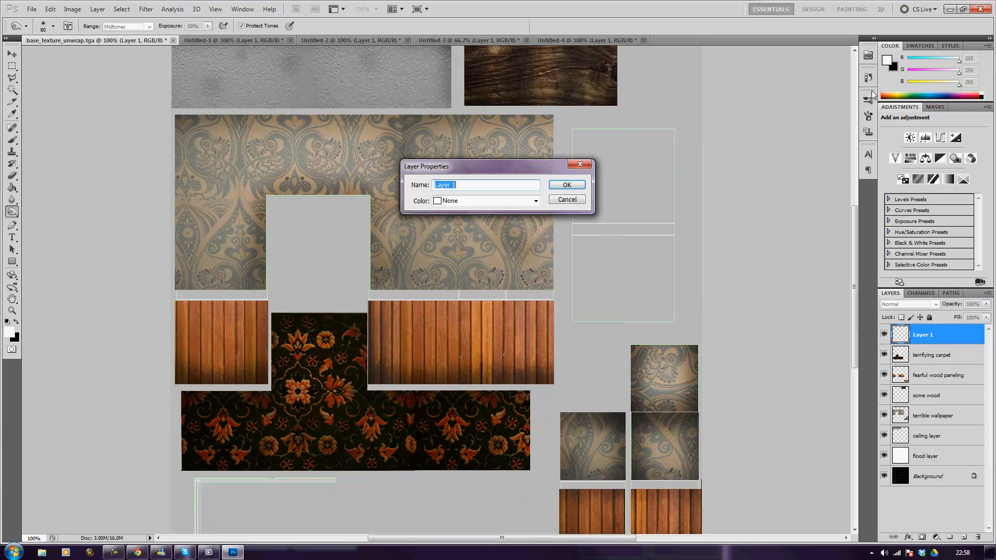
text(white paint)
key(Return)
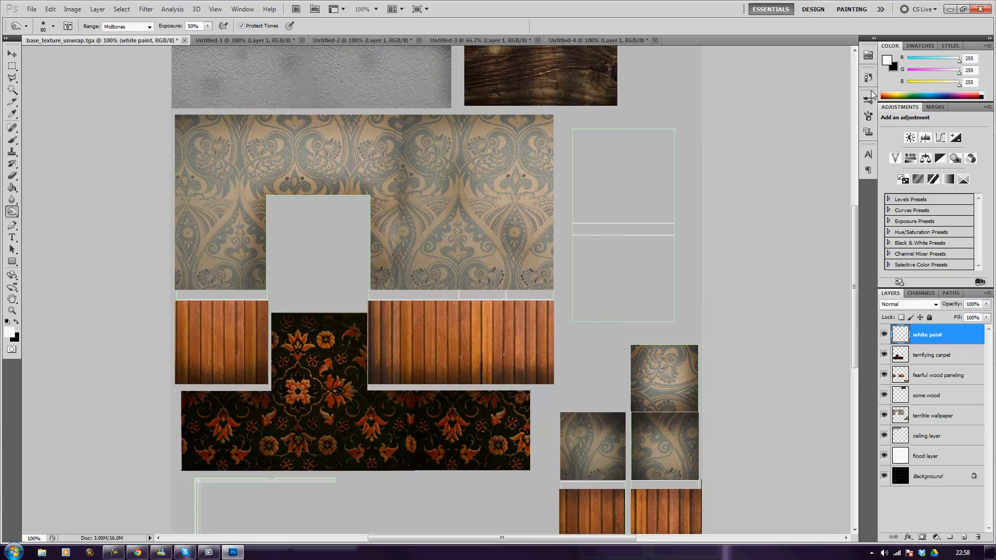
Step: Select the narrow trim strips between wallpaper and paneling on the large walls and the two small pieces as one rectangular selection
click(13, 66)
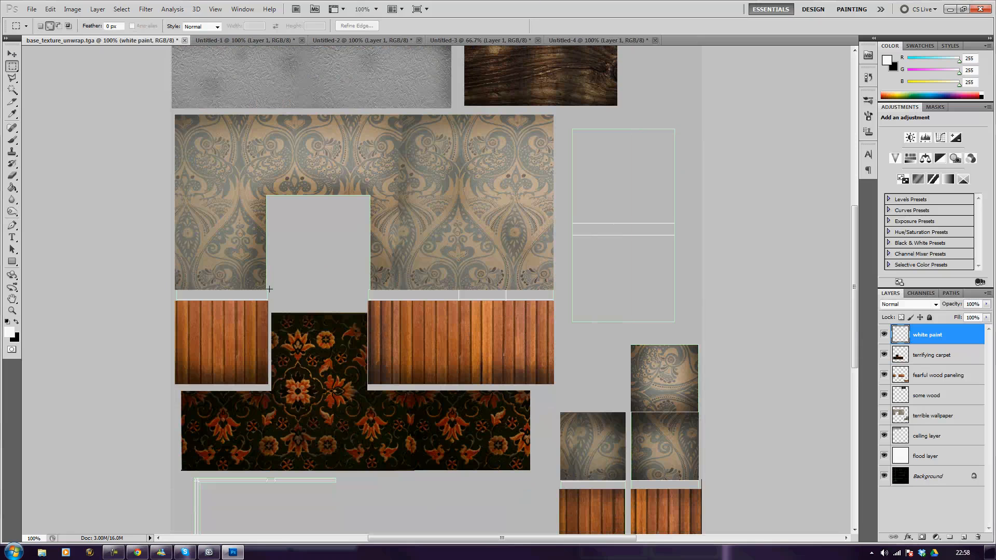
drag(211, 300, 174, 301)
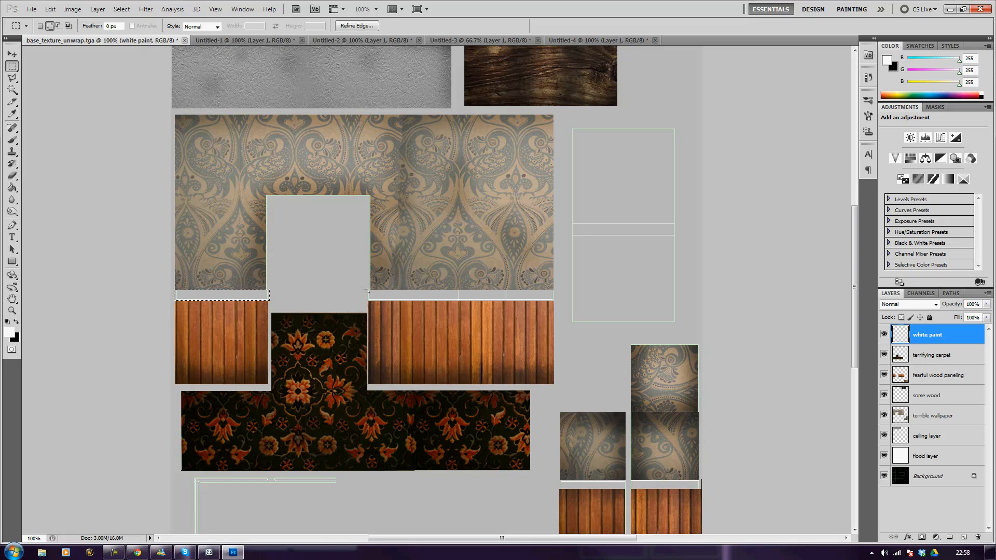
drag(547, 303, 556, 302)
scroll(700, 374, down, 5)
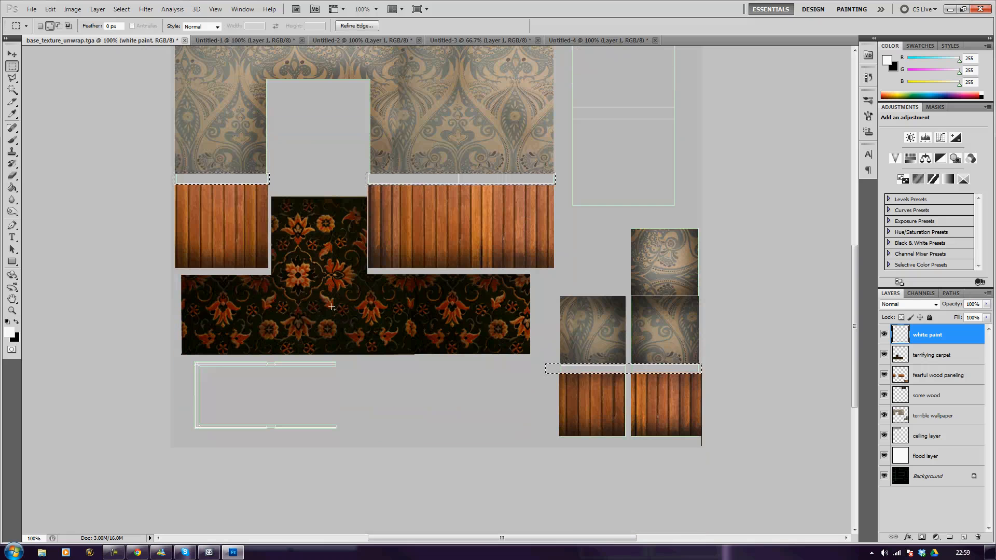
Step: Load the Basic Brushes set for the Brush tool and choose the hard round 60 px brush
click(12, 140)
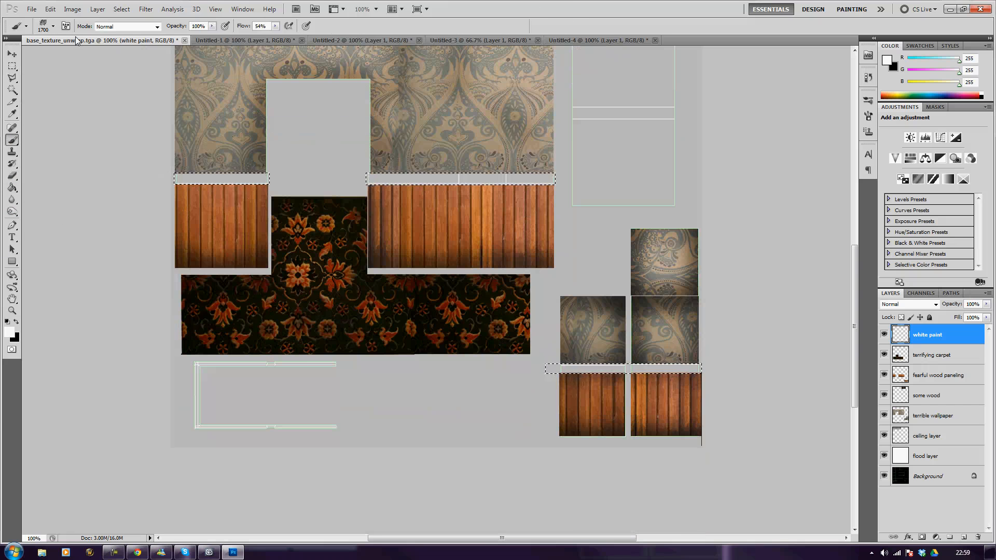
click(54, 27)
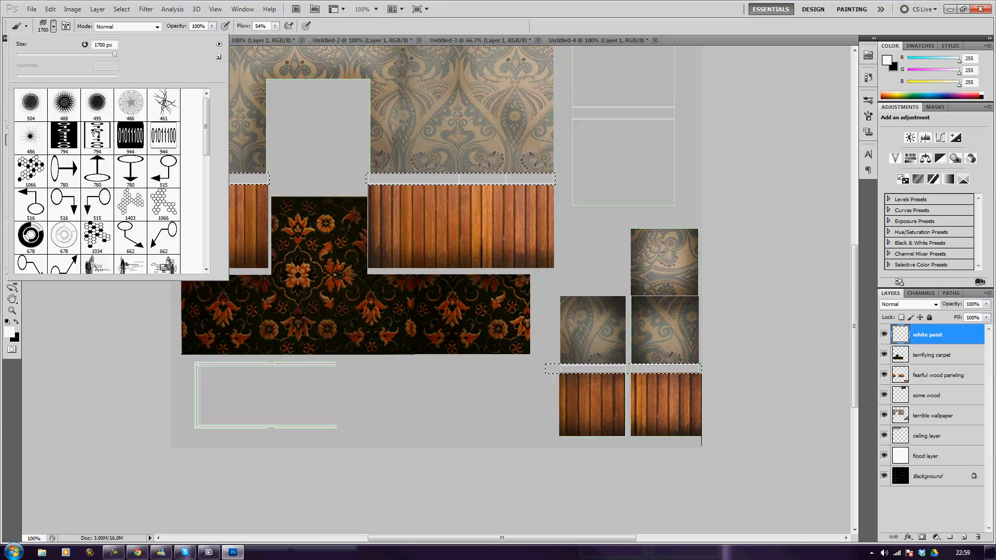
click(219, 44)
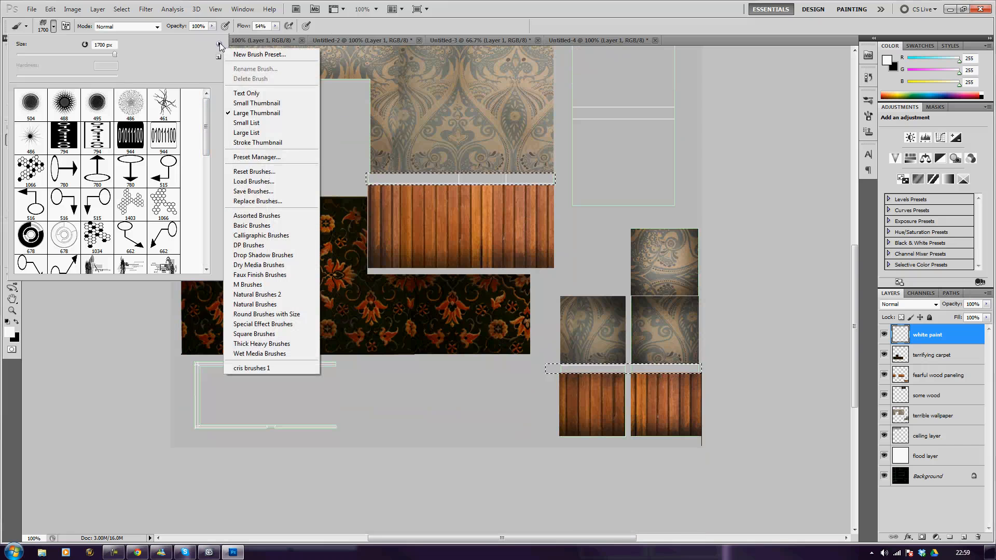
click(262, 216)
click(464, 209)
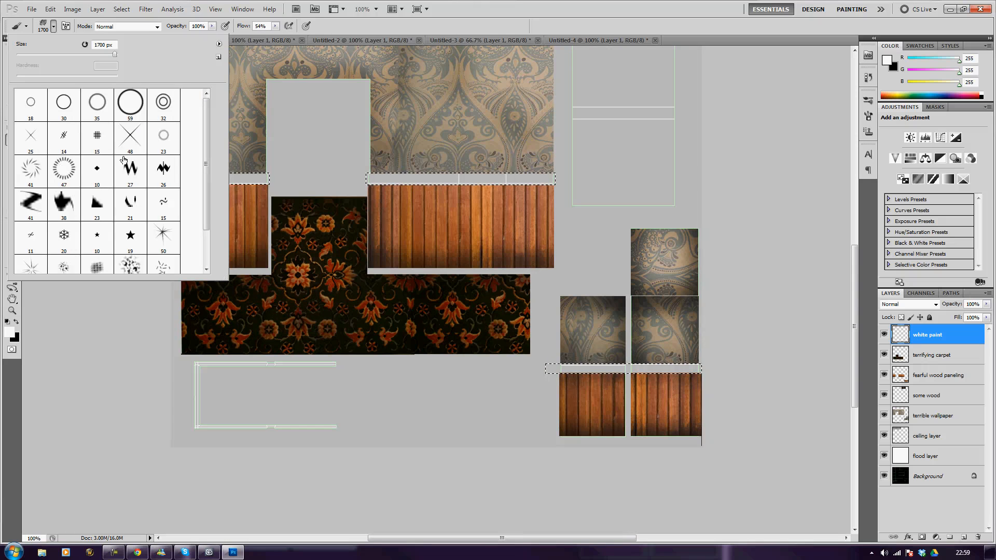
click(219, 46)
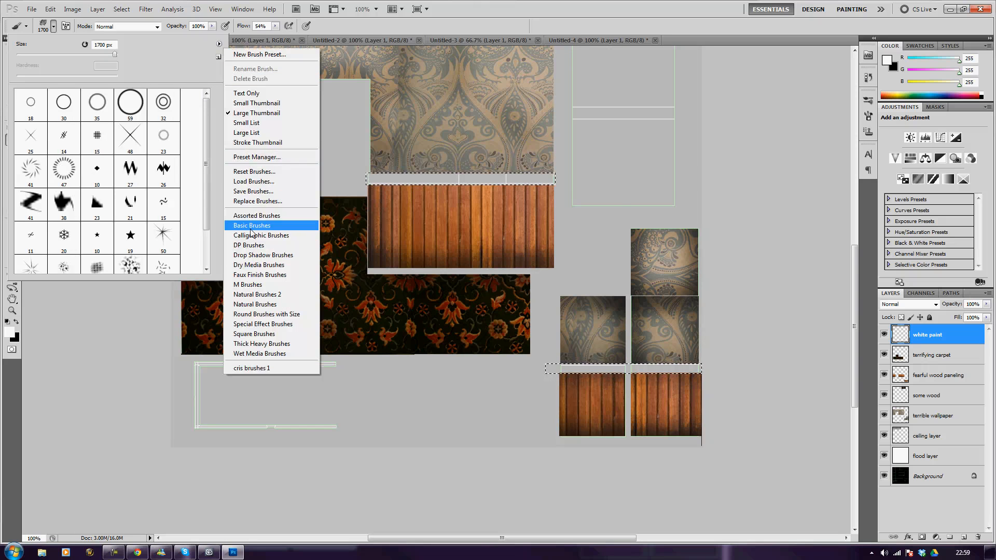
click(262, 226)
click(448, 207)
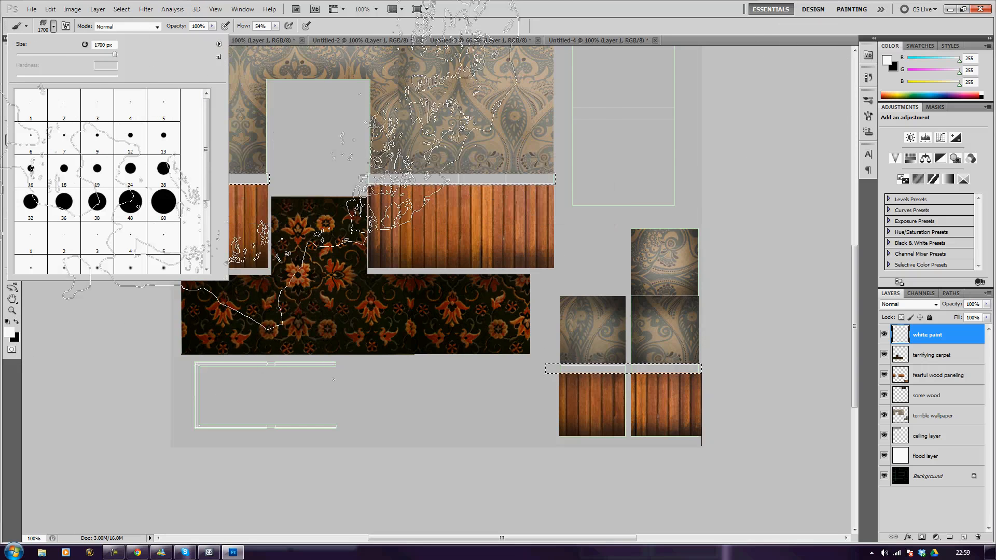
click(161, 201)
click(142, 291)
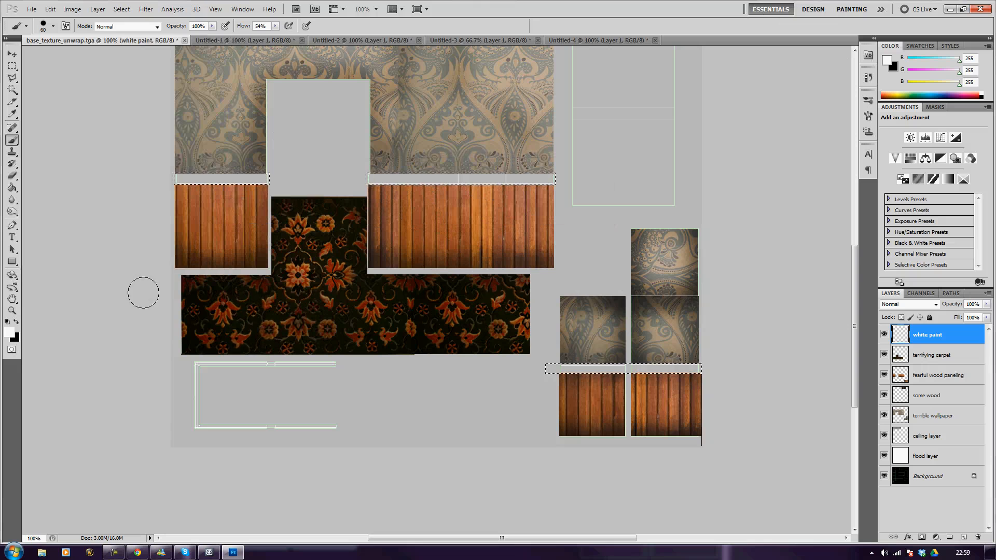
Step: Paint all the selected trim strips white on the white paint layer and clear the selection
drag(179, 176, 155, 173)
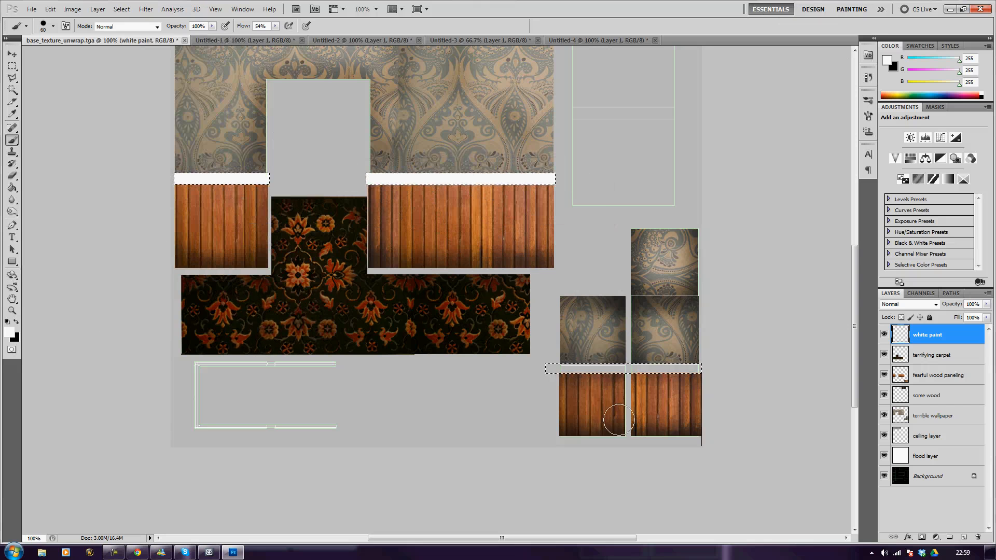
drag(712, 360, 475, 368)
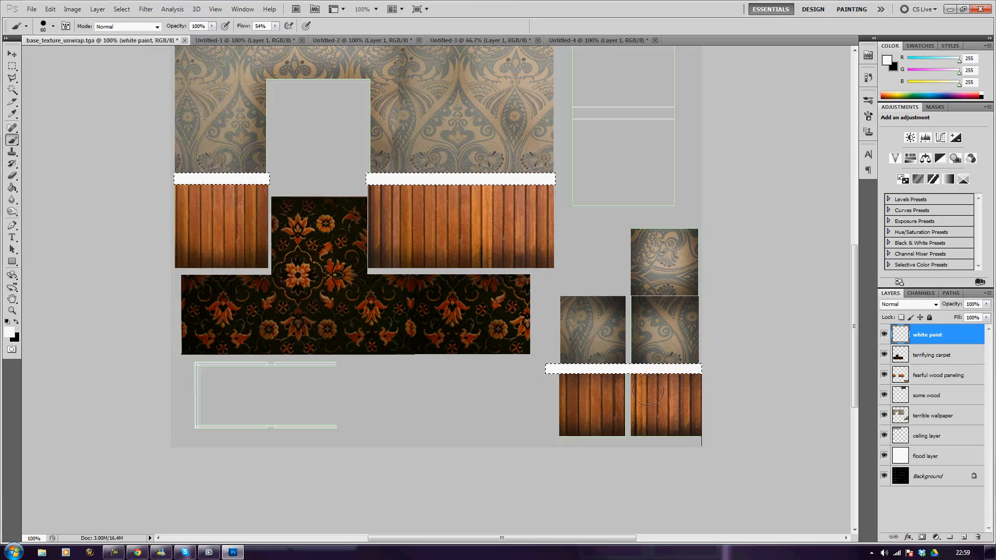
key(ctrl+d)
Step: Set the foreground color to light gray bdbdbd
scroll(389, 374, up, 3)
scroll(363, 357, up, 2)
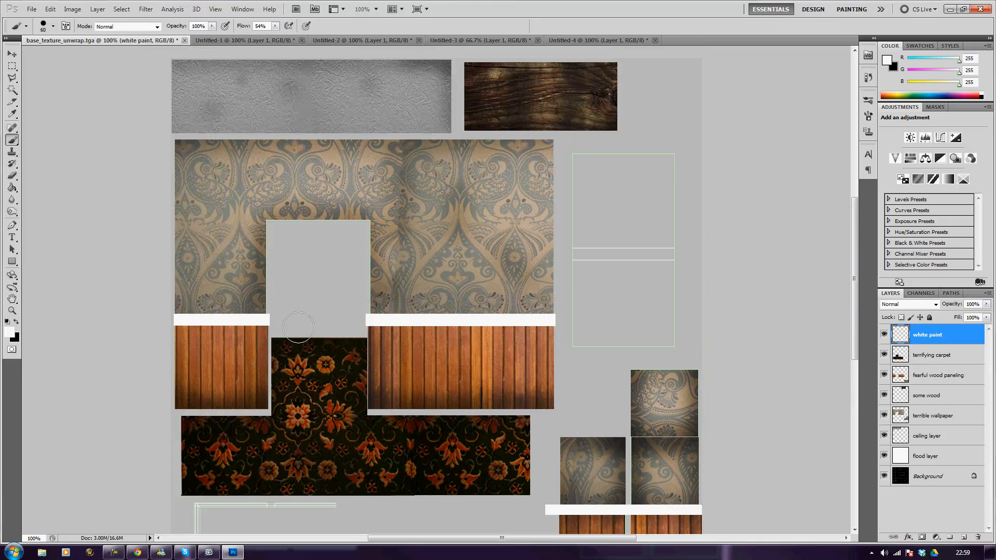
click(8, 333)
drag(669, 145, 597, 114)
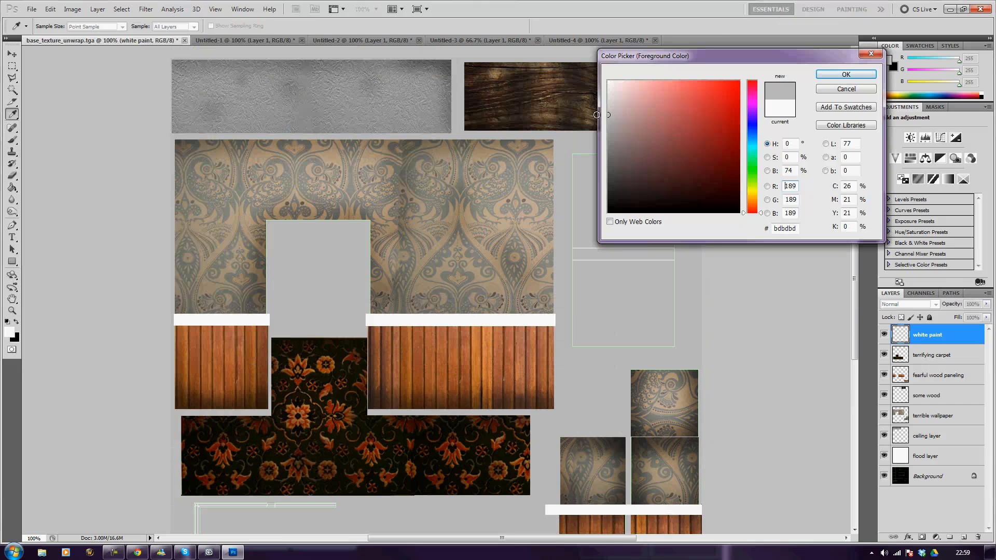
click(814, 80)
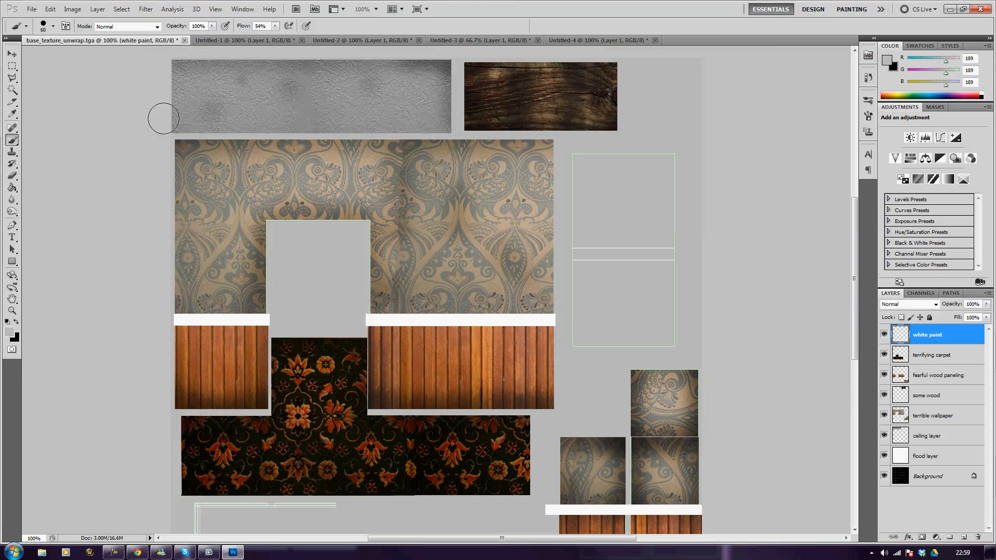
Step: Replace the current brushes with the cris brushes 1 set and choose a 1969 px grunge brush
click(54, 30)
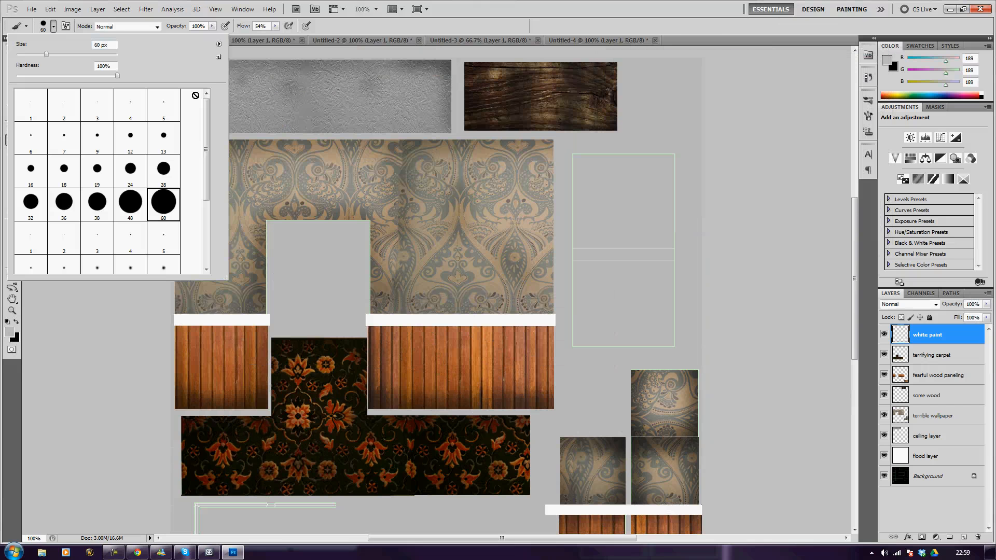
click(219, 44)
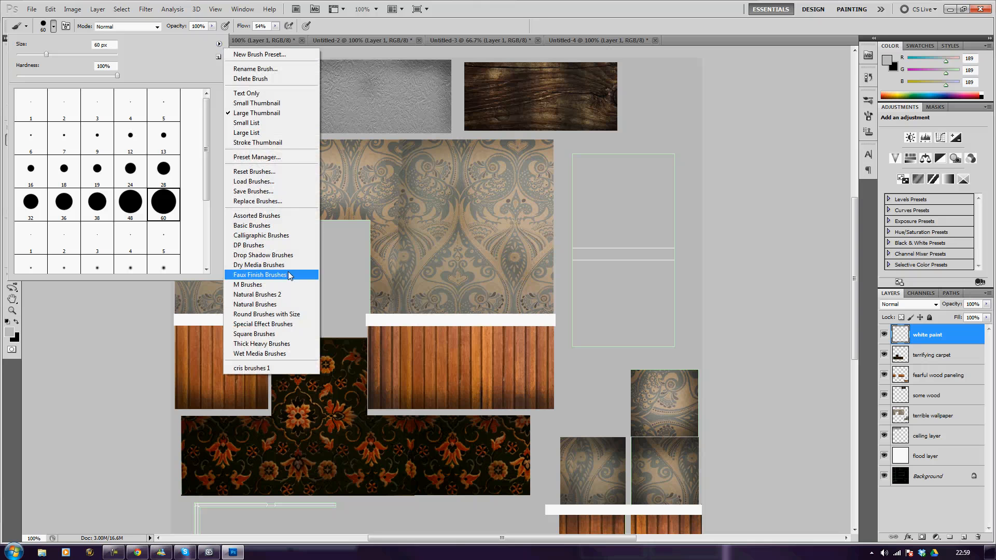
click(253, 367)
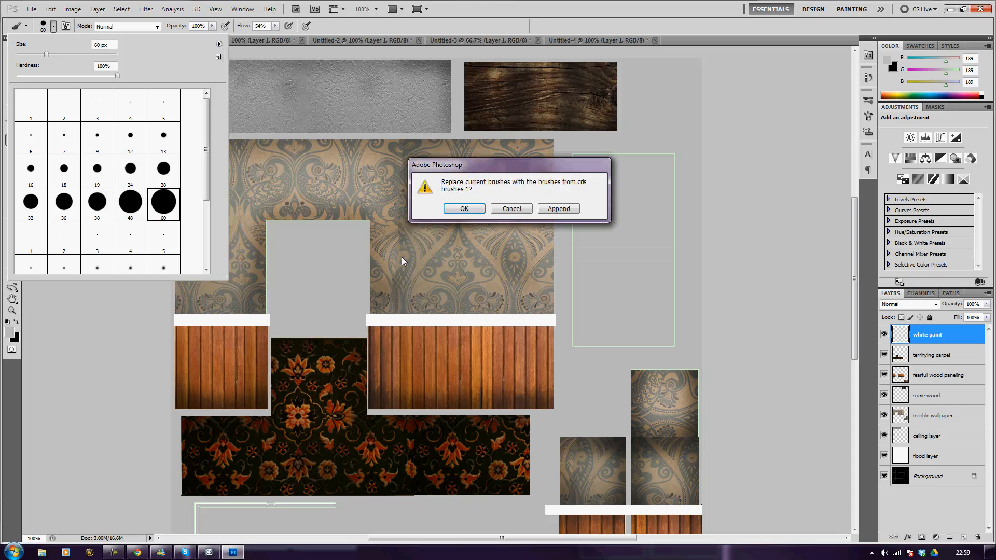
click(469, 213)
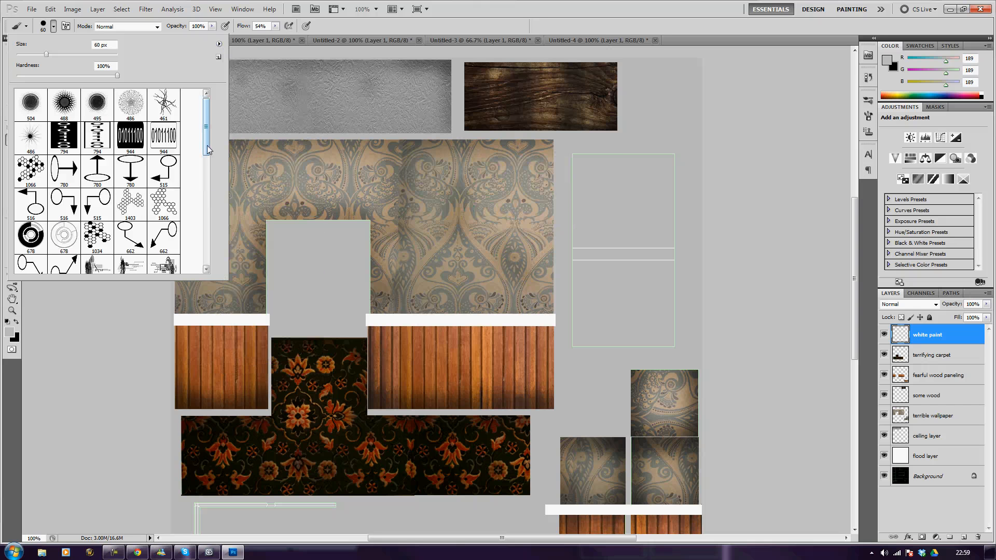
mouse_move(207, 149)
mouse_down()
mouse_move(207, 254)
mouse_move(207, 232)
mouse_up()
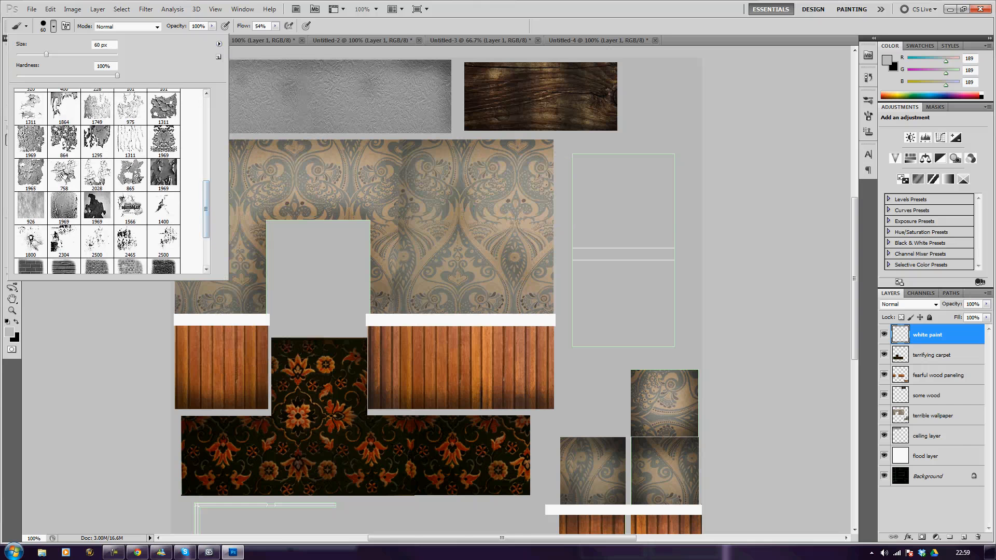
click(44, 148)
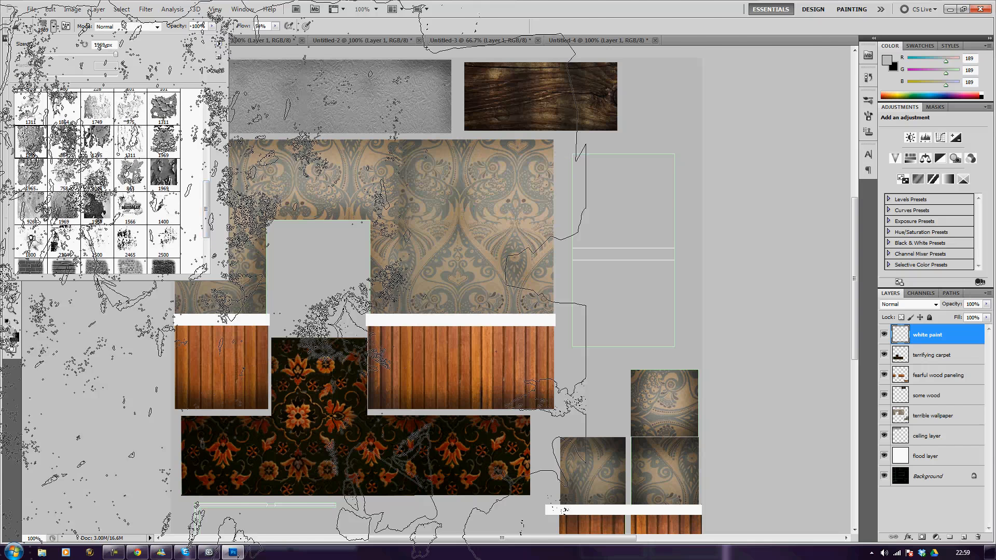
click(989, 181)
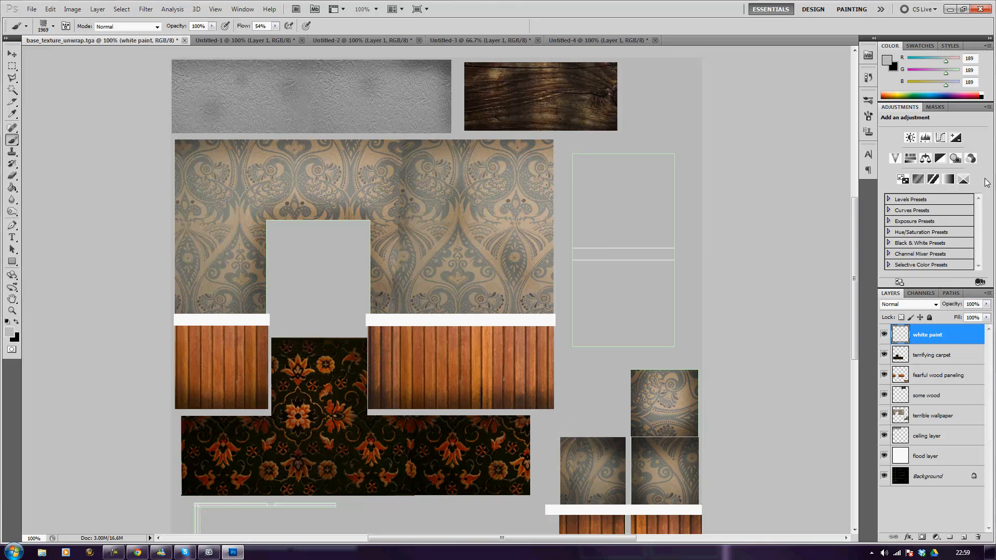
Step: Reduce the grunge brush size to 300 px
key(bracketleft)
key(bracketleft)
key(bracketleft)
key(bracketleft)
key(bracketleft)
key(bracketleft)
key(bracketleft)
key(bracketleft)
key(bracketleft)
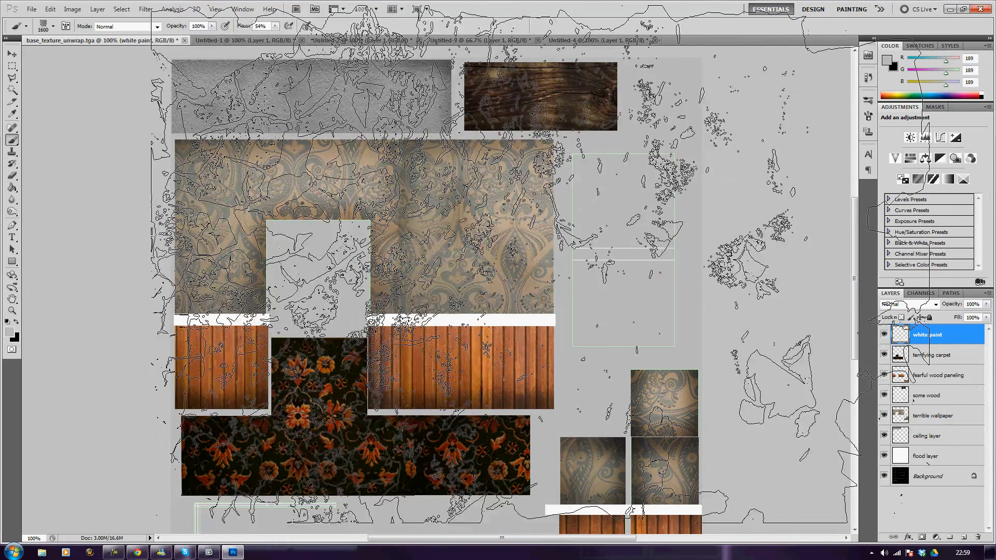
key(bracketleft)
key(bracketleft)
key(bracketleft)
key(bracketleft)
key(bracketleft)
key(bracketleft)
key(bracketleft)
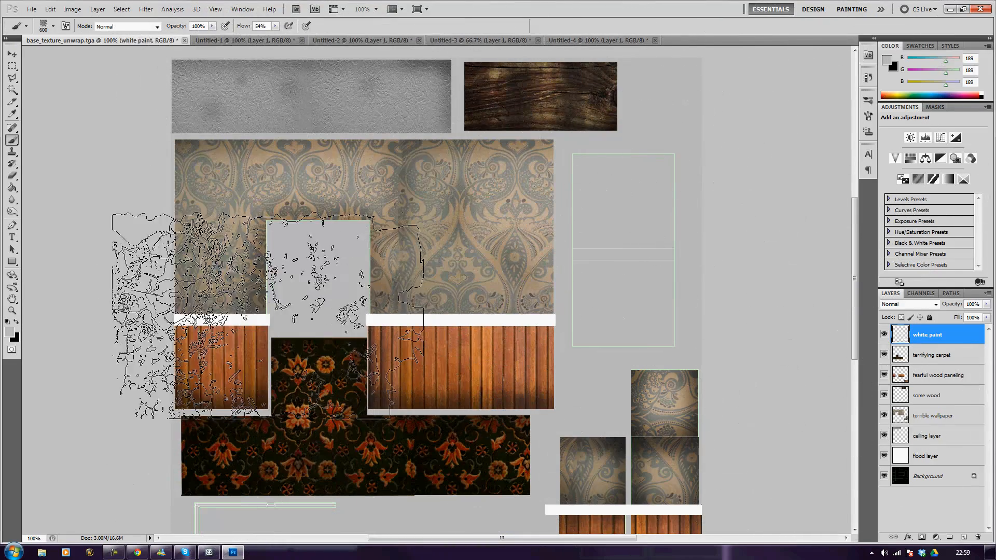
key(bracketleft)
Step: Try stamping light gray grunge over the white trim strip above the narrow wood panel, and undo it
click(206, 333)
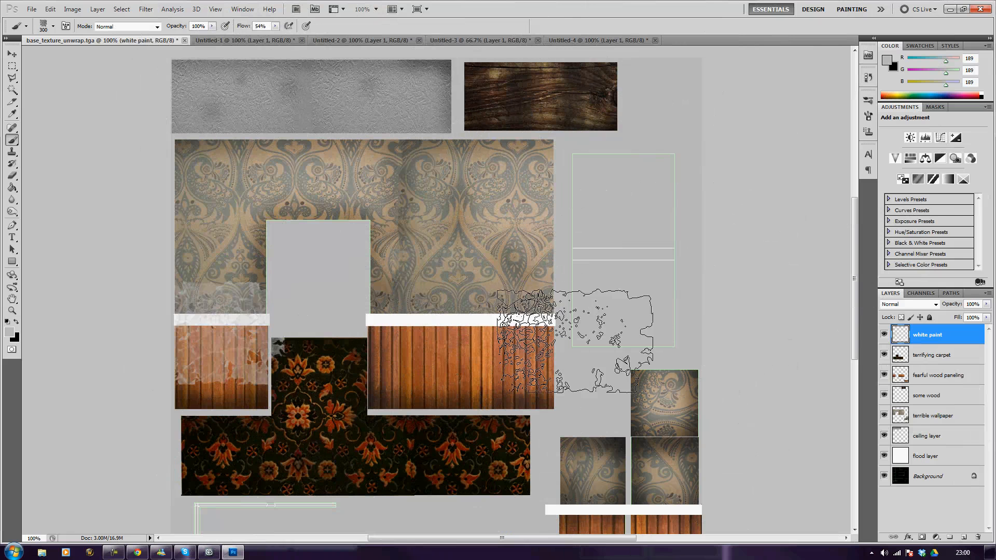
key(ctrl+z)
key(ctrl+z)
key(ctrl+z)
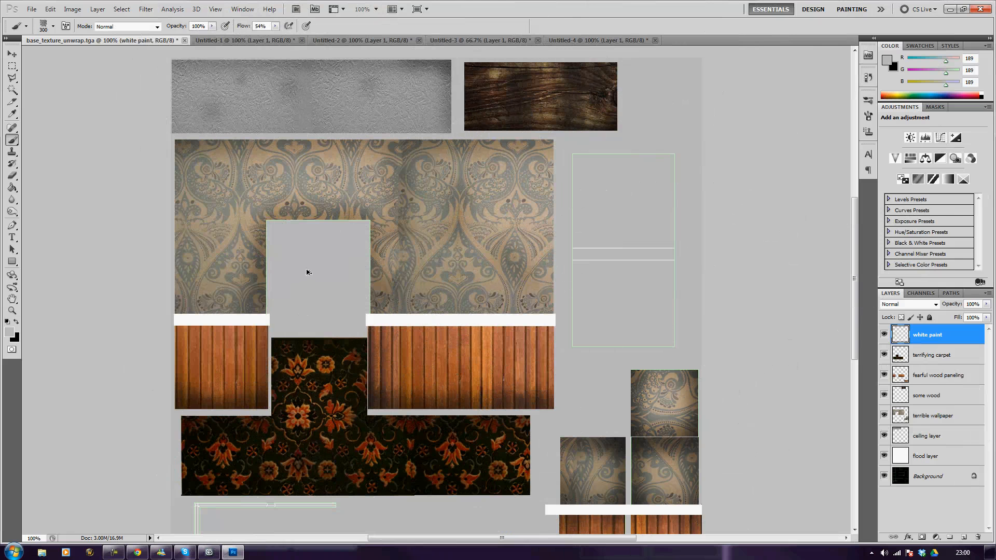
Step: Select all the white trim strips on the white paint layer with the Magic Wand
click(11, 92)
click(227, 320)
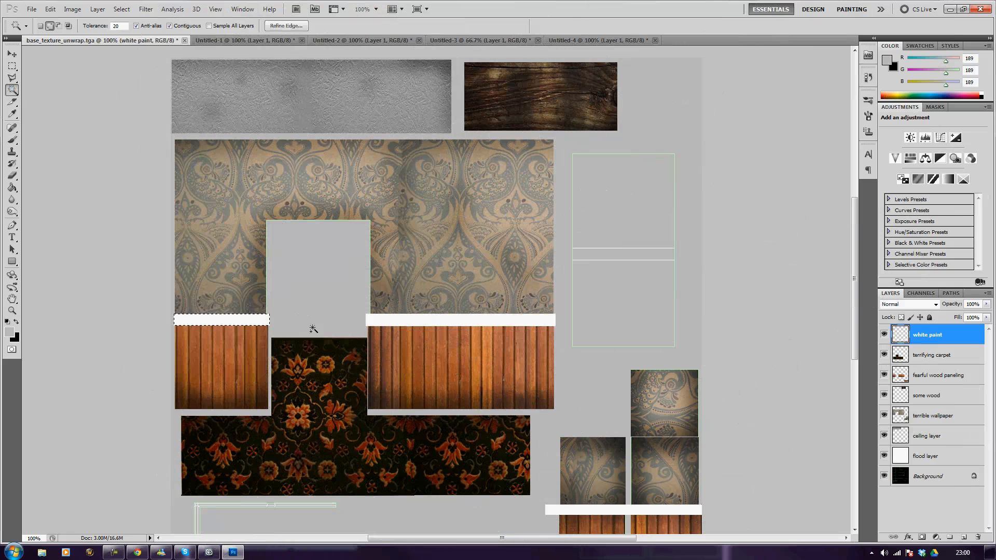
shift+click(400, 323)
Step: Stamp light gray grunge over all the selected trim strips with the 300 px brush and clear the selection
click(13, 142)
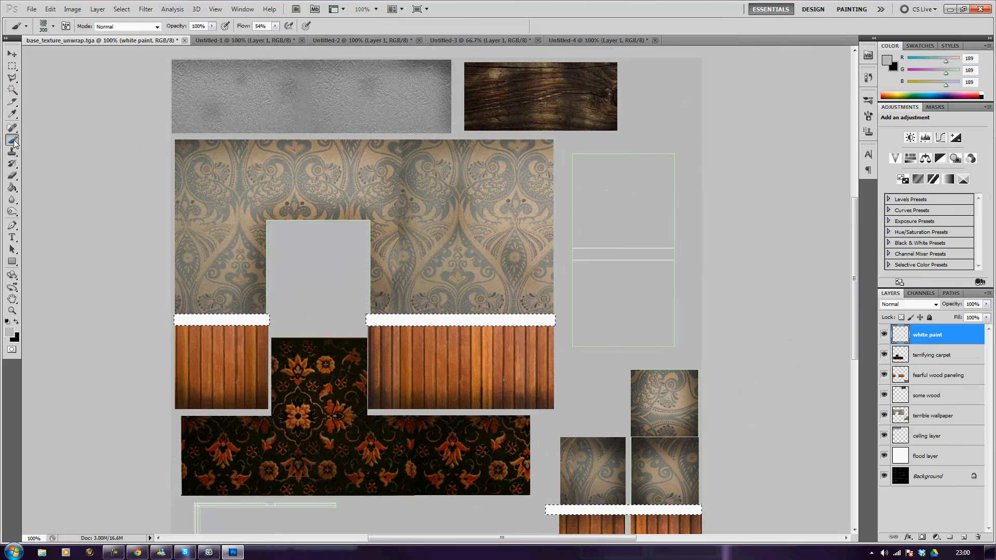
click(208, 320)
click(207, 320)
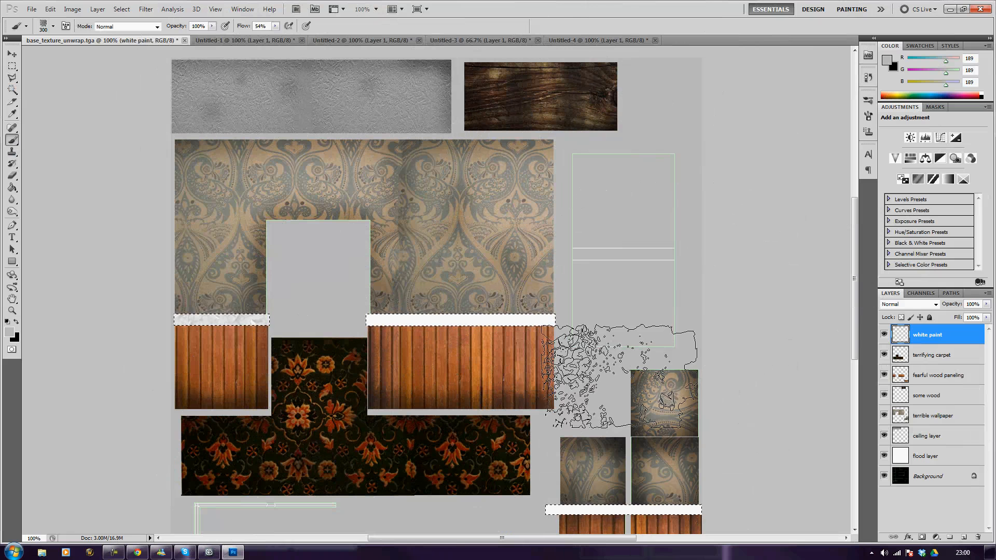
click(433, 326)
click(478, 326)
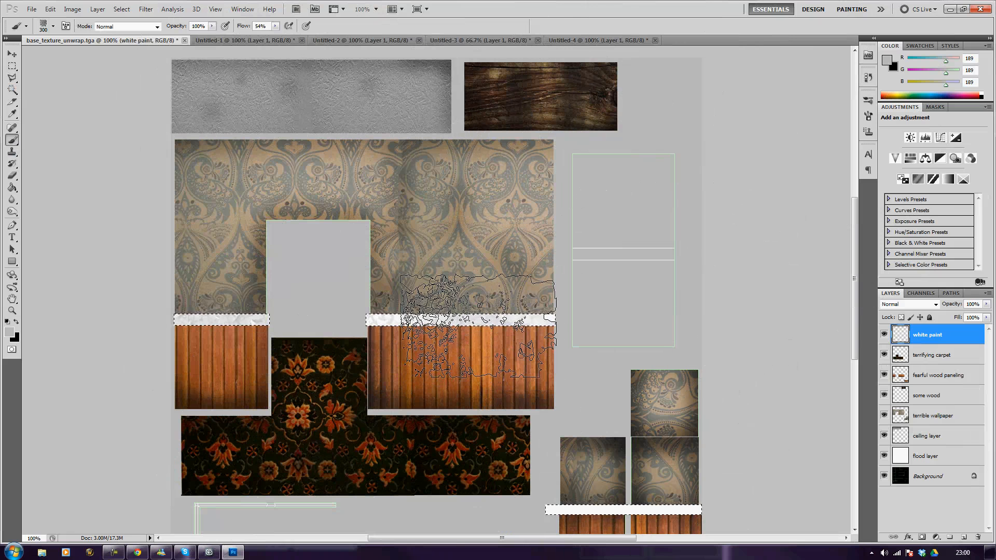
click(593, 493)
click(638, 497)
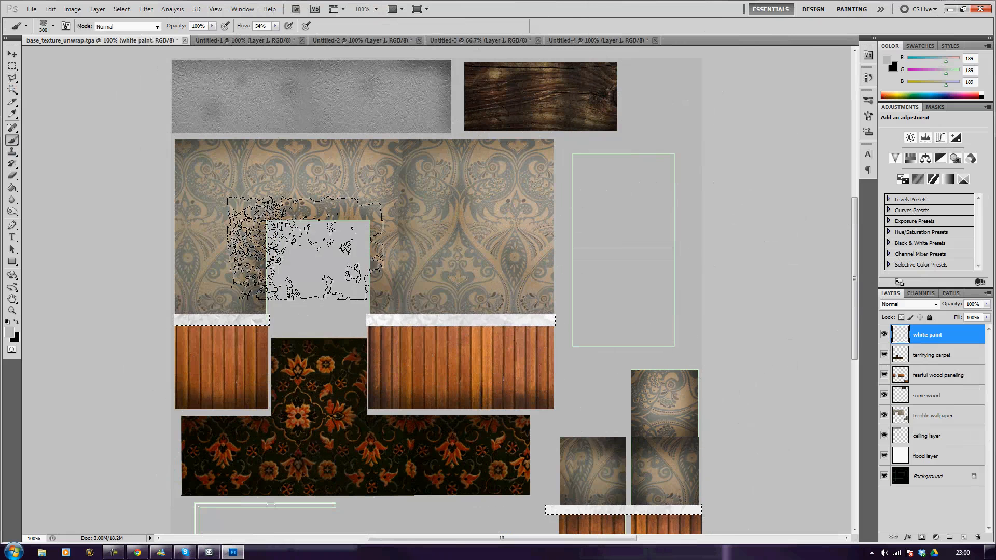
key(ctrl+d)
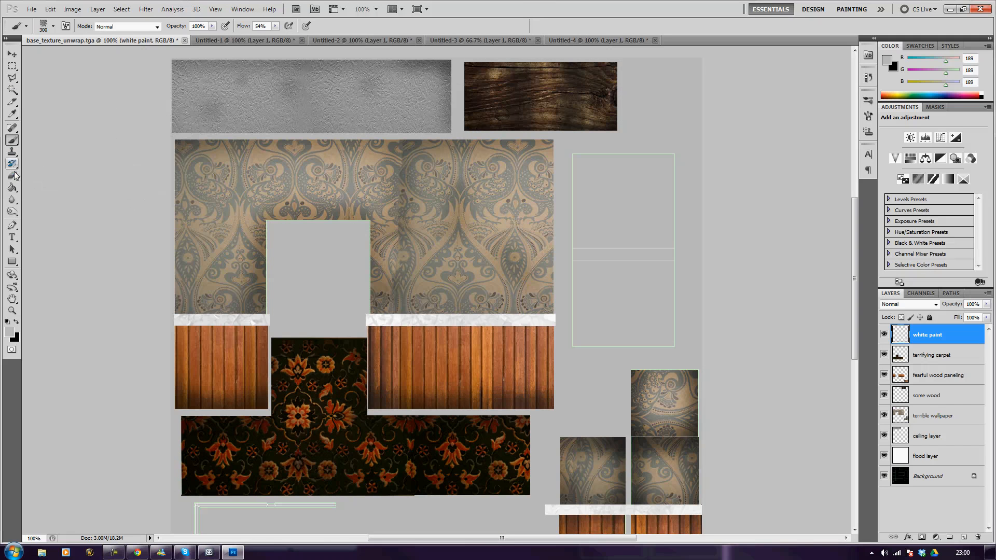
Step: Burn along the main wall's trim strips with a 60 px brush, Midtones range and 50% exposure
click(11, 213)
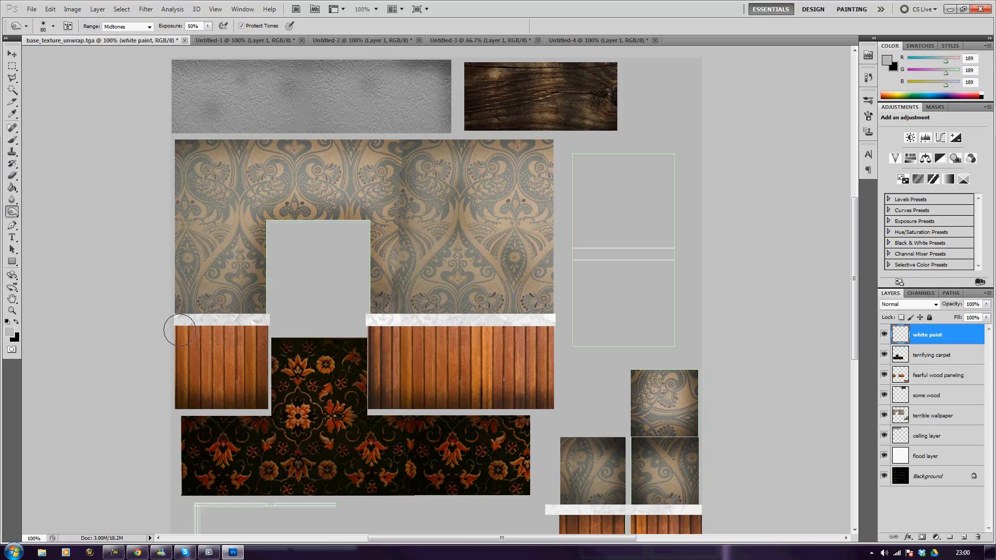
drag(265, 317, 167, 321)
drag(374, 326, 593, 327)
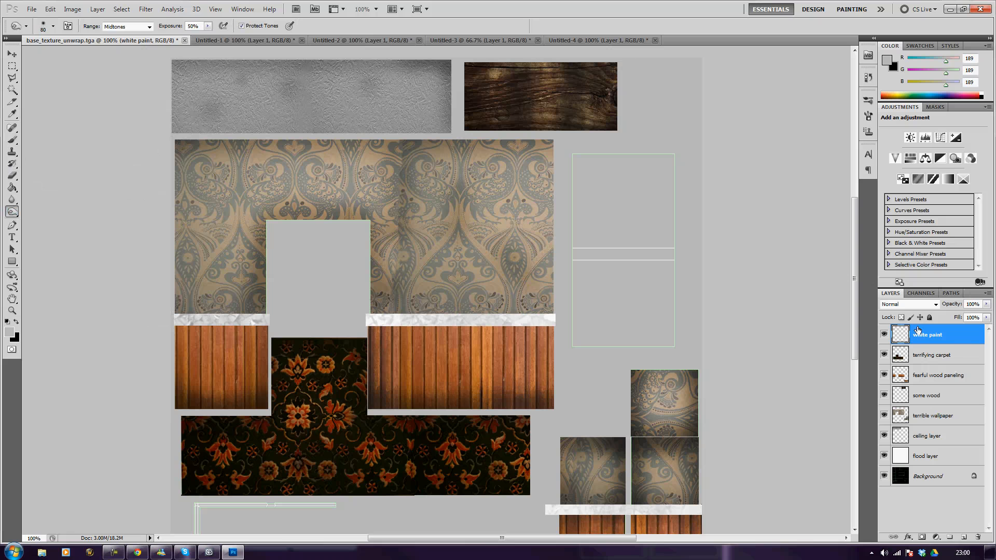
Step: Return to the Brush tool and set the foreground color to white ffffff
click(12, 141)
click(10, 332)
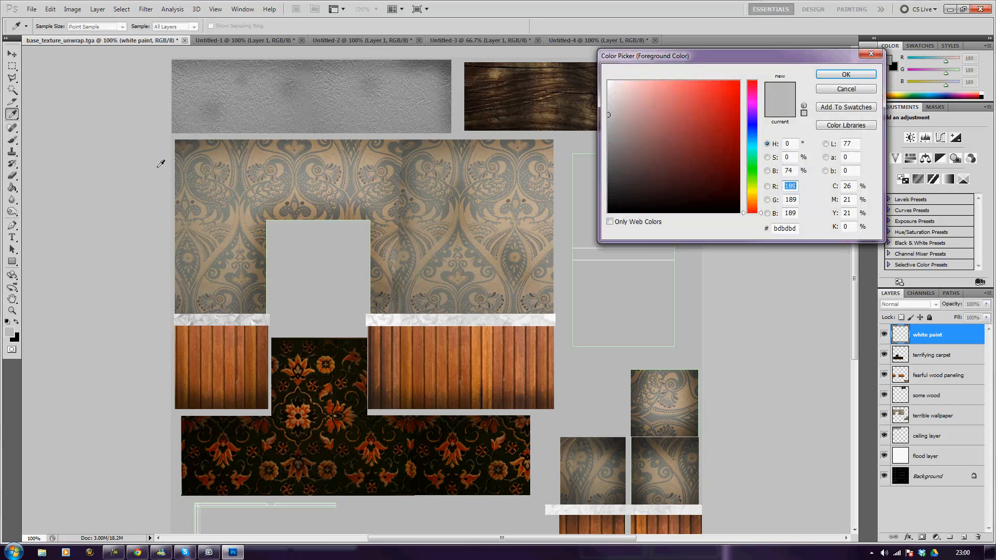
click(608, 82)
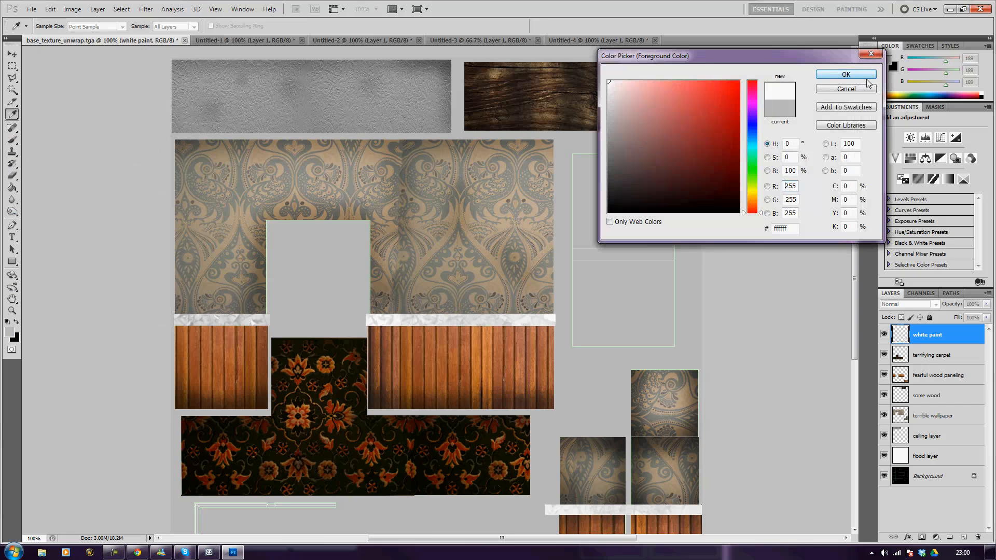
click(846, 74)
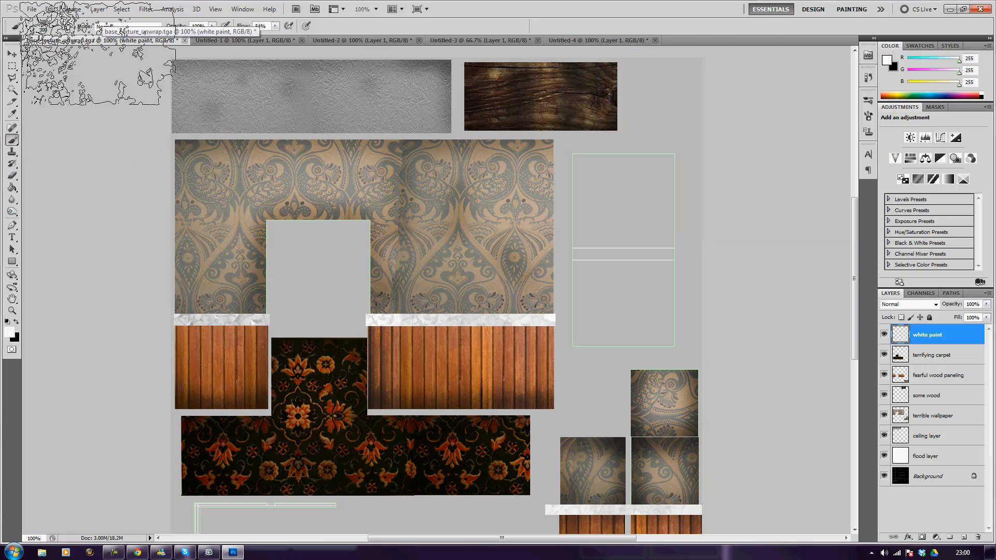
Step: Reduce the grunge brush to 100 px, test a white stamp over the narrow panel's trim strip and undo it
key(bracketright)
key(bracketright)
key(bracketright)
key(bracketright)
key(bracketright)
key(bracketright)
key(bracketright)
key(bracketright)
key(bracketright)
key(bracketright)
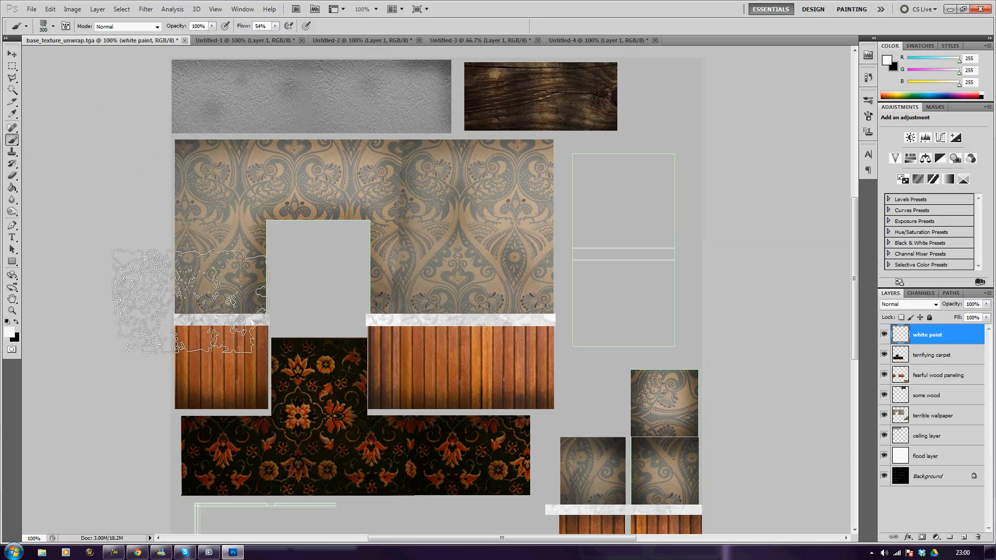
drag(202, 332, 197, 322)
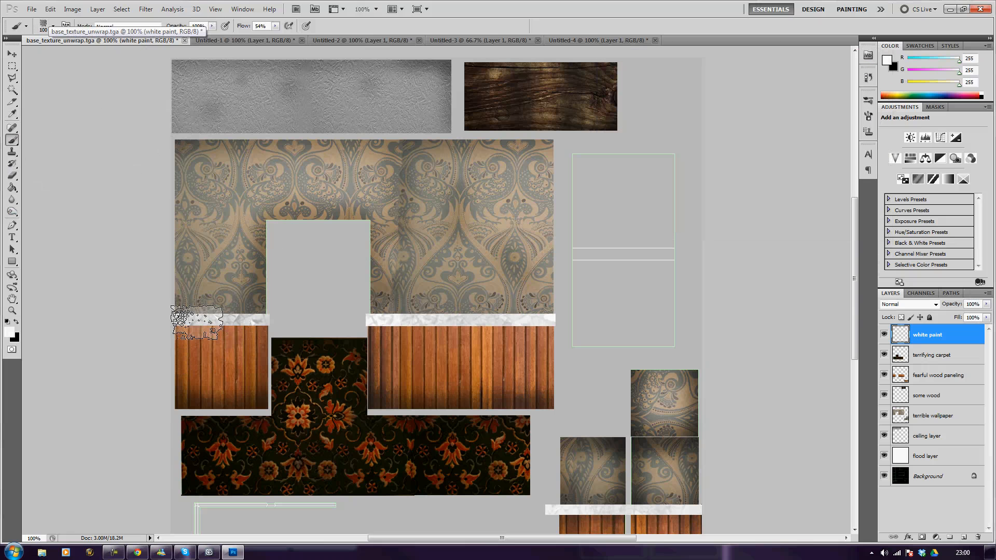
key(bracketleft)
key(bracketleft)
key(bracketleft)
key(ctrl+alt+z)
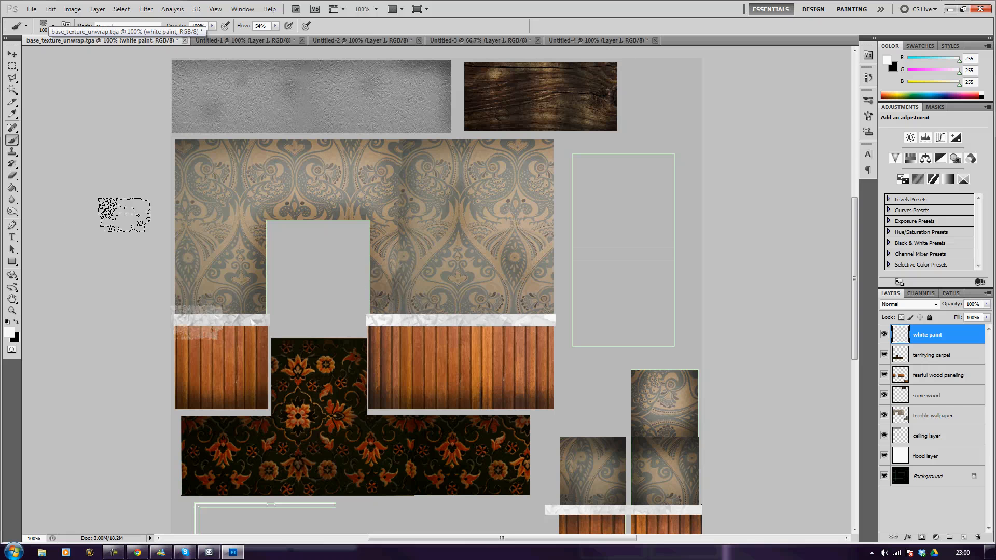
key(ctrl+alt+z)
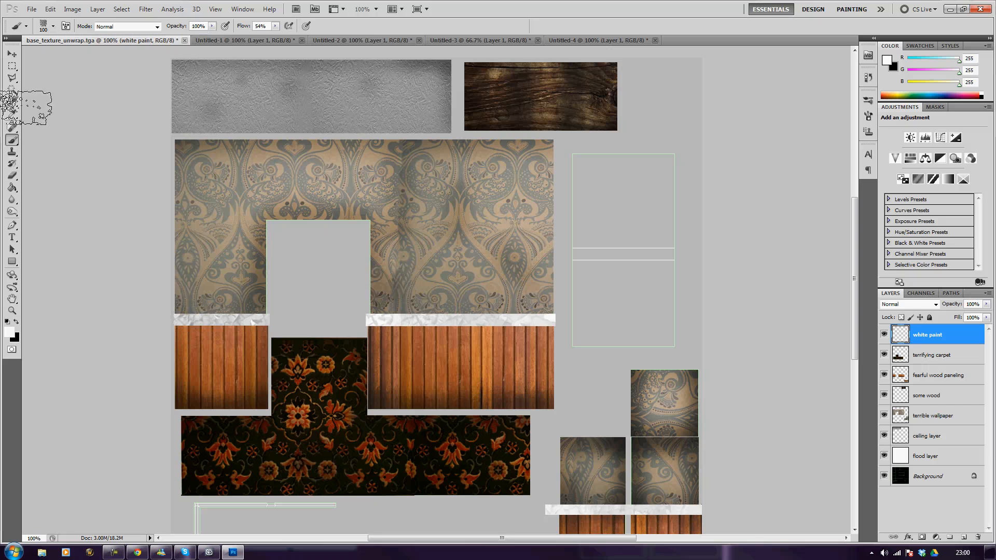
Step: Select all the trim strips by picking the empty area of the white paint layer and inverting the selection
click(12, 90)
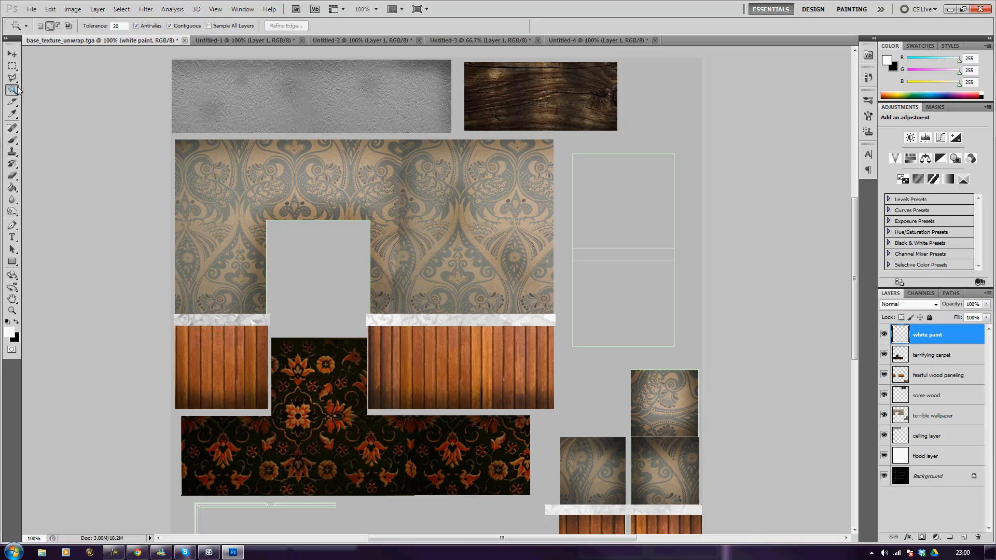
click(200, 176)
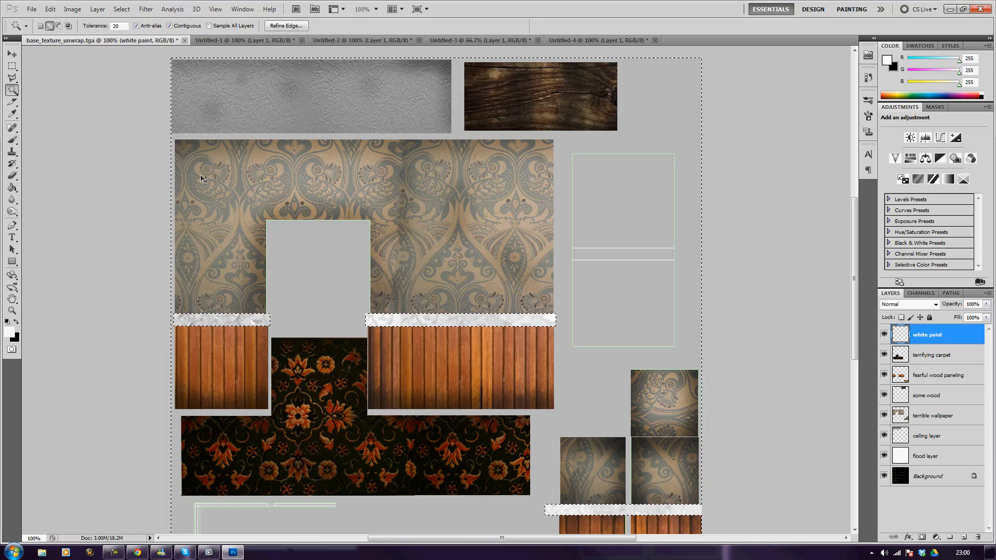
key(ctrl+shift+i)
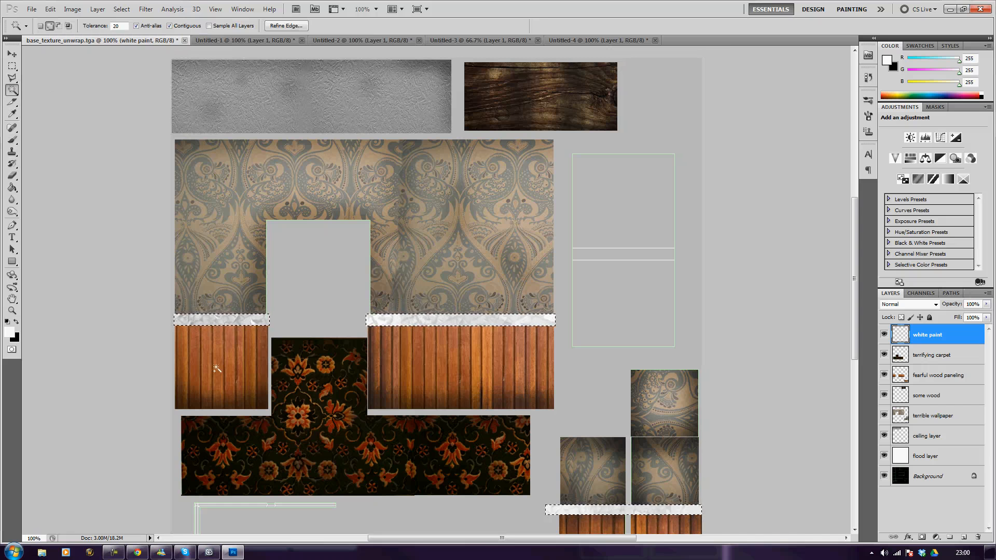
Step: Paint white grunge over all the selected trim strips with the 100 px brush and clear the selection
click(11, 139)
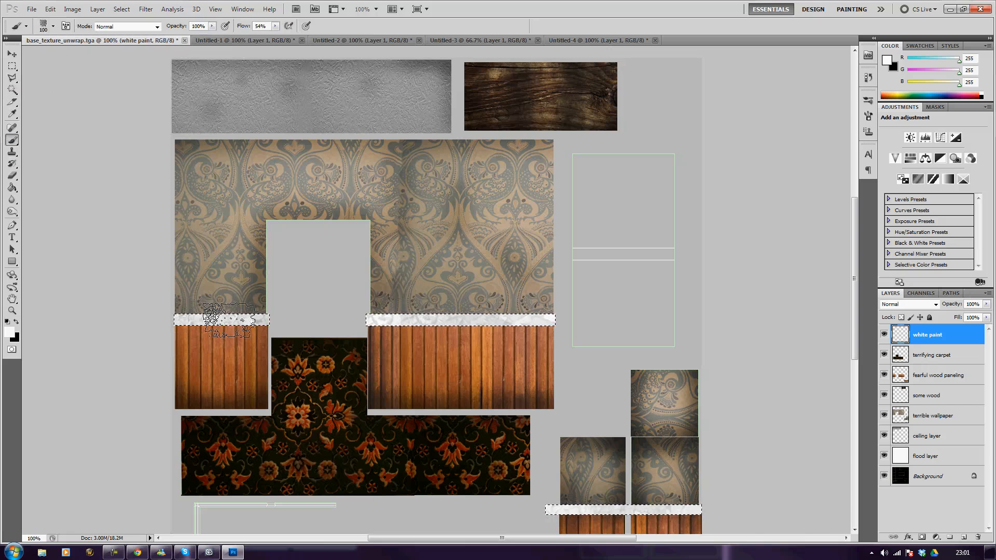
mouse_move(228, 320)
mouse_down()
mouse_move(197, 320)
mouse_move(534, 318)
mouse_move(421, 317)
mouse_up()
mouse_move(551, 523)
mouse_down()
mouse_move(575, 512)
mouse_move(649, 512)
mouse_up()
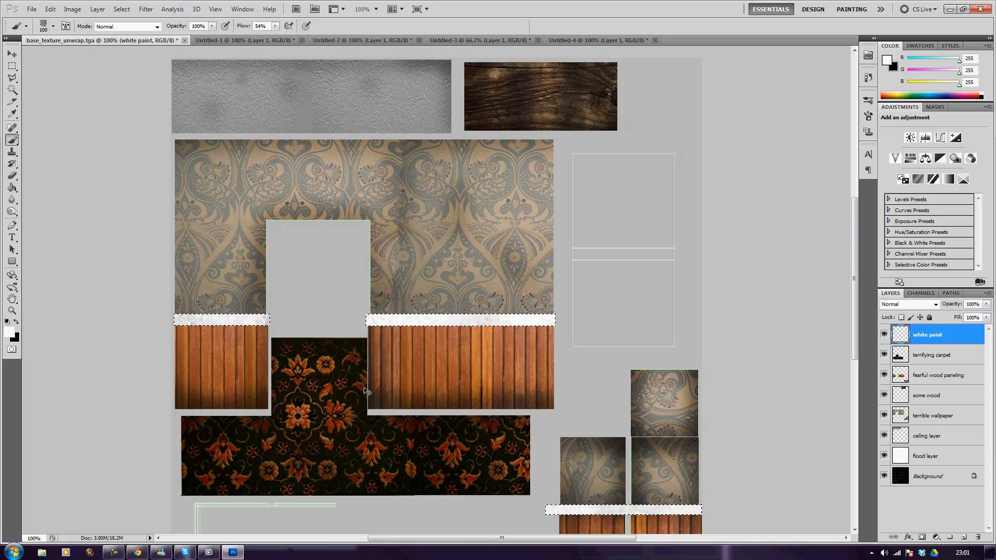
key(ctrl+d)
Step: Switch to the Burn tool and reduce its brush size to 35 px
click(11, 188)
click(12, 211)
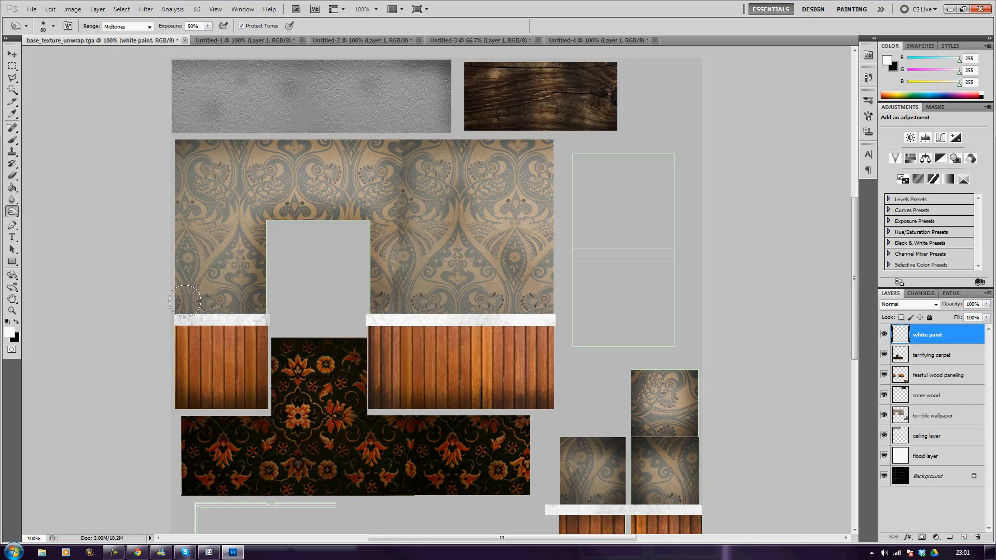
key(bracketleft)
key(bracketleft)
key(bracketleft)
key(bracketleft)
Step: Switch to the browser, open free-door-texture-038.jpg from the door texture image results and copy the image
key(alt+Tab)
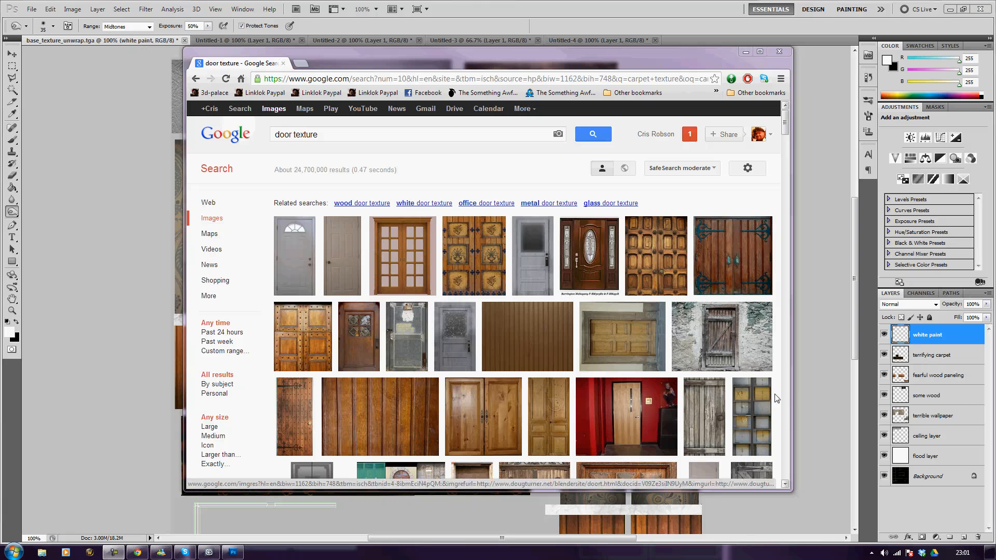
mouse_move(628, 355)
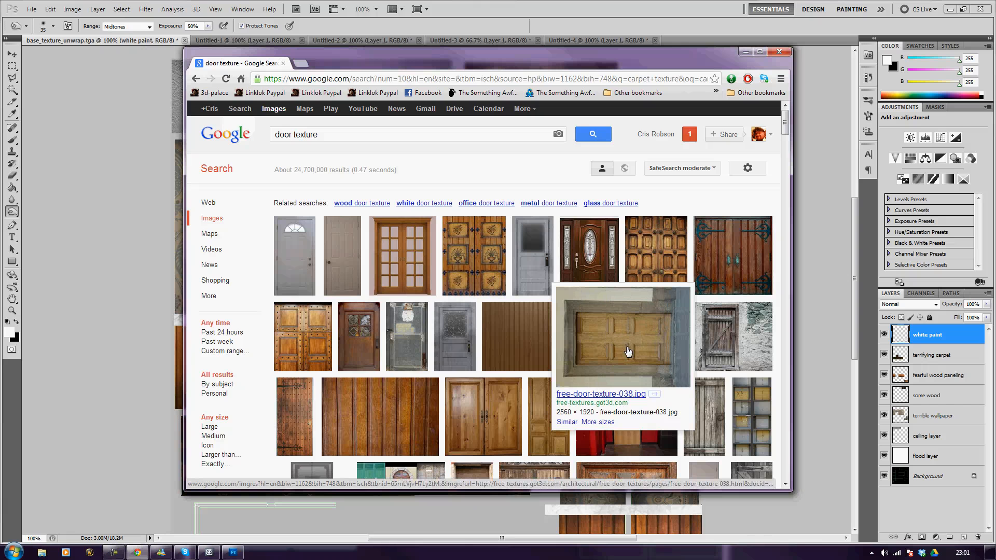
click(627, 351)
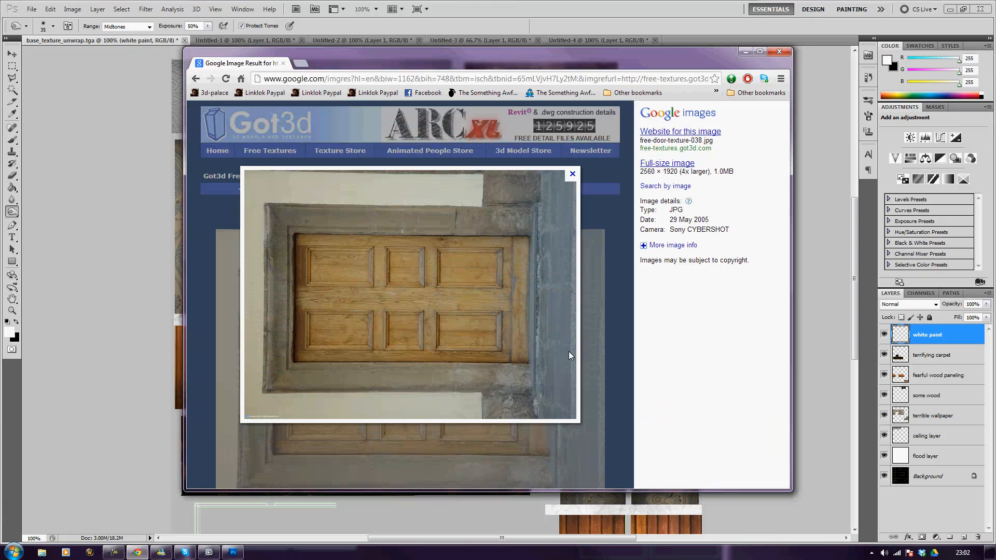
right_click(483, 322)
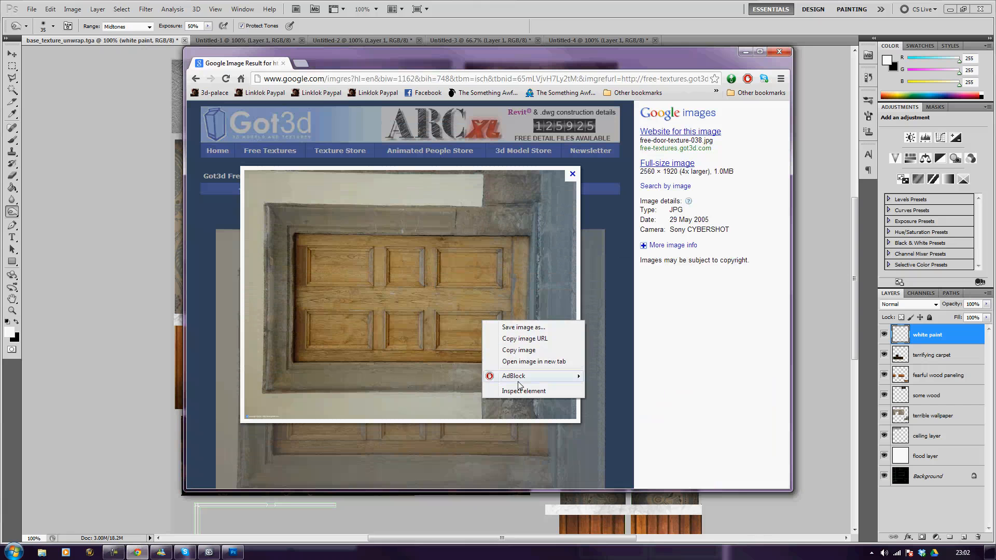
click(526, 351)
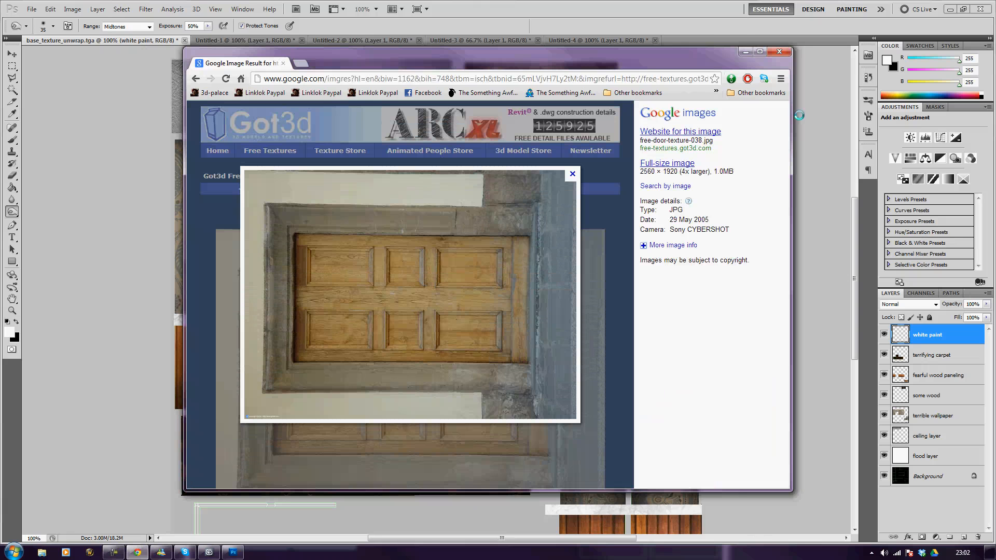
Step: Return to Photoshop, create a new document with the clipboard-sized defaults and paste the door image
click(745, 52)
click(30, 9)
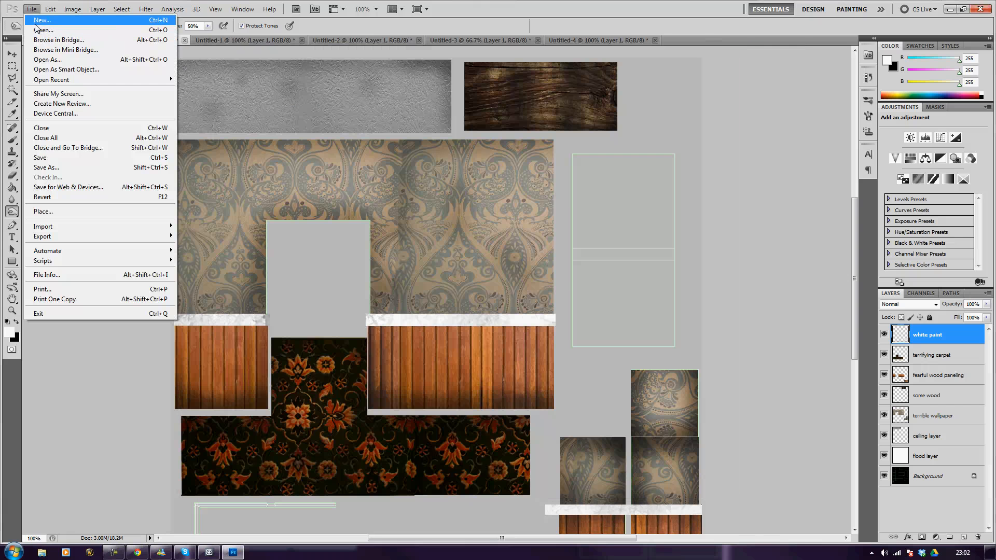
click(35, 22)
key(Return)
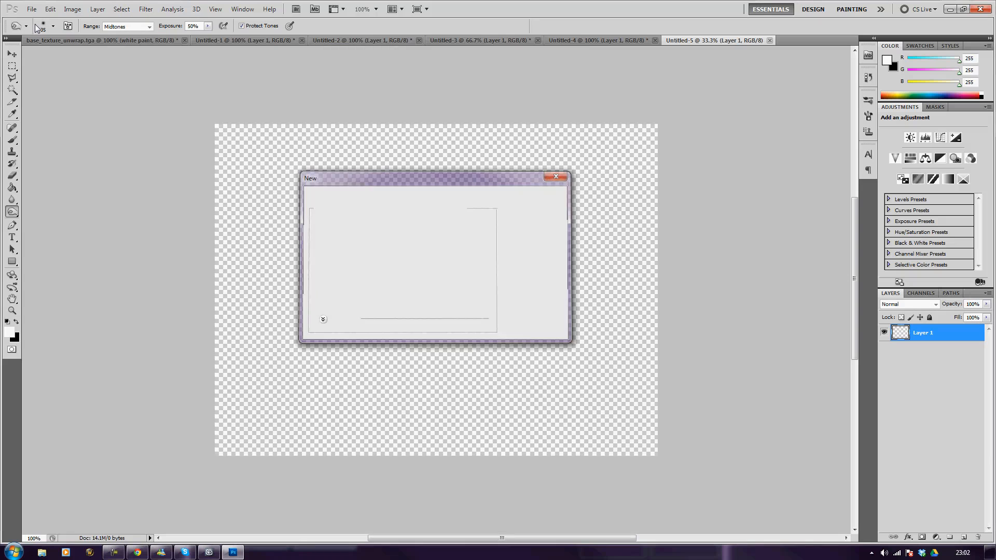
key(ctrl+v)
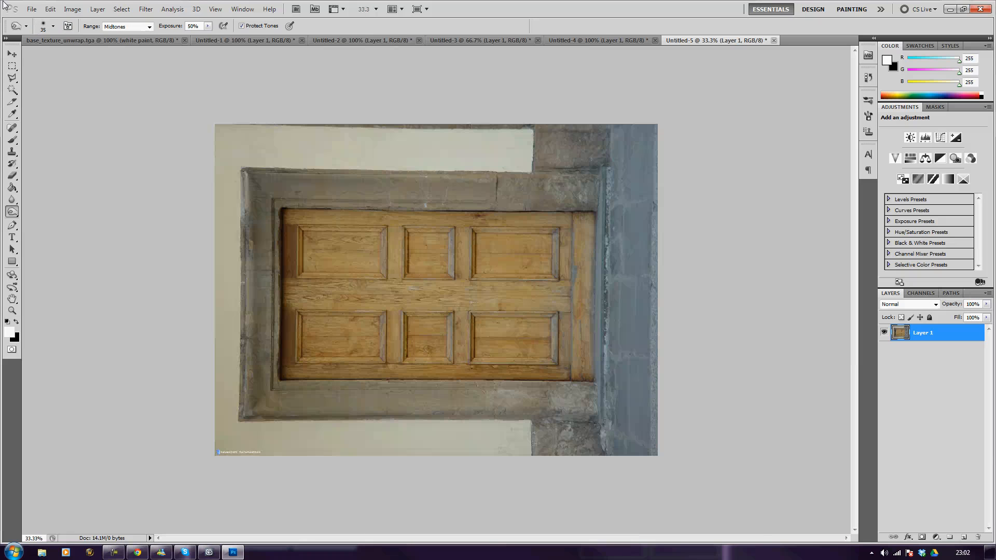
Step: Rotate the door image's canvas 90° clockwise so the door stands upright
click(72, 9)
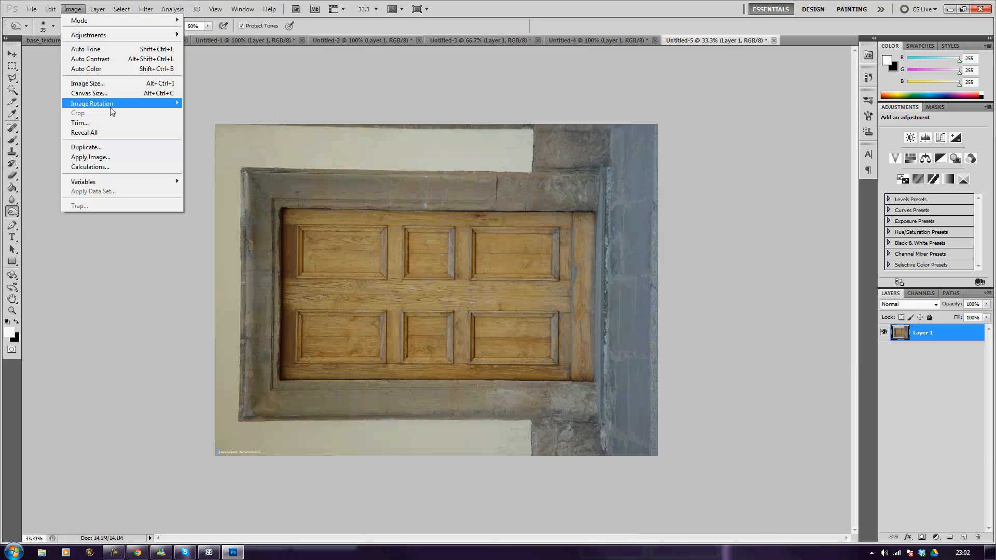
mouse_move(112, 105)
click(205, 114)
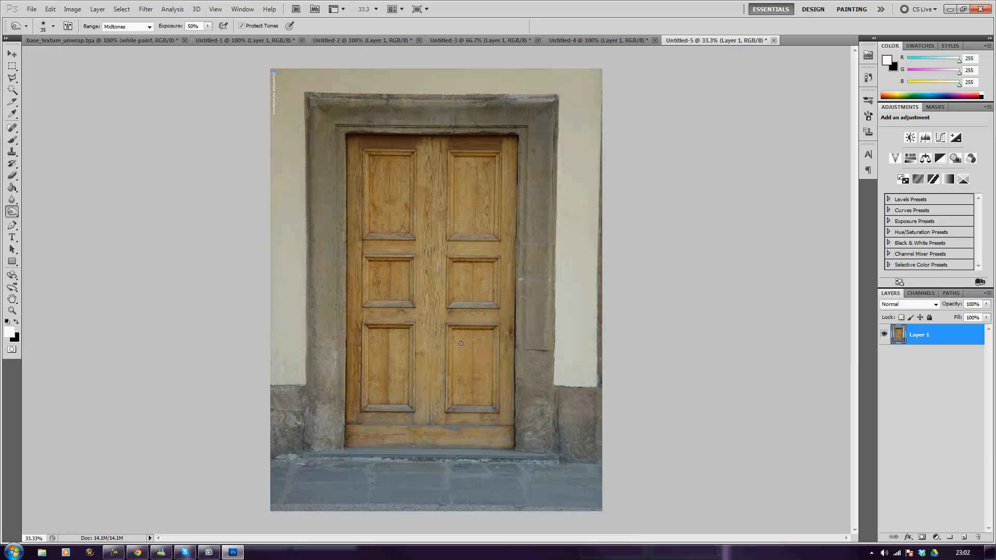
Step: Select the wooden door with a rectangular marquee, distort its upper corners to straighten its edges, and deselect
click(12, 66)
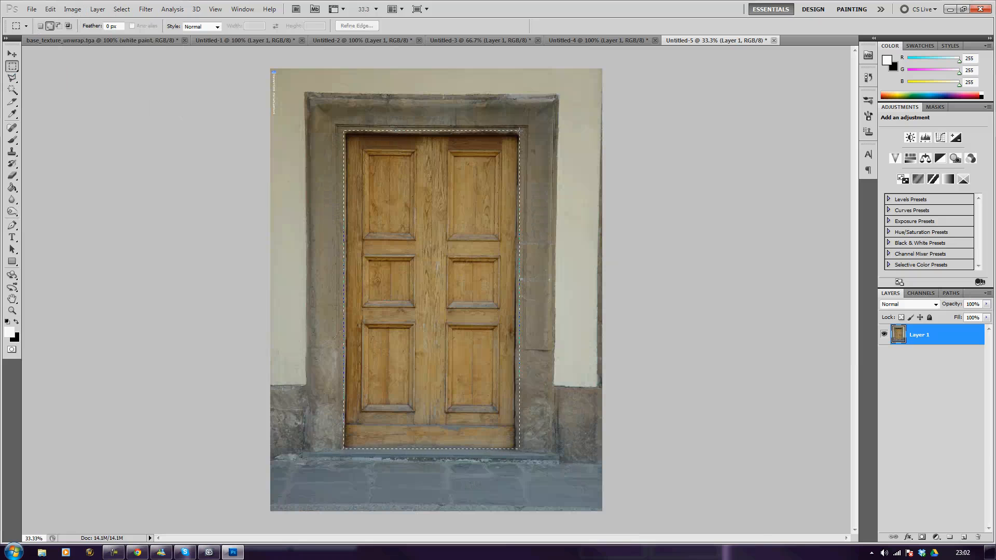
drag(520, 130, 519, 133)
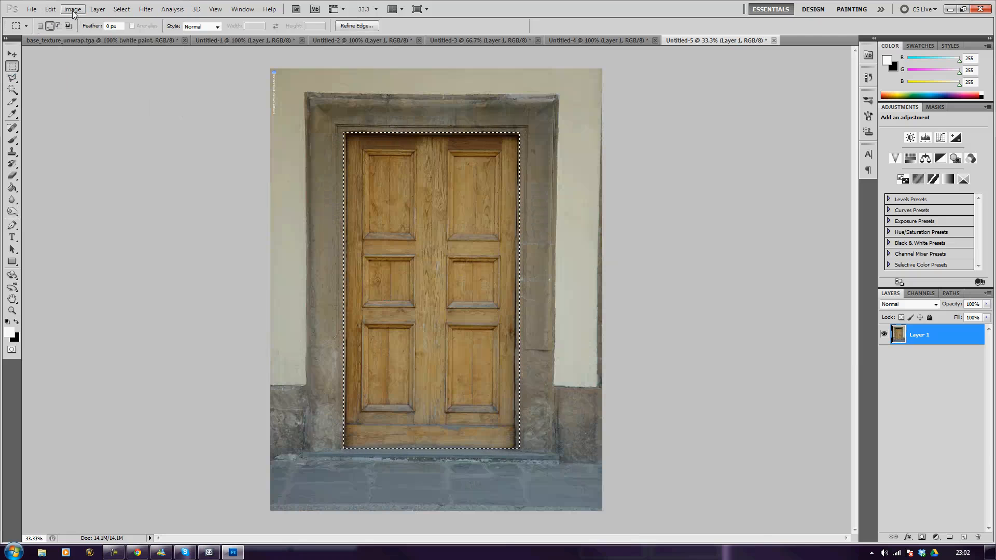
right_click(376, 210)
click(430, 333)
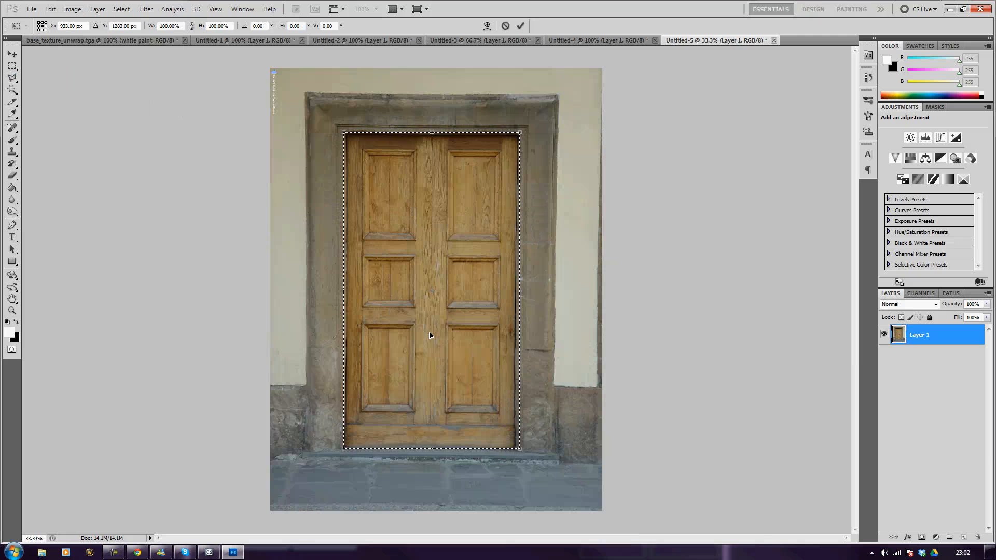
right_click(502, 213)
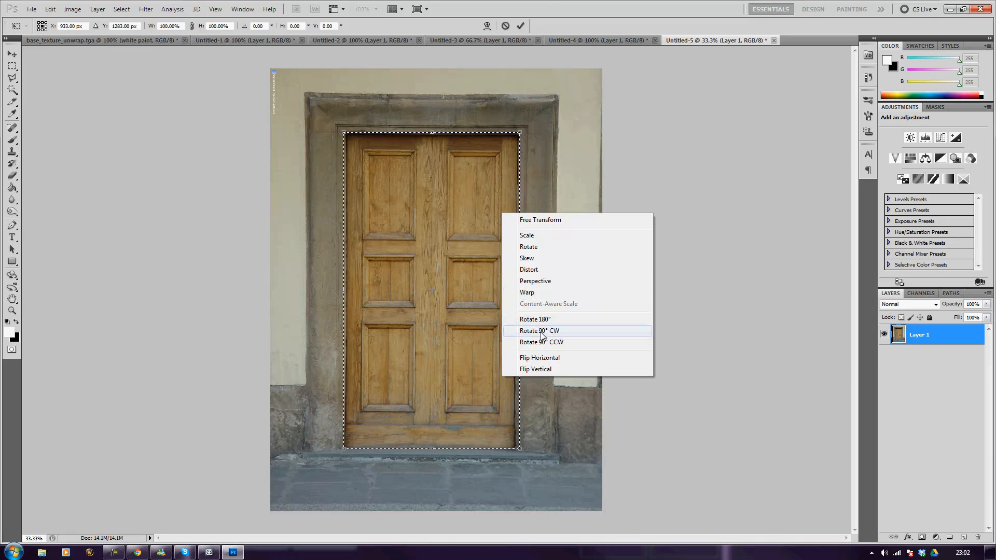
click(532, 269)
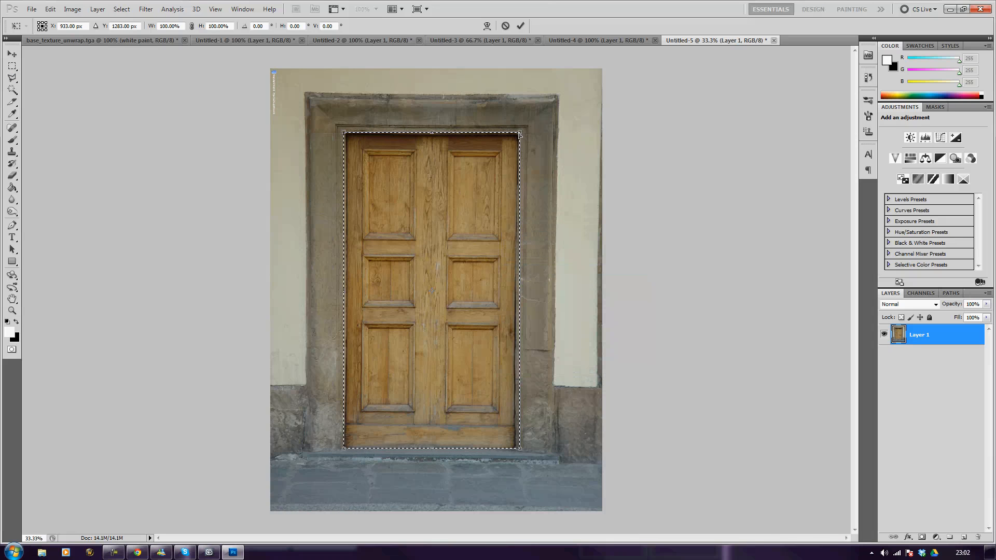
drag(519, 134, 516, 134)
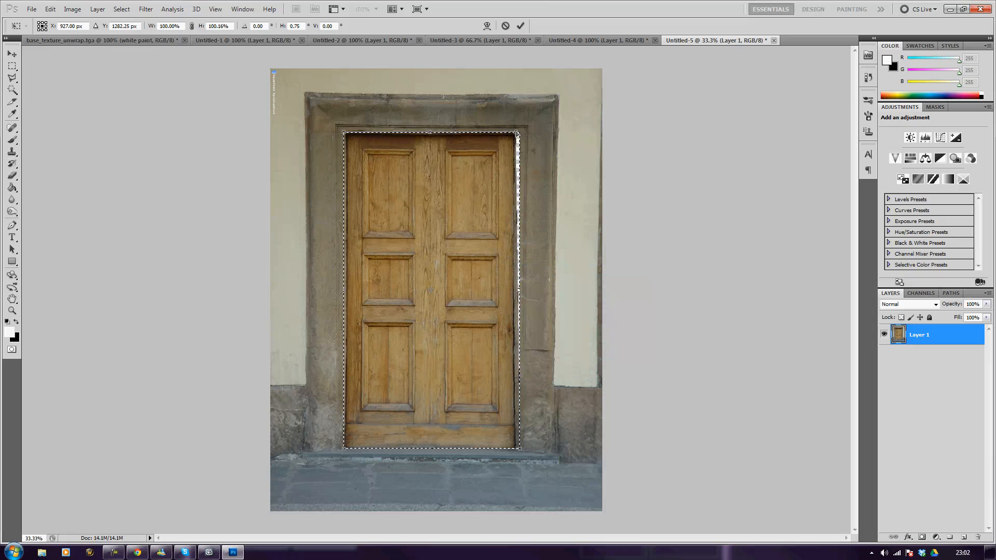
drag(515, 133, 516, 132)
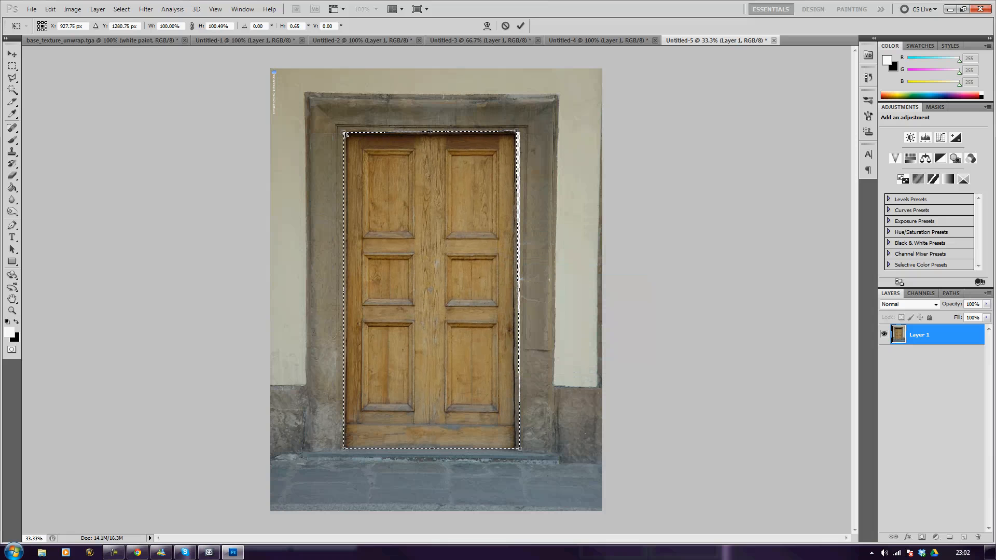
drag(345, 135, 340, 131)
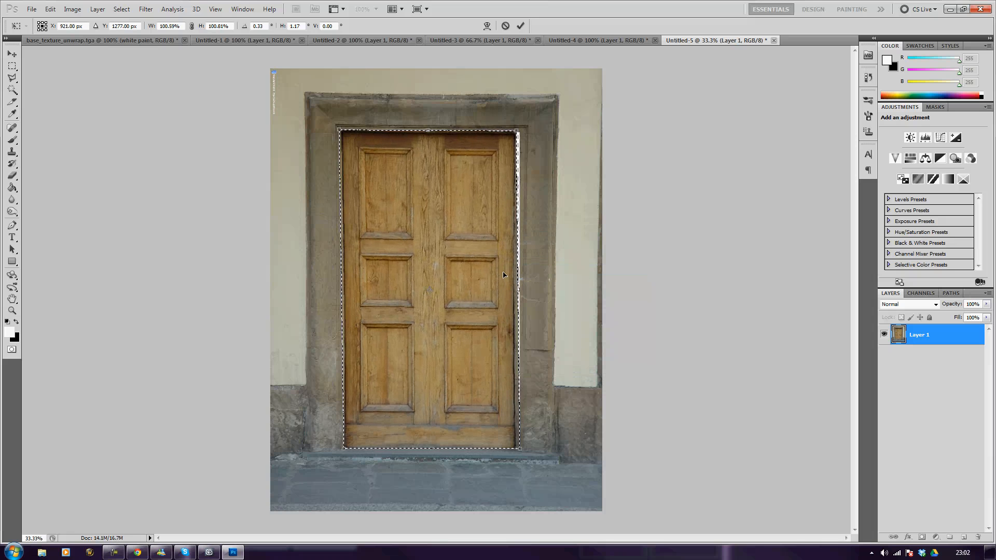
key(Return)
key(ctrl+d)
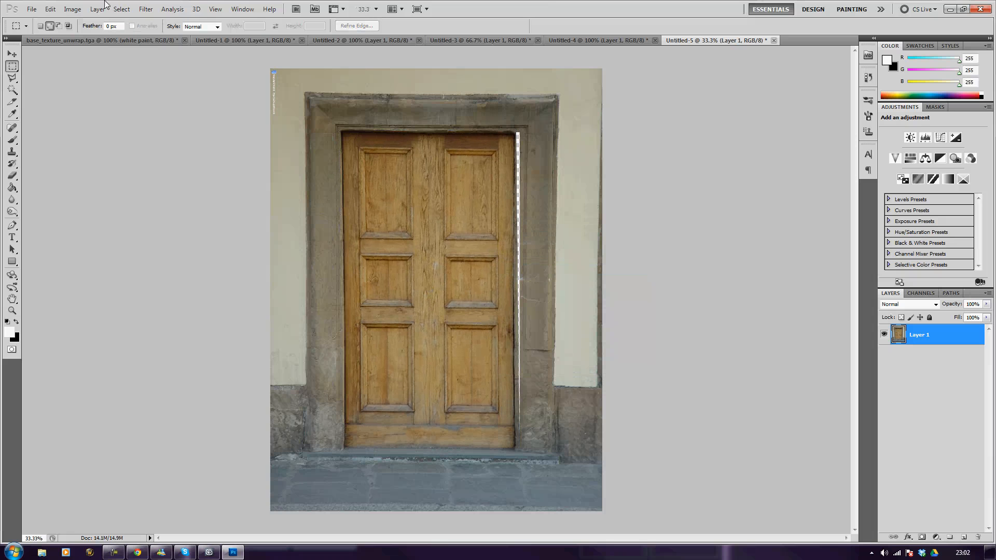
Step: In base_texture_unwrap.tga, marquee-select the empty door outline, copy it from the Background layer and make the white paint layer active again
click(104, 41)
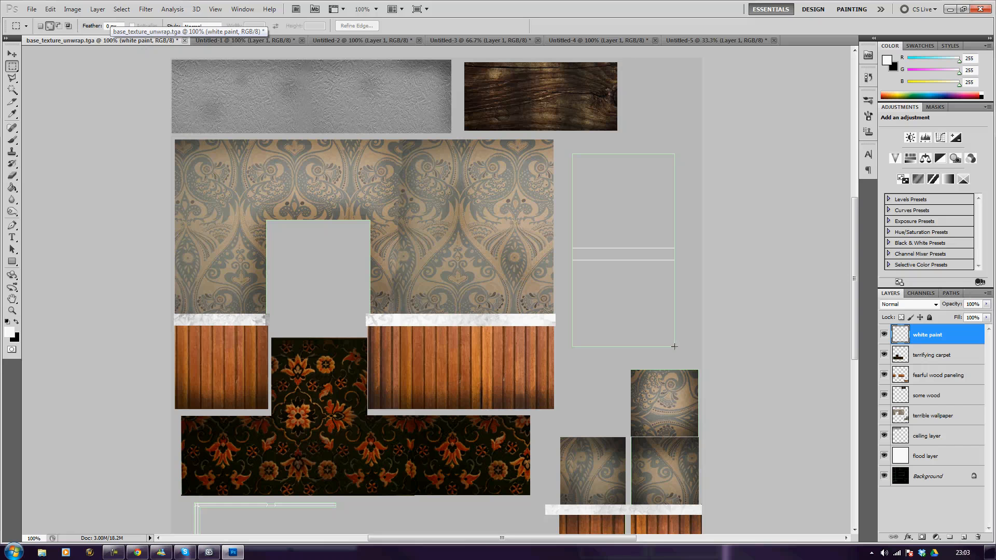
drag(574, 163, 571, 153)
click(914, 478)
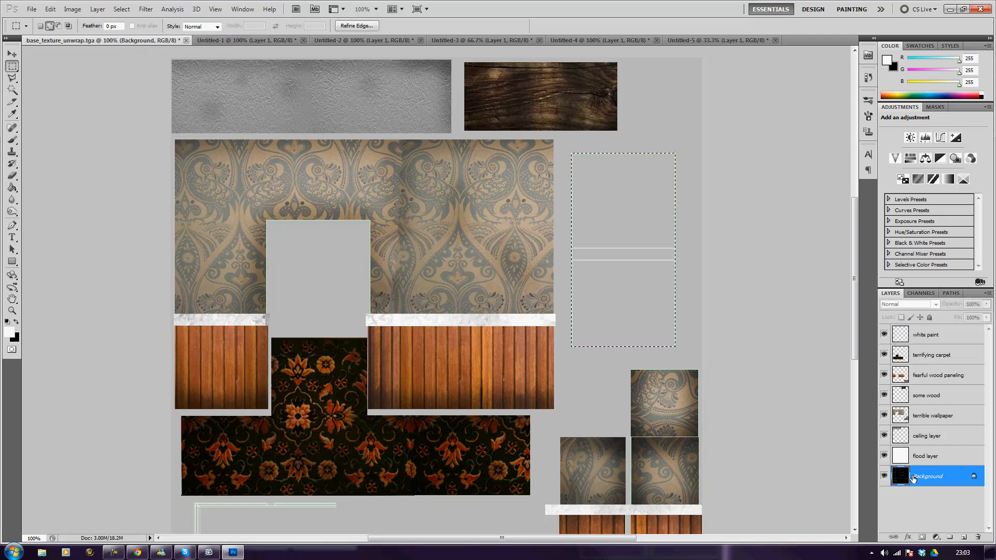
click(934, 334)
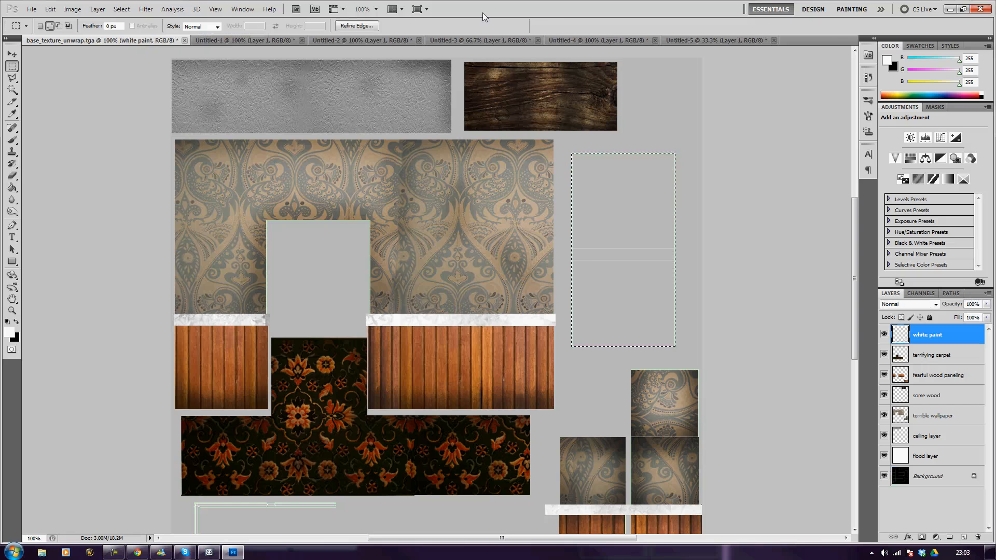
Step: Create a new document at the clipboard size of 201 × 374 pixels and paste the door outline into it
click(31, 9)
click(35, 20)
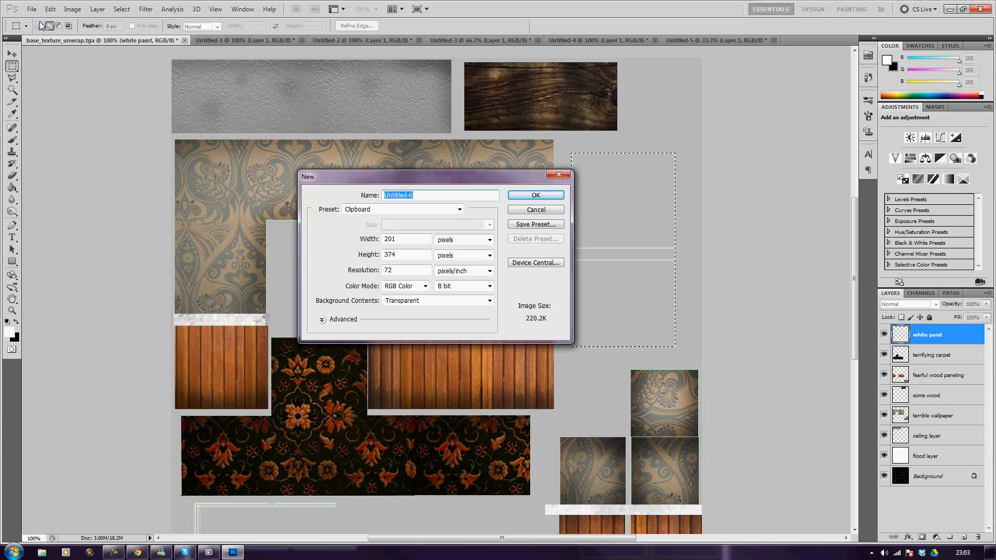
key(Return)
key(ctrl+v)
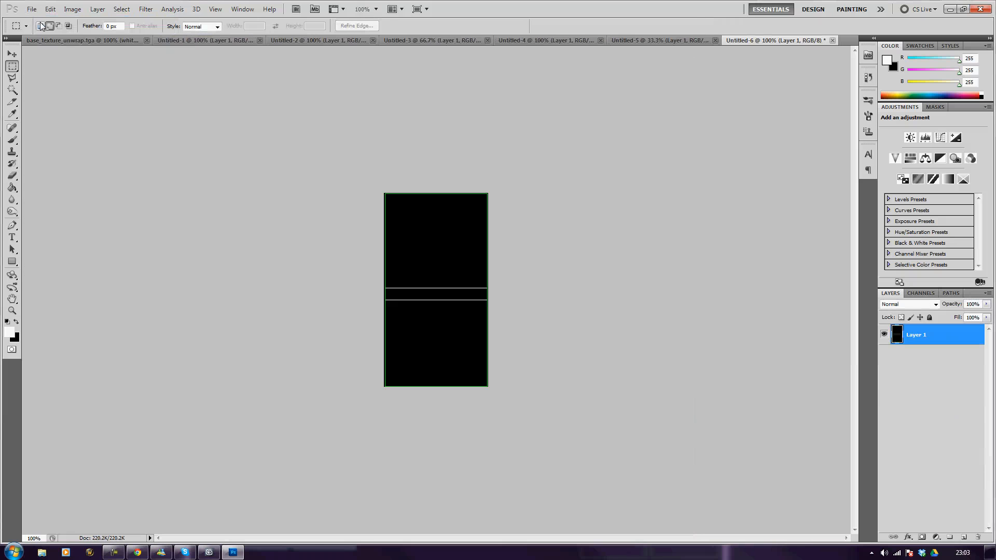
Step: Return to the Untitled-5 door photo and marquee-select only the straightened wooden door
click(688, 40)
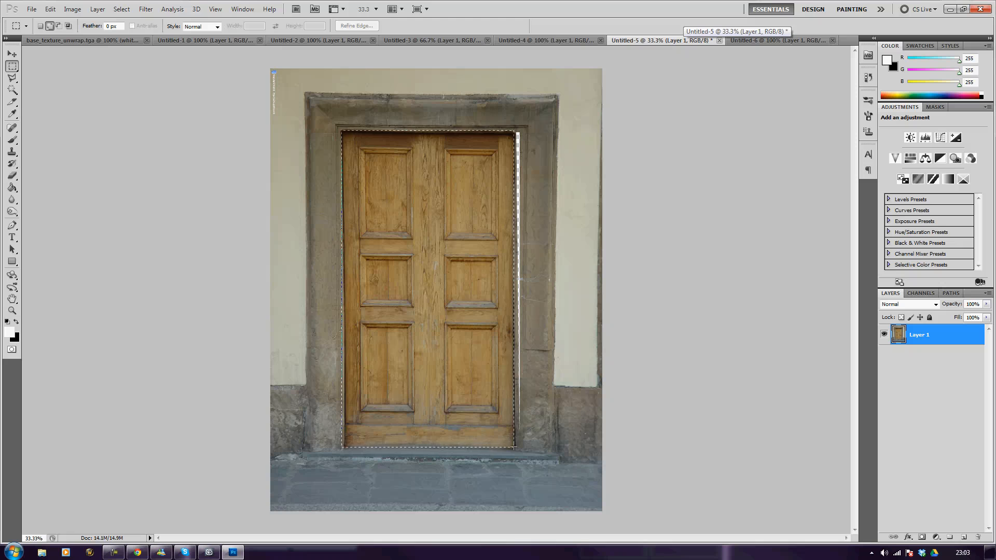
click(514, 446)
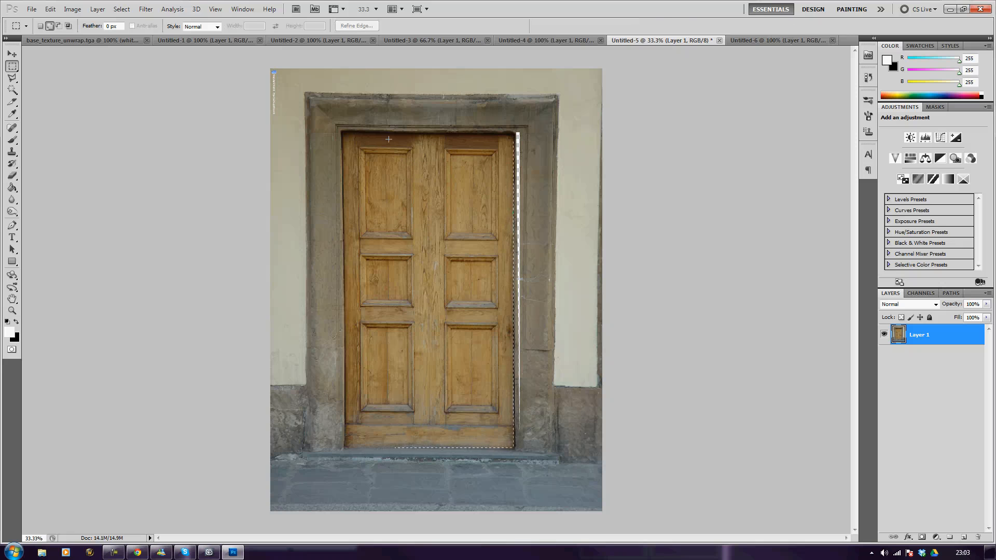
drag(388, 139, 345, 133)
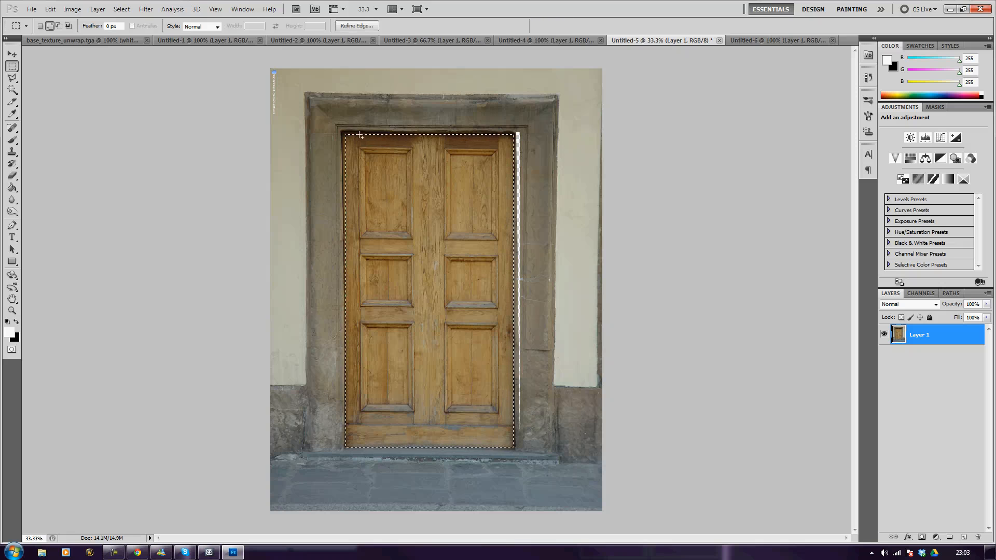
click(31, 9)
click(36, 19)
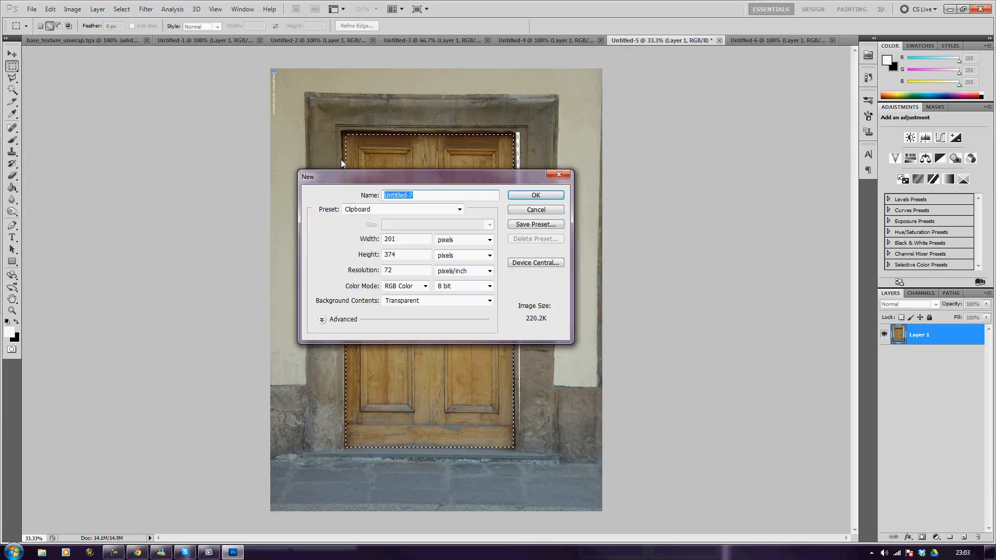
click(533, 210)
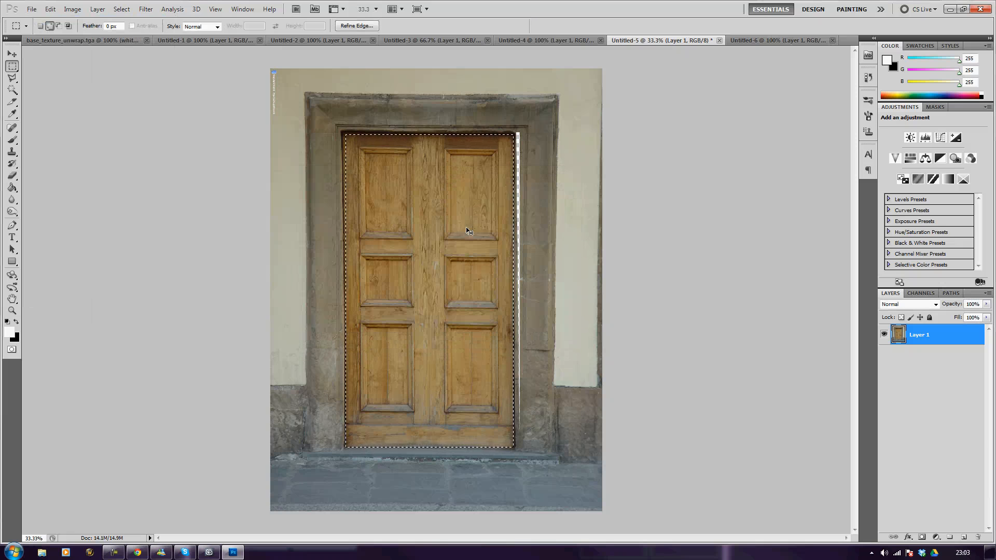
Step: Copy the selected door and paste it into a new document at the clipboard size of 972 × 1812 pixels
click(29, 10)
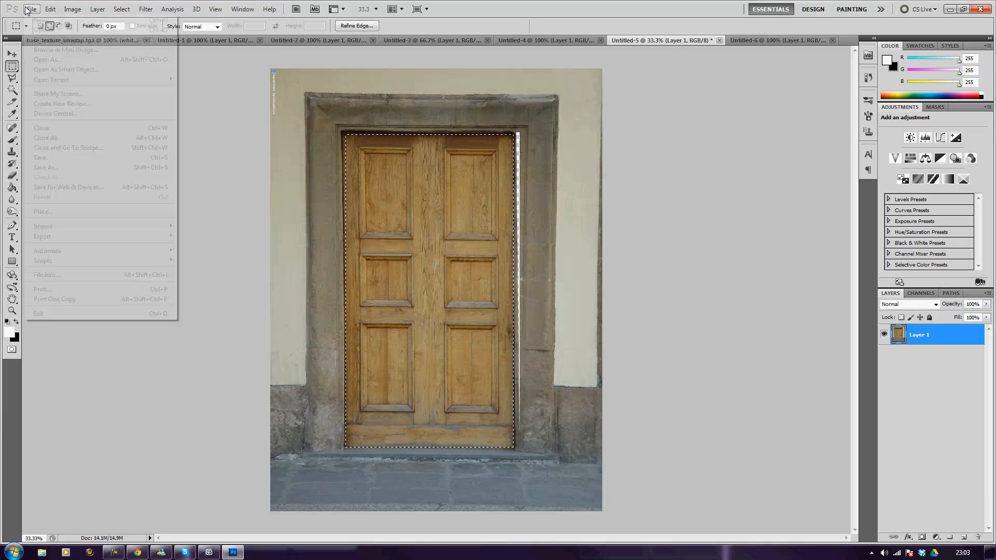
click(35, 21)
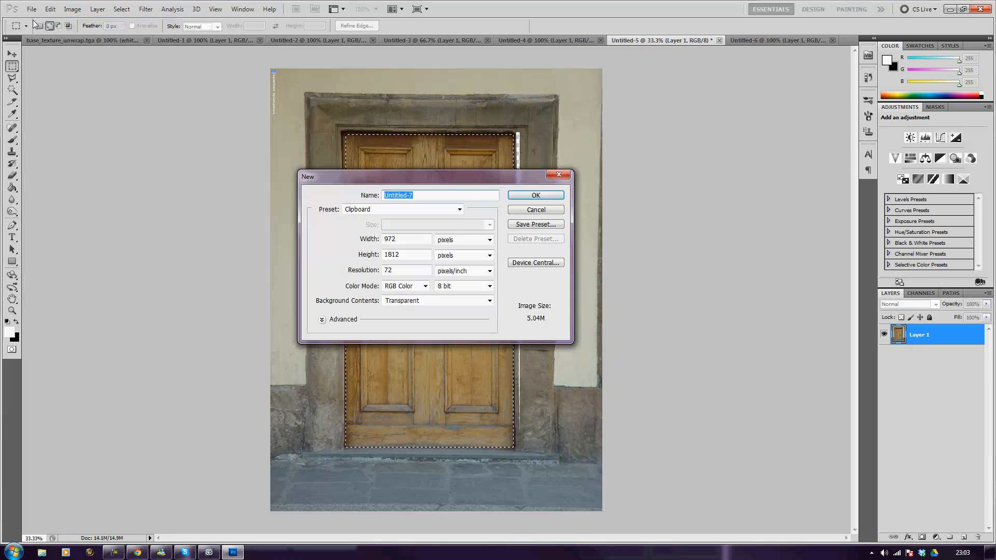
key(Return)
key(ctrl+v)
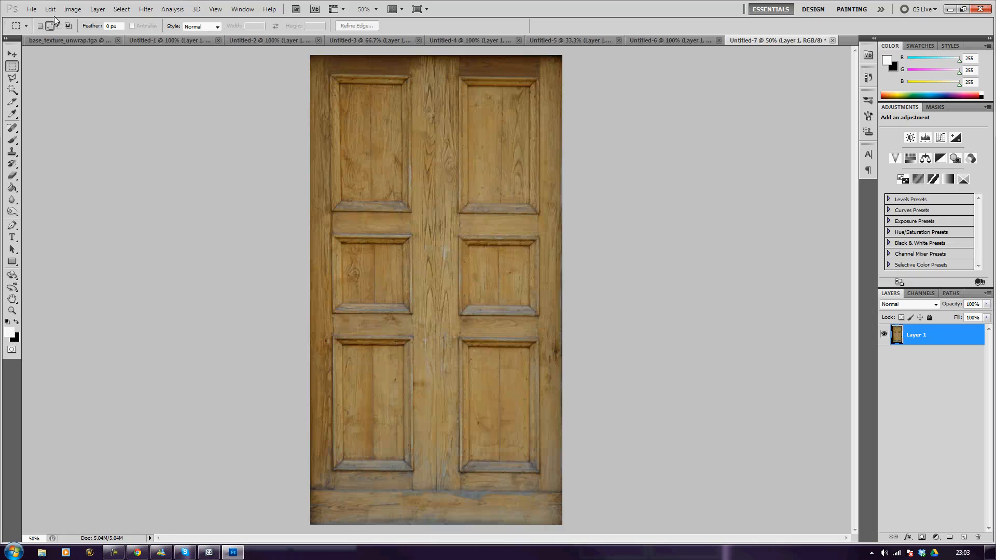
Step: Resize the door image to a width of 201 pixels with proportions constrained
click(72, 9)
click(86, 83)
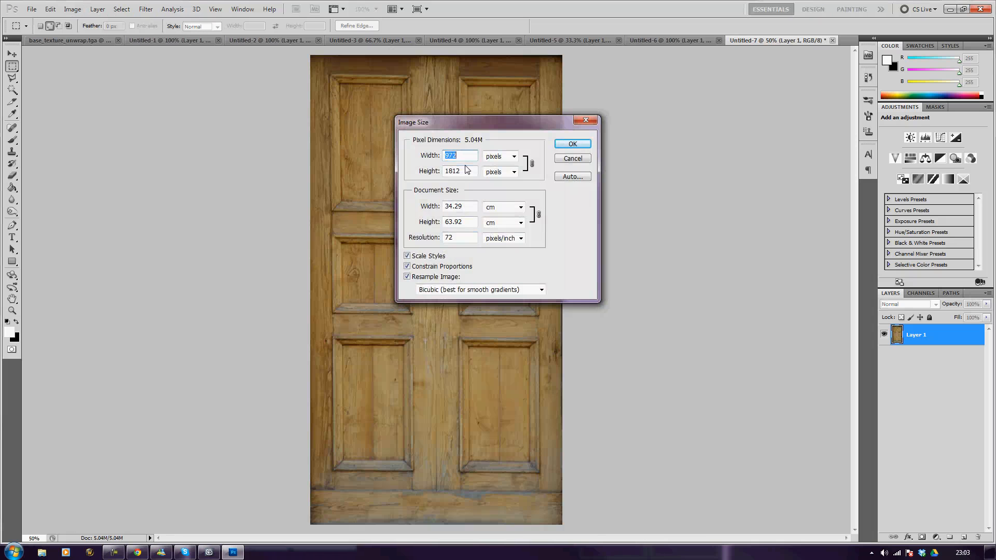
text(201)
key(Tab)
key(Tab)
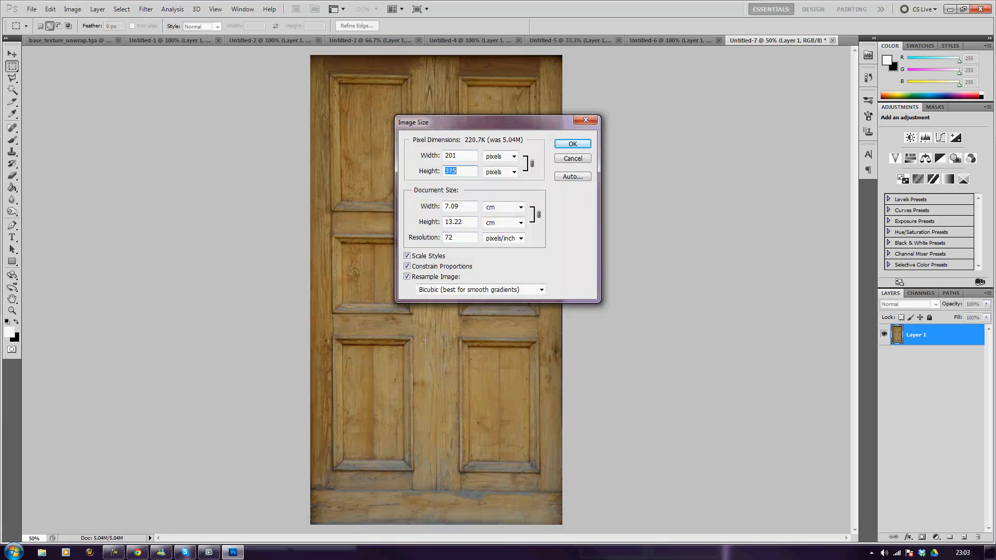
key(Return)
Step: Copy the whole resized door image and paste it into the selected door outline in base_texture_unwrap.tga
key(ctrl+plus)
key(ctrl+plus)
key(ctrl+plus)
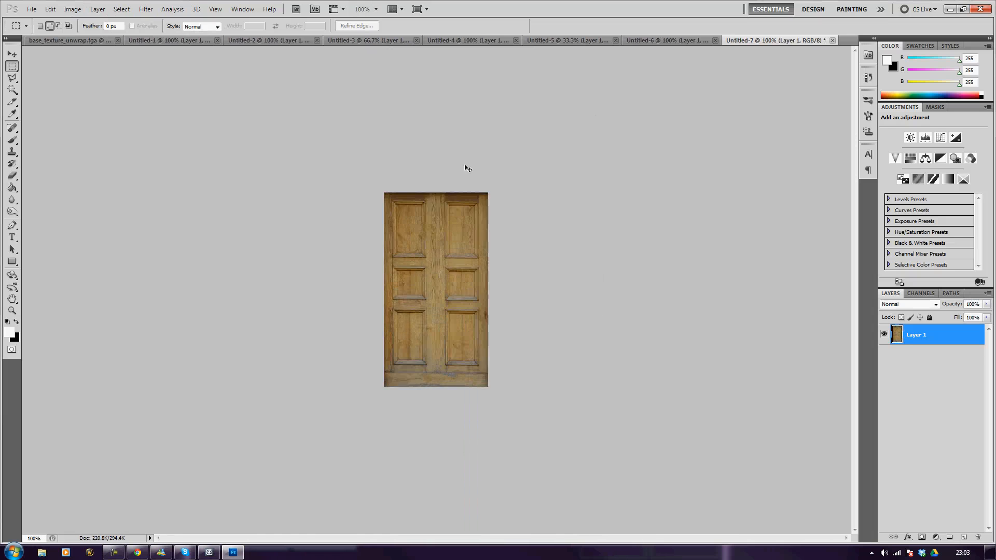
key(ctrl+a)
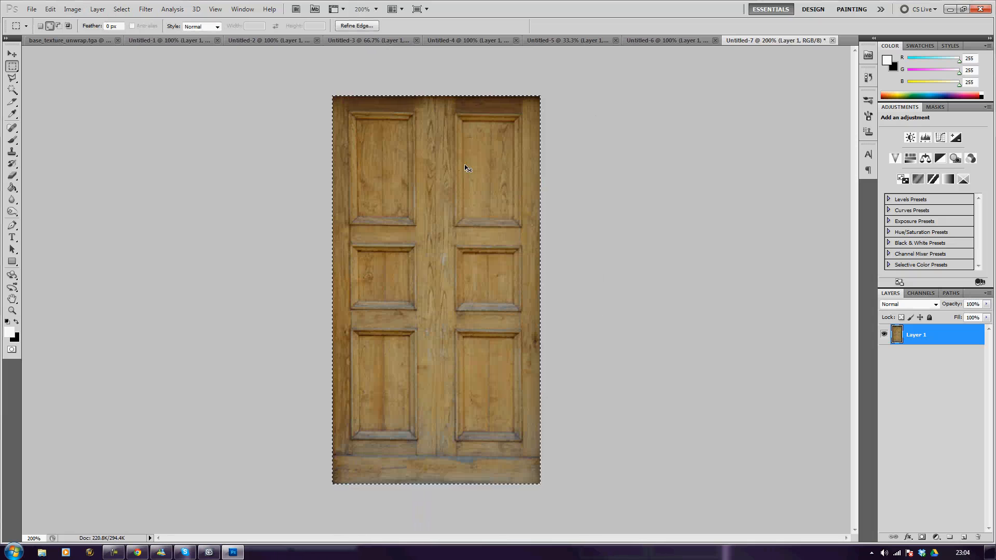
key(ctrl+c)
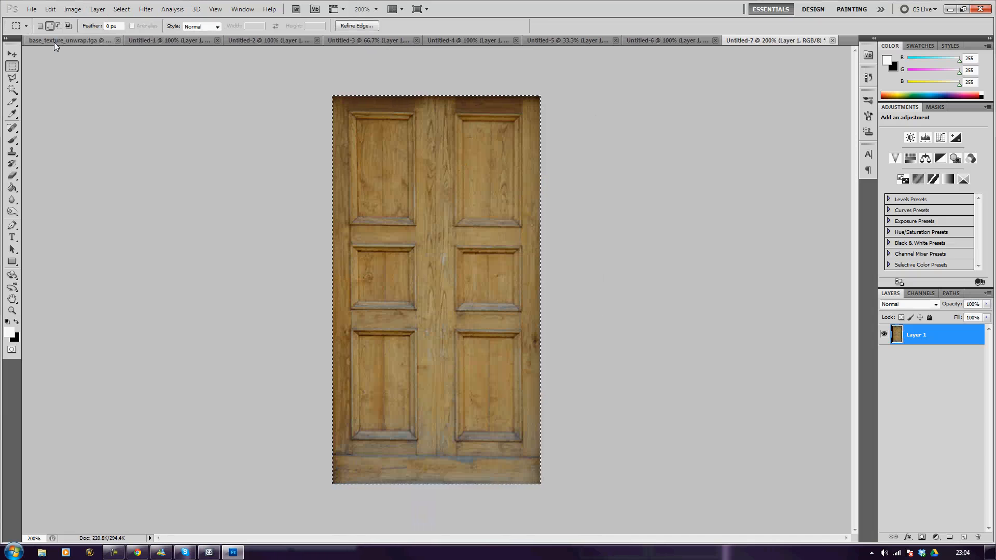
click(57, 41)
key(ctrl+v)
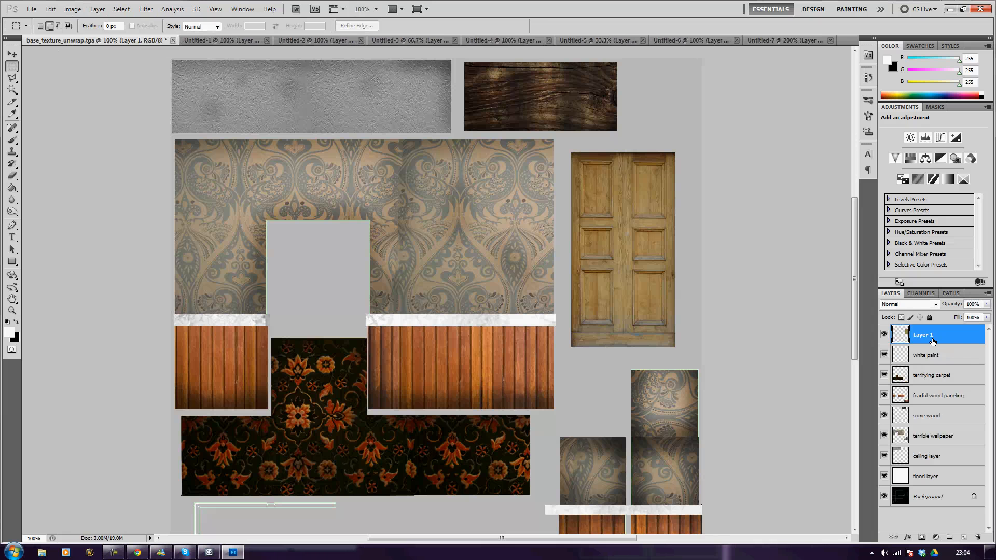
Step: Rename the pasted door layer as "spooky door of fear"
right_click(932, 341)
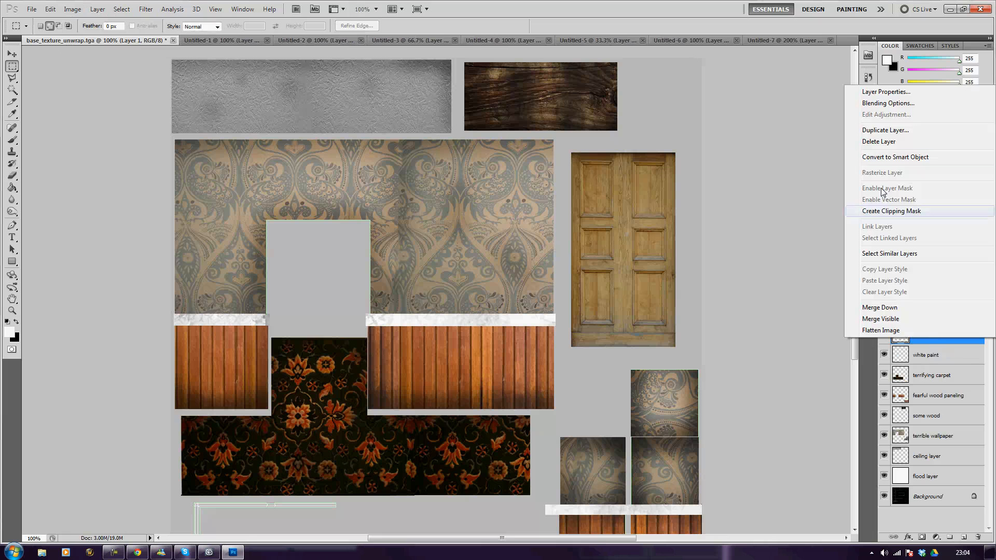
click(889, 97)
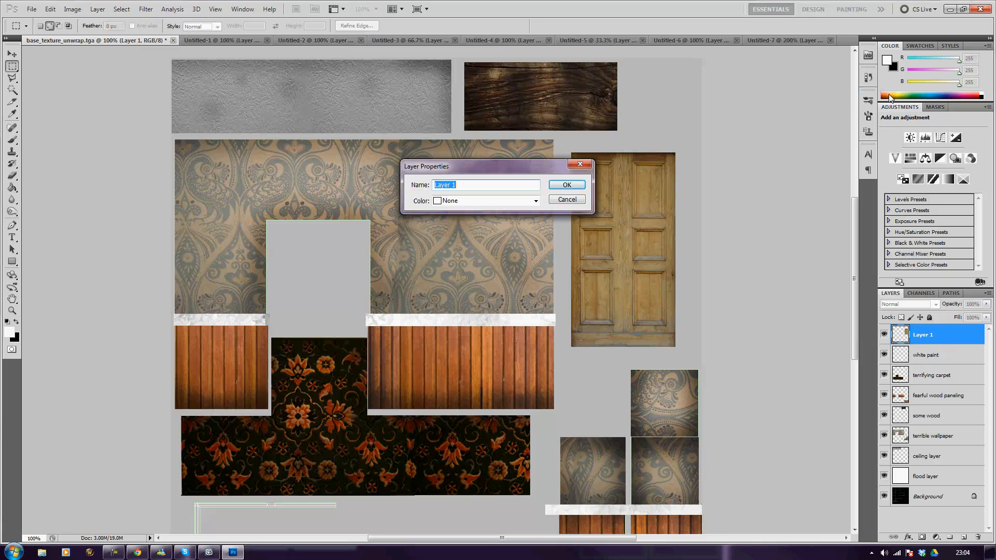
text(s)
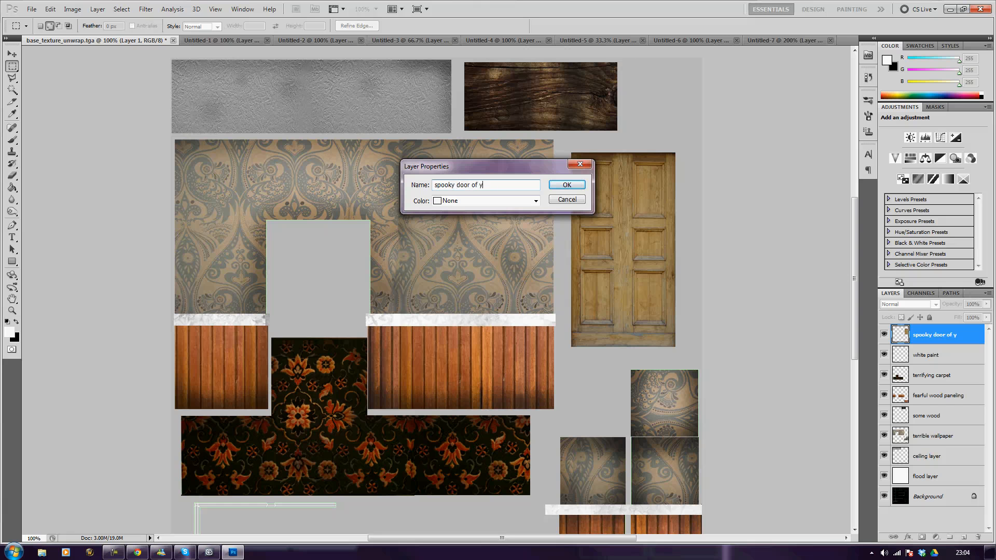
text(pooky door of fear)
key(Return)
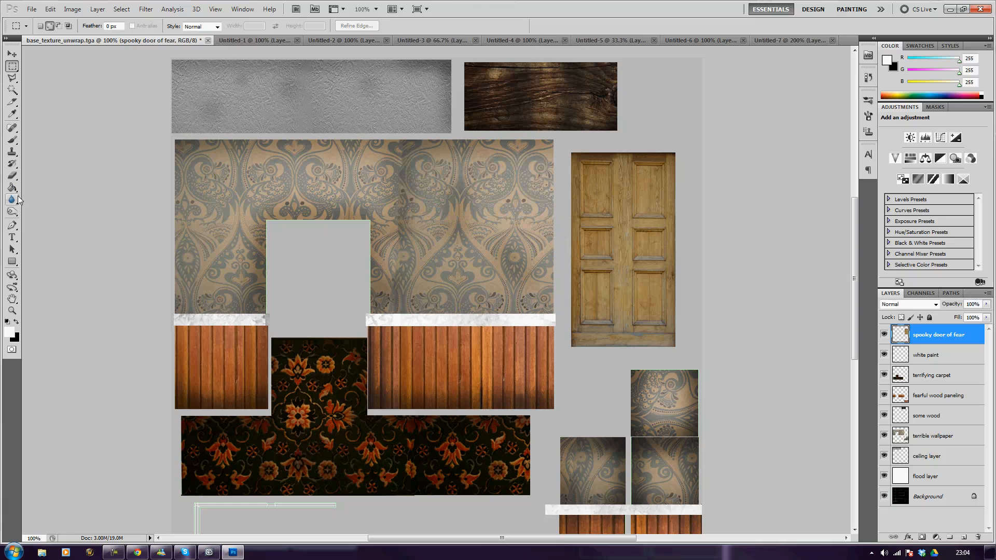
Step: With the Burn tool enlarged to a 70 px brush, darken the outer edges of the door
click(11, 212)
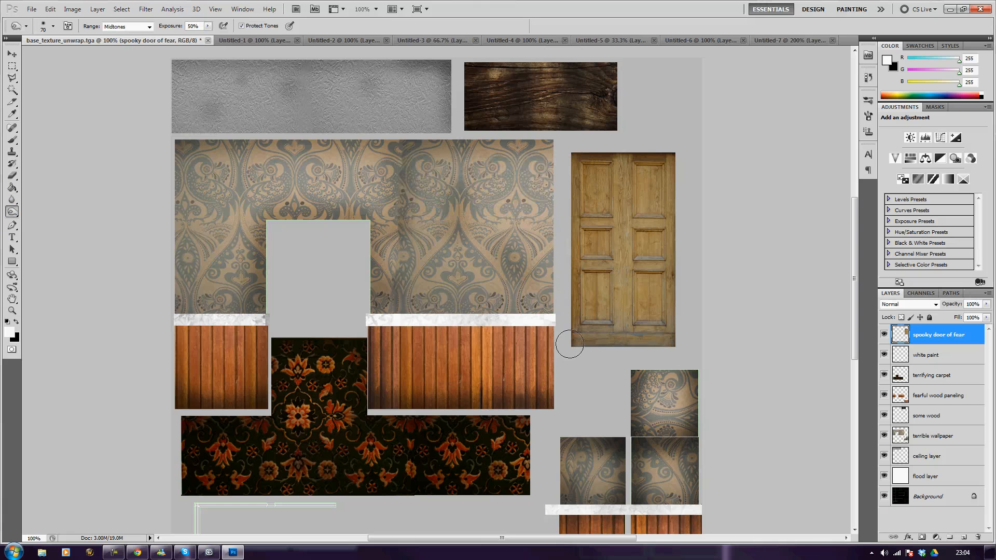
key(bracketright)
key(bracketright)
key(bracketright)
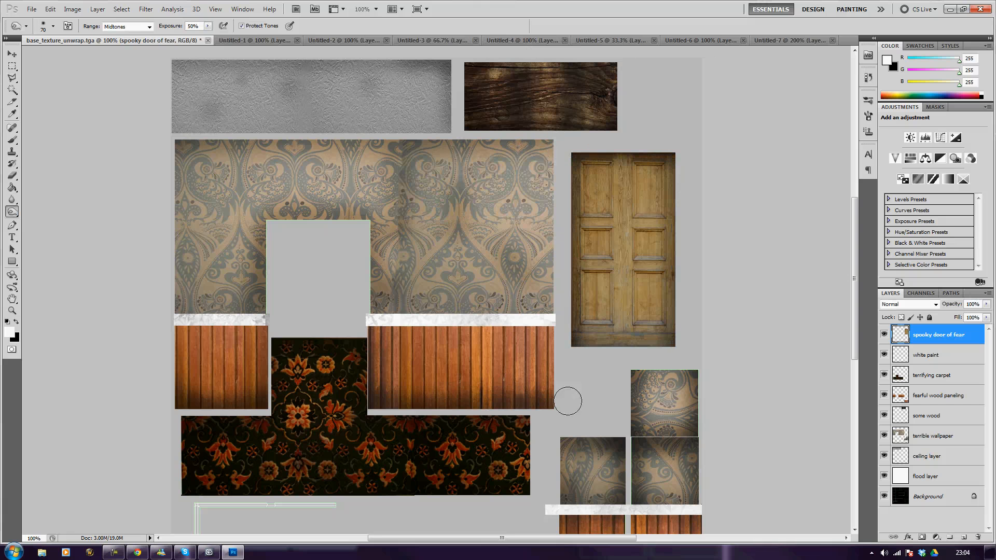
drag(676, 144, 678, 419)
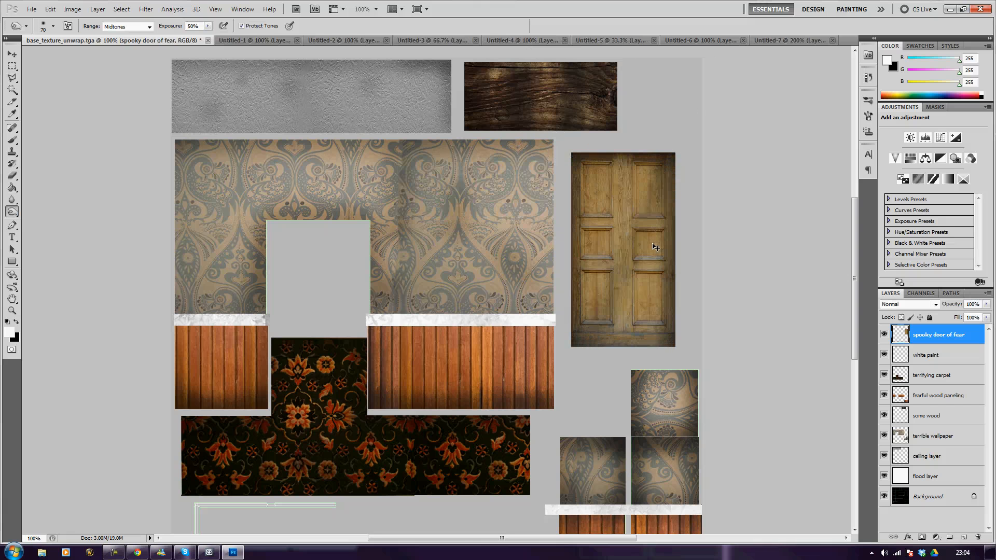
Step: Undo the last burn strokes on the door and burn a dark line down its vertical centre seam
key(ctrl+z)
key(ctrl+alt+z)
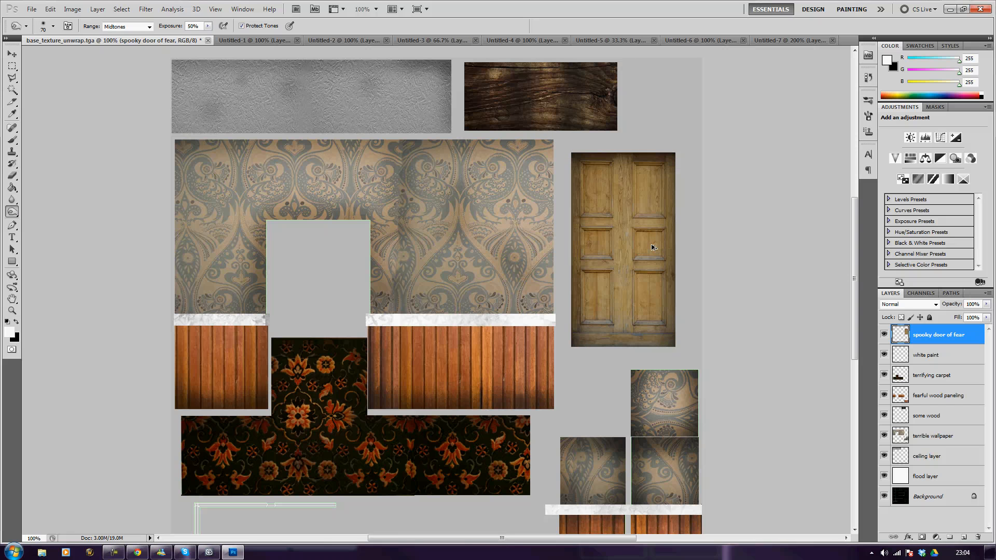
mouse_move(629, 175)
mouse_down()
mouse_move(621, 336)
mouse_move(632, 380)
mouse_up()
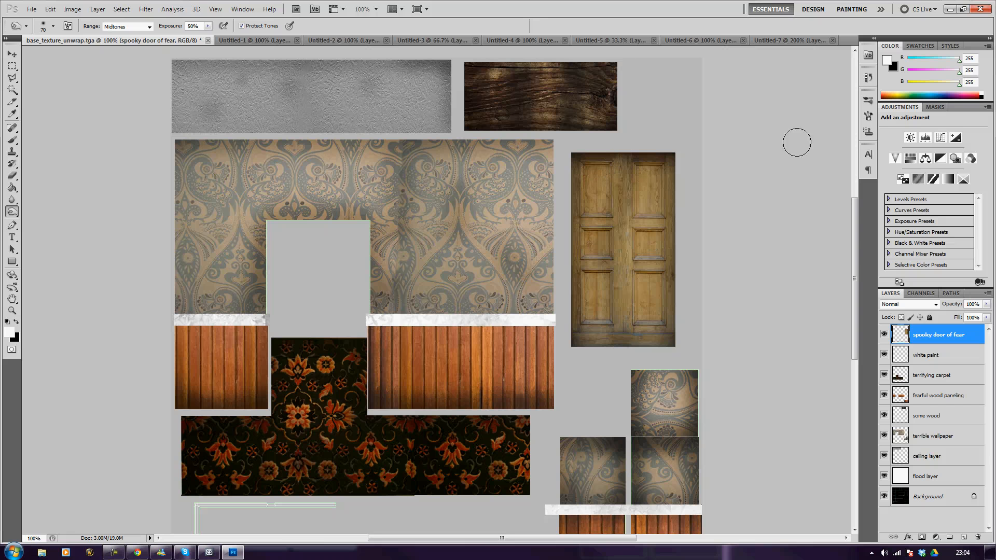
Step: Save the texture as a Targa copy named base_diff in the wall_tutorial_01 folder, accepting the default Targa options
key(ctrl+minus)
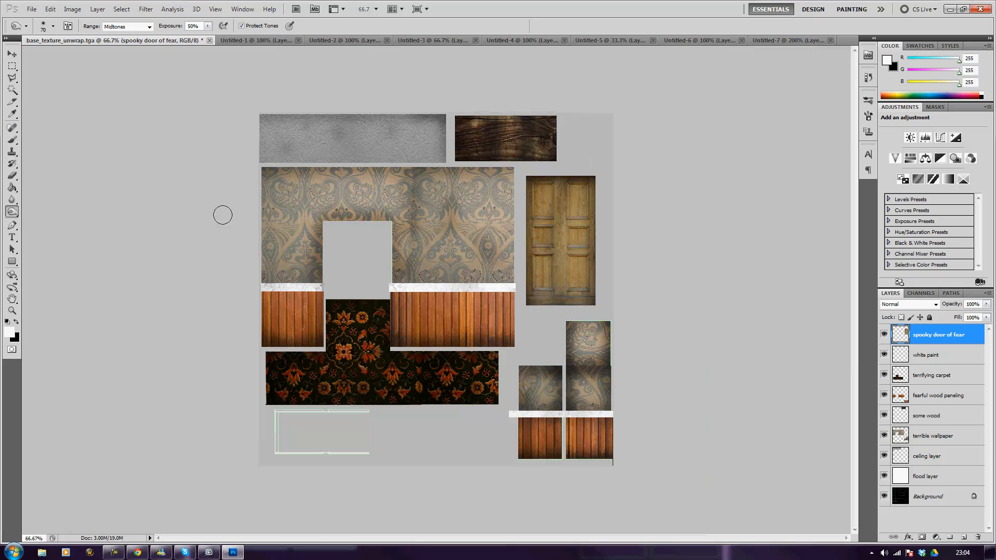
click(36, 14)
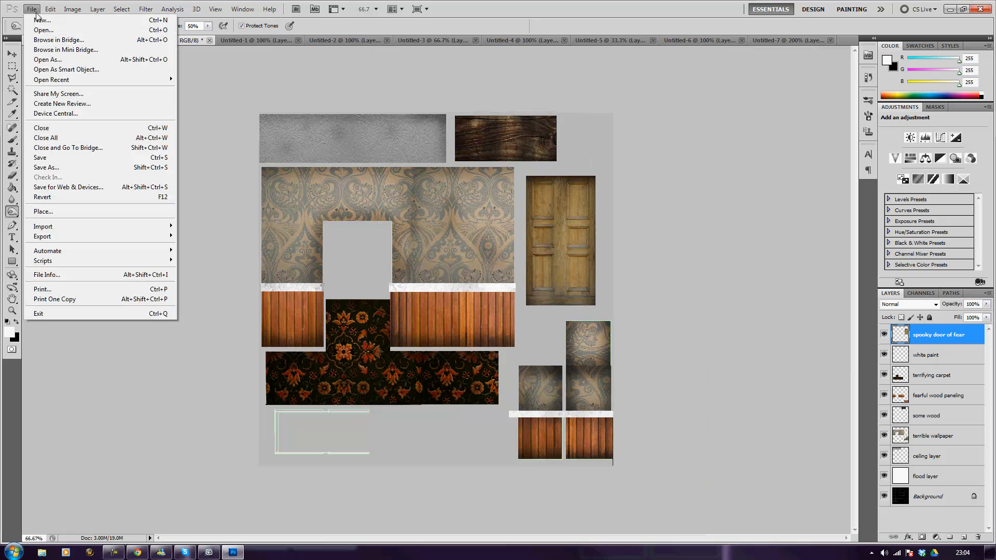
click(53, 167)
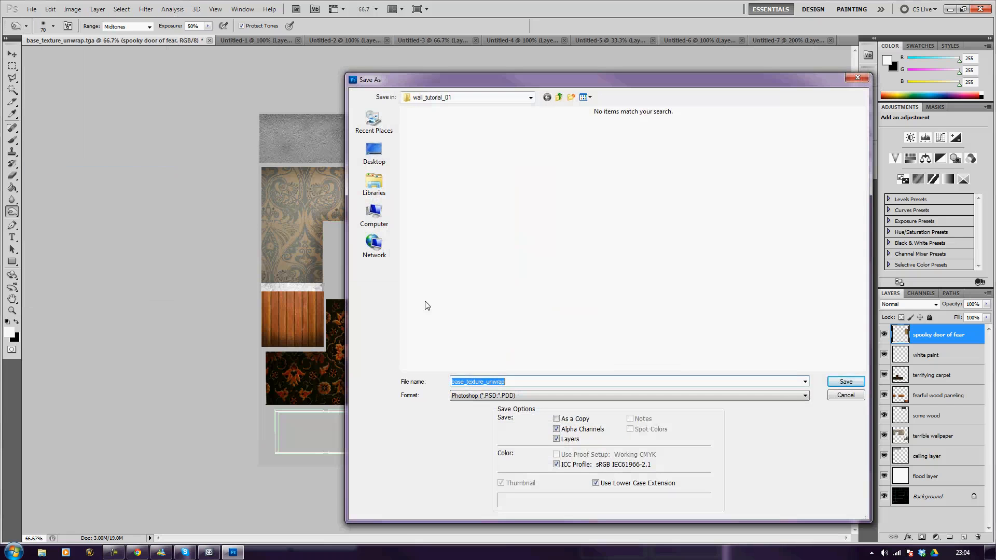
text(base_diff)
key(Tab)
key(t)
key(Return)
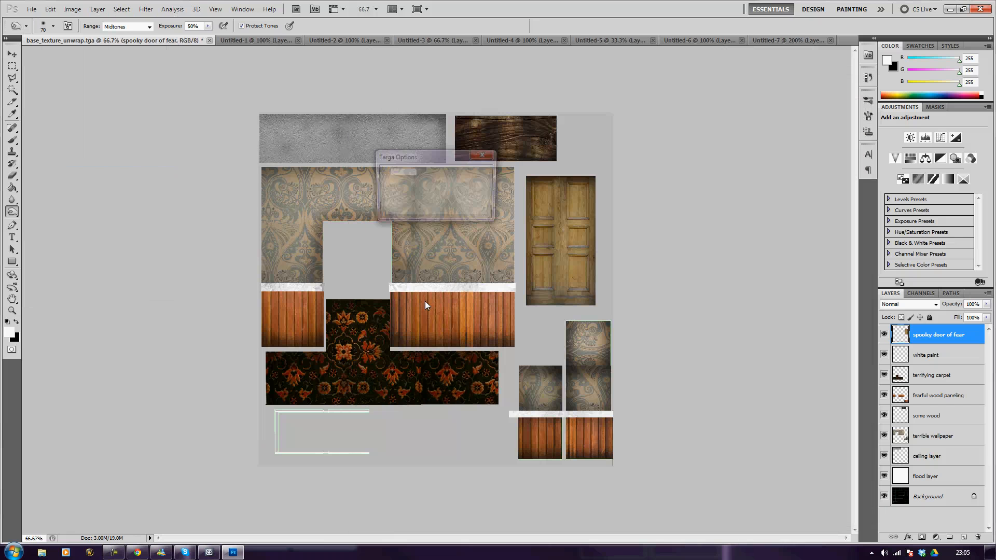
key(Return)
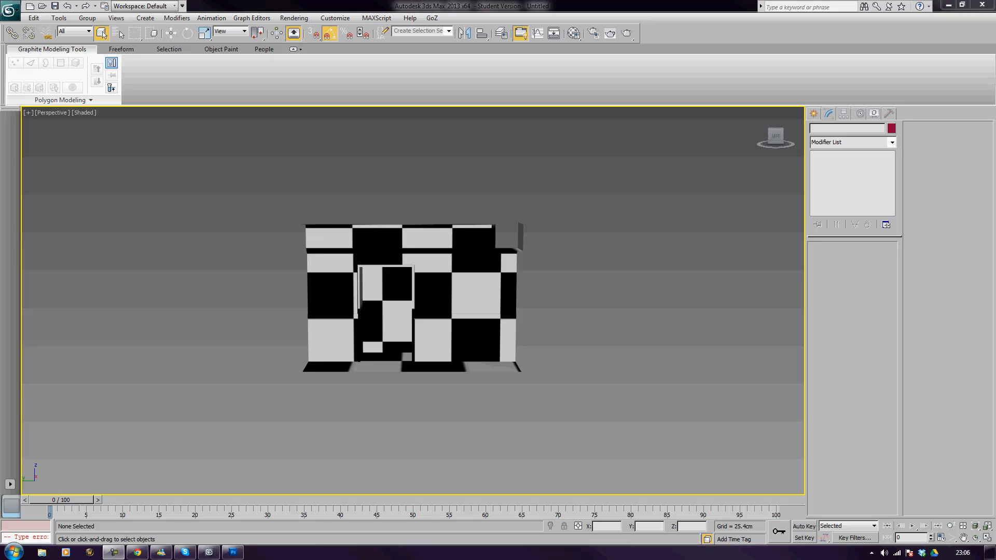
Step: Switch to 3ds Max and select the unused second material, 02 - Default, in the Material Editor
middle_drag(687, 282, 570, 310)
key(m)
click(719, 82)
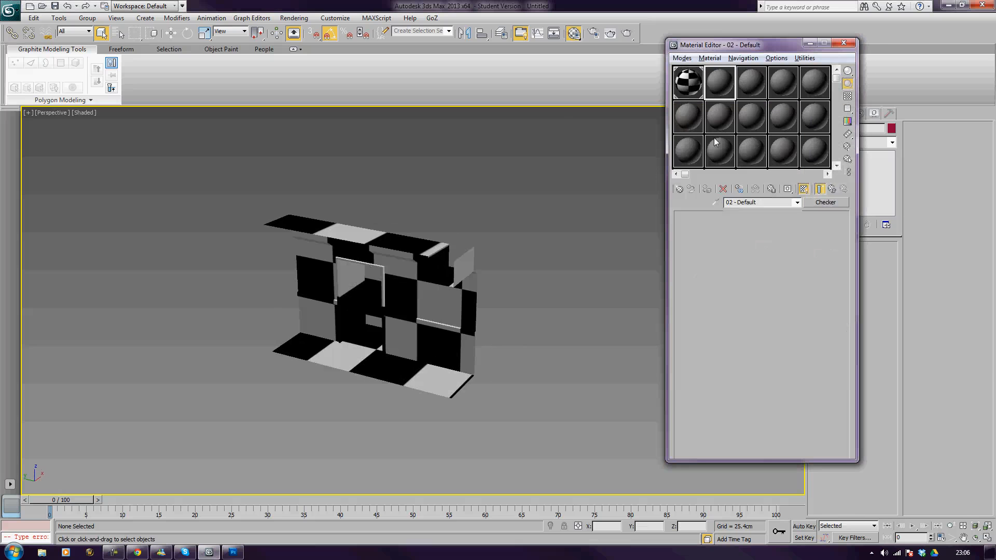
drag(774, 204, 695, 215)
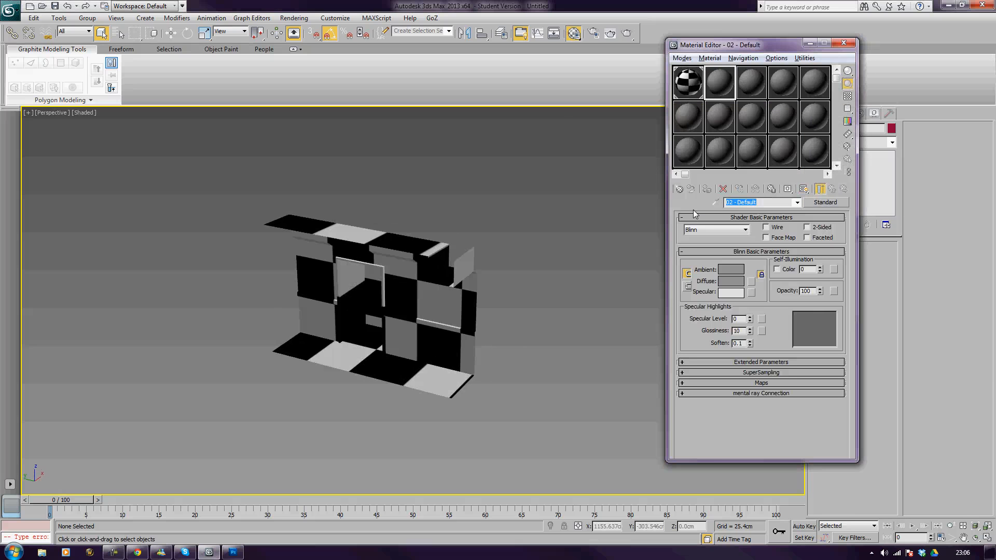
click(679, 189)
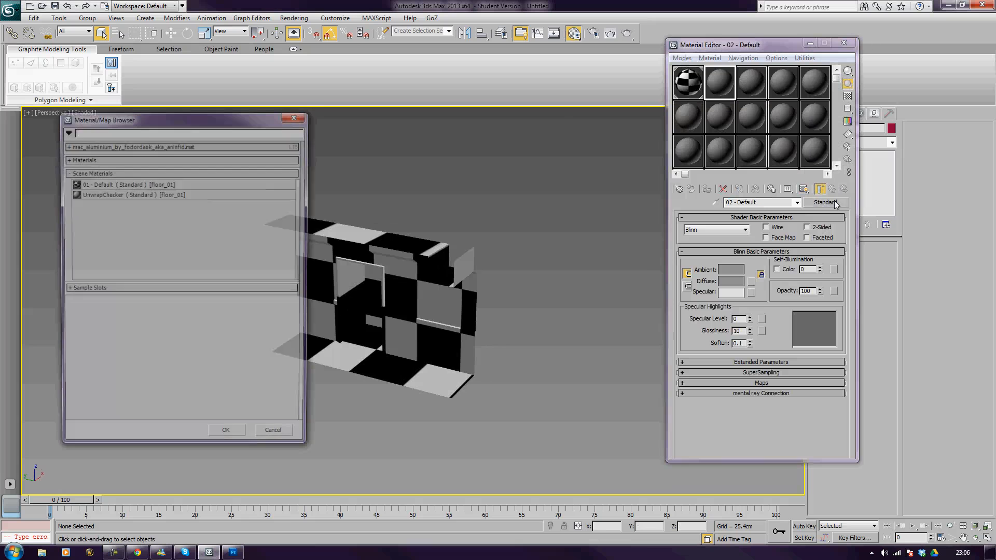
click(82, 159)
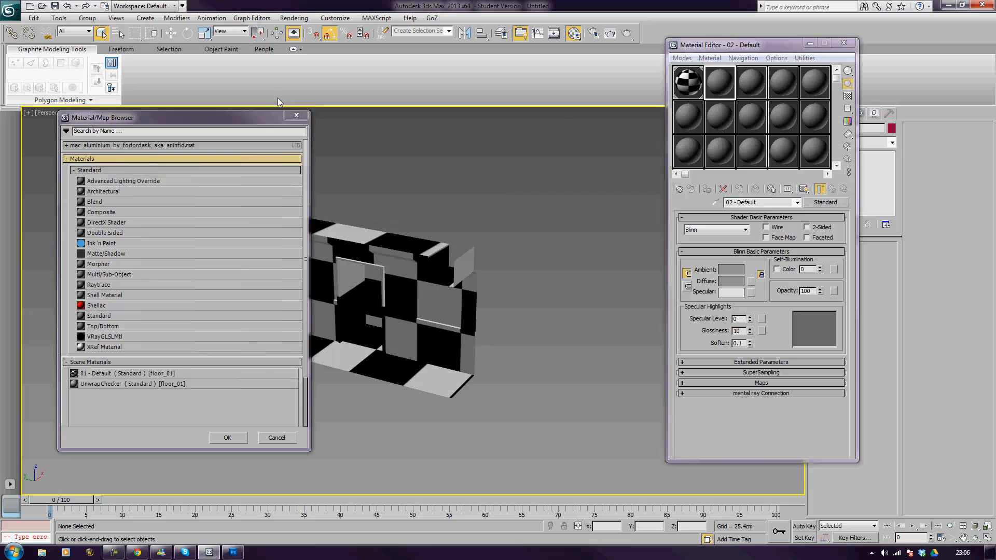
click(296, 114)
Step: Assign NVIDIA mental ray as the production renderer in the Render Setup
key(F10)
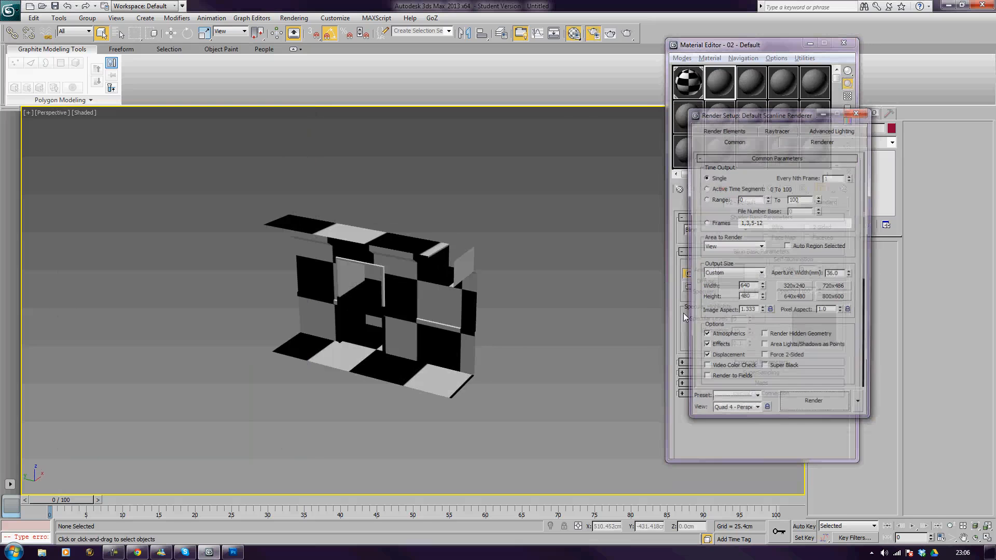
scroll(765, 288, down, 5)
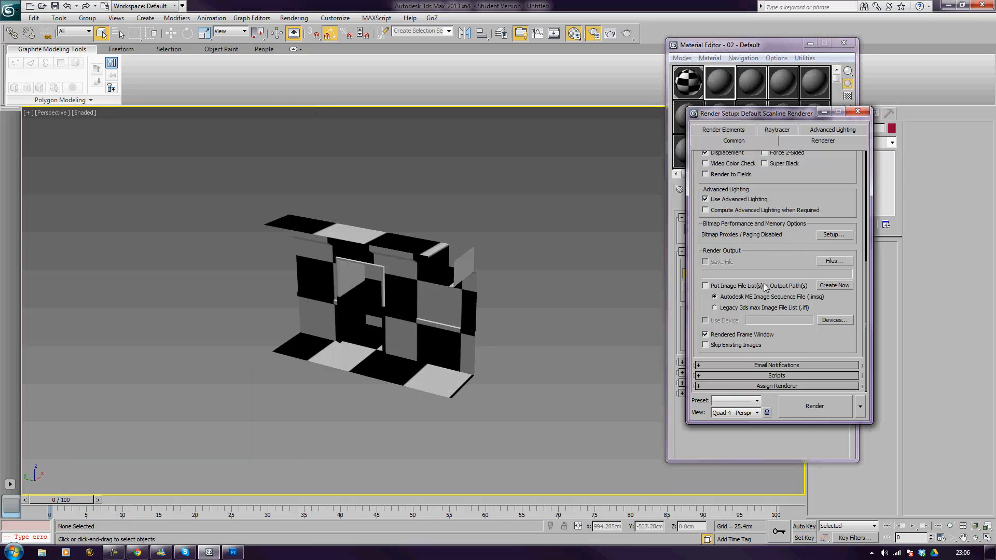
click(752, 387)
click(836, 341)
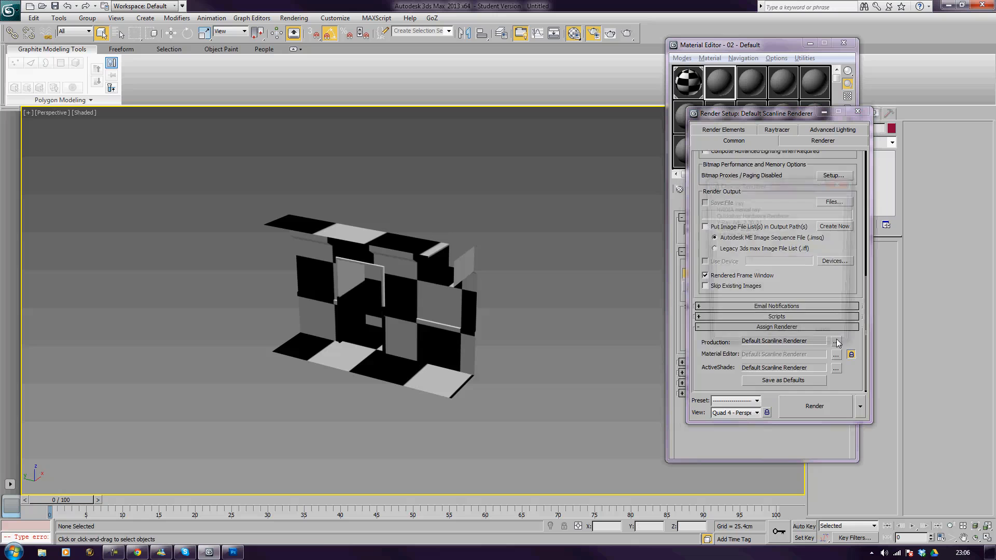
double_click(745, 209)
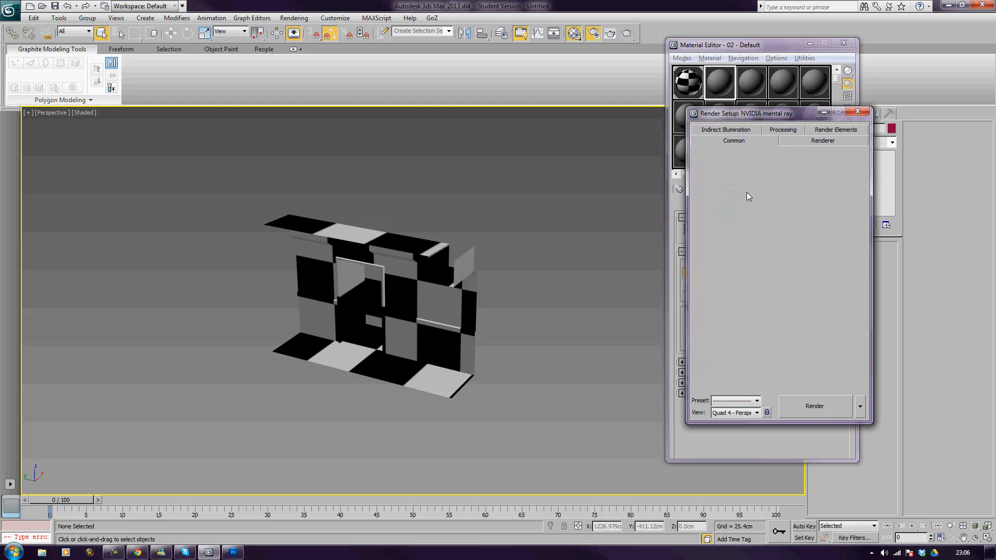
click(858, 111)
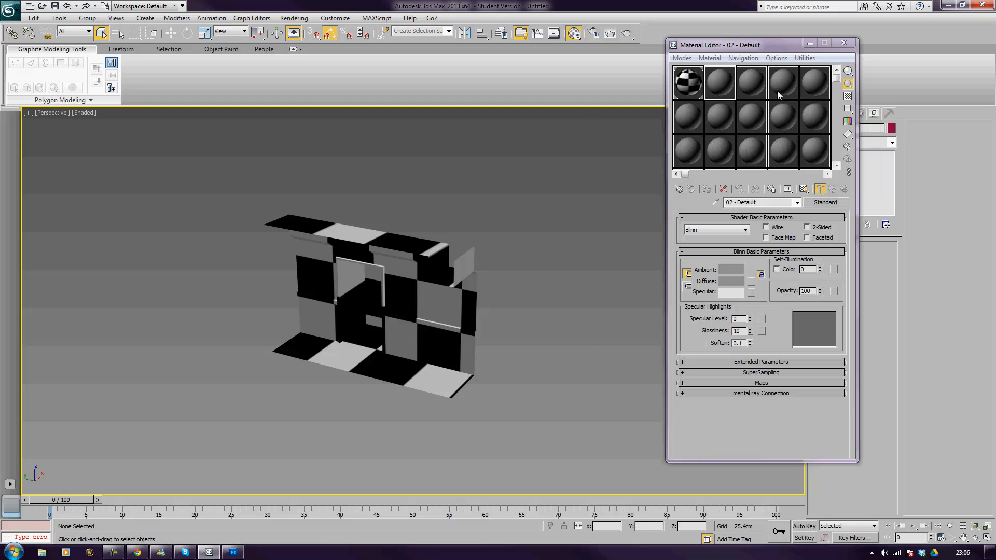
Step: Change 02 - Default to an Arch & Design material and load base_diff.tga from wall_tutorial_01 as its diffuse colour bitmap
click(825, 202)
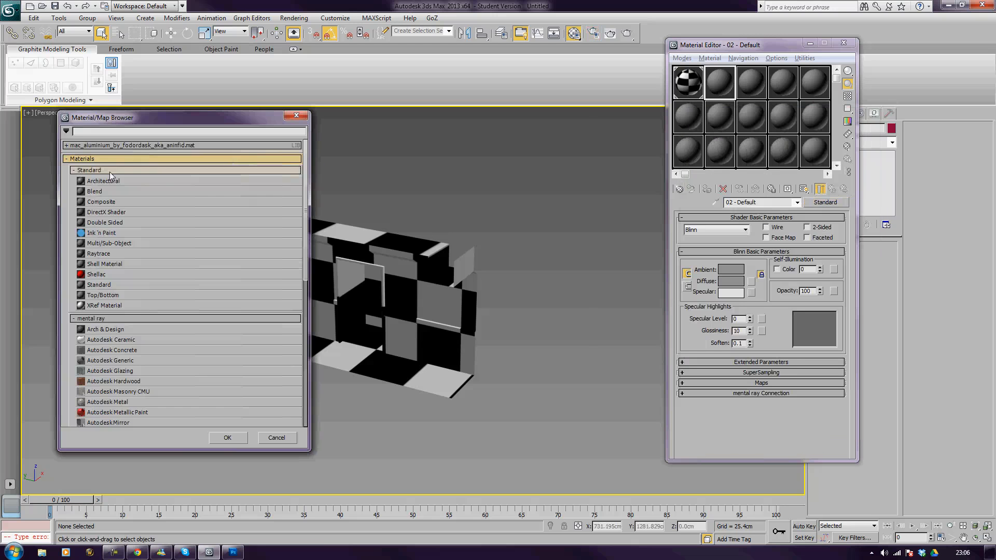
double_click(100, 330)
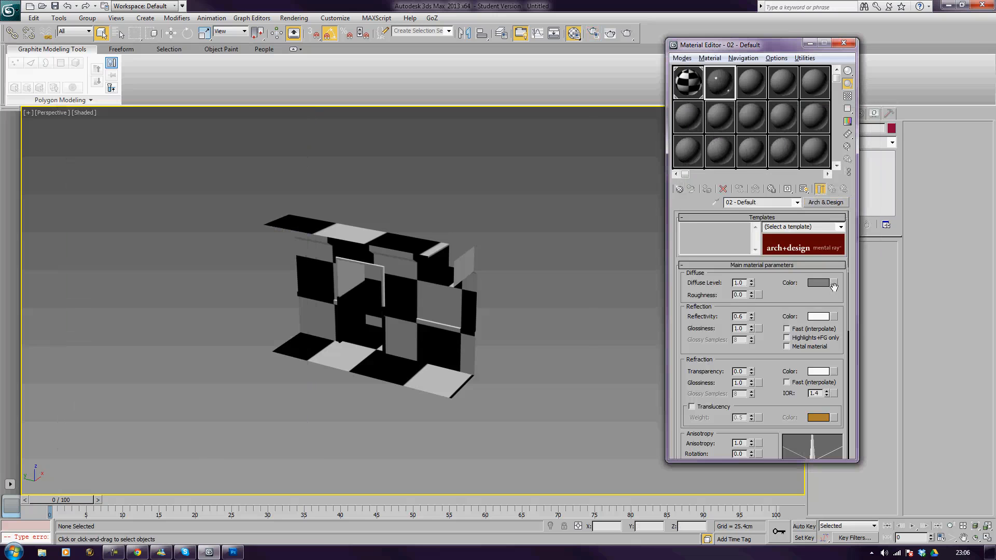
click(834, 284)
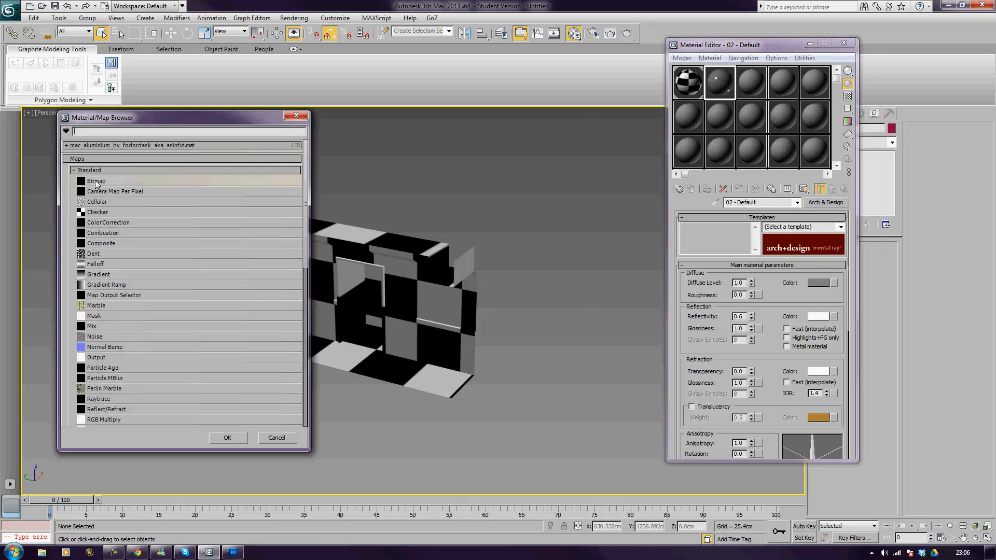
double_click(107, 179)
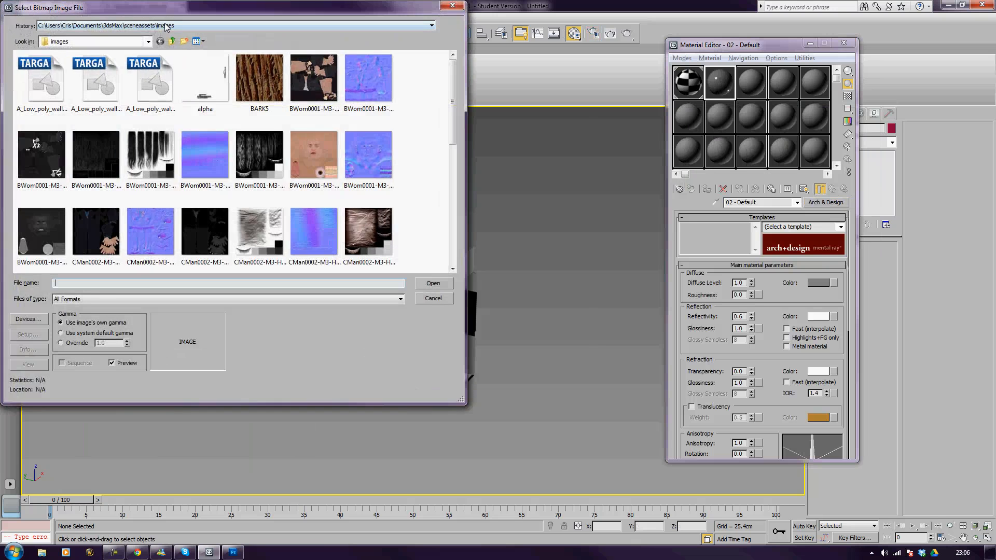
drag(167, 16, 312, 66)
click(313, 74)
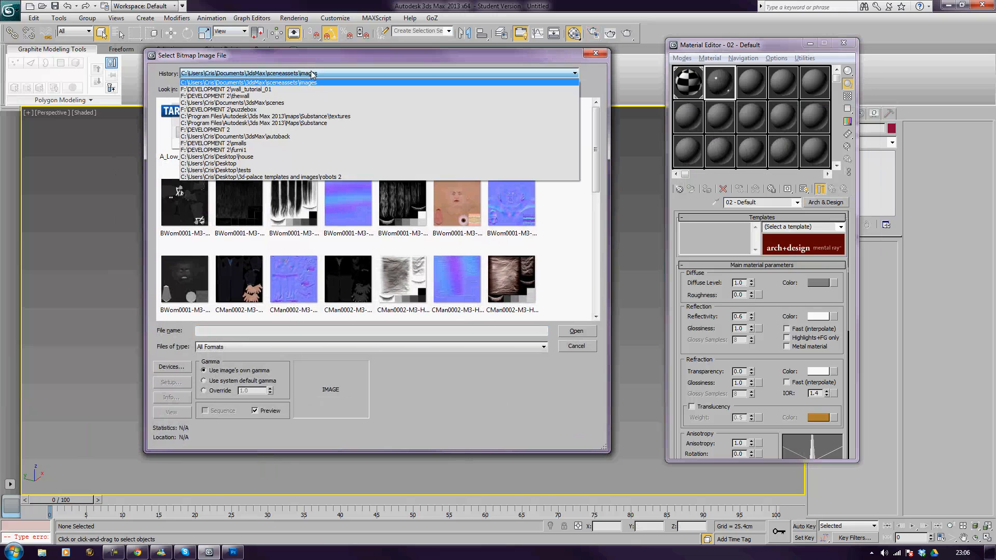
click(310, 90)
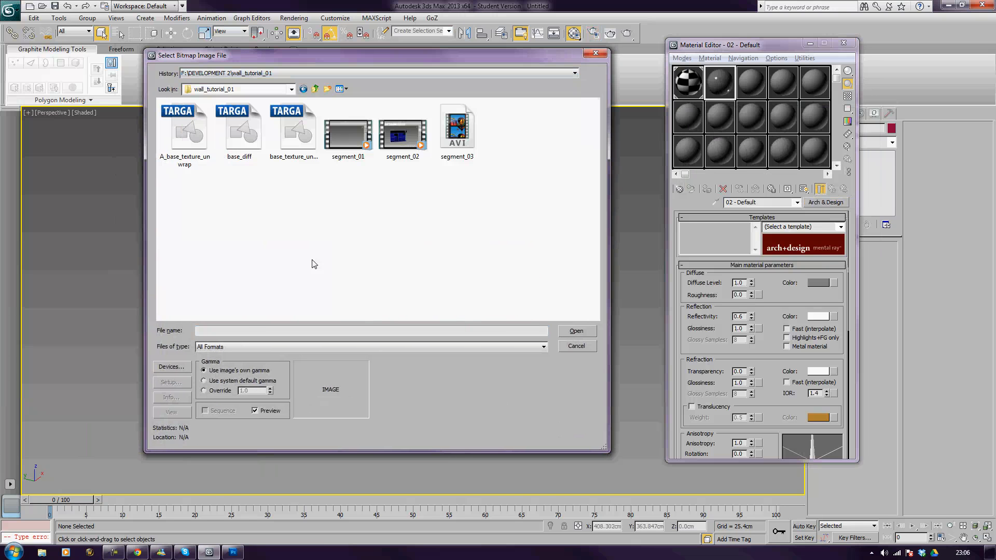
click(302, 137)
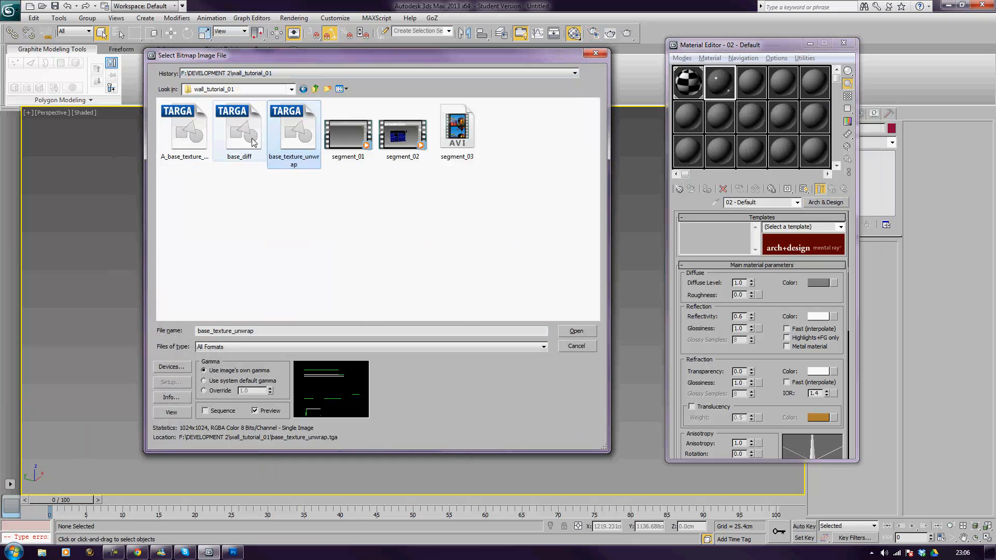
click(261, 153)
double_click(261, 152)
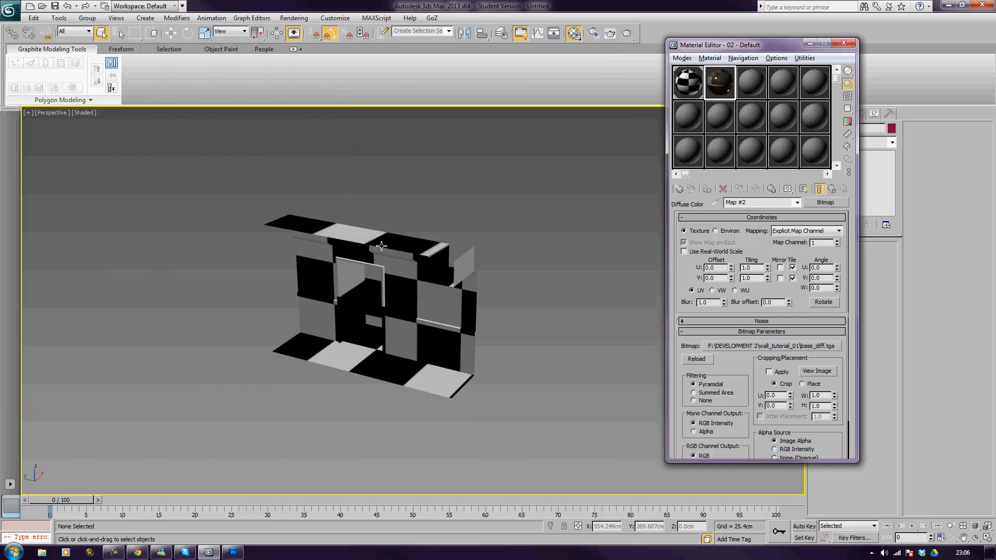
Step: Apply the Arch & Design material to the room mesh floor_01 and show its texture in the viewport
drag(721, 85, 441, 326)
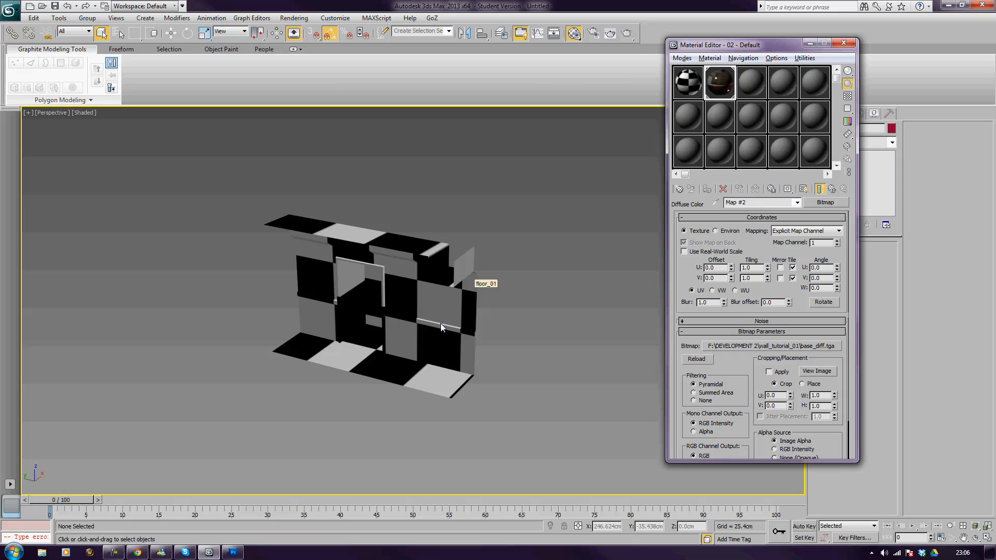
click(803, 188)
Step: Examine how the wallpaper, paneling, trim and door textures sit on the room model from several angles
alt+middle_drag(593, 325, 566, 317)
scroll(543, 328, up, 5)
middle_drag(540, 351, 425, 316)
scroll(466, 310, down, 3)
scroll(412, 336, up, 4)
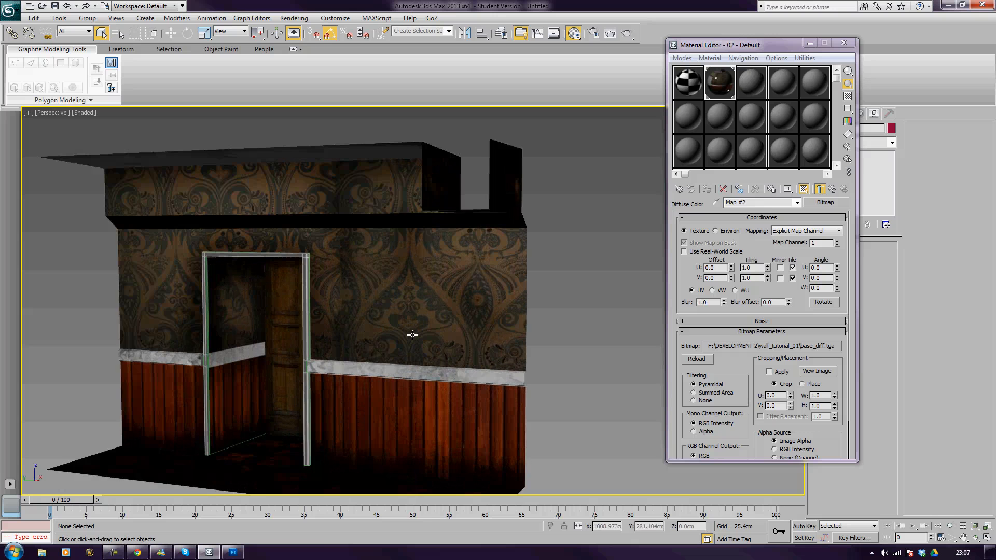
scroll(413, 335, down, 5)
alt+middle_drag(402, 338, 447, 305)
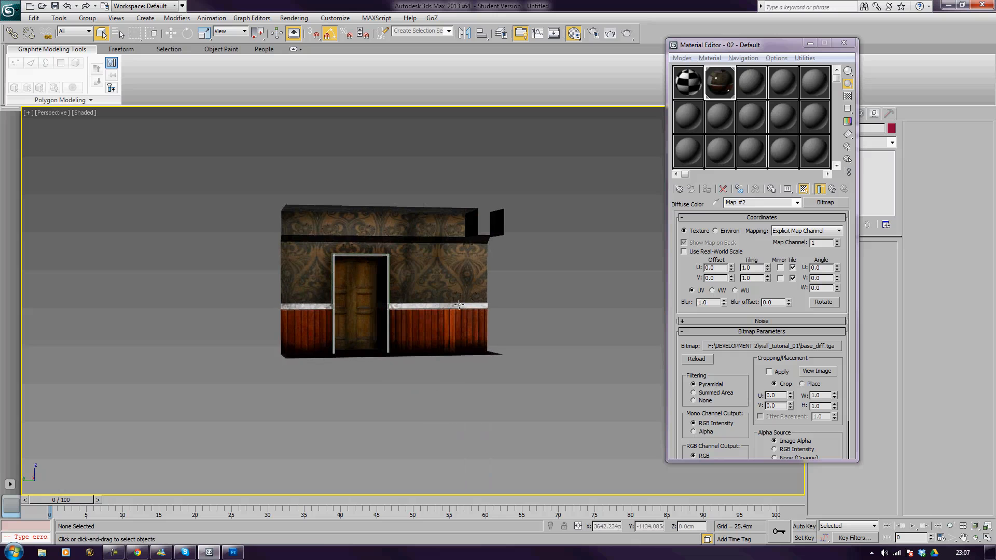
mouse_move(458, 304)
alt+middle_down()
mouse_move(429, 284)
mouse_move(398, 307)
mouse_move(444, 305)
alt+middle_up()
scroll(444, 305, up, 3)
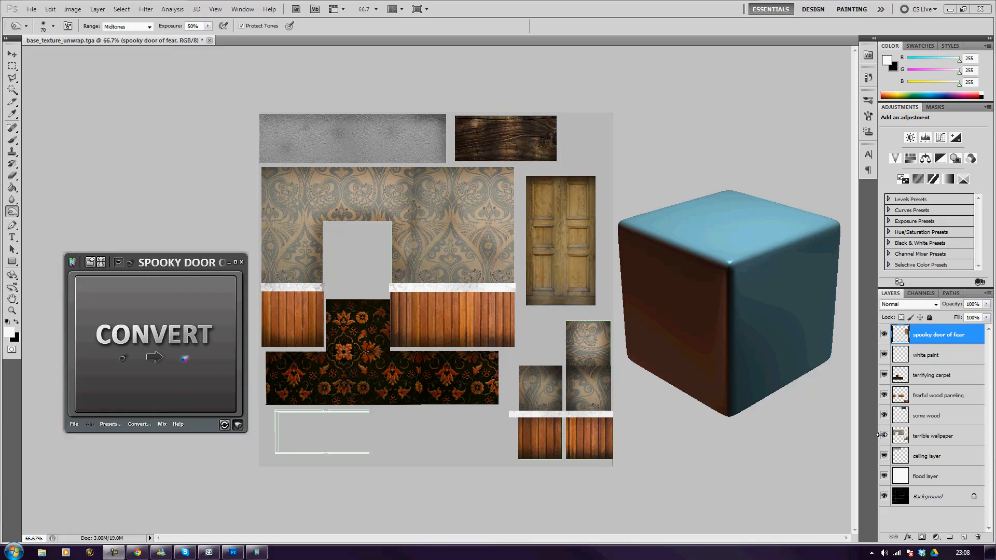
Step: Switch to Photoshop, hide the Background layer and set the flood layer's opacity to 100%
click(885, 497)
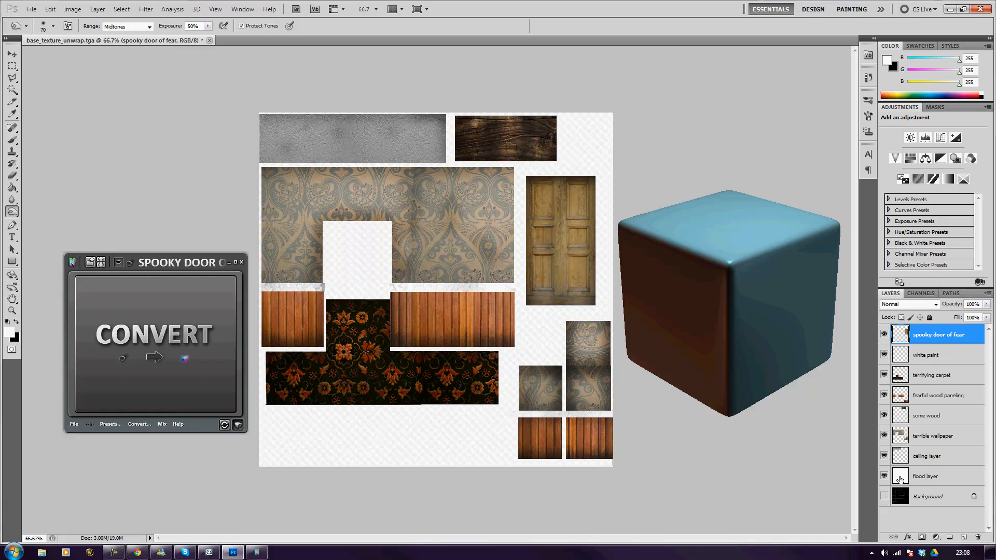
click(899, 480)
click(985, 306)
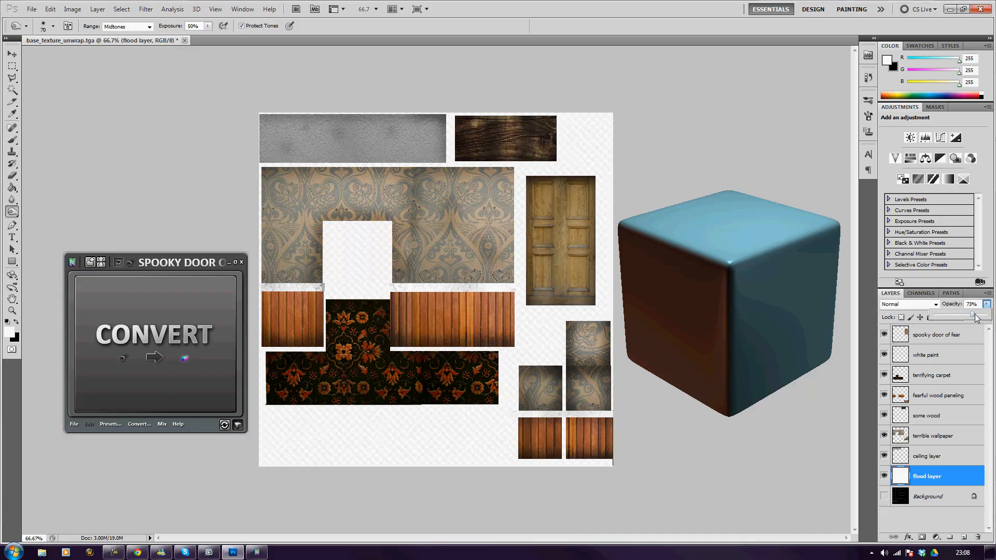
drag(975, 318, 989, 317)
Step: Hide the terrible wallpaper layer
click(884, 436)
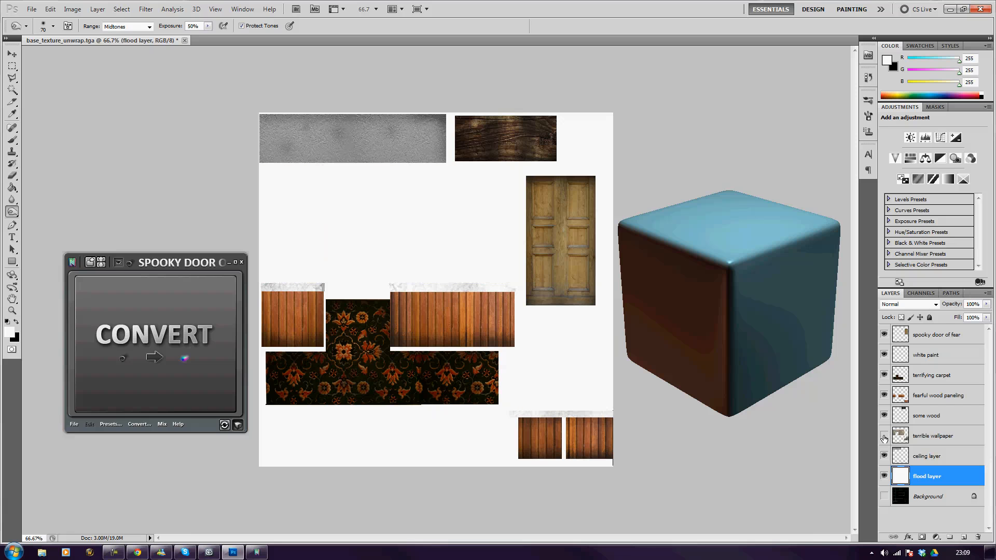
click(883, 437)
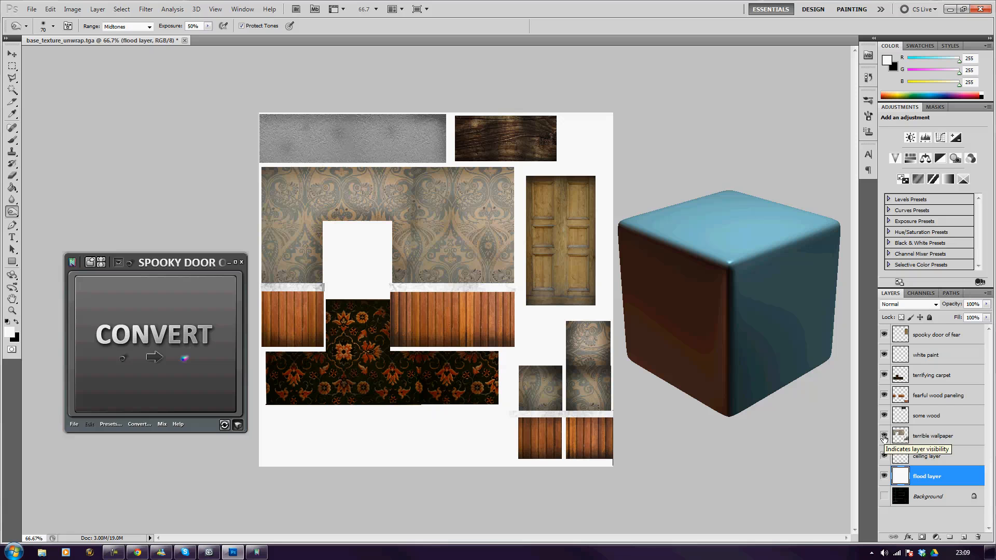
click(884, 436)
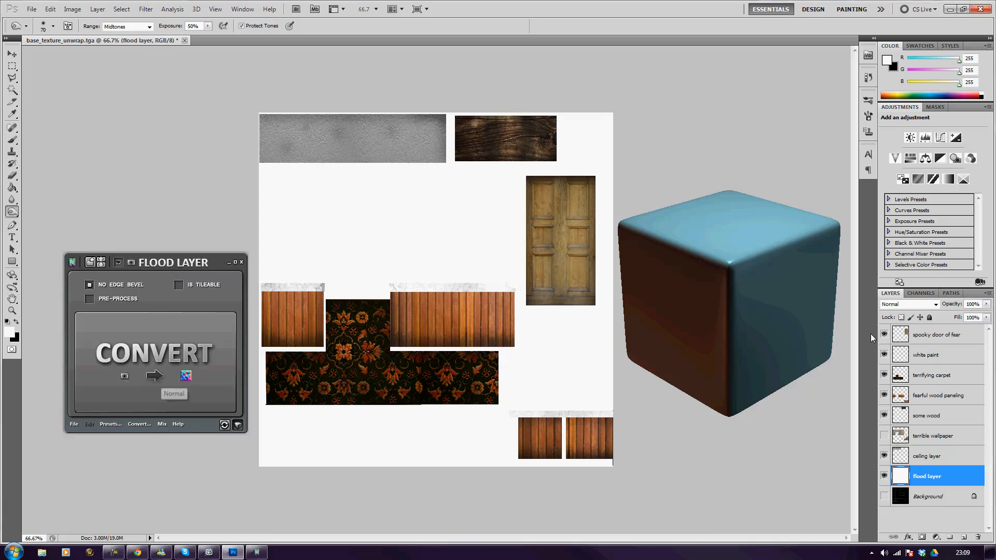
Step: Convert the "spooky door of fear" layer into a normal map
click(976, 340)
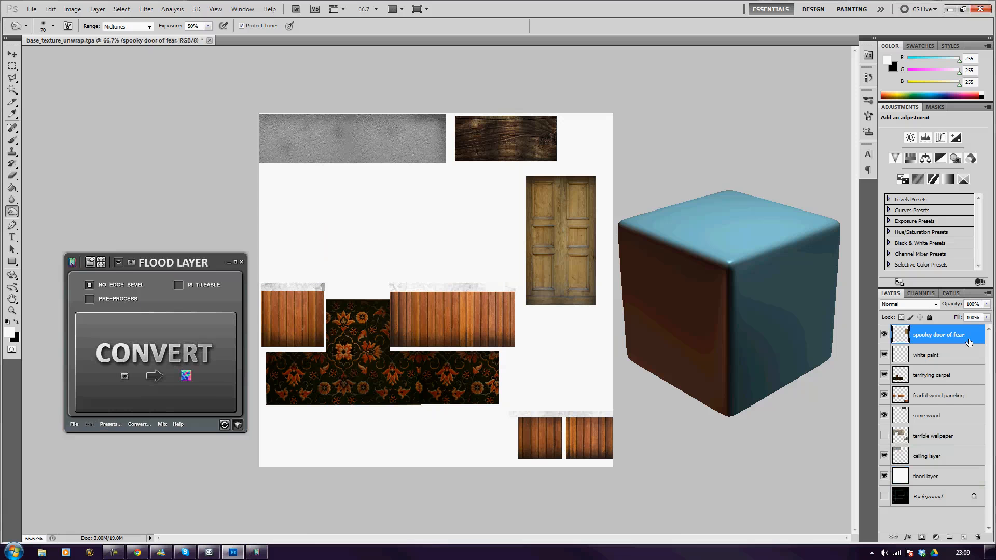
click(154, 356)
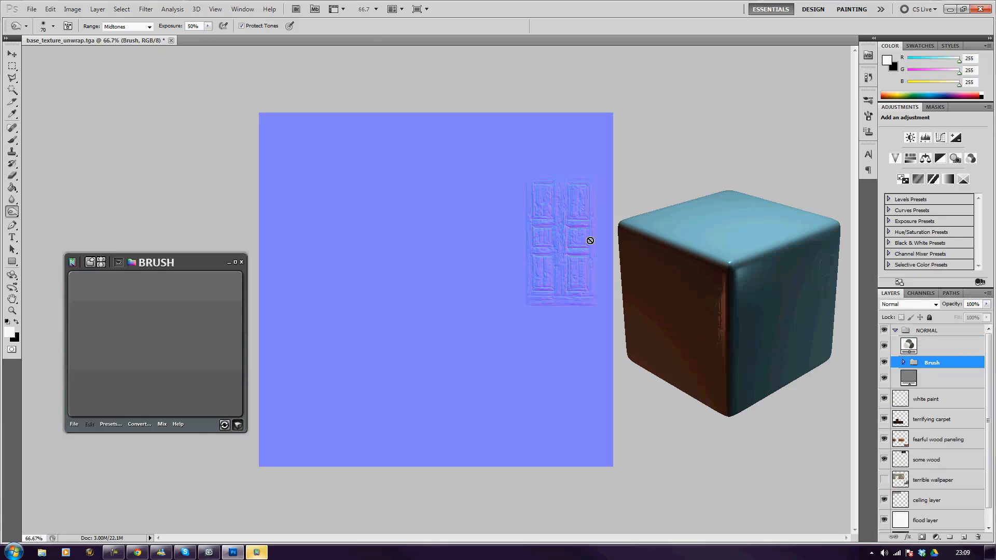
click(613, 334)
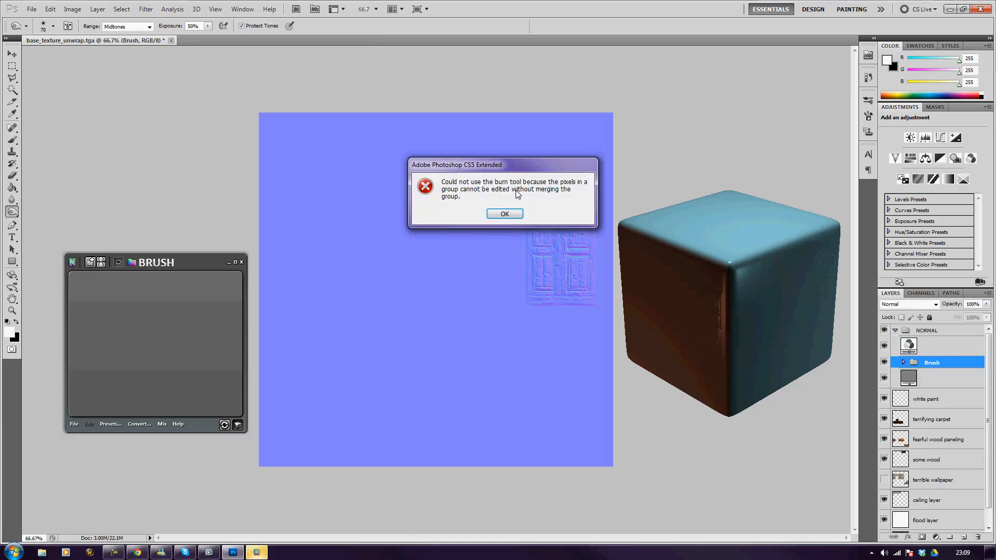
click(505, 213)
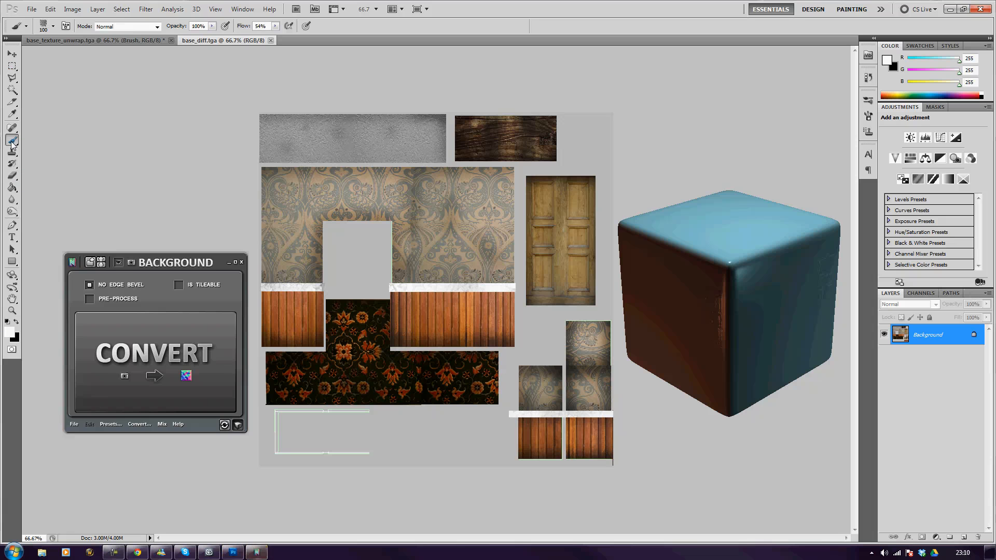
Step: Sample the light grey background of base_diff.tga as foreground colour and marquee-select the large wallpaper area, excluding the trim and wood paneling
click(12, 118)
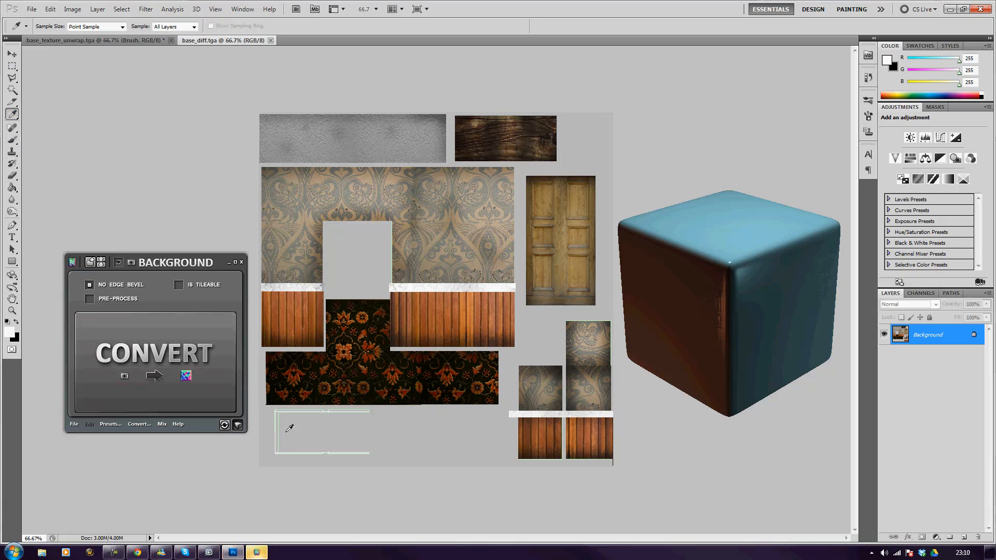
click(444, 437)
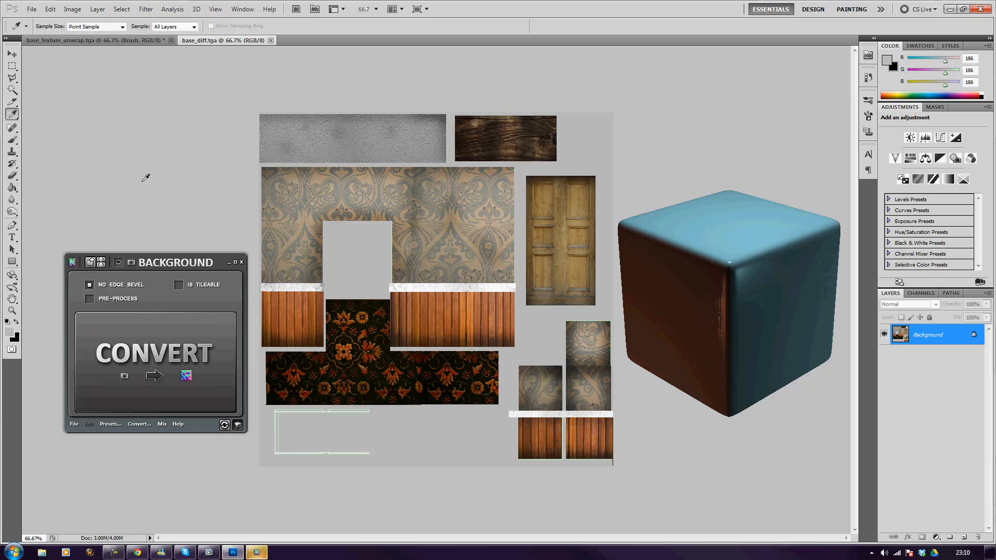
click(12, 66)
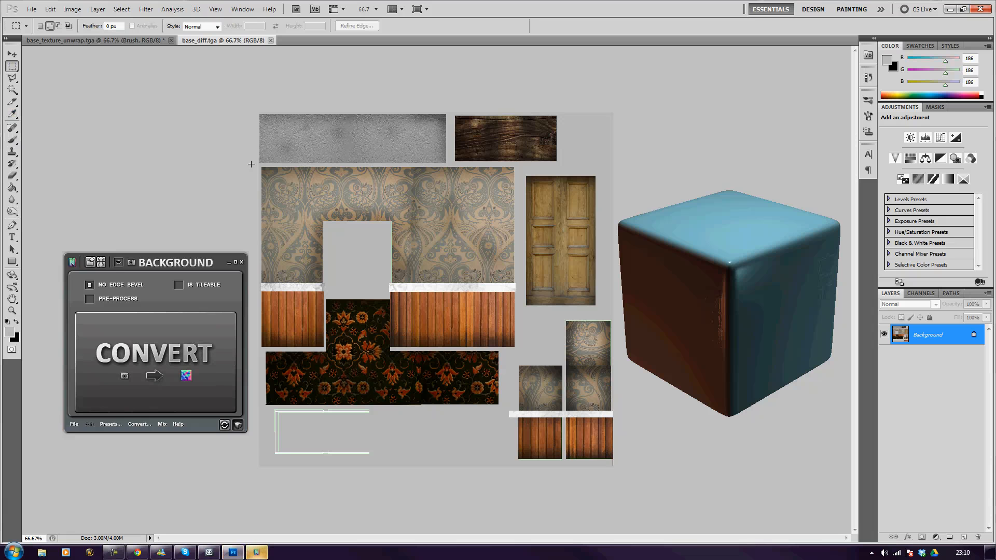
drag(298, 244, 325, 348)
shift+drag(247, 237, 392, 225)
shift+drag(507, 236, 373, 283)
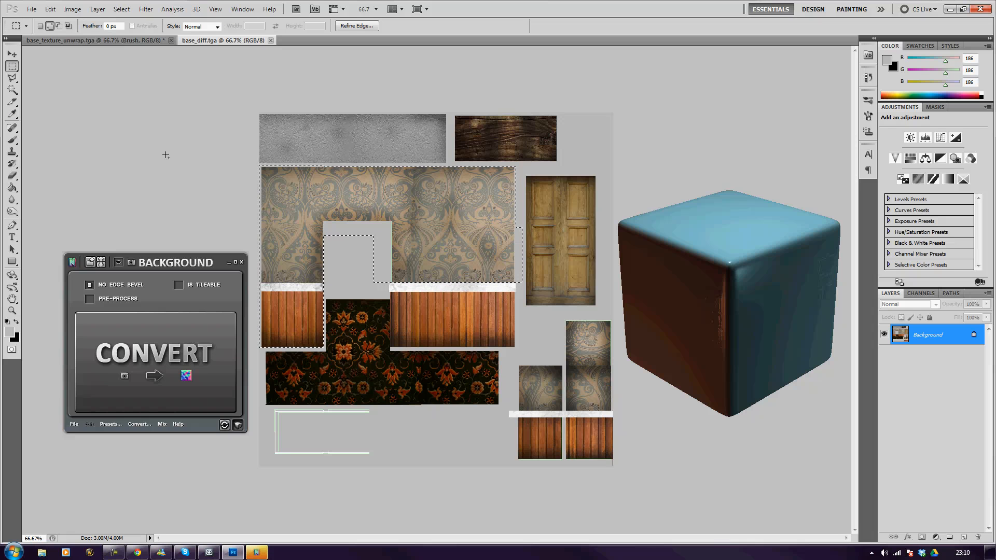
click(61, 26)
drag(366, 422, 251, 284)
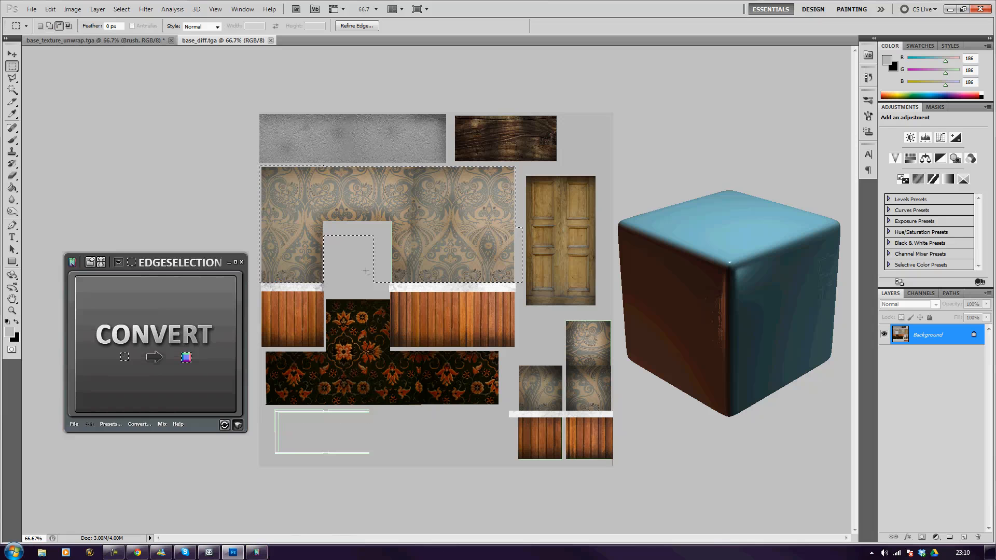
Step: Fill the selected wallpaper area with the foreground colour and clear the selection
key(shift+BackSpace)
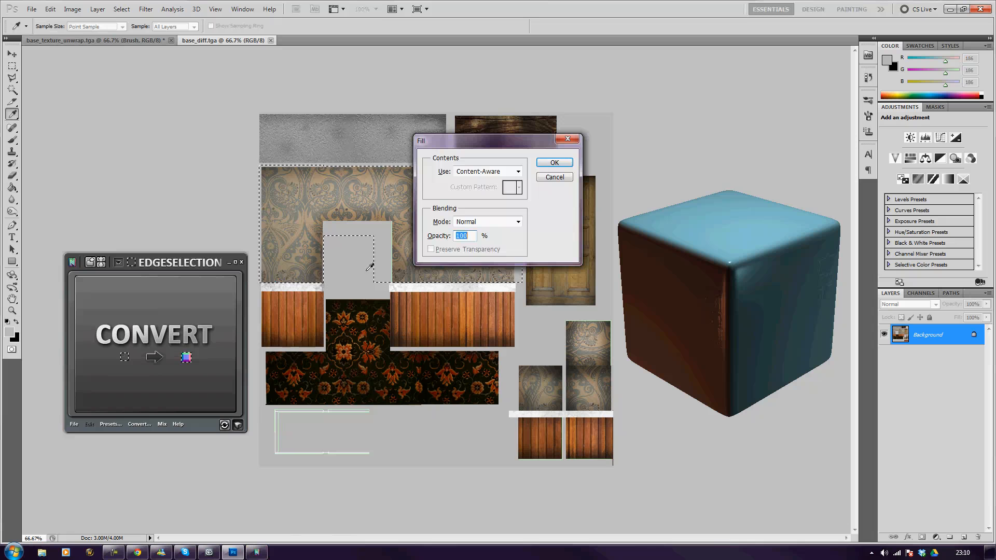
click(497, 172)
click(480, 192)
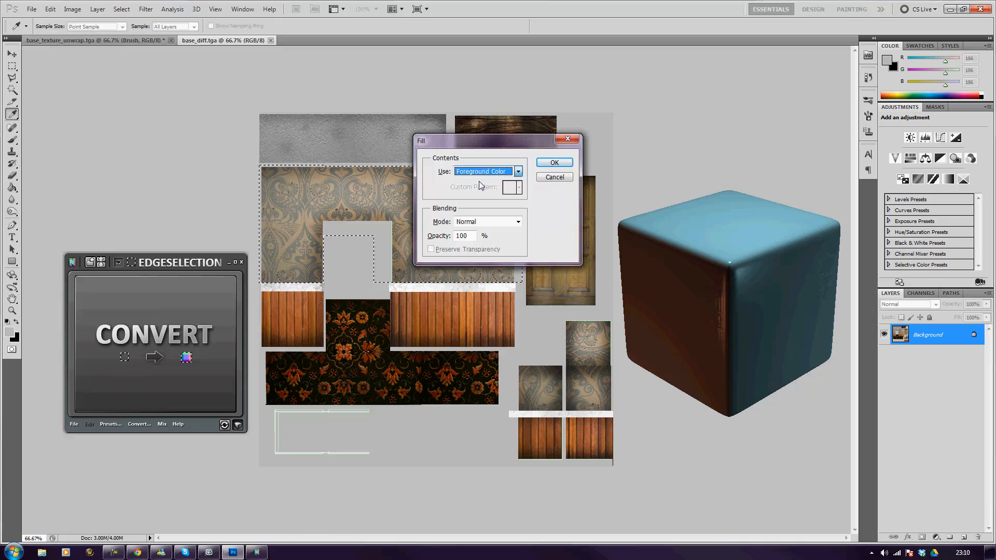
click(554, 162)
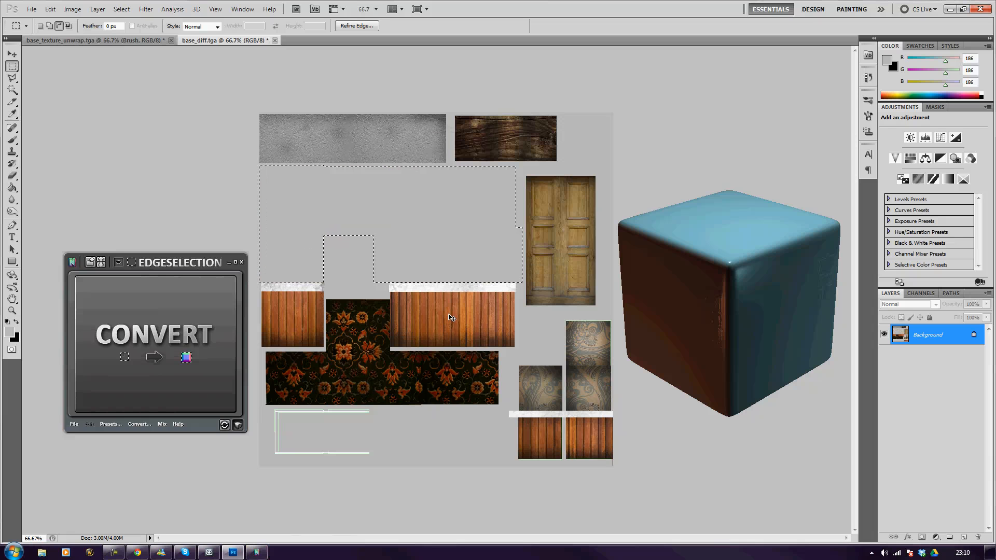
key(ctrl+d)
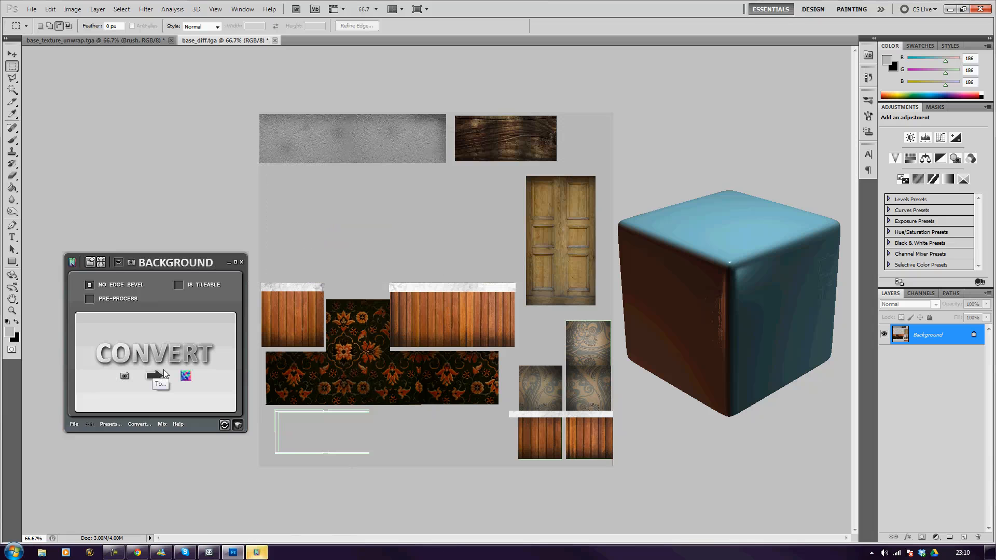
Step: Copy the whole base_diff.tga image into a new document as its own layer
key(ctrl+a)
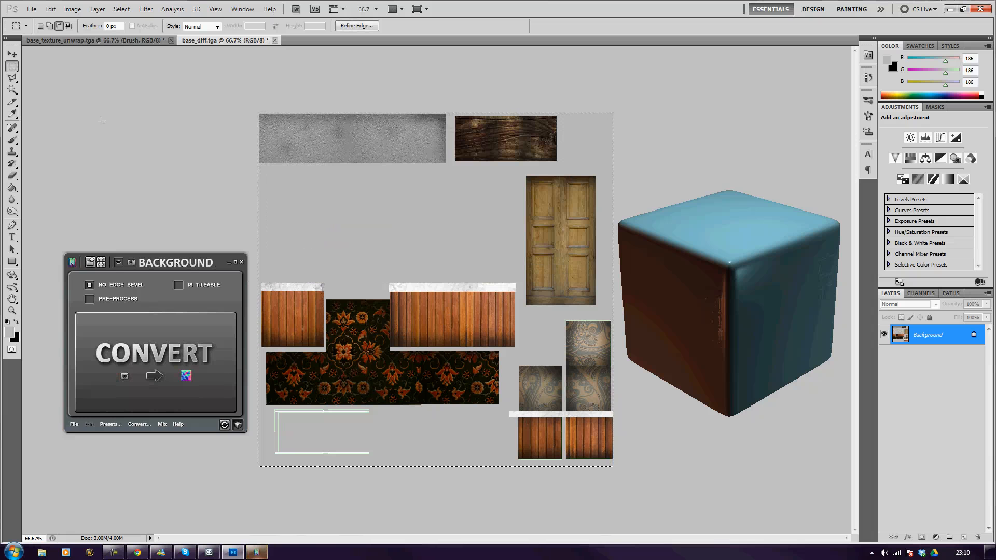
click(32, 9)
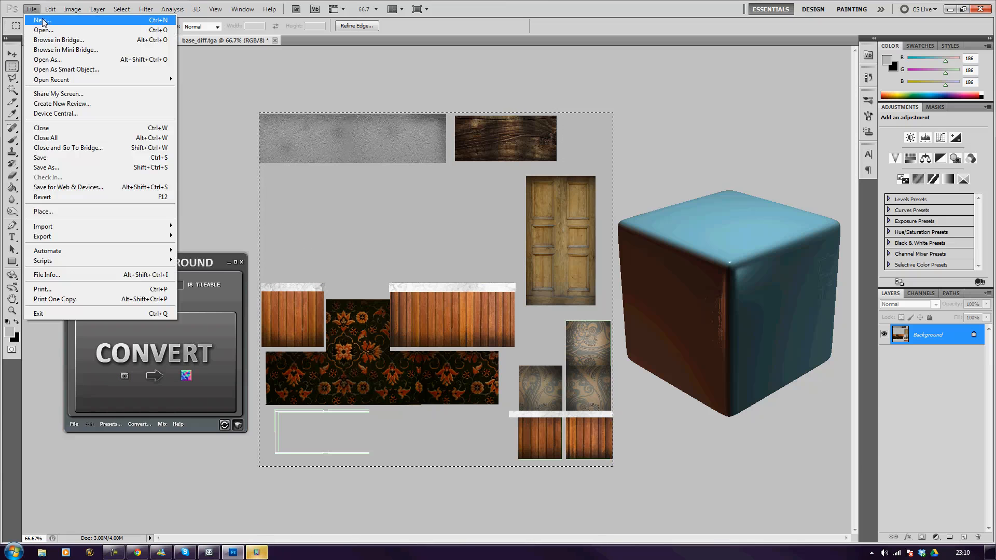
click(42, 21)
key(Return)
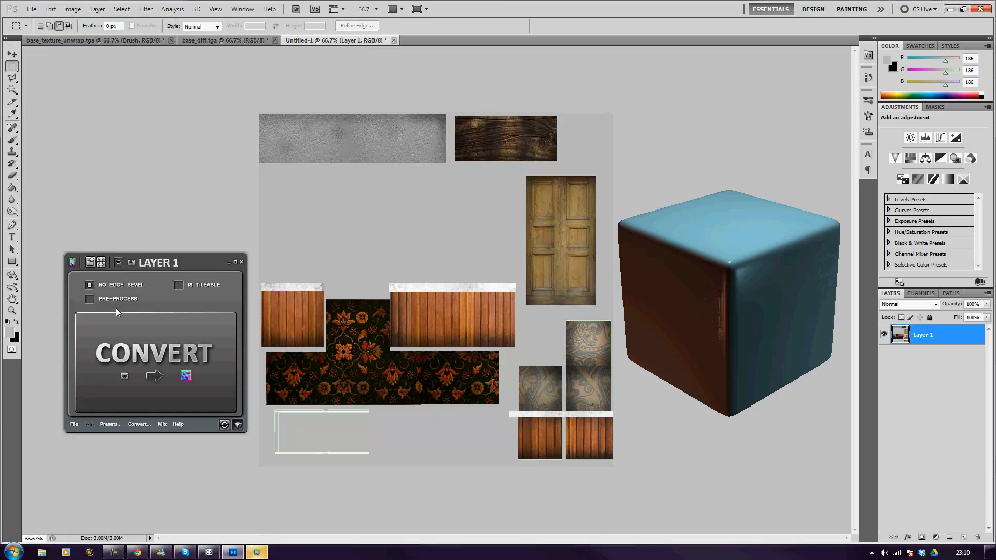
Step: Convert the active document into a normal map with the Full Spectrum preset
click(107, 424)
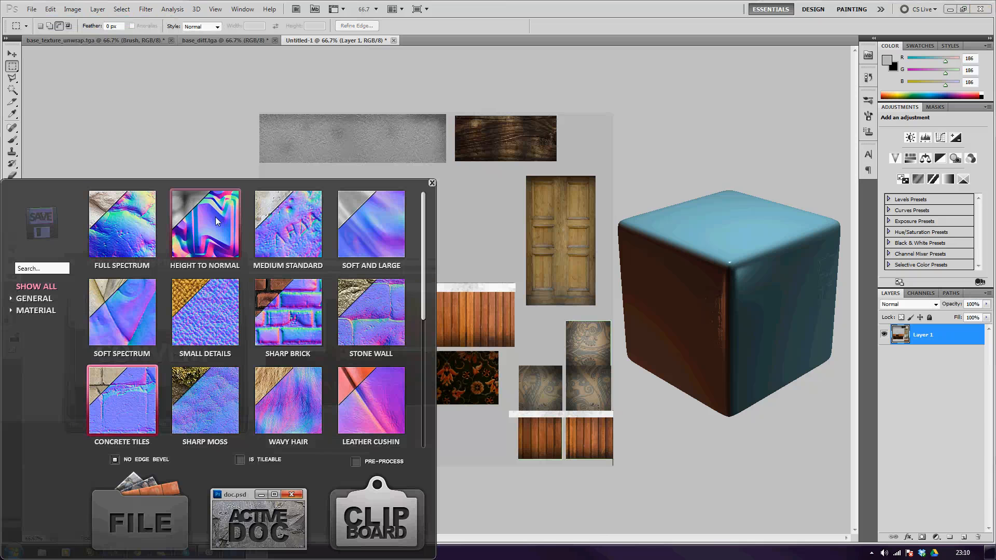
click(126, 225)
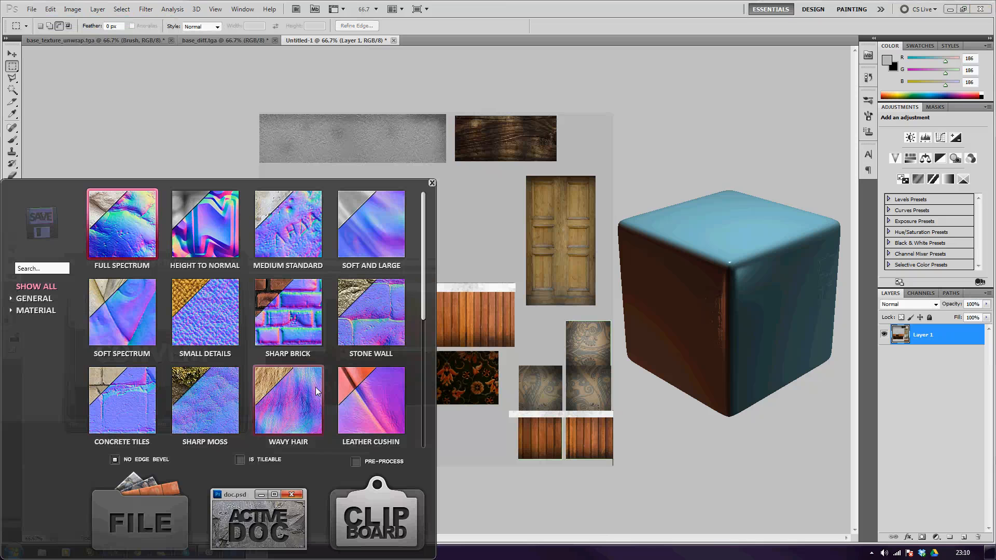
click(251, 514)
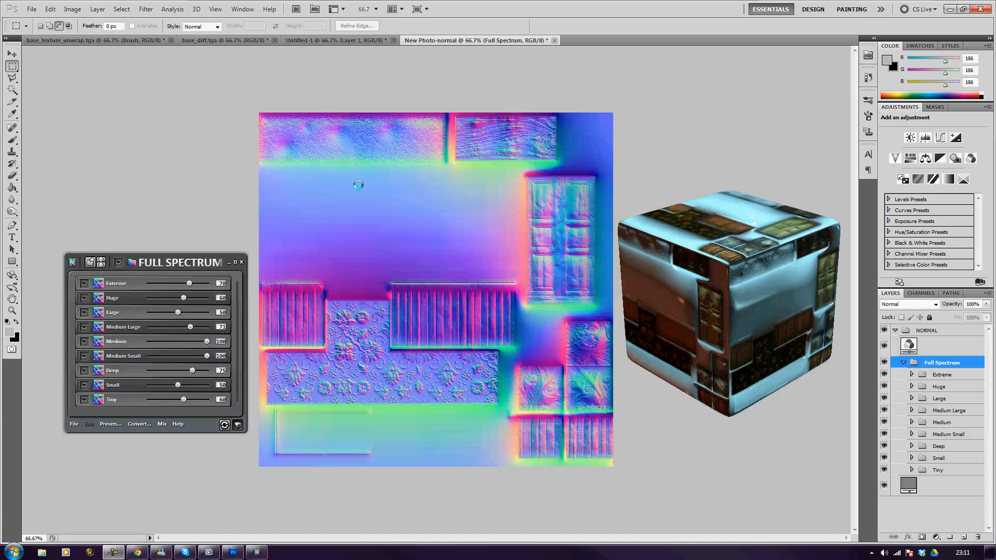
Step: Set the normal map's Tiny detail strength to 84 and Large to 43, and check the cube preview from another angle
drag(167, 262, 156, 212)
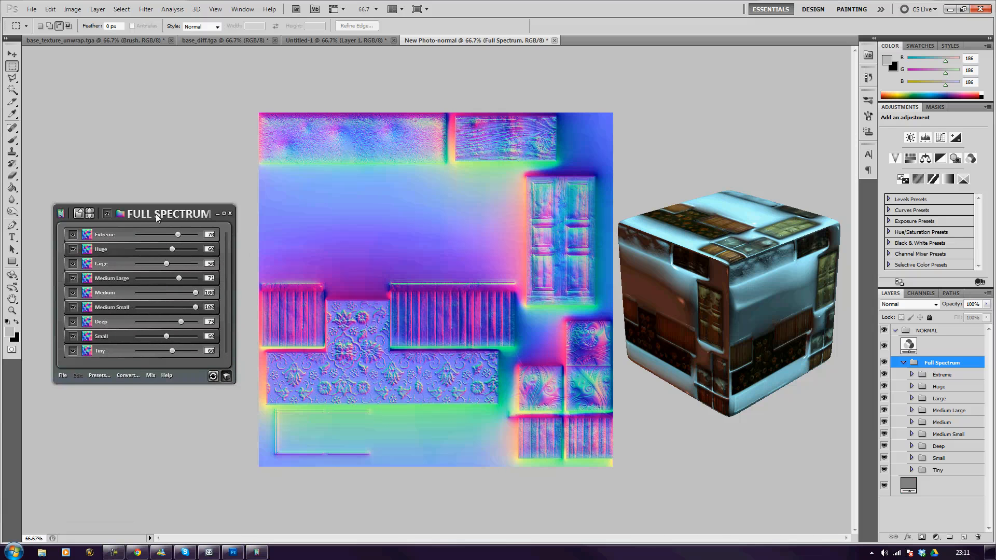
drag(173, 350, 188, 352)
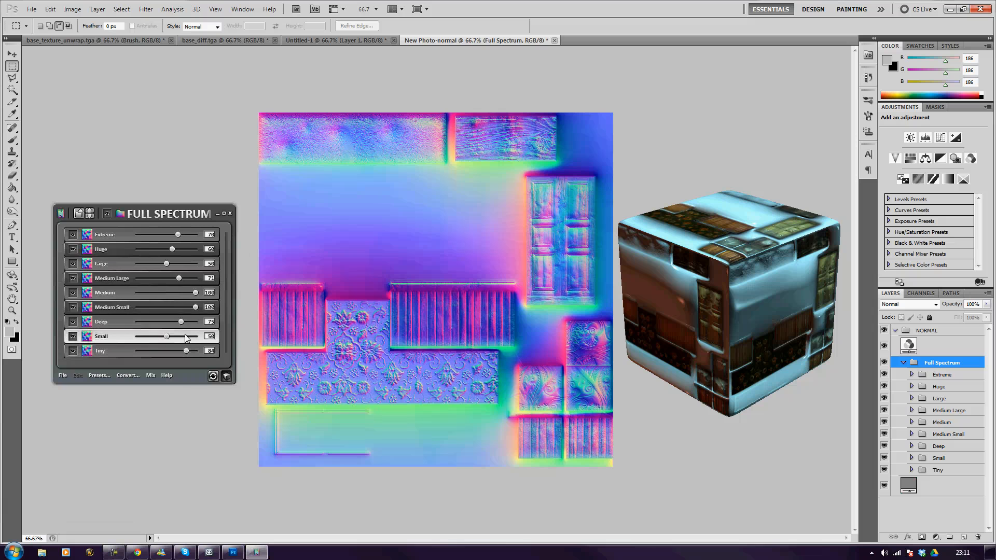
drag(173, 267, 164, 266)
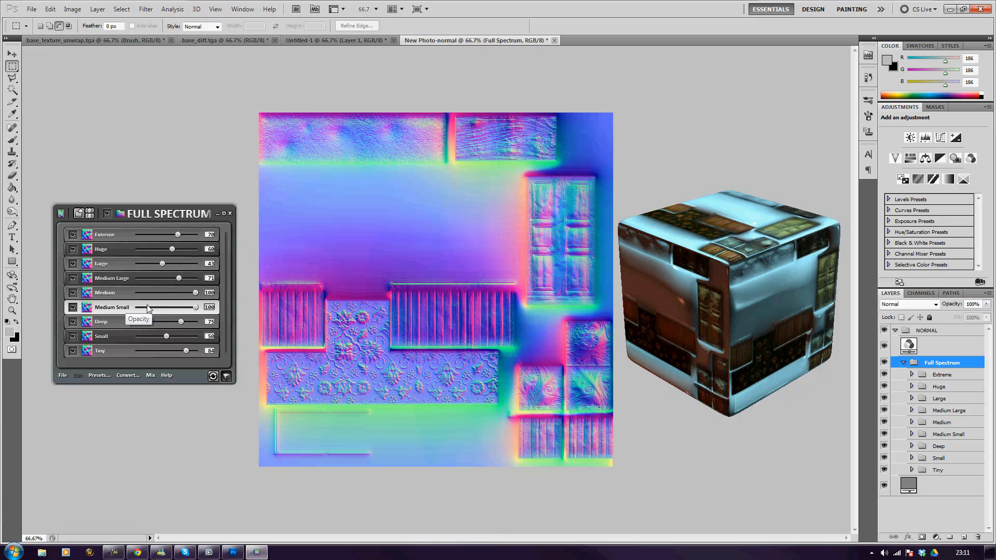
mouse_move(697, 280)
mouse_down()
mouse_move(722, 292)
mouse_move(736, 267)
mouse_move(687, 362)
mouse_move(661, 315)
mouse_move(736, 273)
mouse_move(667, 369)
mouse_move(668, 317)
mouse_move(732, 331)
mouse_move(706, 368)
mouse_move(685, 334)
mouse_move(680, 243)
mouse_move(705, 260)
mouse_move(711, 282)
mouse_move(692, 349)
mouse_move(700, 339)
mouse_up()
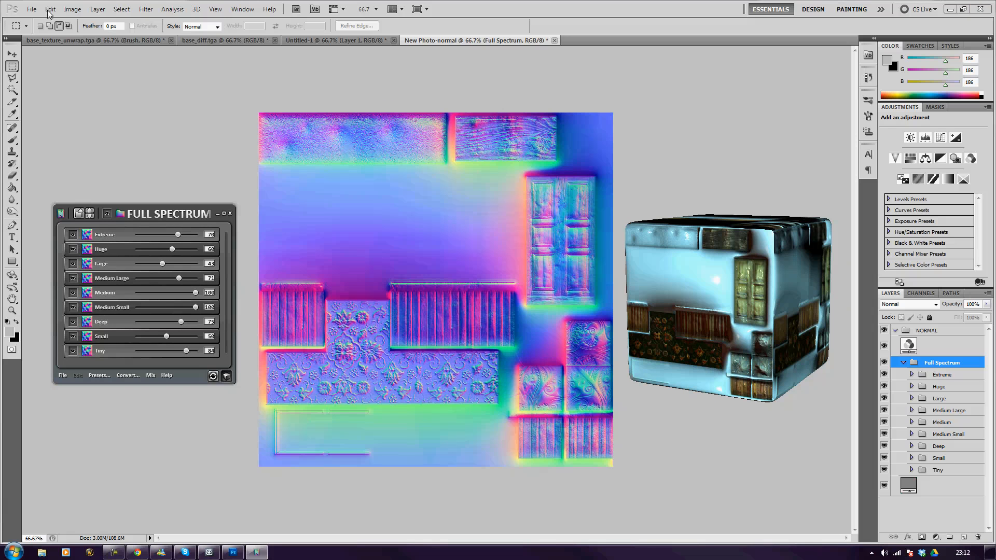
click(132, 375)
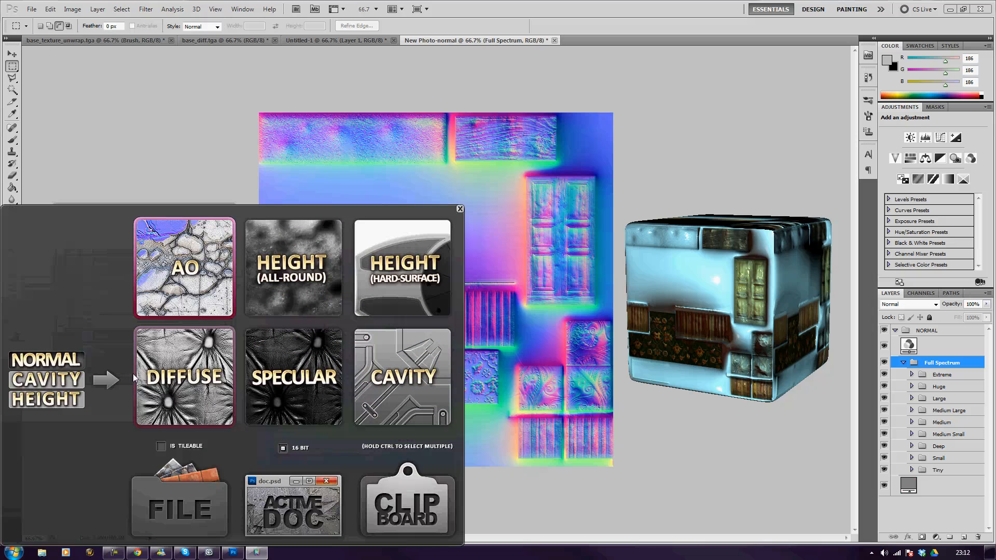
click(190, 395)
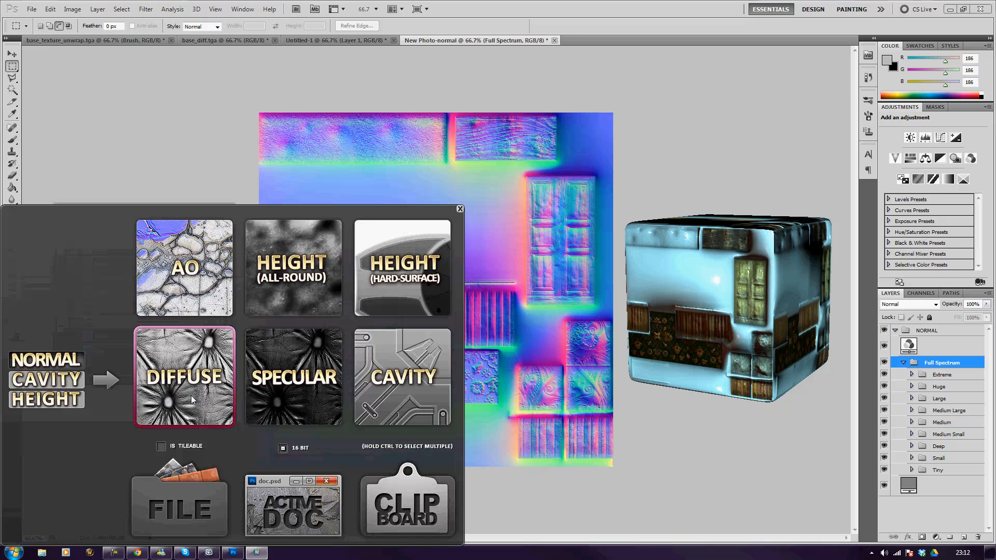
ctrl+click(288, 389)
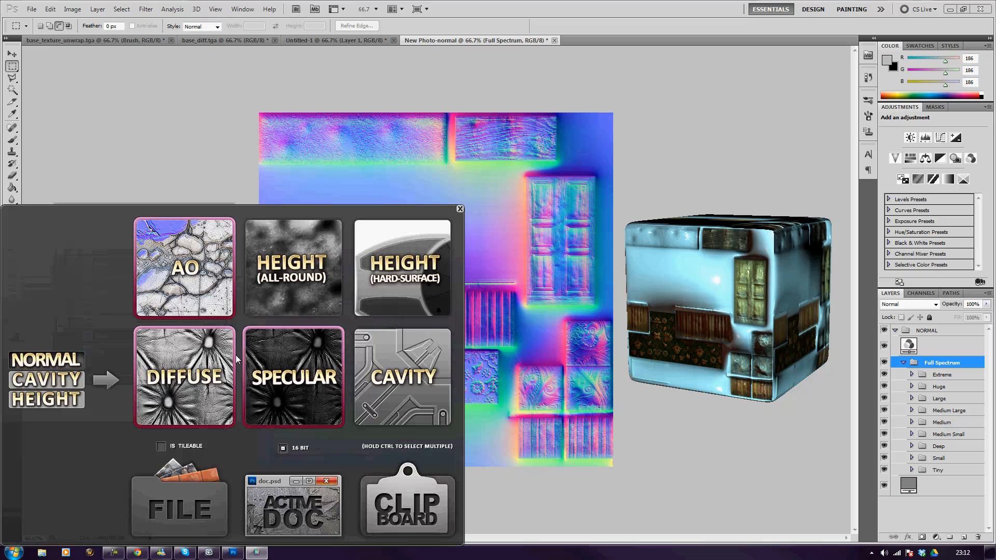
ctrl+click(261, 290)
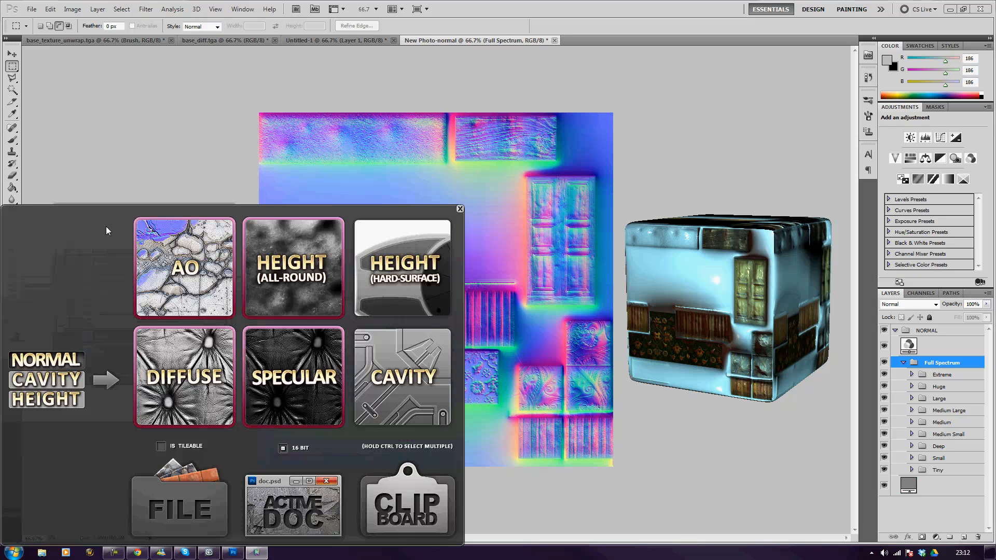
key(Escape)
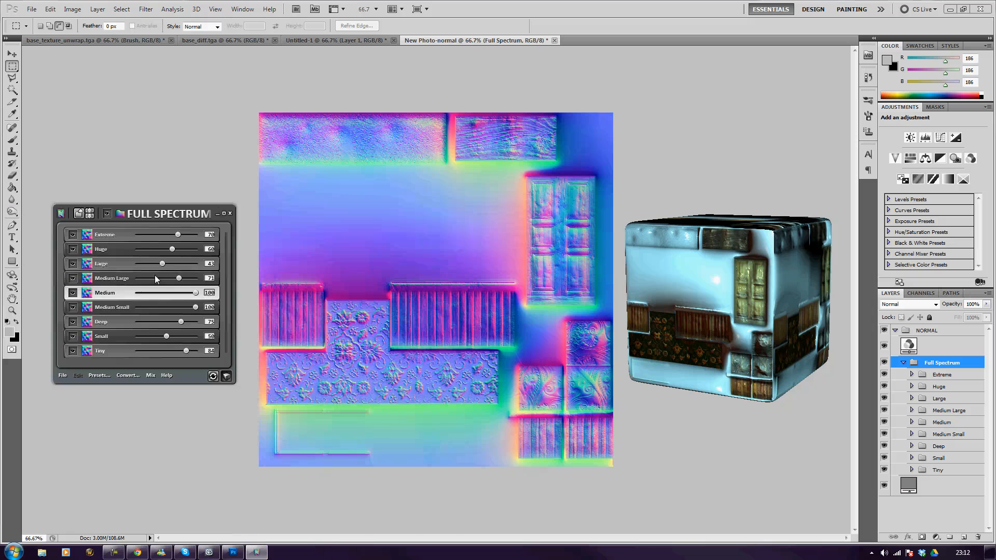
Step: Generate ambient occlusion and specular maps from the active normal map document
drag(171, 213, 199, 142)
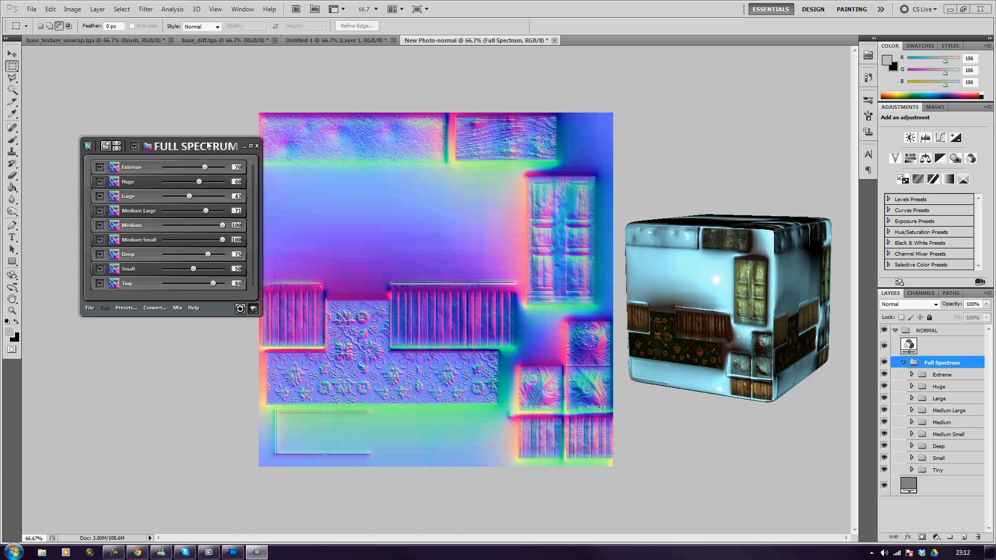
click(156, 305)
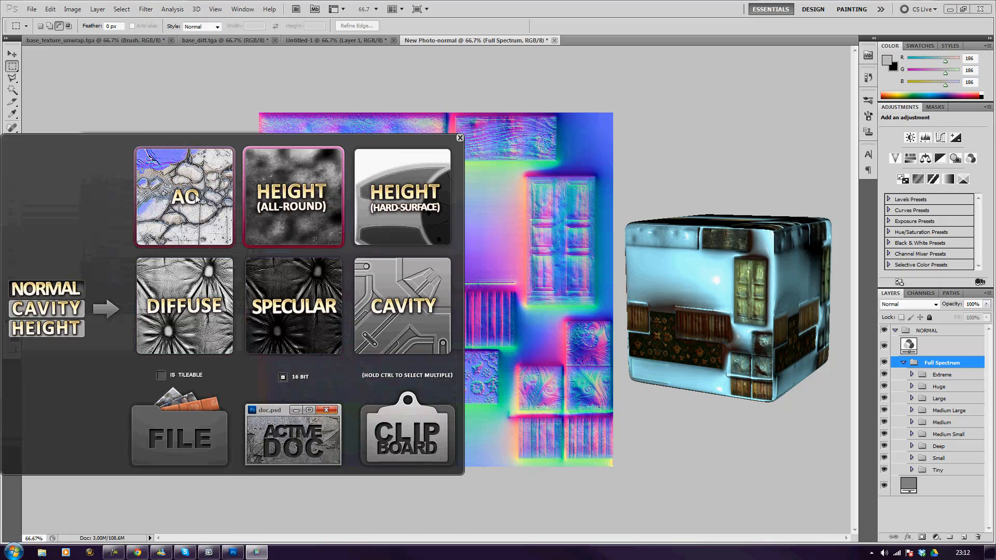
click(304, 437)
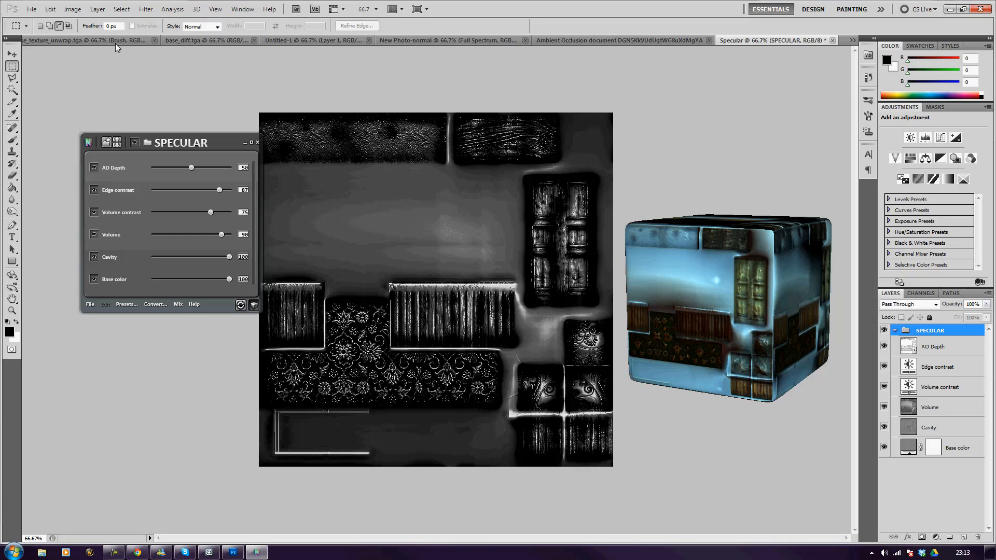
Step: Save the specular map as a 24 bits/pixel Targa file named Specular in the wall_tutorial_01 folder
click(32, 10)
click(76, 166)
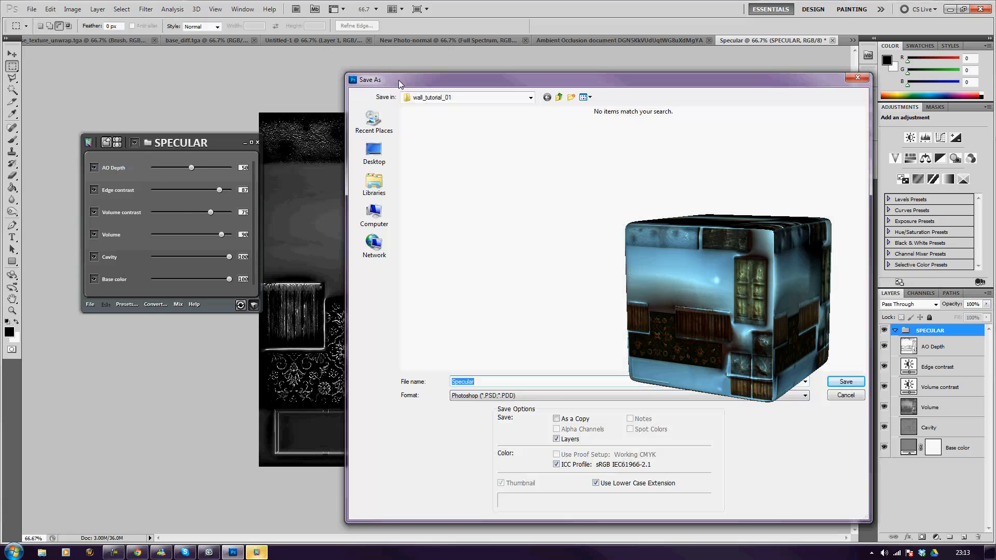
key(Tab)
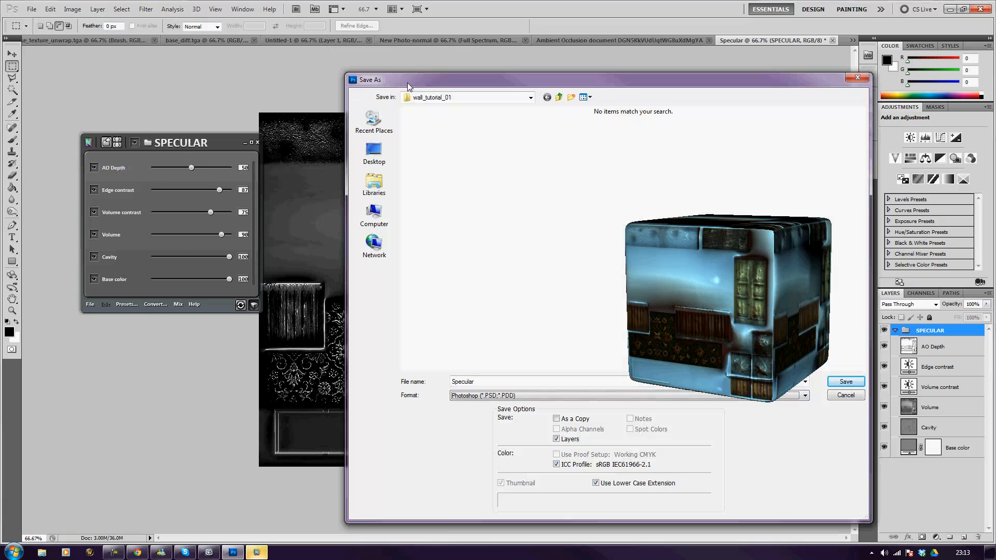
key(t)
key(Return)
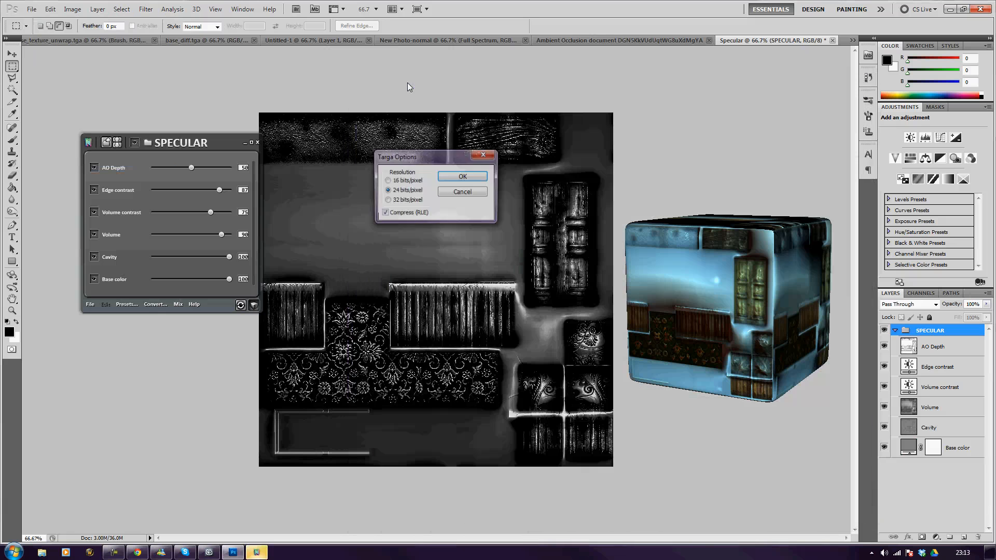
key(Return)
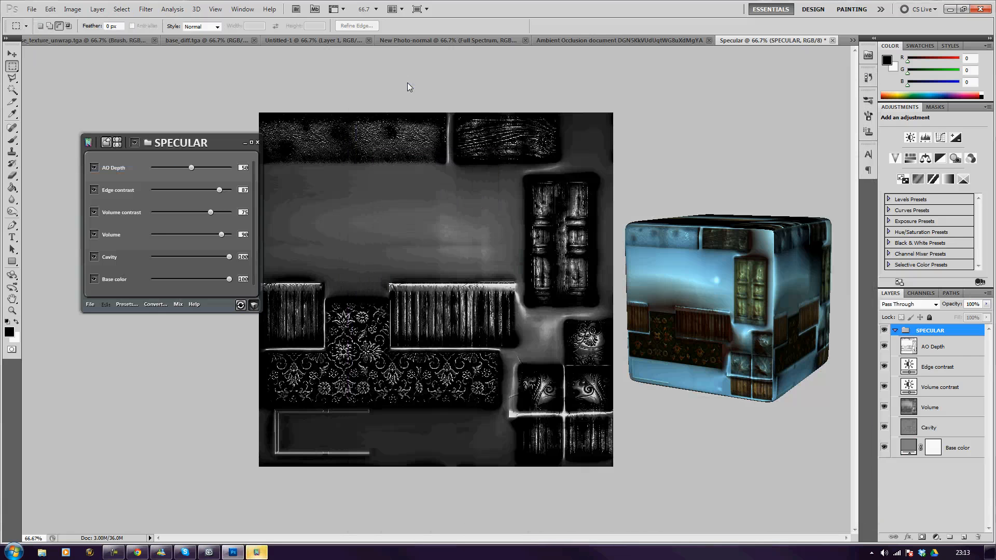
Step: Save the ambient occlusion document as a Targa file named ambient in the wall_tutorial_01 folder
click(618, 40)
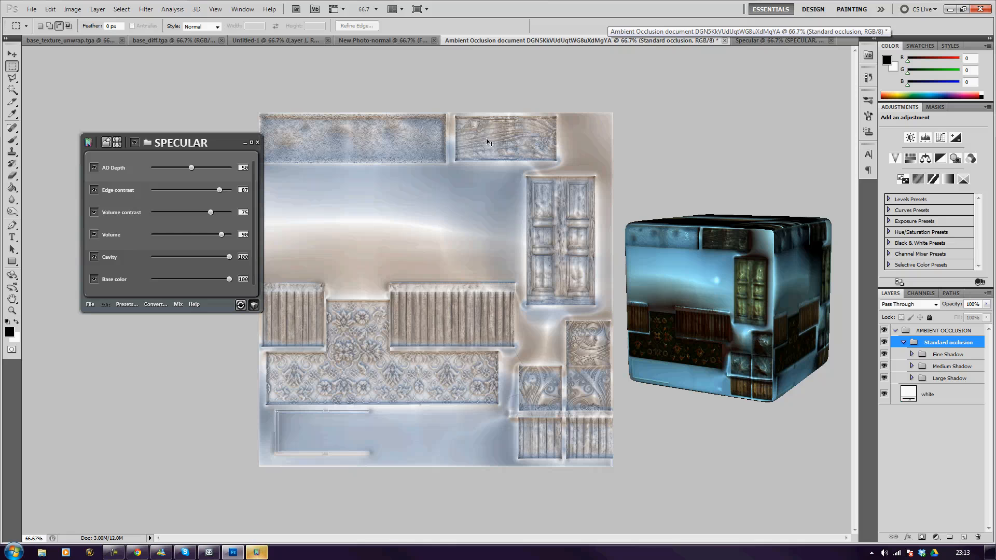
key(ctrl+s)
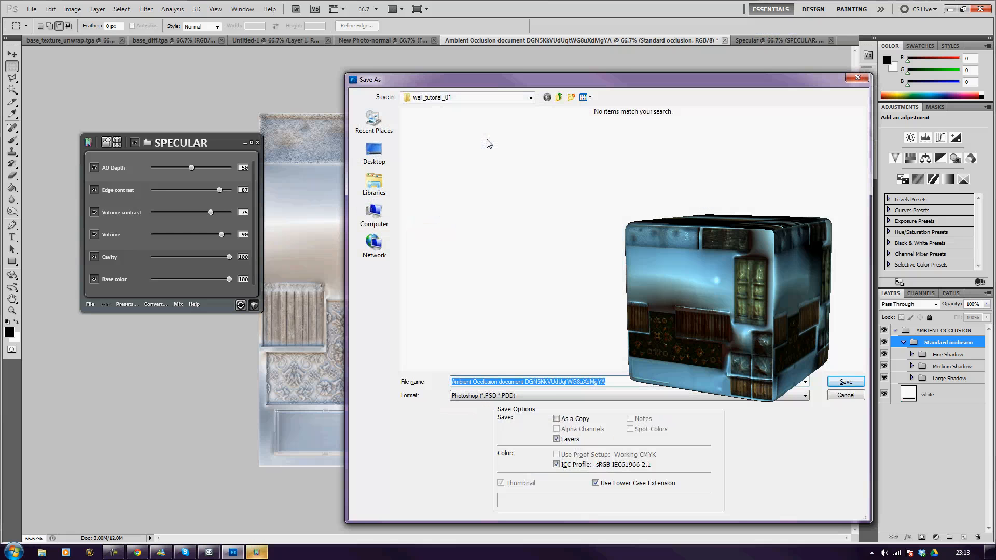
text(ambi)
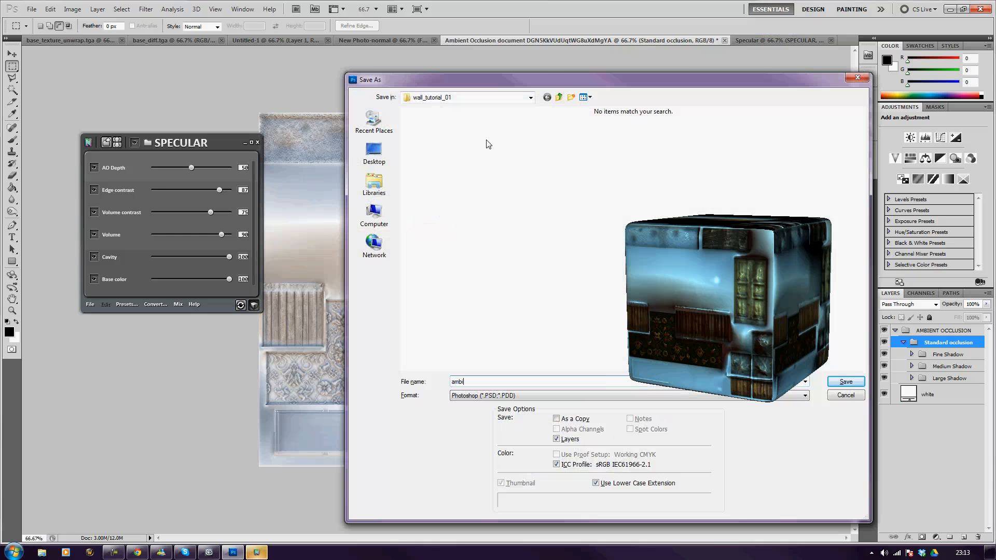
text(ent)
key(Tab)
key(t)
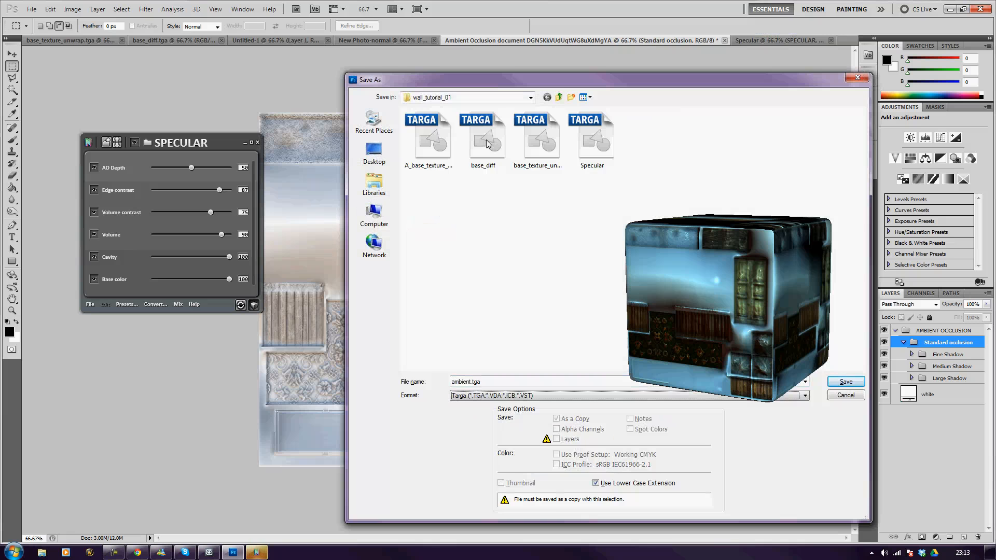
key(Return)
key(Return)
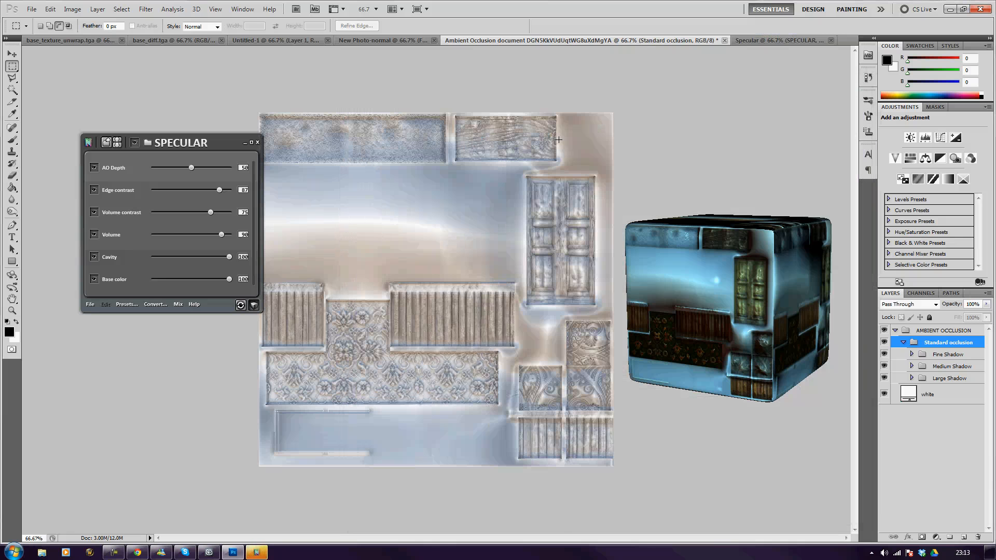
Step: Review the open diffuse, normal, ambient occlusion and specular documents
click(375, 42)
click(312, 42)
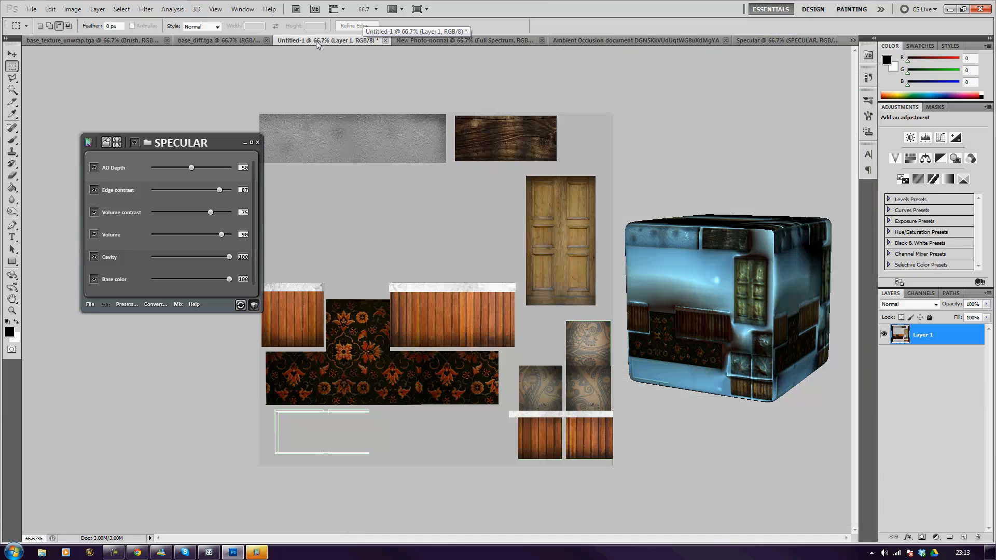
click(440, 41)
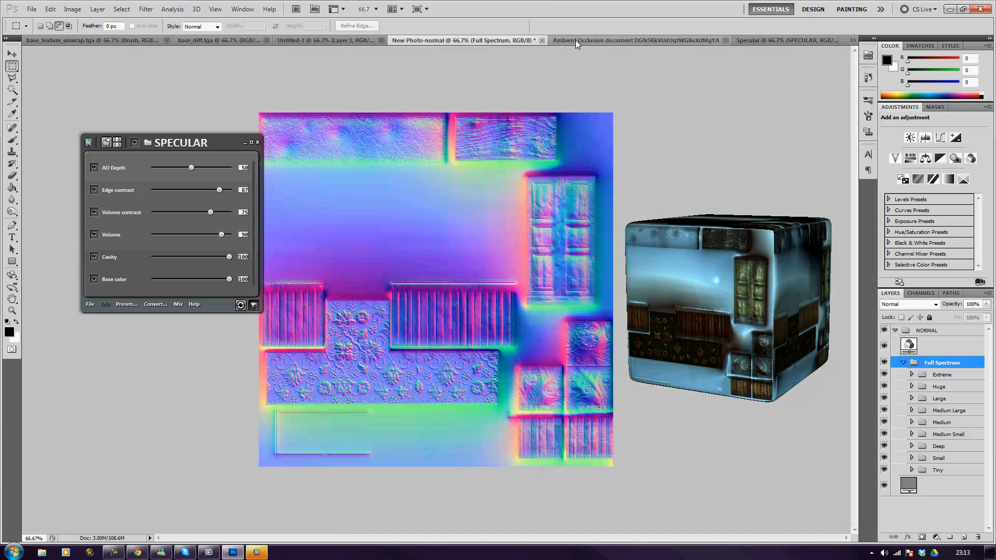
click(575, 40)
click(771, 40)
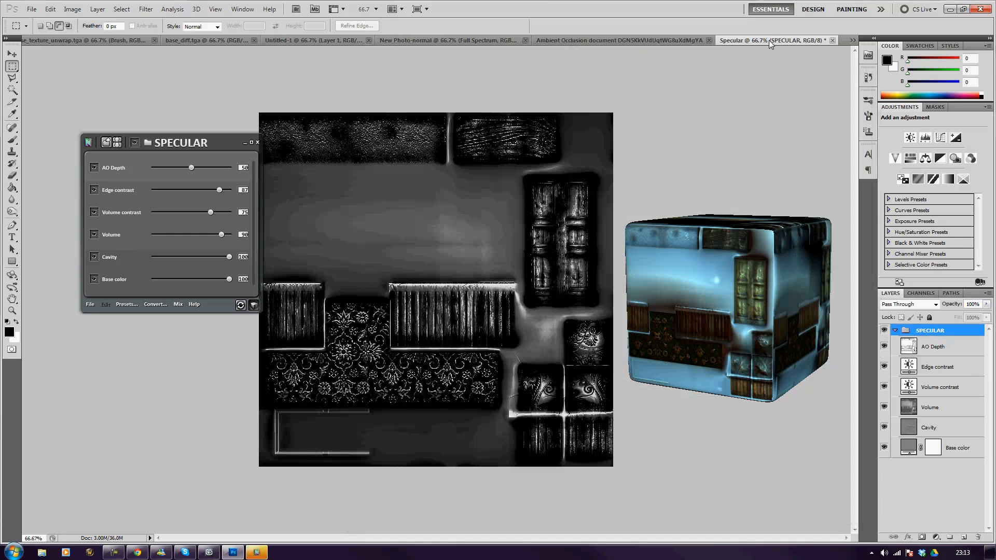
click(853, 40)
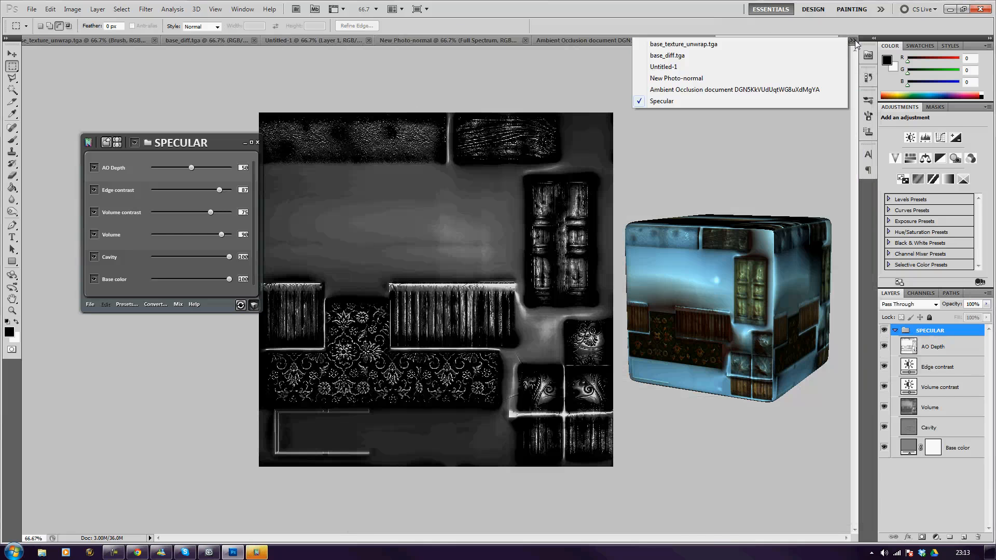
click(616, 71)
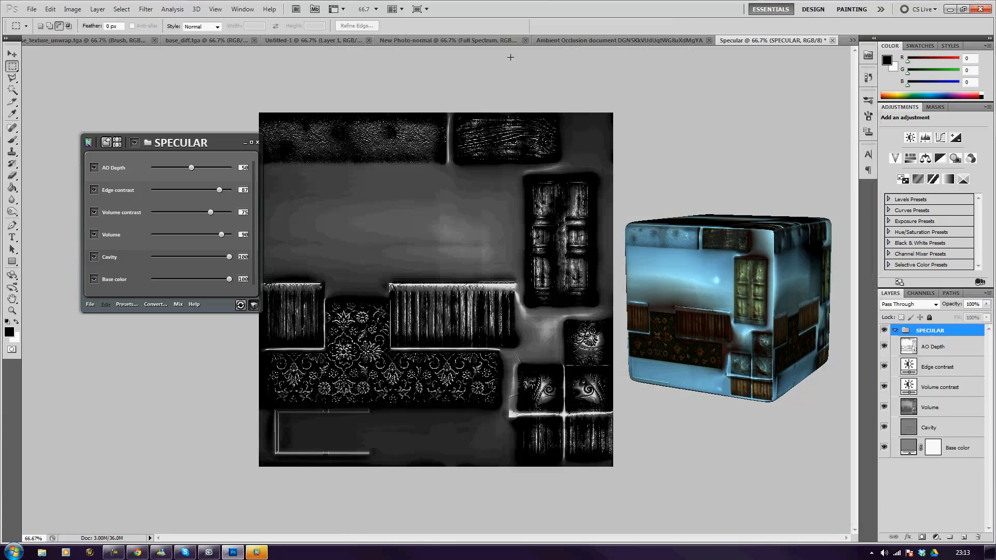
Step: Quit Photoshop without saving changes to the open documents, and close the map generator window to return to 3ds Max
click(975, 10)
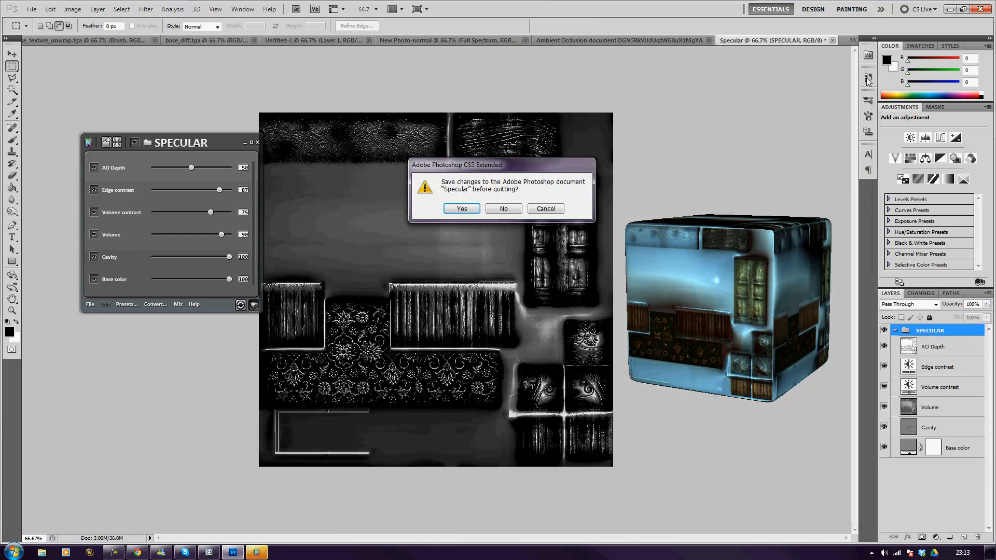
click(506, 208)
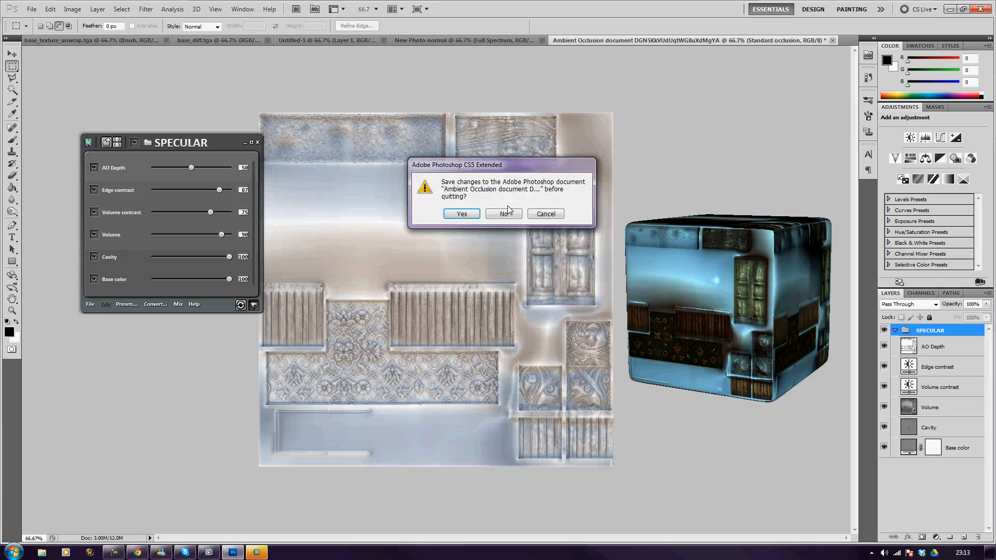
click(501, 215)
click(502, 210)
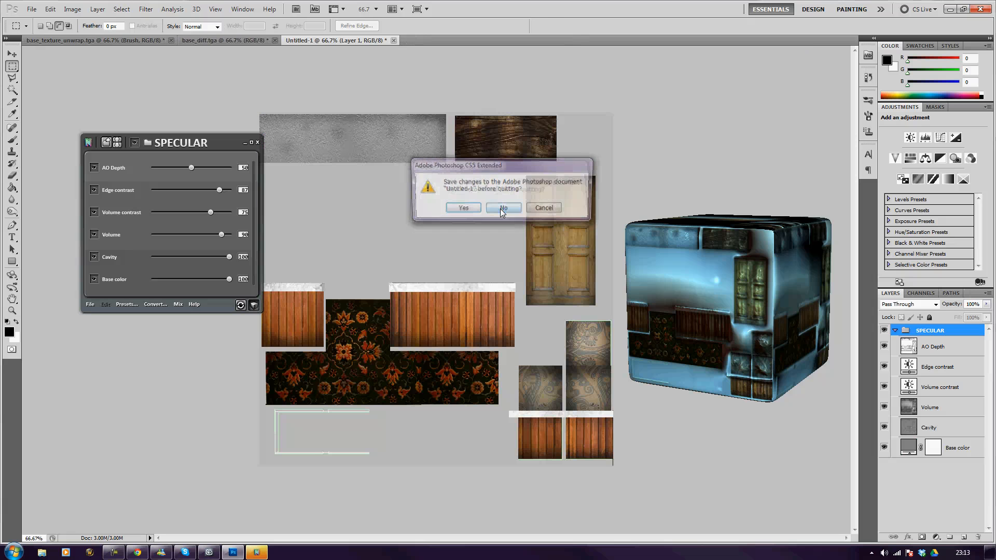
click(503, 209)
click(503, 209)
click(503, 209)
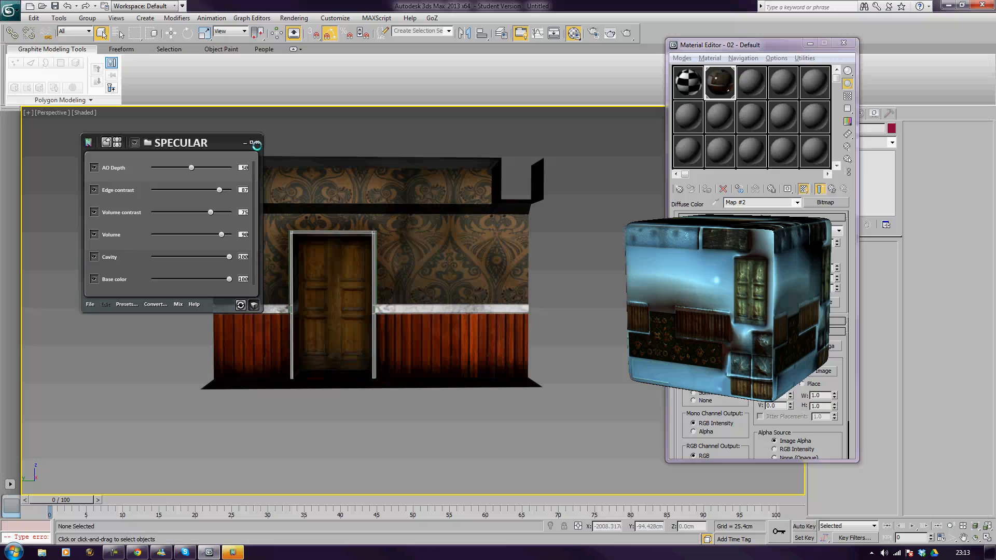
right_click(233, 552)
click(210, 528)
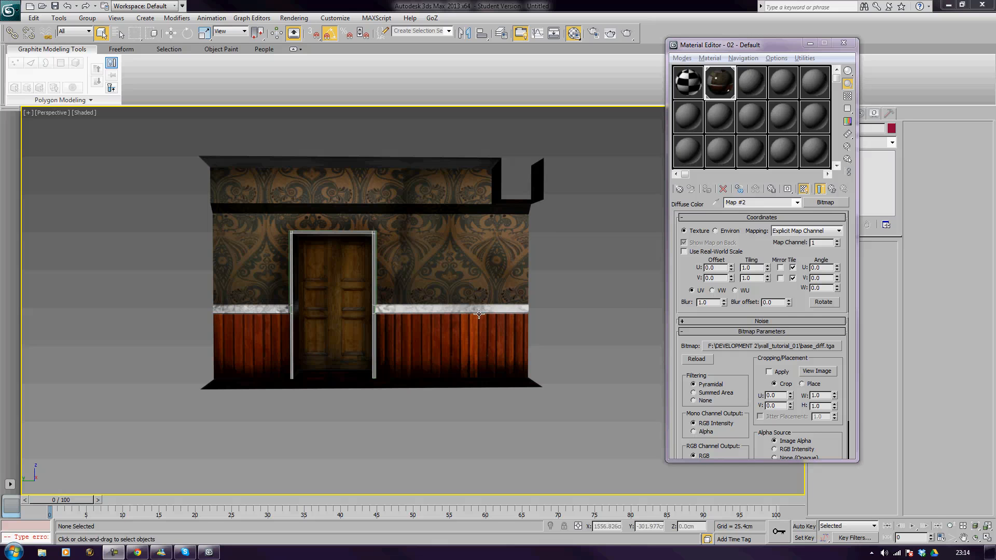
Step: Return from the diffuse bitmap to the 02 - Default material's parameters and open its enlarged preview next to the Material Editor
mouse_move(488, 314)
alt+middle_down()
mouse_move(541, 327)
mouse_move(478, 329)
alt+middle_up()
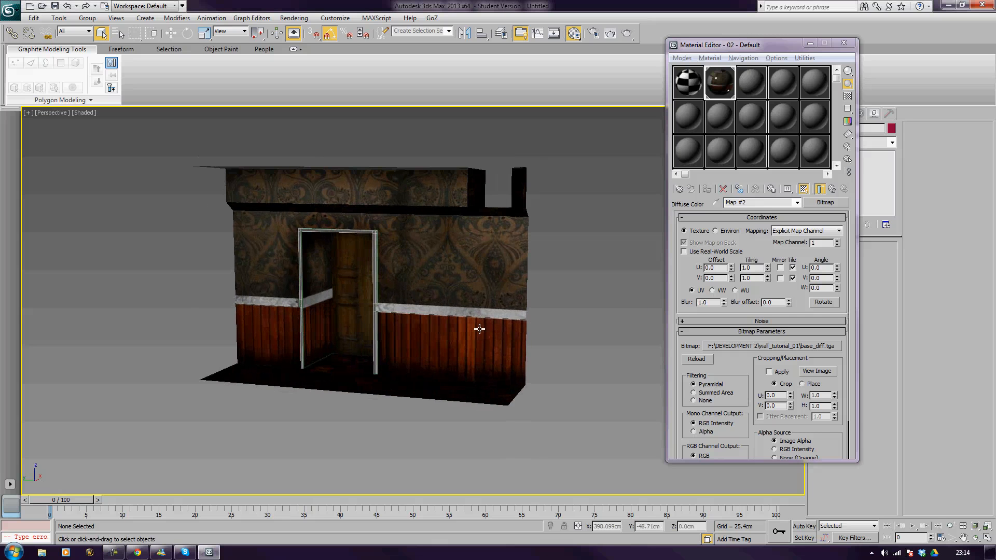
middle_drag(522, 305, 479, 317)
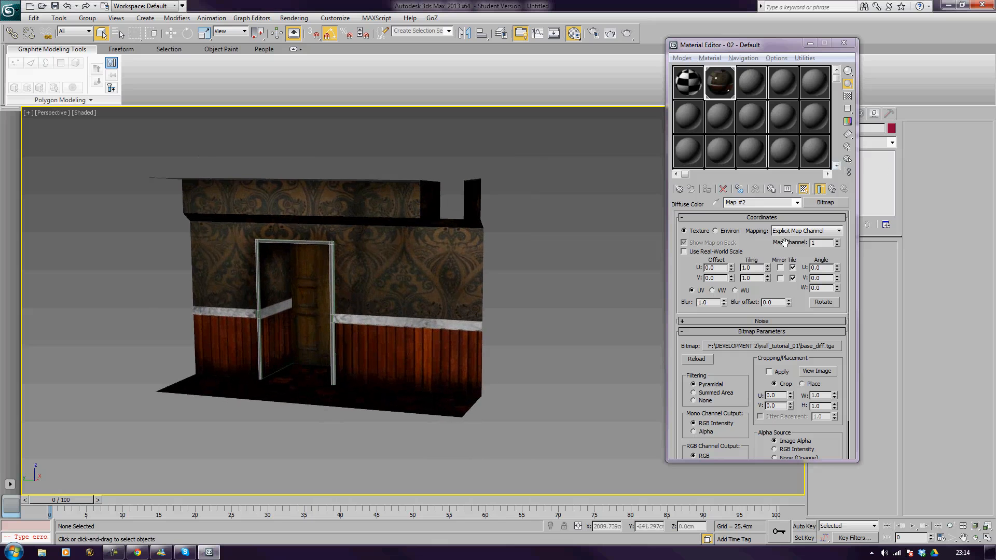
drag(686, 295, 679, 360)
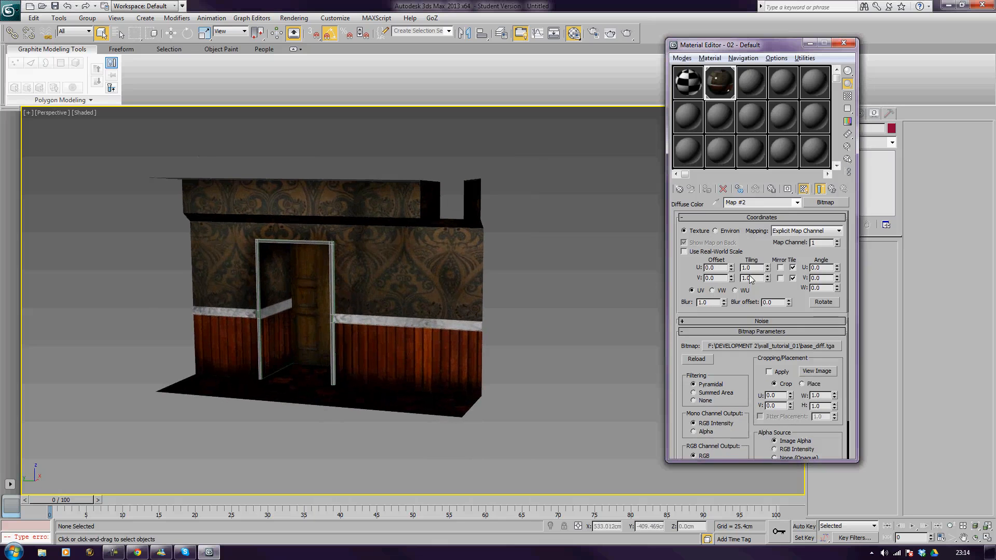
click(831, 189)
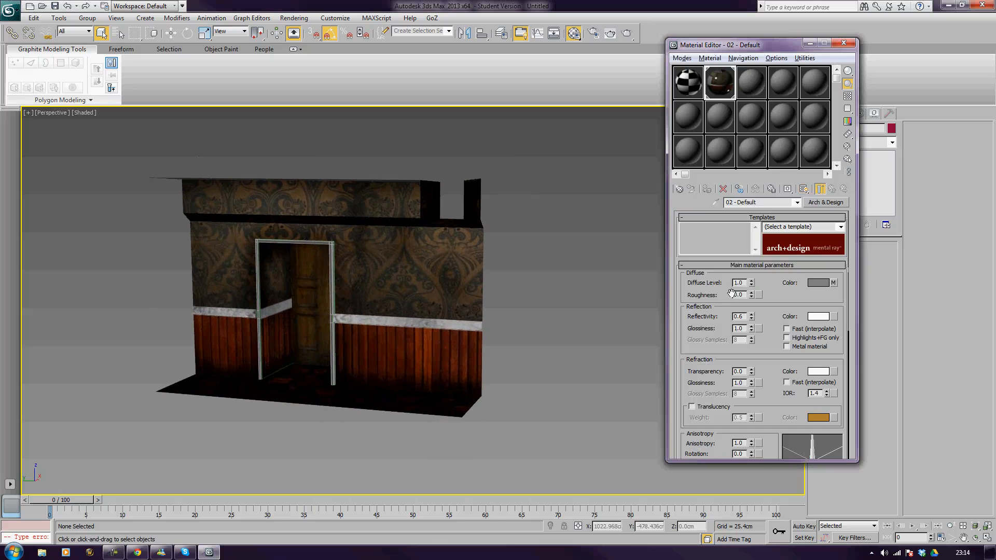
double_click(721, 89)
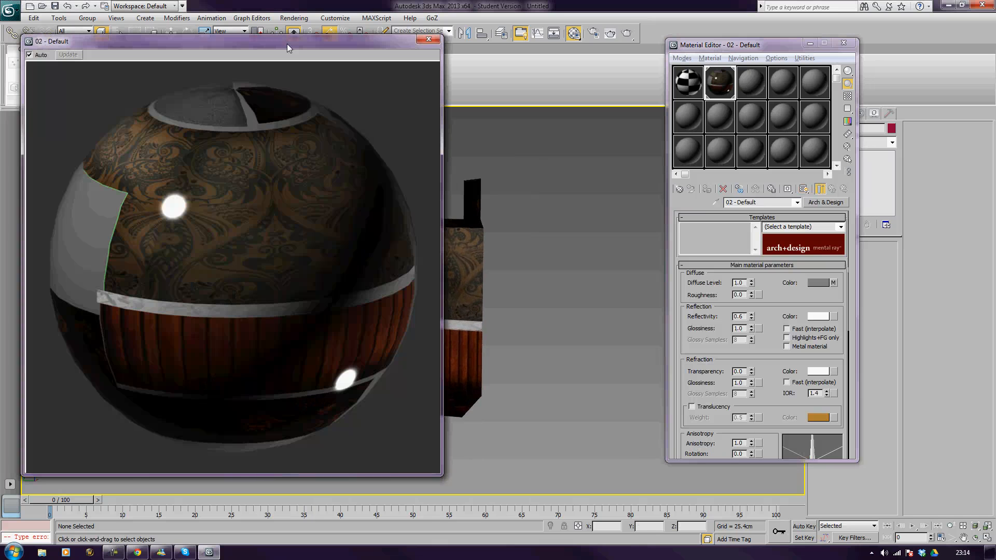
drag(287, 43, 480, 30)
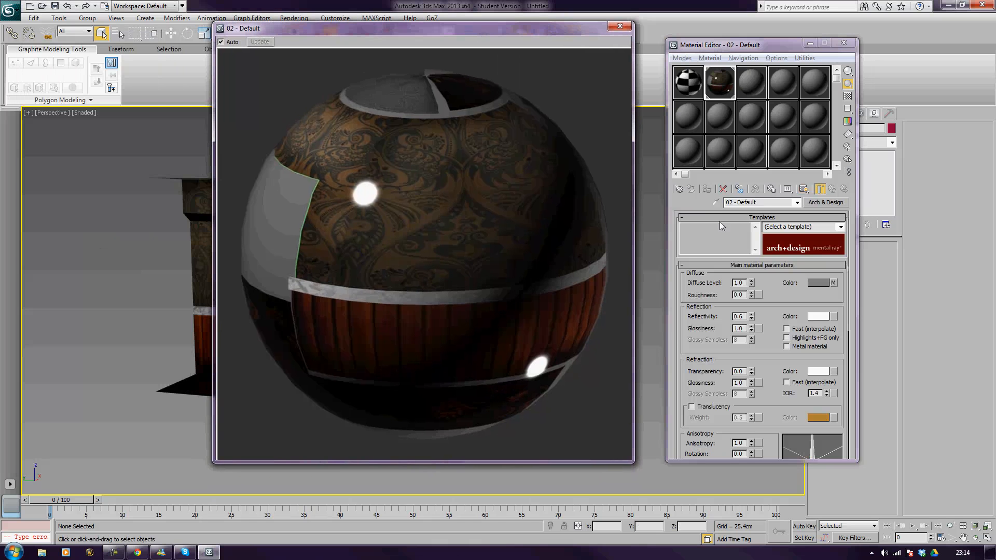
Step: Set the material's reflection glossiness to 0.8 and assign the Specular Targa bitmap as its glossiness map
double_click(740, 328)
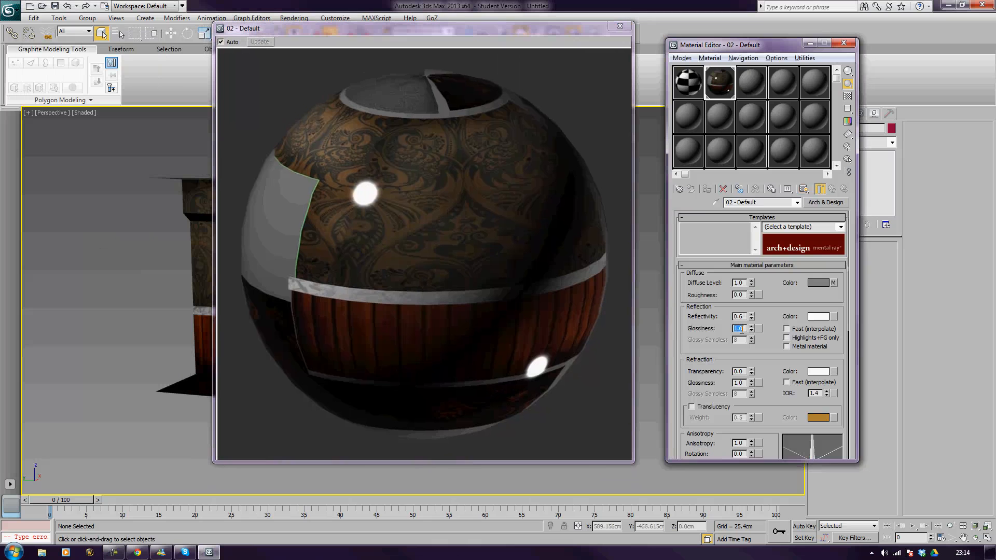
text(0.8)
key(Return)
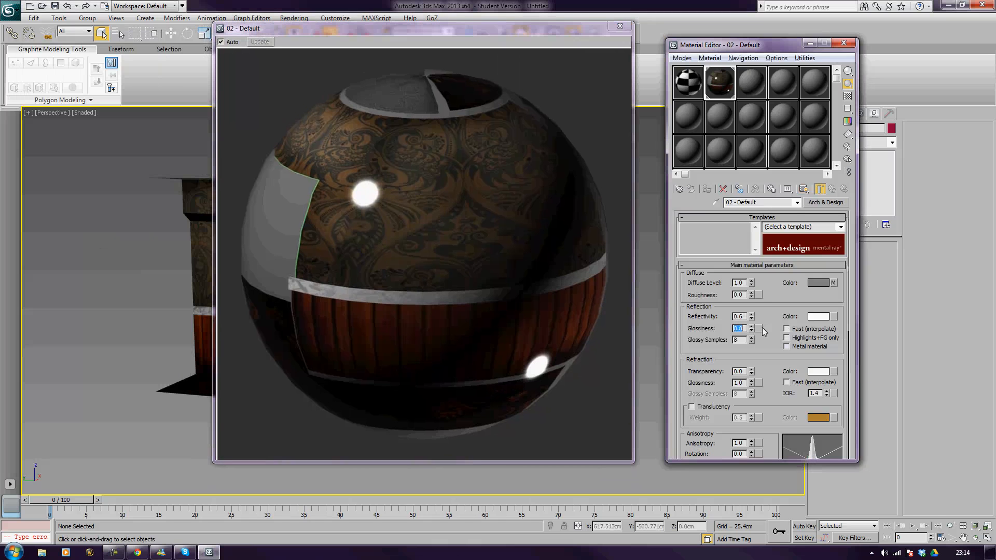
click(759, 329)
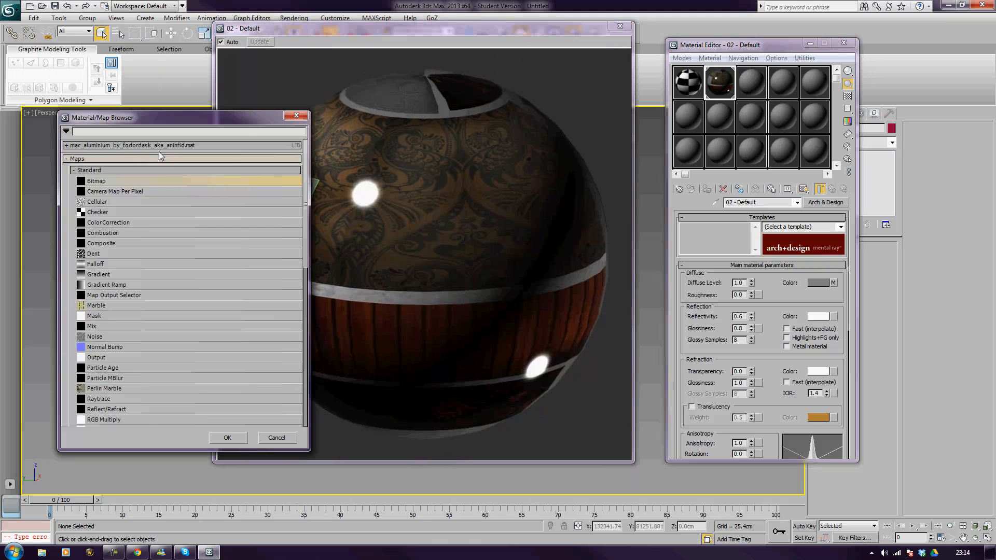
double_click(136, 185)
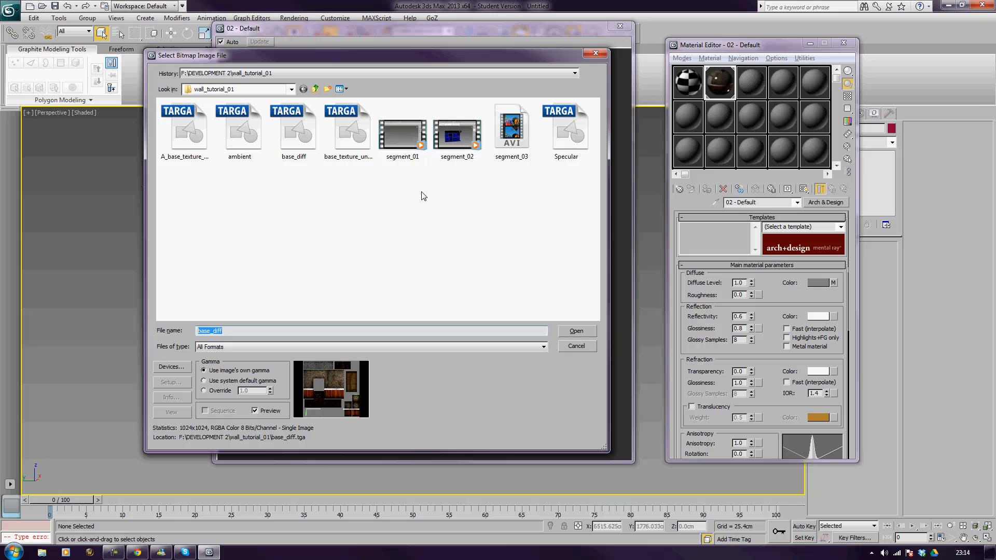
click(564, 154)
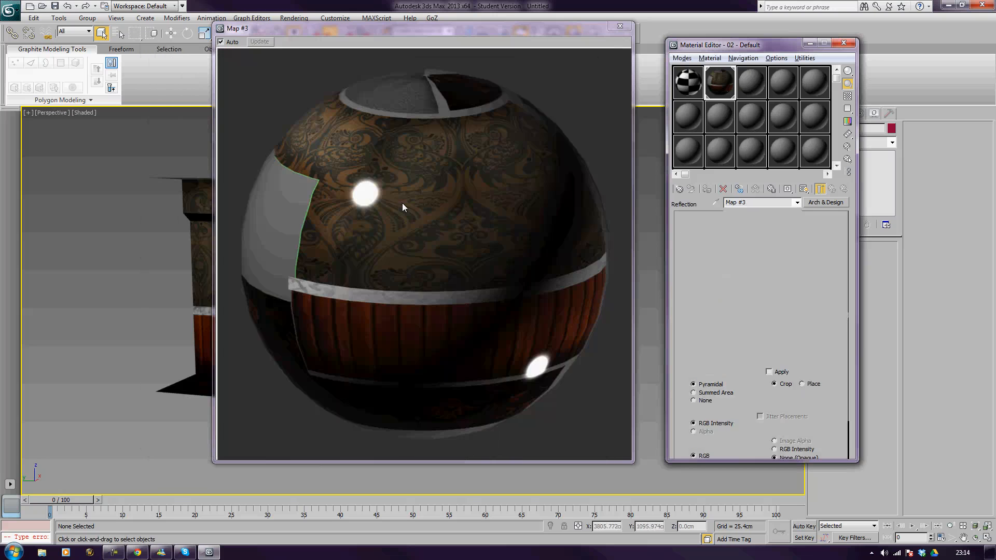
key(Return)
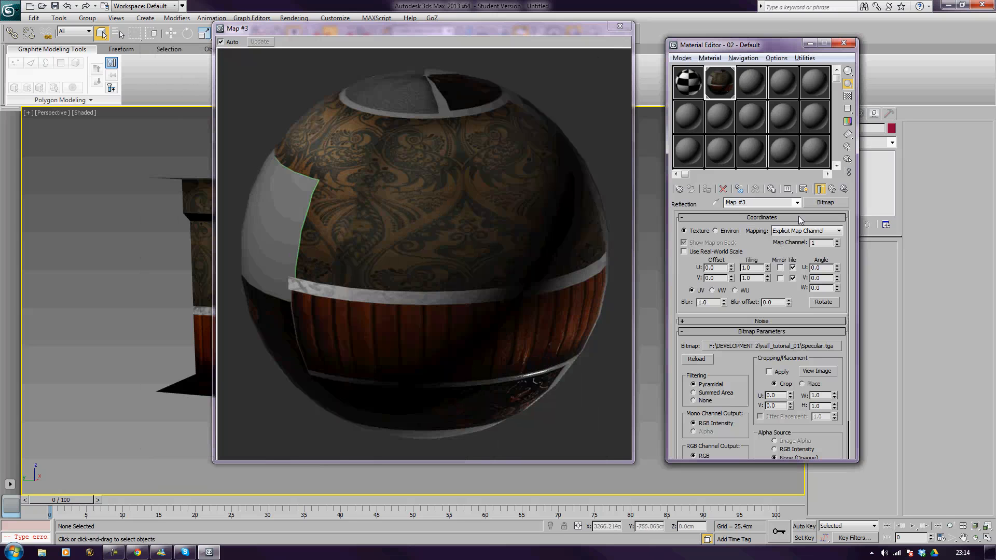
click(832, 189)
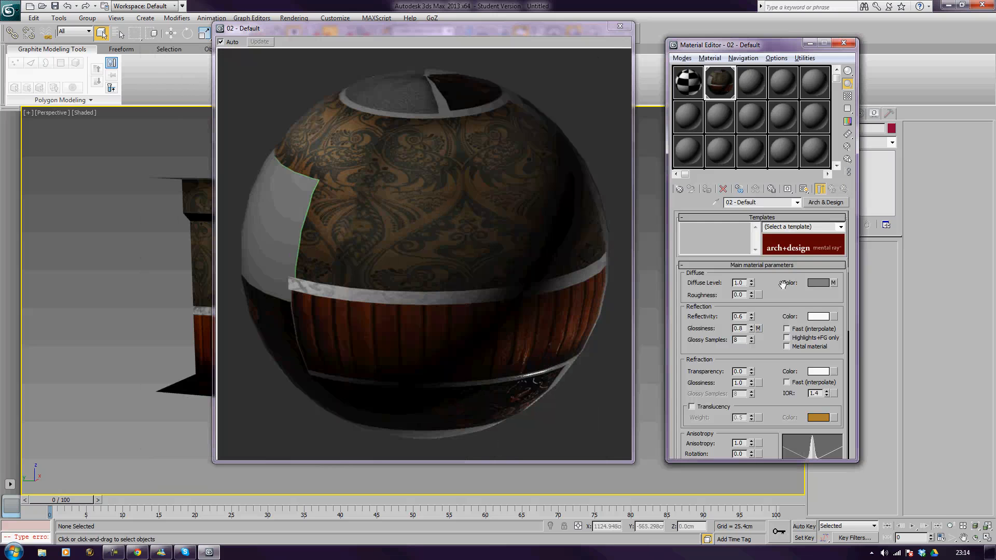
Step: Start a Bitmap map for the material's Bump slot and preview the Targa textures in the wall_tutorial_01 folder
scroll(690, 347, down, 10)
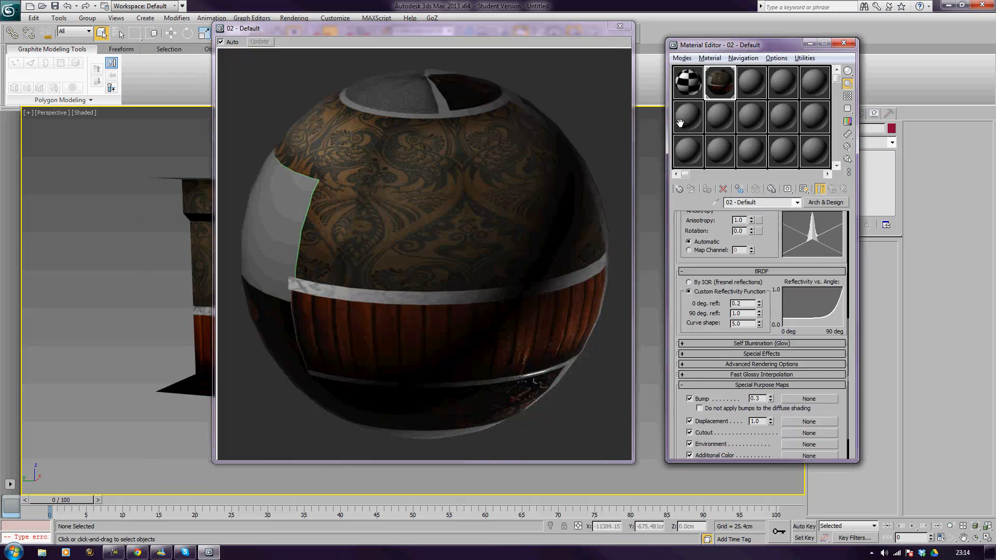
scroll(676, 405, down, 2)
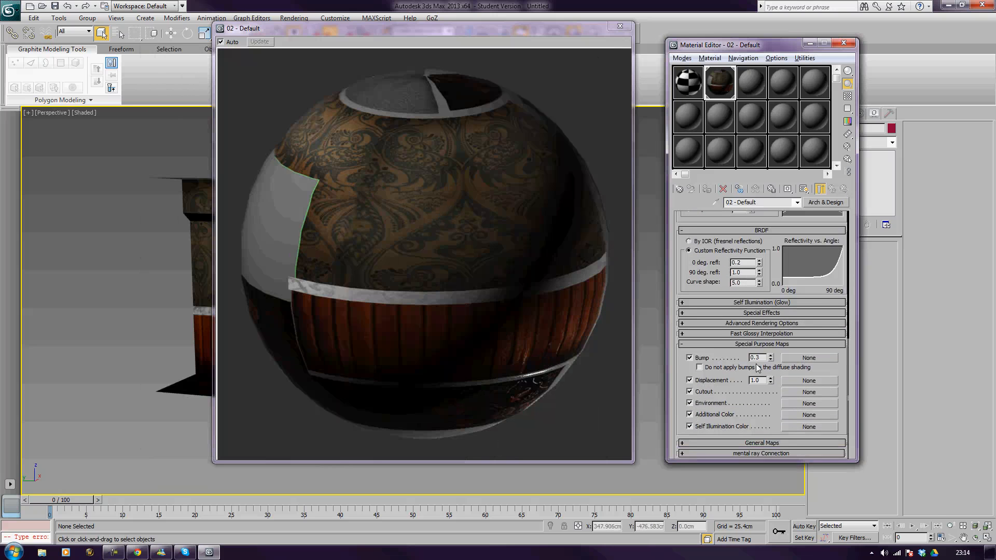
click(798, 361)
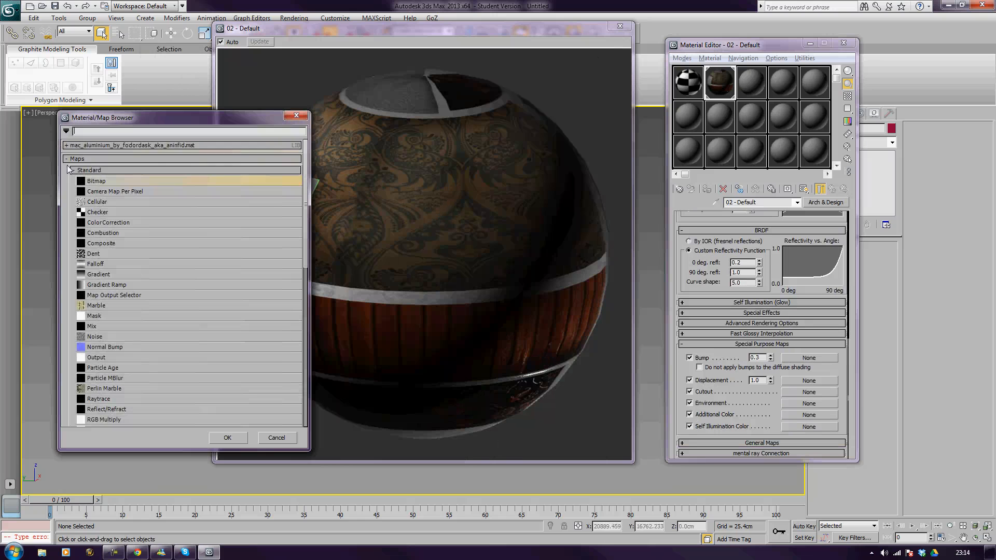
double_click(96, 184)
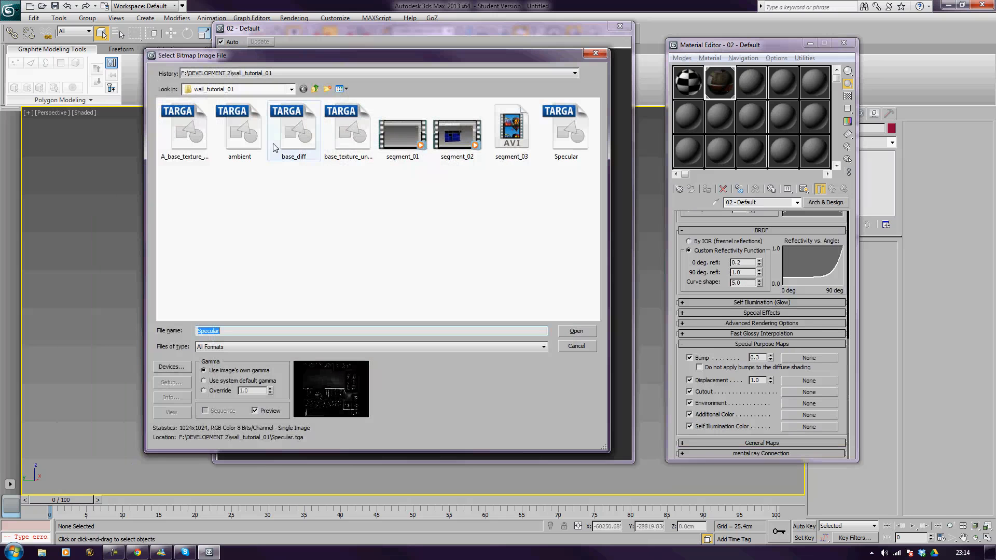
click(287, 140)
click(240, 134)
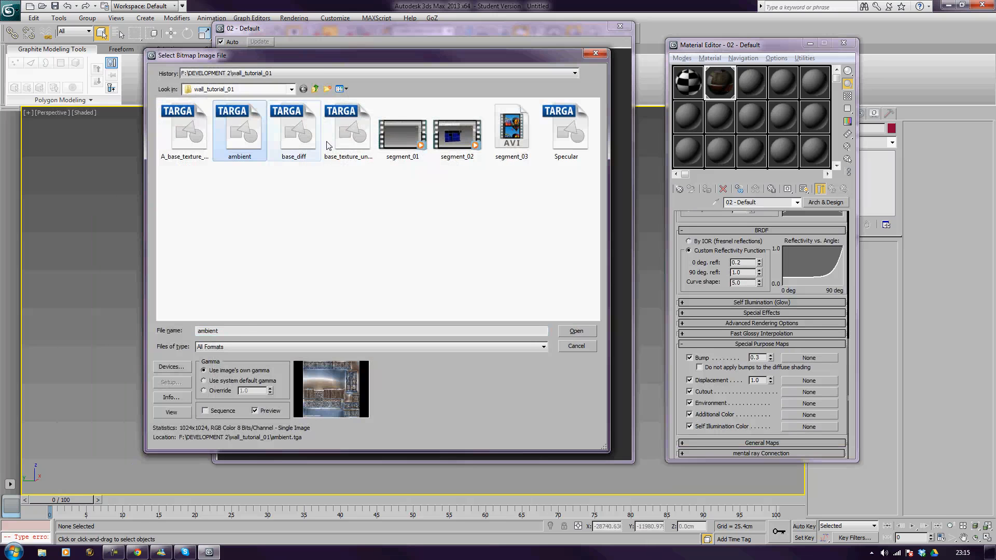
click(348, 138)
click(565, 134)
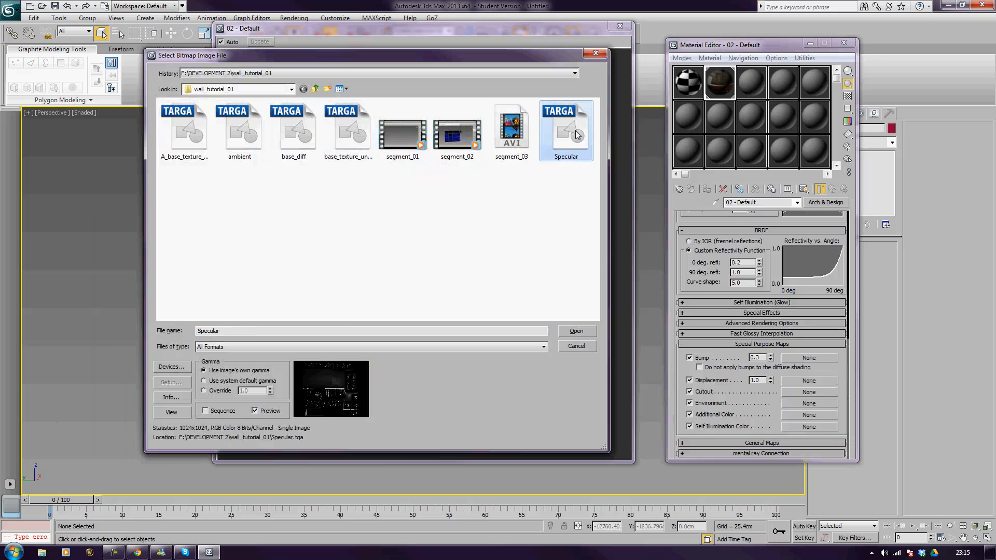
click(193, 140)
click(559, 142)
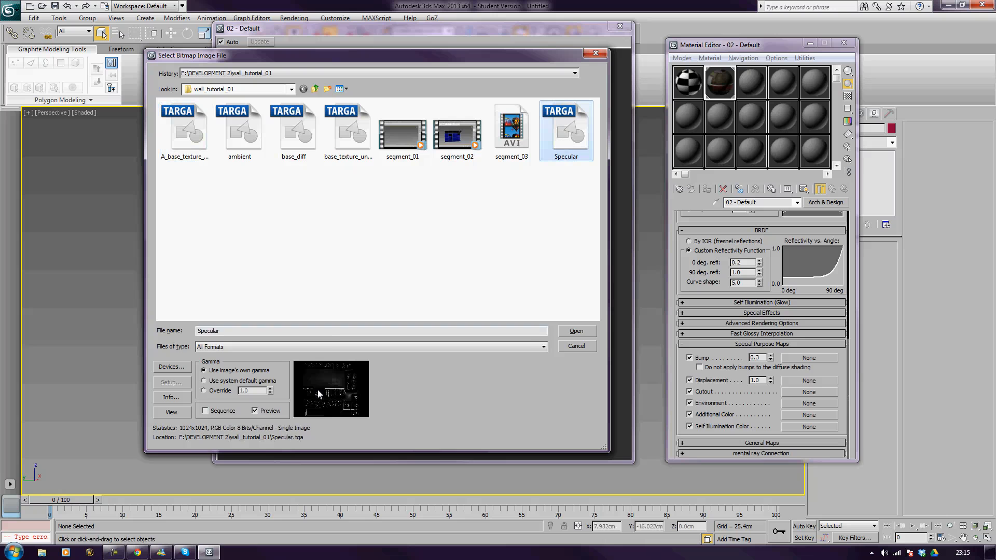
click(281, 141)
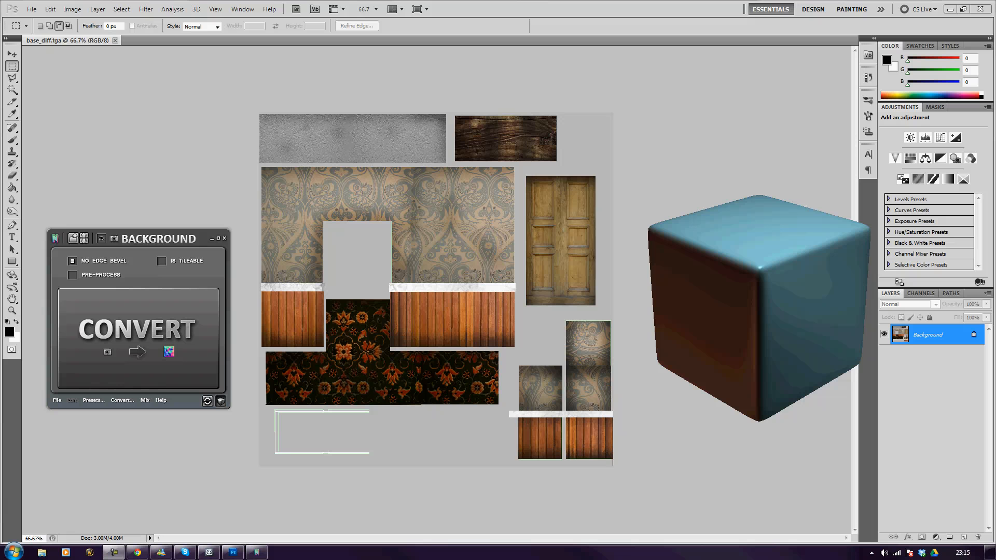
Step: Generate an all-round height map from the base_diff.tga diffuse texture in Photoshop, using the active document as source
click(124, 400)
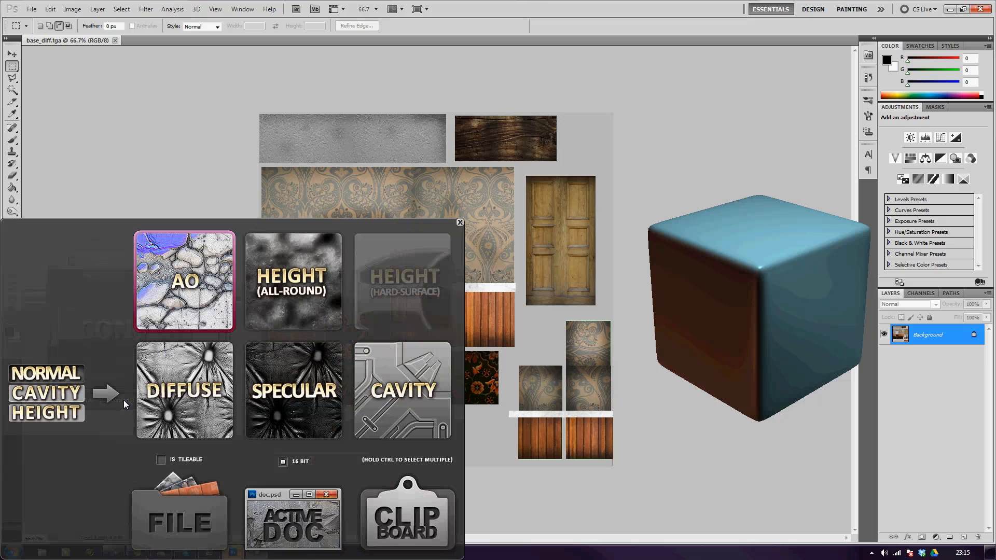
click(285, 300)
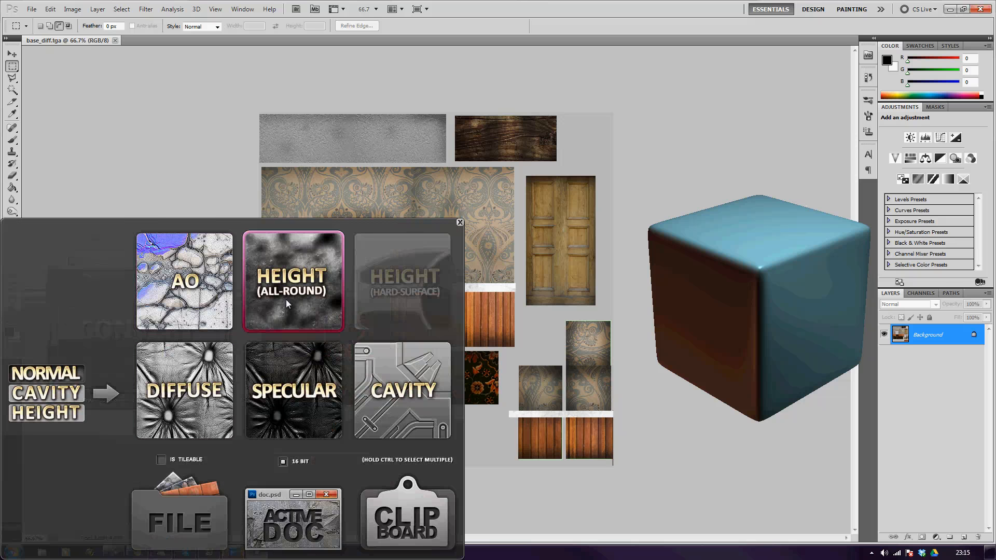
click(294, 520)
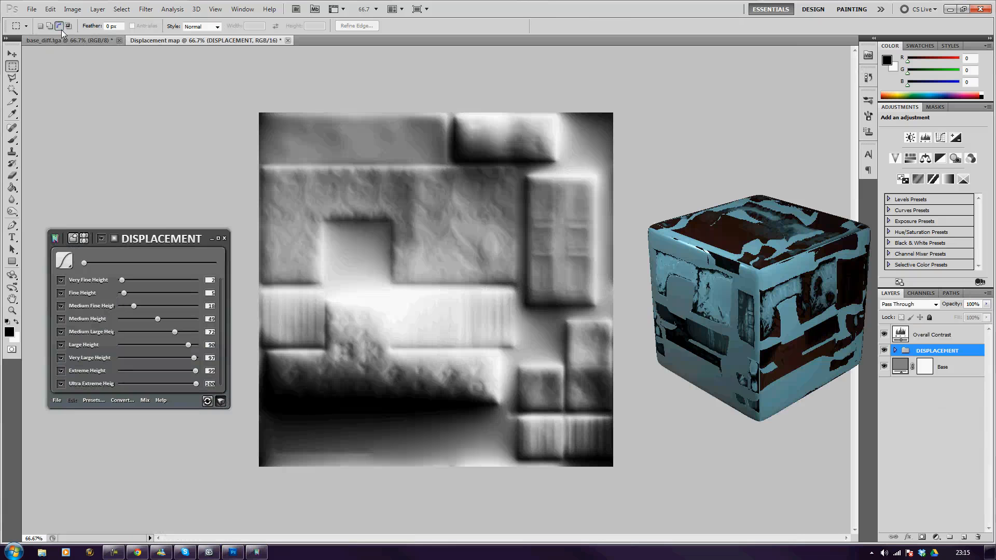
Step: Begin saving the displacement map in the wall_tutorial_01 folder under the name height, with TIFF as the format
click(32, 9)
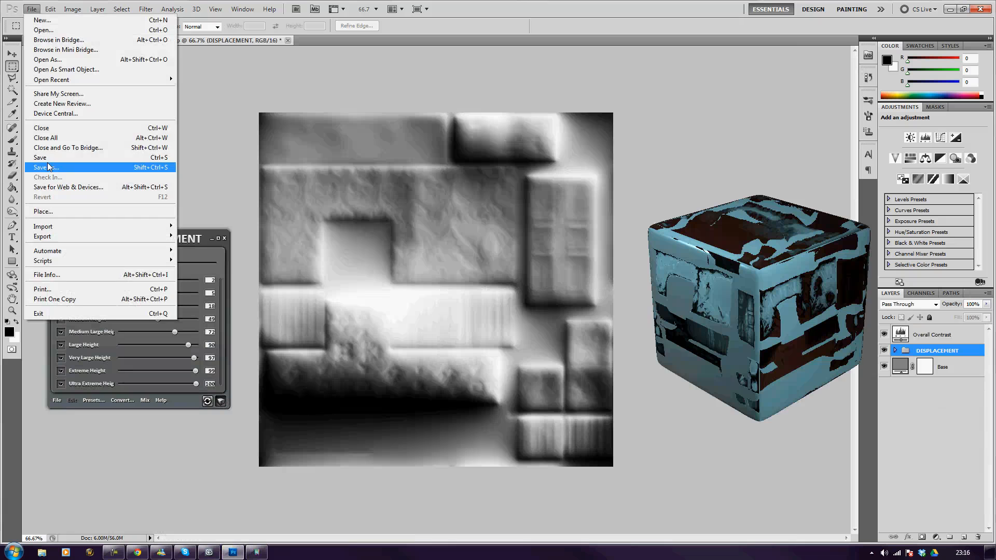
click(47, 167)
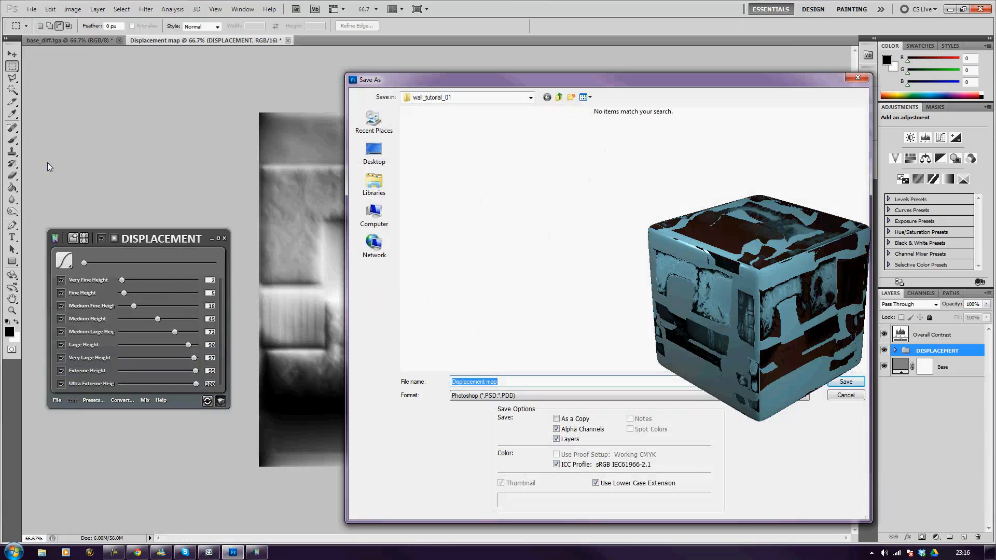
text(eight)
key(Tab)
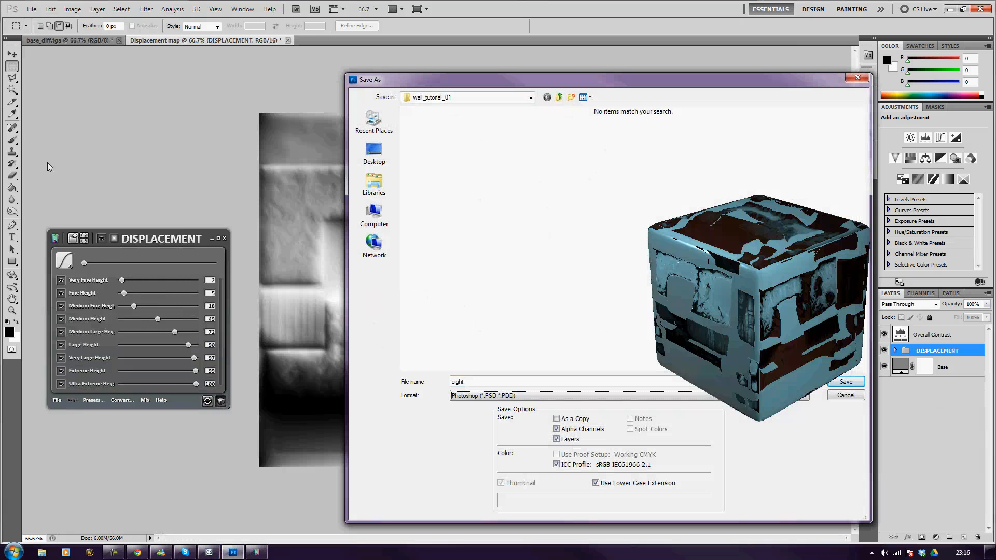
key(shift+Tab)
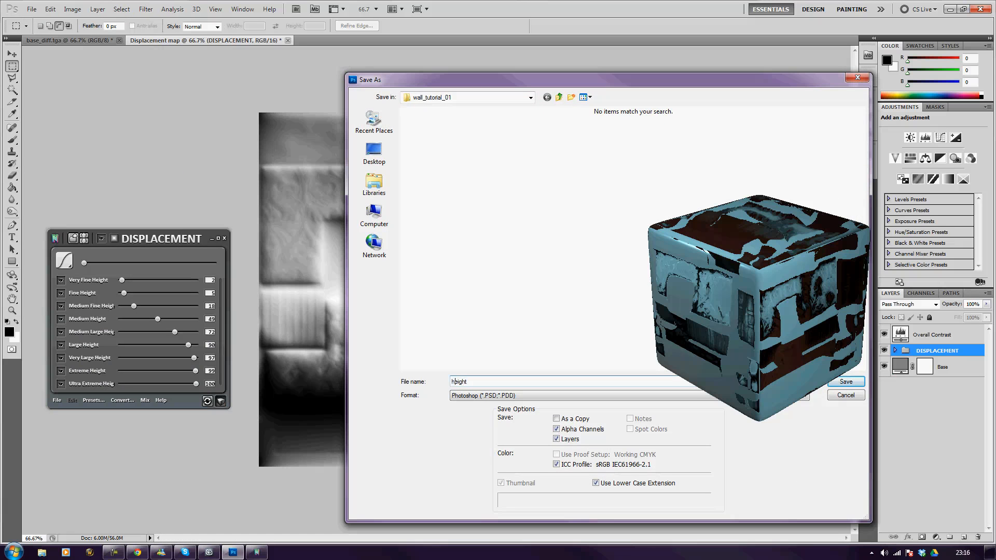
key(Tab)
key(t)
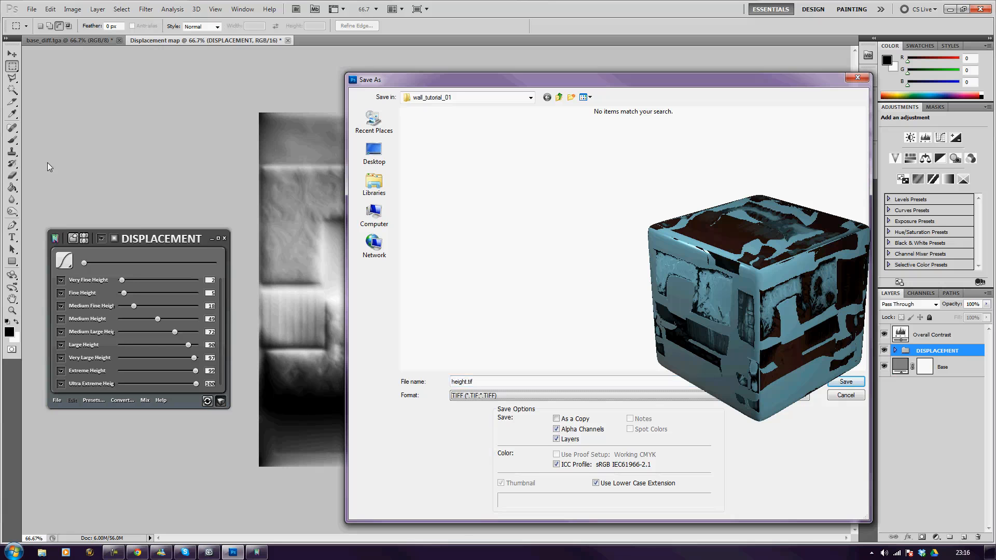
Step: Save the displacement map as height.jpg in JPEG format at quality 10, and close its document without saving changes
click(493, 396)
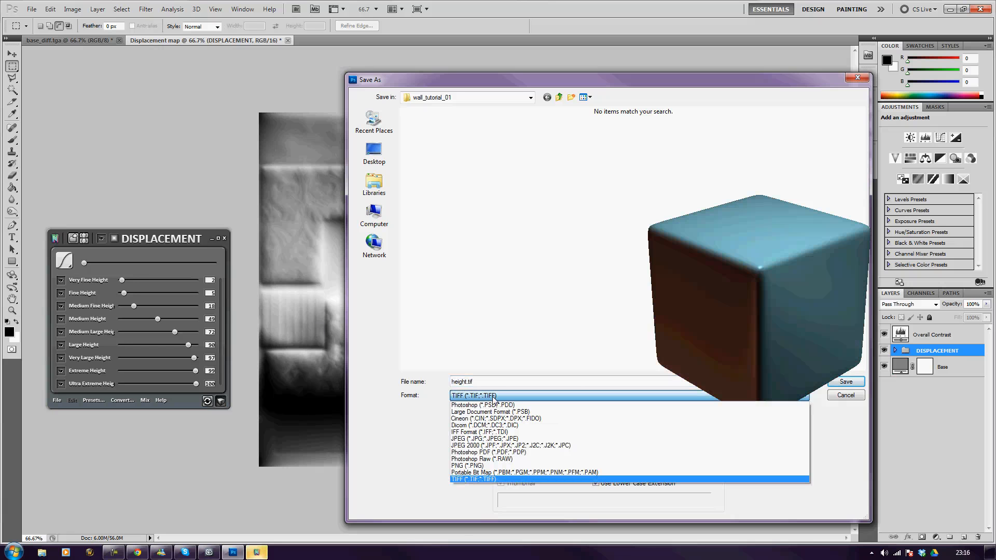
click(494, 397)
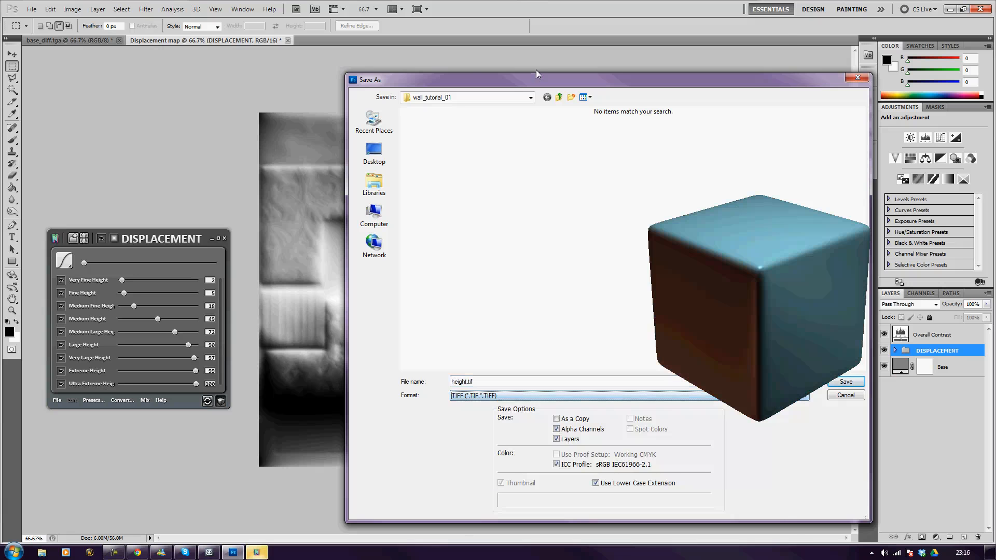
drag(521, 80, 306, 34)
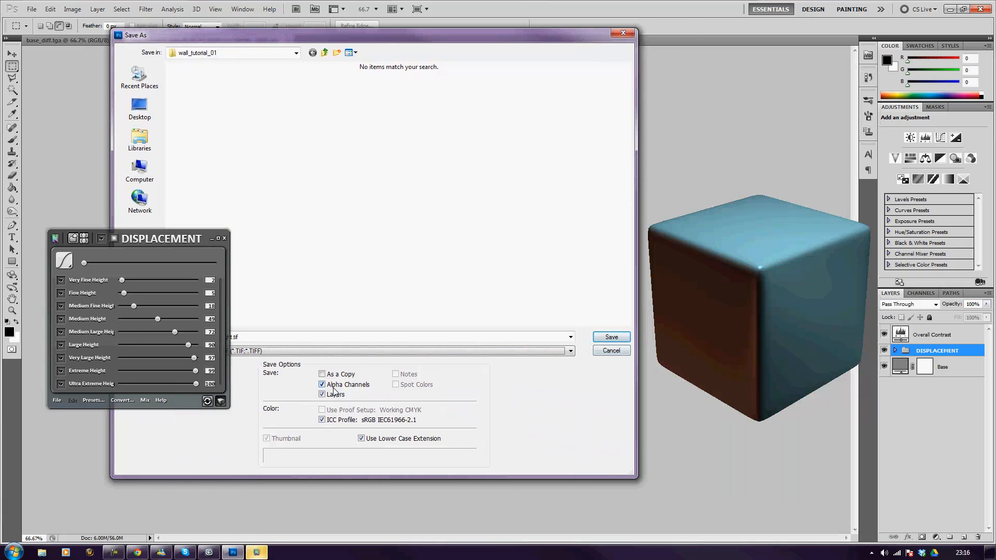
drag(541, 42, 609, 74)
click(478, 383)
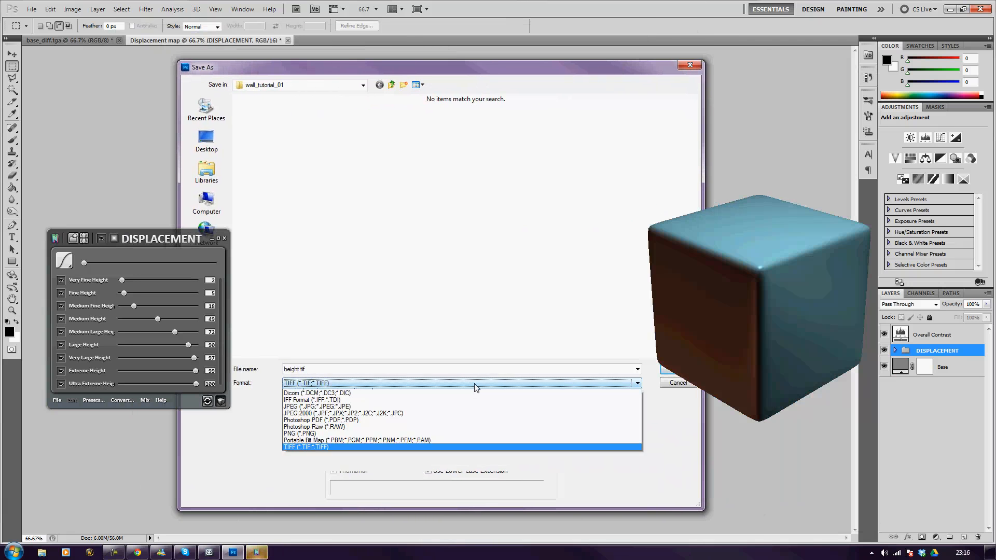
click(359, 426)
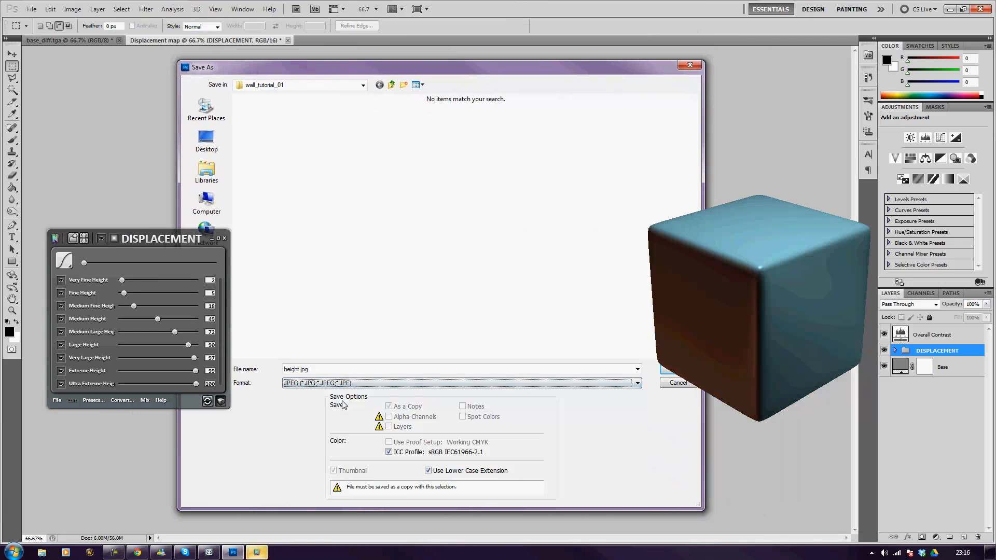
click(675, 376)
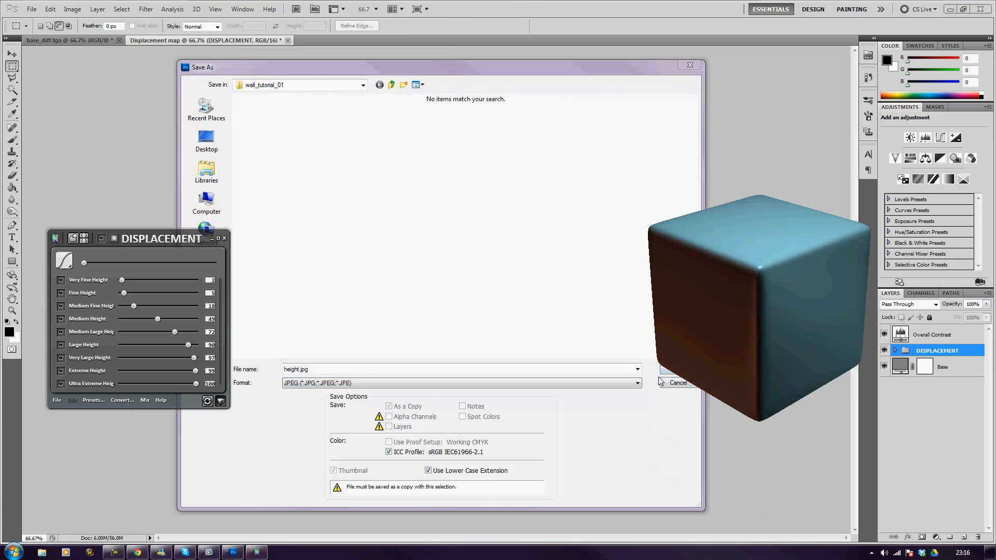
click(666, 373)
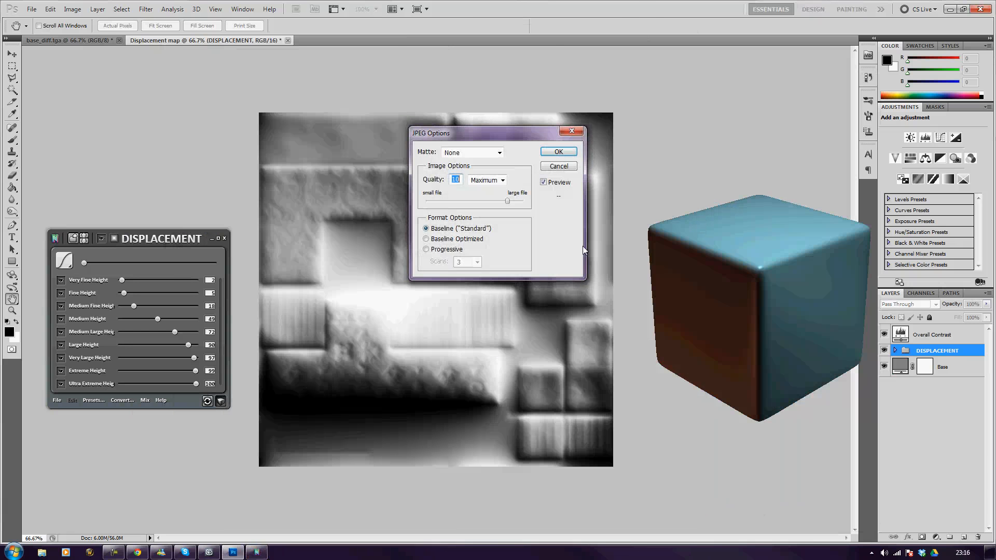
key(Return)
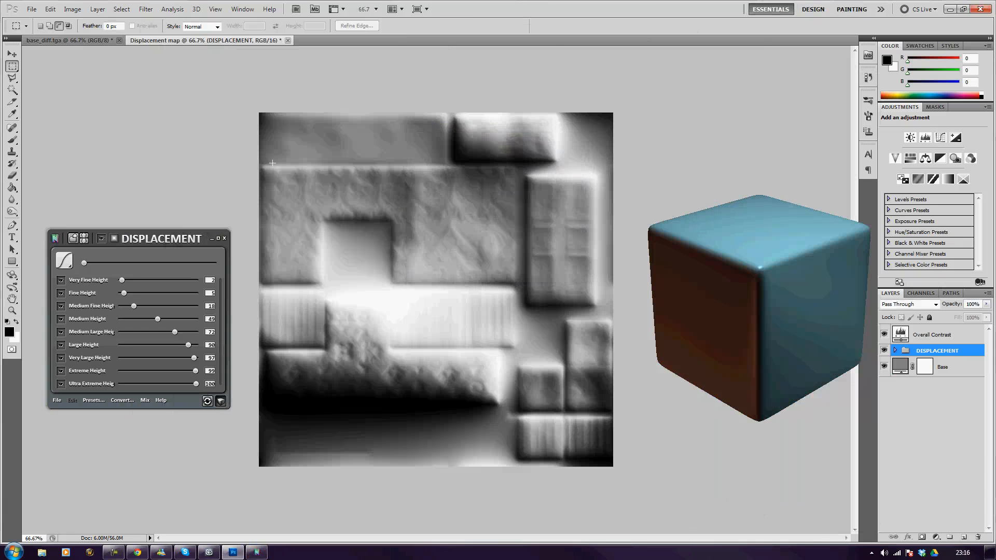
click(288, 40)
click(515, 211)
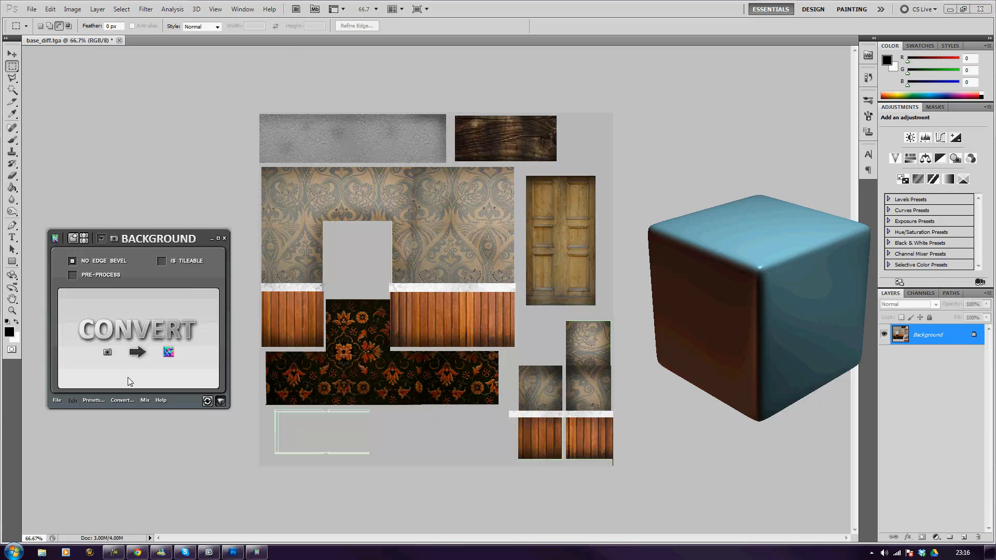
Step: Generate a specular map from the active base_diff.tga document and set its base color to 54
click(120, 400)
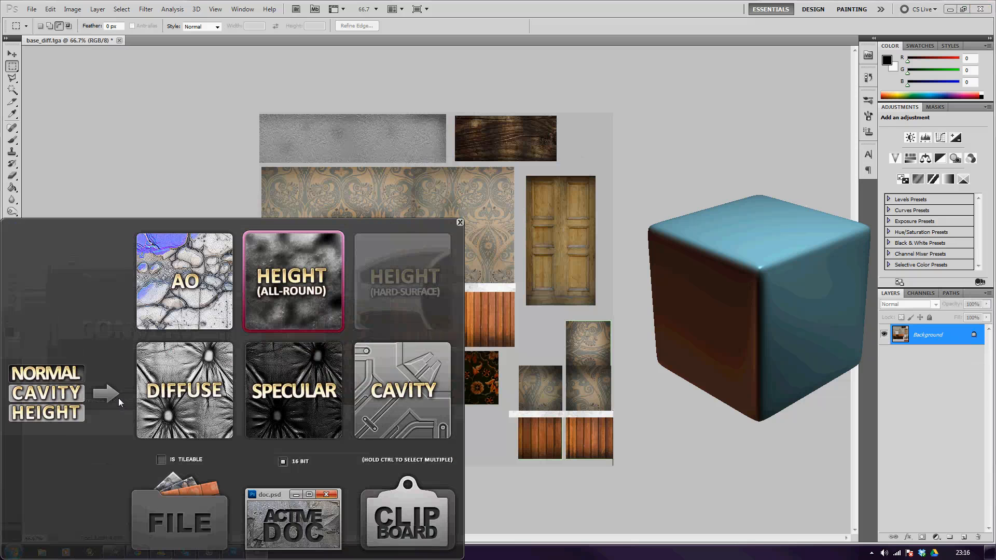
click(293, 390)
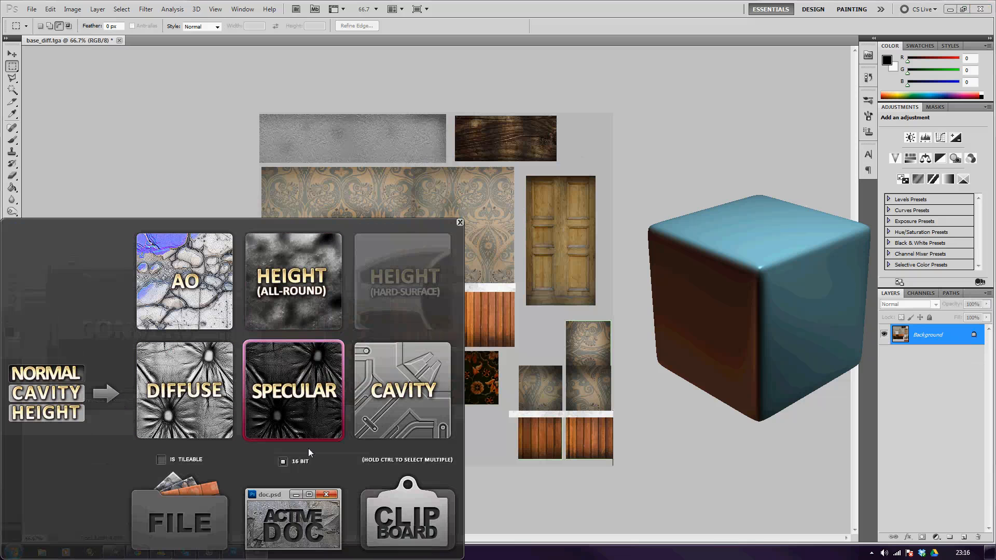
click(317, 526)
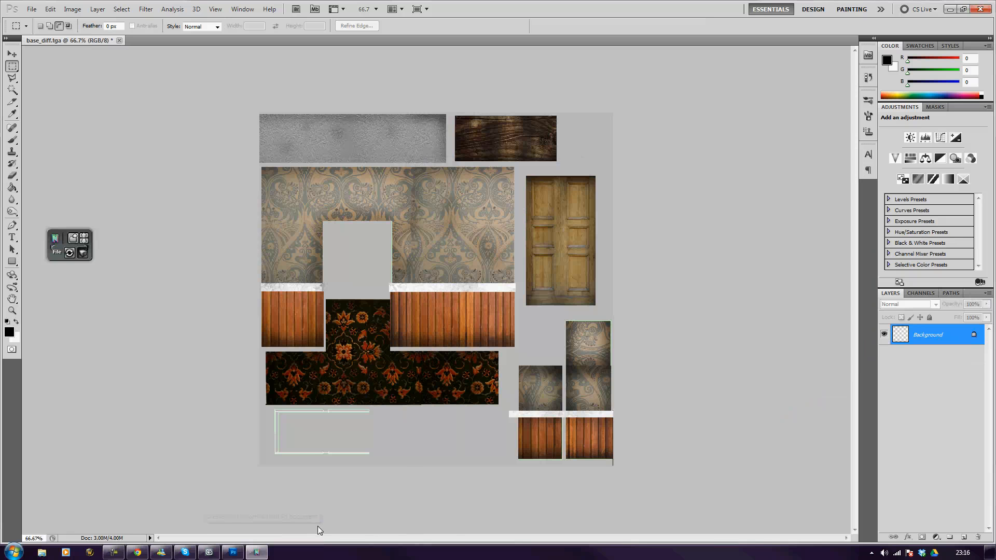
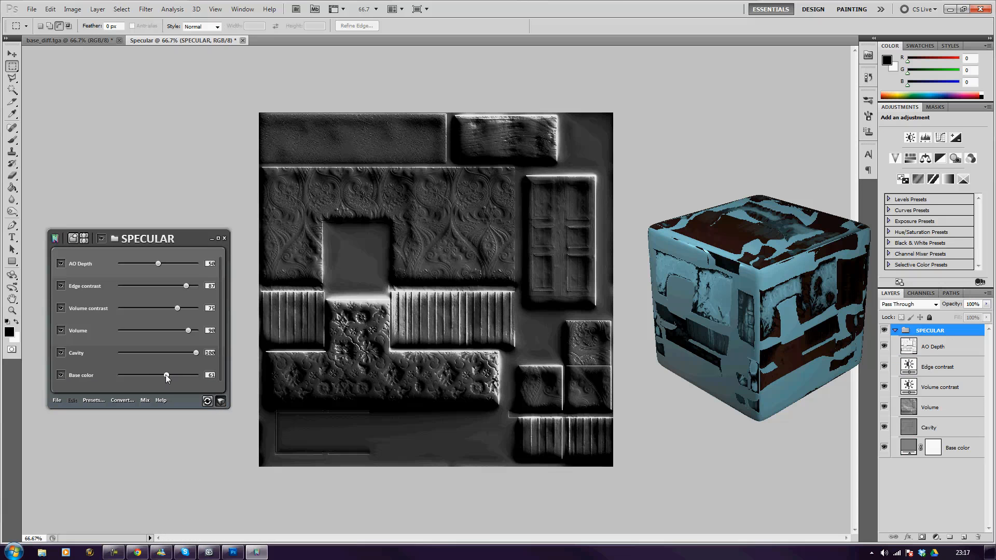
drag(158, 374, 153, 374)
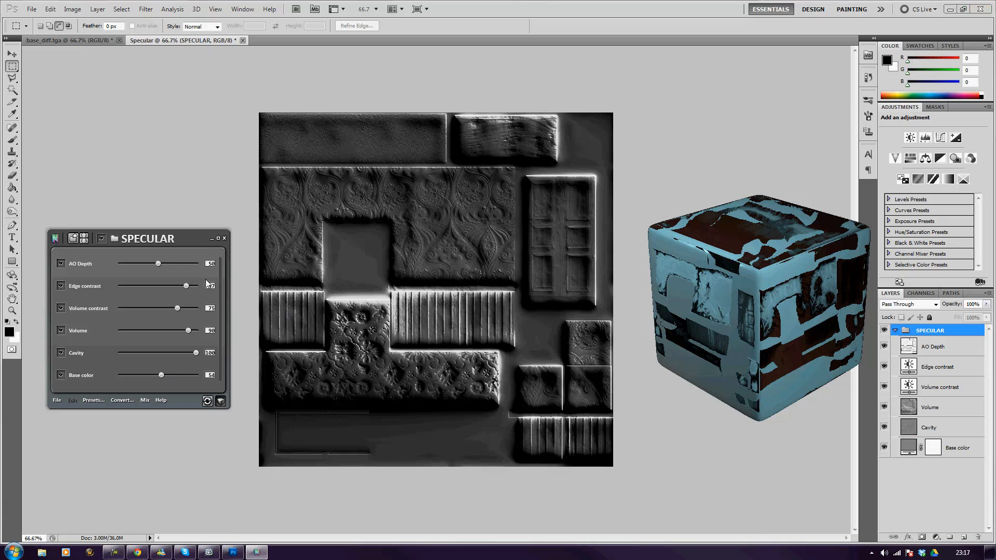
Step: Save the new specular map in the wall_tutorial_01 folder as a Targa file named bump1
click(31, 9)
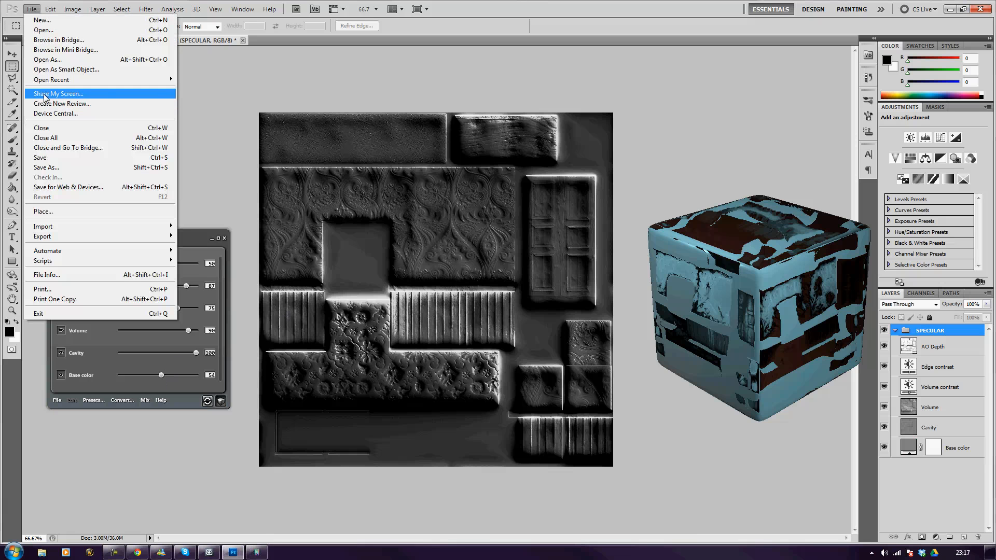
click(57, 166)
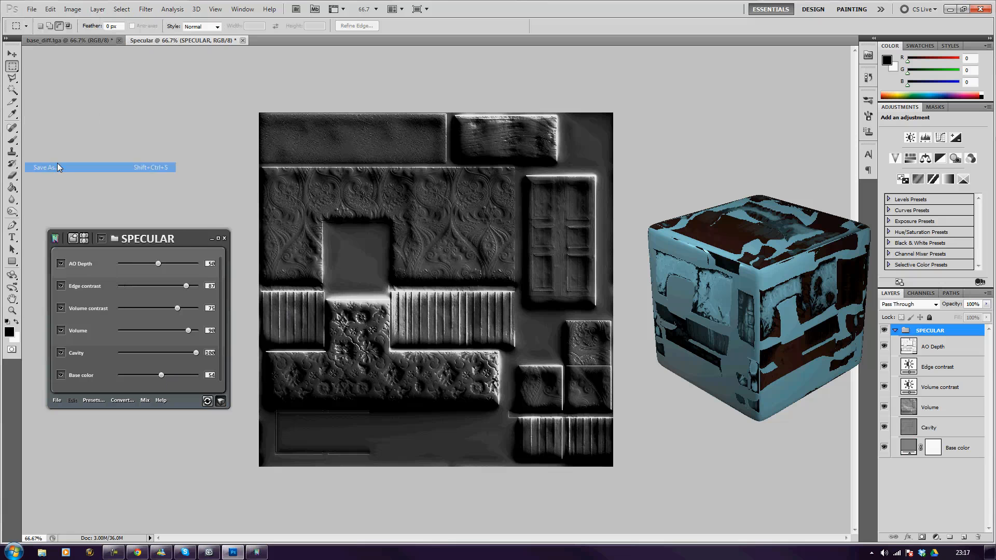
click(290, 383)
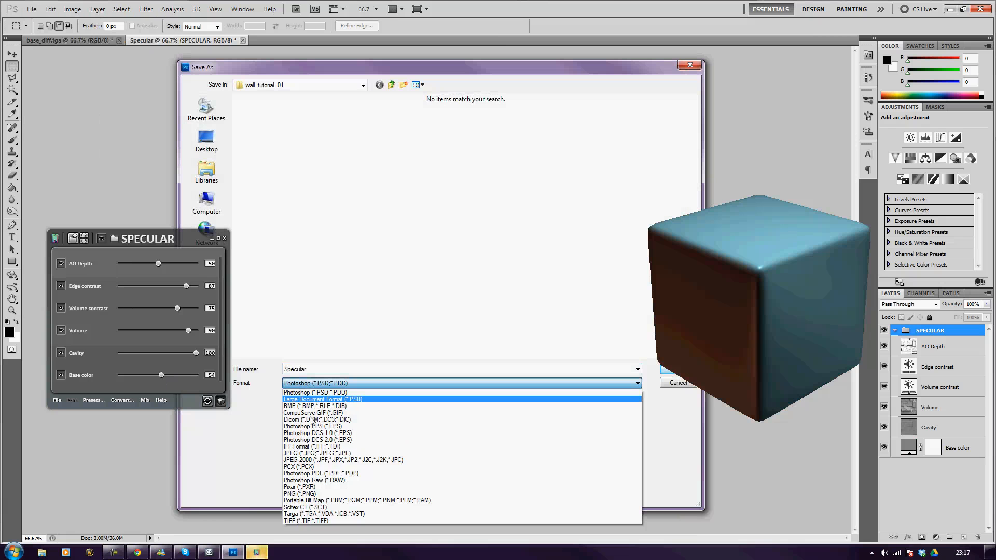
click(332, 514)
click(328, 370)
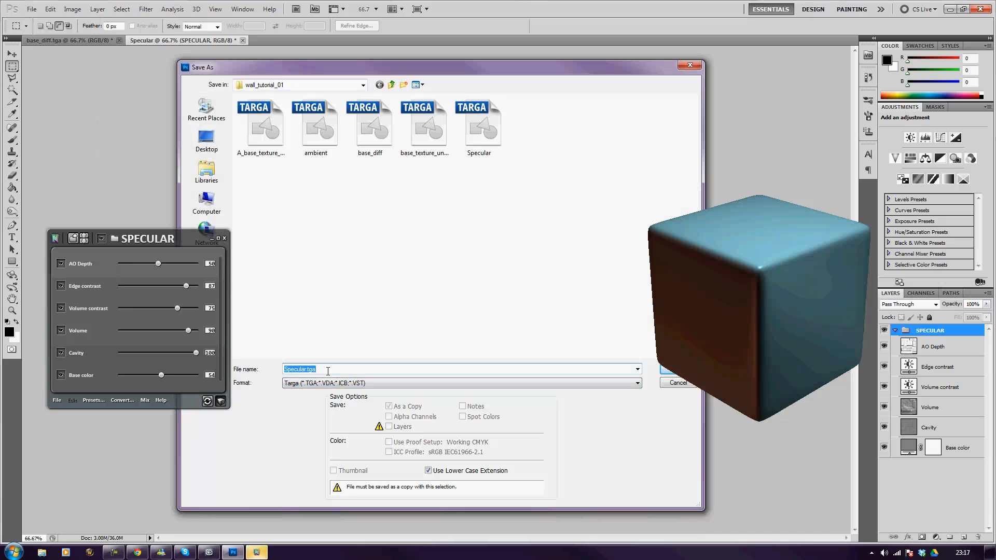
text(bump1)
key(Return)
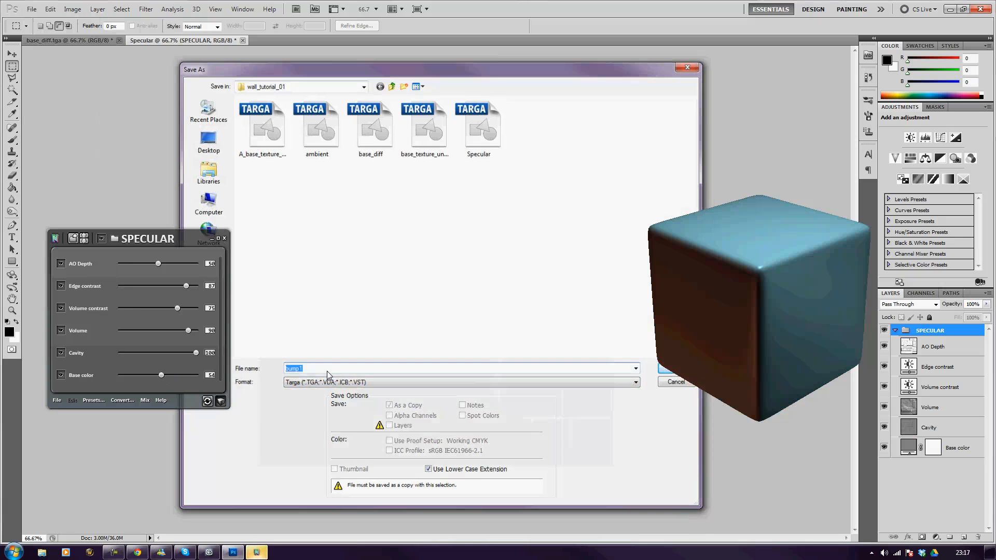
Step: Finish the Targa save, close the specular map generator, and quit Photoshop without saving the open documents to return to 3ds Max
key(Return)
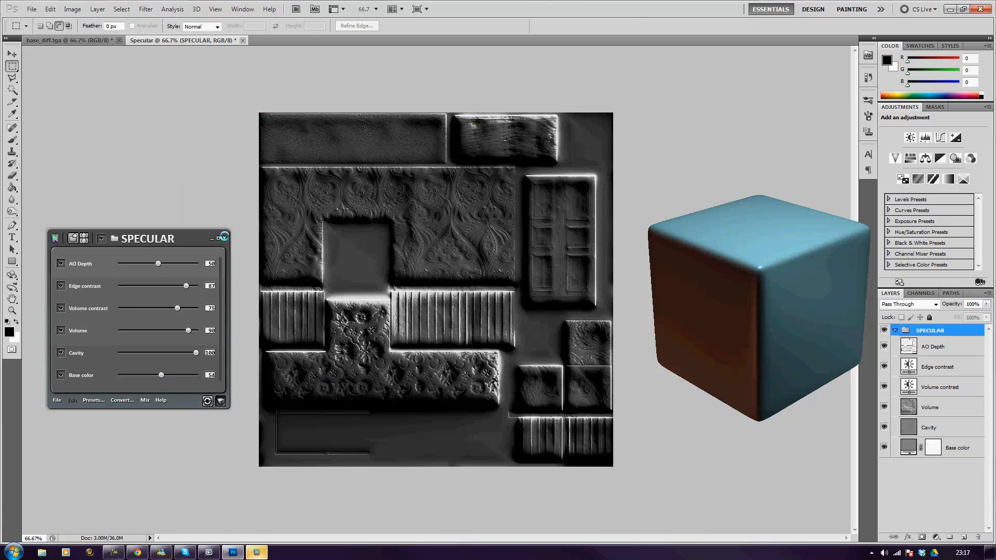
click(223, 238)
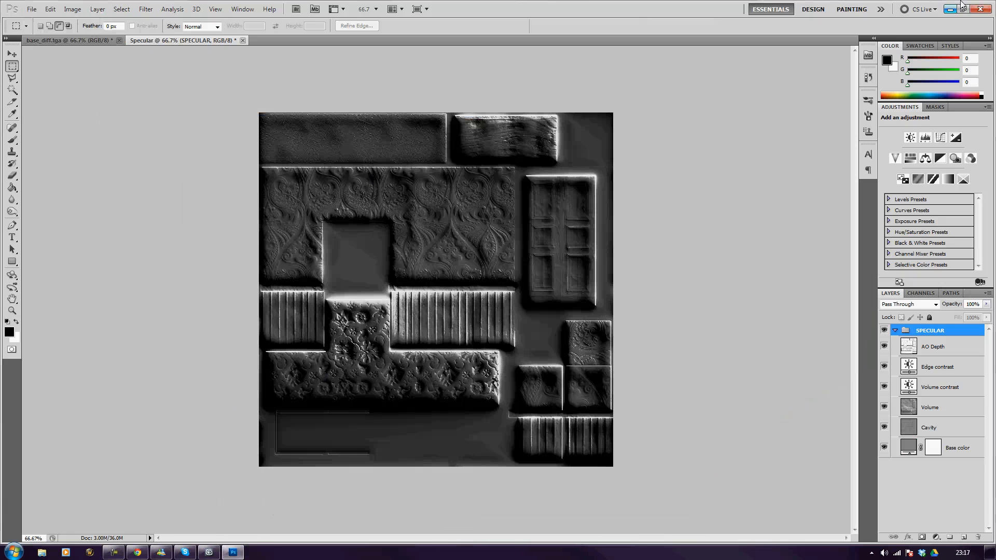
click(980, 9)
key(n)
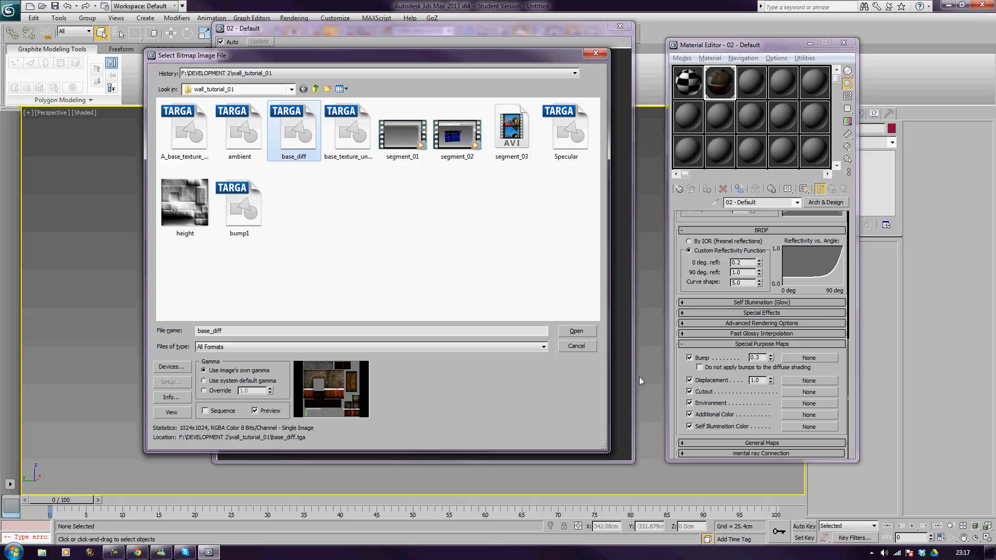
Step: Load bump1.tga from the wall_tutorial_01 folder as the material's bump bitmap and return to the parent material
click(296, 254)
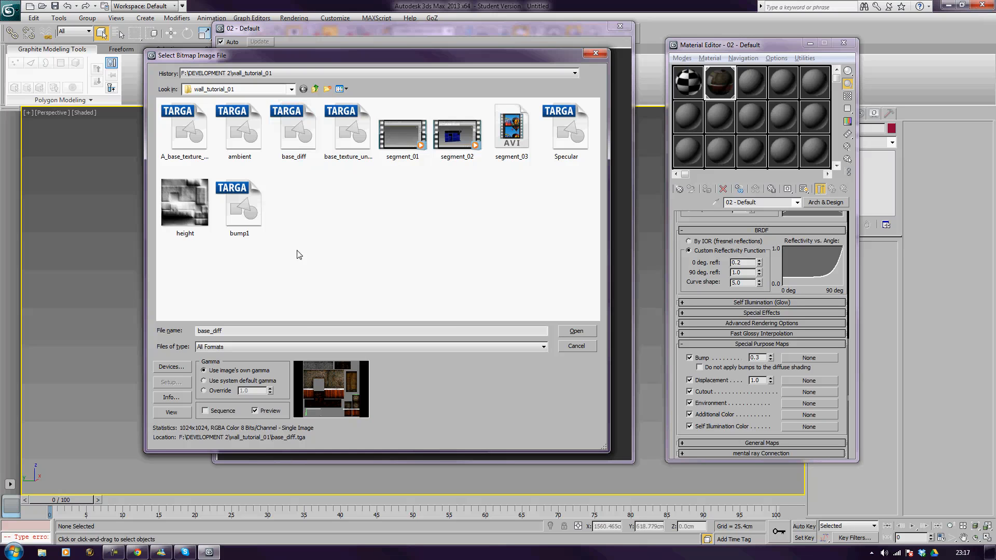
click(250, 213)
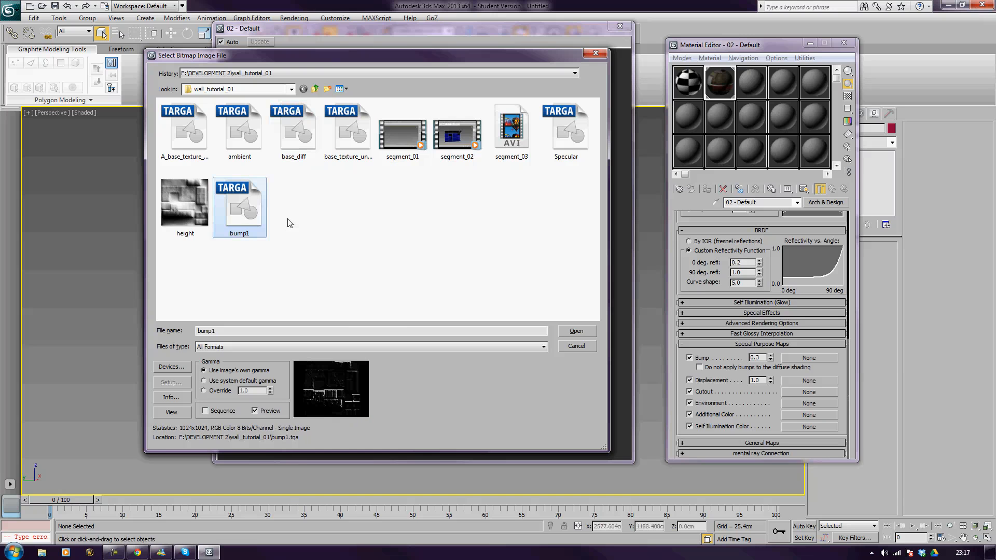
key(Return)
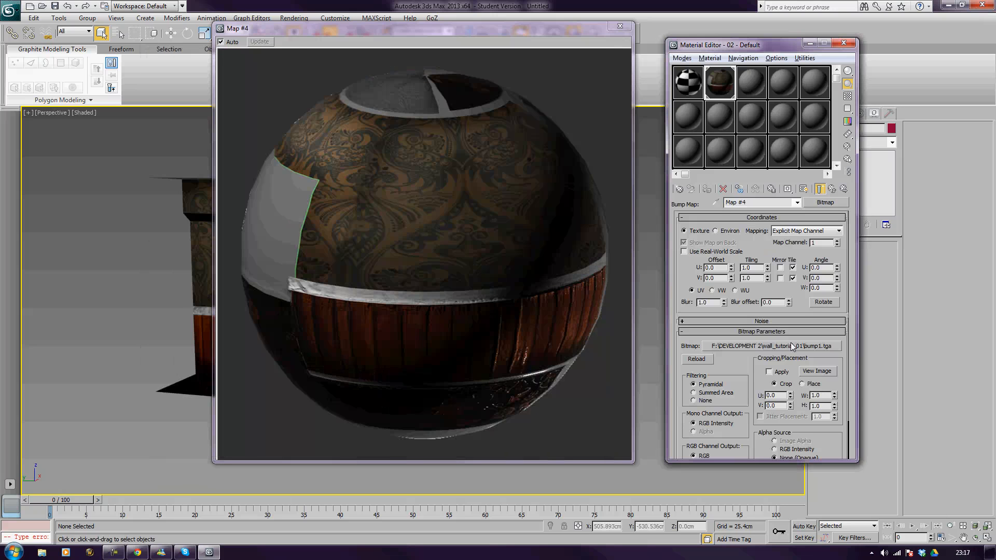
click(832, 189)
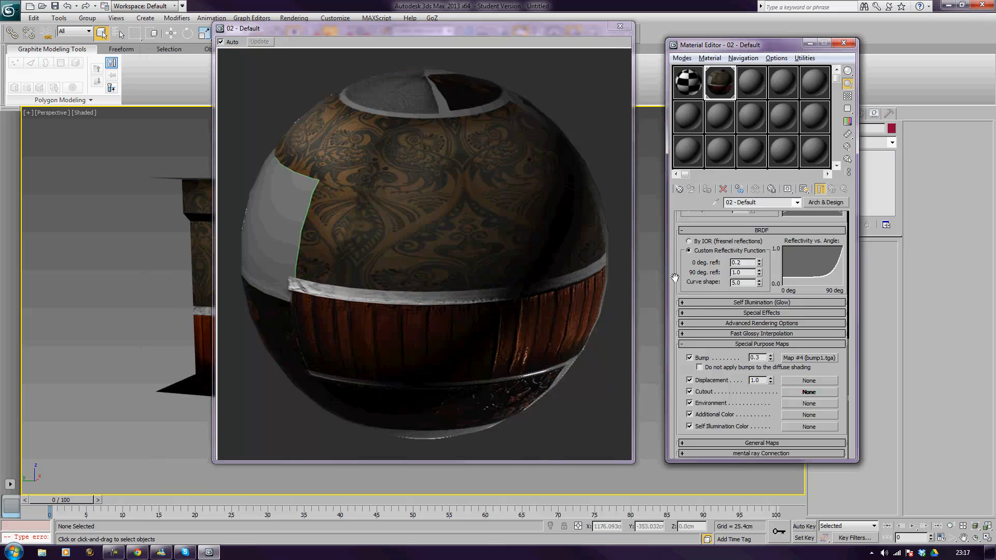
Step: Assign height.jpg from the wall_tutorial_01 folder as the material's displacement bitmap and return to the parent material
click(729, 443)
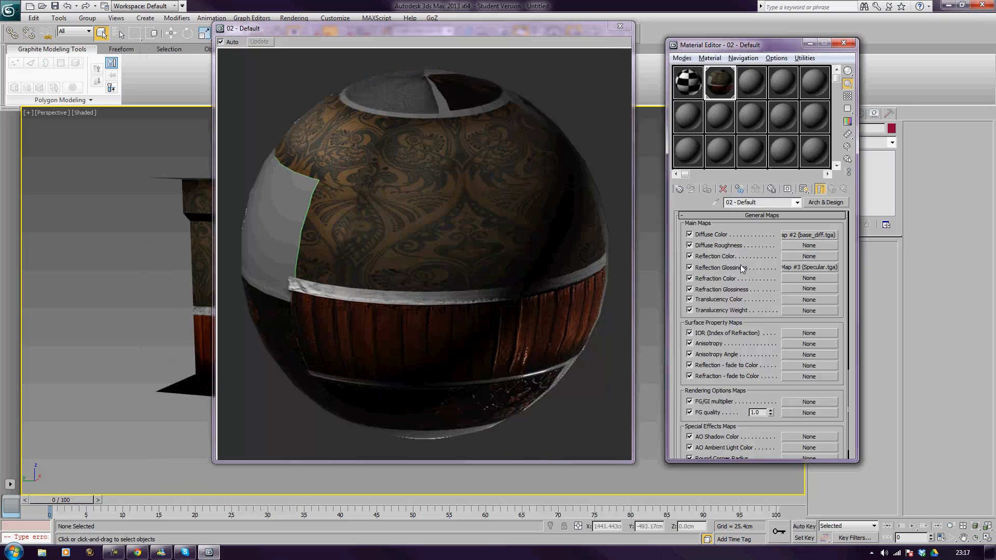
drag(686, 351, 674, 249)
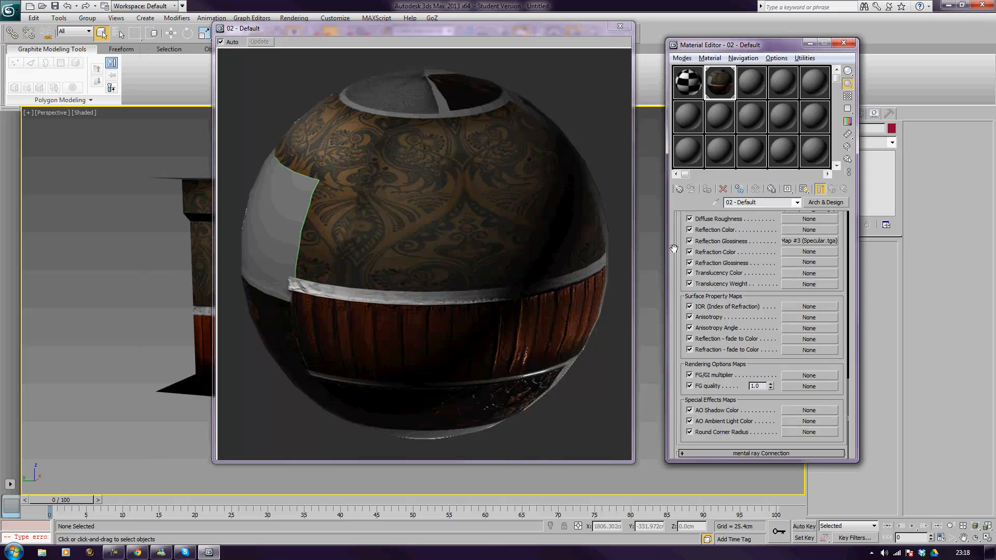
scroll(805, 274, up, 3)
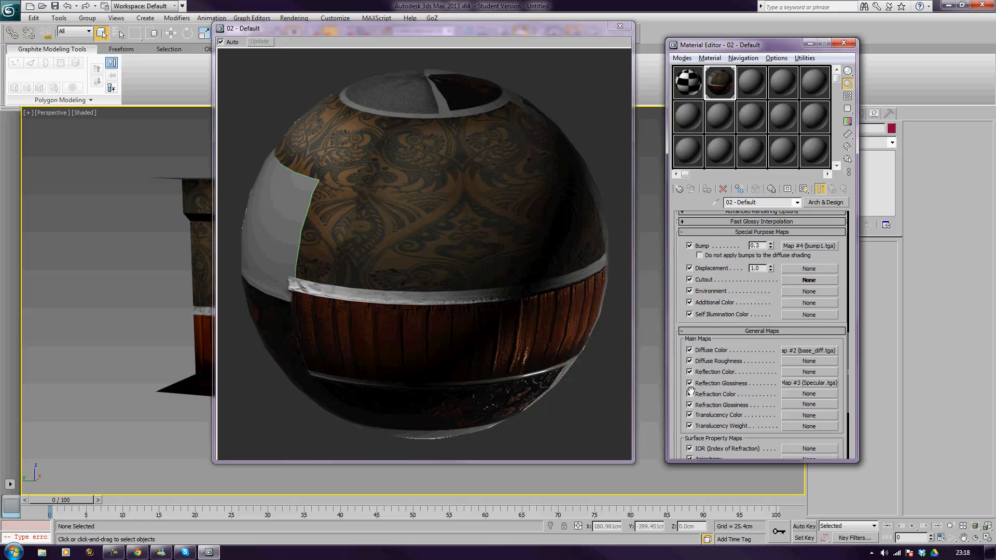
click(806, 270)
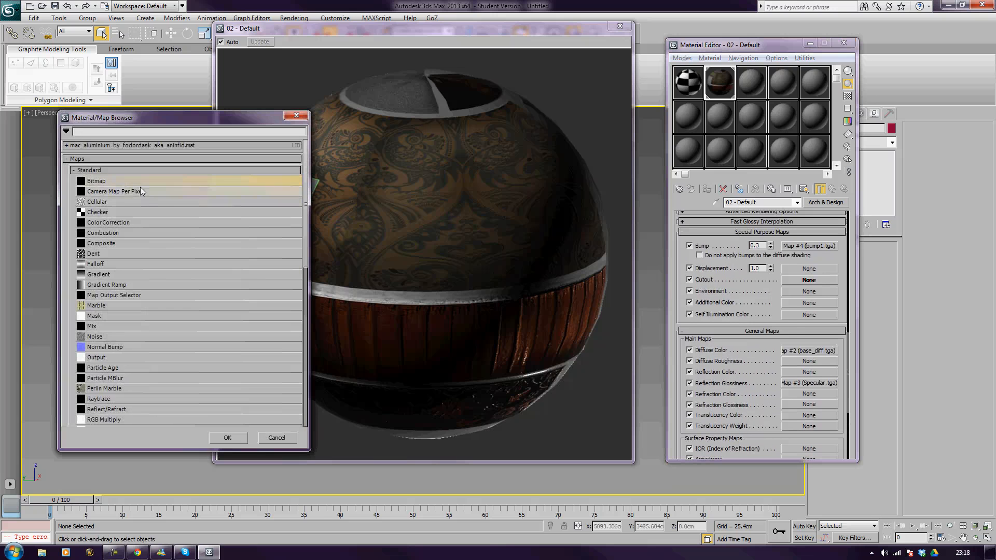
double_click(119, 181)
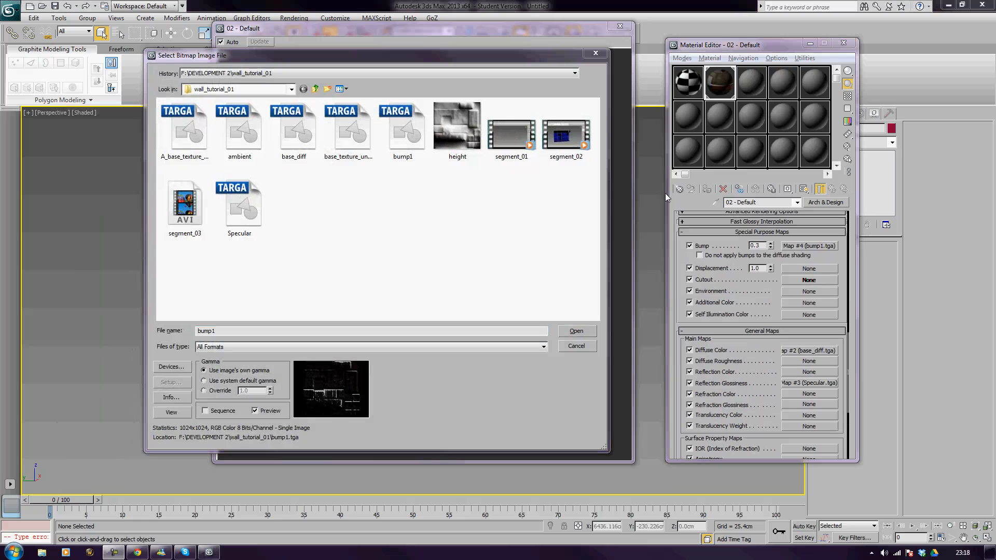
click(241, 205)
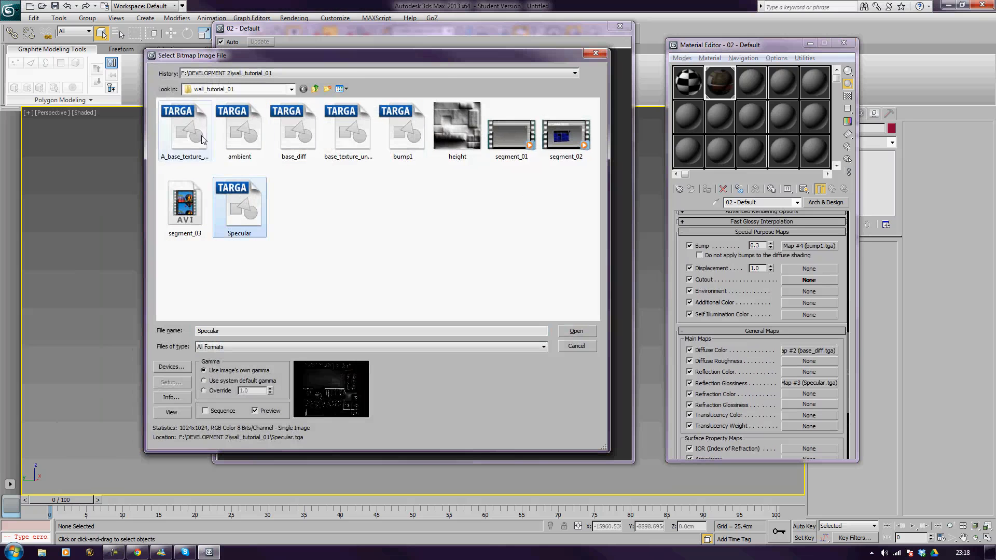
click(456, 129)
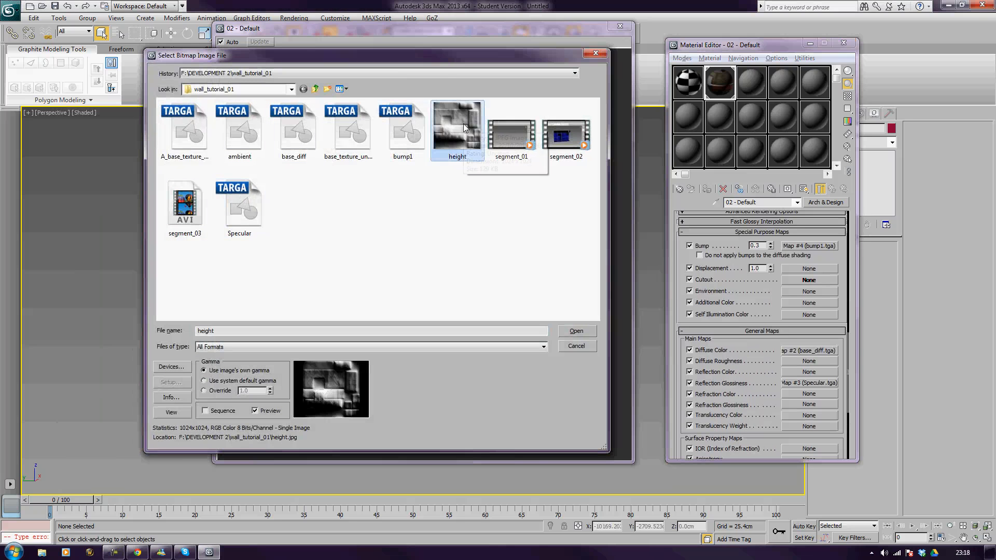
click(576, 331)
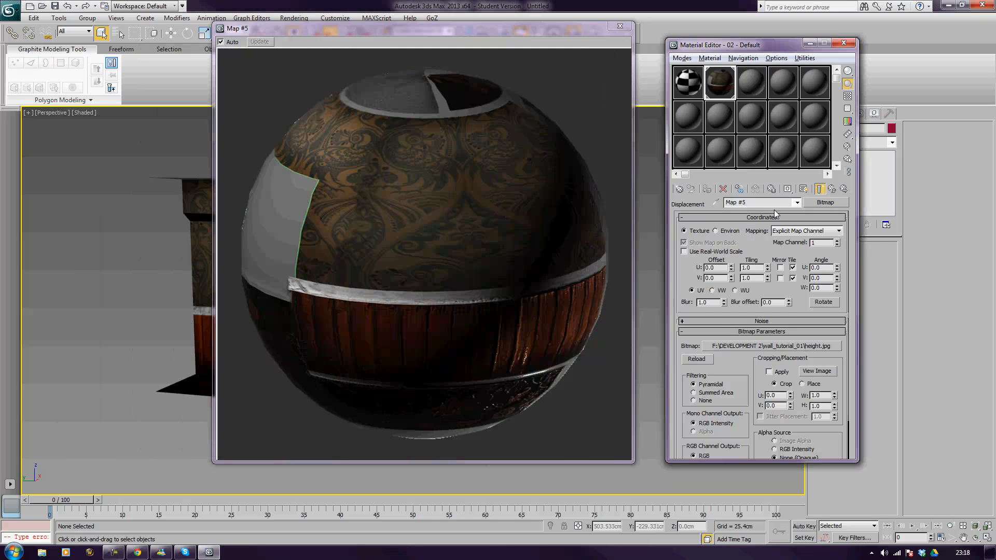
click(832, 190)
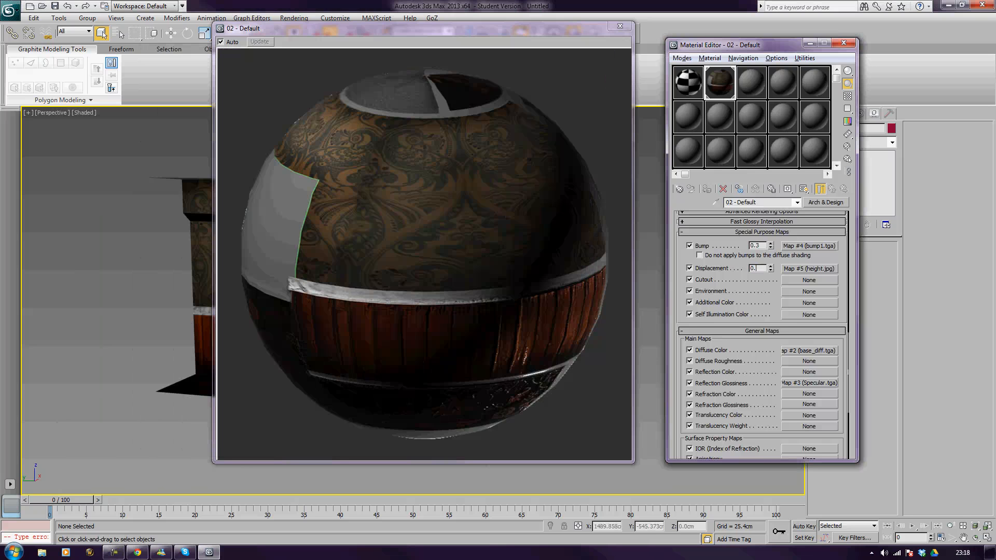
Step: Set the displacement amount to 0.25, and close the enlarged material preview and the Material Editor
key(Tab)
click(620, 26)
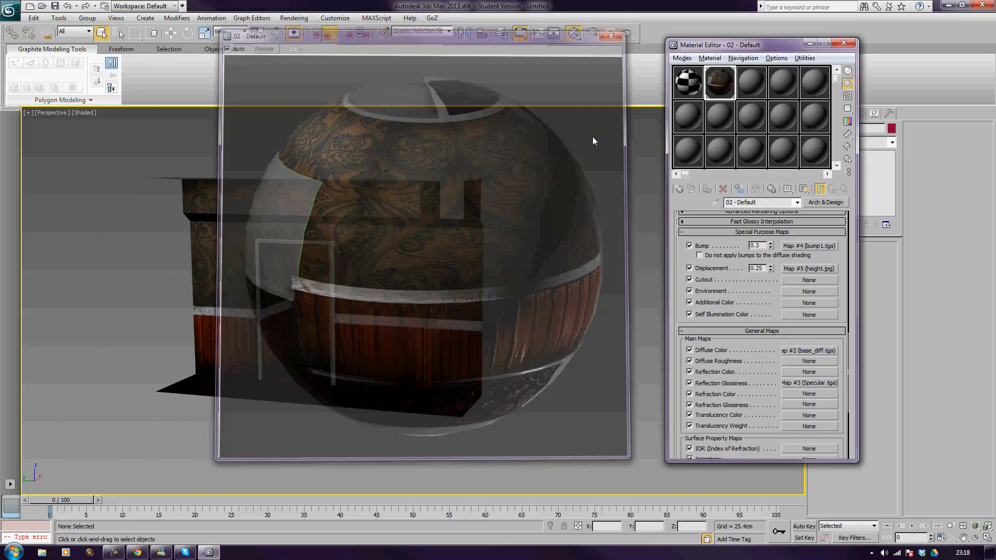
click(843, 43)
Step: Place a standard Omni light beside the wall's end away from the door, raised to about 68 cm, with its shadows on
alt+middle_drag(463, 322, 547, 351)
click(813, 113)
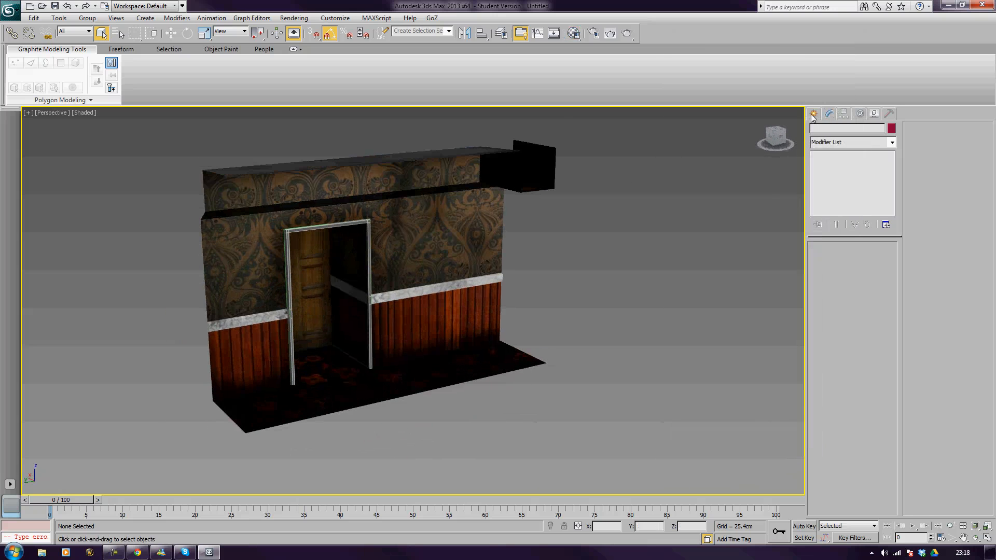
click(842, 131)
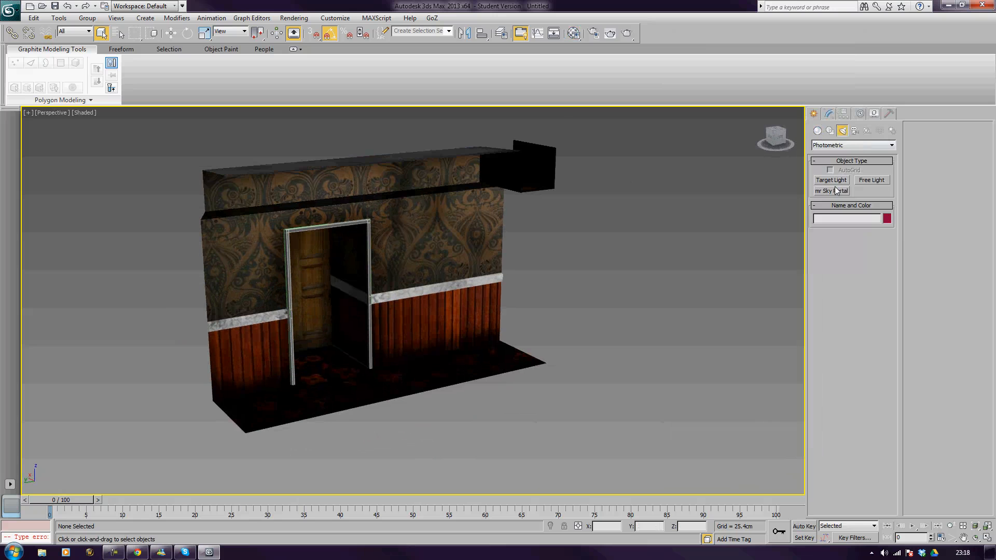
click(851, 146)
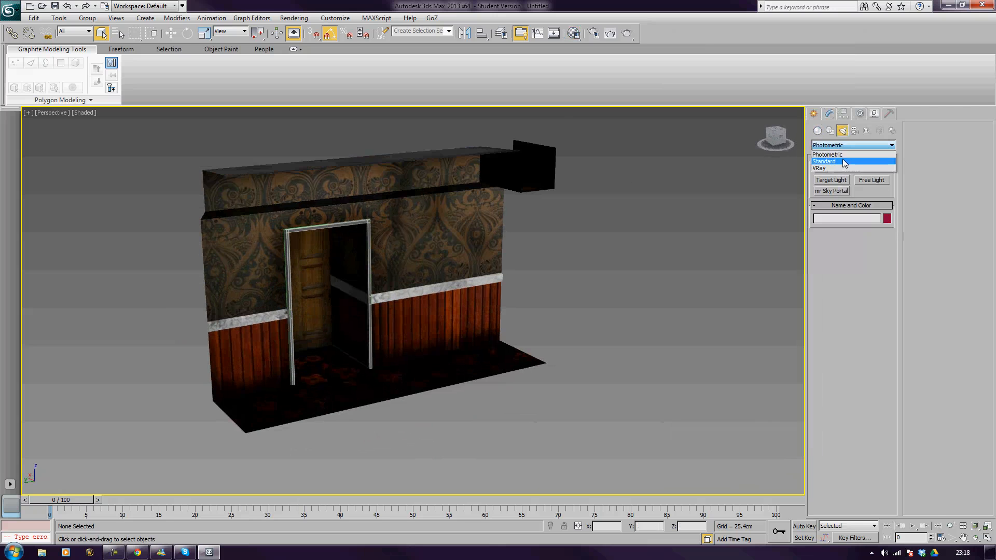
click(844, 162)
click(832, 202)
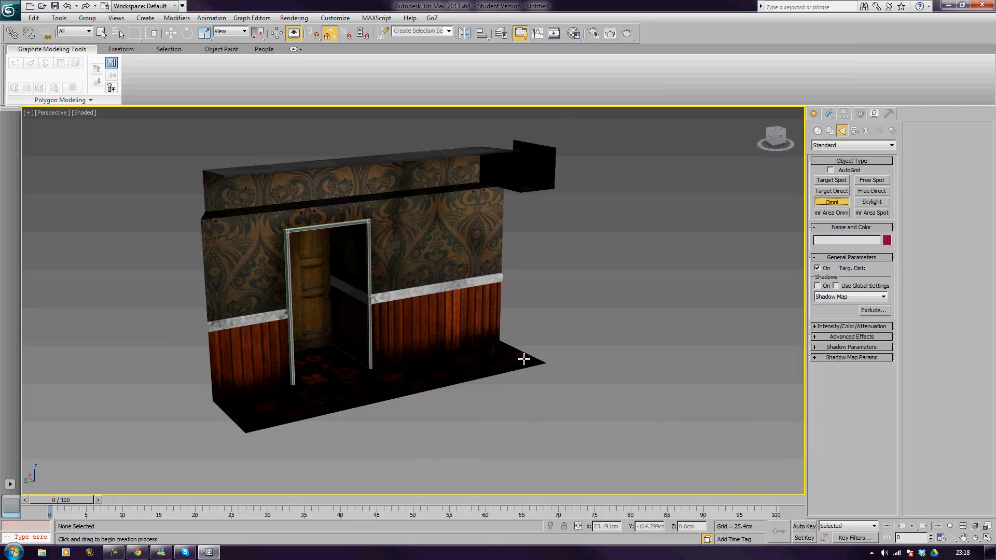
click(524, 356)
key(w)
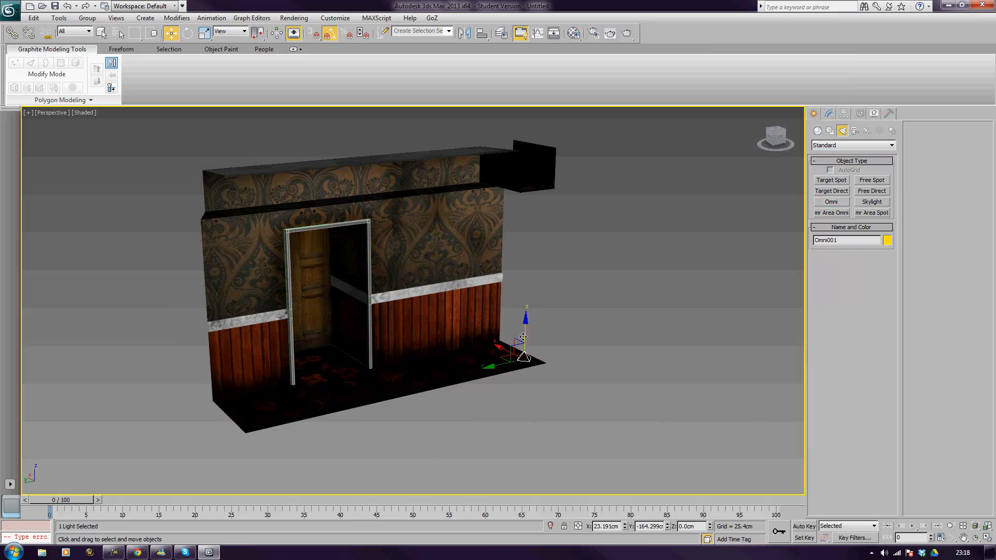
drag(530, 333, 533, 278)
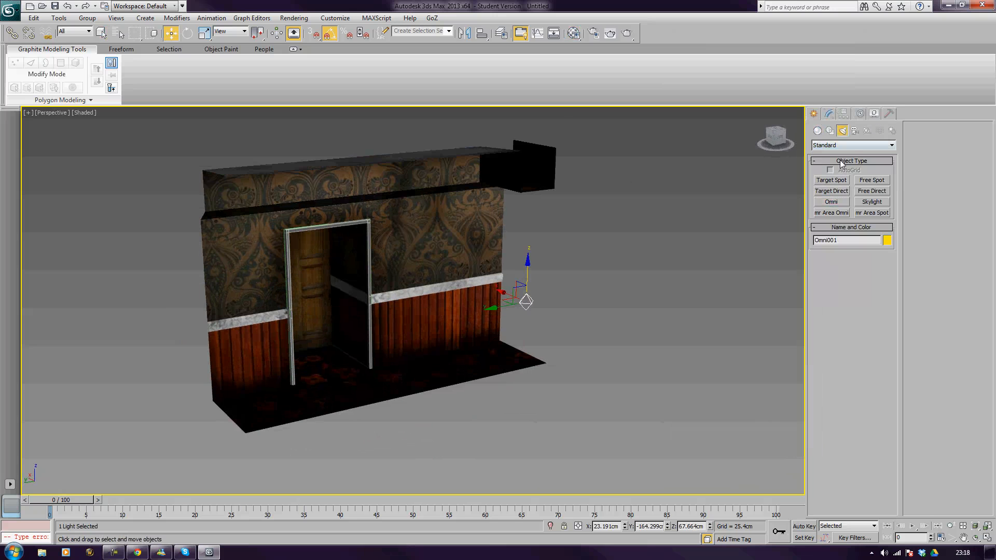
click(829, 114)
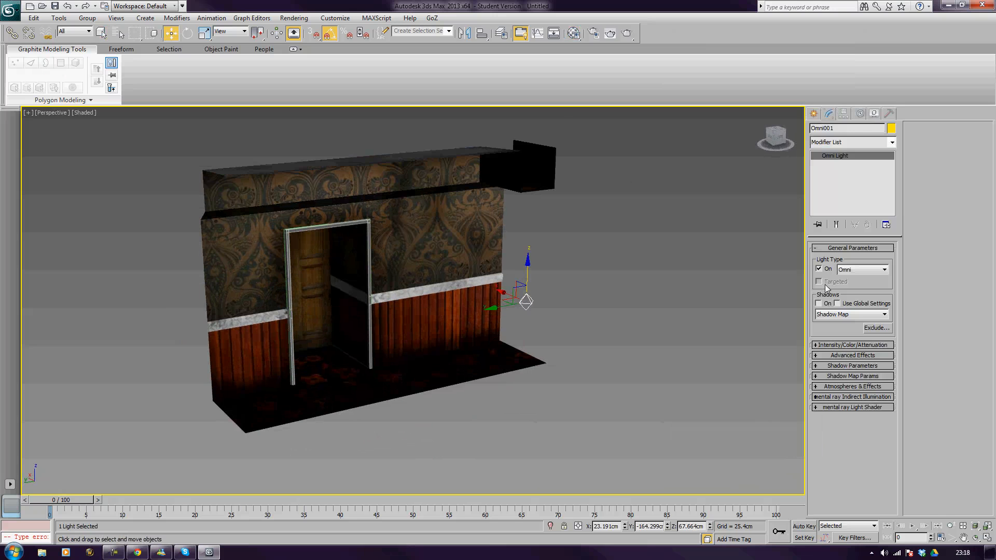
scroll(308, 236, up, 3)
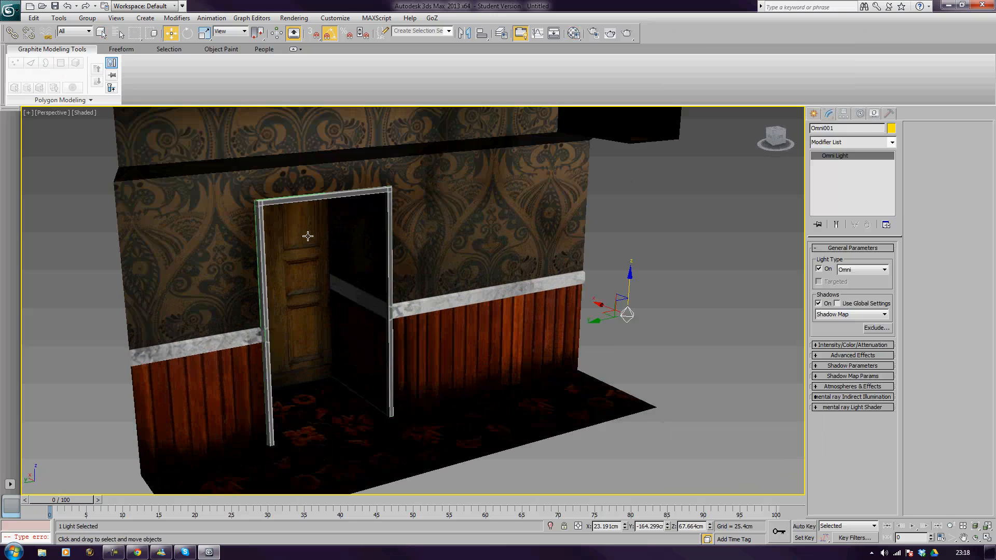
Step: Switch the perspective viewport to Realistic shading
click(59, 117)
click(84, 113)
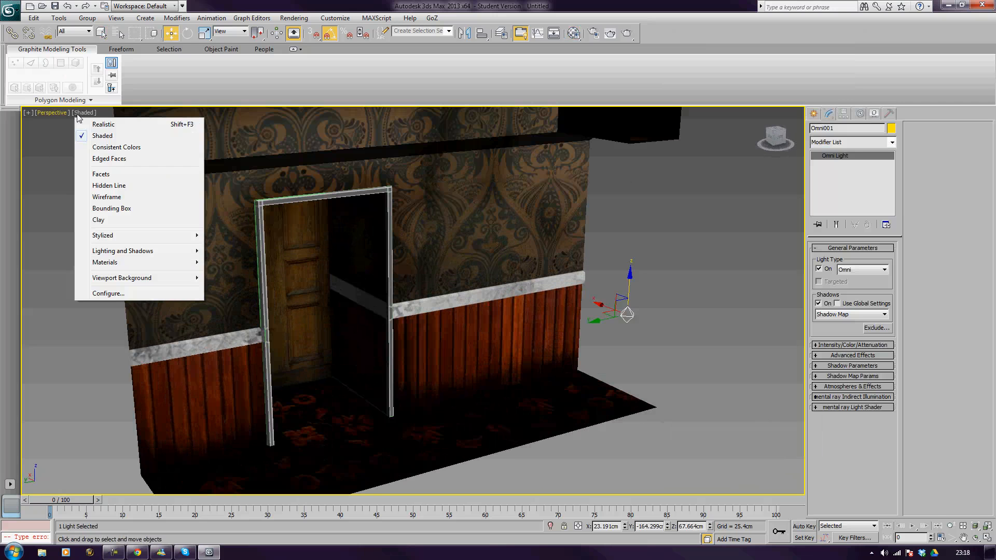
click(94, 124)
scroll(574, 391, down, 8)
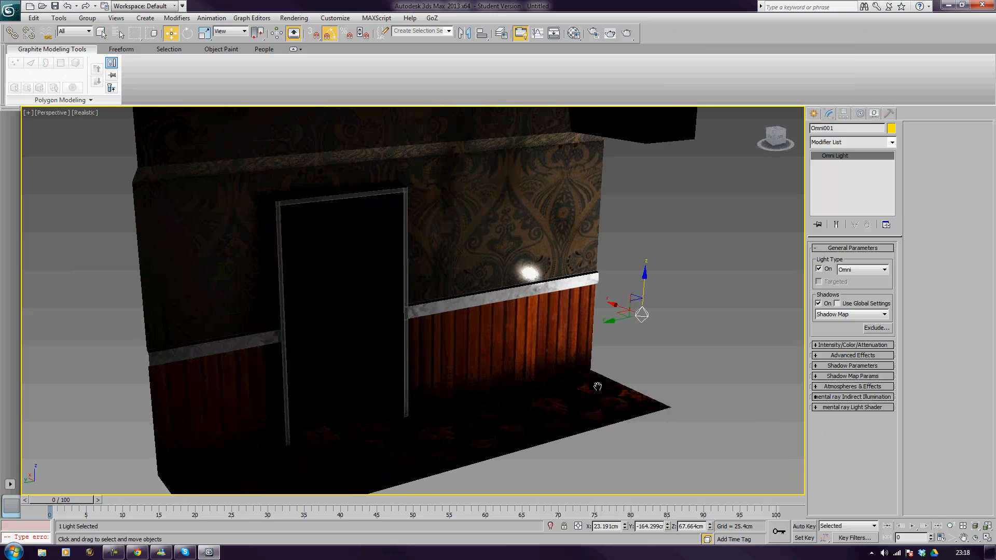
Step: Move the Omni light along Y to about 127 cm, at the wall's door end, and raise it to about 135 cm
alt+middle_drag(548, 336, 551, 359)
drag(553, 291, 319, 235)
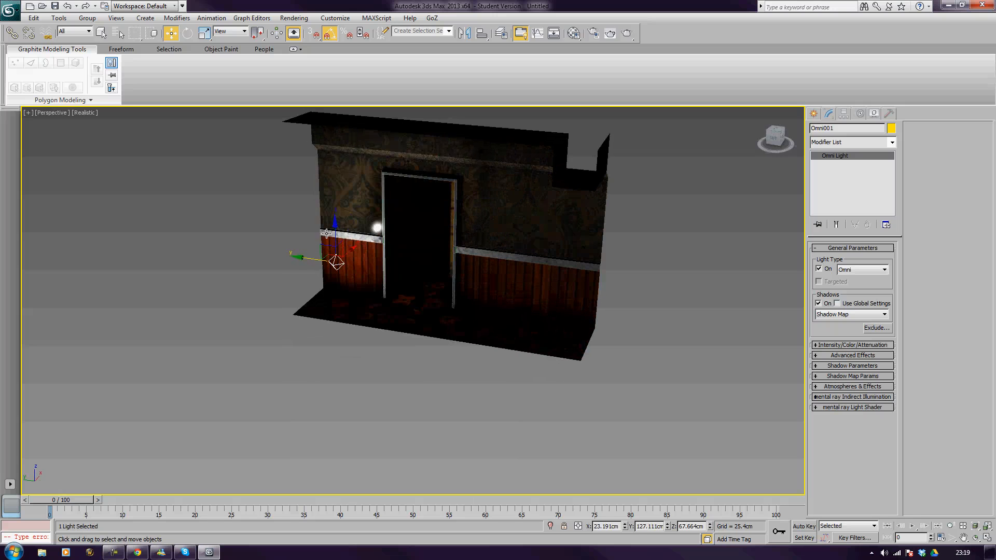
click(341, 189)
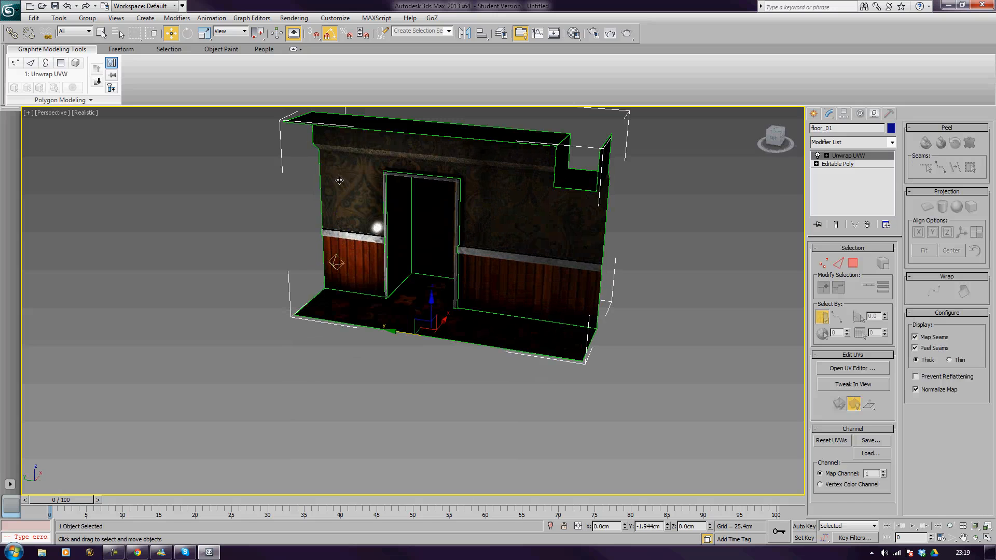
click(338, 260)
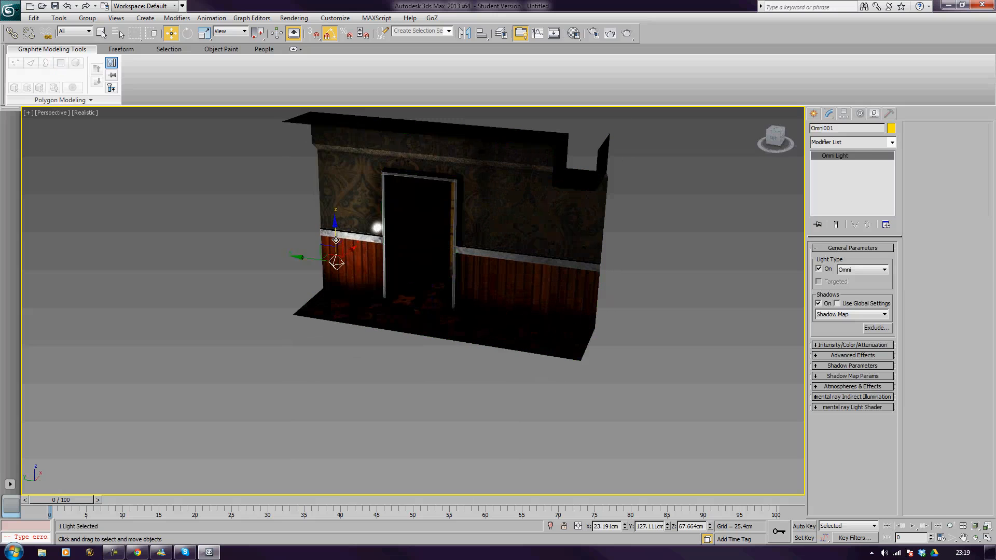
drag(336, 240, 338, 147)
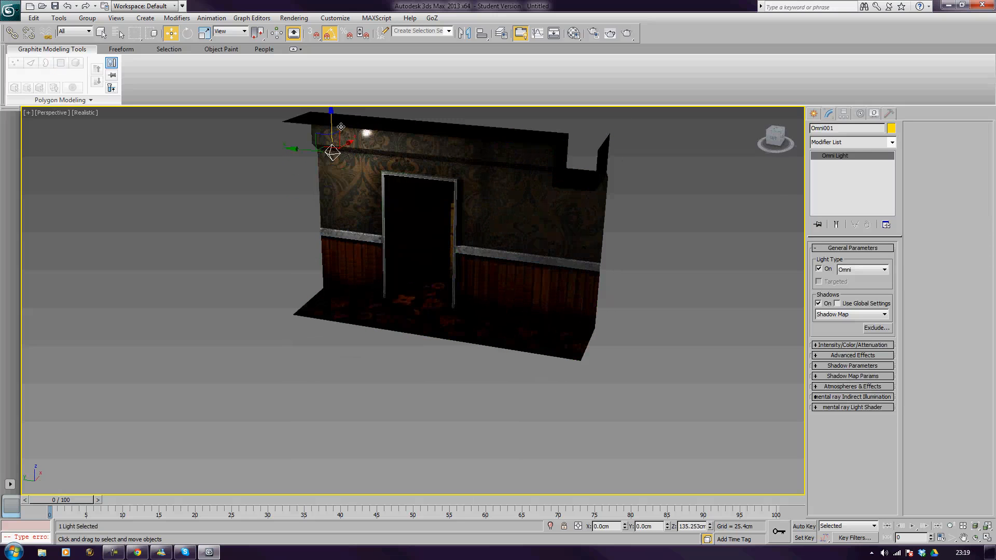
Step: Deselect the light, render the perspective view of the lit room section, and close the rendered frame
click(622, 338)
alt+middle_drag(622, 338, 579, 395)
scroll(582, 352, up, 3)
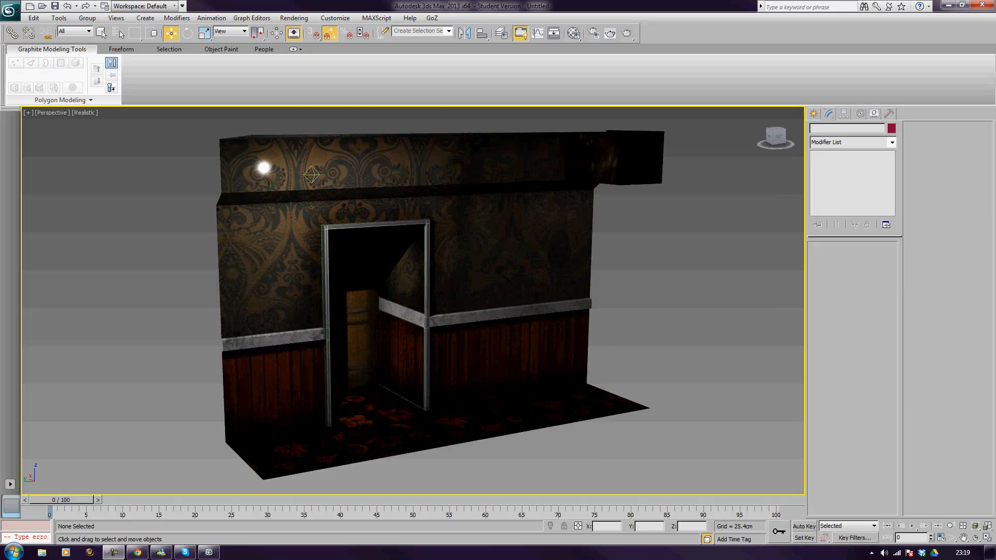
click(610, 33)
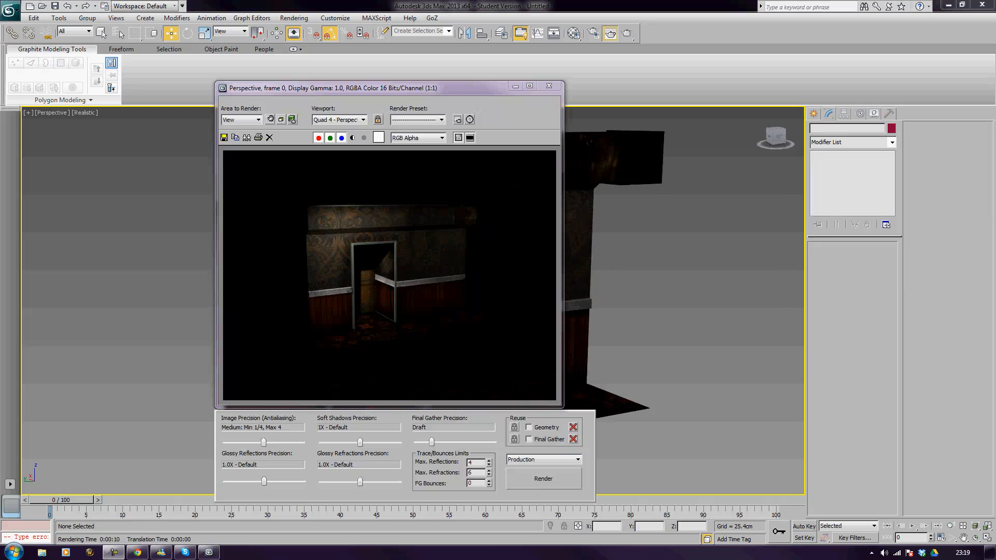
click(549, 86)
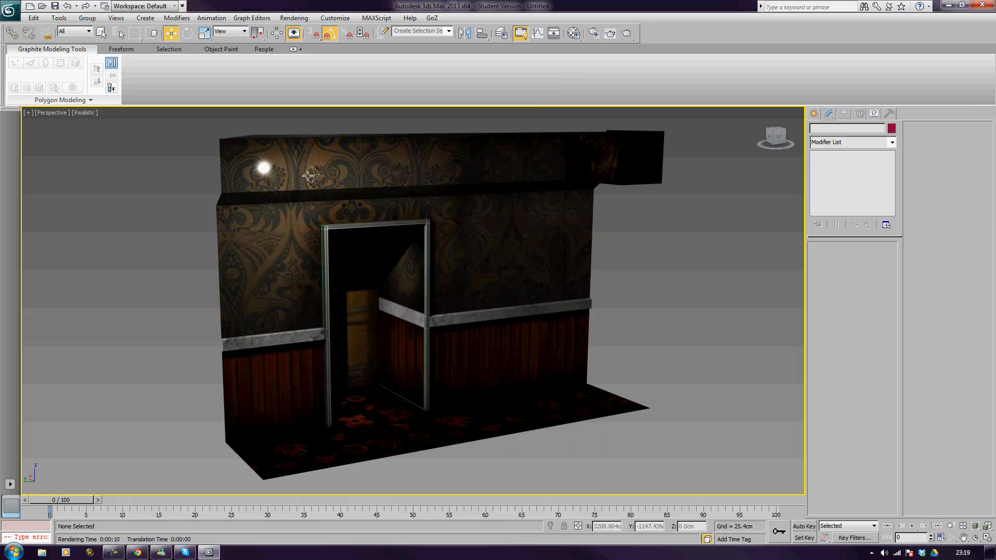
Step: Delete the Omni light from the scene
click(311, 175)
key(Delete)
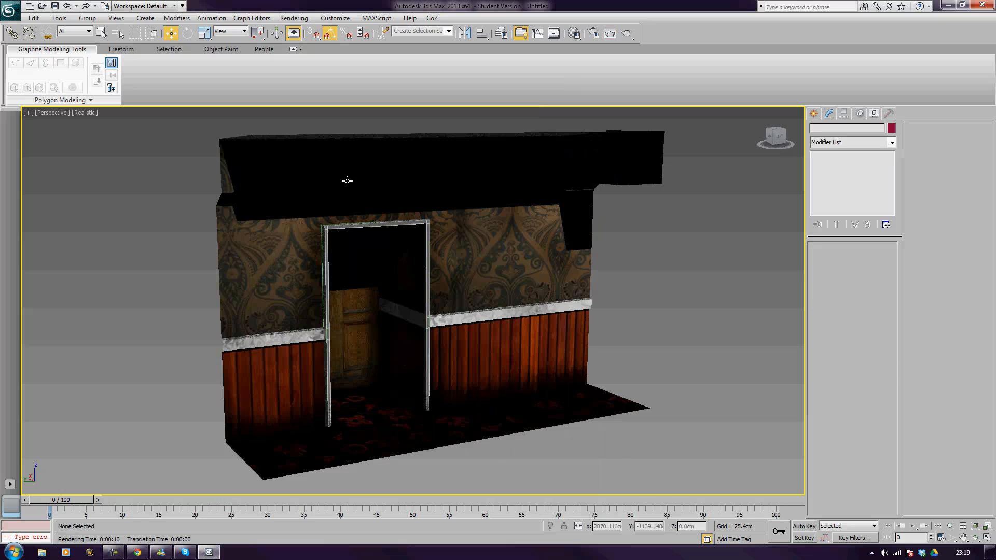
Step: Mirror the room section floor_01 across the X axis as a copy to form the opposite side of the corridor
alt+middle_drag(403, 218, 440, 266)
scroll(389, 233, down, 2)
scroll(400, 252, down, 2)
click(374, 256)
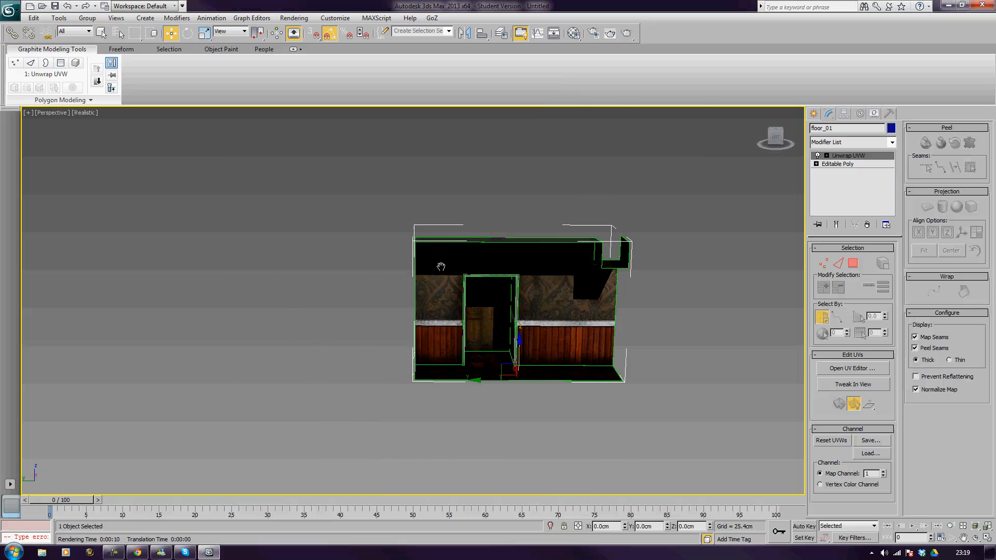
click(464, 34)
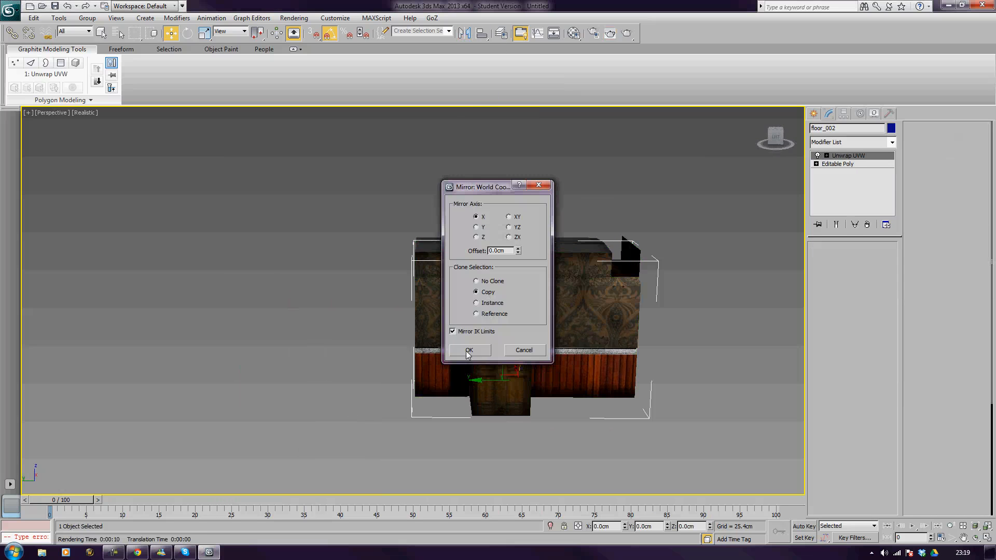
click(469, 350)
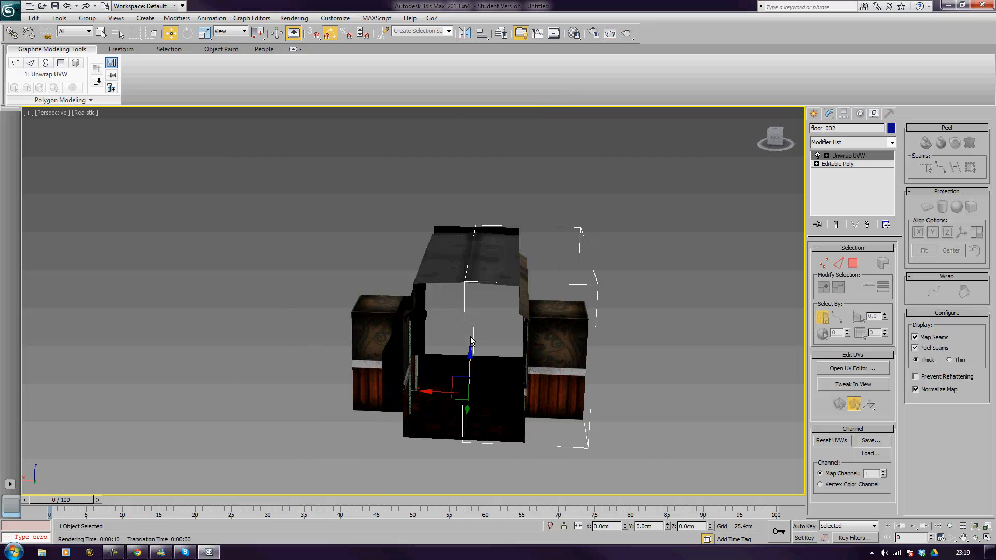
Step: Mirror both corridor halves across the Y axis as copies and move the copies along Y to the originals' open end
alt+middle_drag(466, 337, 378, 341)
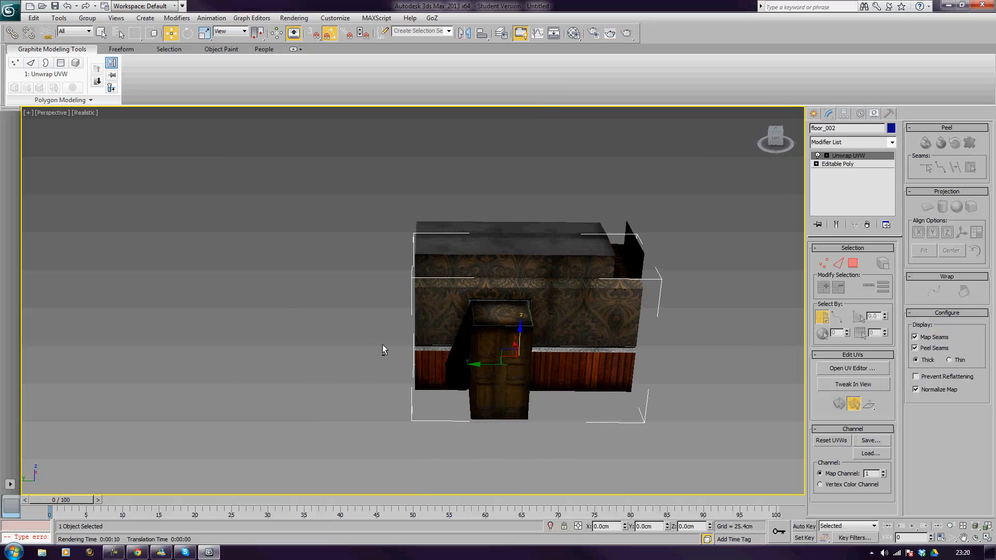
drag(397, 187, 469, 418)
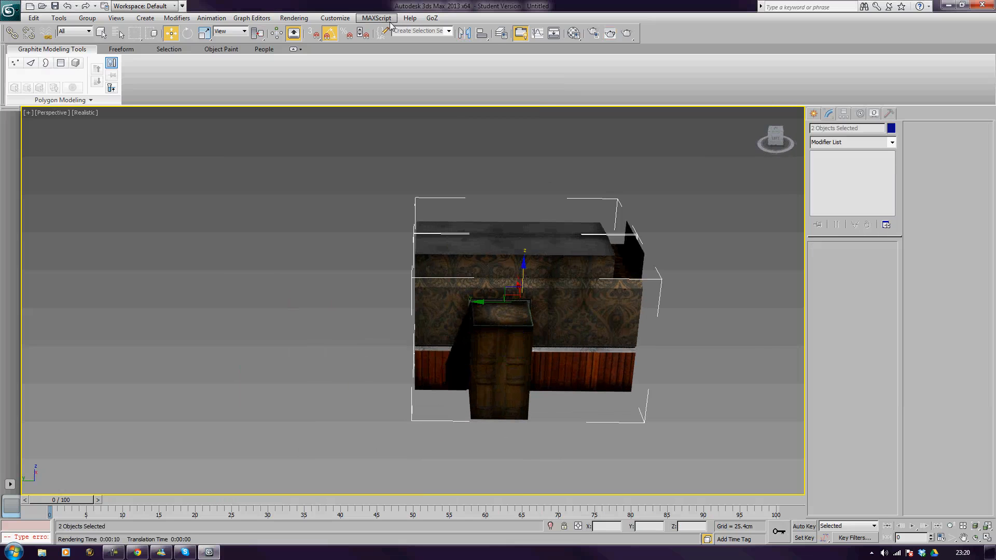
click(471, 35)
click(481, 228)
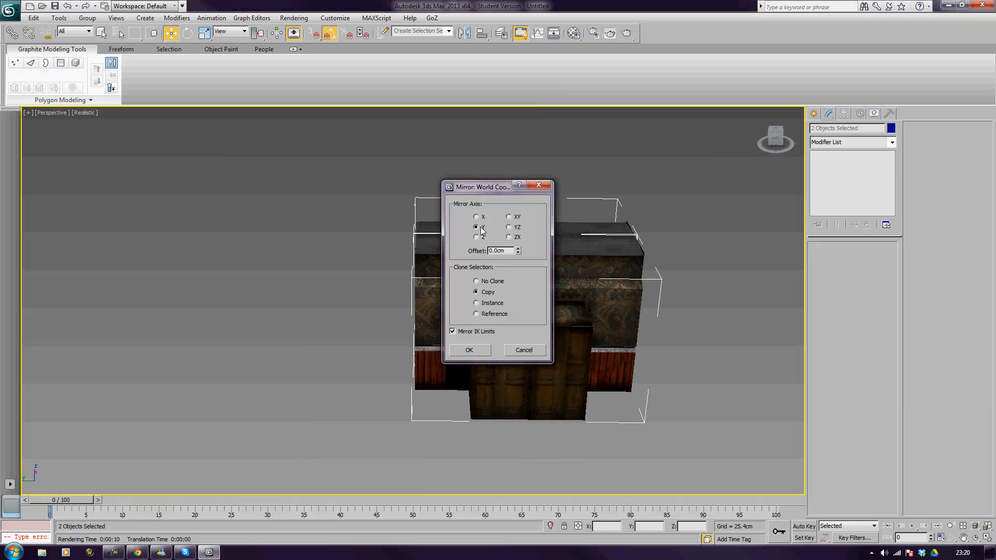
drag(492, 191, 672, 185)
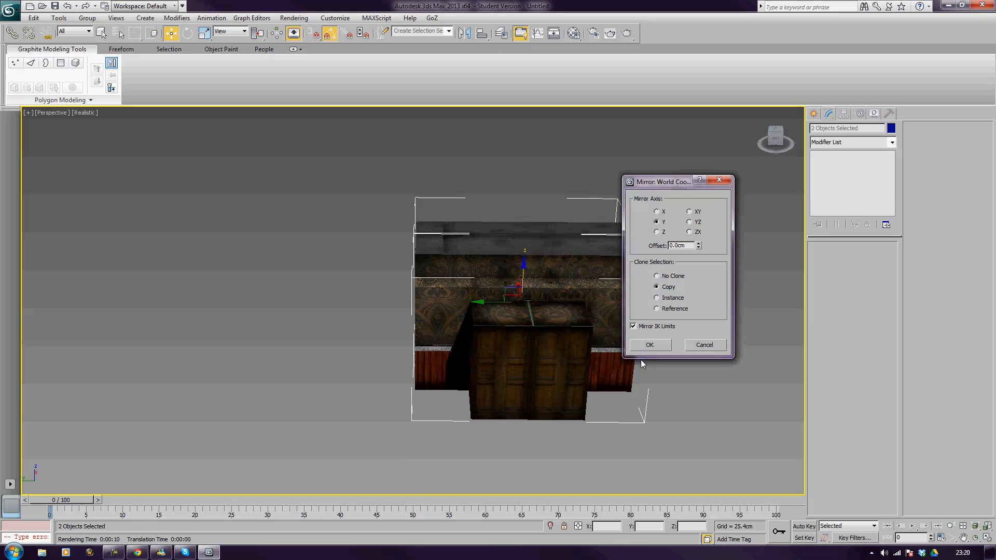
click(648, 345)
drag(500, 304, 285, 311)
Step: Show edged faces, select all four room sections and clone them along Y as one copy butted against their end
key(F4)
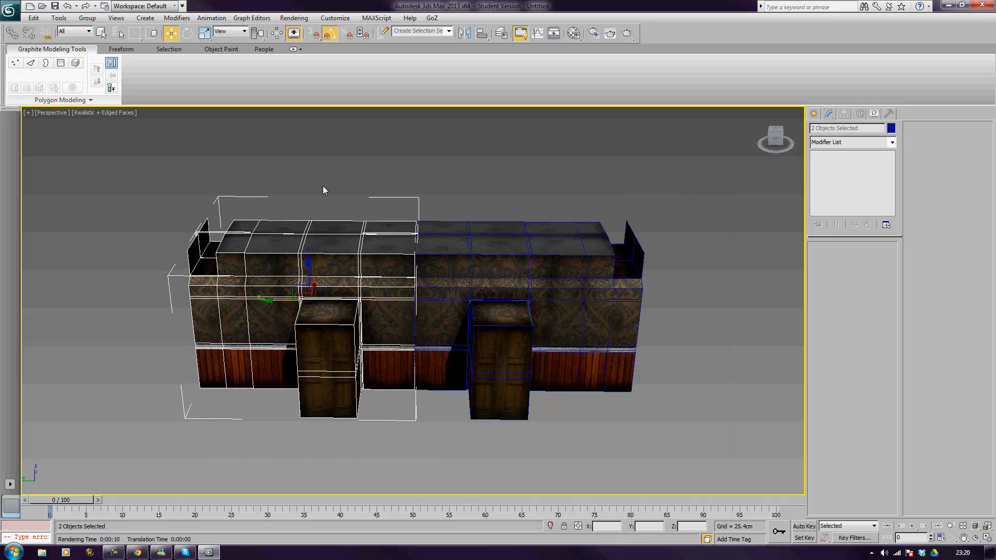
click(359, 195)
drag(381, 199, 460, 421)
middle_drag(423, 348, 620, 356)
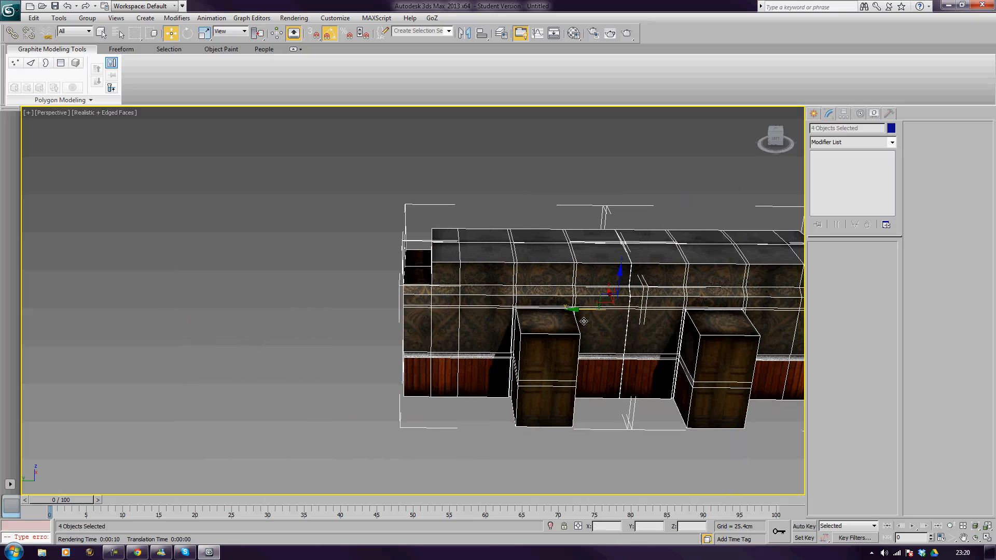
mouse_move(576, 310)
shift+mouse_down()
mouse_move(103, 332)
mouse_move(158, 329)
shift+mouse_up()
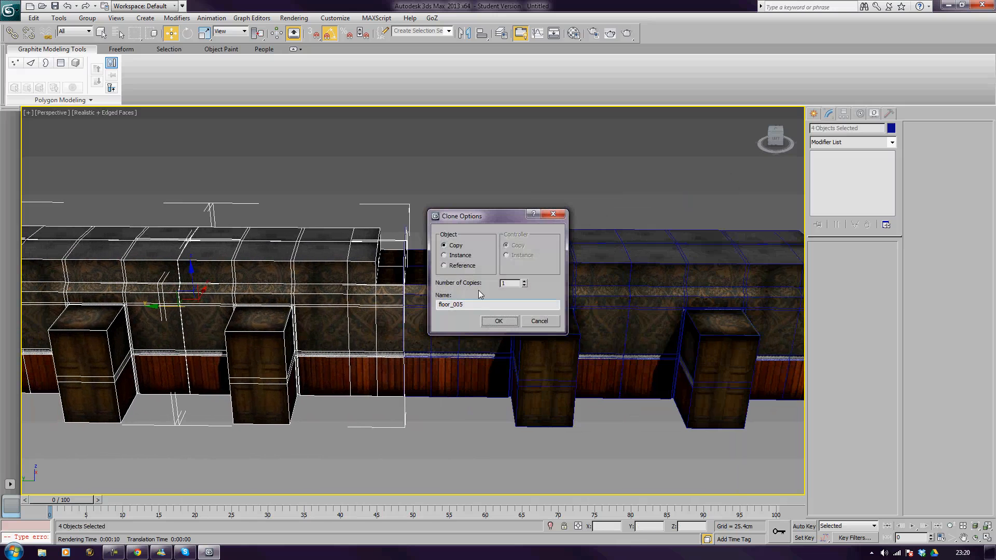
click(500, 322)
scroll(462, 433, down, 8)
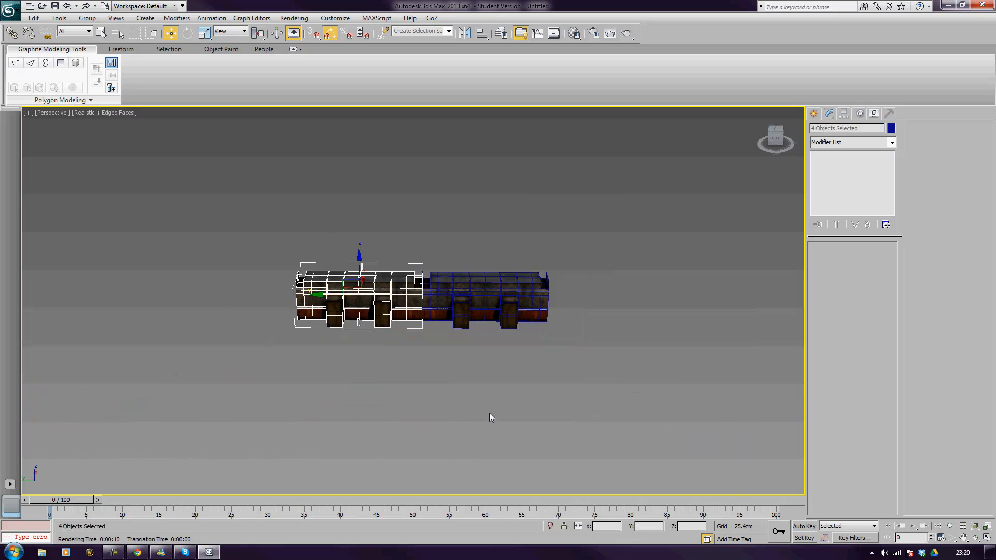
Step: Select six corridor sections and shift them about -5.1 cm along Y in the top view, then deselect them
click(602, 358)
alt+middle_drag(602, 357, 505, 335)
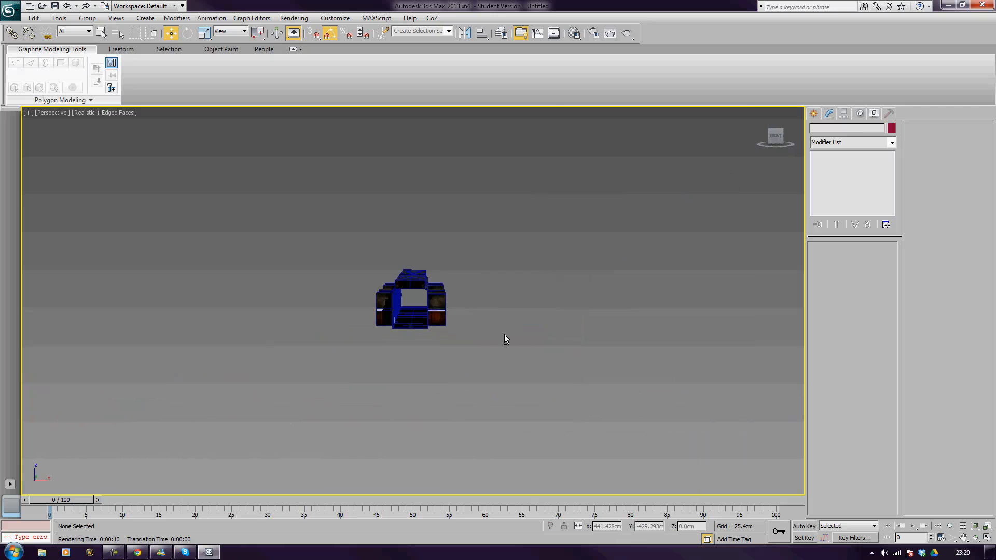
key(F4)
scroll(474, 335, up, 10)
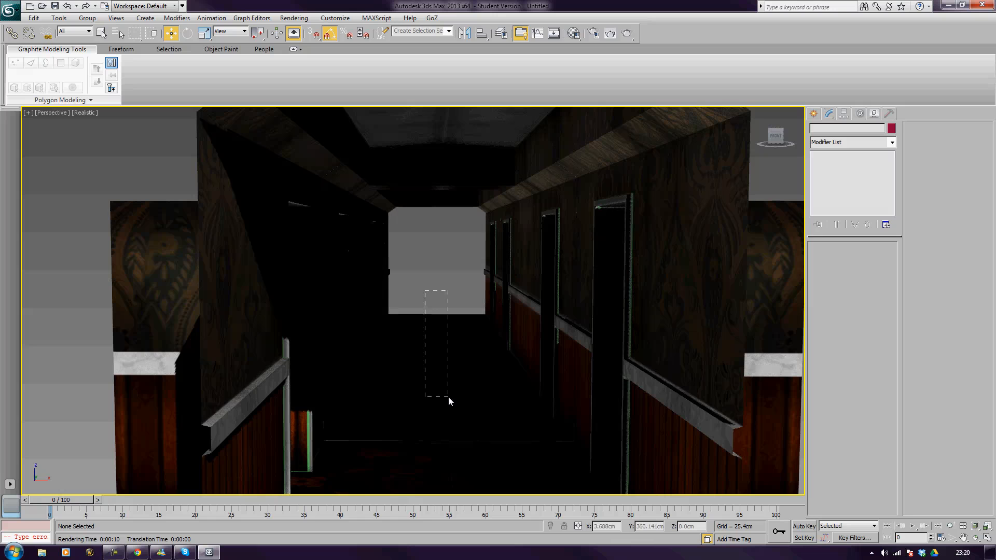
drag(448, 396, 448, 397)
alt+middle_drag(449, 263, 448, 265)
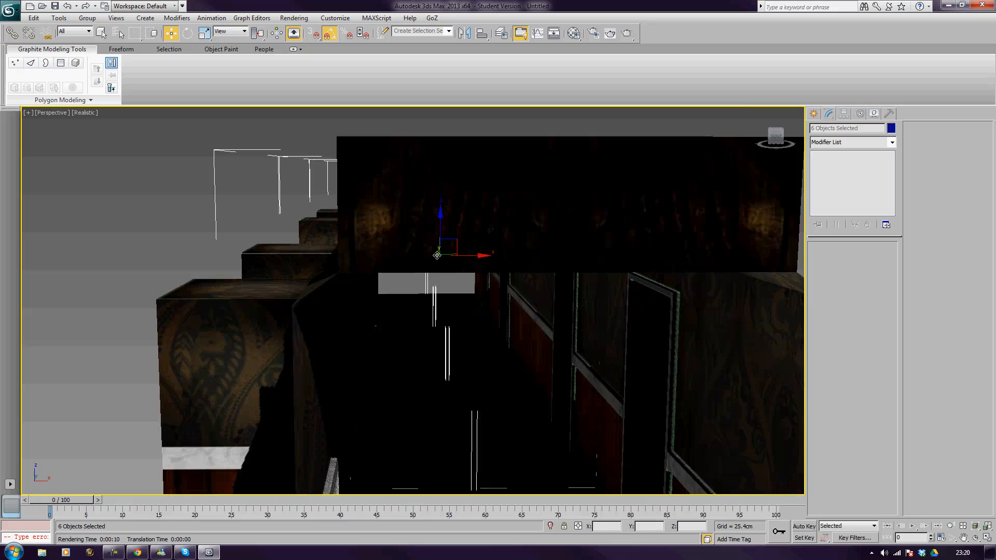
key(t)
middle_drag(460, 303, 477, 272)
key(F4)
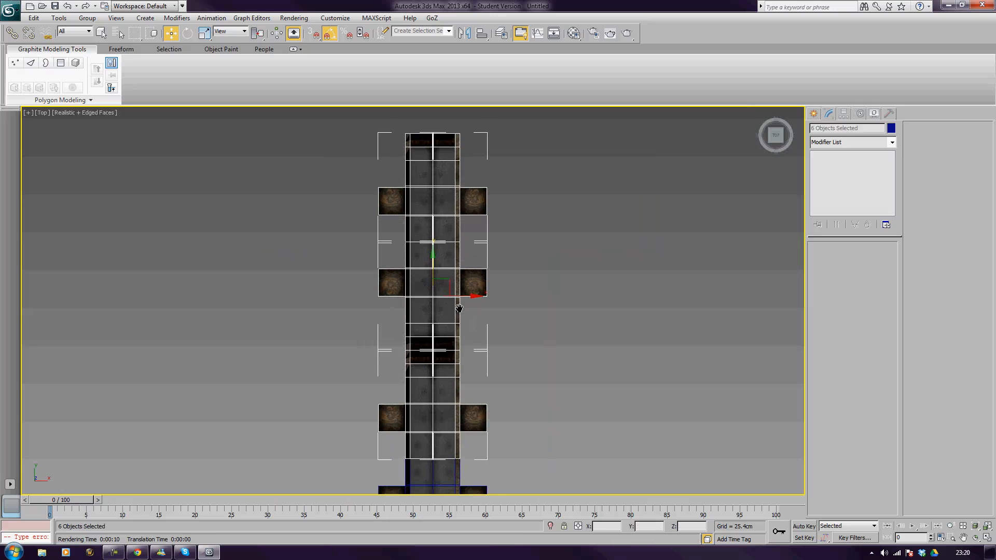
middle_drag(459, 308, 464, 299)
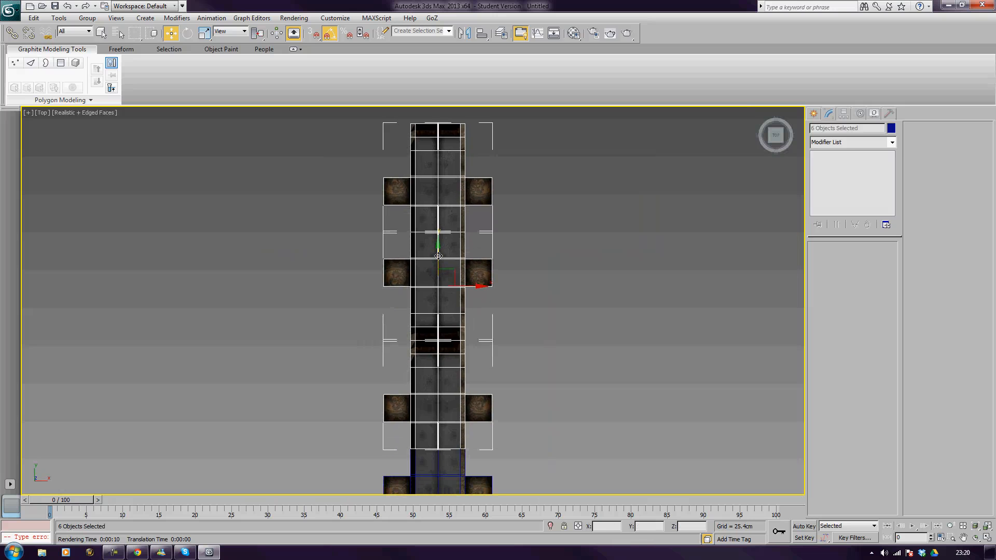
drag(438, 256, 437, 258)
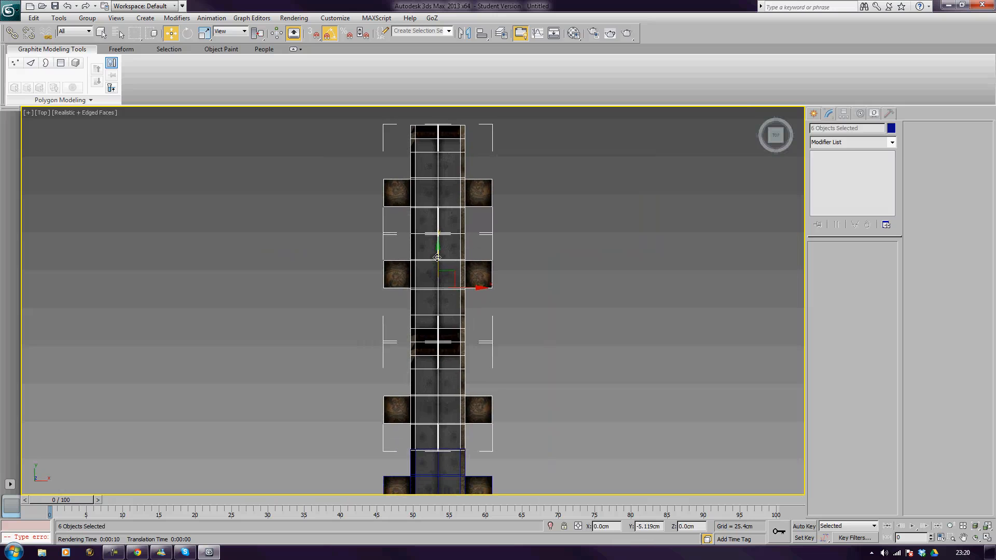
click(529, 160)
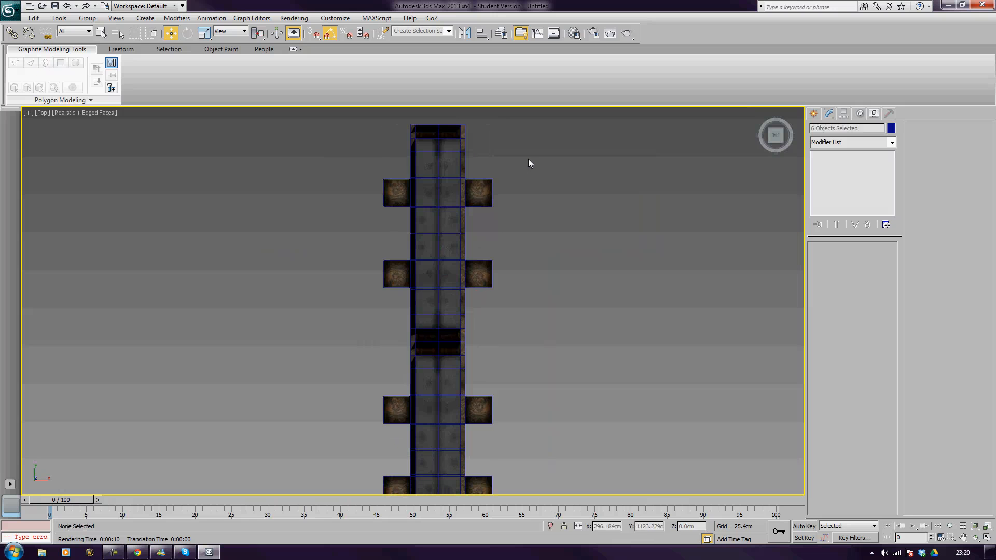
Step: Place an Omni light on the corridor floor in the perspective view, at about X 2 cm and Y 304 cm
drag(529, 155, 413, 172)
click(565, 333)
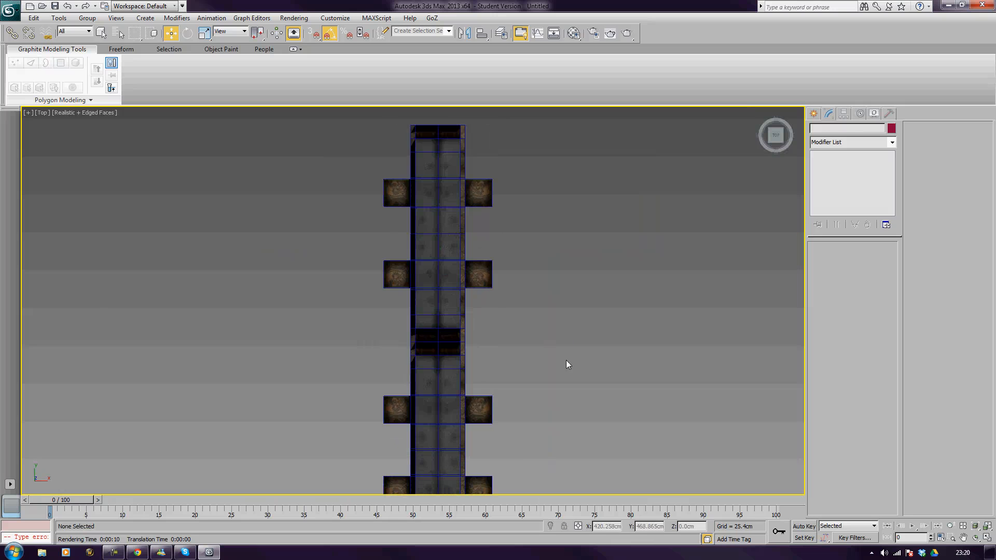
key(p)
alt+middle_drag(530, 371, 464, 251)
scroll(473, 349, up, 5)
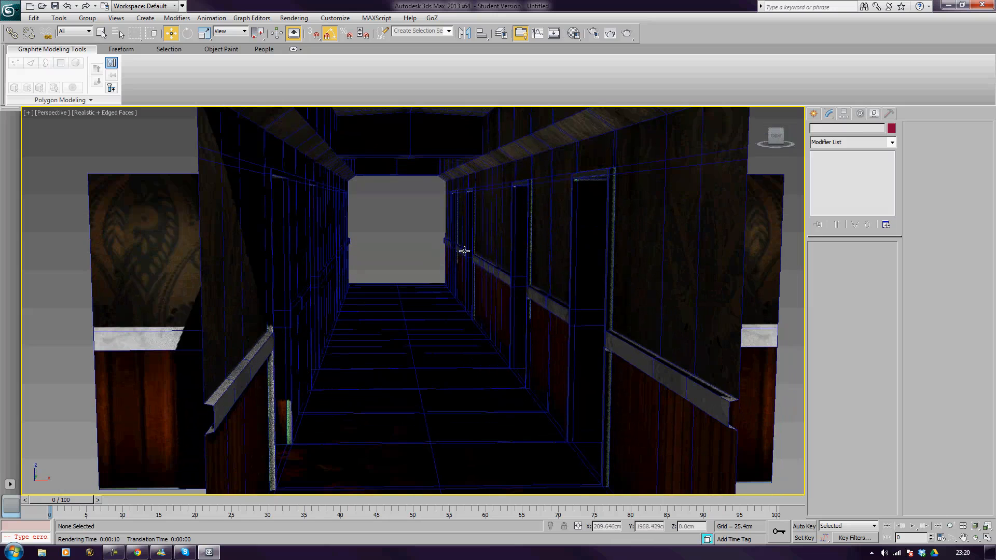
click(813, 114)
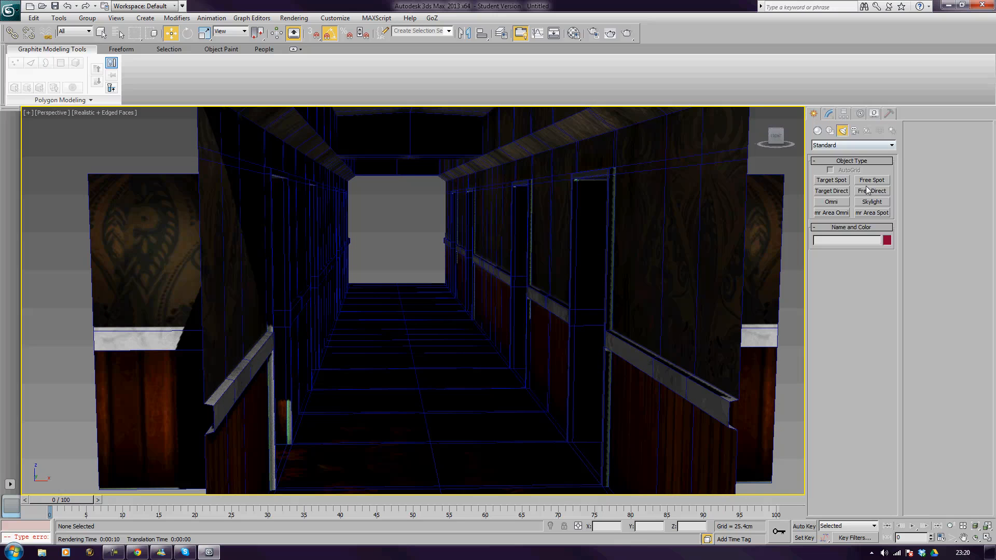
click(831, 201)
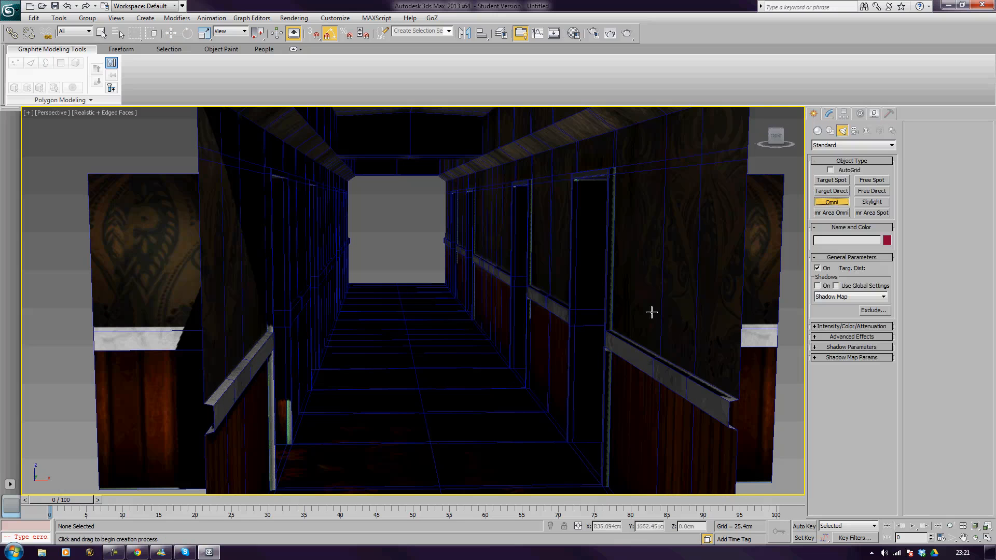
click(418, 377)
key(w)
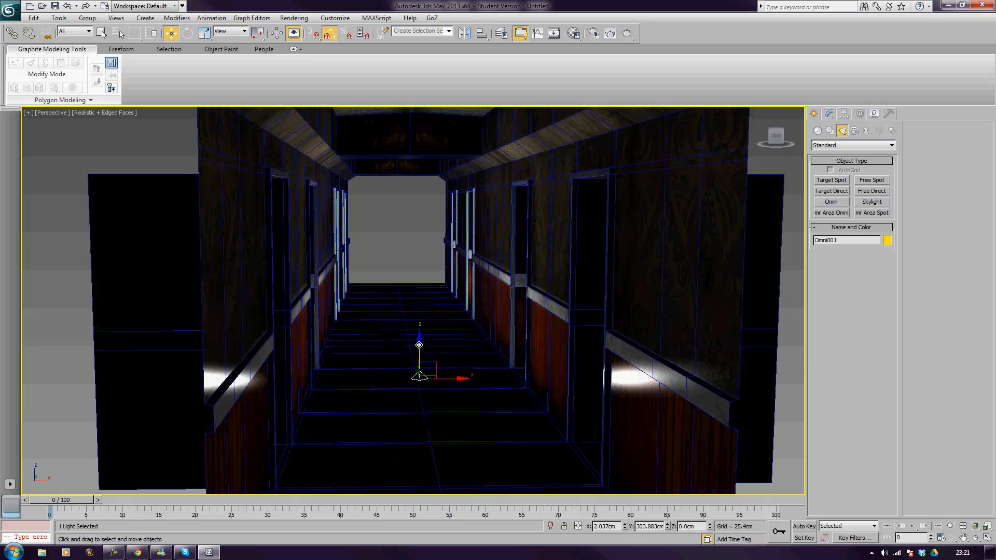
Step: Raise the Omni light to about 198 cm and move it along Y to about 582 cm
drag(419, 344, 434, 129)
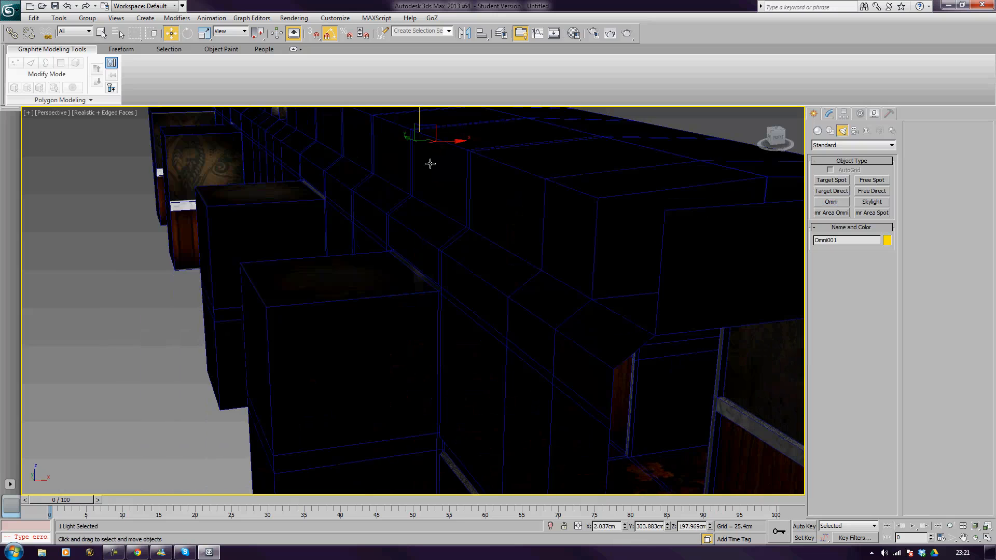
drag(429, 160, 353, 115)
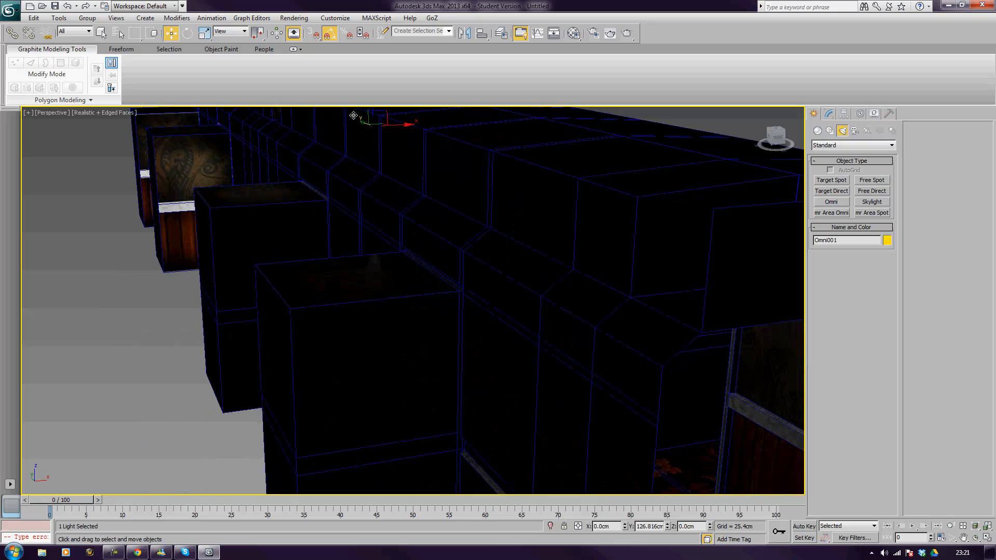
alt+middle_drag(493, 249, 458, 280)
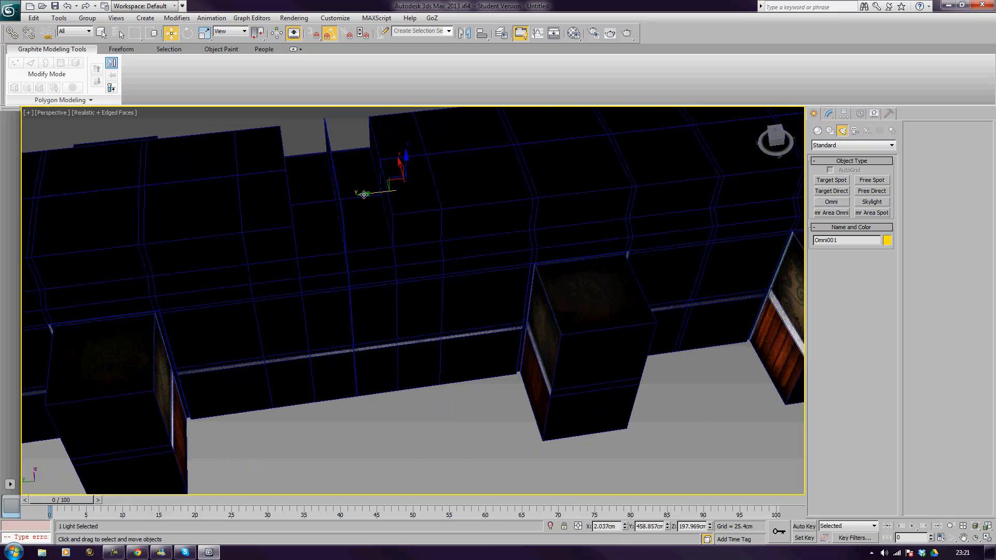
drag(363, 194, 239, 203)
alt+middle_drag(507, 231, 470, 223)
Step: Set the render output size to 1200 by 900 pixels
key(F10)
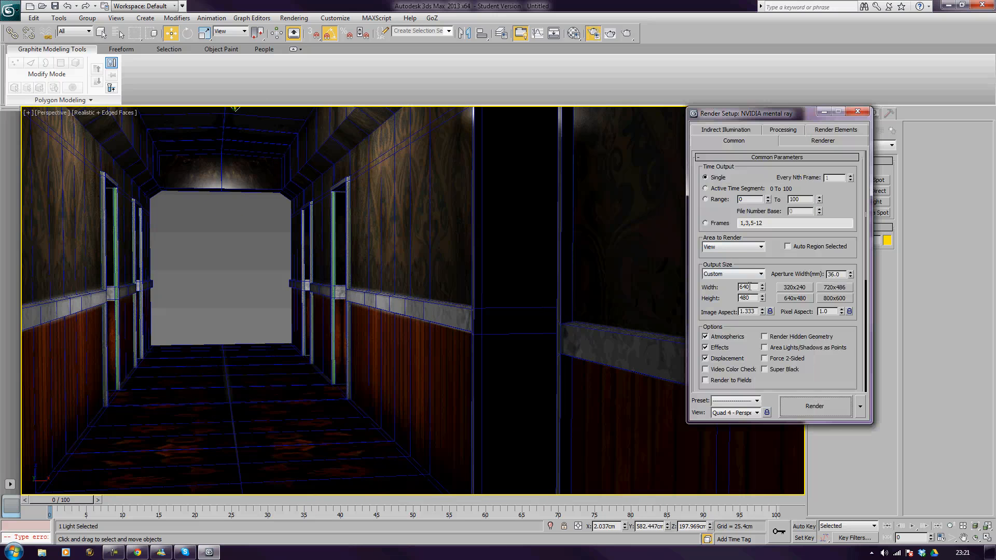
click(748, 287)
text(1200)
key(Tab)
text(900)
key(Tab)
Step: Show safe frames in the perspective viewport and render the lit corridor wall beside the doorway
click(50, 116)
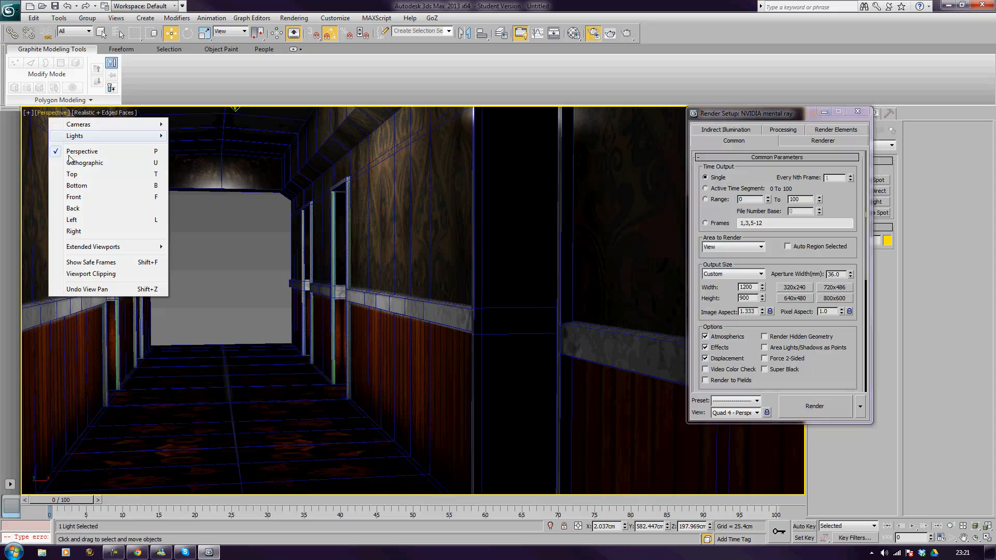
click(104, 259)
middle_drag(322, 341, 293, 311)
key(shift+q)
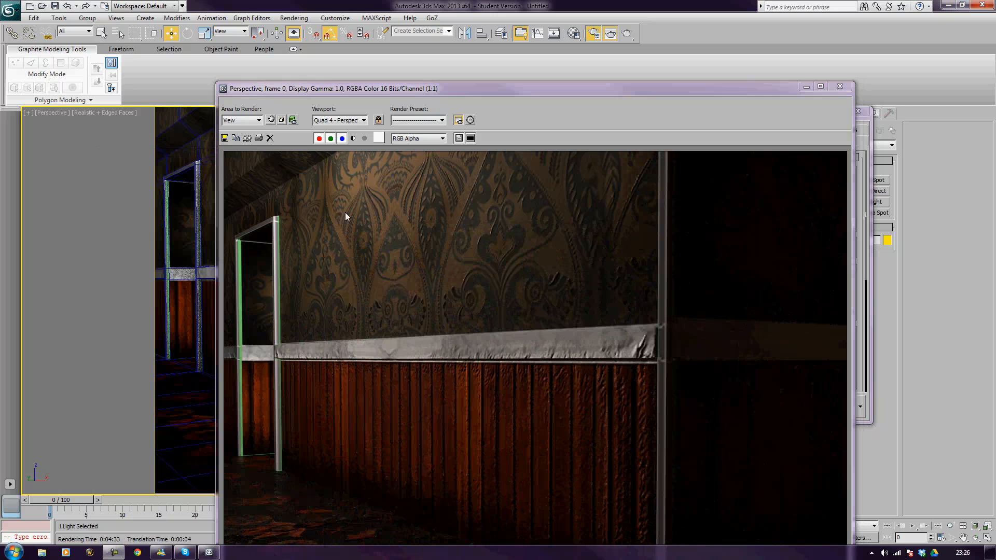
drag(411, 91, 450, 67)
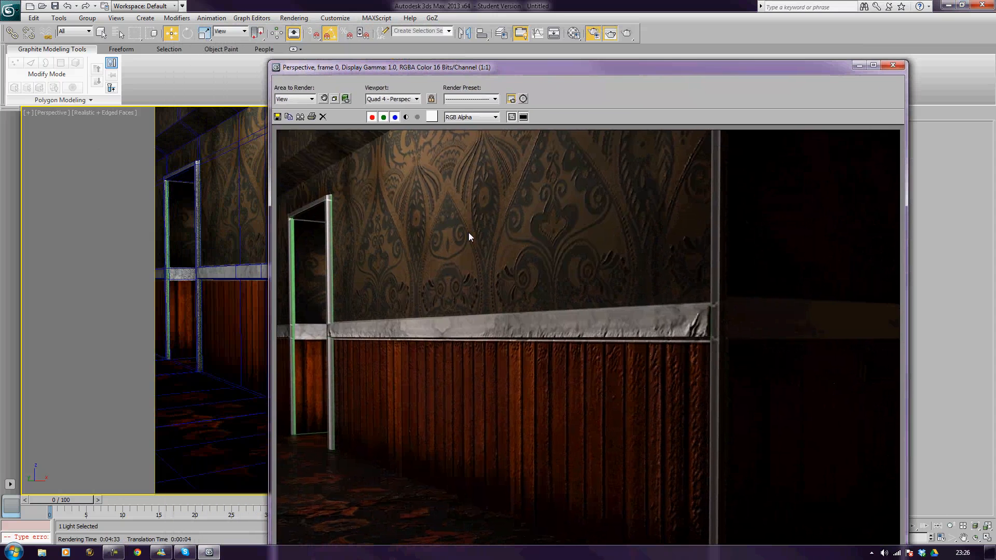